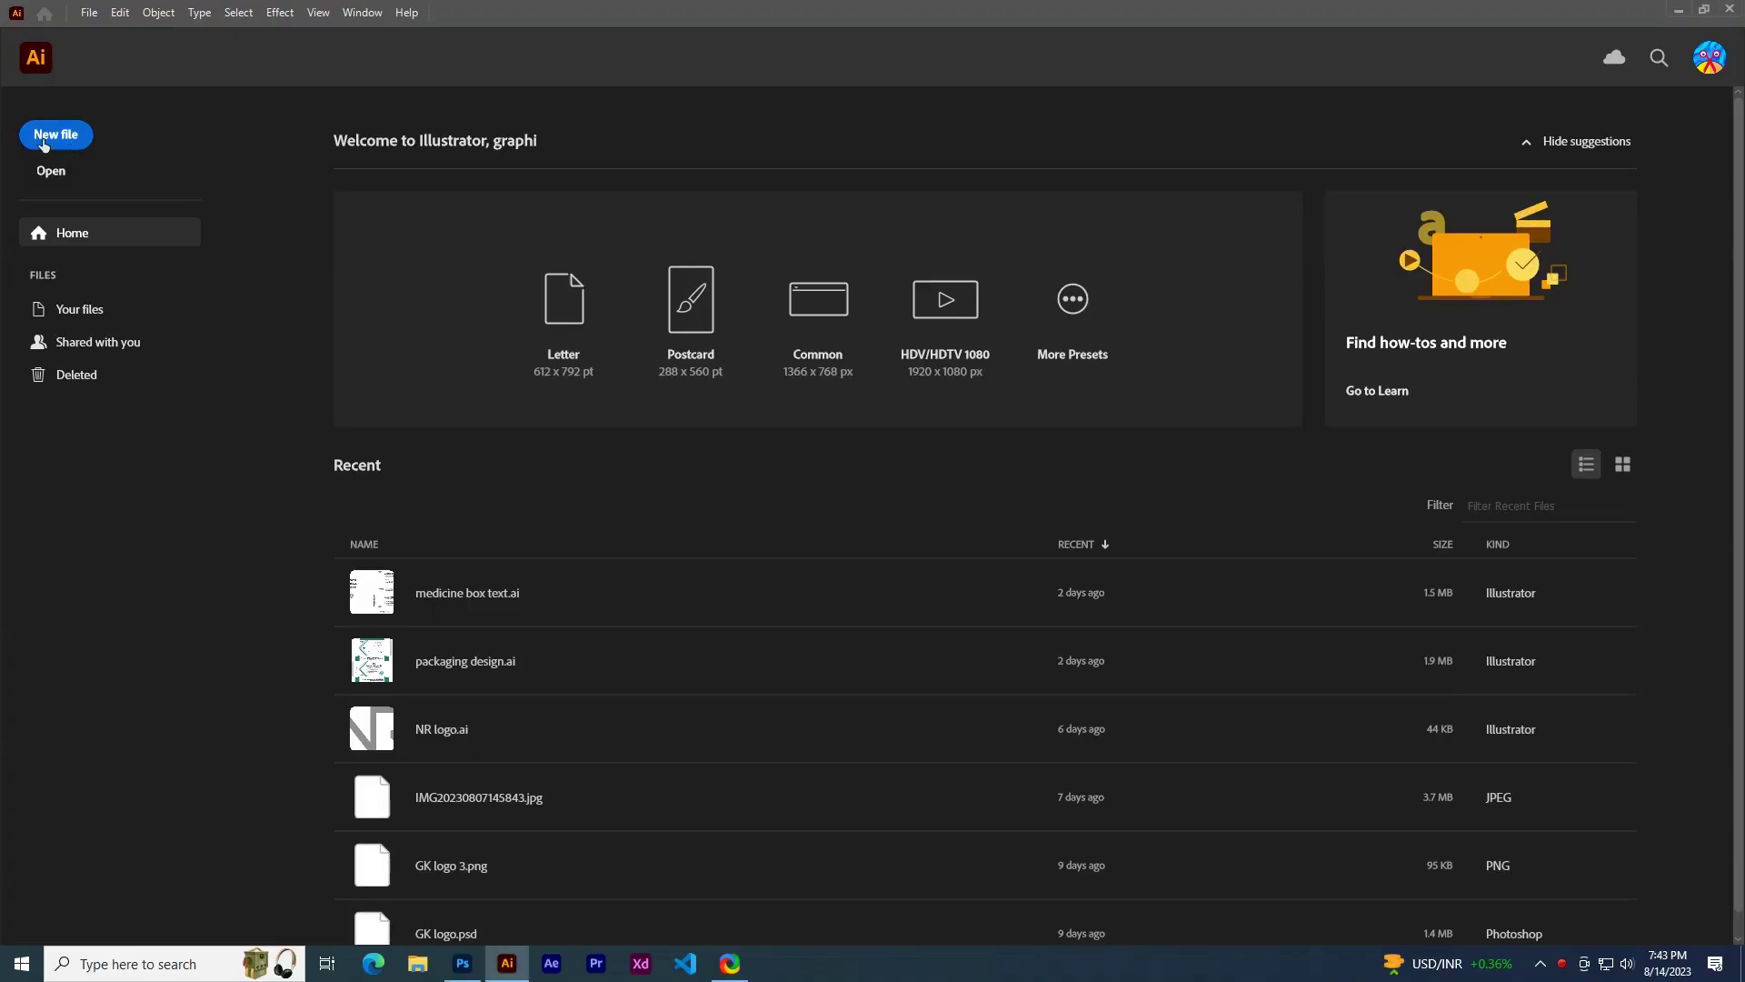
- Start a new document sized 10.5 × 11 inches
left_click(50, 135)
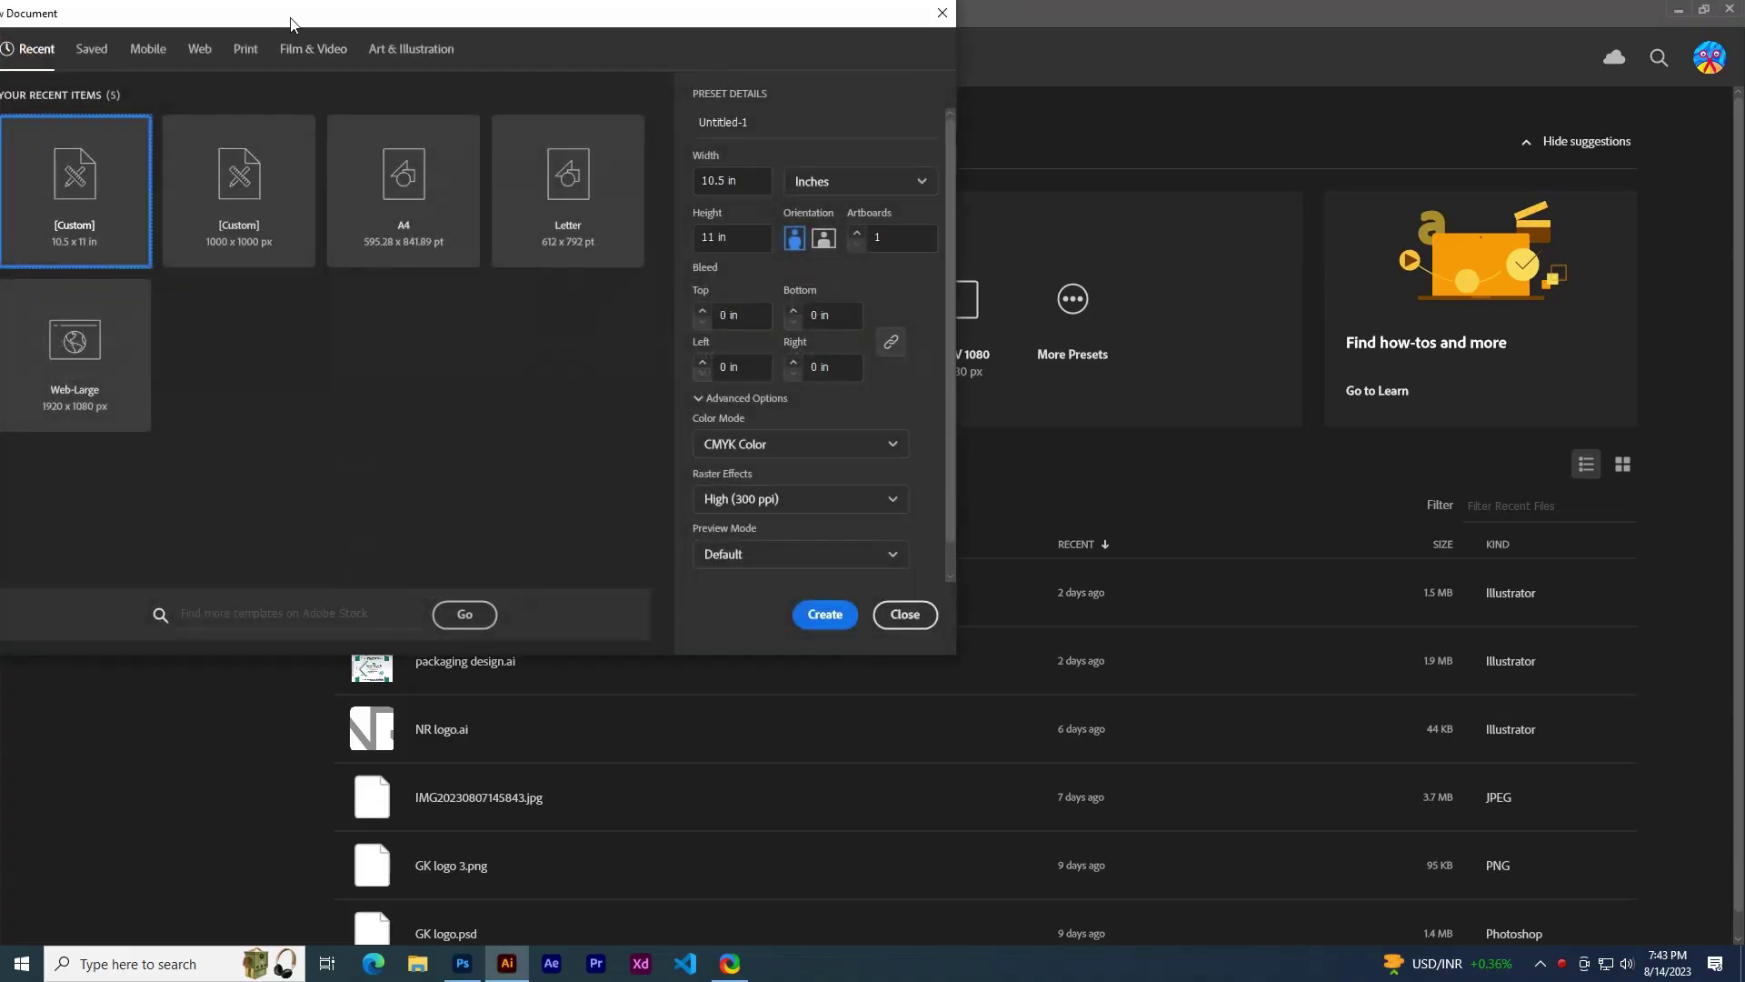
left_click_drag(664, 113, 695, 118)
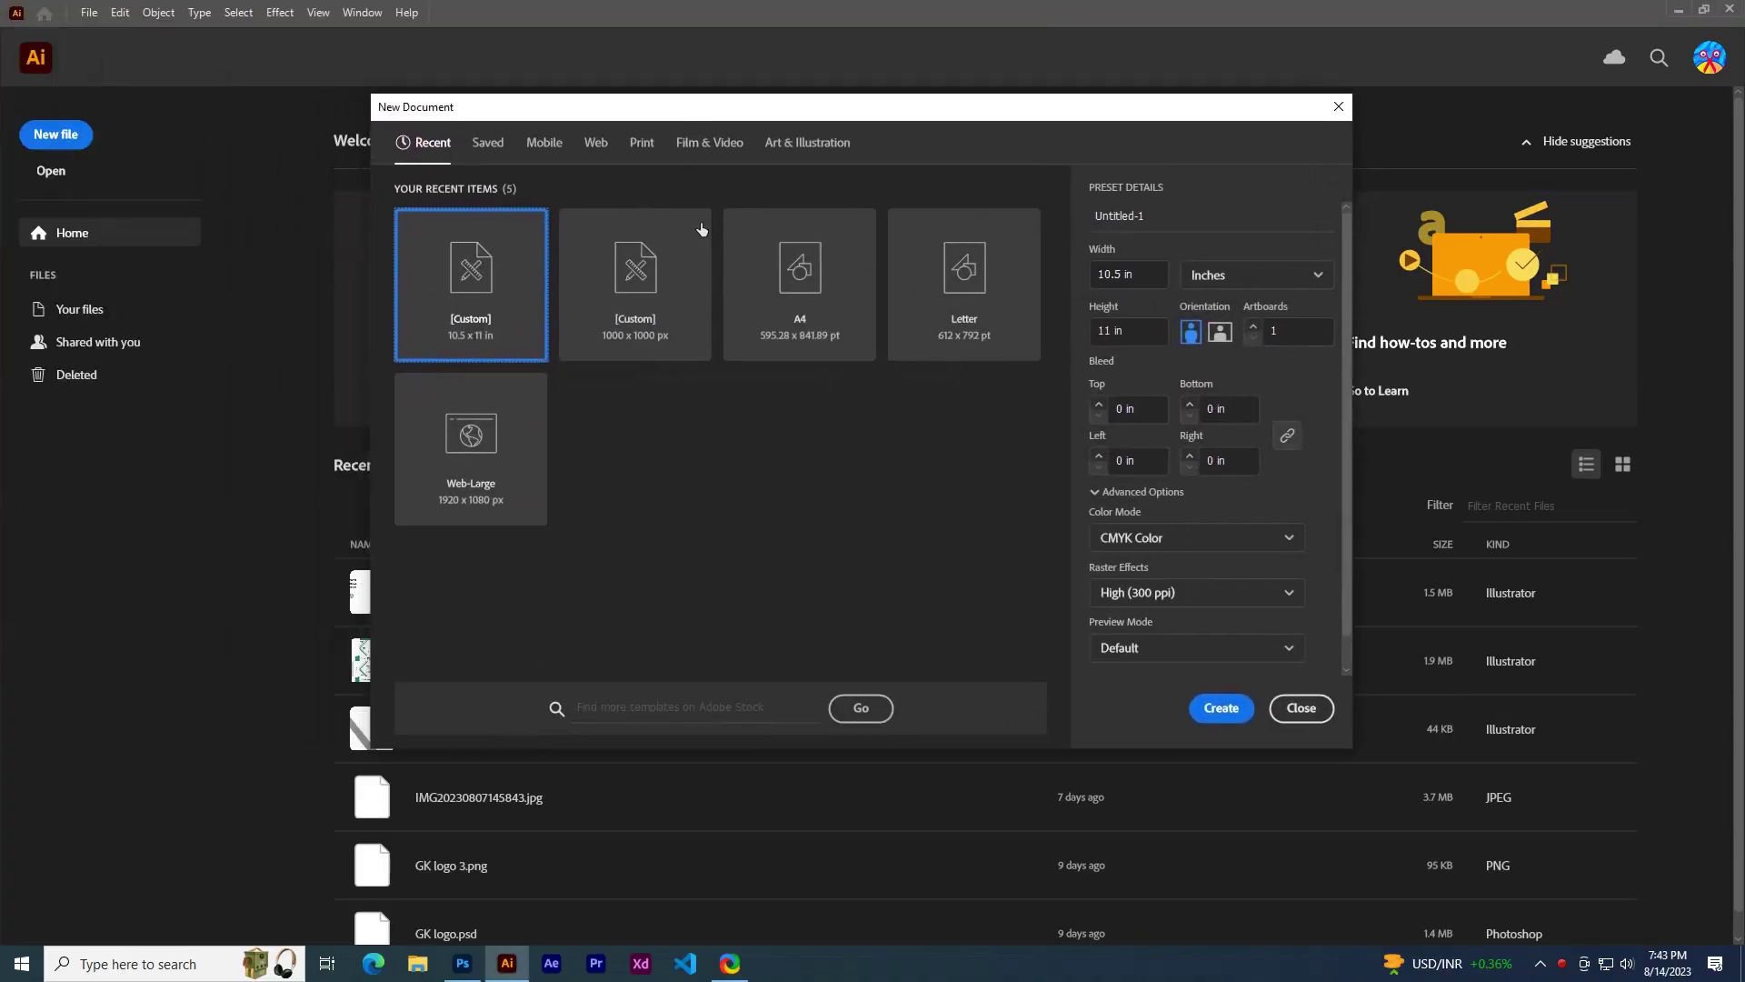
left_click(1131, 273)
type("10.")
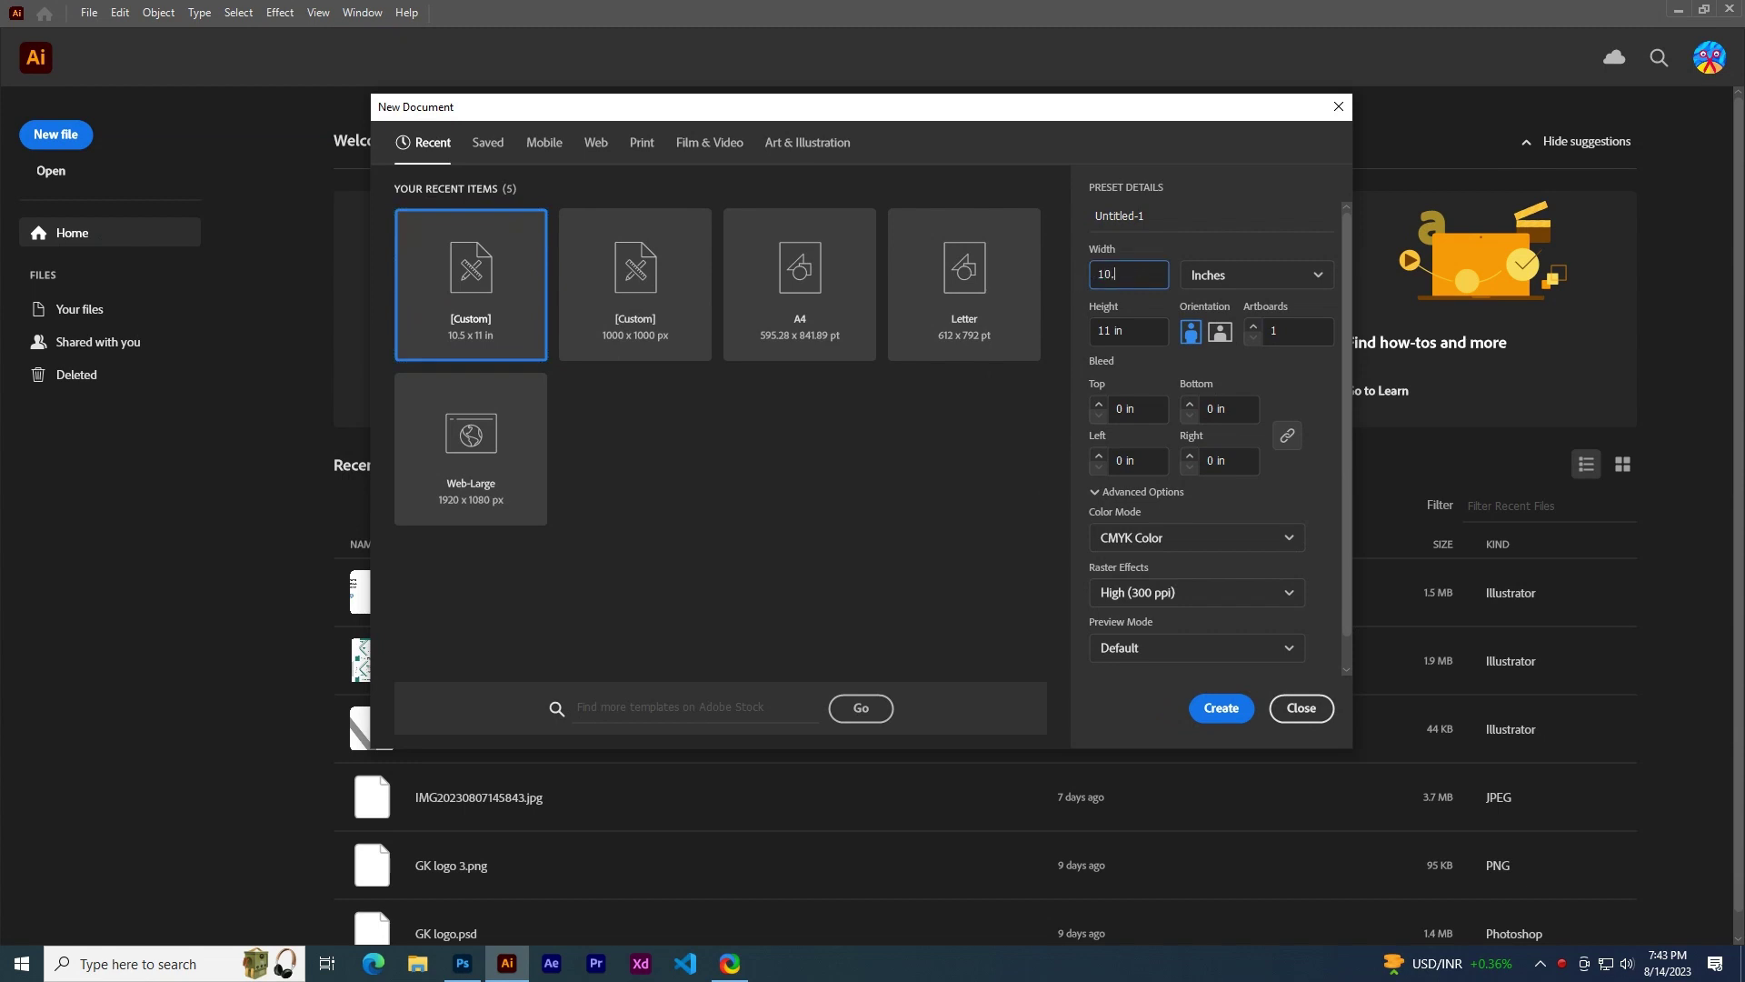
key("Tab")
type("11")
- Keep inches, CMYK colour and 300 ppi resolution, and create the document
left_click(1269, 277)
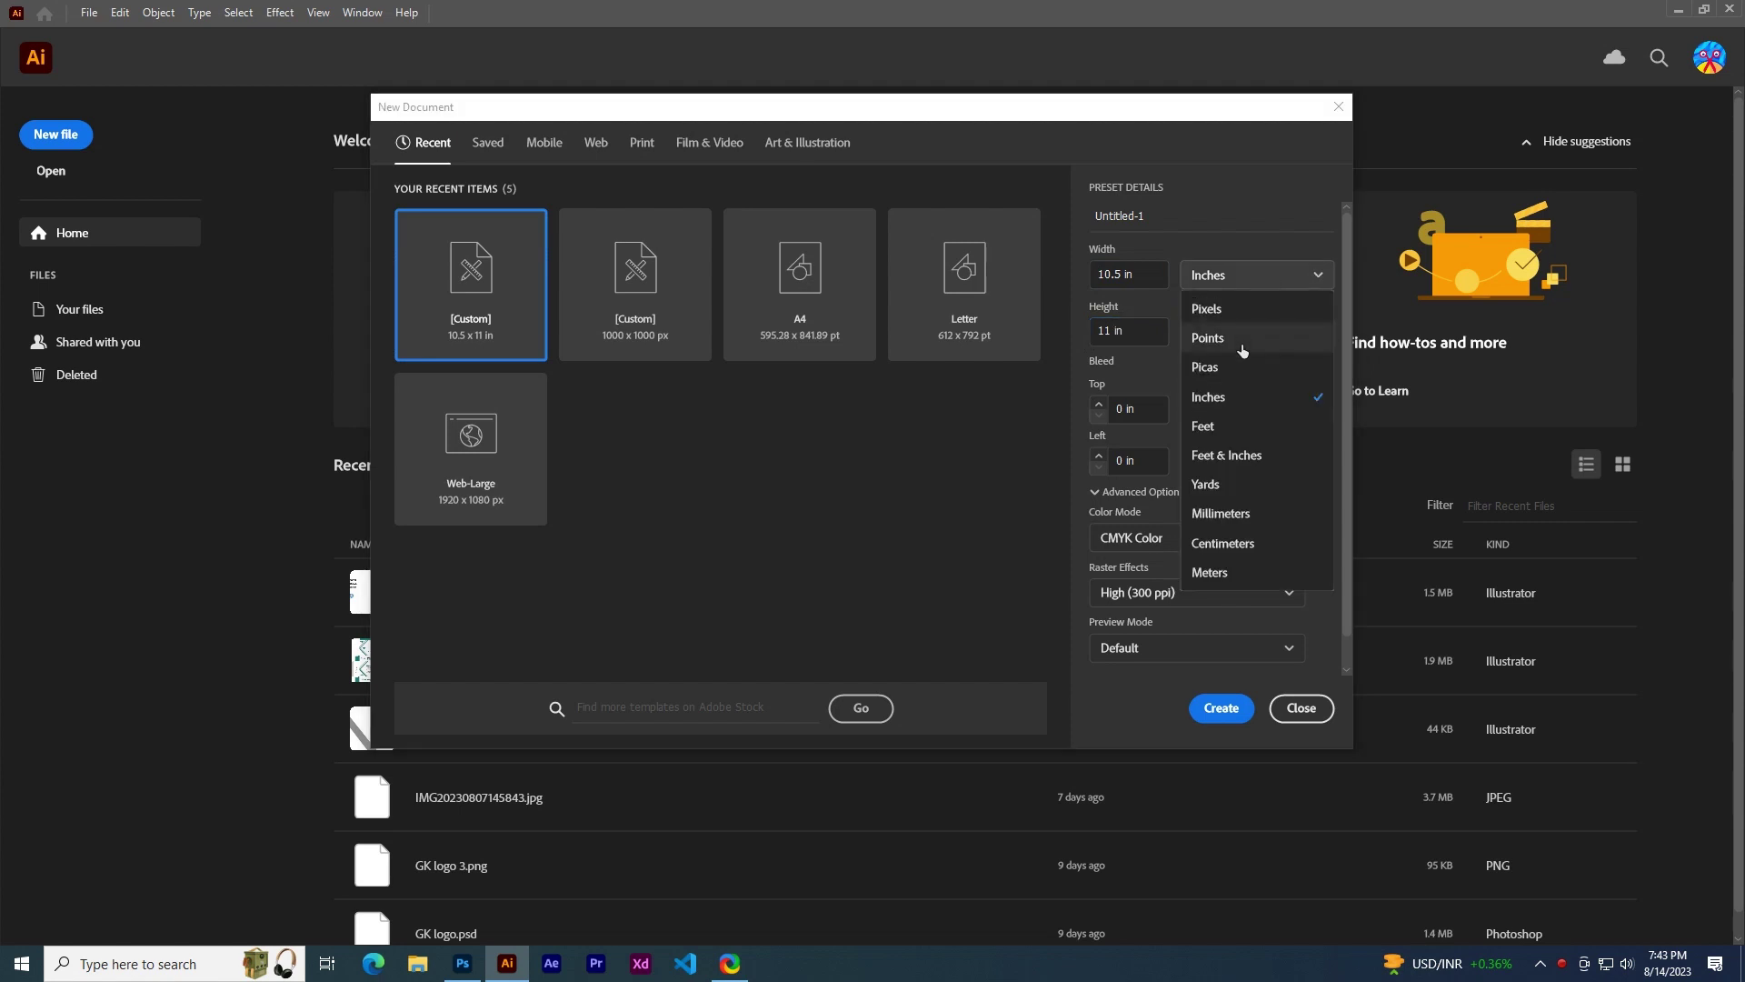
left_click(1236, 392)
left_click(1284, 537)
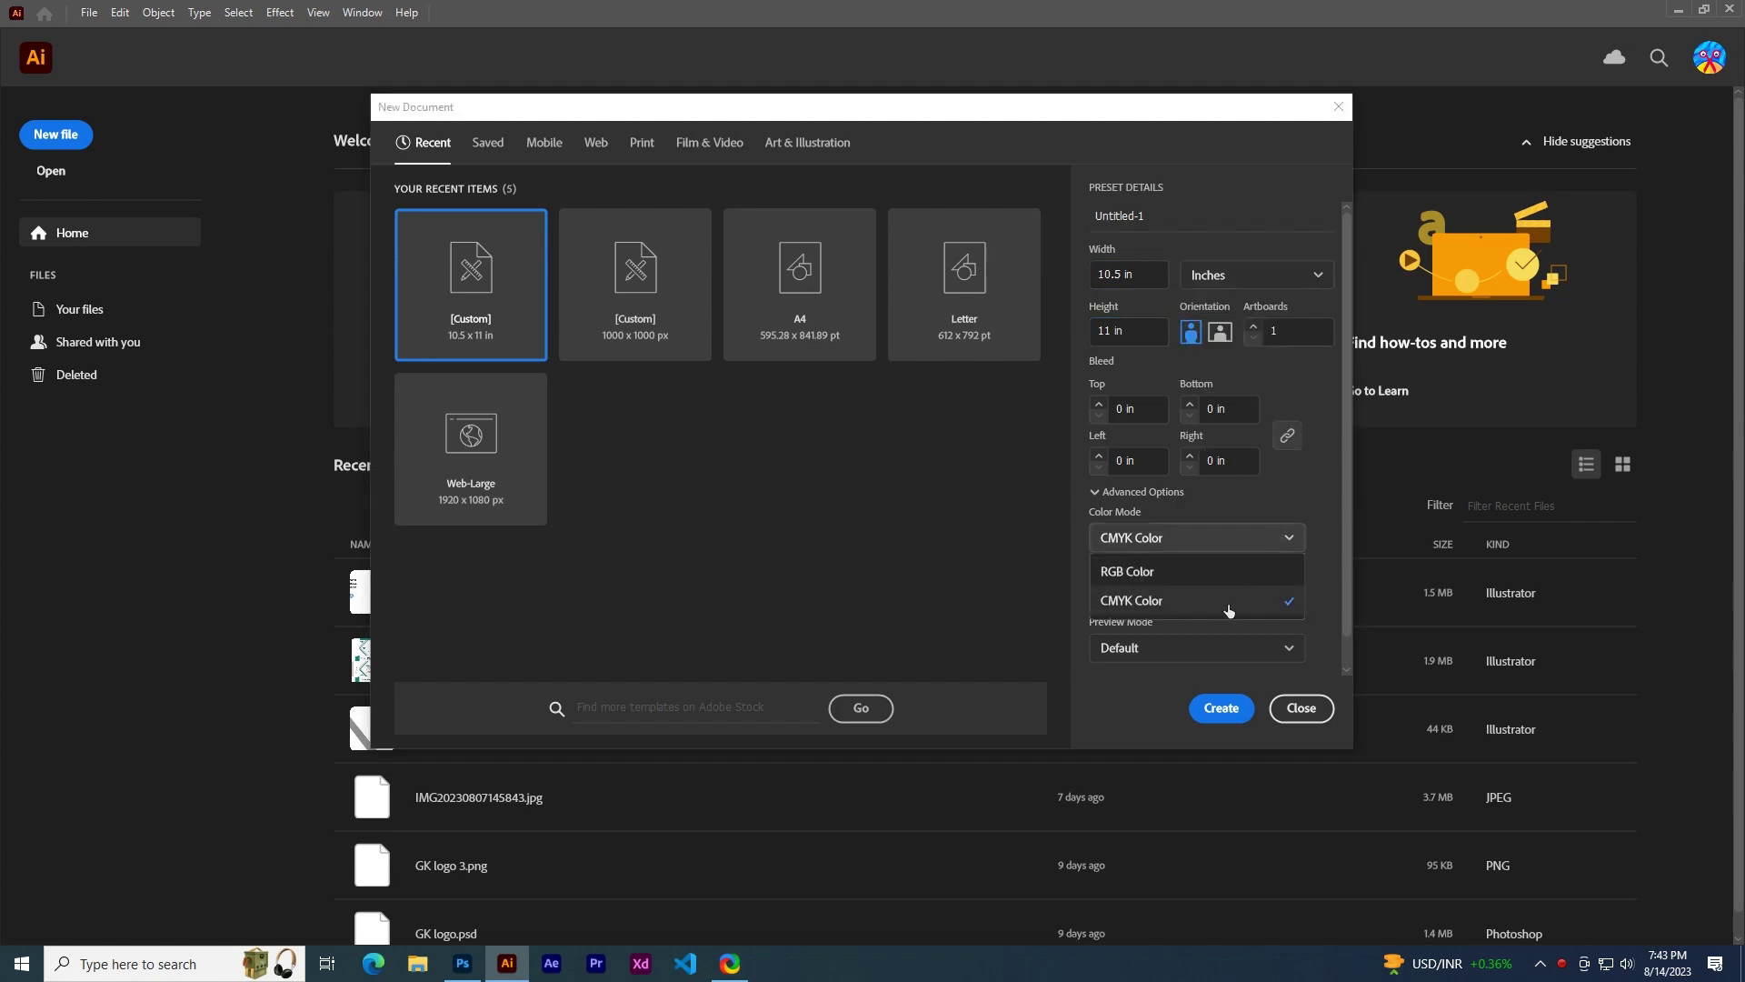
left_click(1228, 603)
scroll(1314, 505, "down", 1)
left_click(1254, 560)
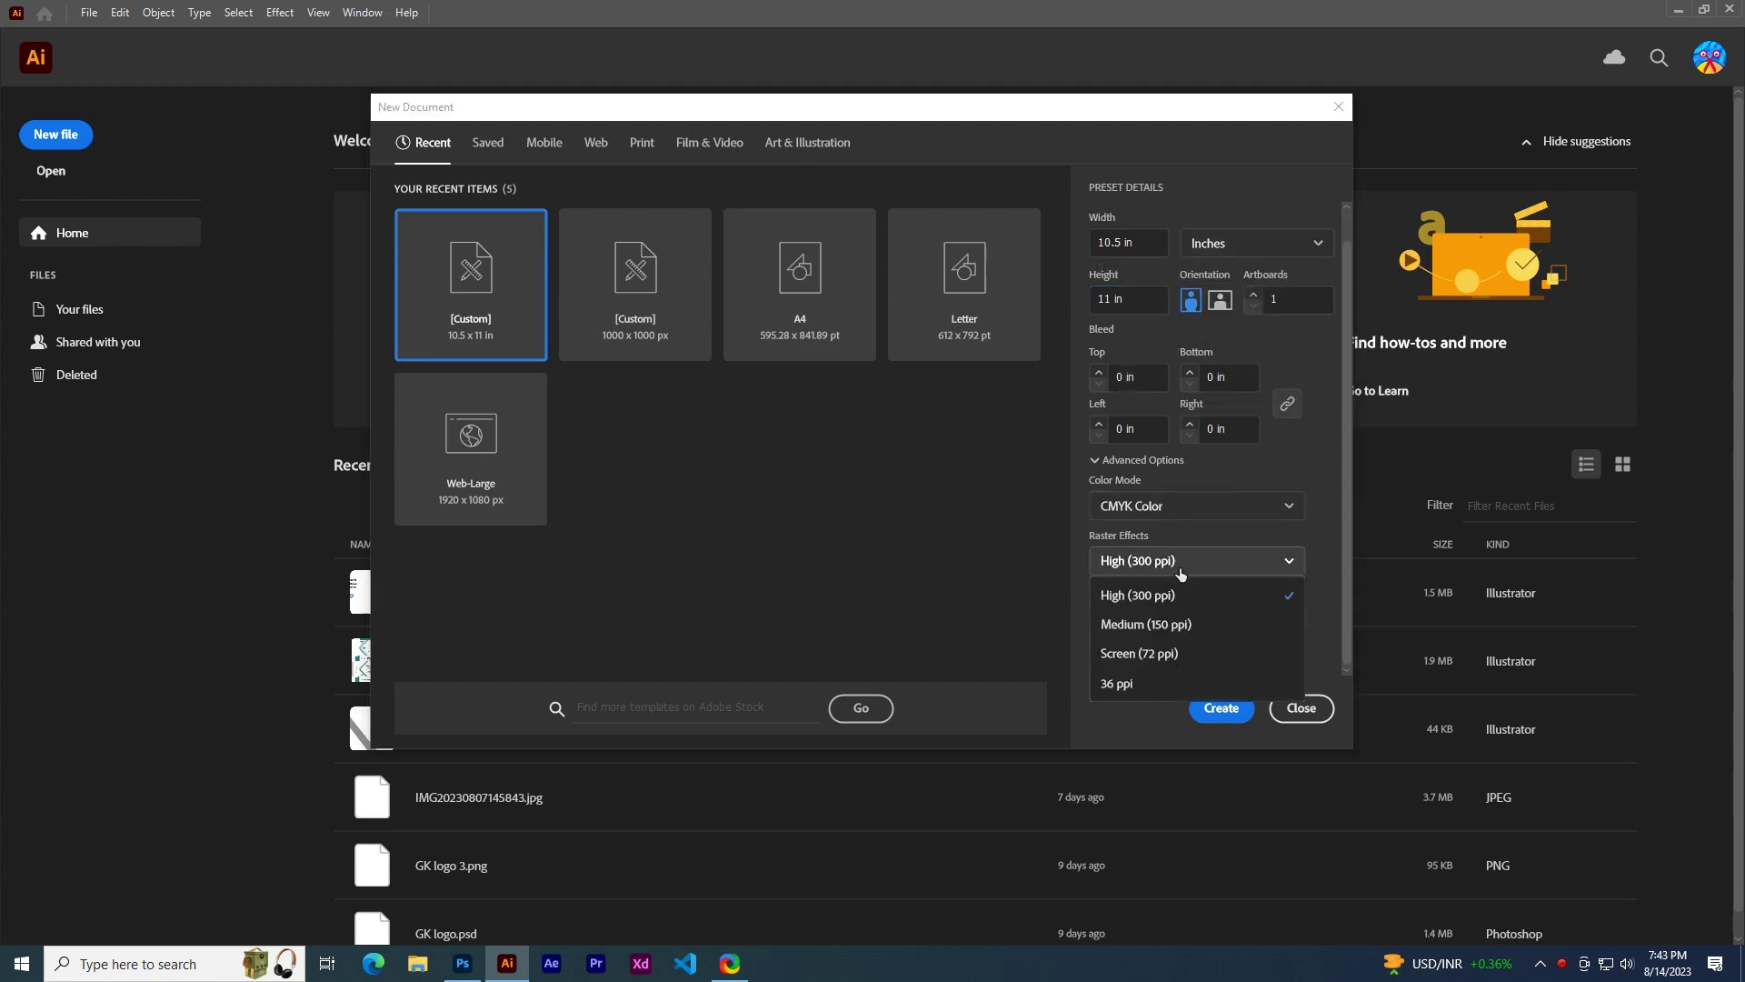
left_click(1168, 589)
left_click(1203, 710)
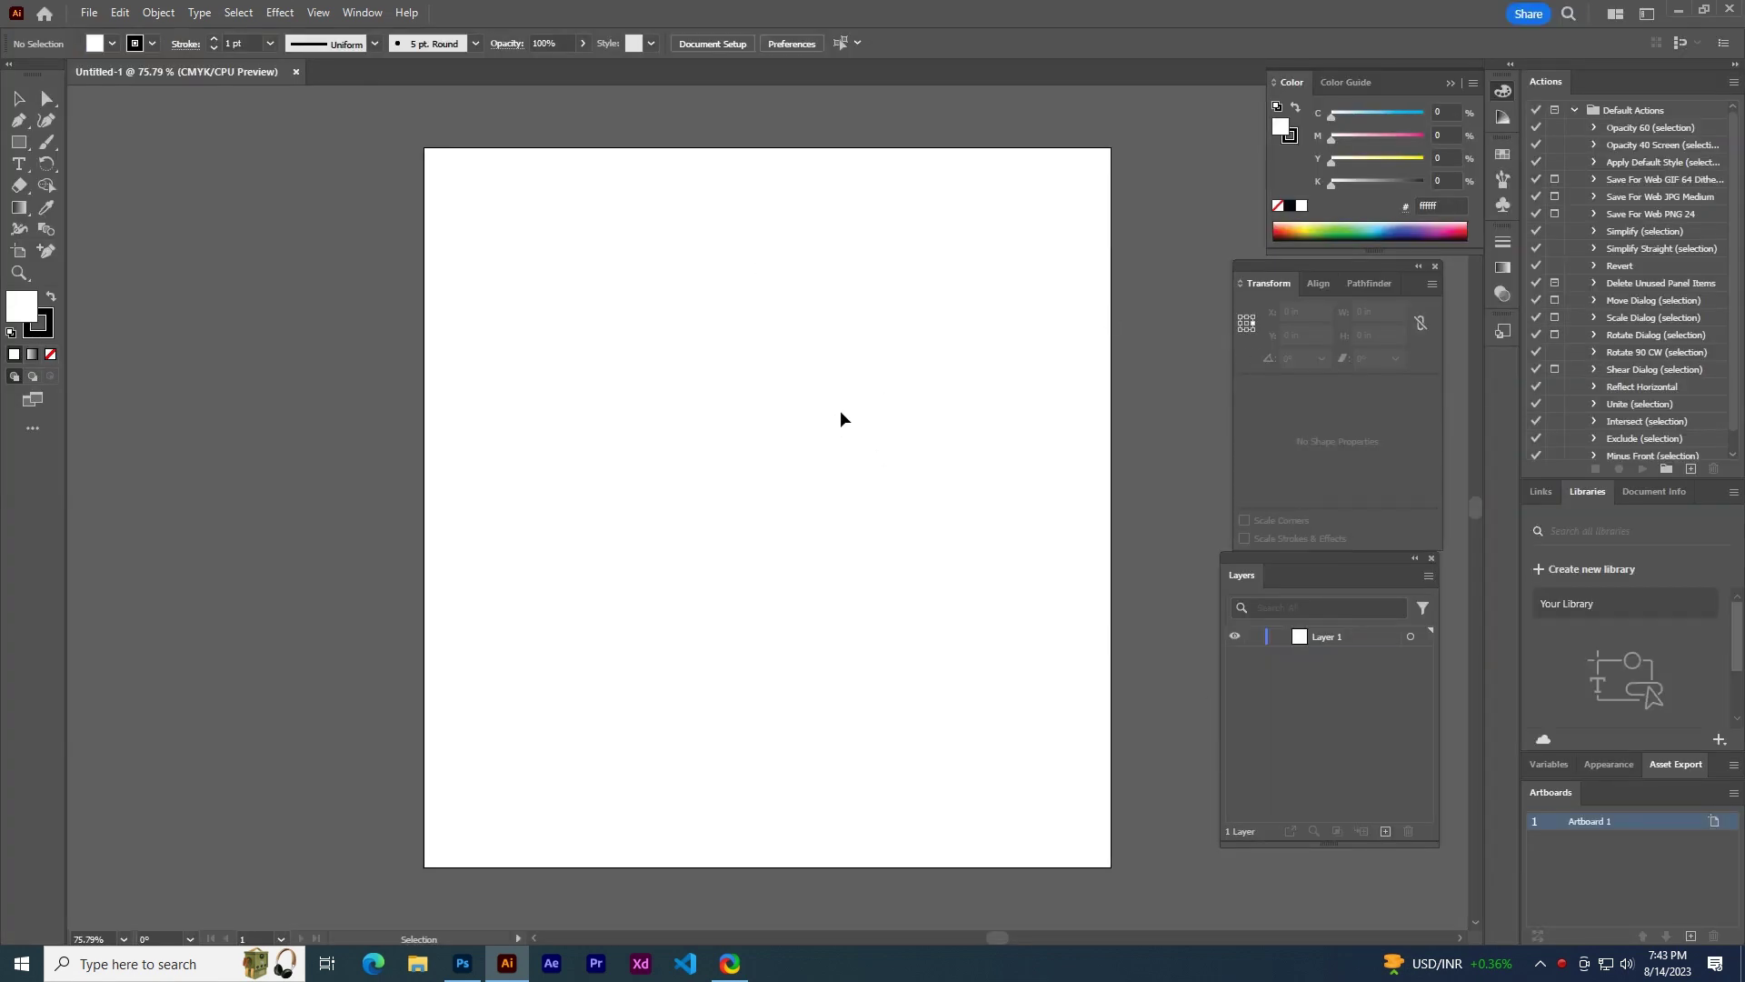
- Draw a 5.45 × 3.36 in rectangle on the artboard
left_click(18, 141)
left_click(887, 468)
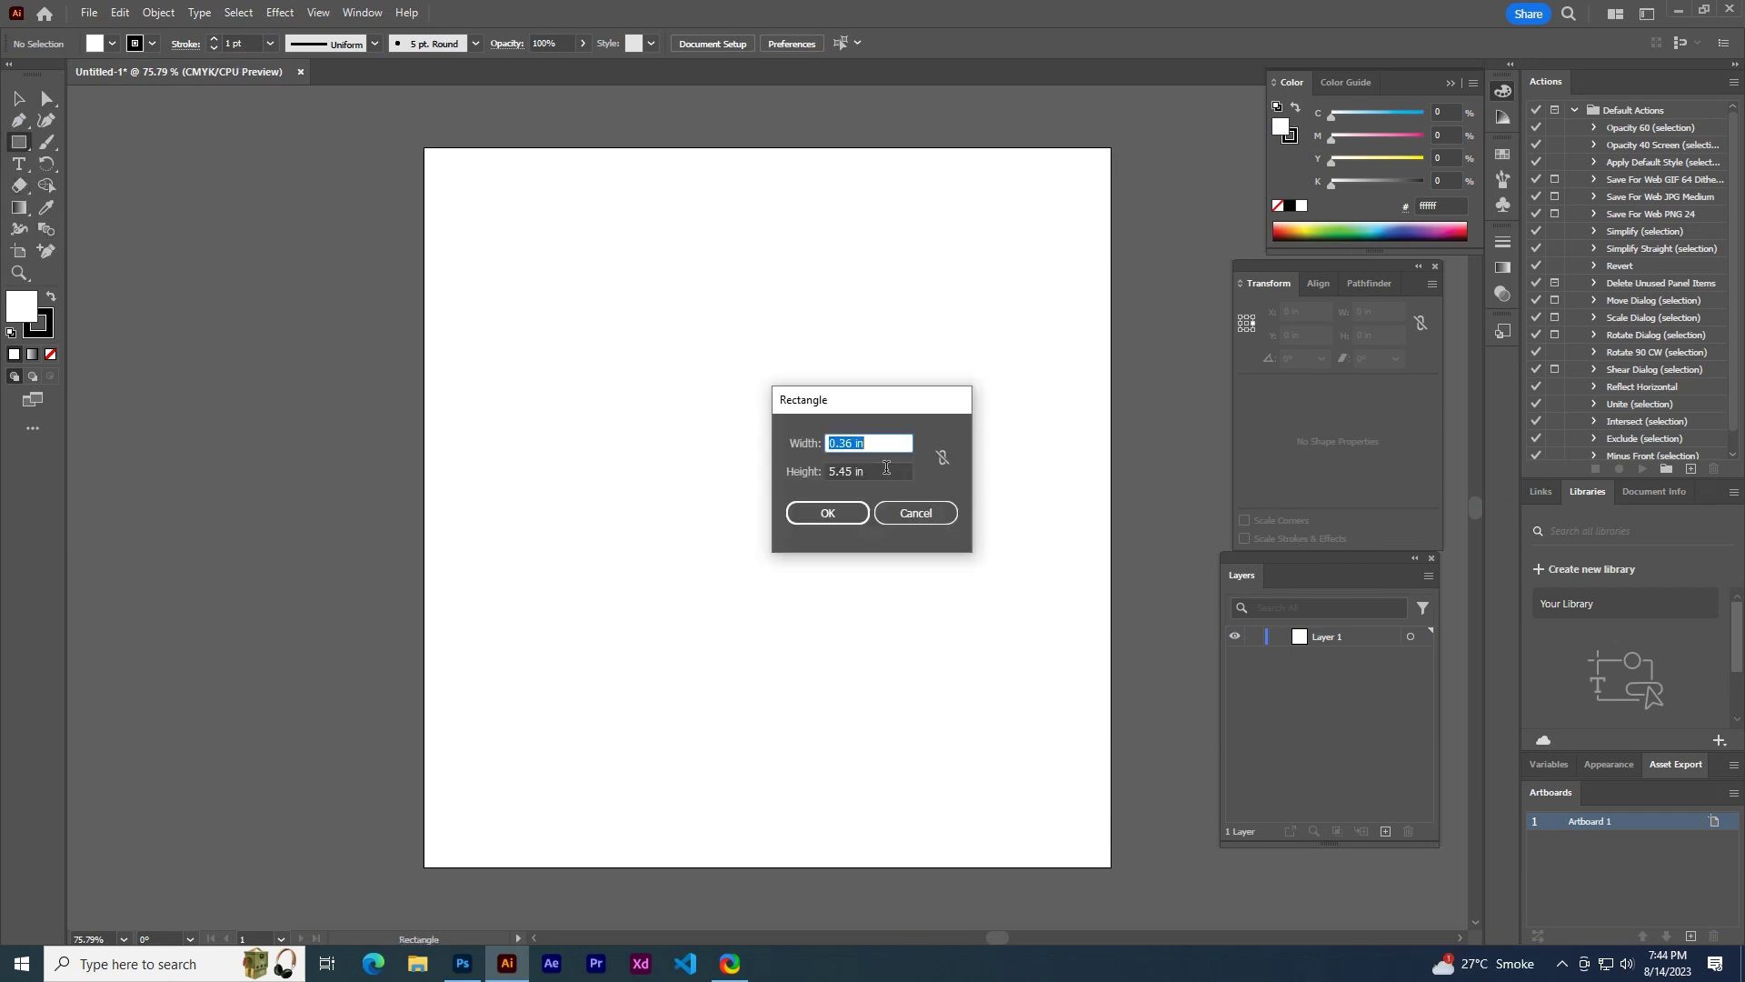
type("5.45")
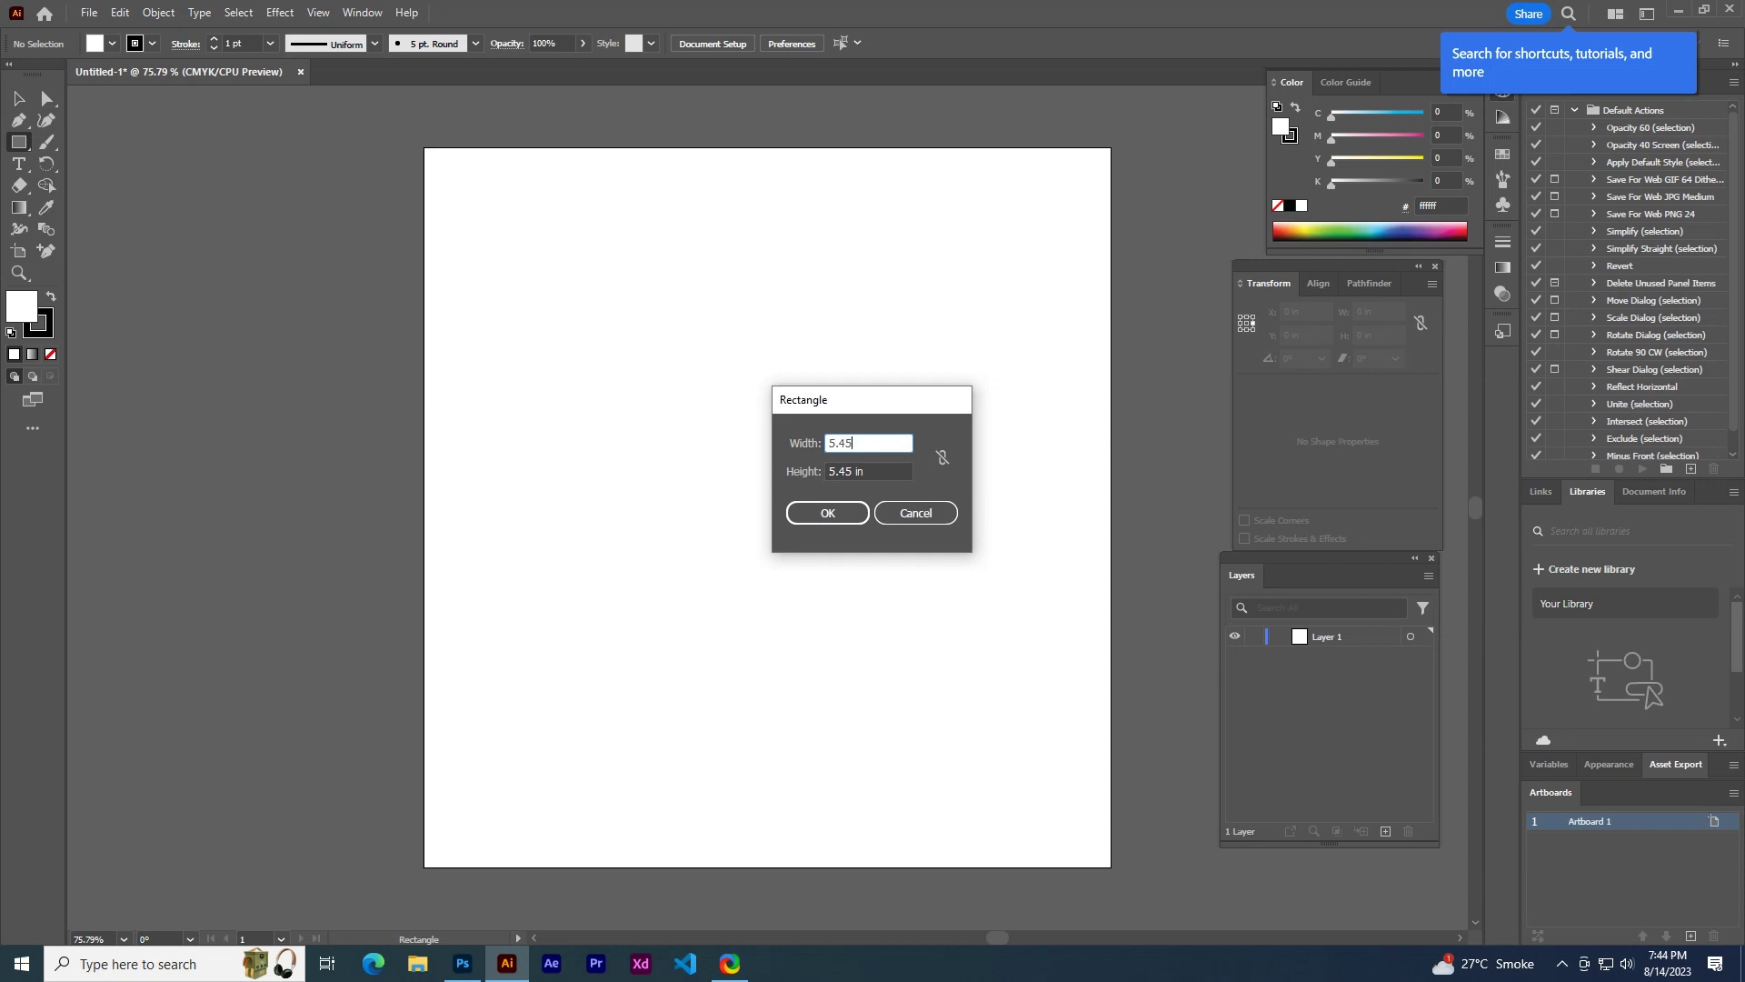
key("Tab")
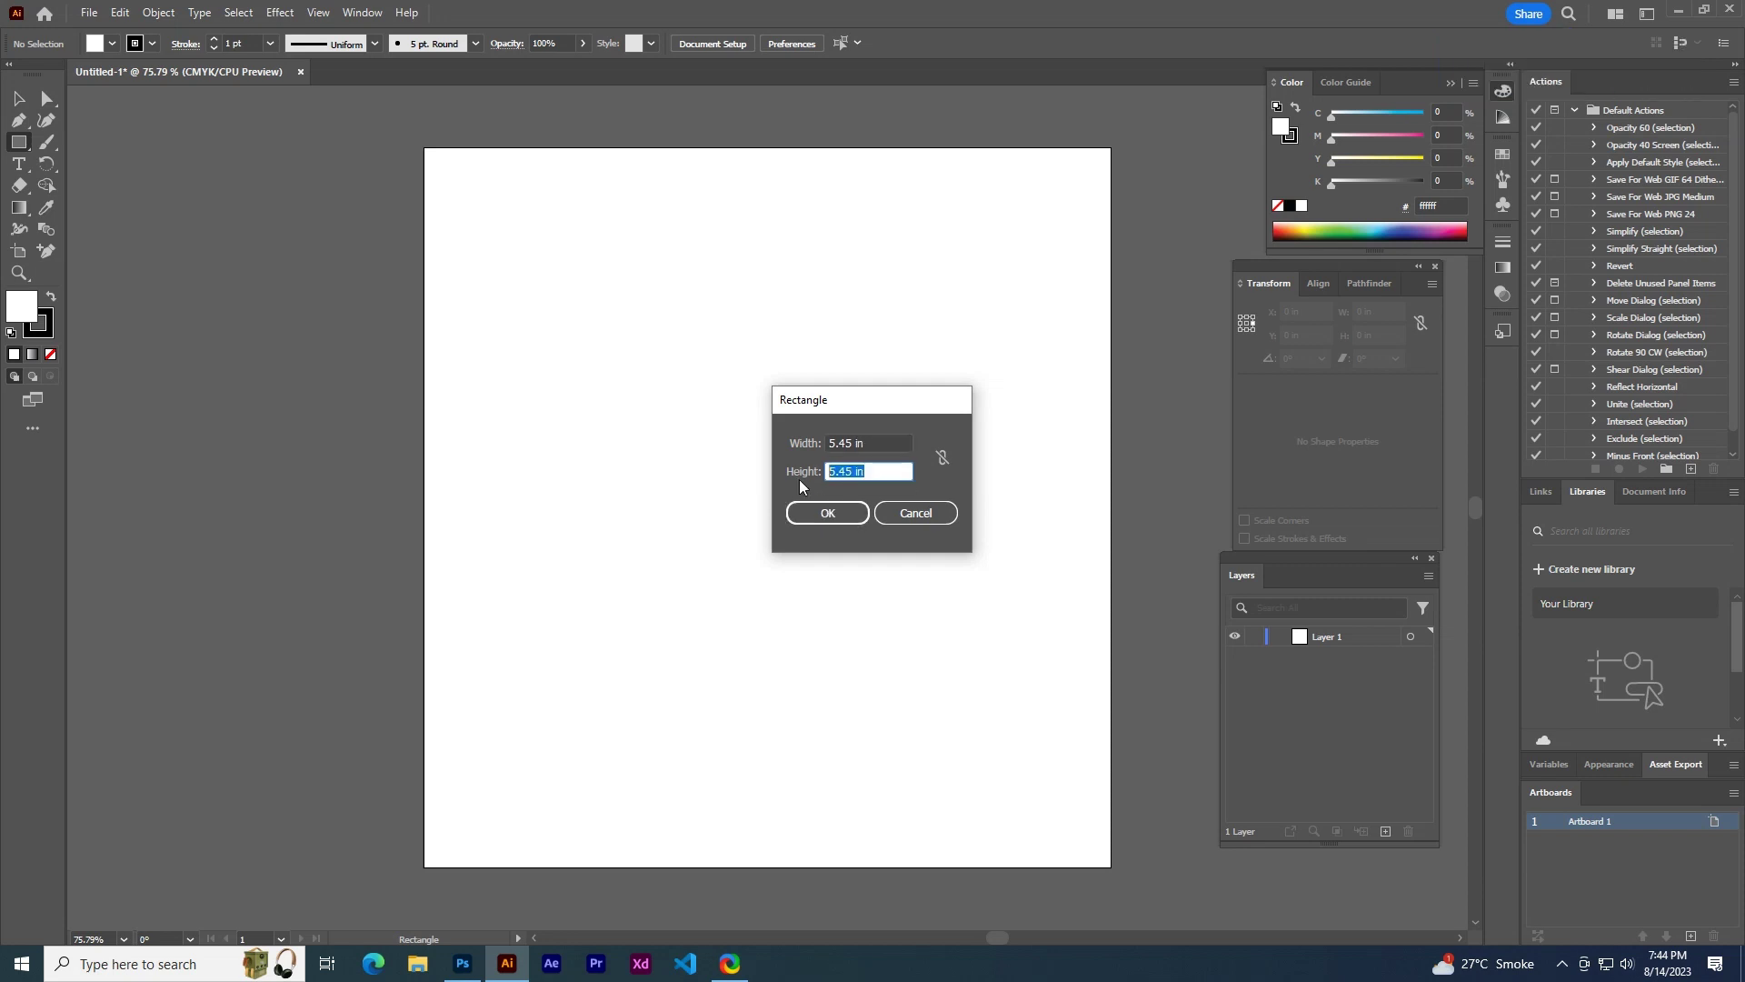
type("3.36")
key("Return")
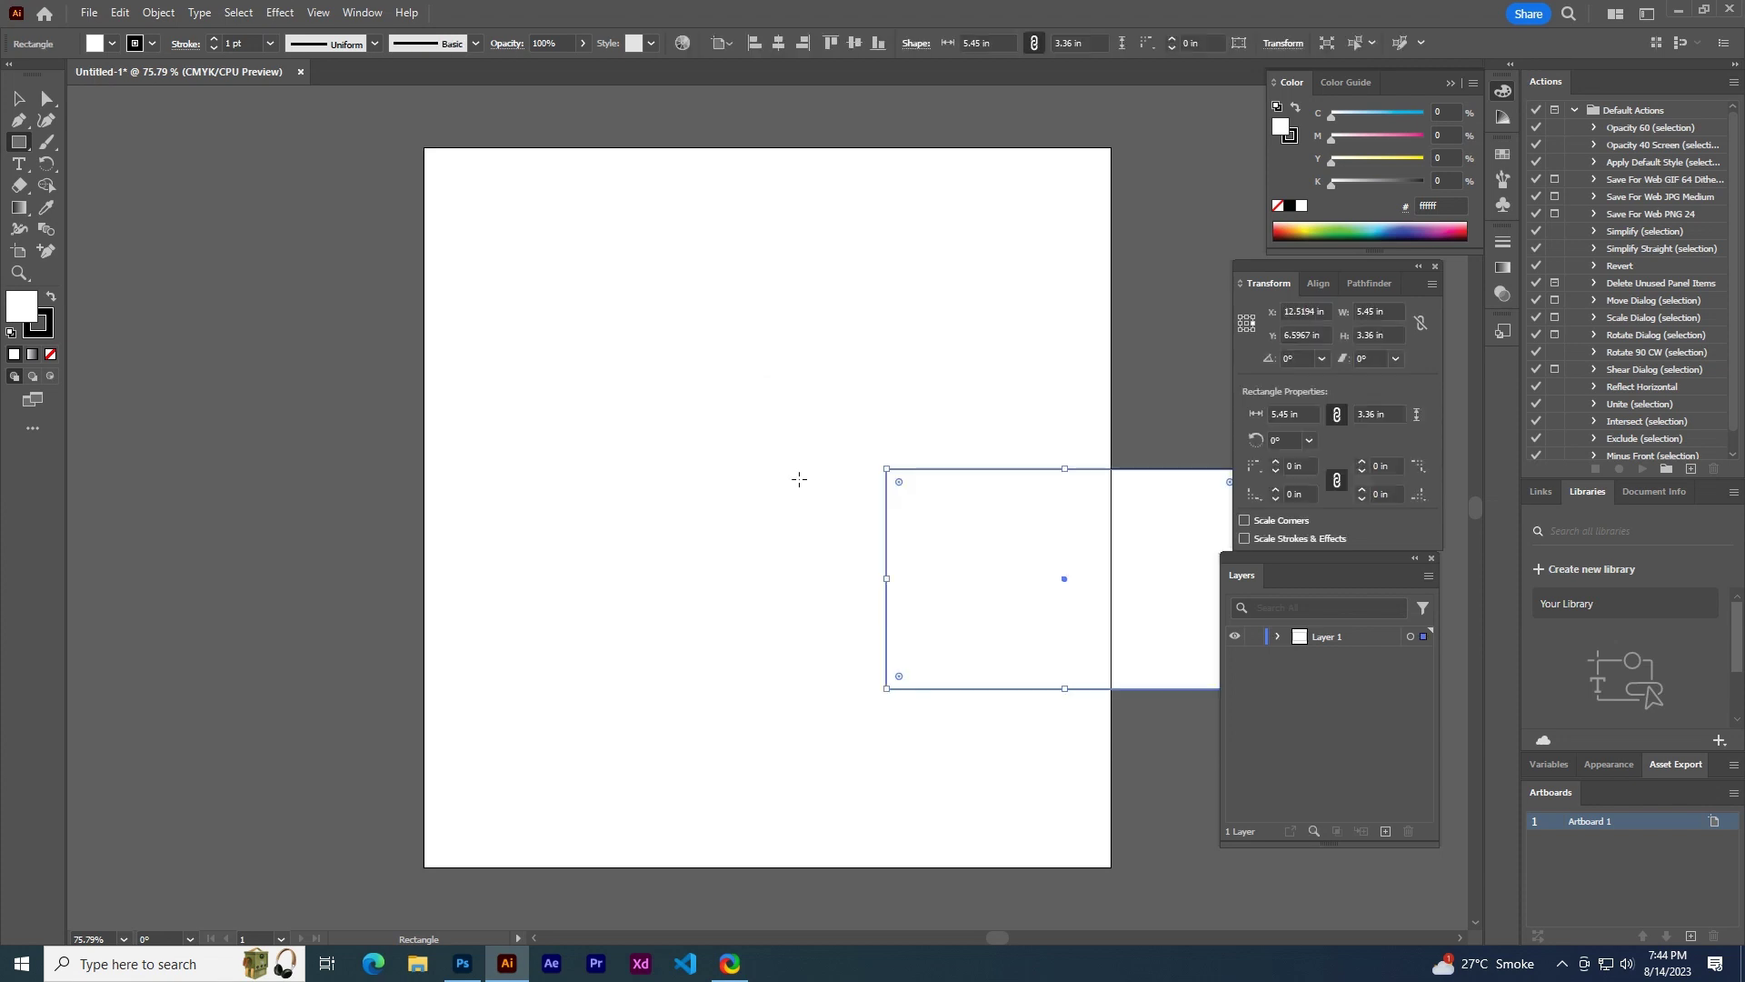
- Move the rectangle up and place a 1.24 in tall copy directly beneath it
key("v")
left_click_drag(945, 532, 710, 393)
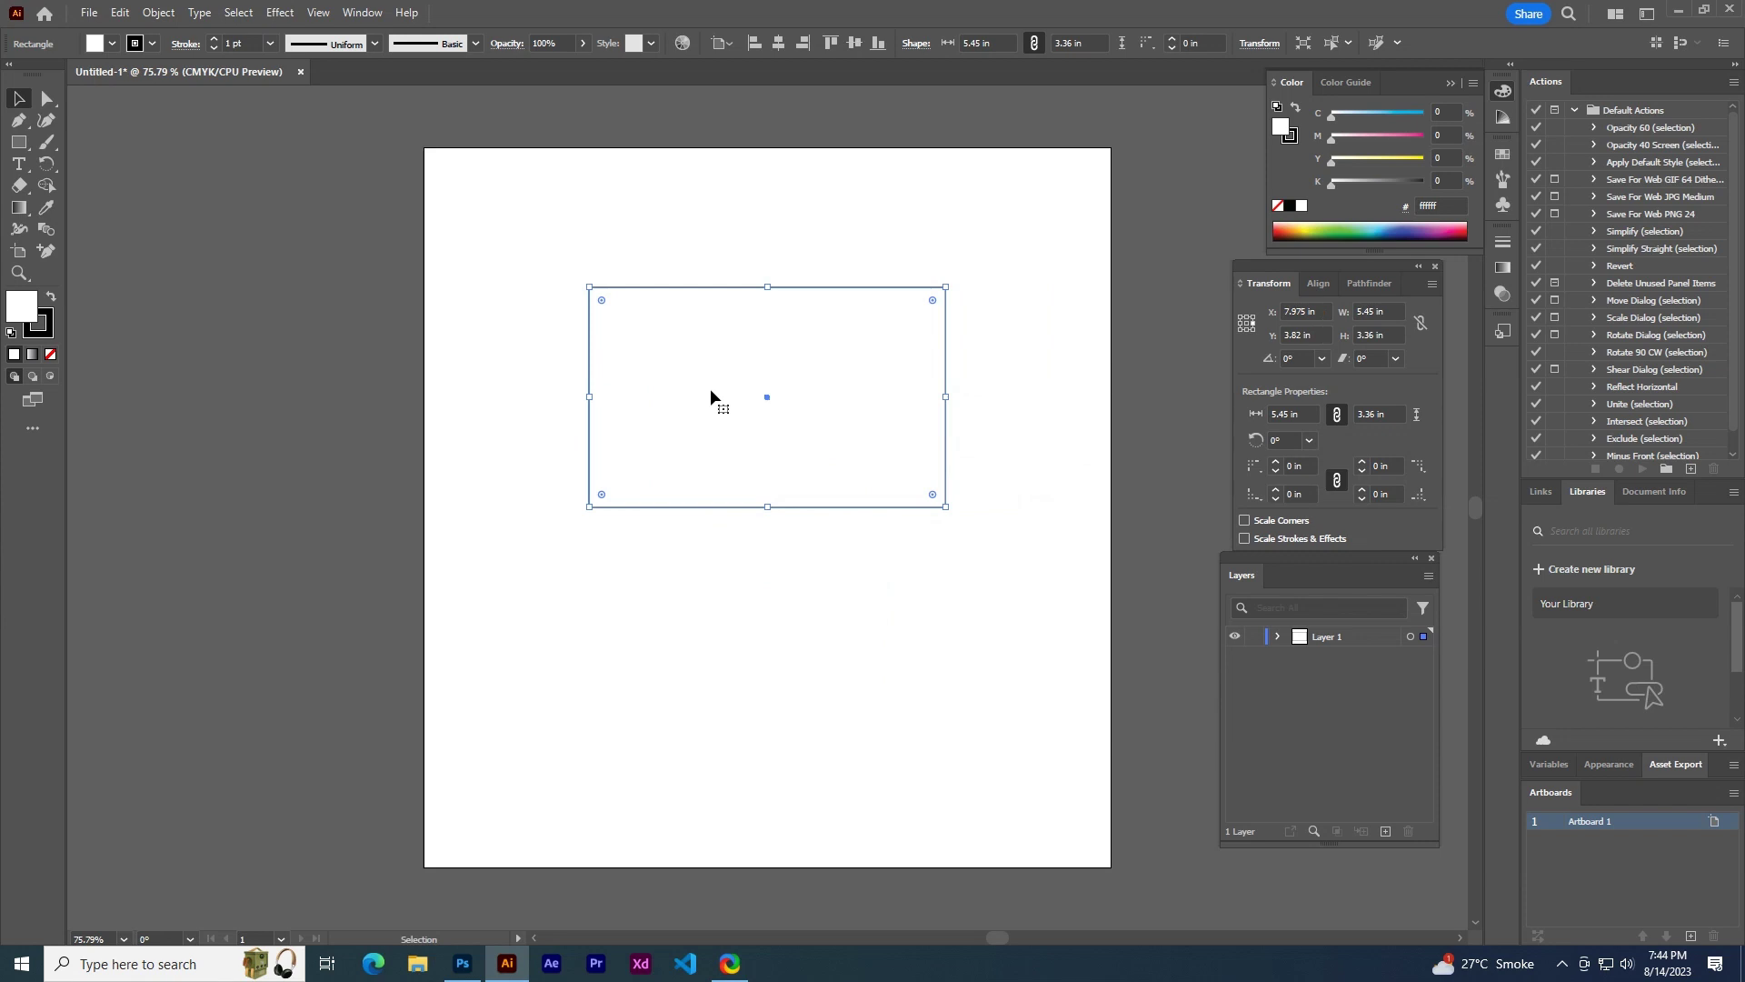
left_click_drag(731, 389, 733, 615)
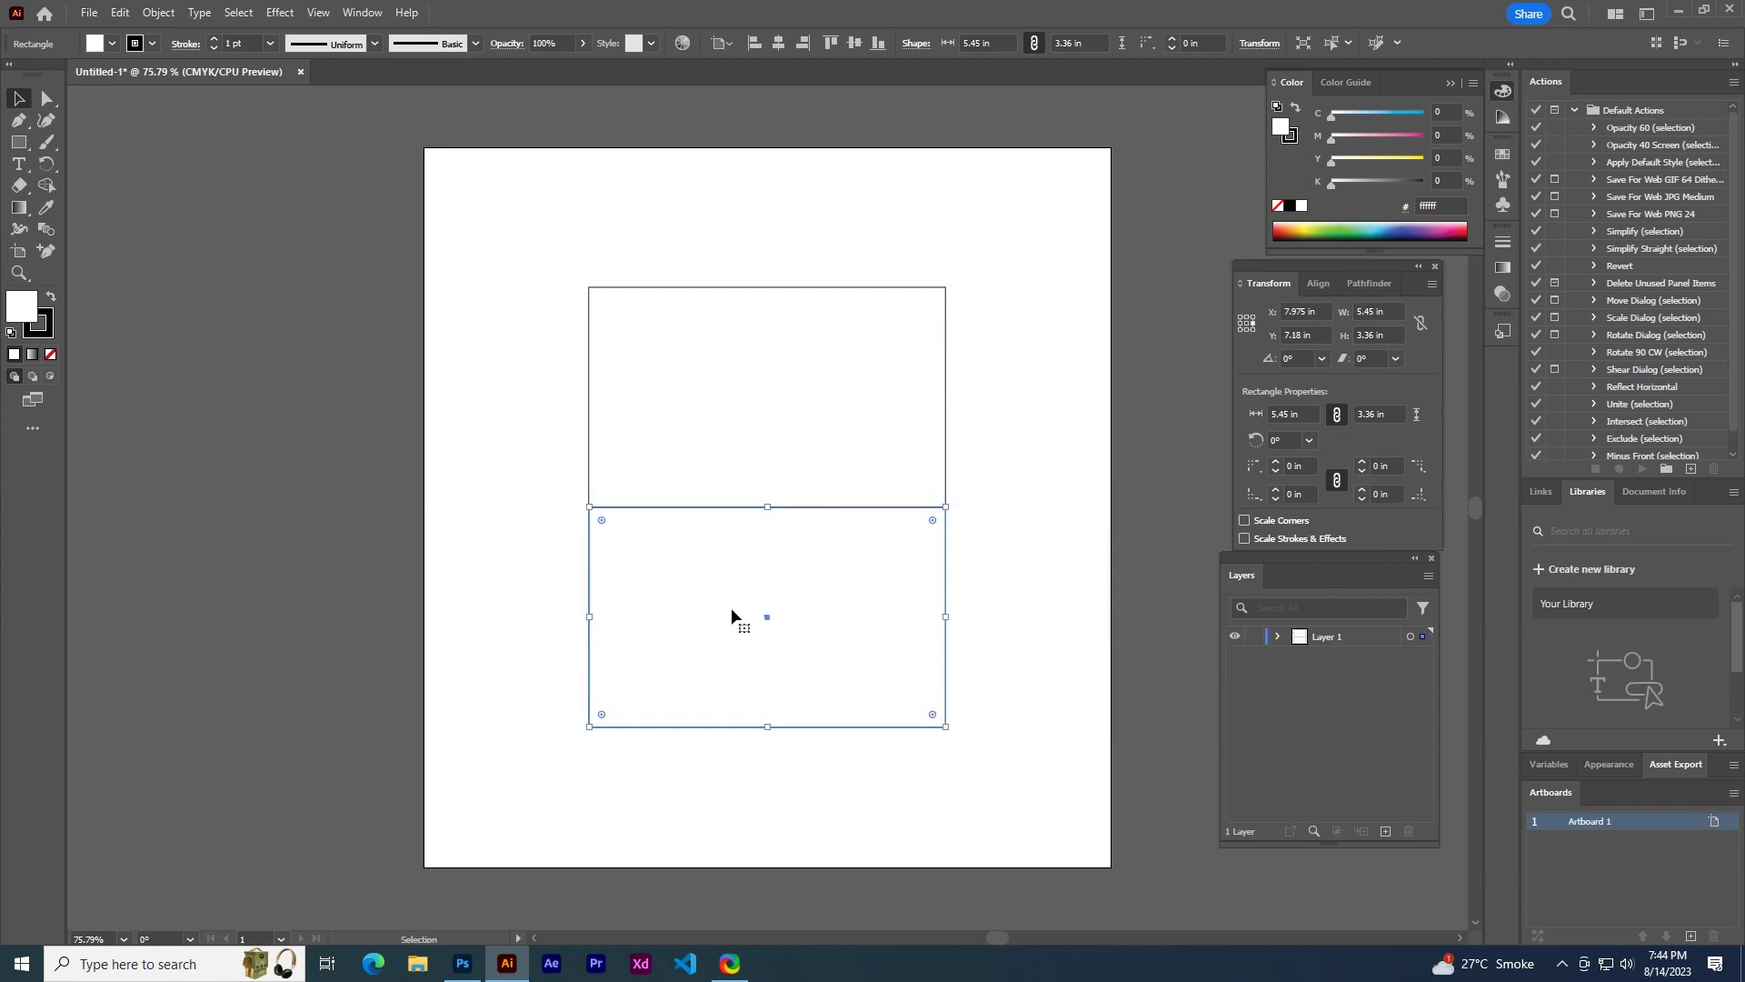
left_click(1372, 334)
type("1.24")
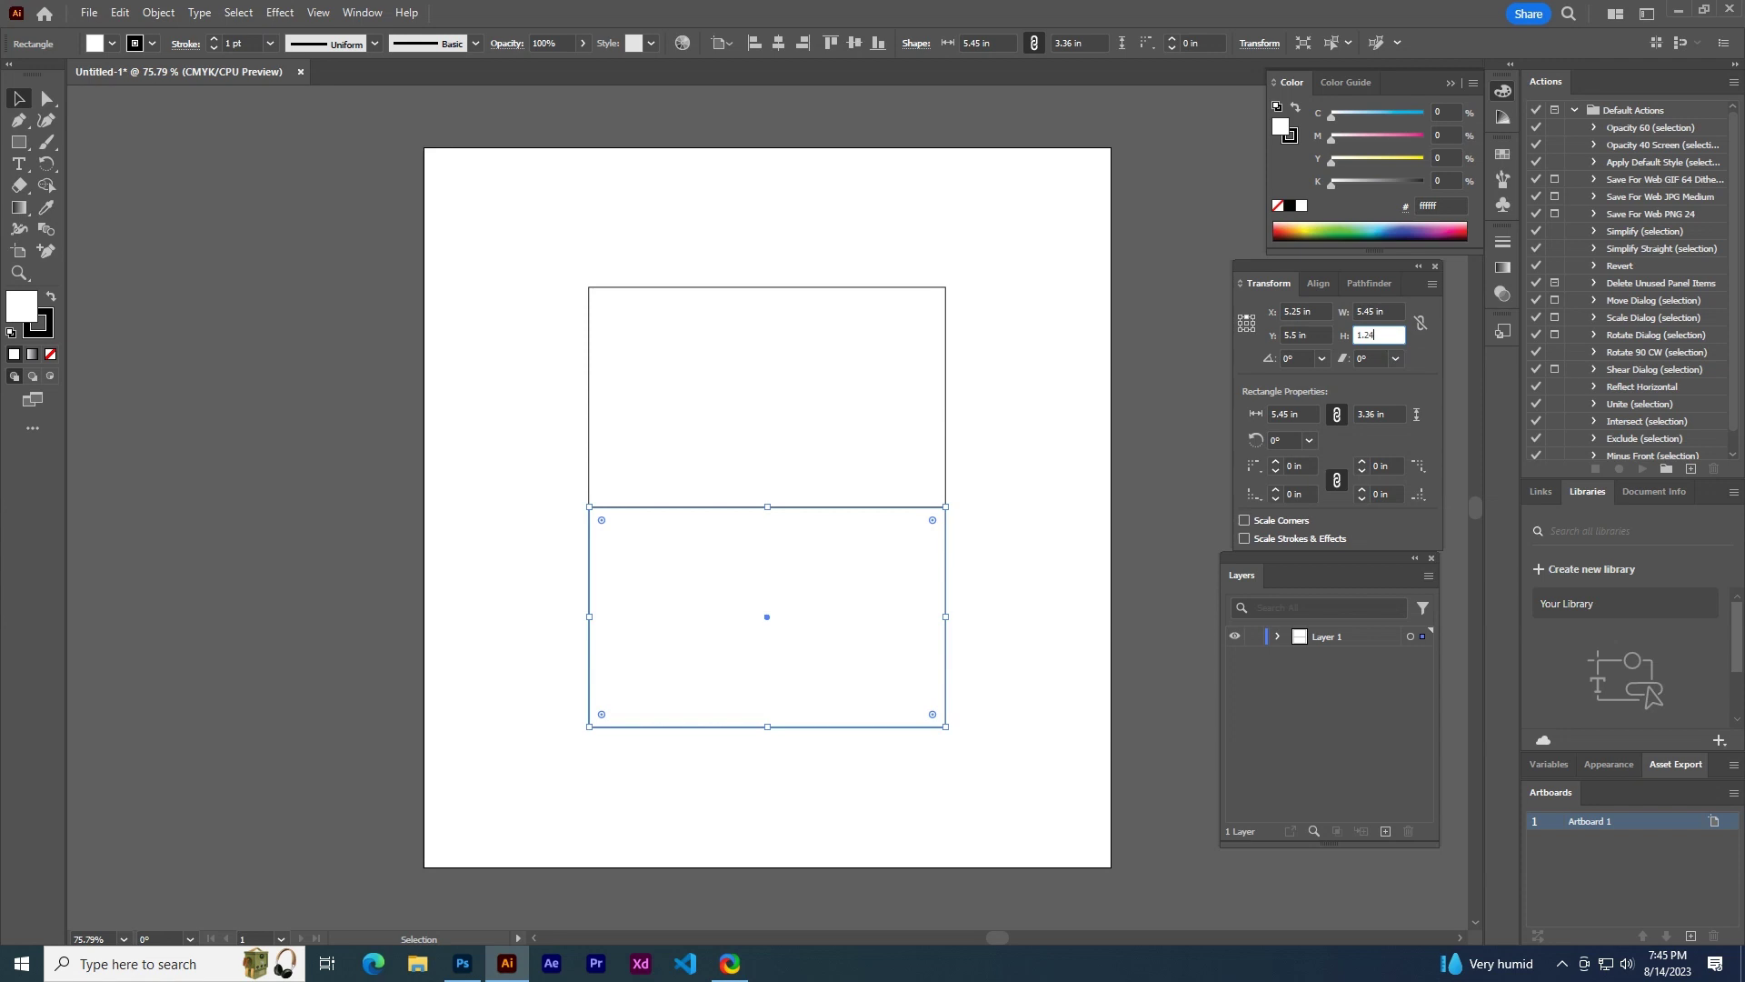
key("Return")
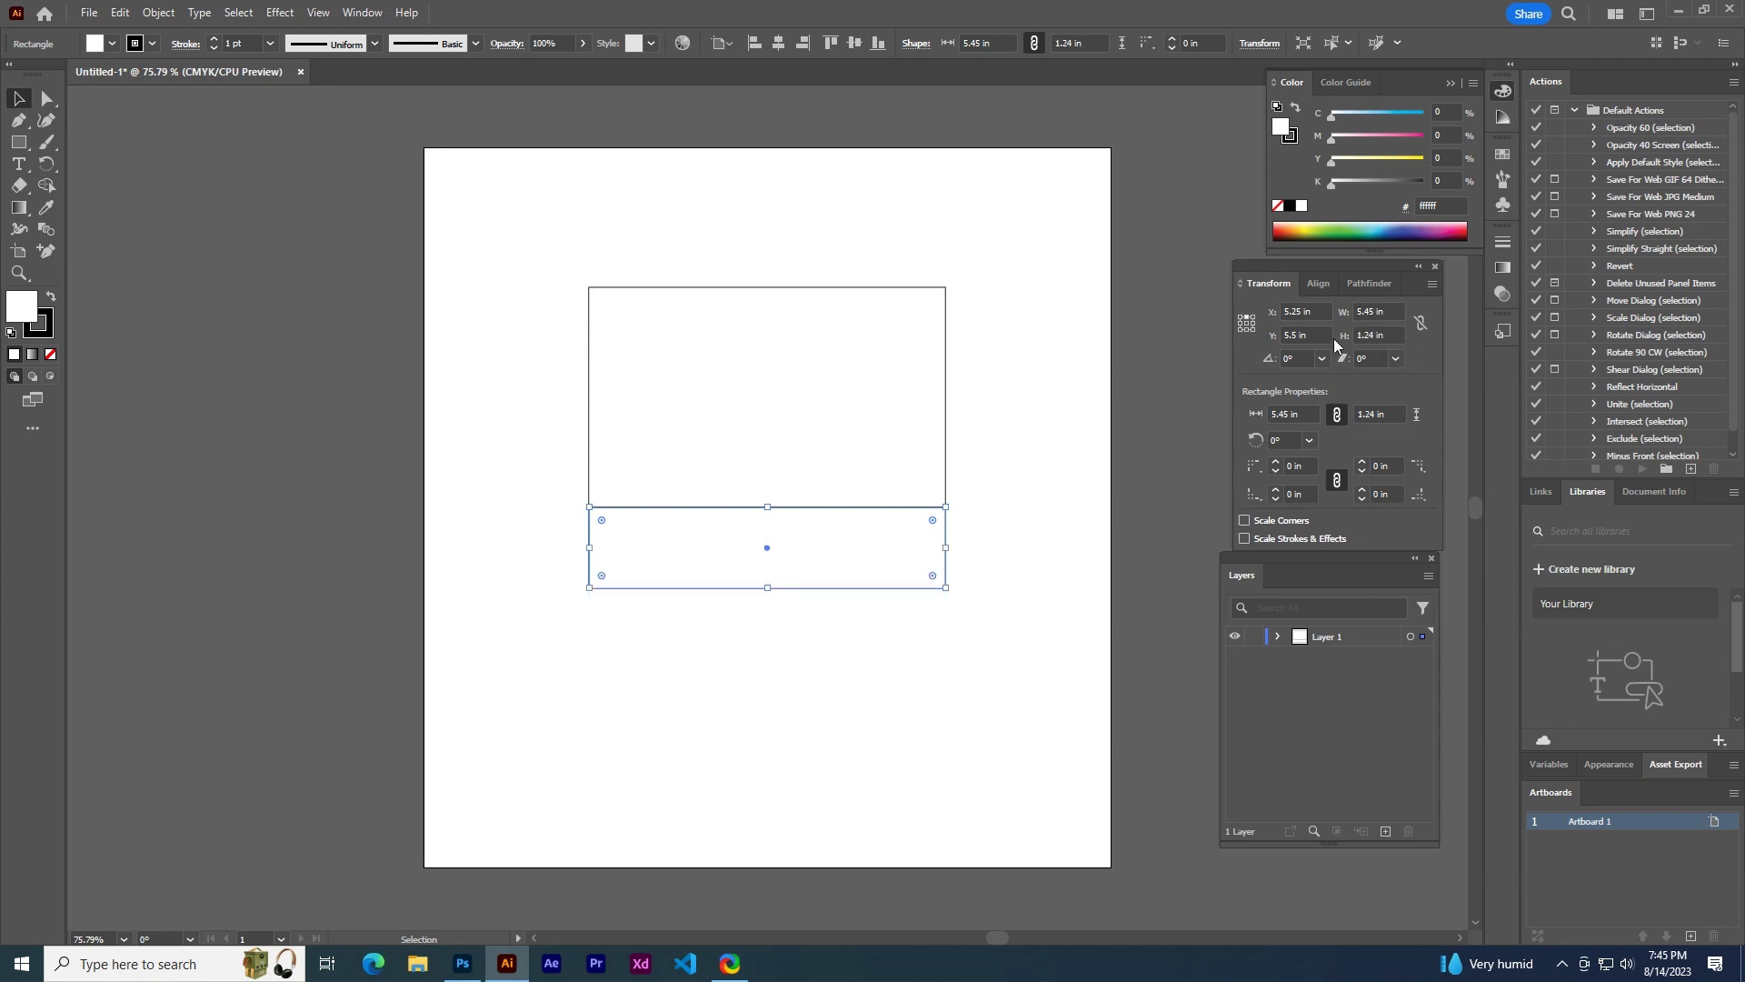
left_click(1012, 514)
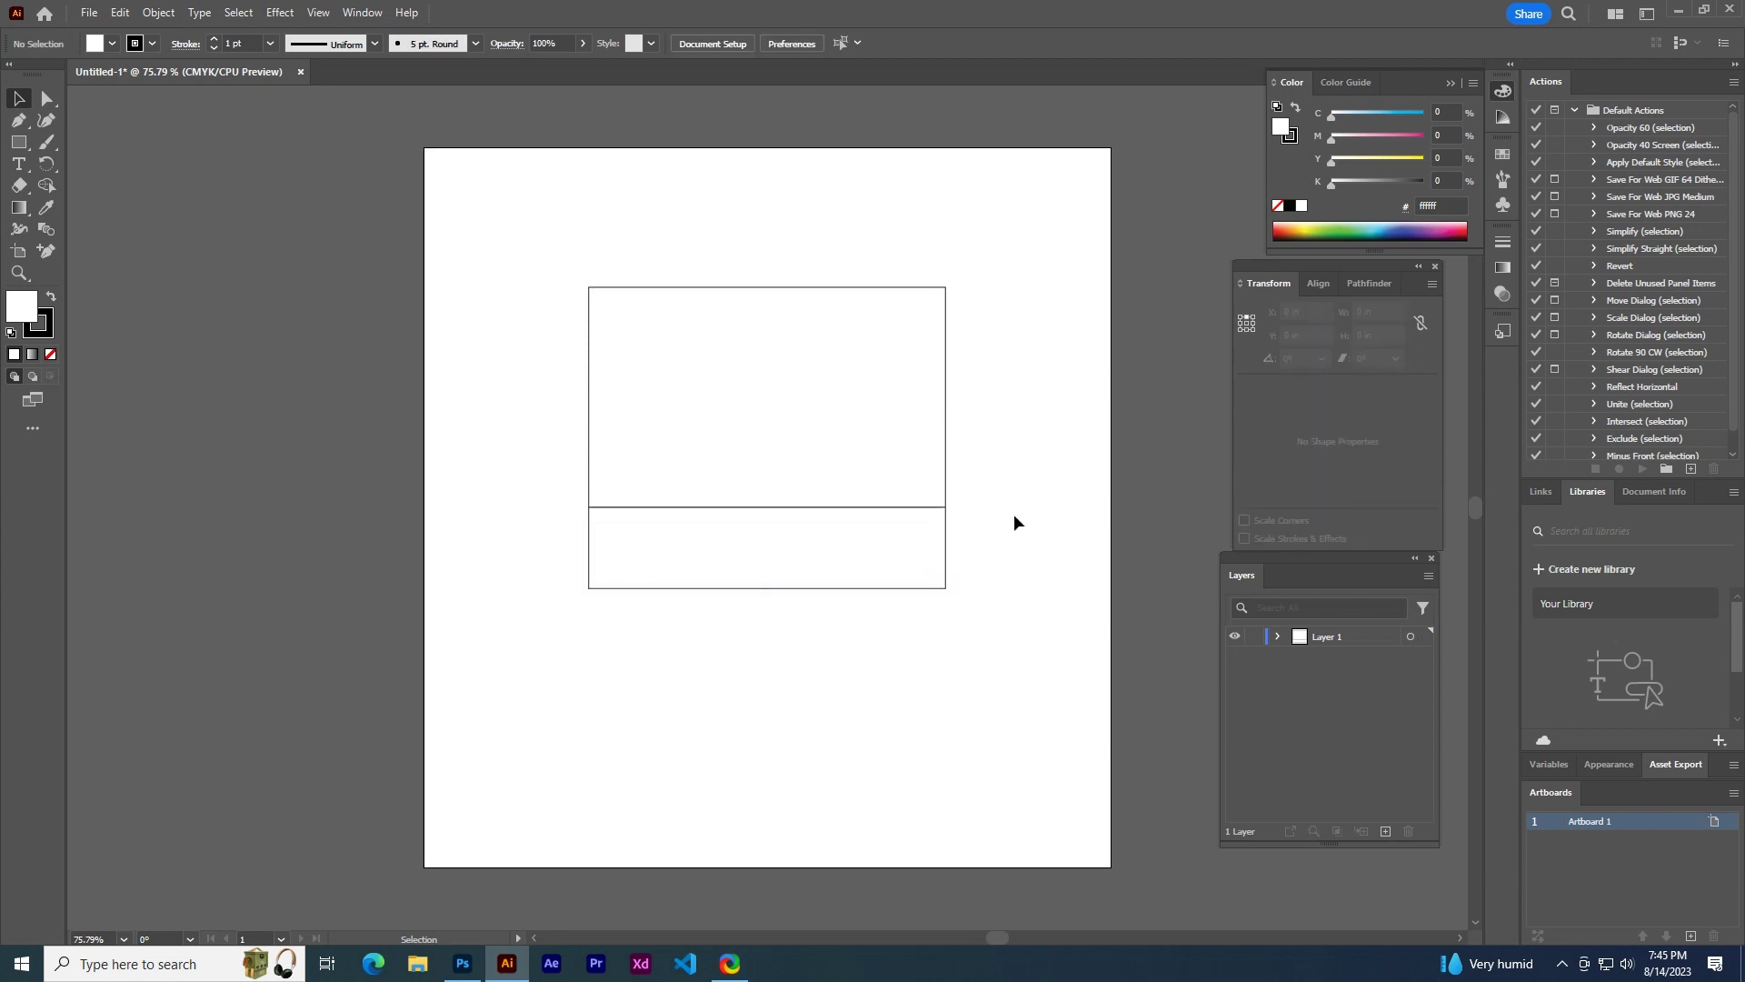
- Copy the short panel to the top and resize it into a 0.36 in flap
left_click(869, 537)
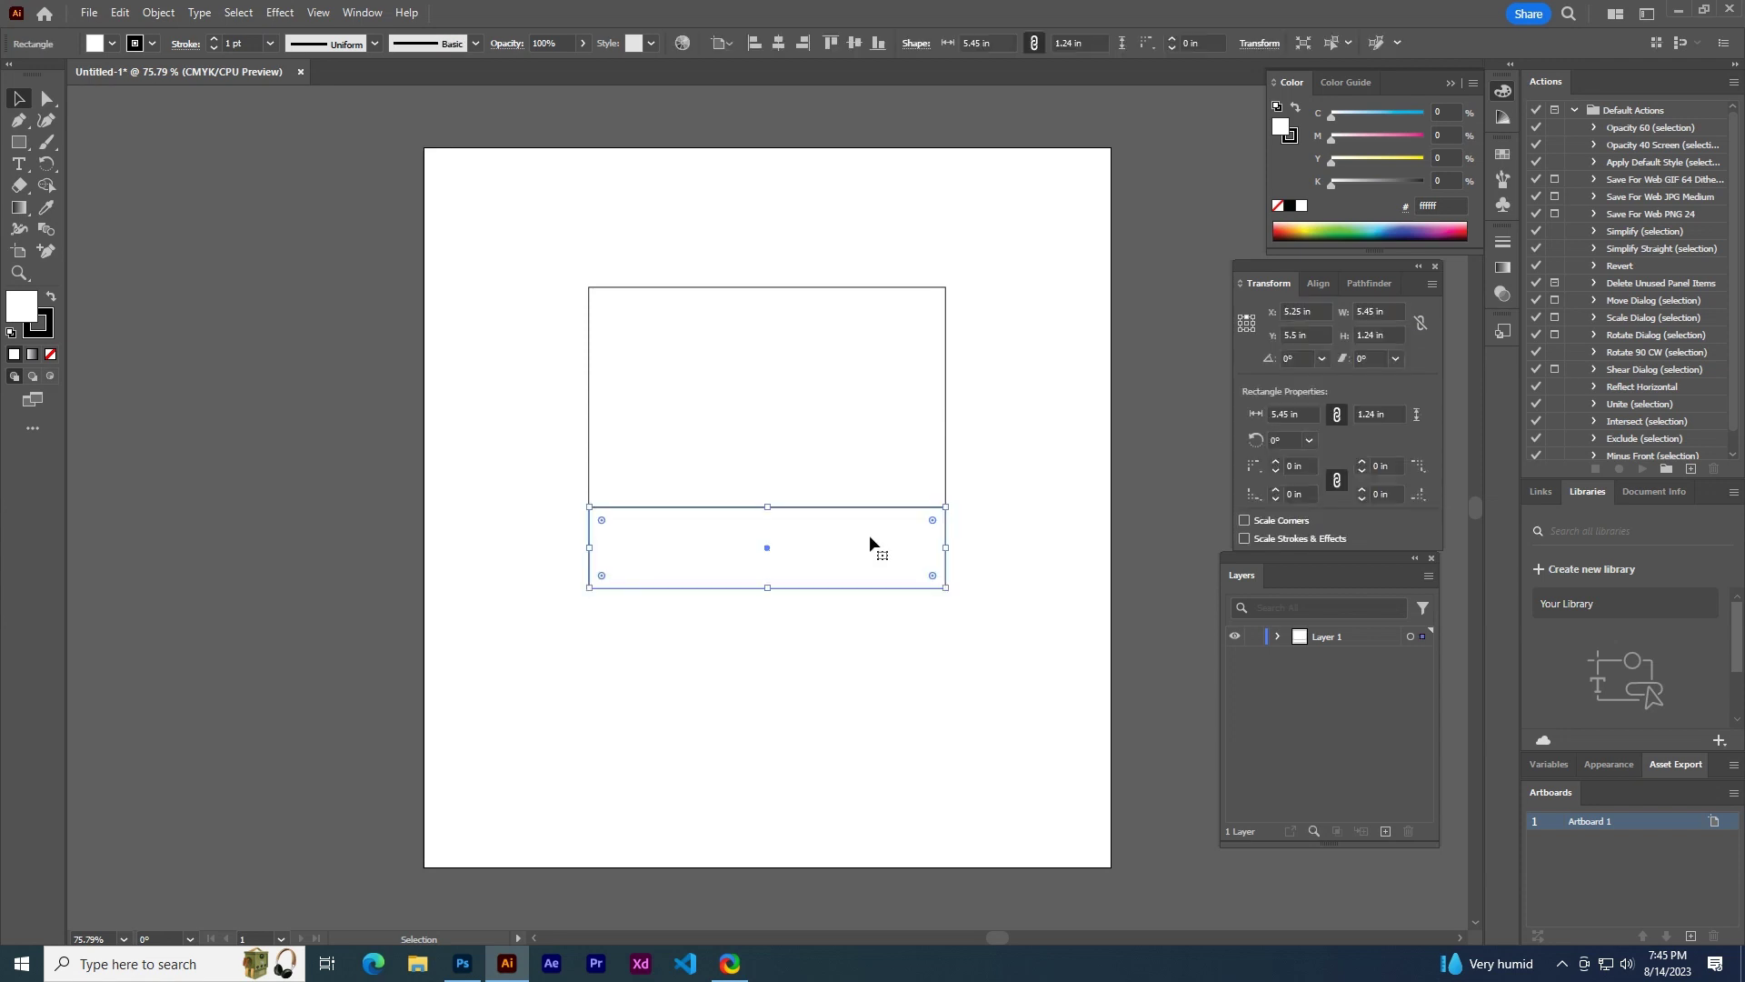
mouse_move(869, 537)
left_mouse_down()
mouse_move(869, 220)
mouse_move(868, 242)
left_mouse_up()
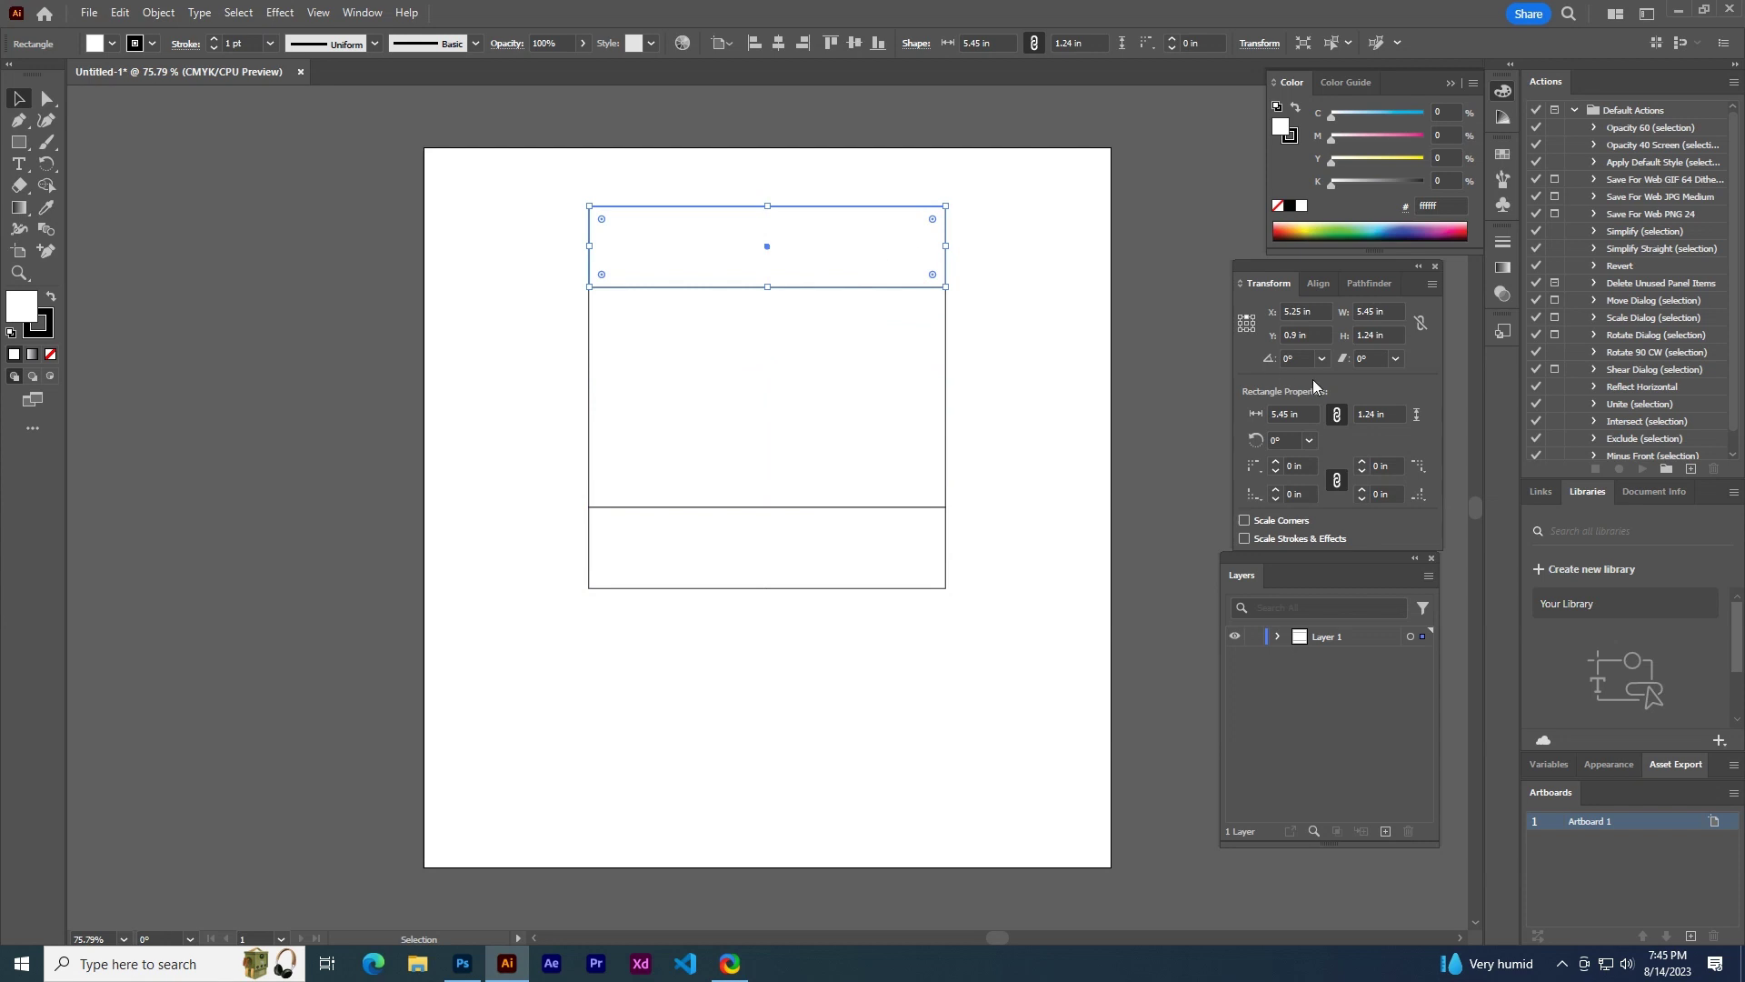
left_click(1246, 329)
left_click(1348, 335)
type("0")
type(".36")
key("Return")
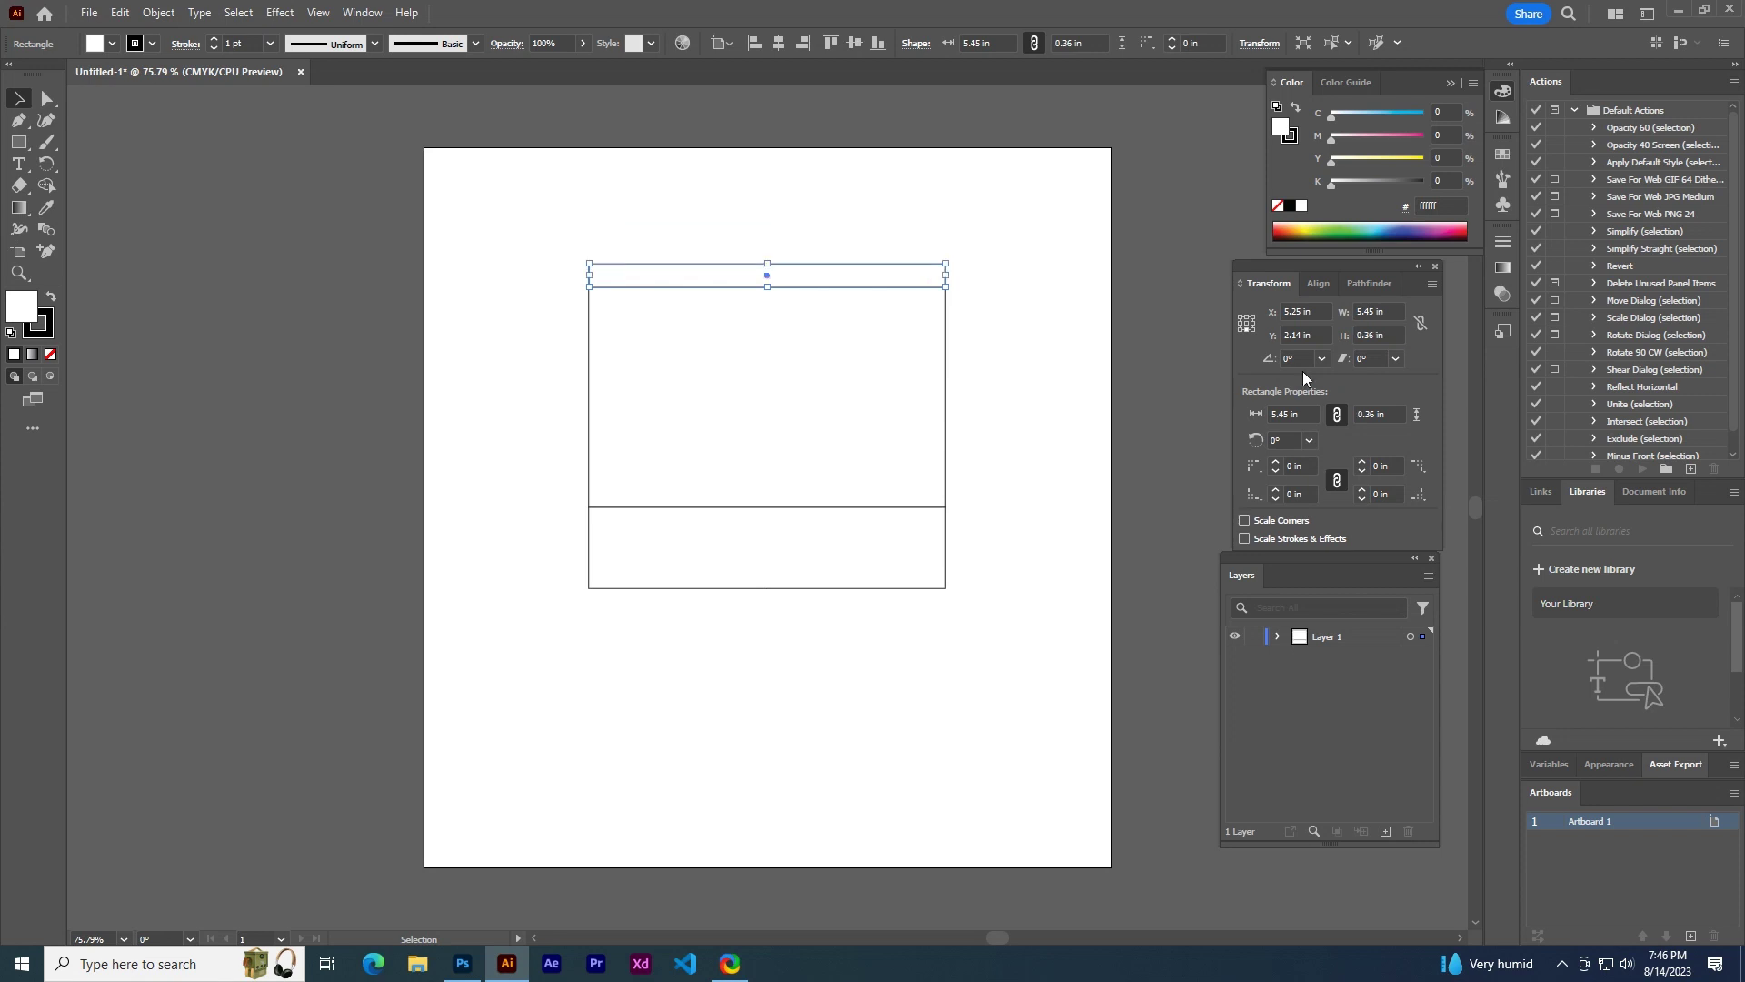
left_click(1059, 504)
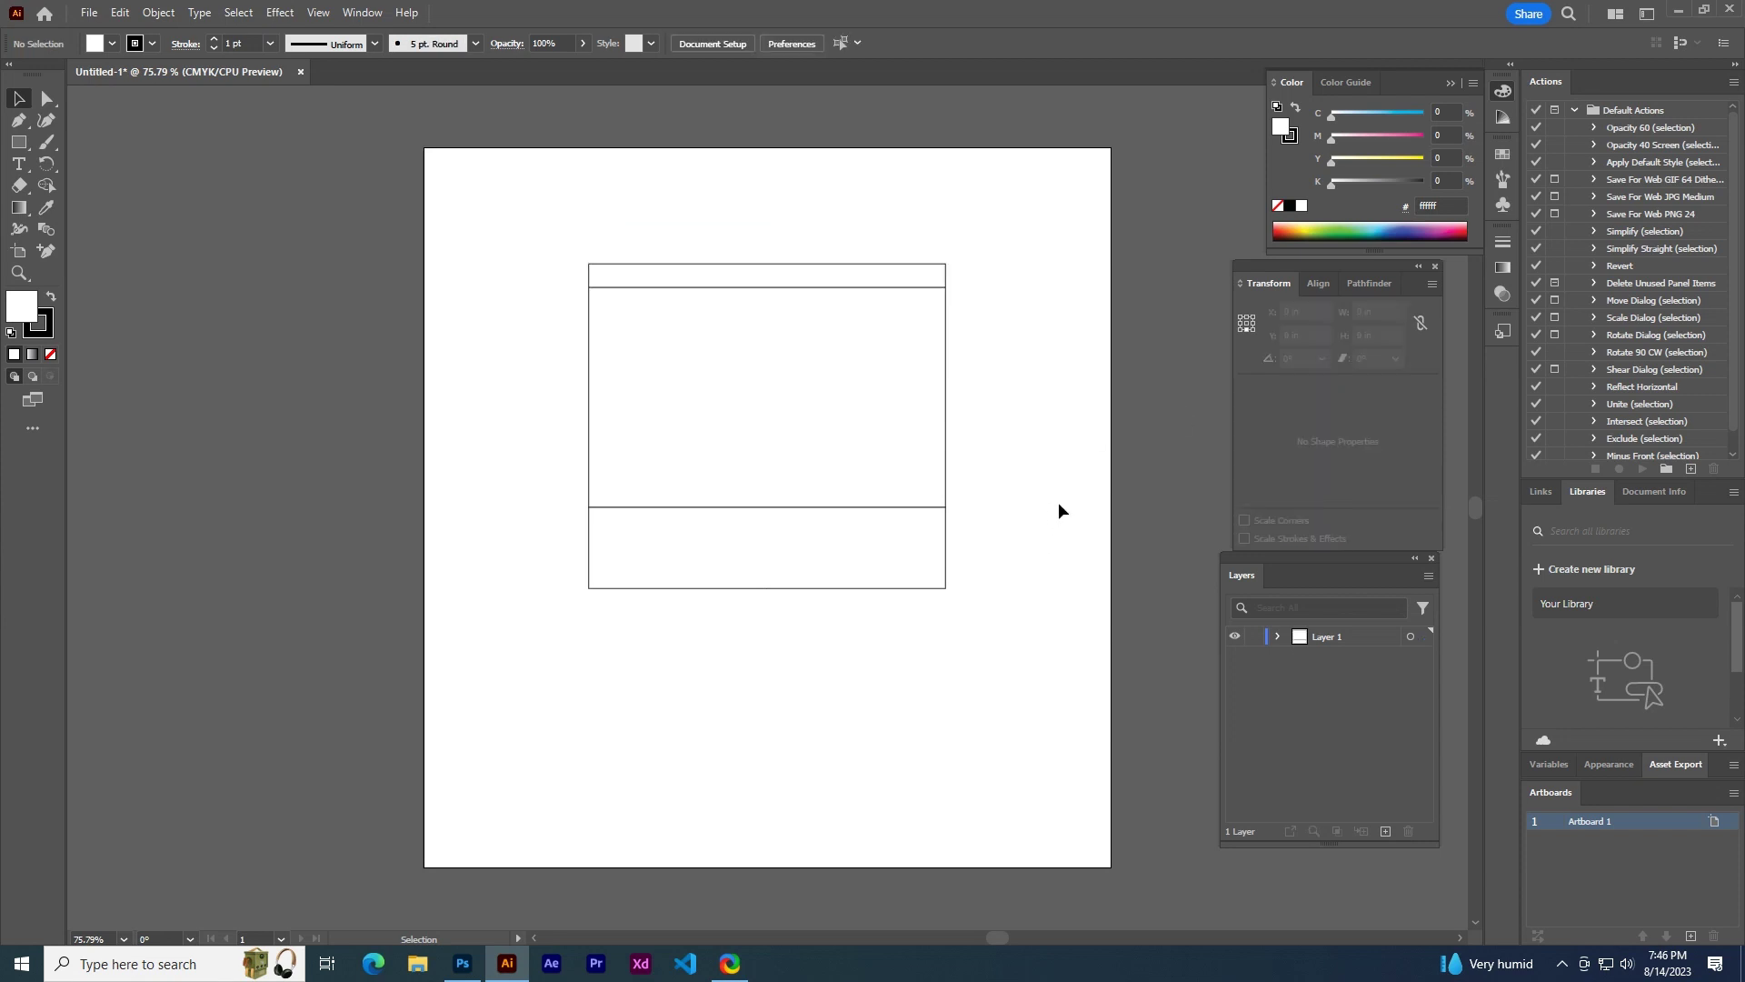
- Add a 3.36 in and a 1.24 in panel below, shifting the stack upward
left_click(831, 438)
left_click_drag(832, 439, 831, 745)
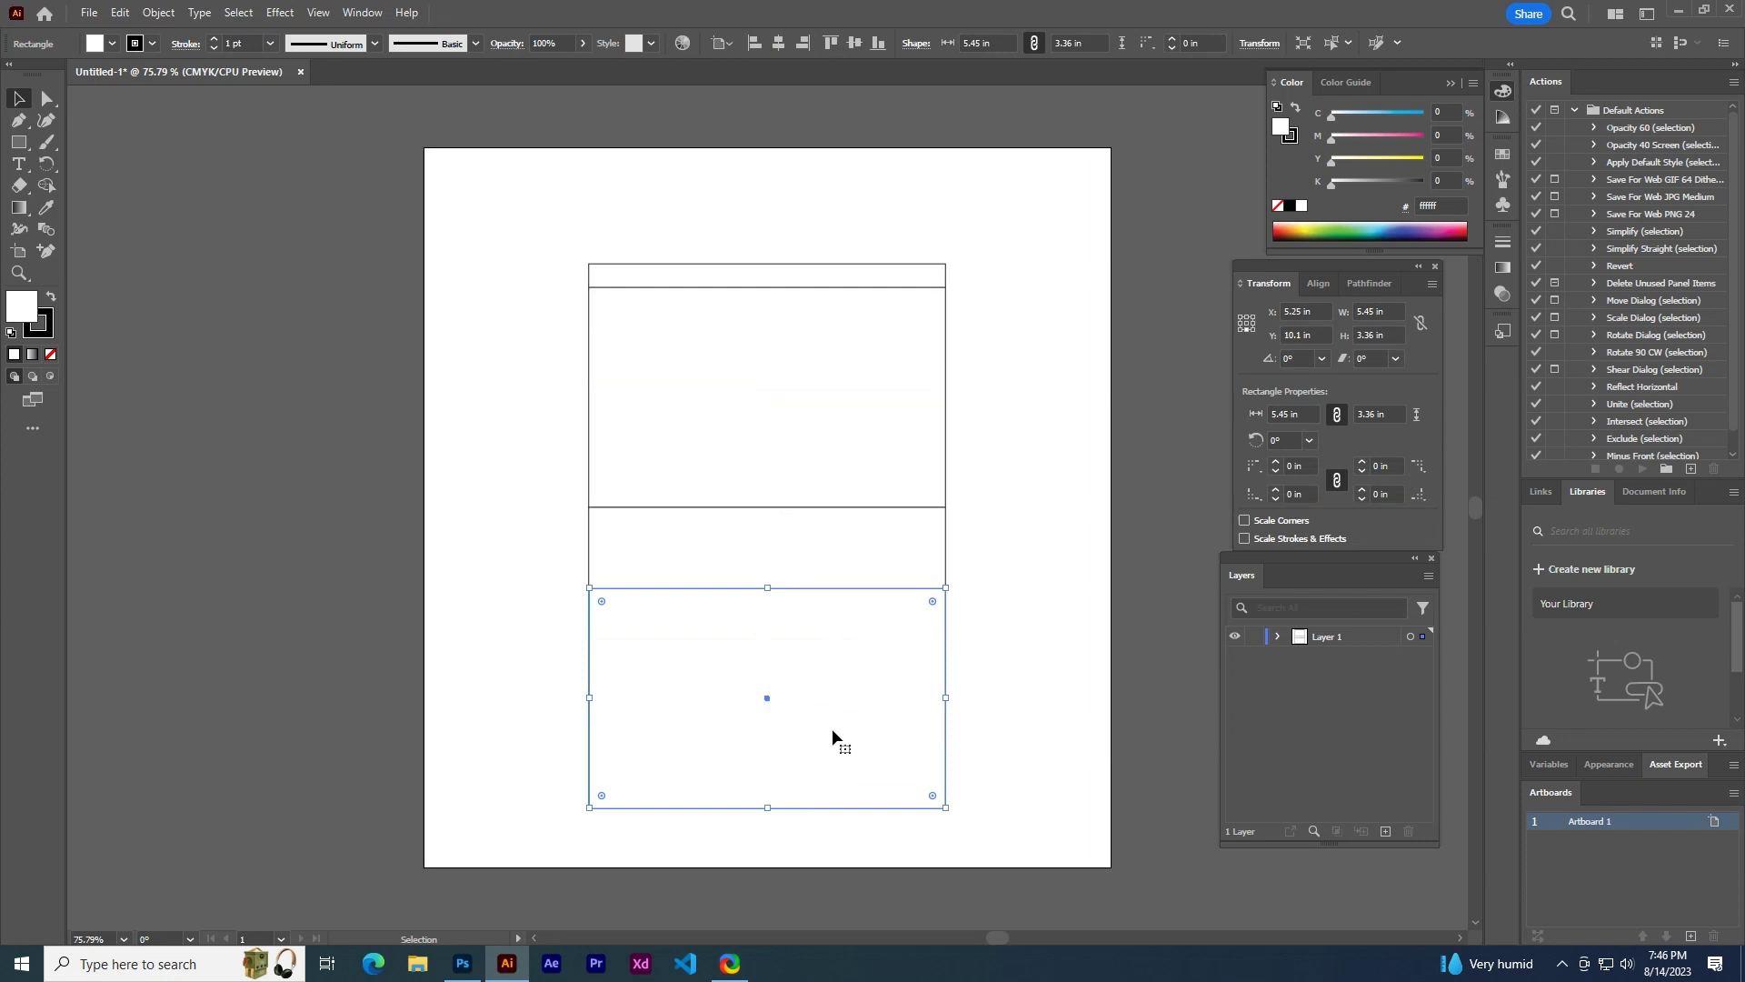
left_click_drag(553, 227, 983, 787)
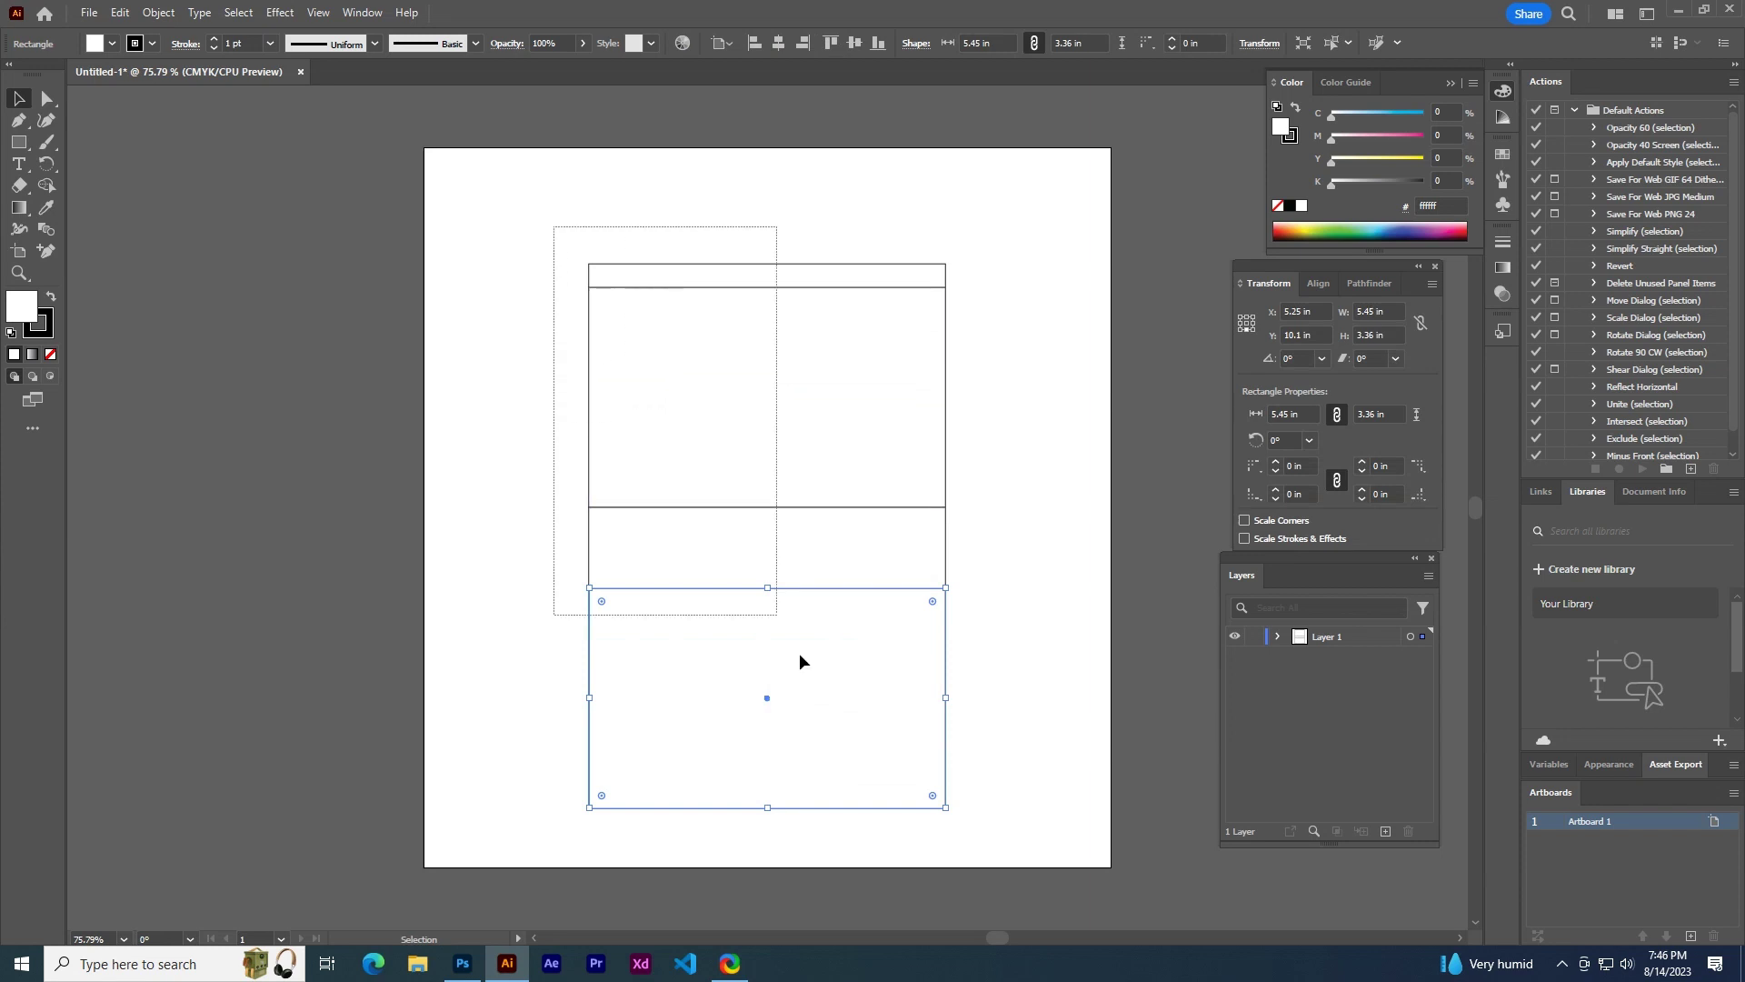
left_click_drag(793, 710, 789, 669)
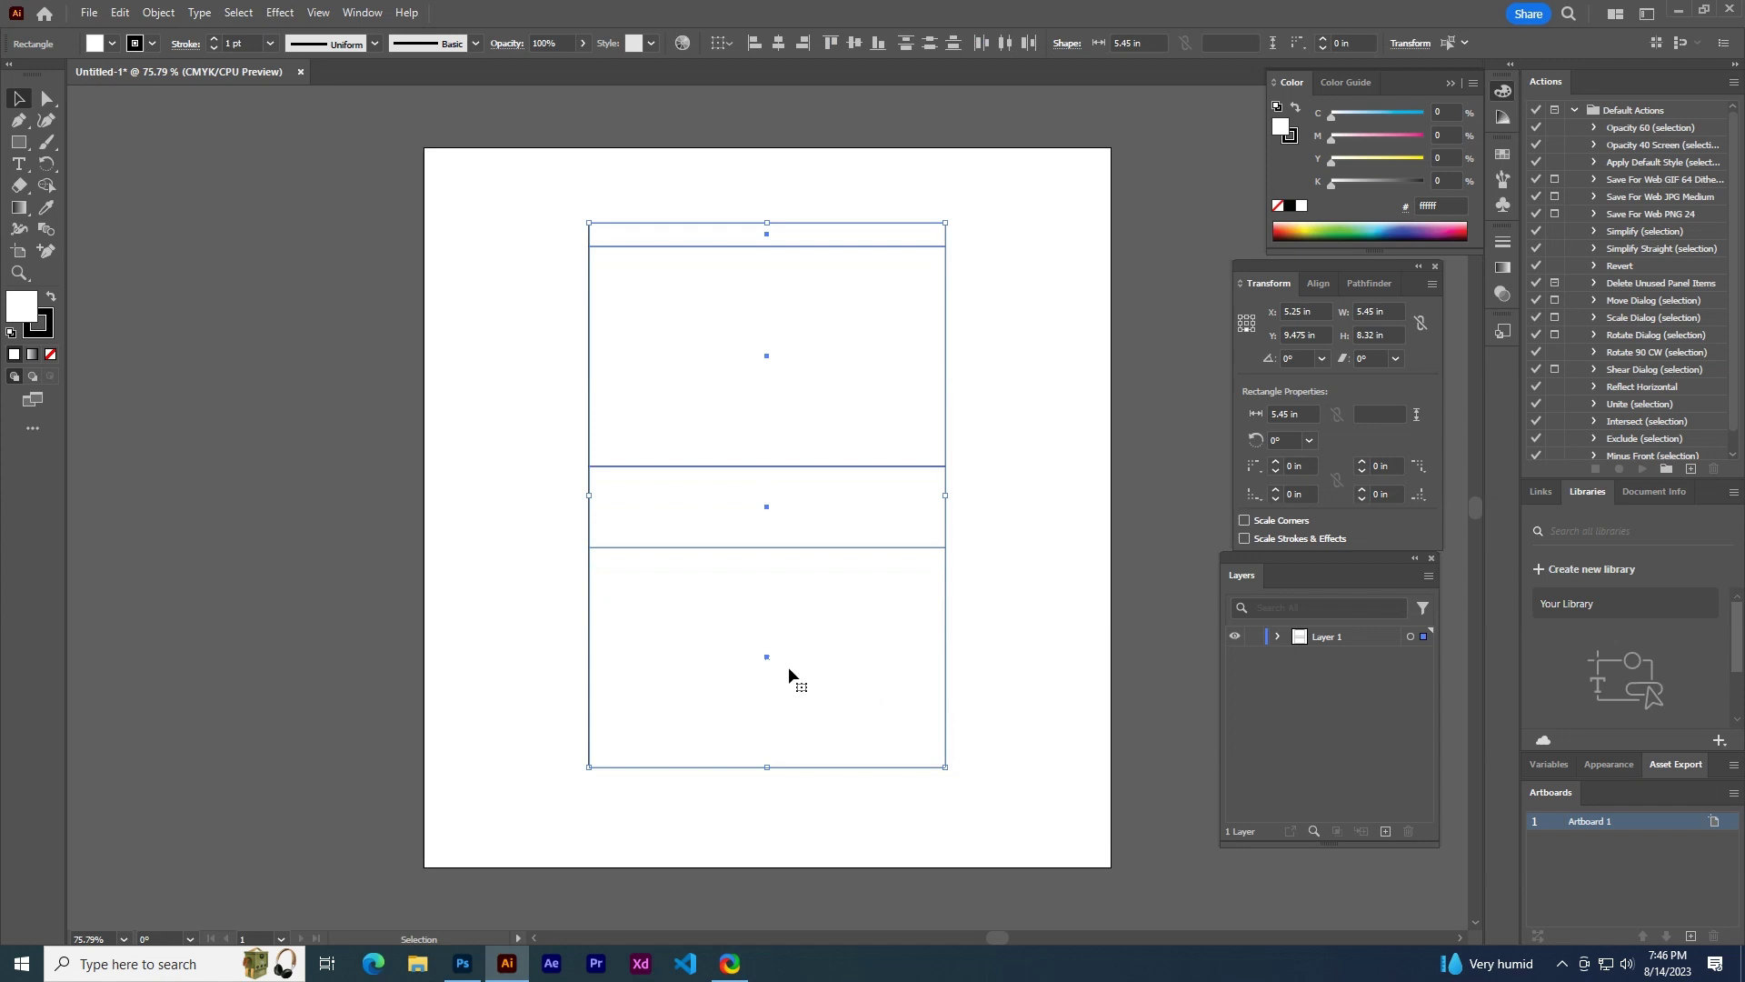
left_click_drag(788, 667, 789, 639)
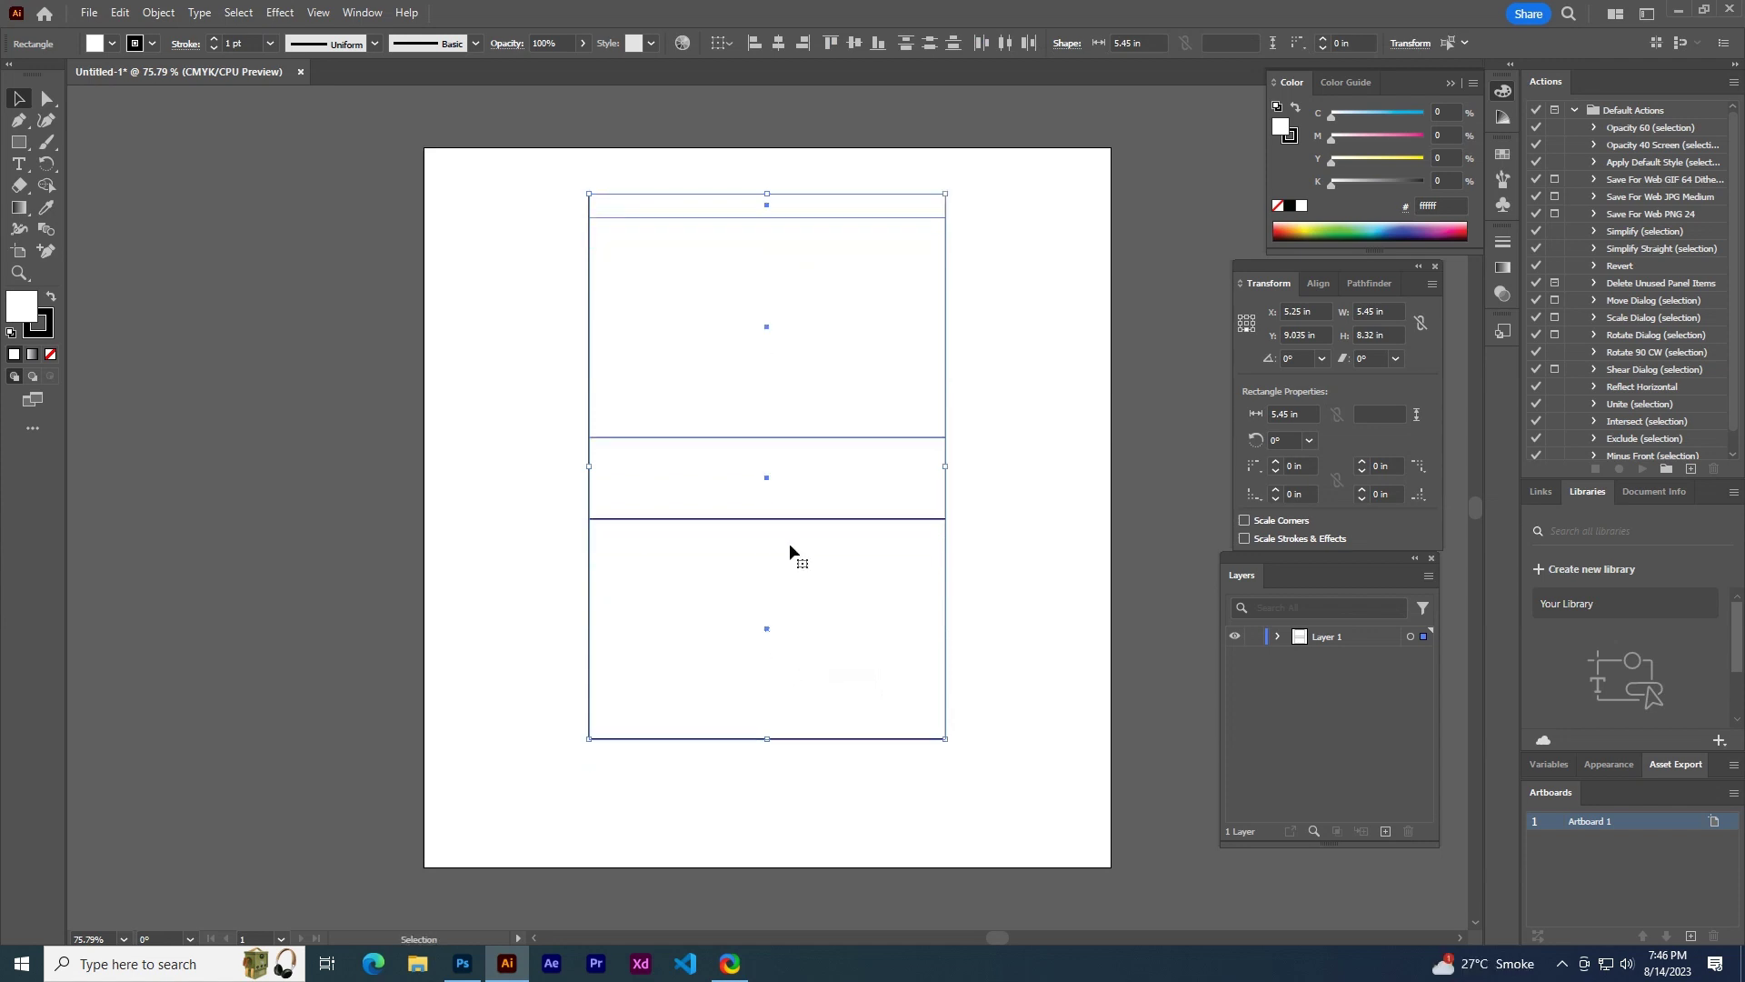
left_click(973, 453)
left_click(801, 479)
left_click_drag(801, 479, 798, 779)
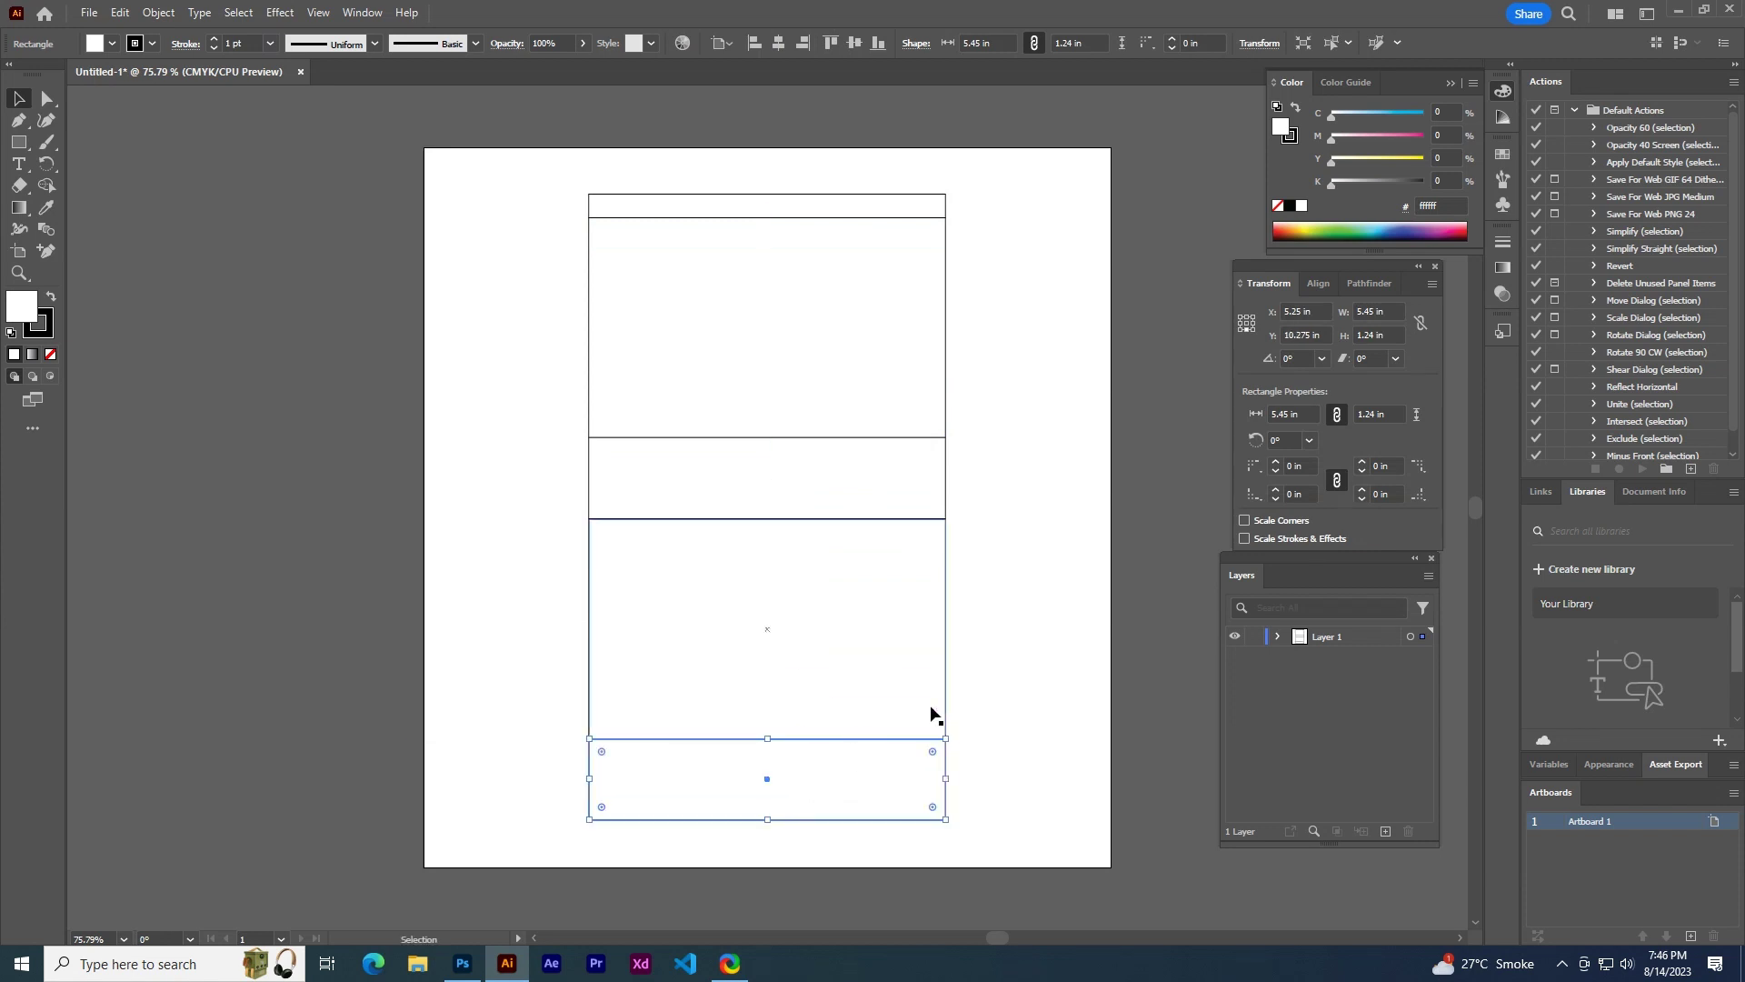
left_click(972, 667)
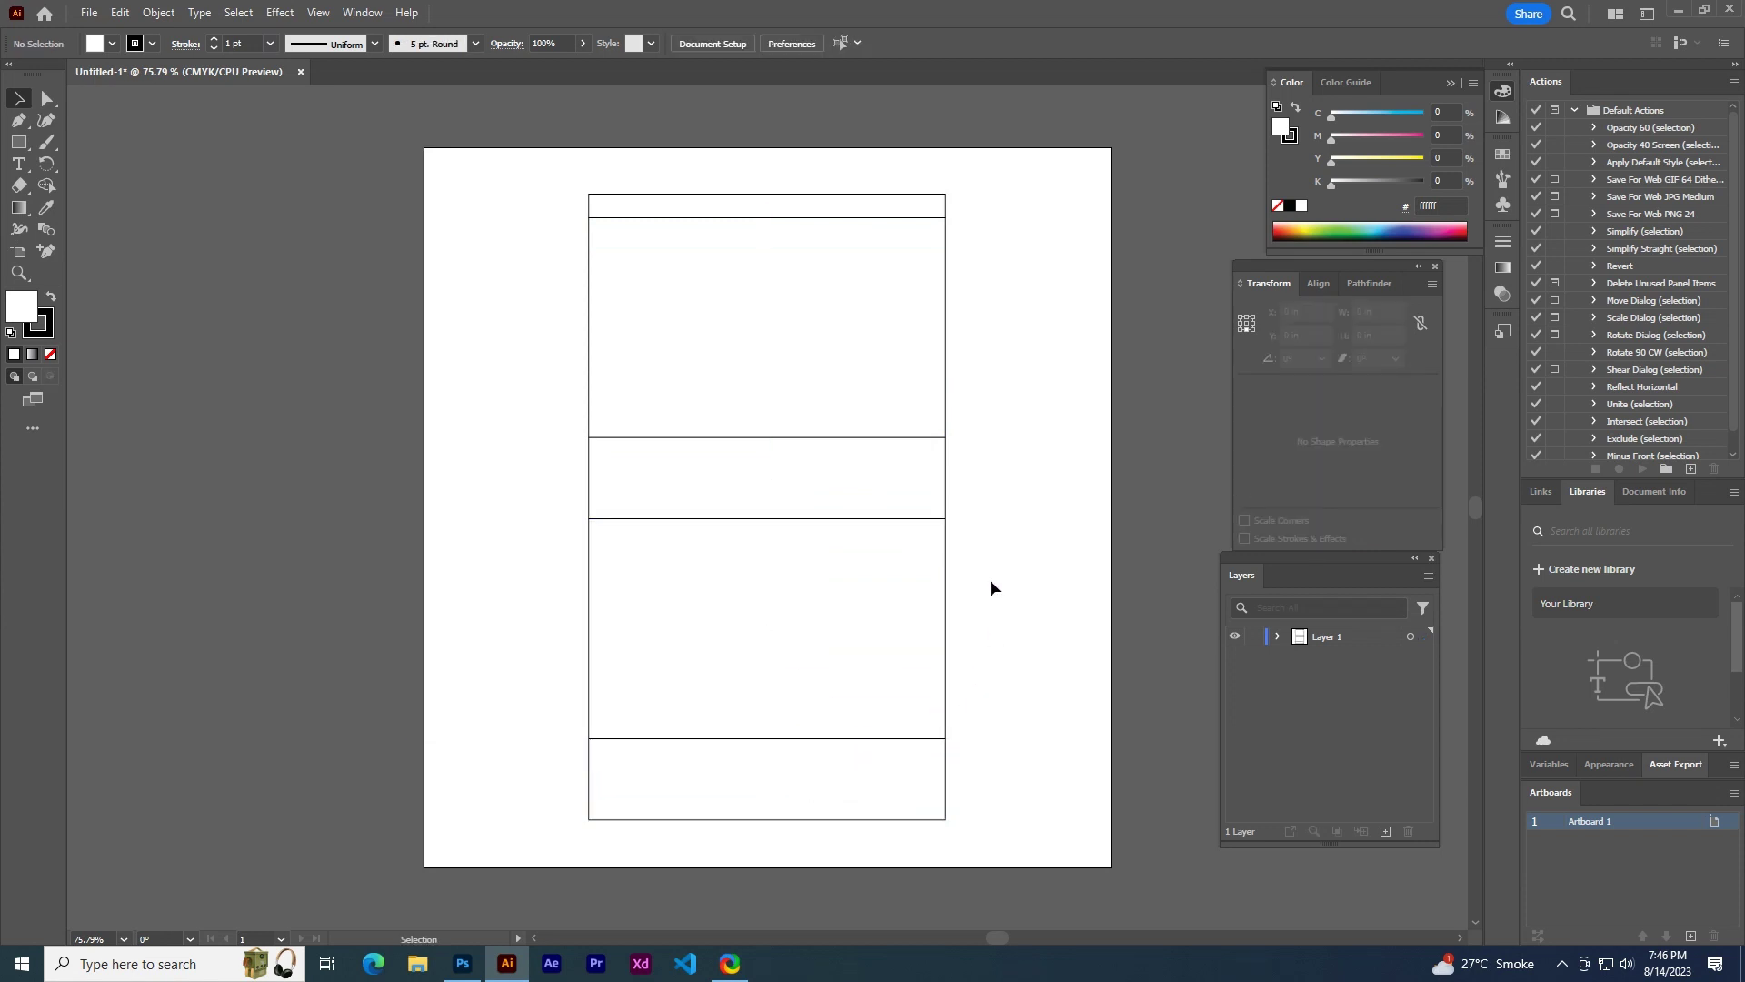
- Add a 1.23 in wide side panel right of the second panel and a copy beside the lower panel
left_click_drag(806, 350, 1122, 348)
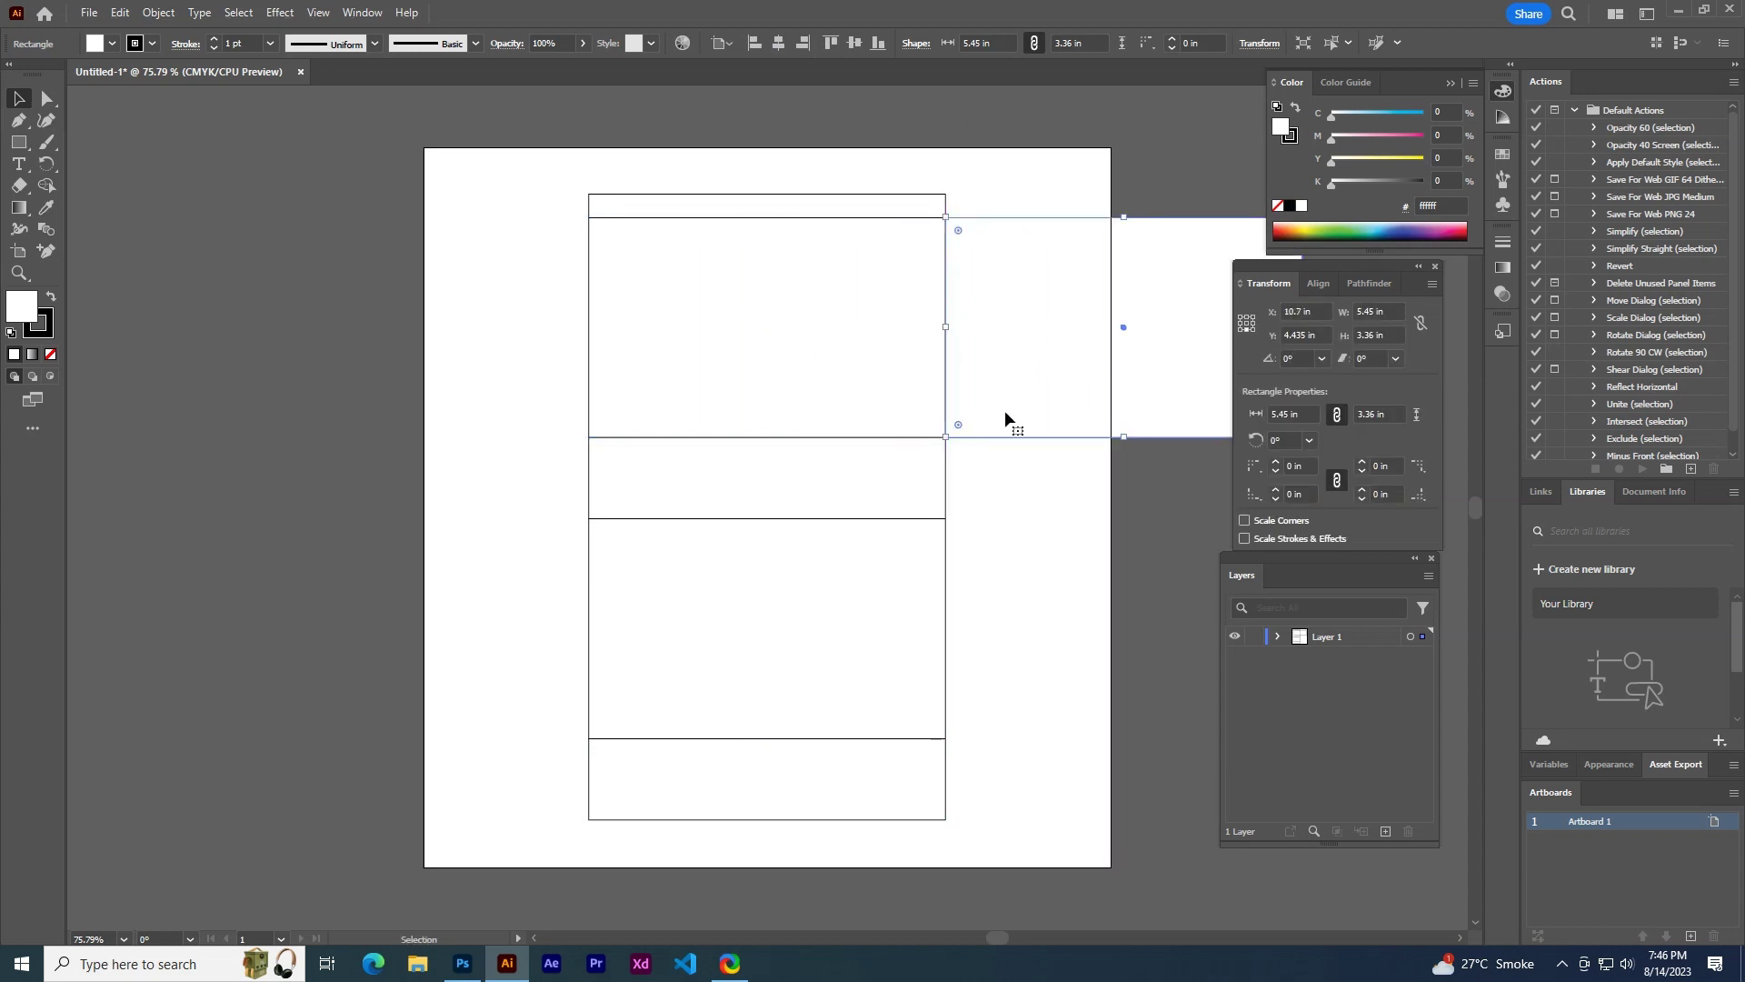
left_click(1240, 320)
double_click(1354, 312)
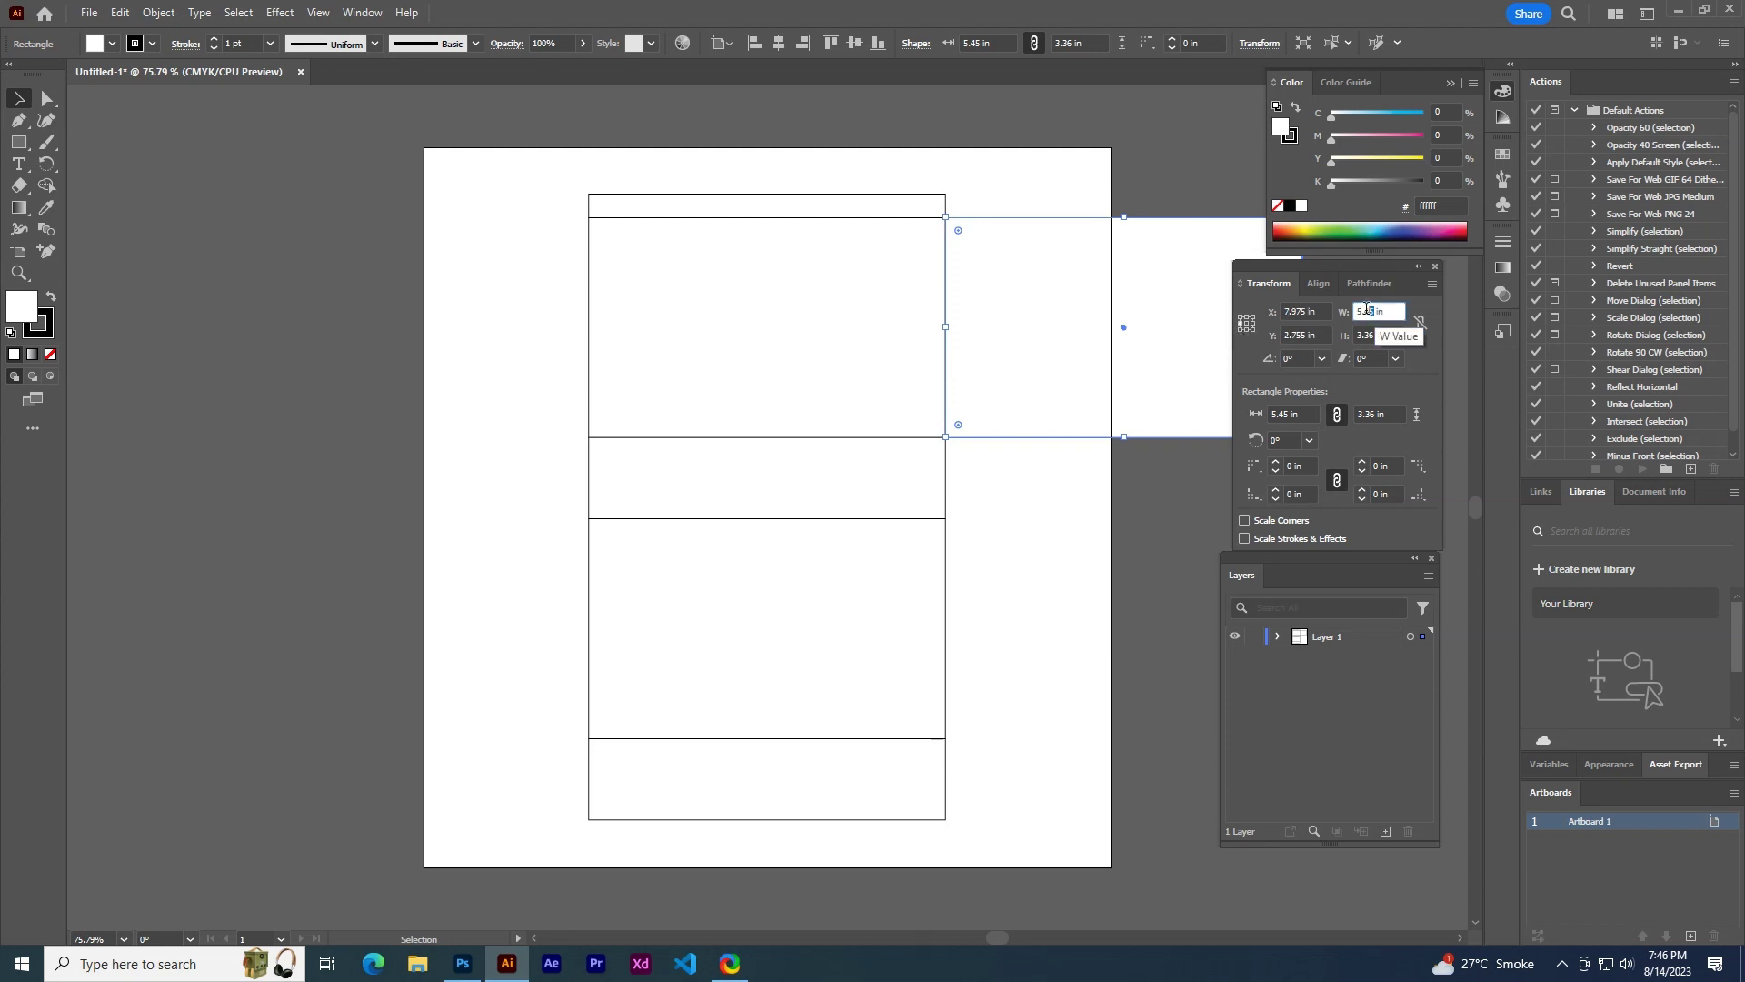
type("1.")
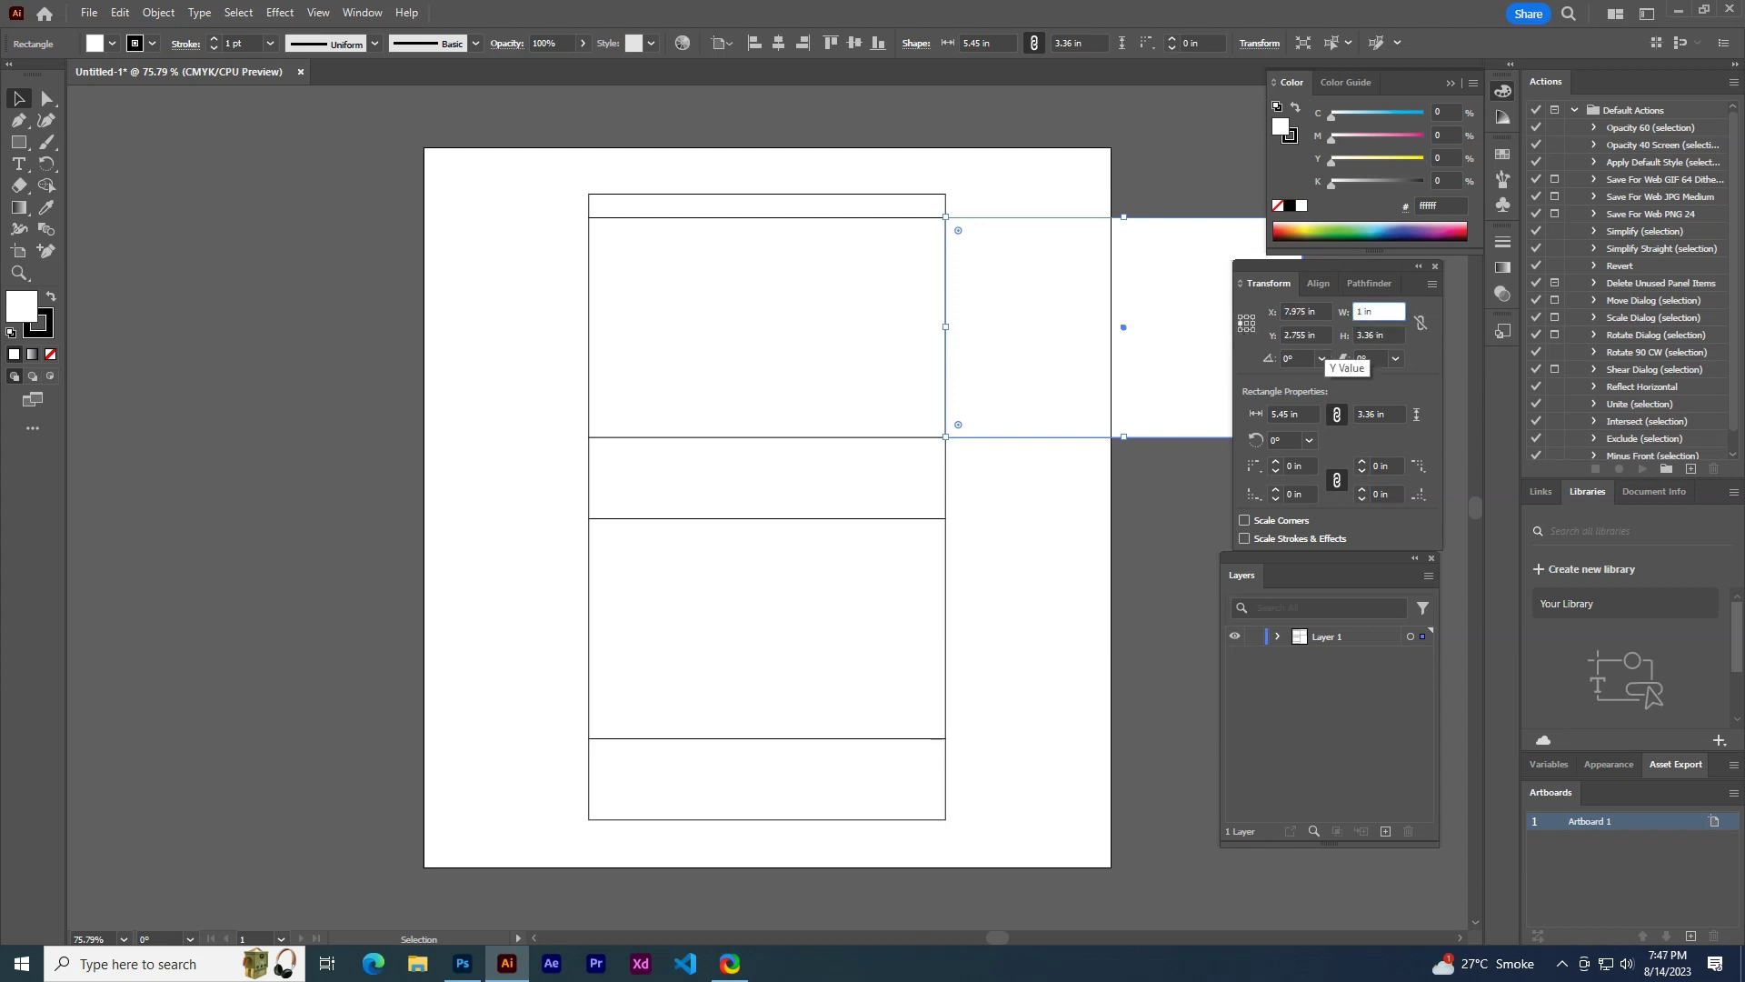
type("23")
key("Return")
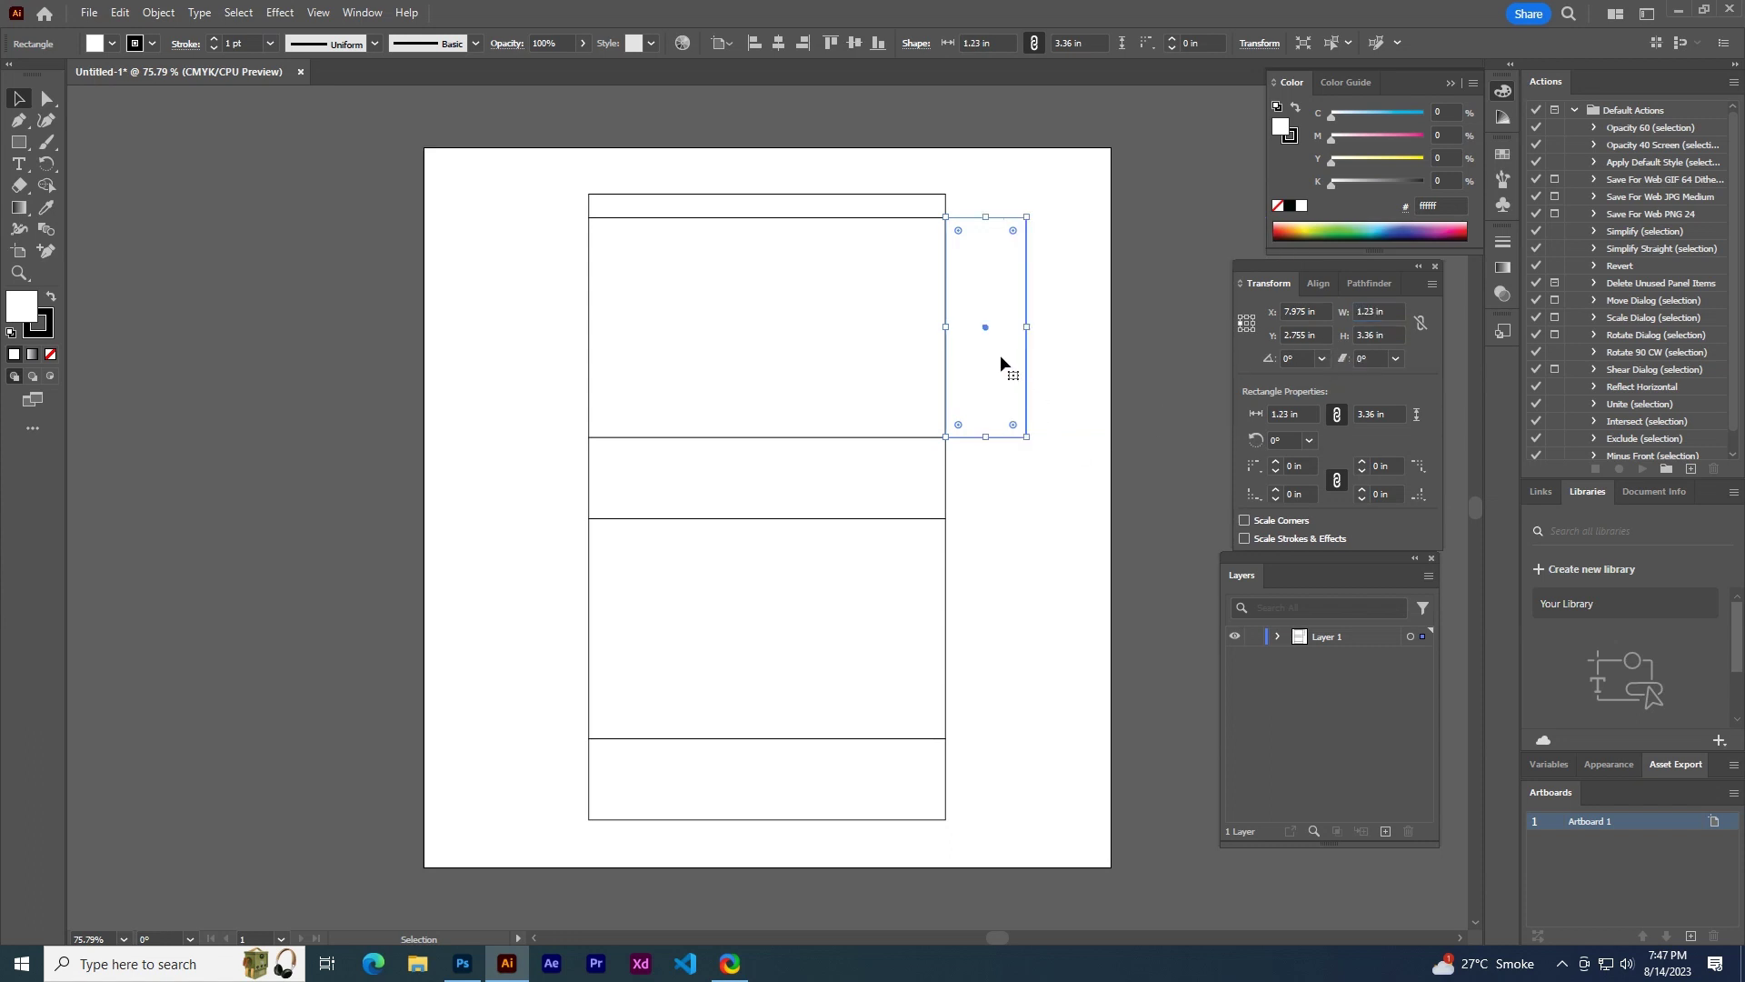
left_click_drag(984, 373, 564, 664)
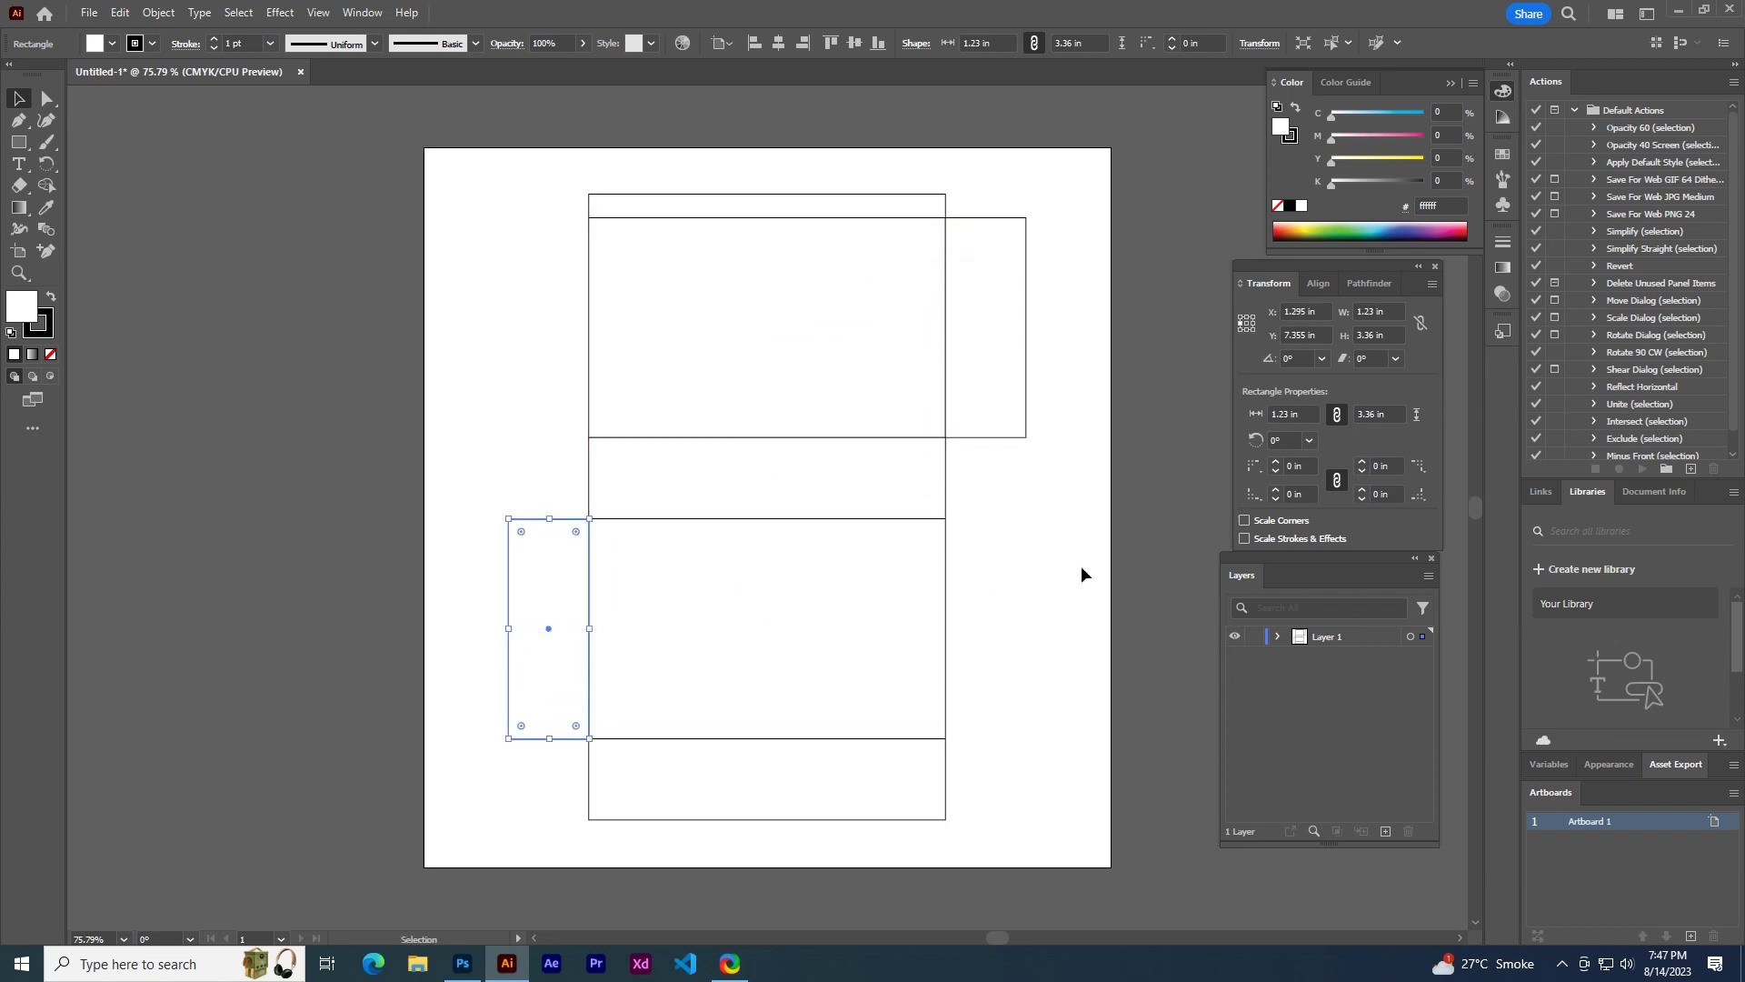
- Add a narrow 0.98 in flap at the middle strip's right end
left_click(1081, 568)
left_click(819, 490)
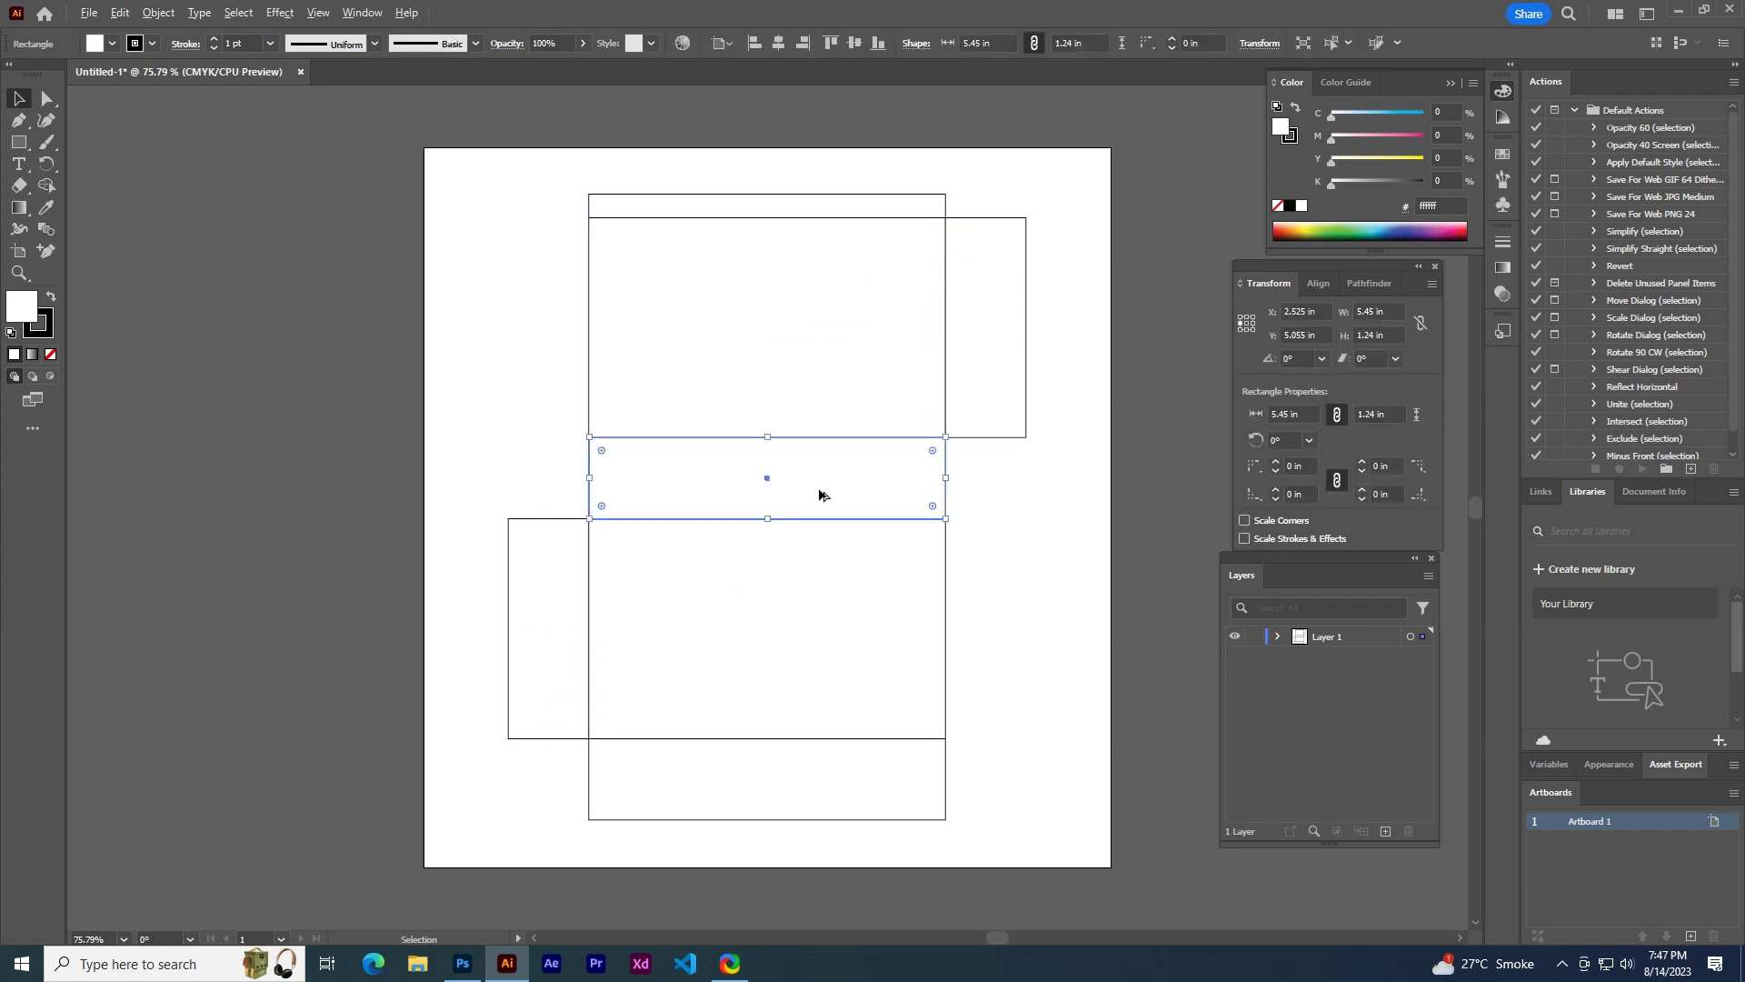
left_click_drag(819, 491, 1127, 482)
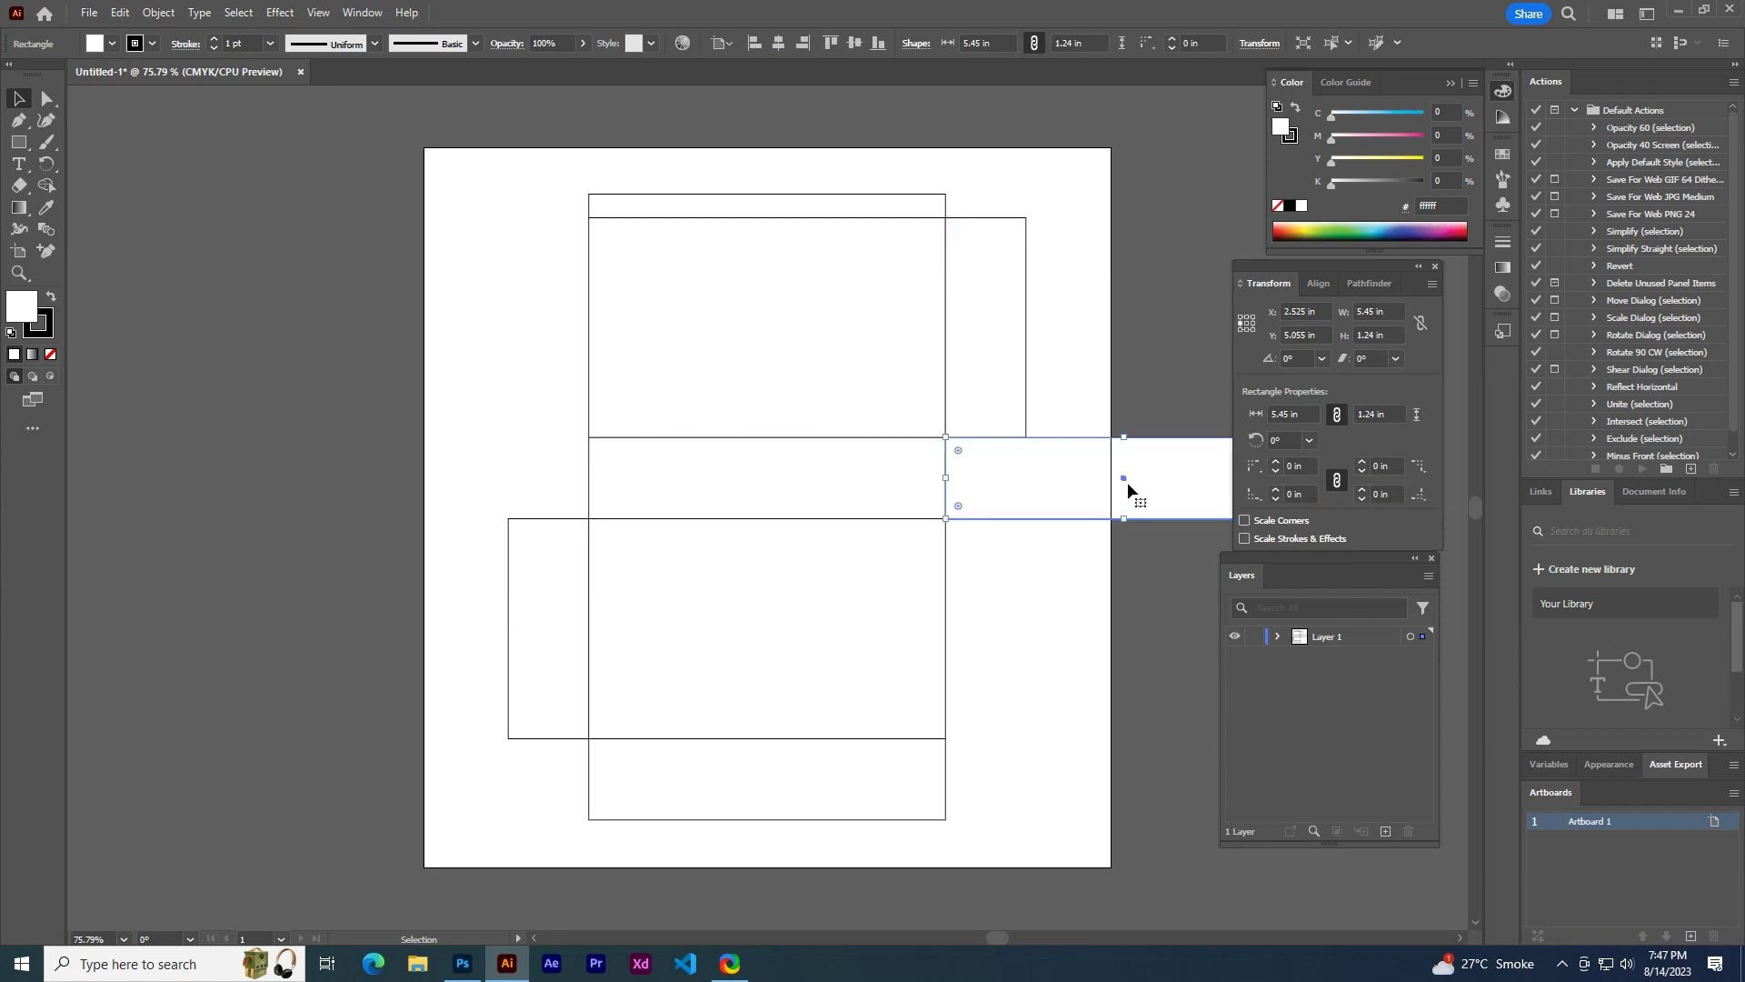
left_click(1372, 311)
type("0.5")
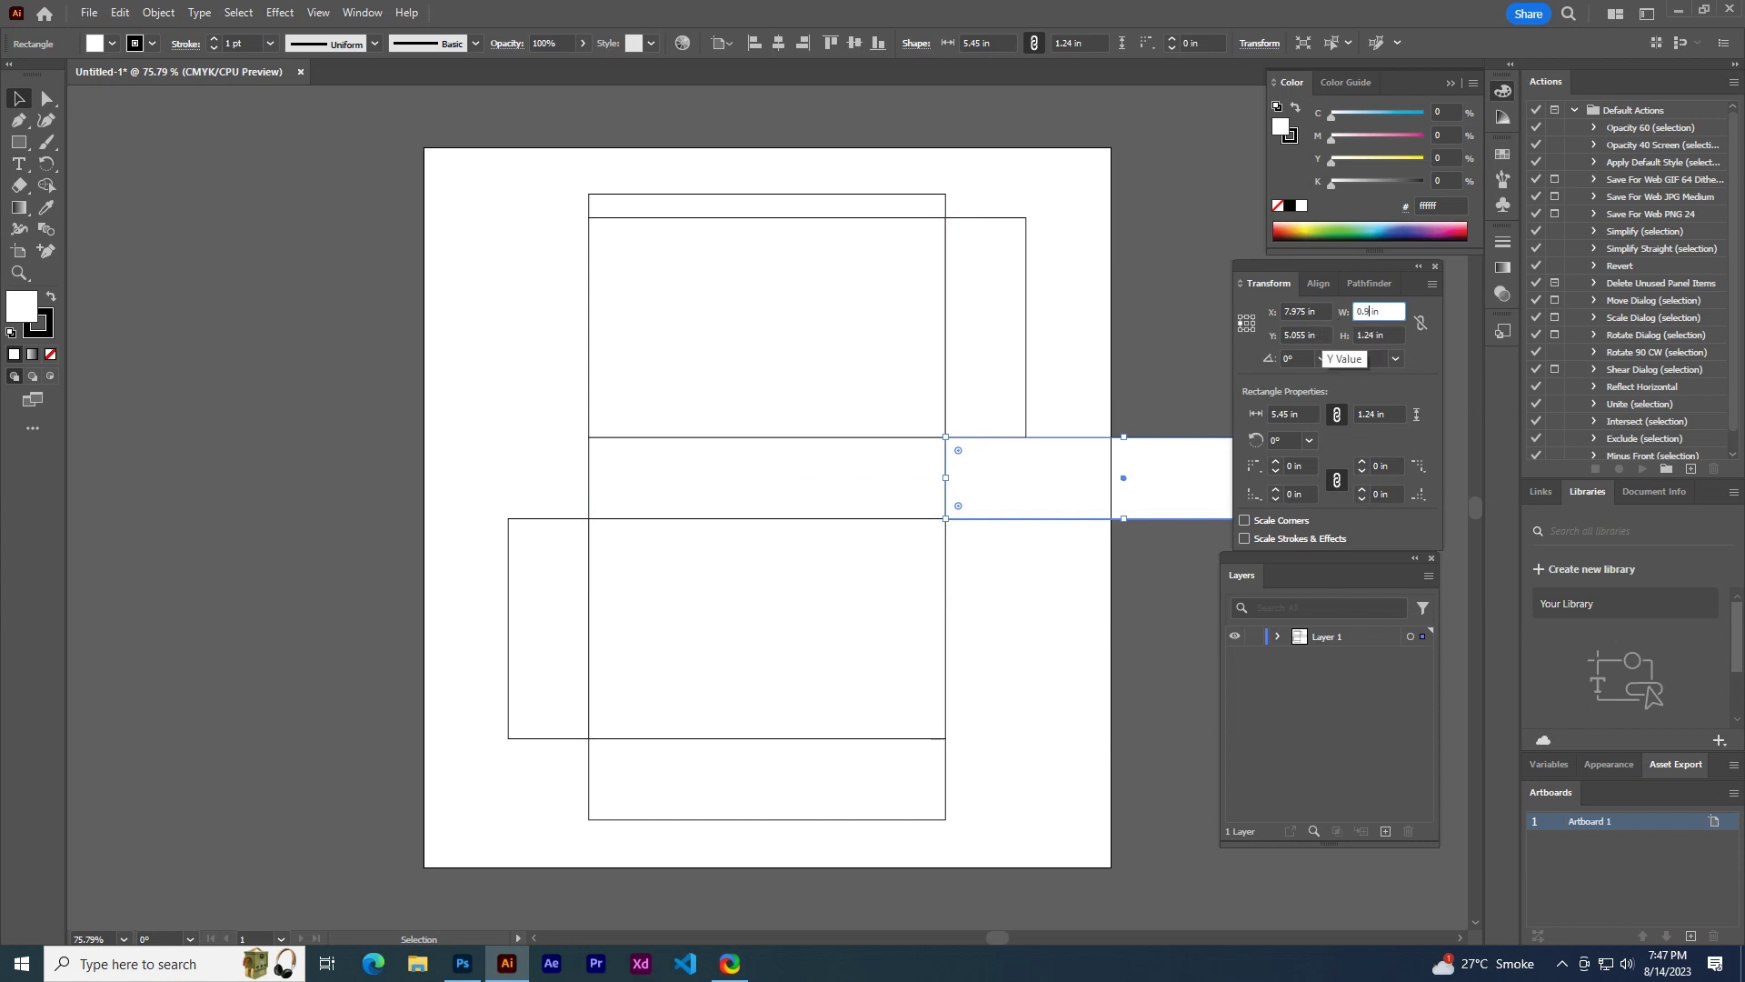
type("0.98")
key("Return")
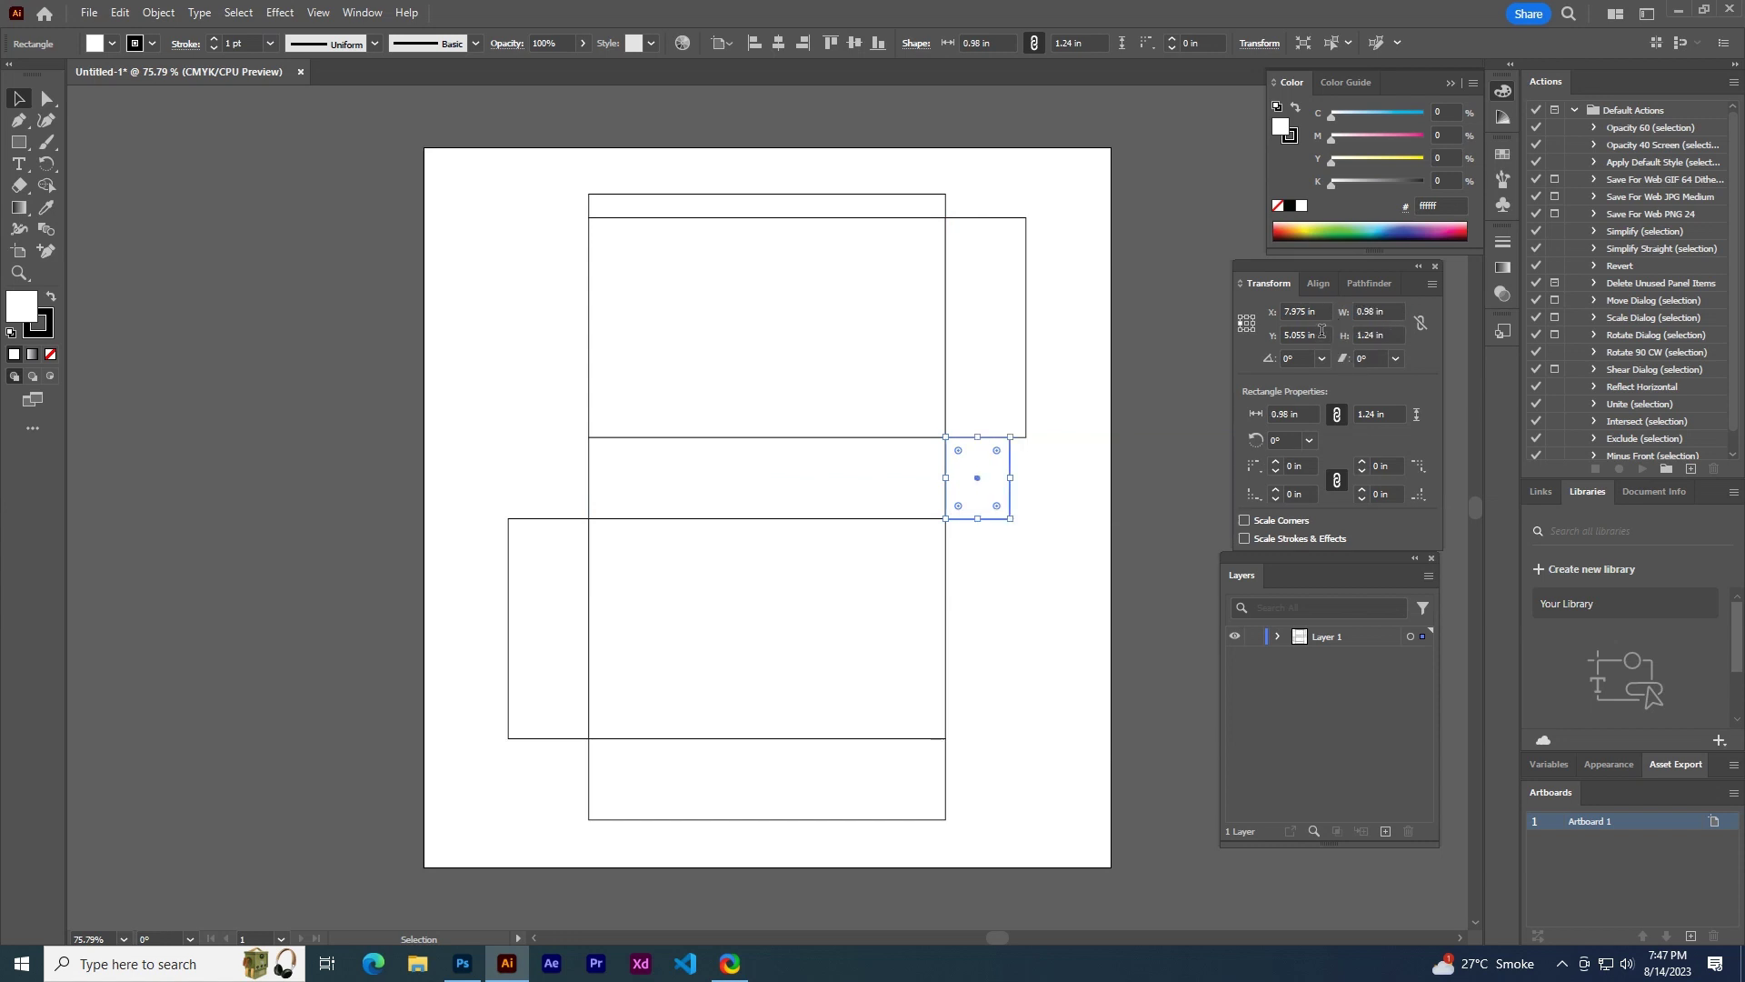
left_click(1025, 564)
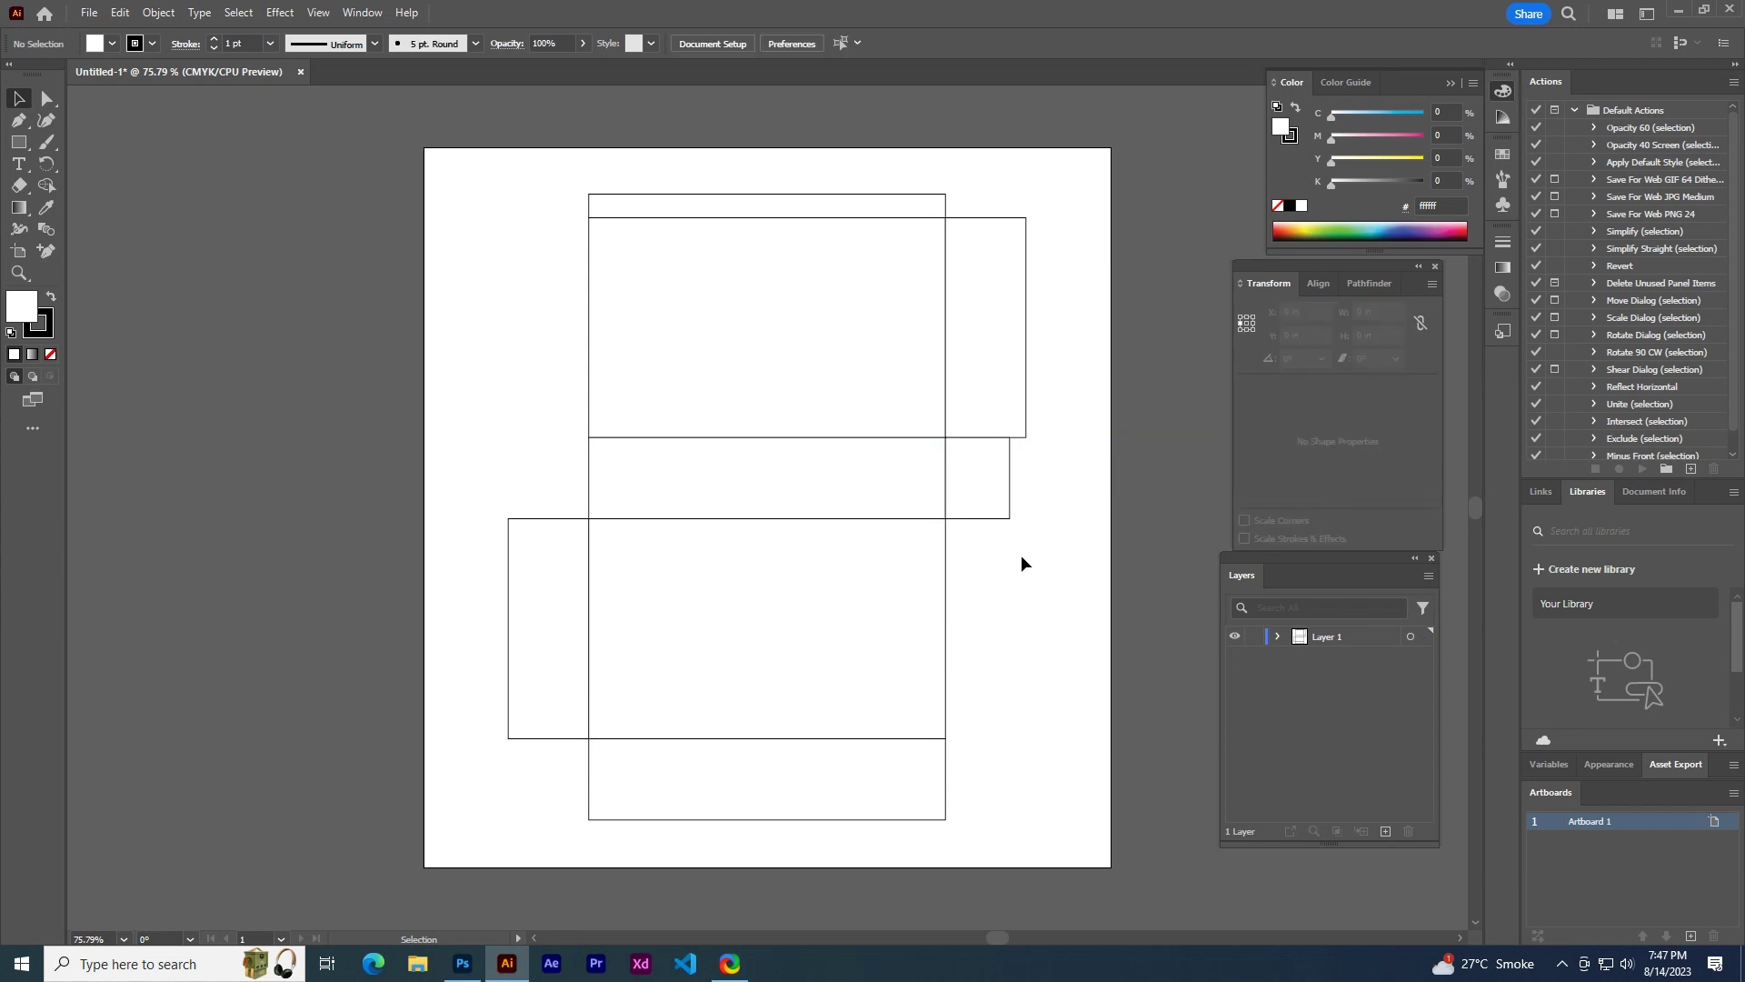
- Copy the flap to the strip's left end and repeat the strip with flaps at the bottom
left_click(994, 494)
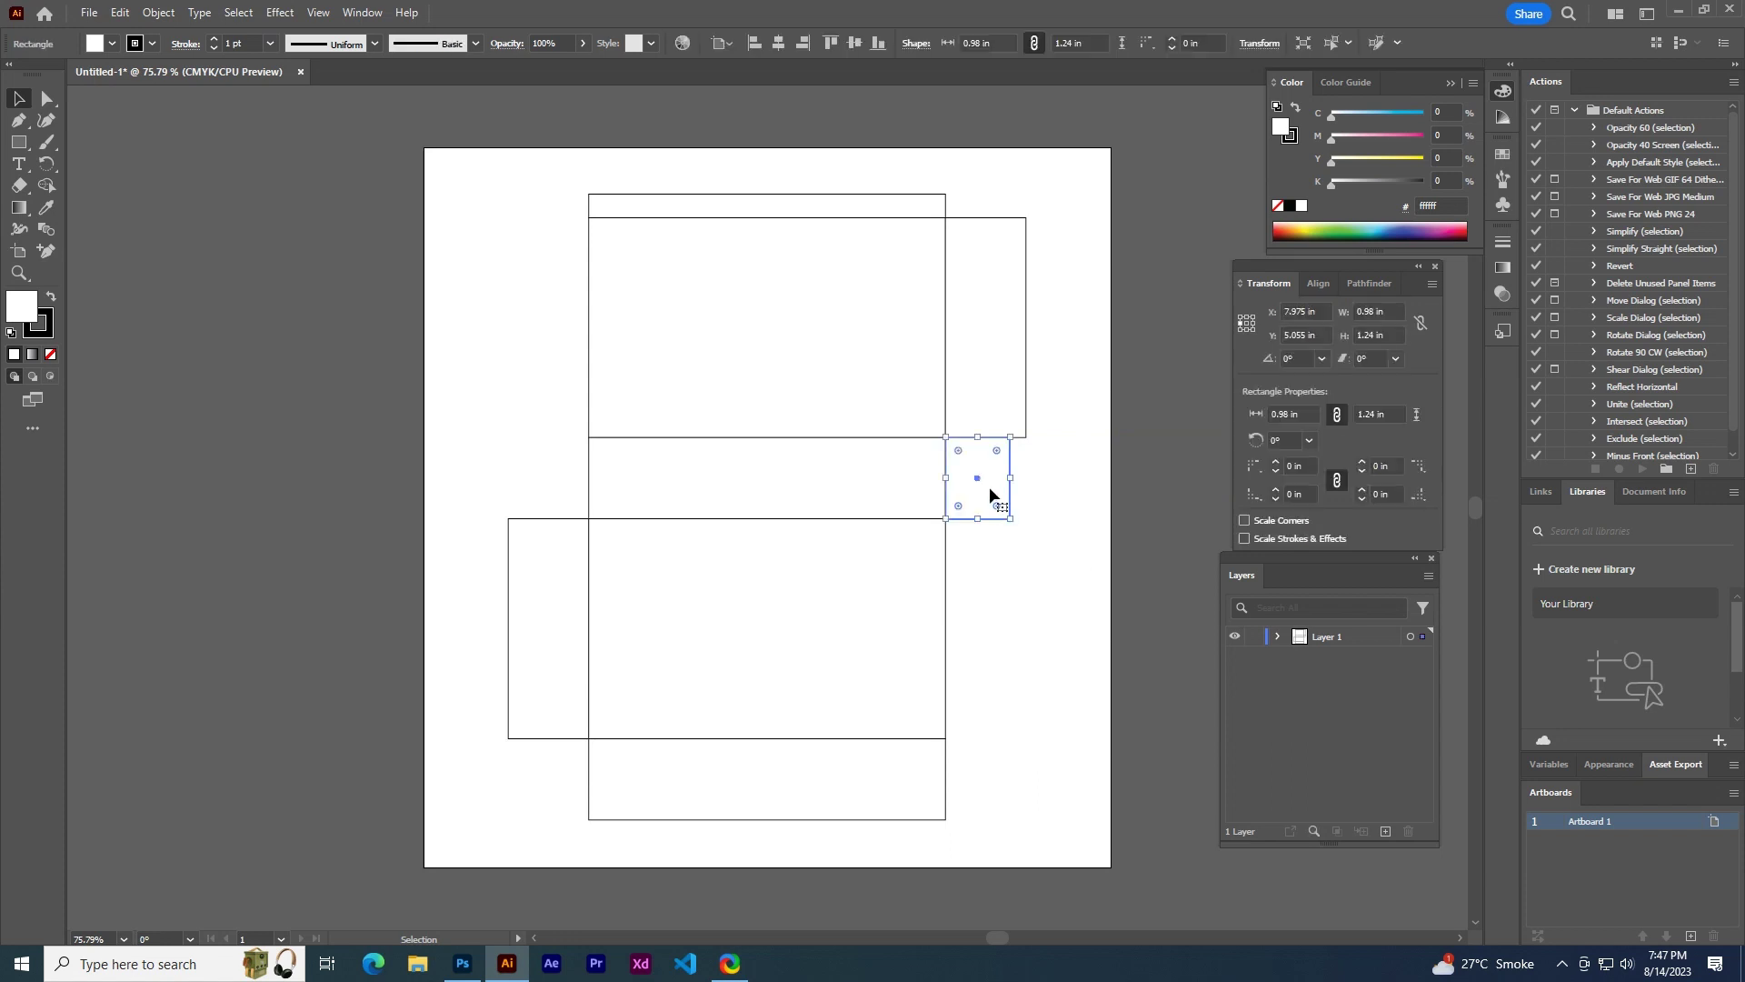
left_click_drag(989, 487, 567, 489)
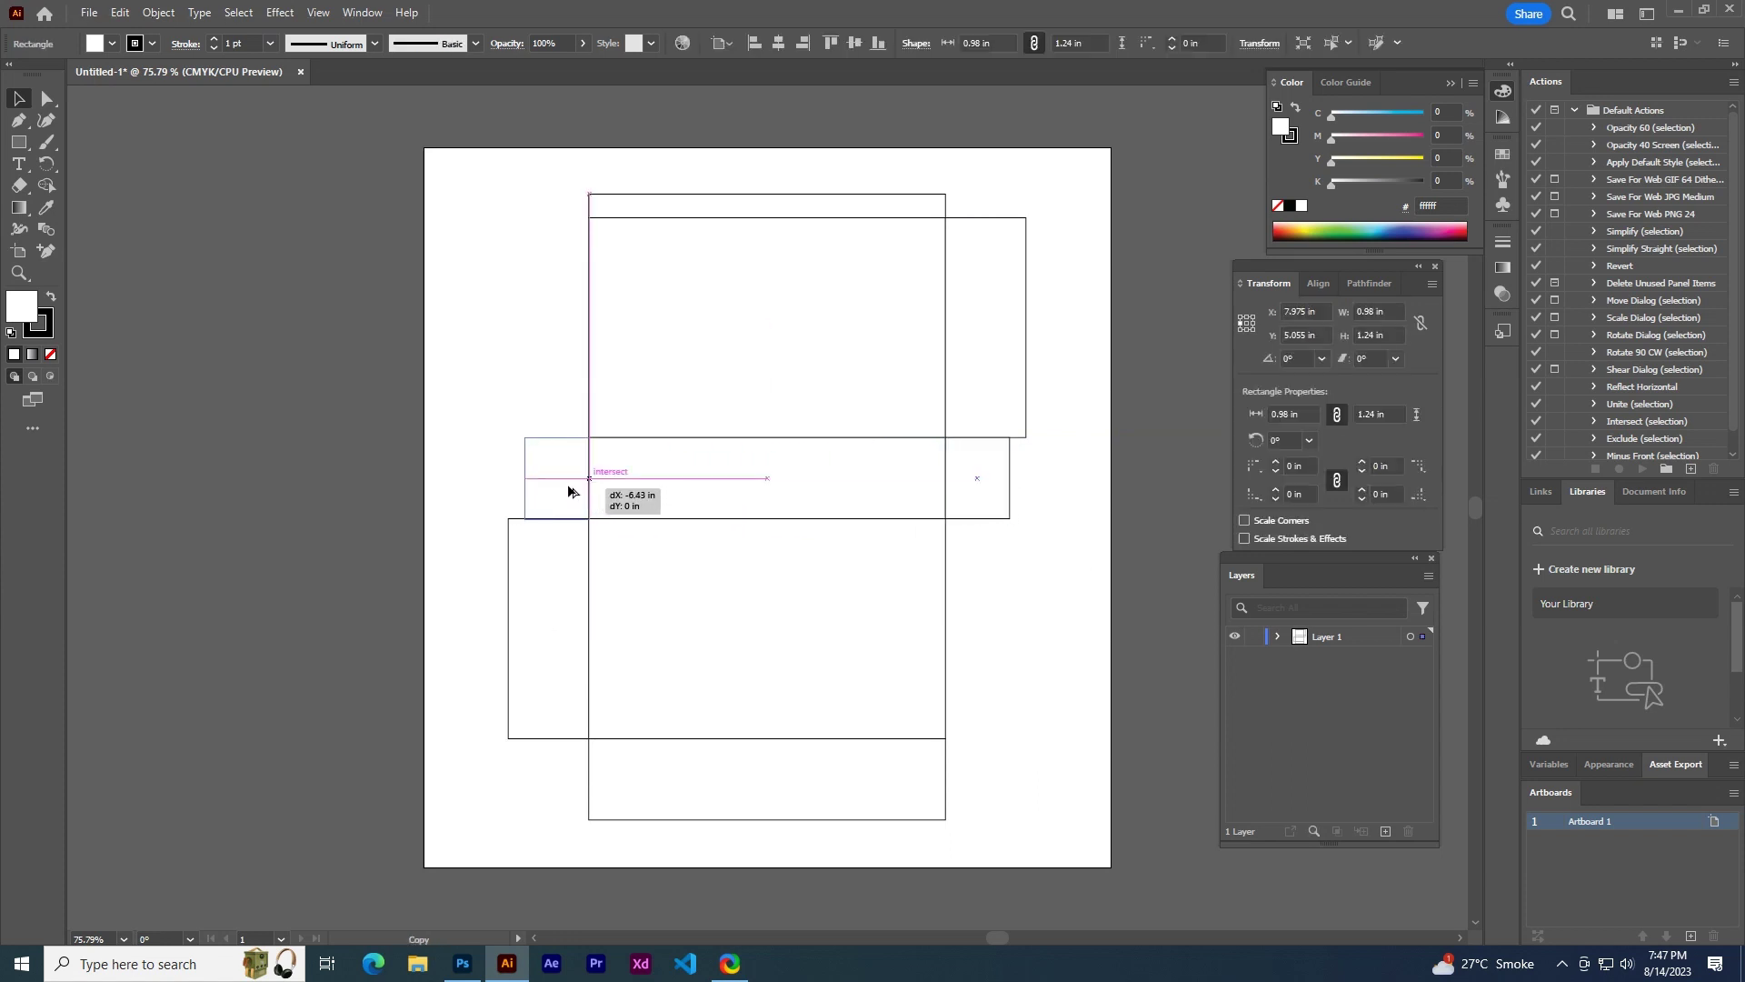
left_click(996, 489, "shift")
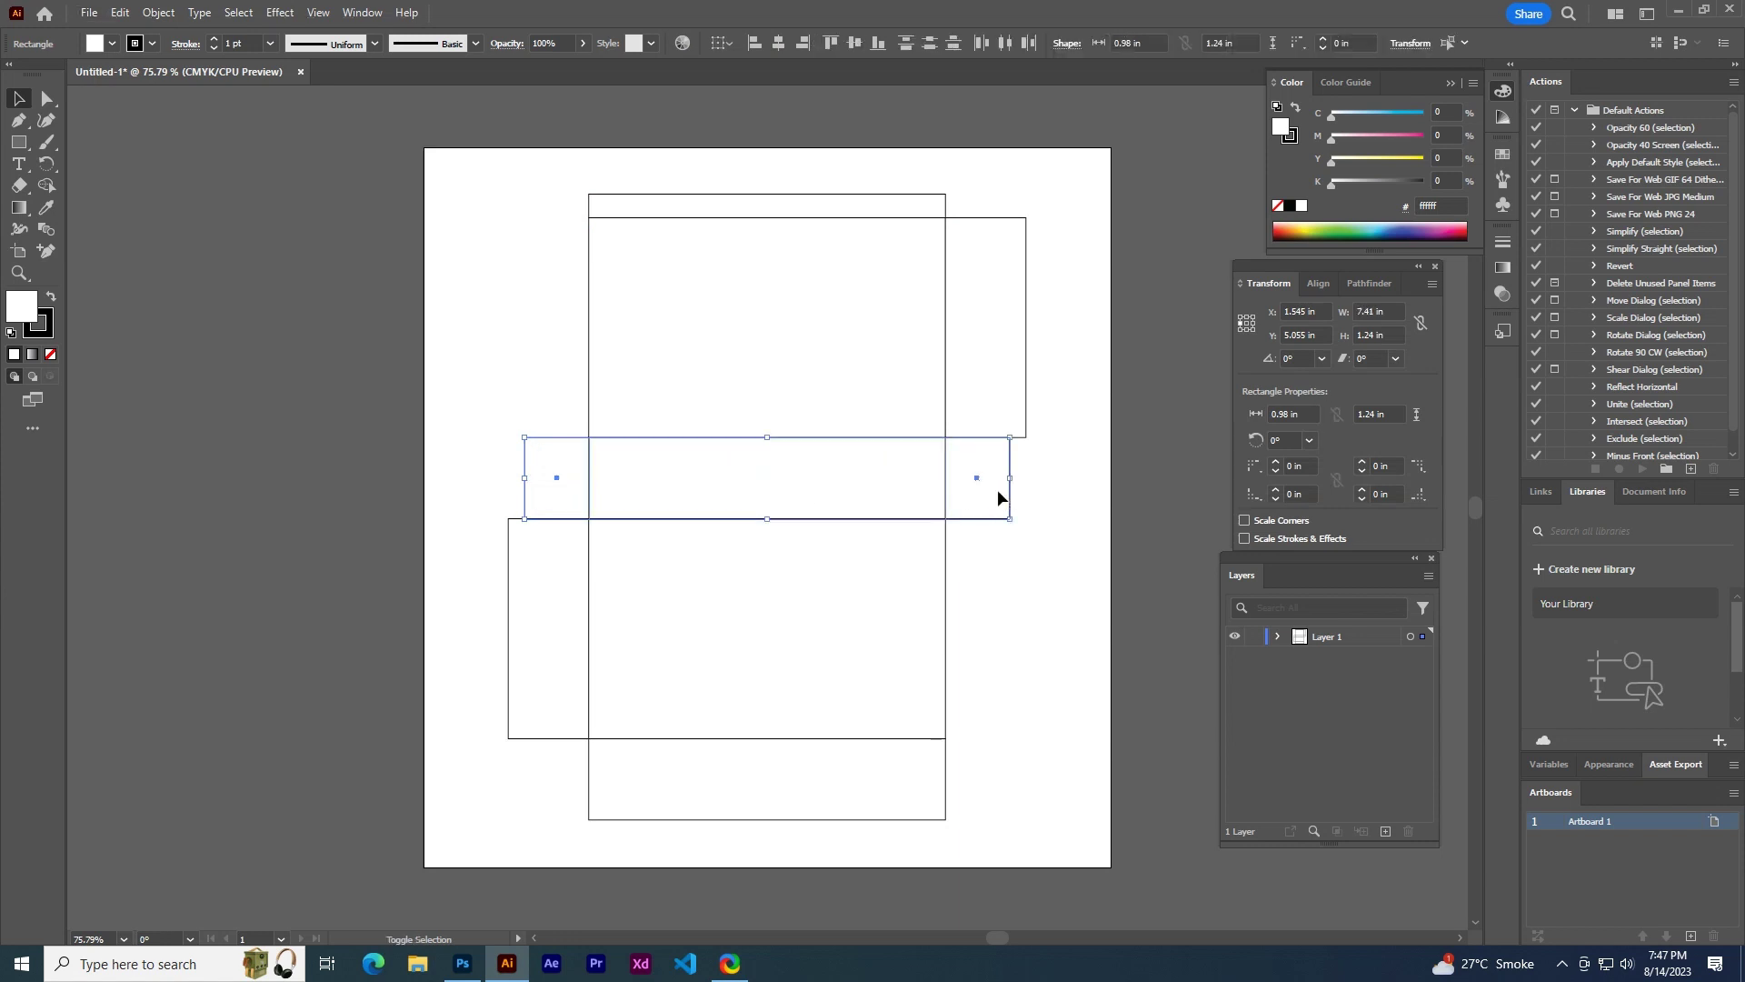
left_click_drag(984, 488, 981, 787)
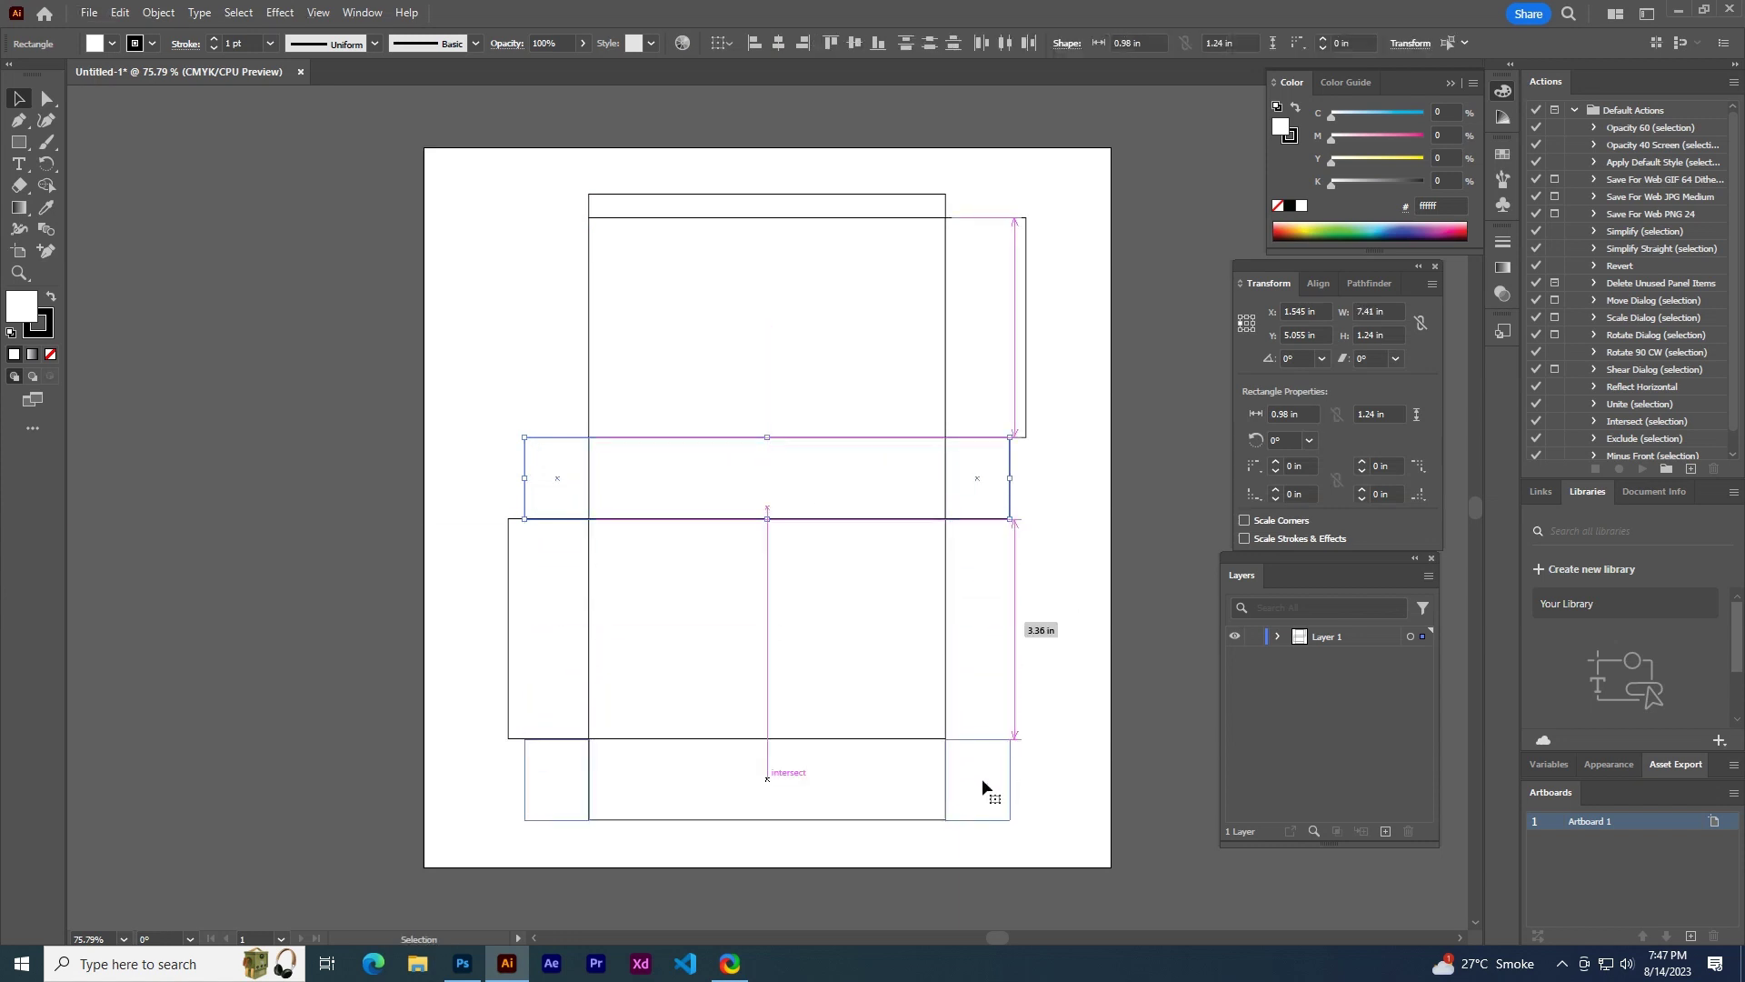
left_click_drag(981, 787, 982, 778)
left_click(1043, 613)
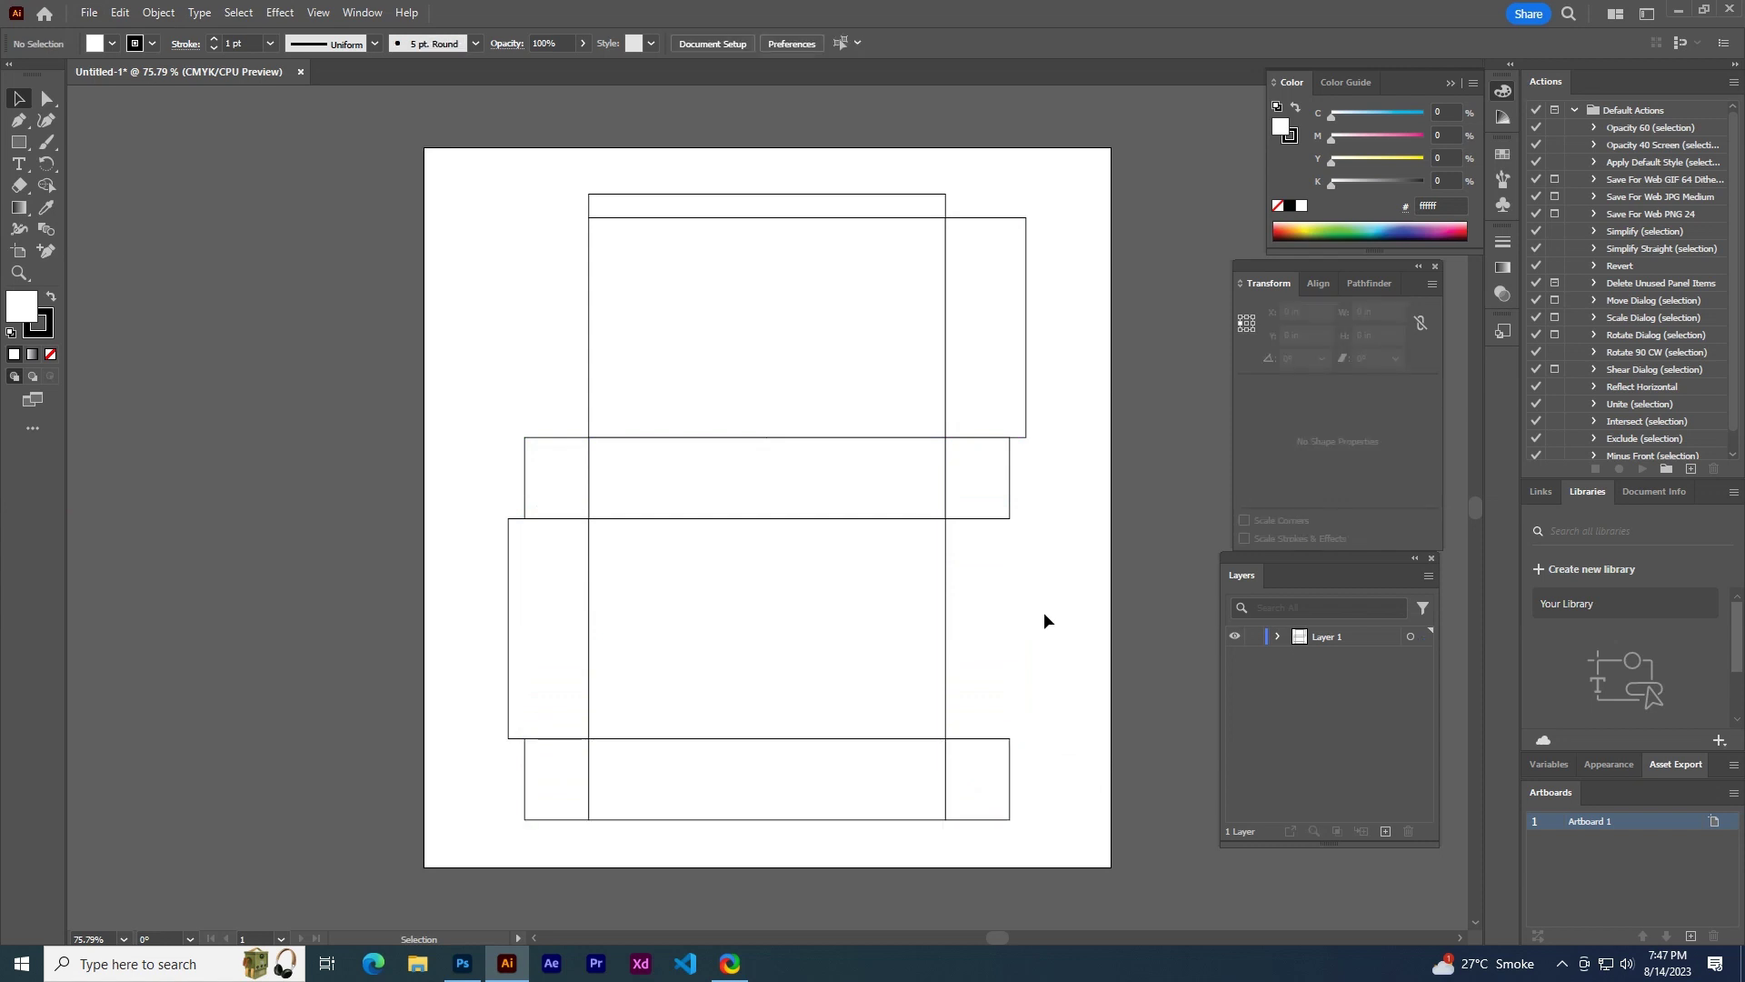
left_click(1005, 329)
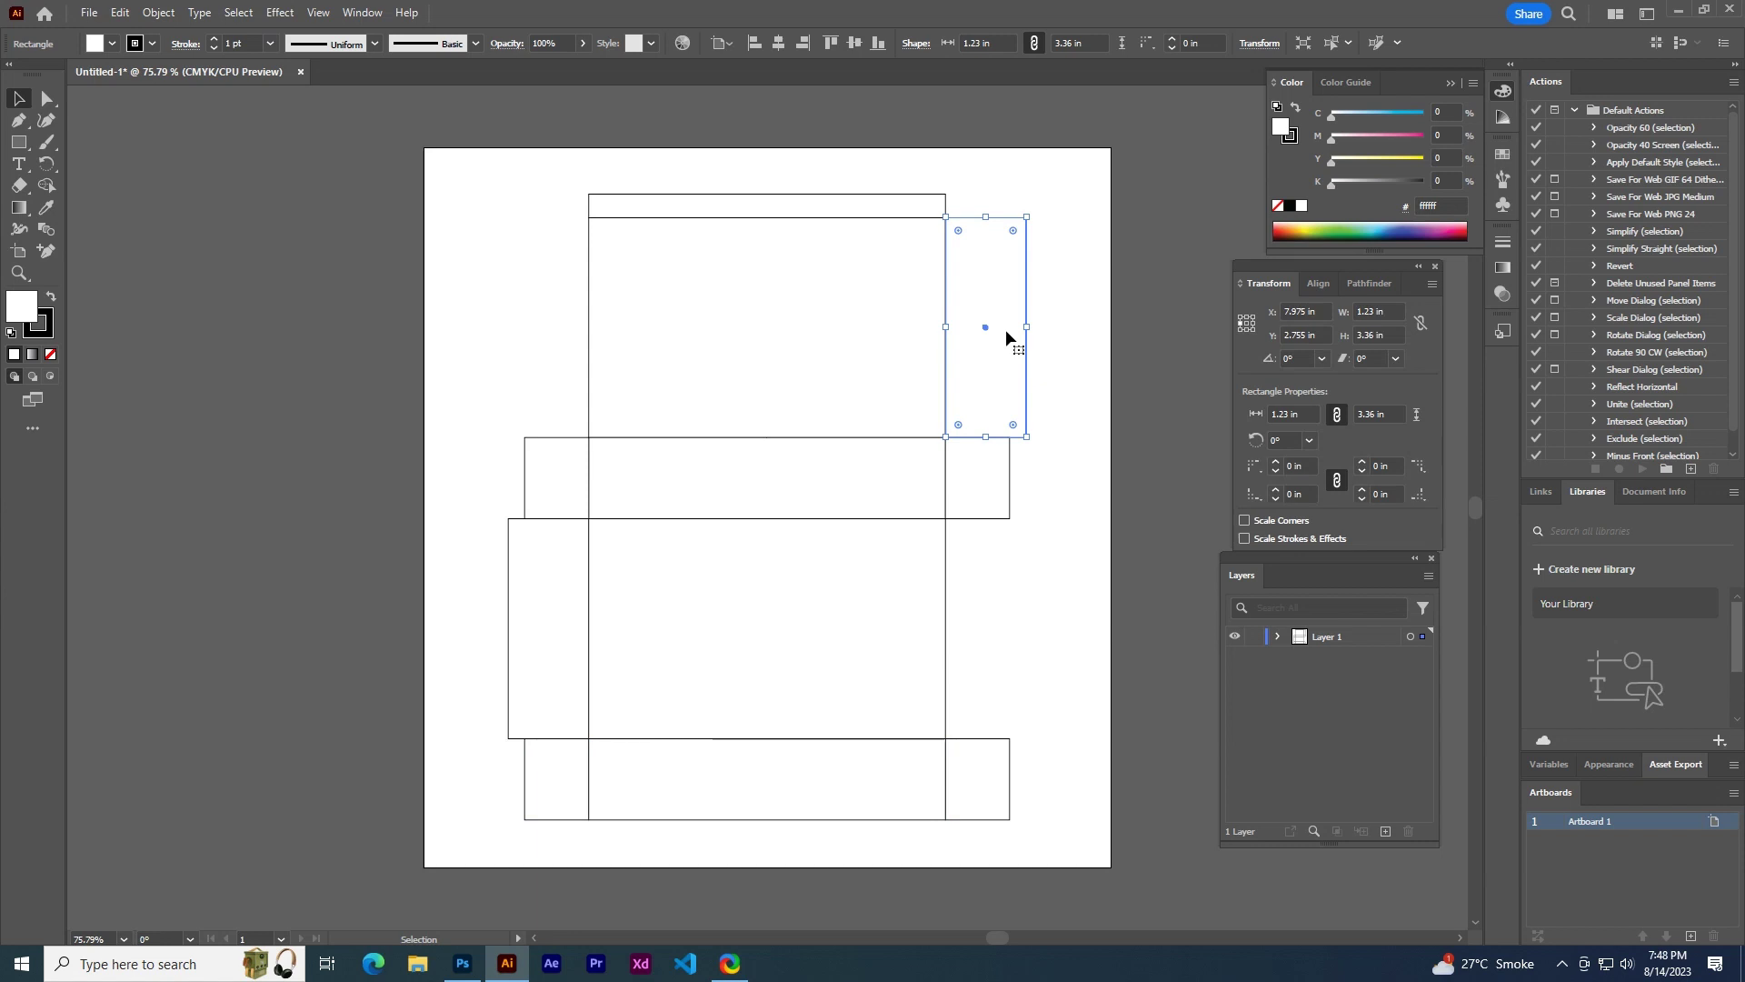
- Copy the right side panel further right as a 0.46 in wide strip
left_click_drag(1005, 329, 1086, 329)
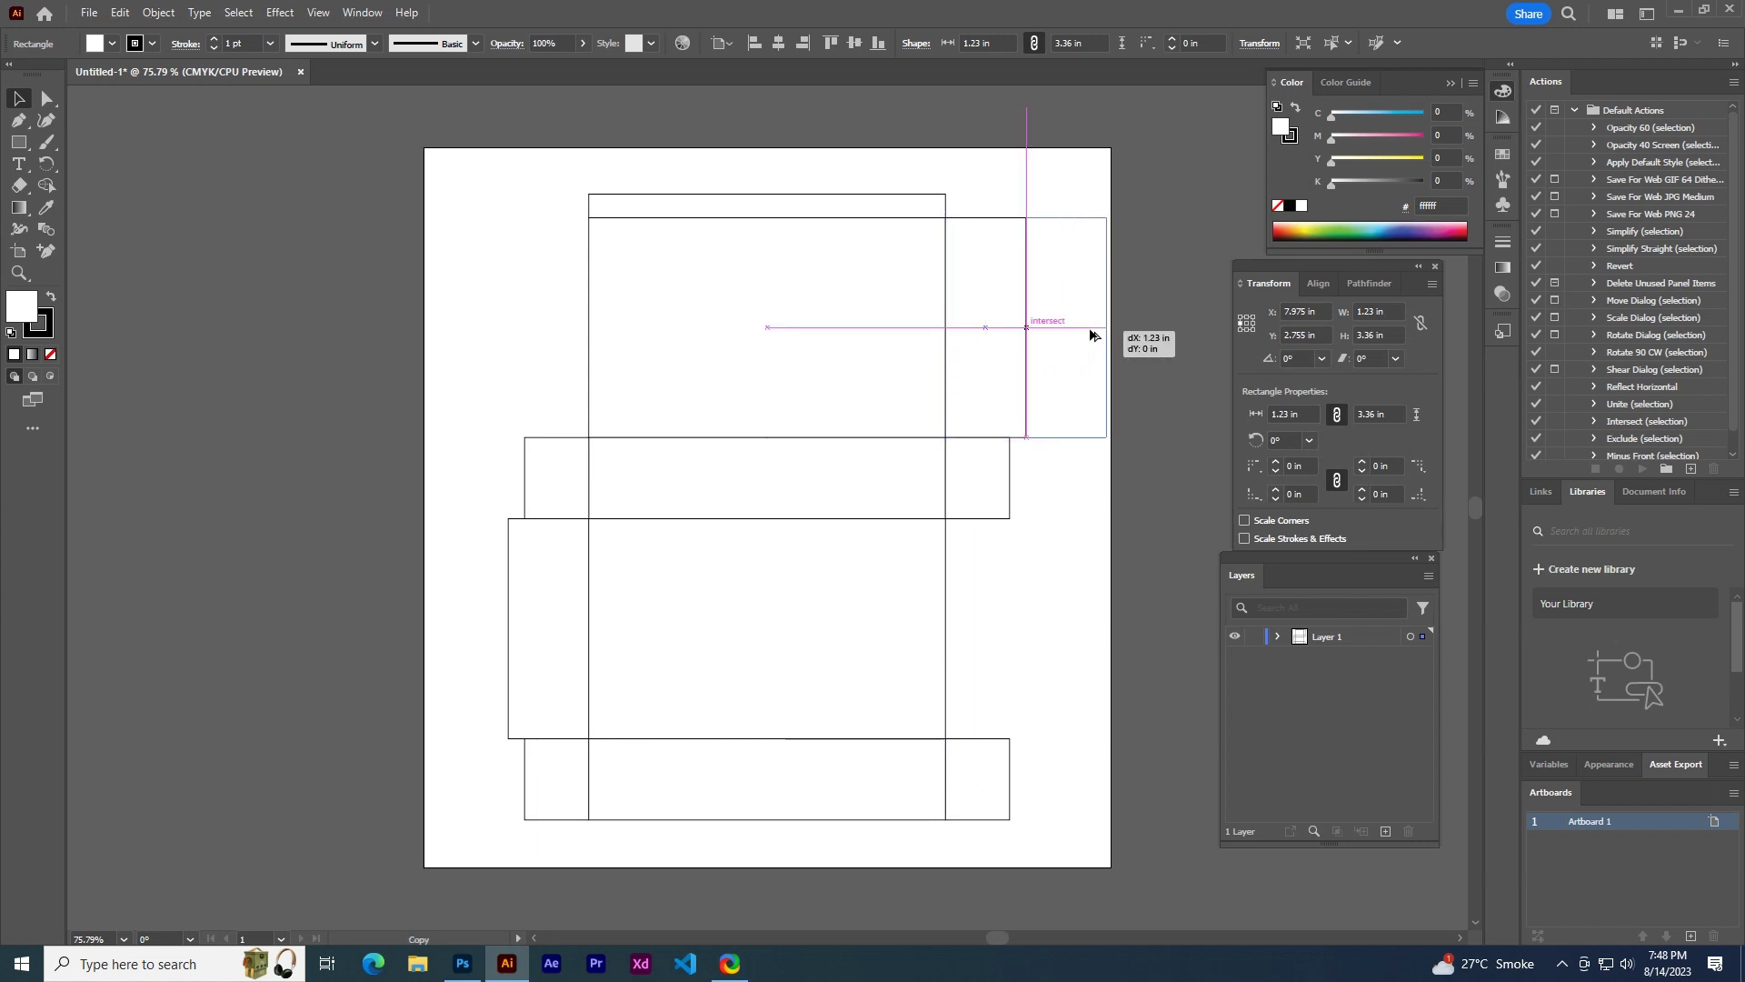
left_click(1374, 309)
type("0.")
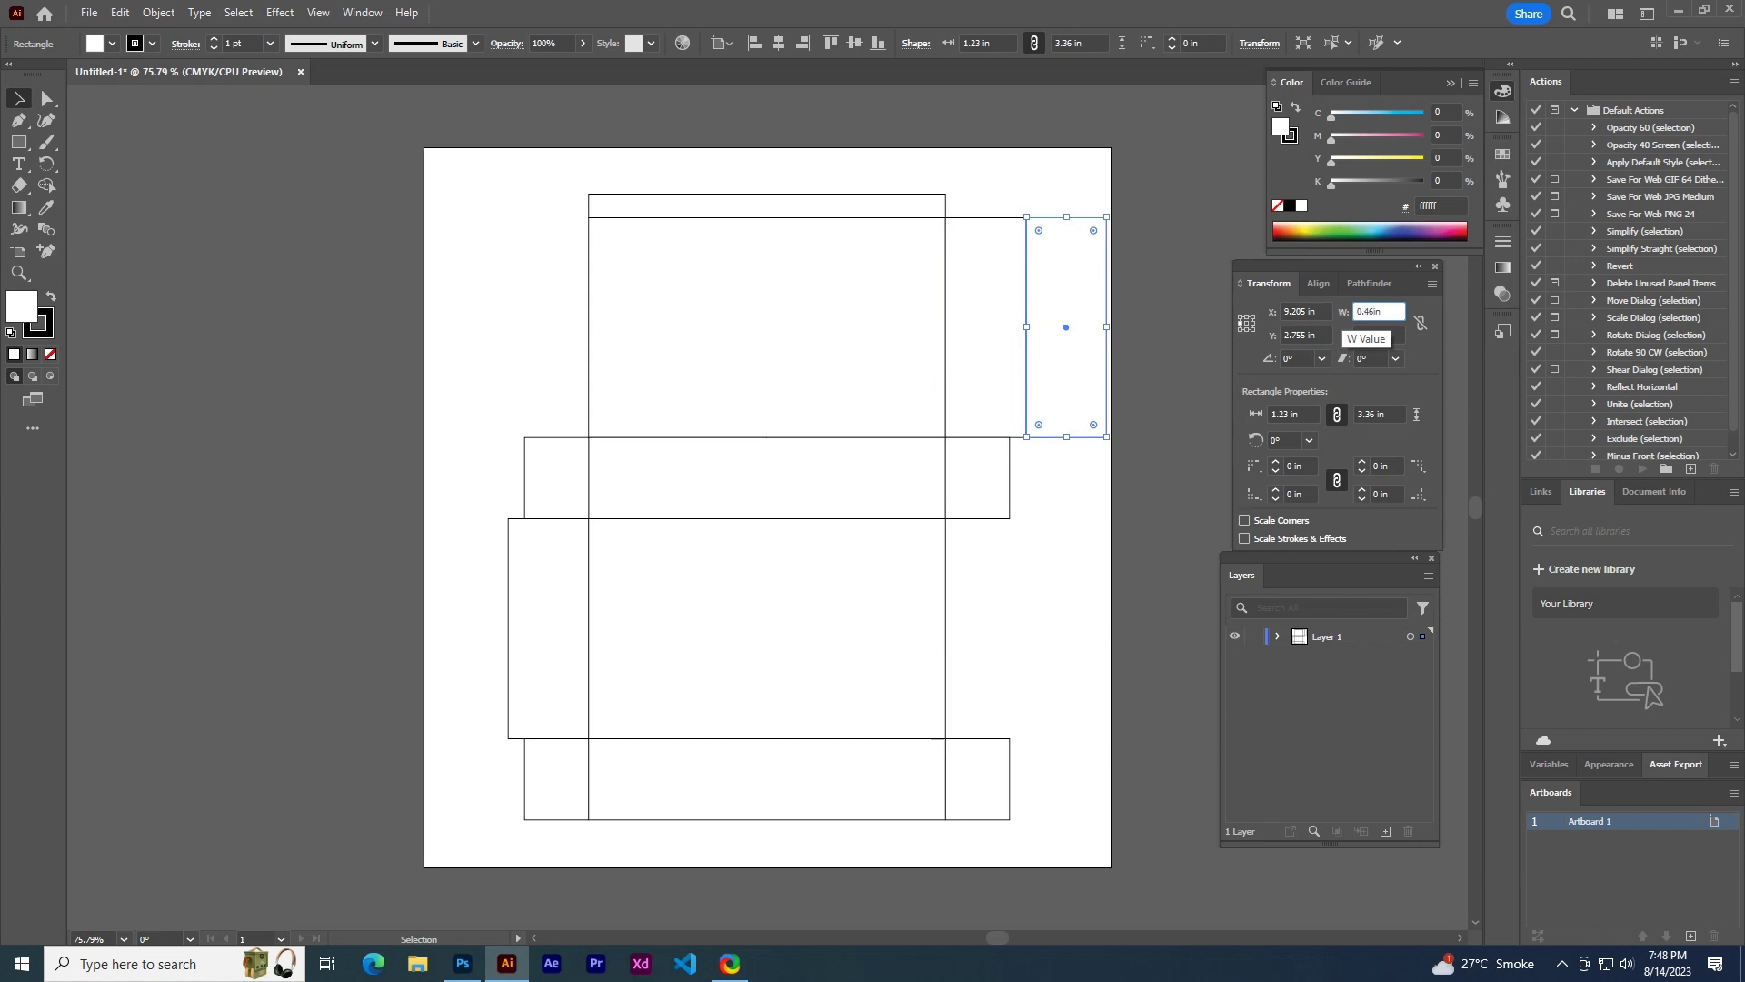
key("Return")
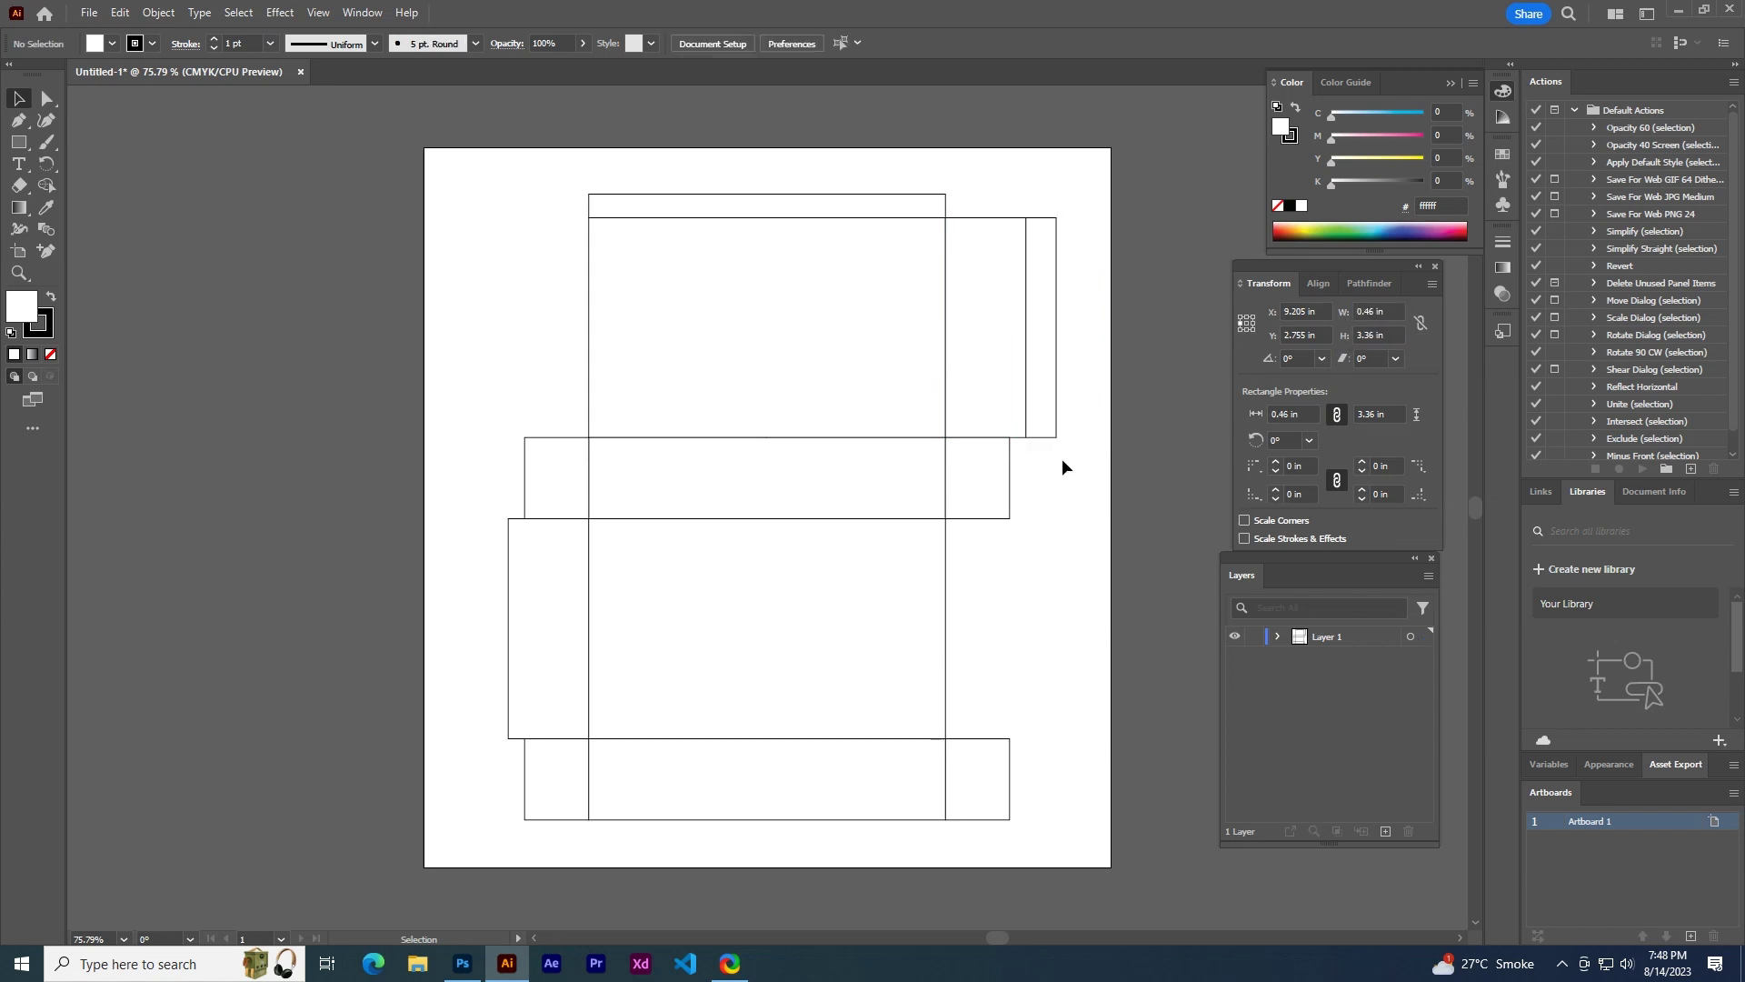
- Copy the narrow strip against the left side panel
mouse_move(1042, 365)
left_mouse_down()
mouse_move(487, 639)
mouse_move(494, 666)
left_mouse_up()
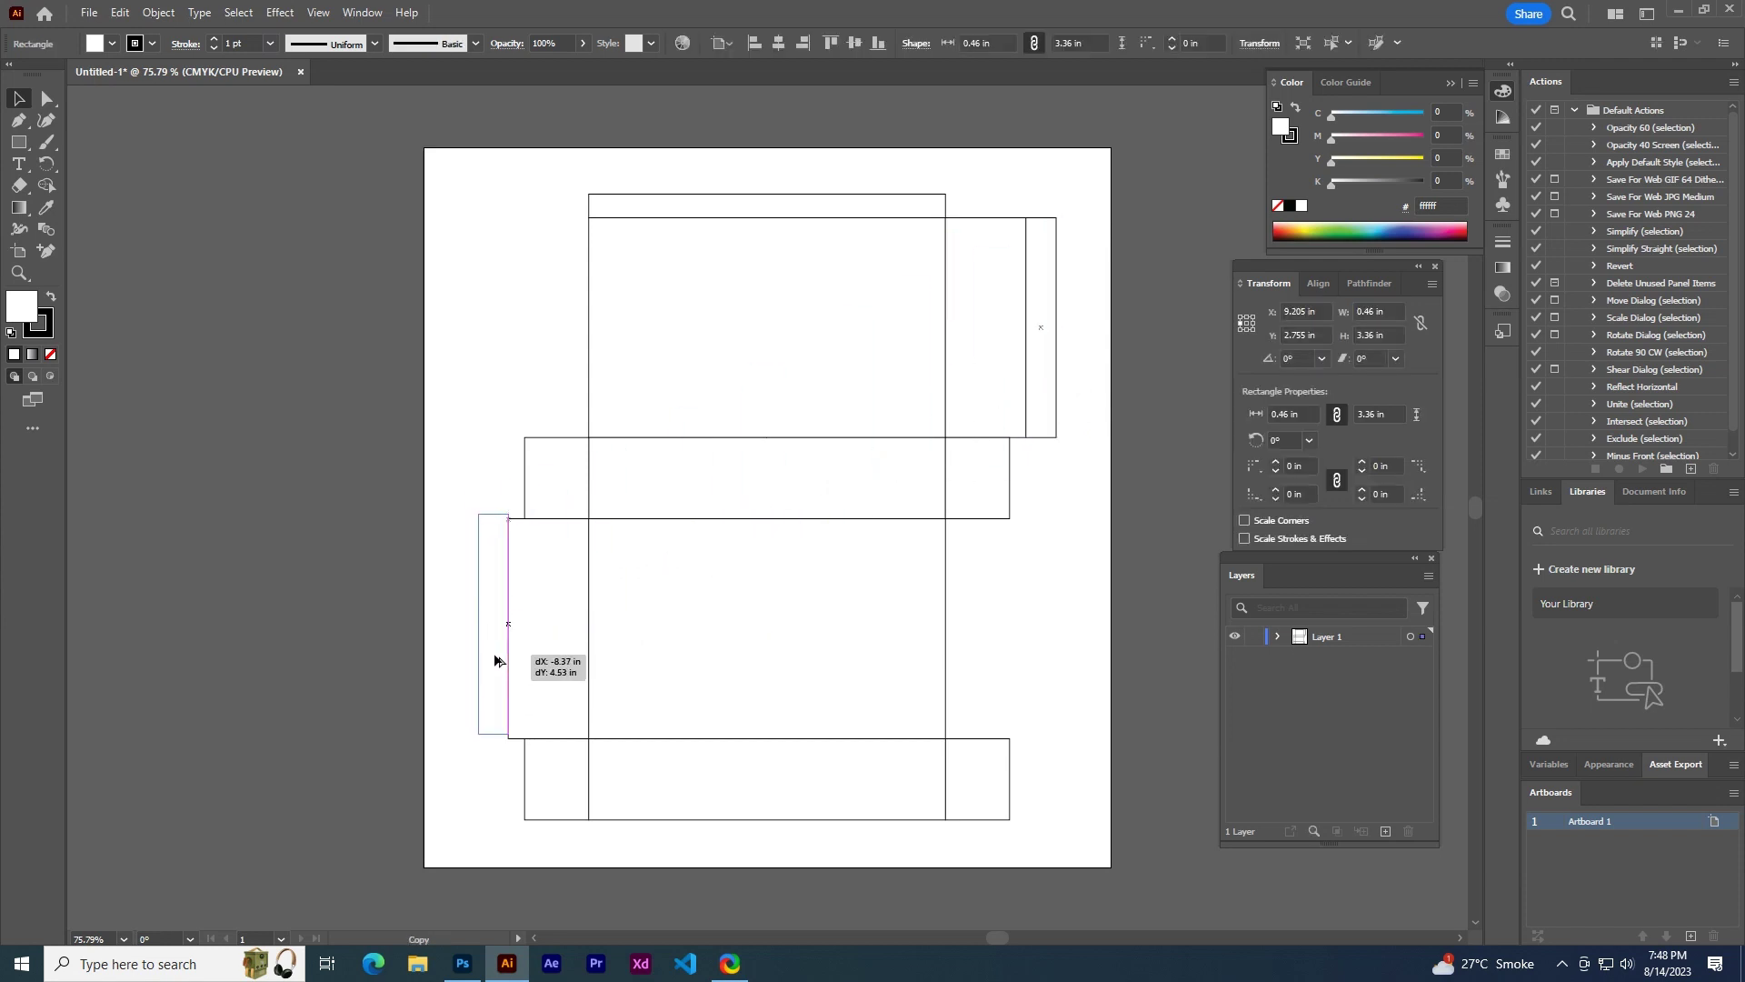
left_click_drag(494, 667, 495, 664)
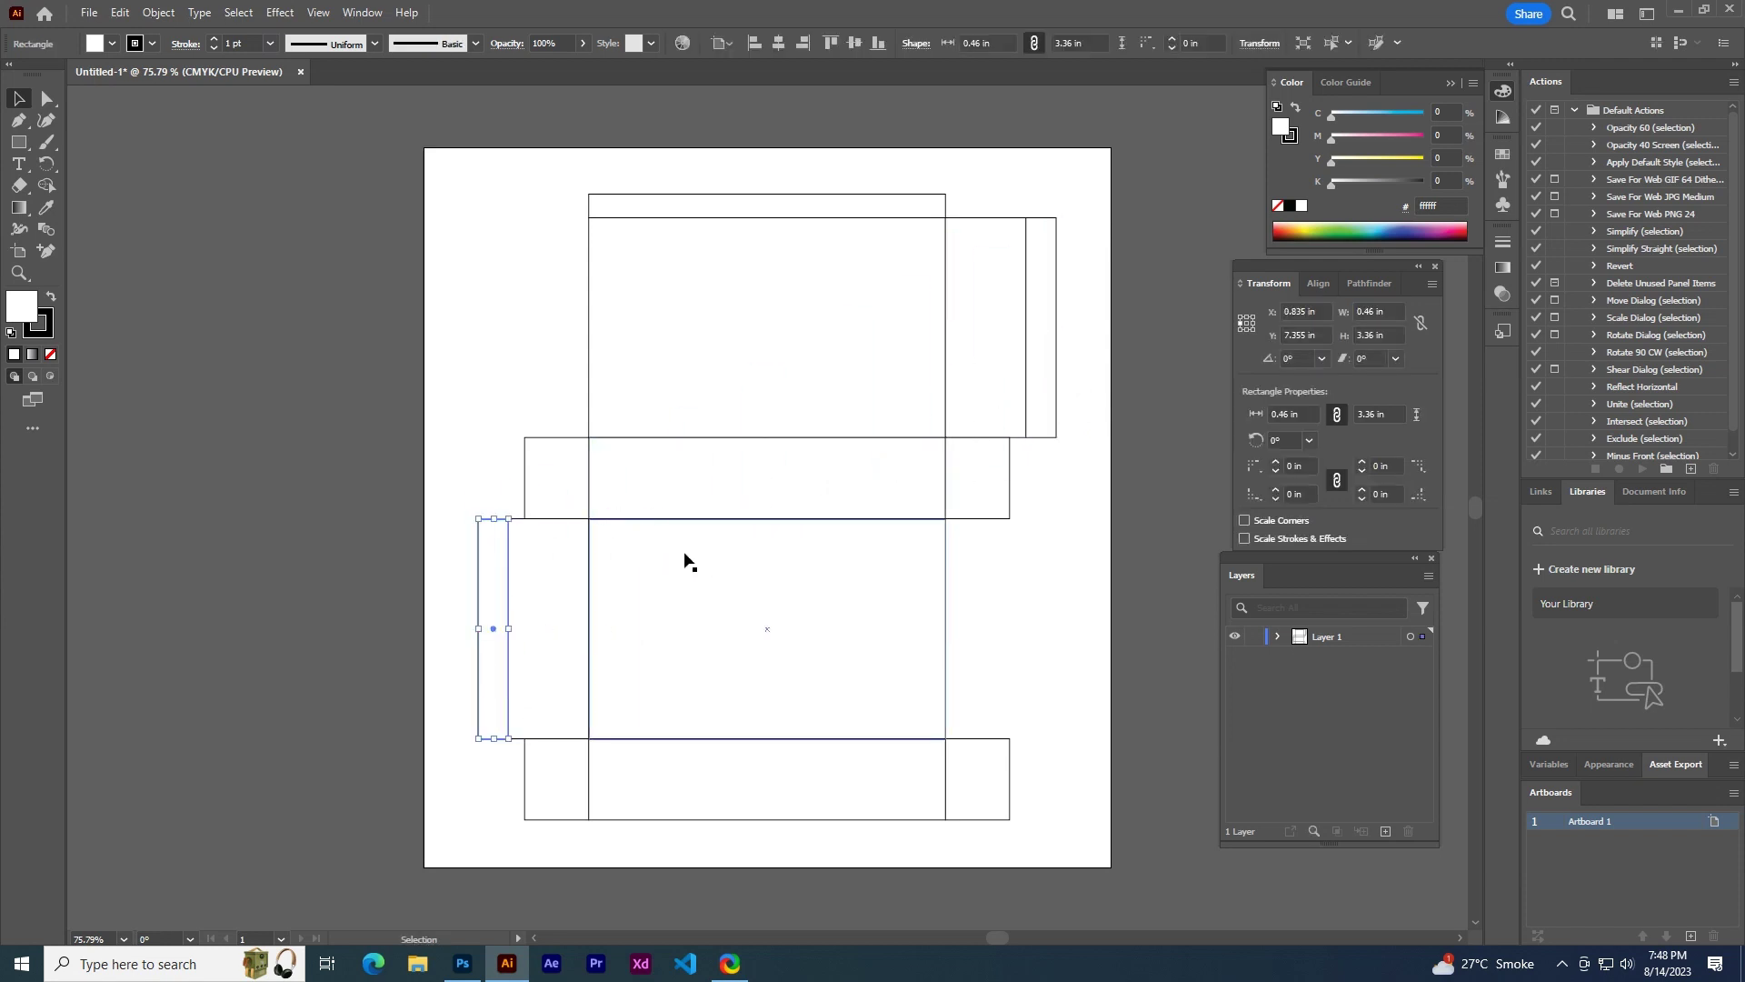
left_click(447, 526)
- Round the outer corners of both narrow strips with the live corner widget
left_click(48, 99)
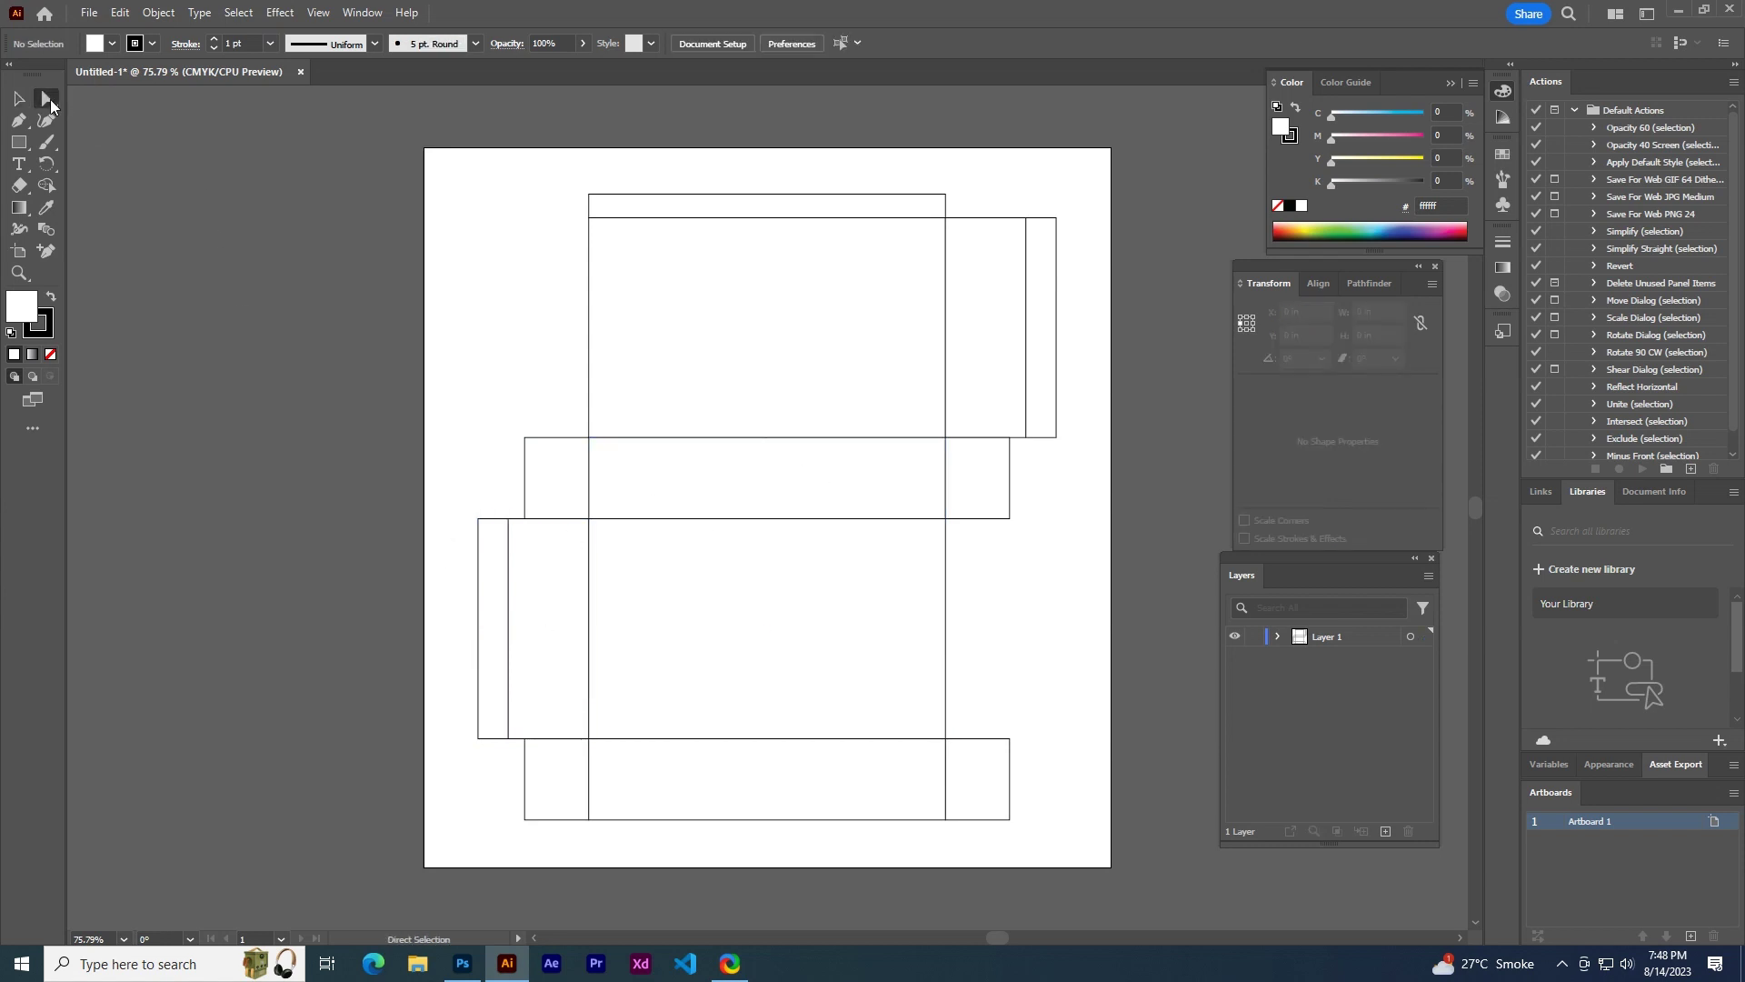
left_click_drag(464, 498, 483, 764)
left_click_drag(1051, 185, 1080, 486)
left_click_drag(492, 534, 508, 544)
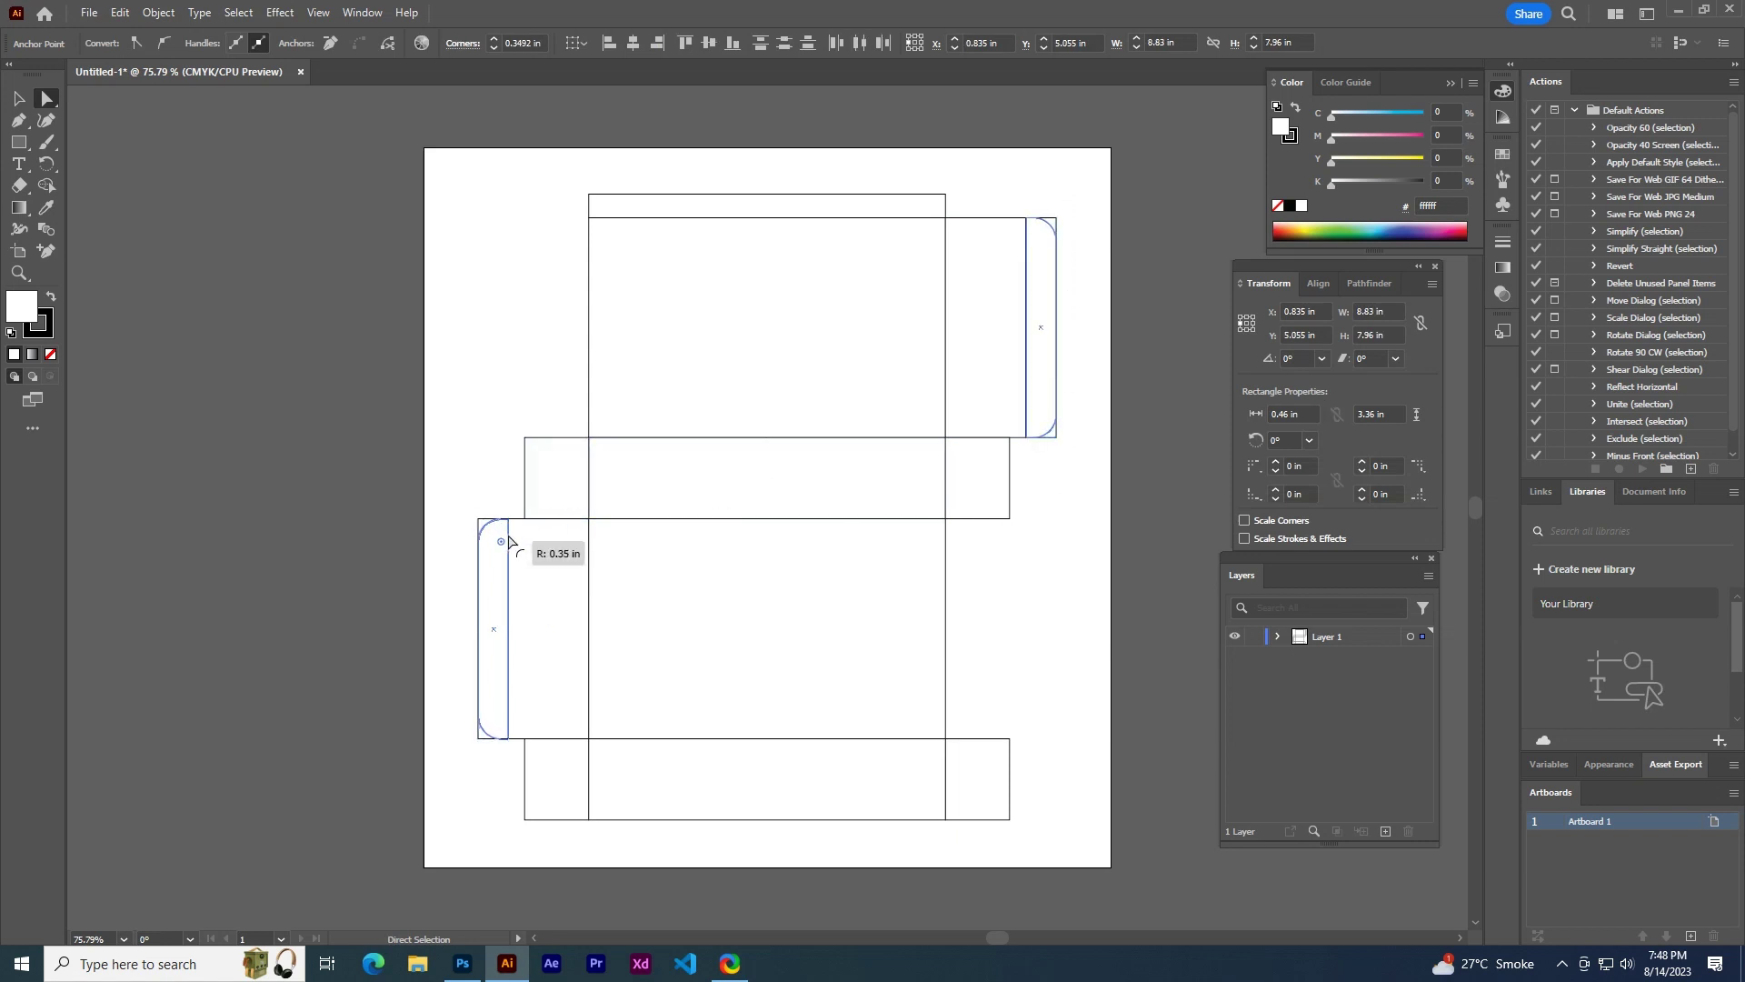
left_click_drag(508, 543, 509, 544)
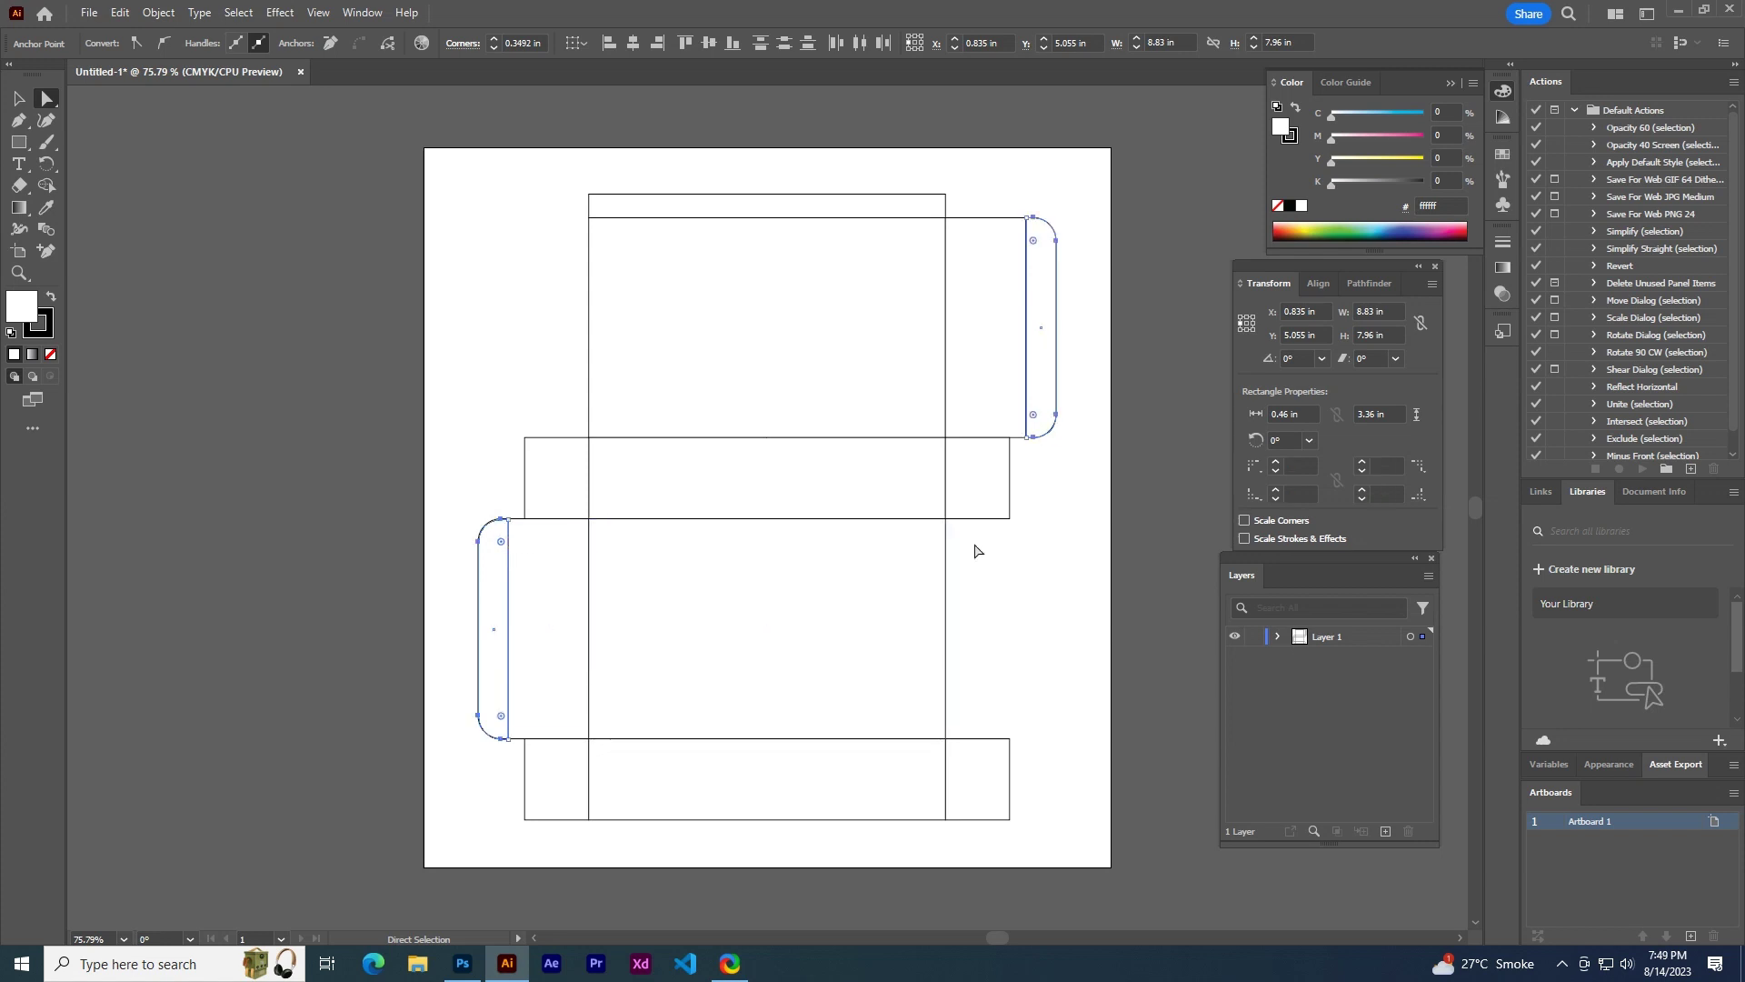
left_click(19, 100)
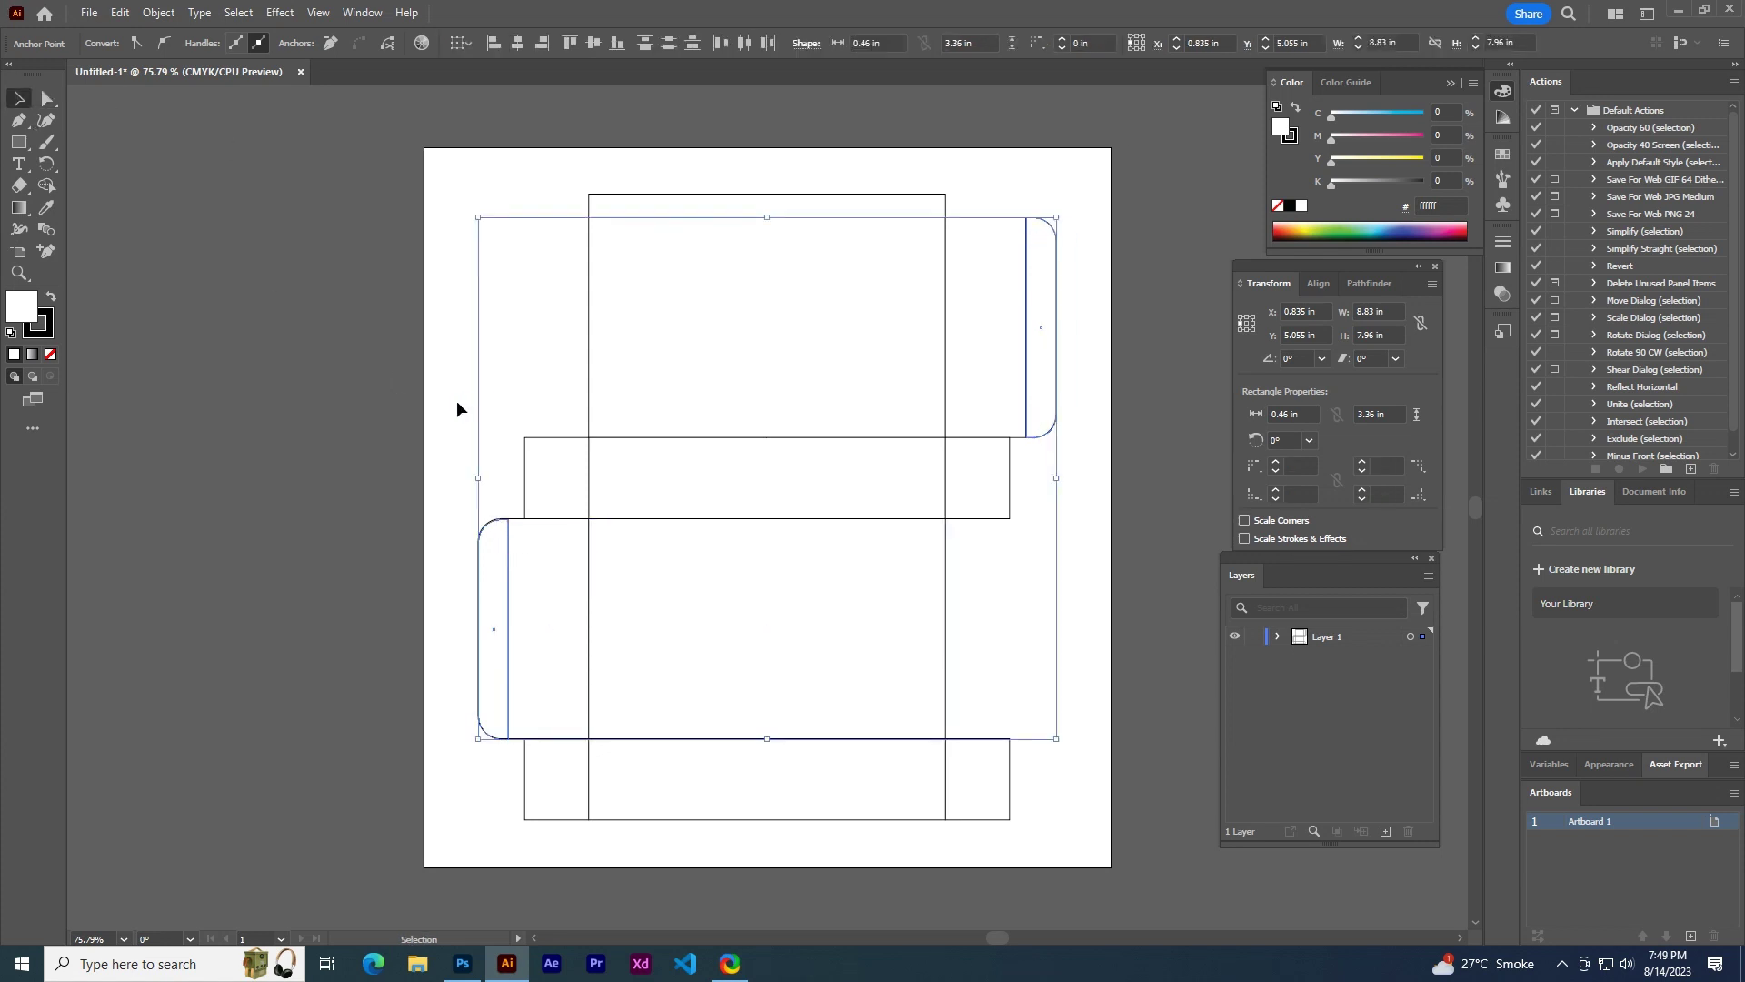
left_click(446, 401)
- Nudge the top flap's top-left corner point inward
scroll(708, 214, "up", 7)
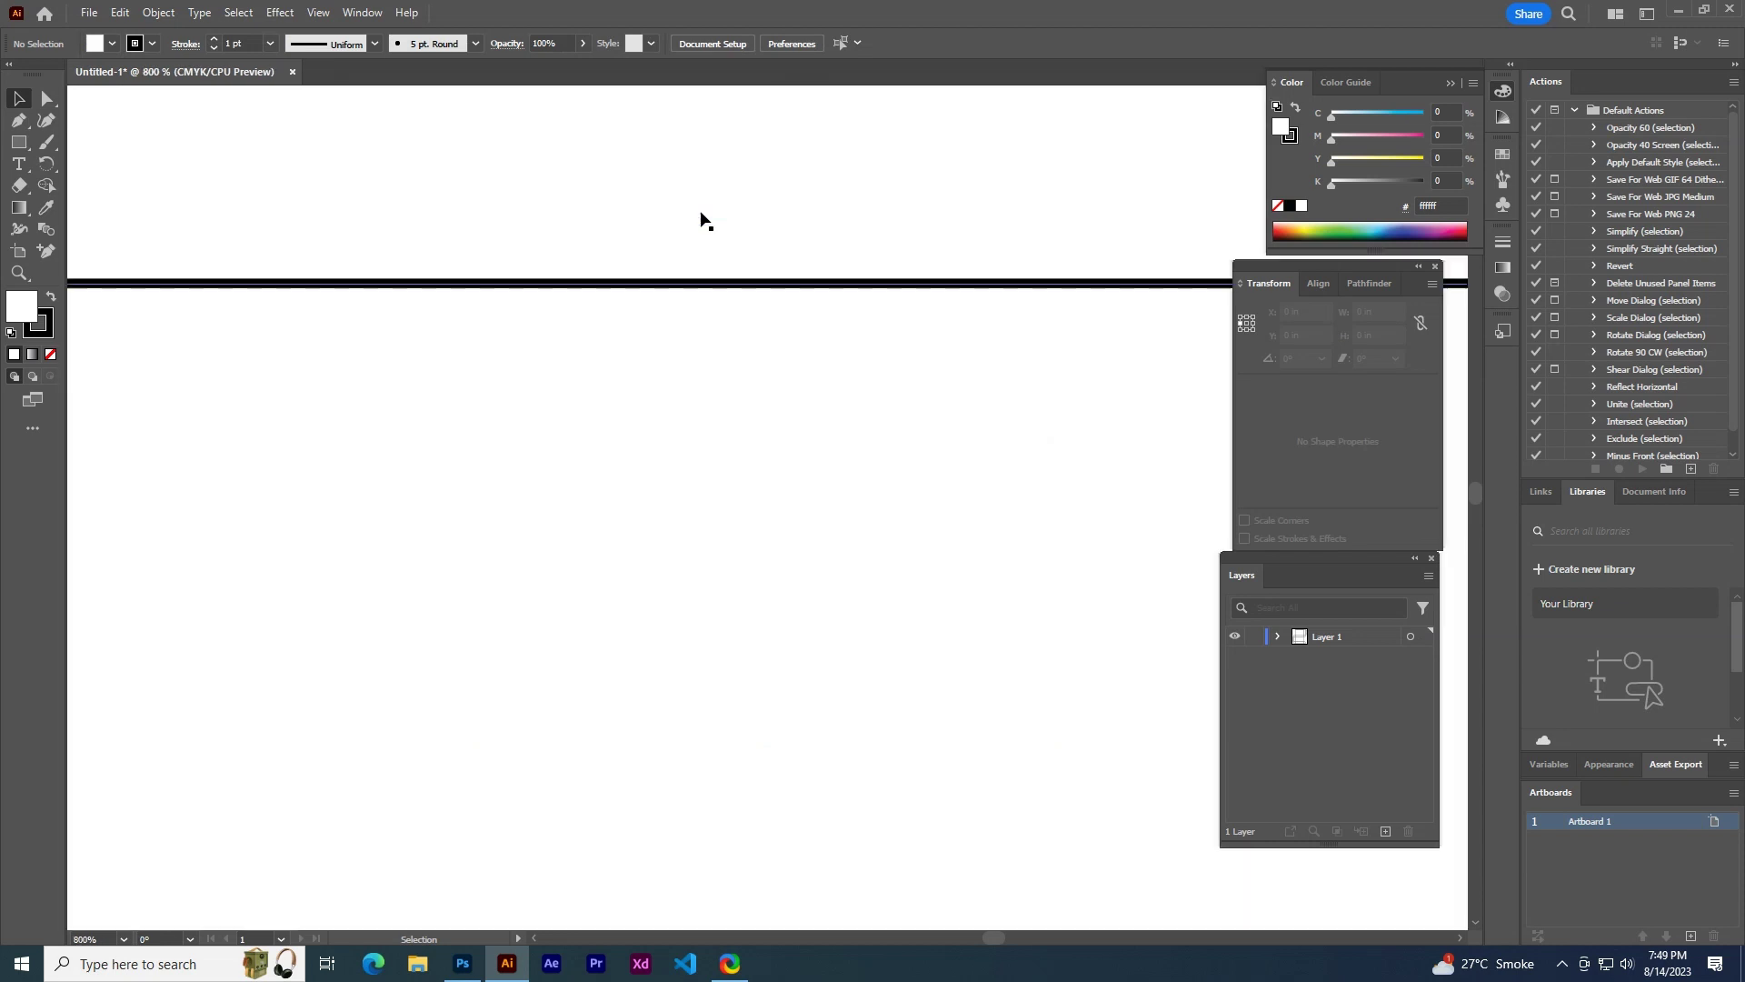
scroll(706, 221, "down", 3)
scroll(702, 219, "down", 2)
left_click_drag(690, 238, 556, 321)
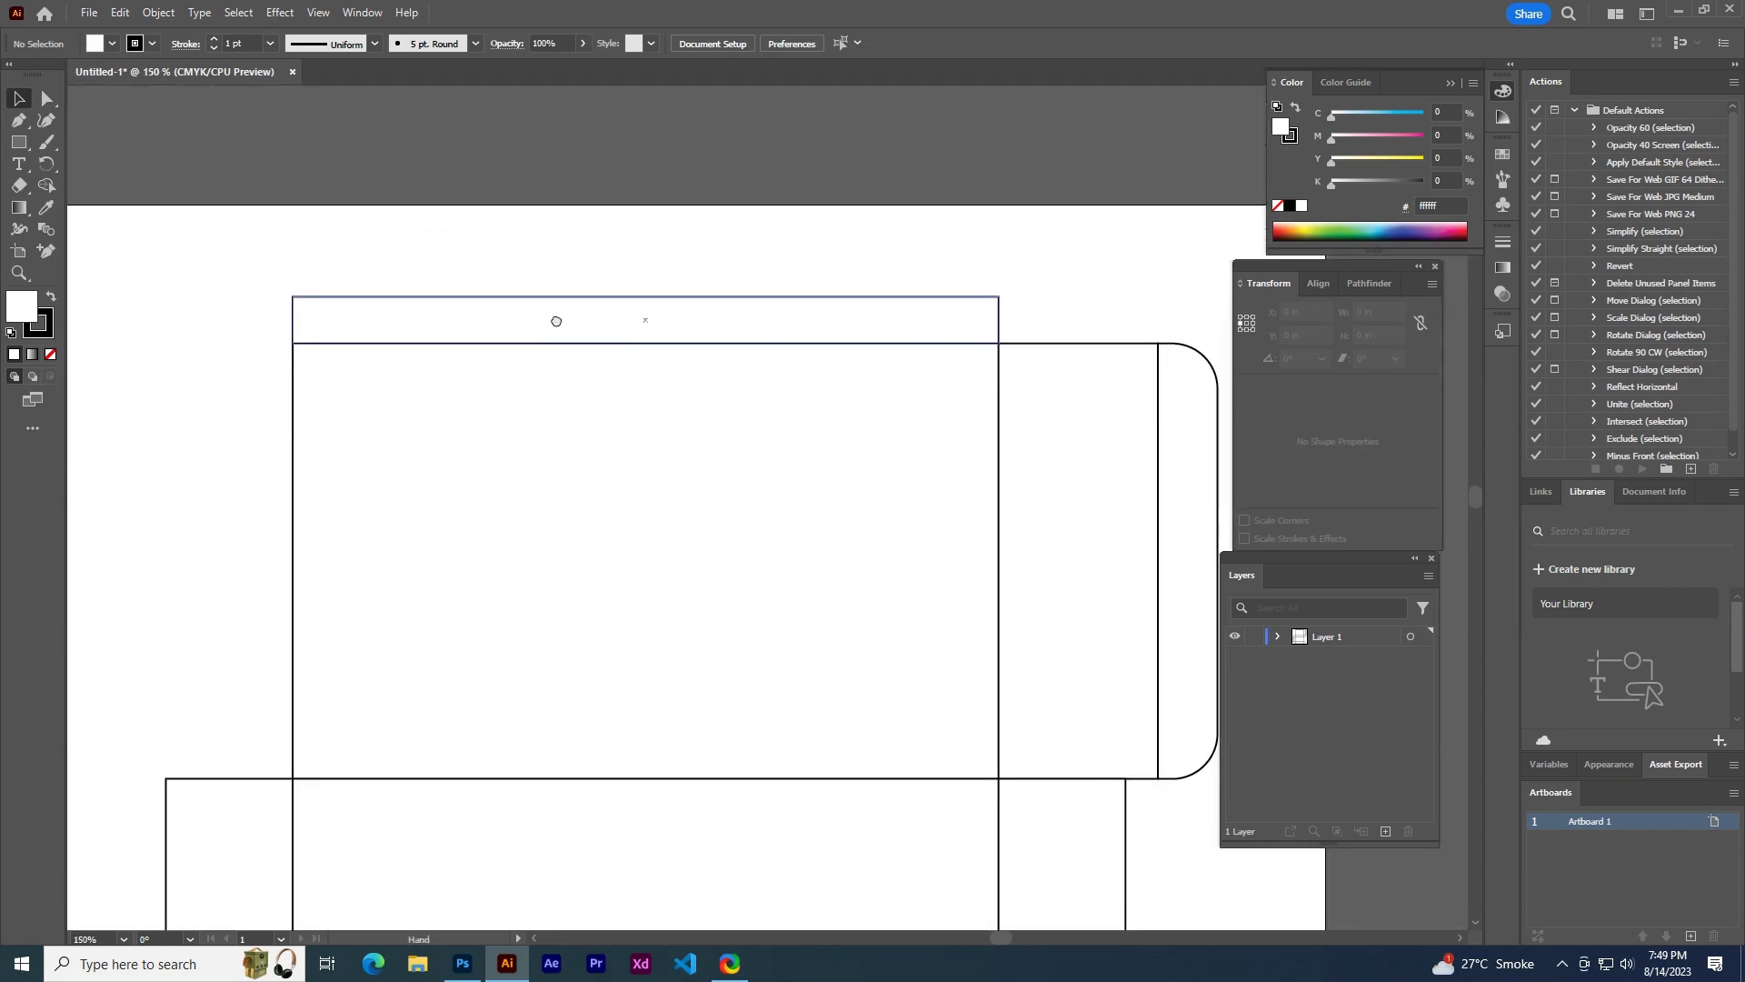
left_click(586, 304)
left_click(49, 99)
left_click_drag(271, 278, 319, 316)
key("Right")
key("Right")
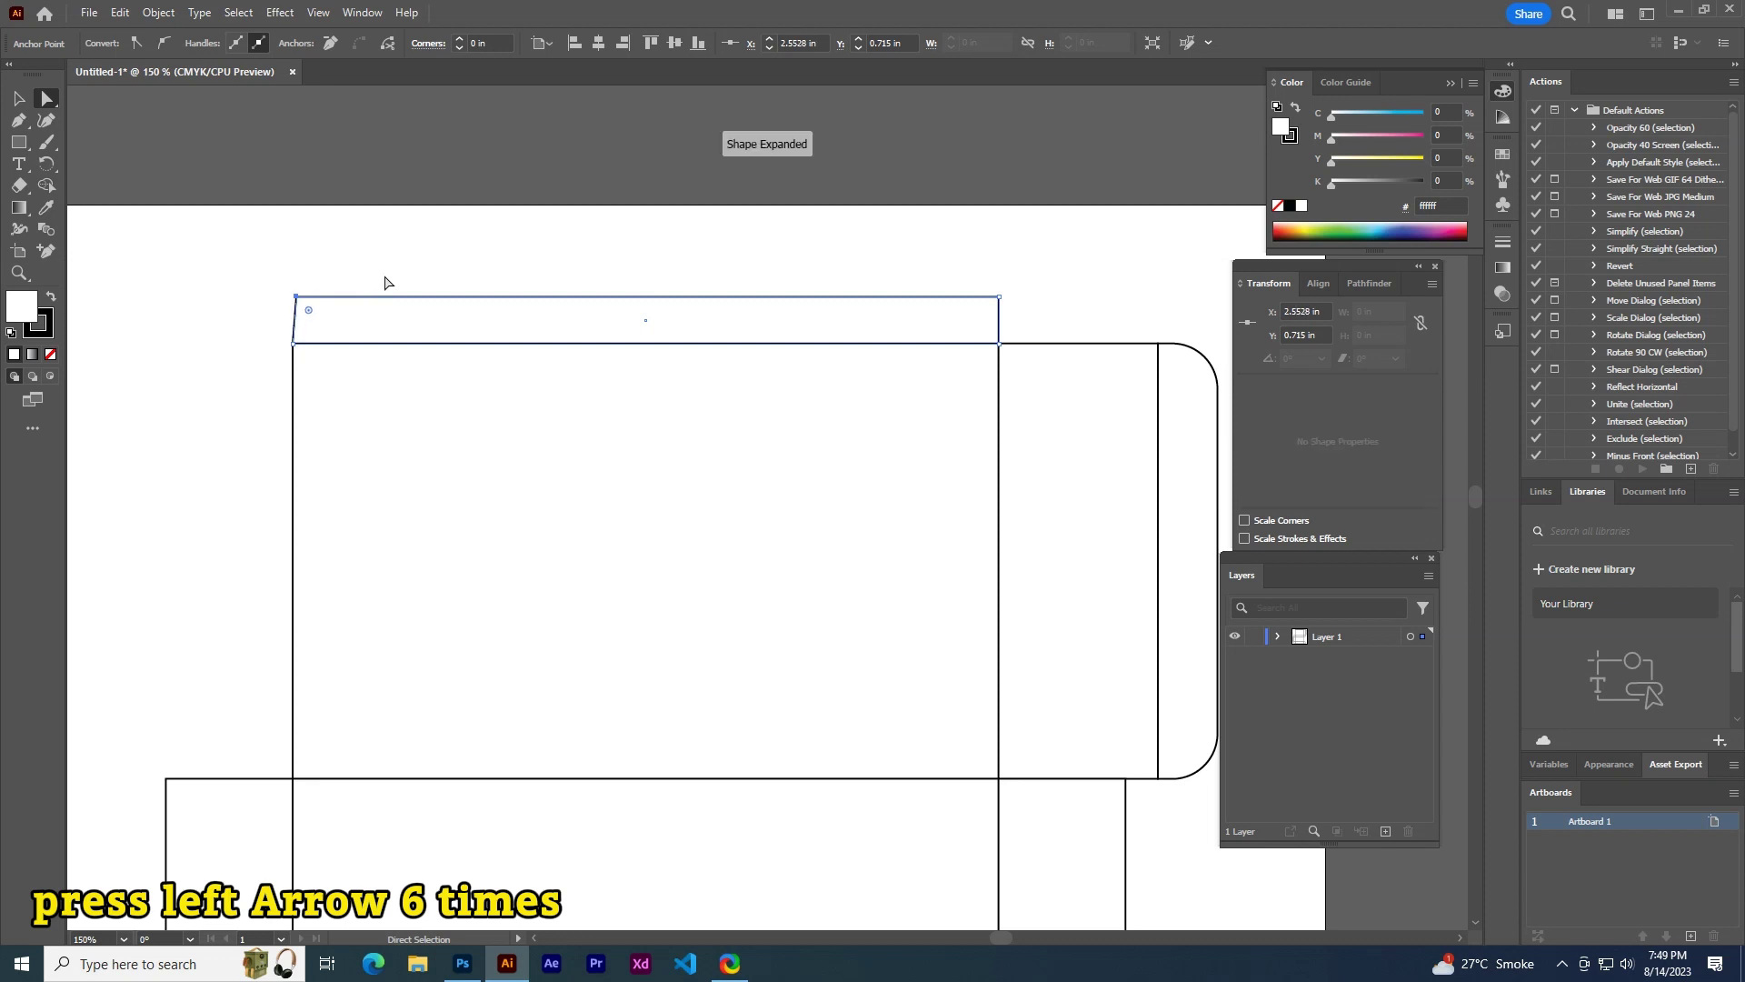
key("Right")
key("Right")
key("Right")
key("Right")
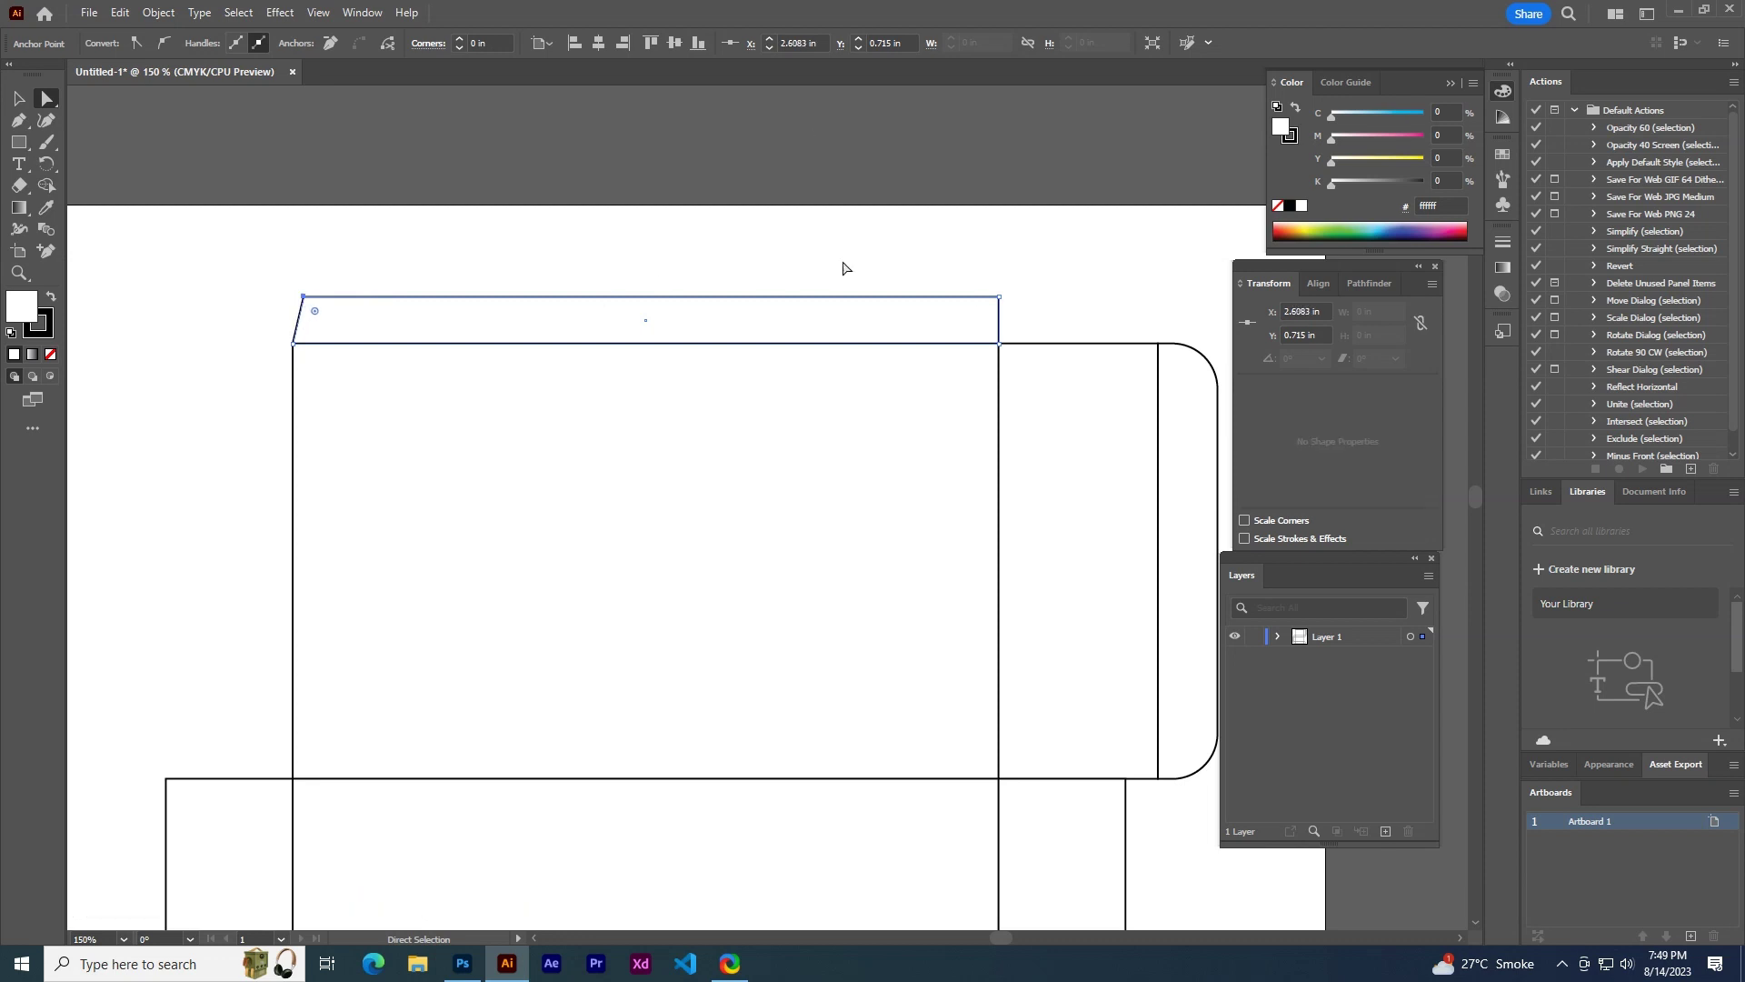
- Nudge the top flap's top-right corner point inward to match
left_click_drag(981, 280, 1024, 307)
key("Left")
key("Left")
key("Left")
key("Left")
key("Left")
key("Left")
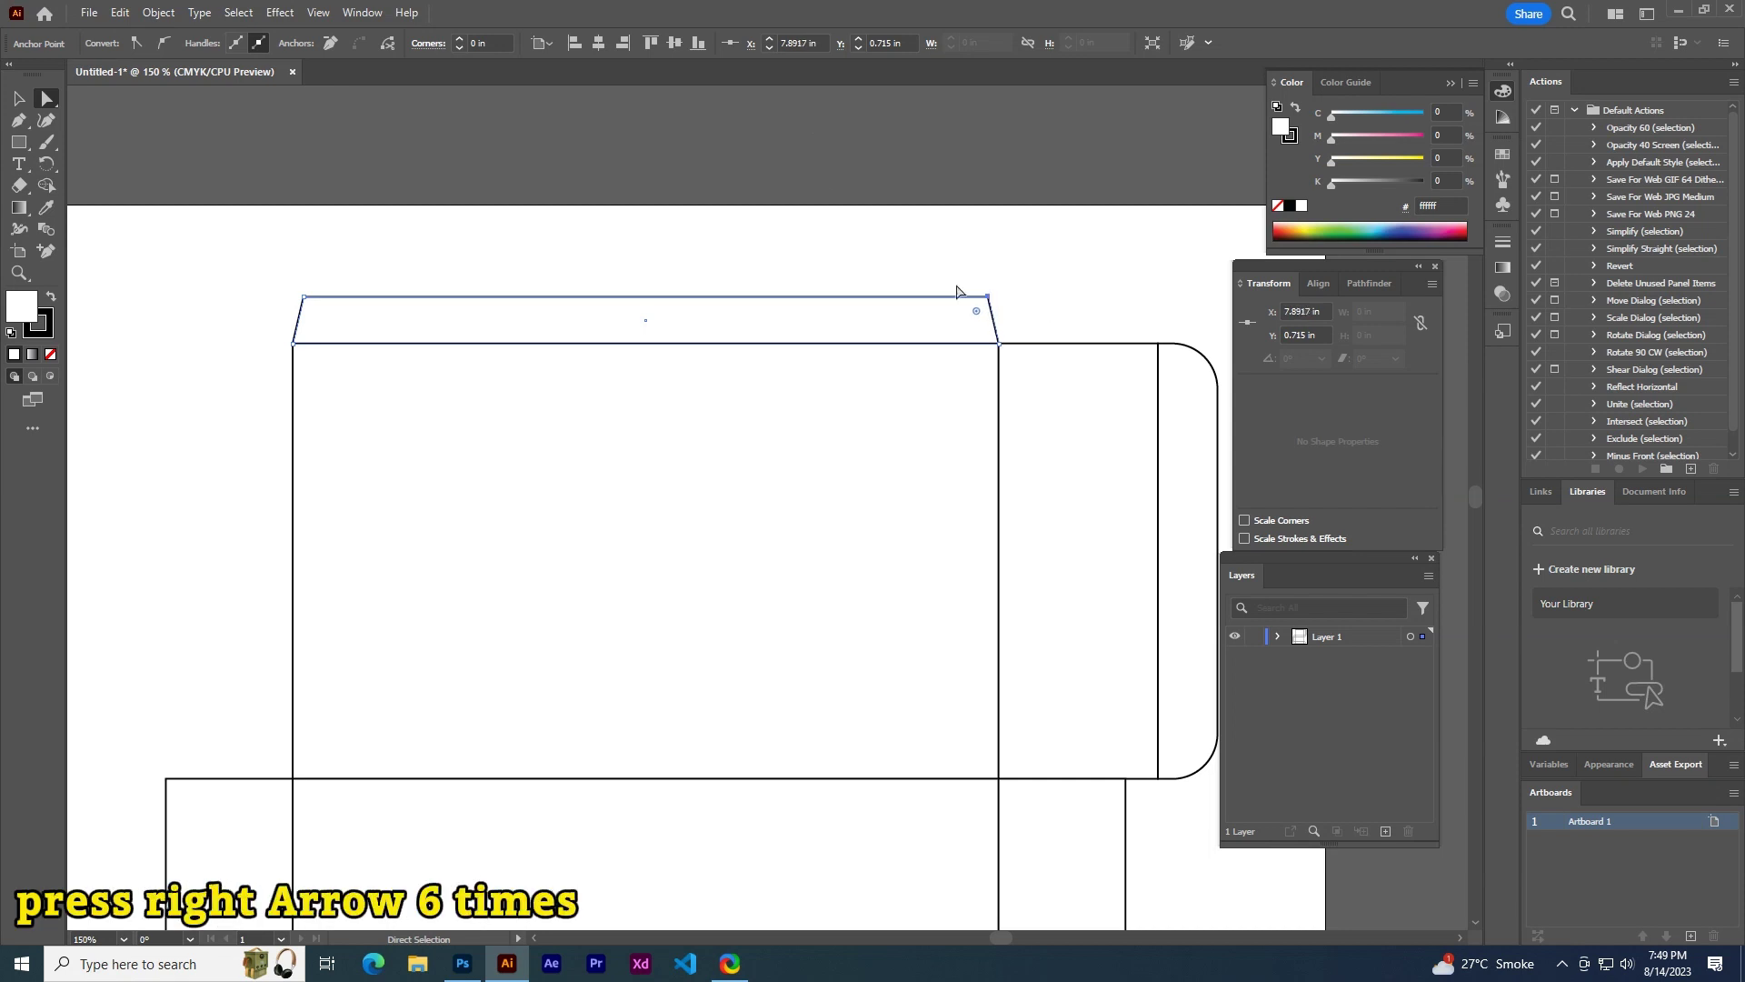
scroll(822, 175, "down", 2)
left_click(990, 596)
scroll(556, 498, "up", 5)
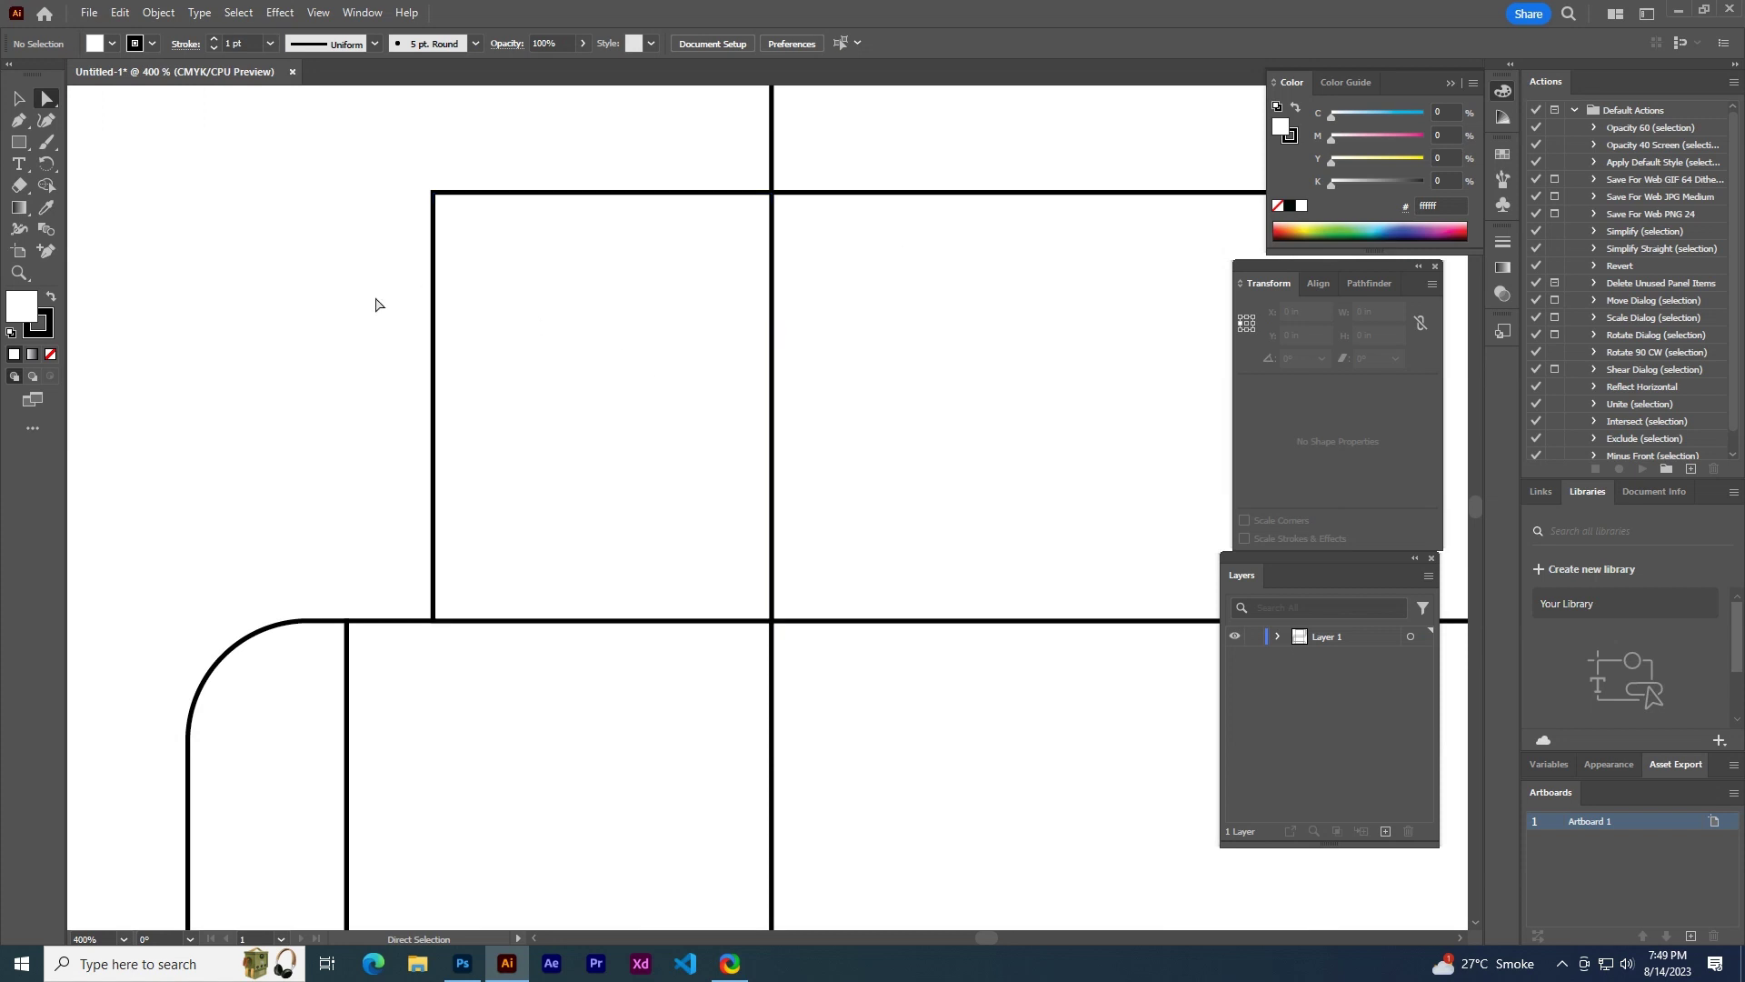
- Show rulers and place two vertical guides beside the panel's vertical line
key("ctrl+r")
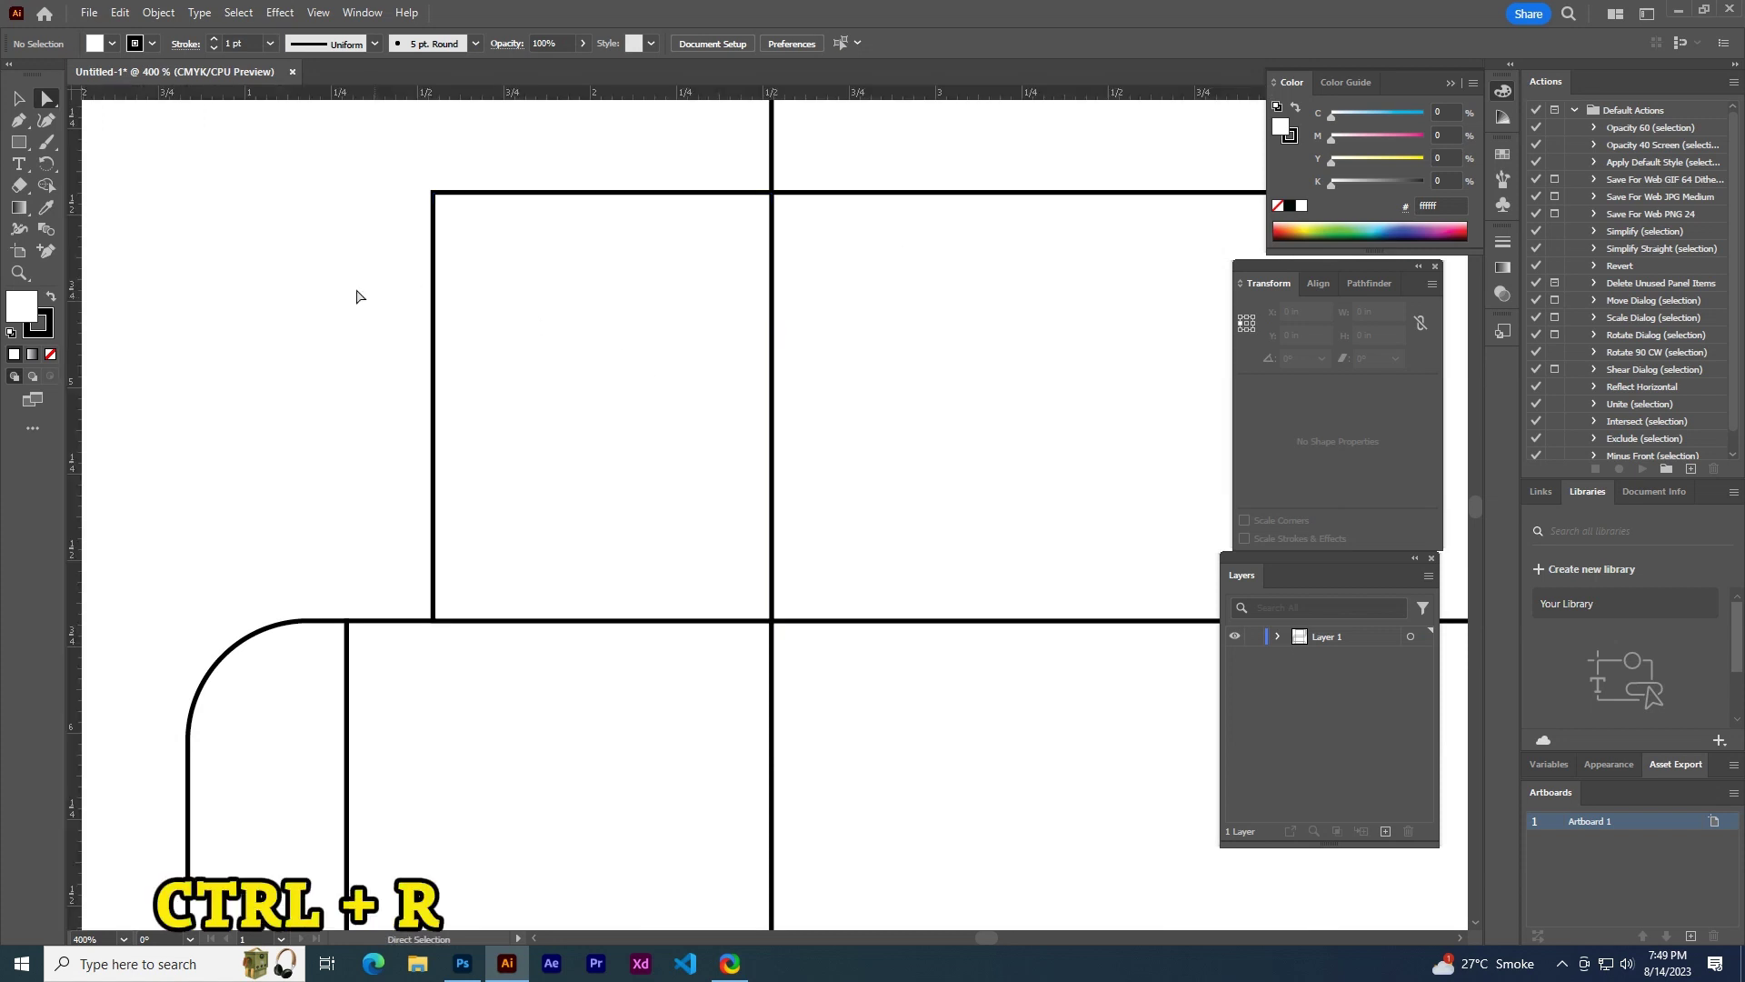
left_click_drag(73, 346, 701, 377)
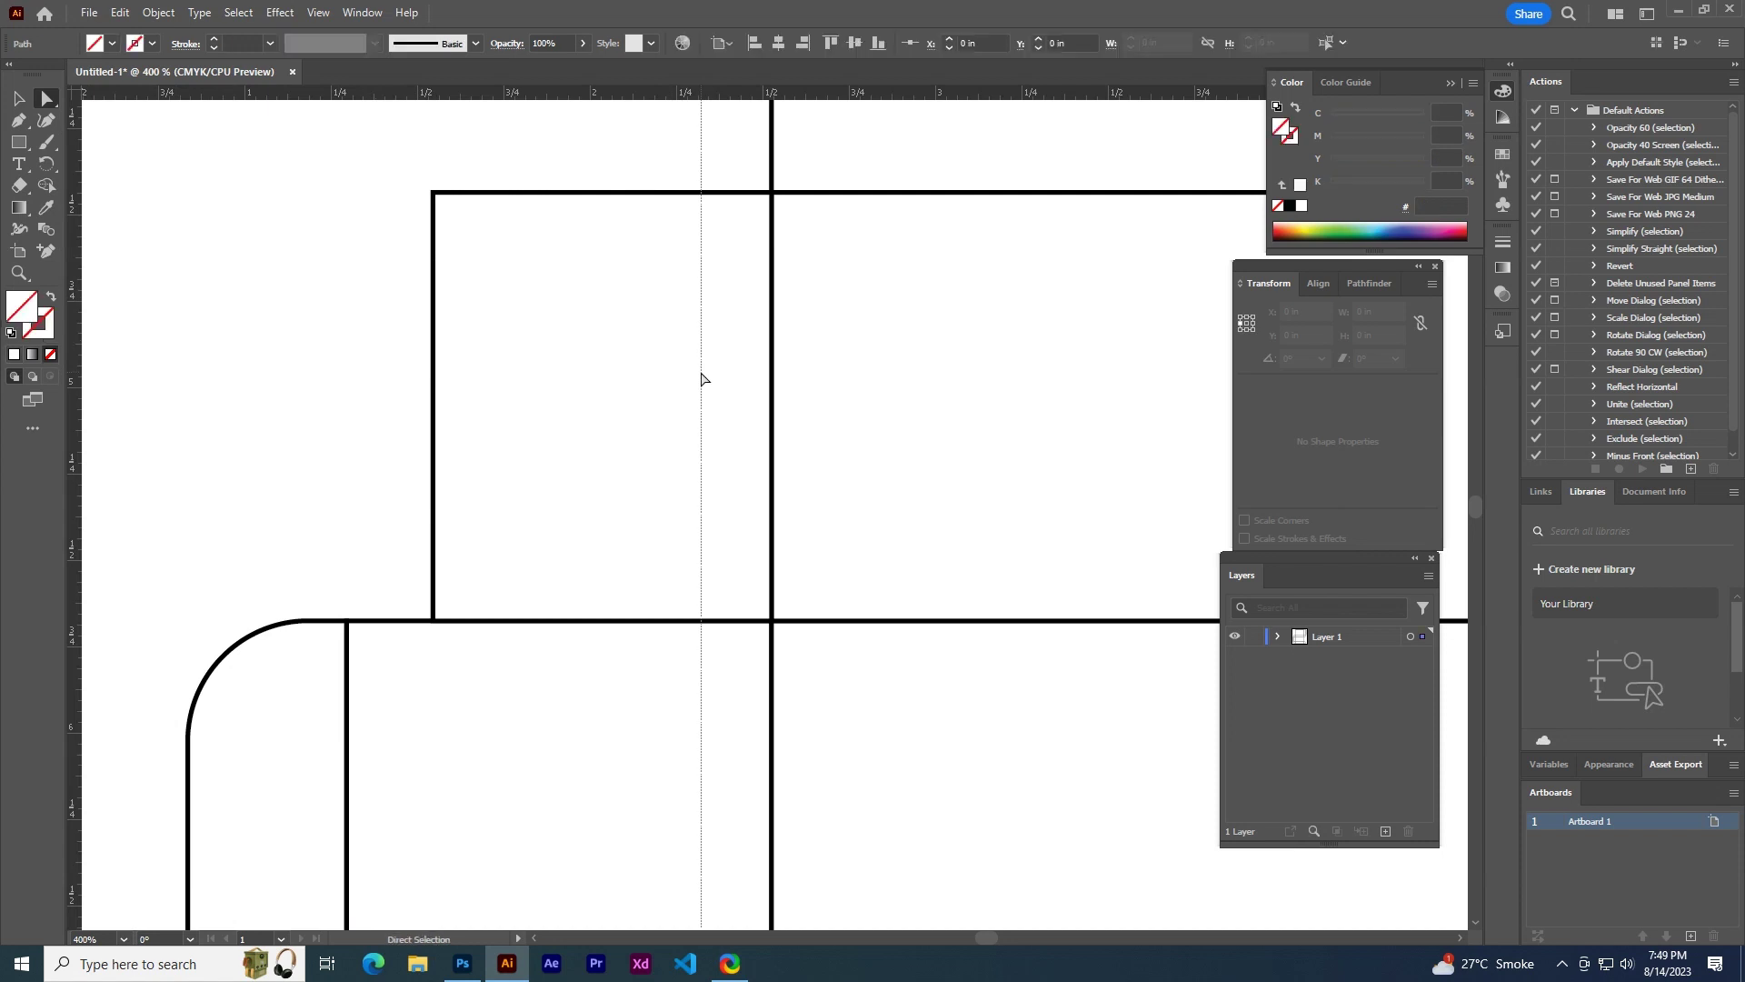
left_click_drag(681, 222, 638, 460)
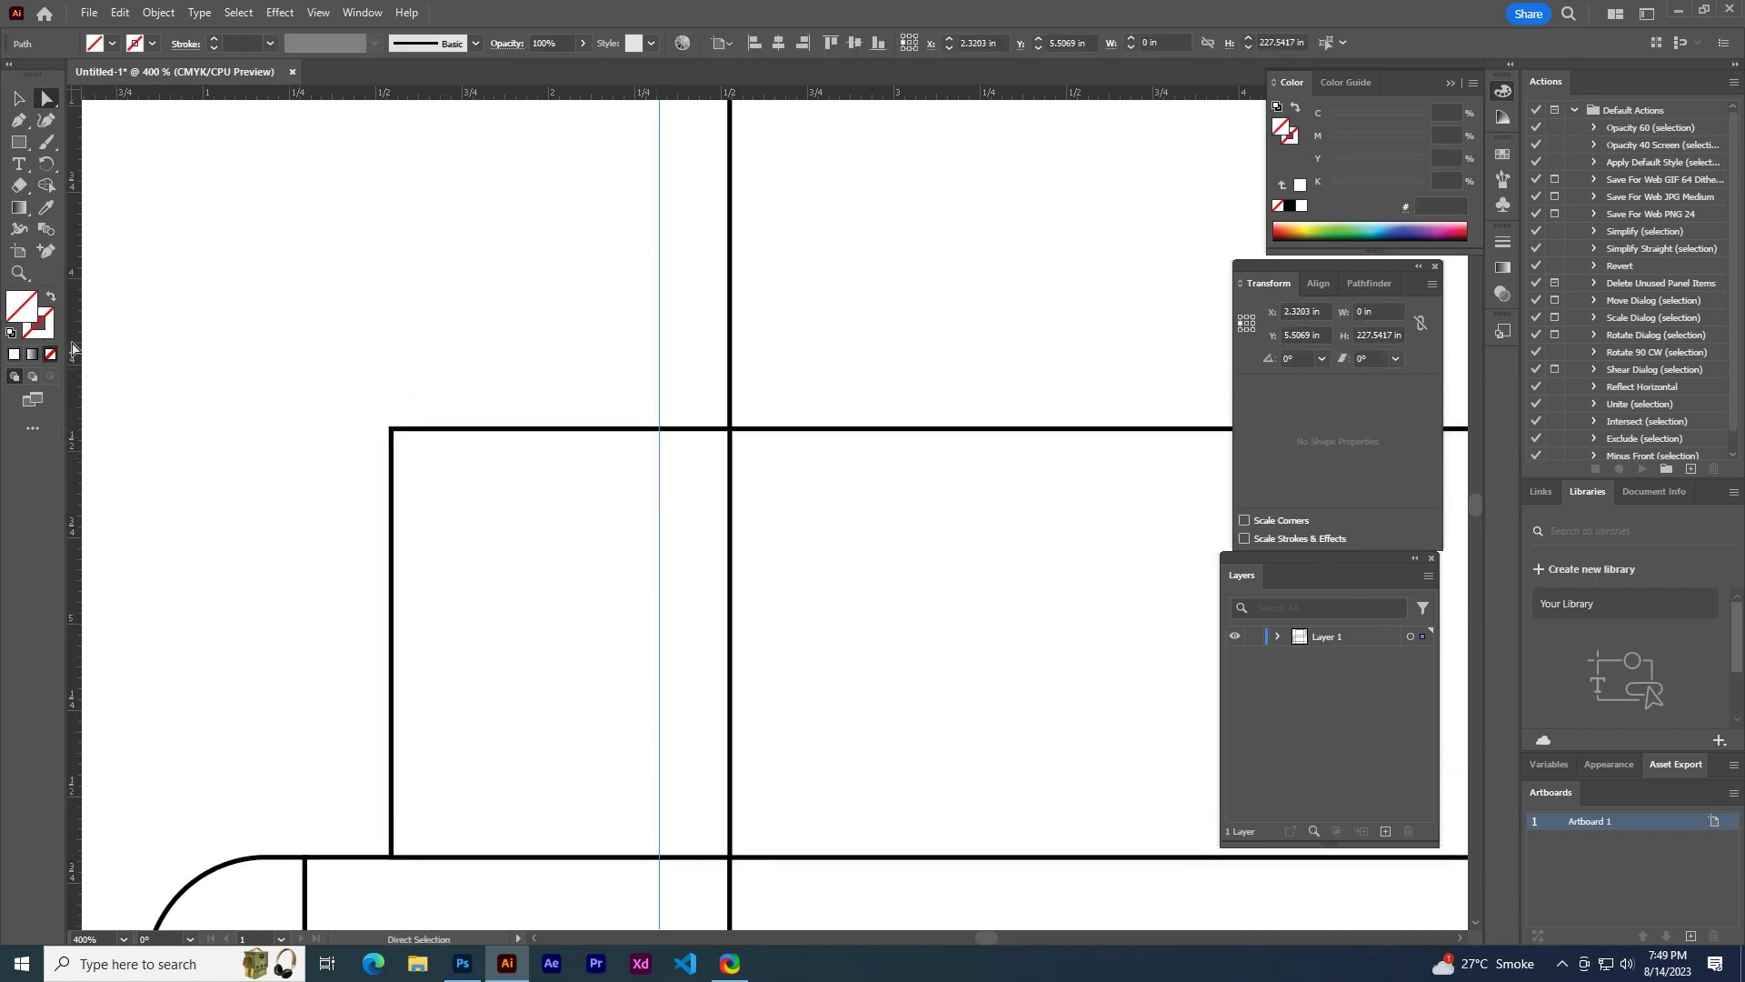
left_click_drag(77, 351, 600, 398)
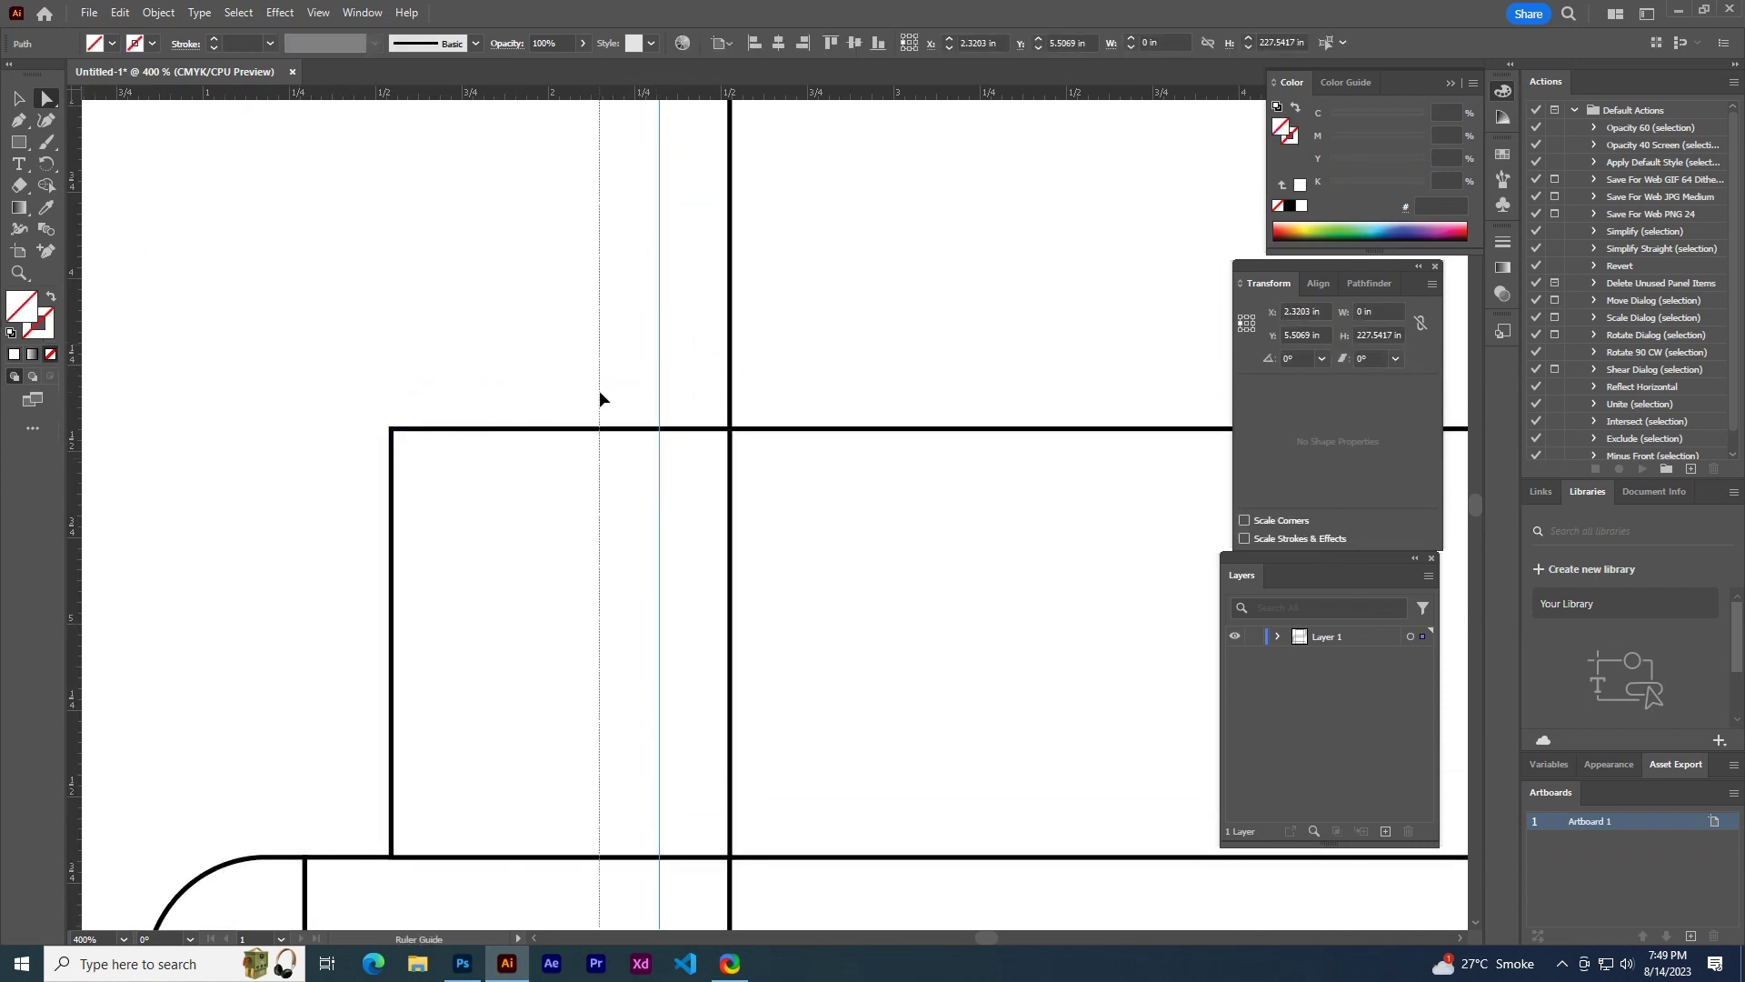
left_click_drag(600, 398, 599, 393)
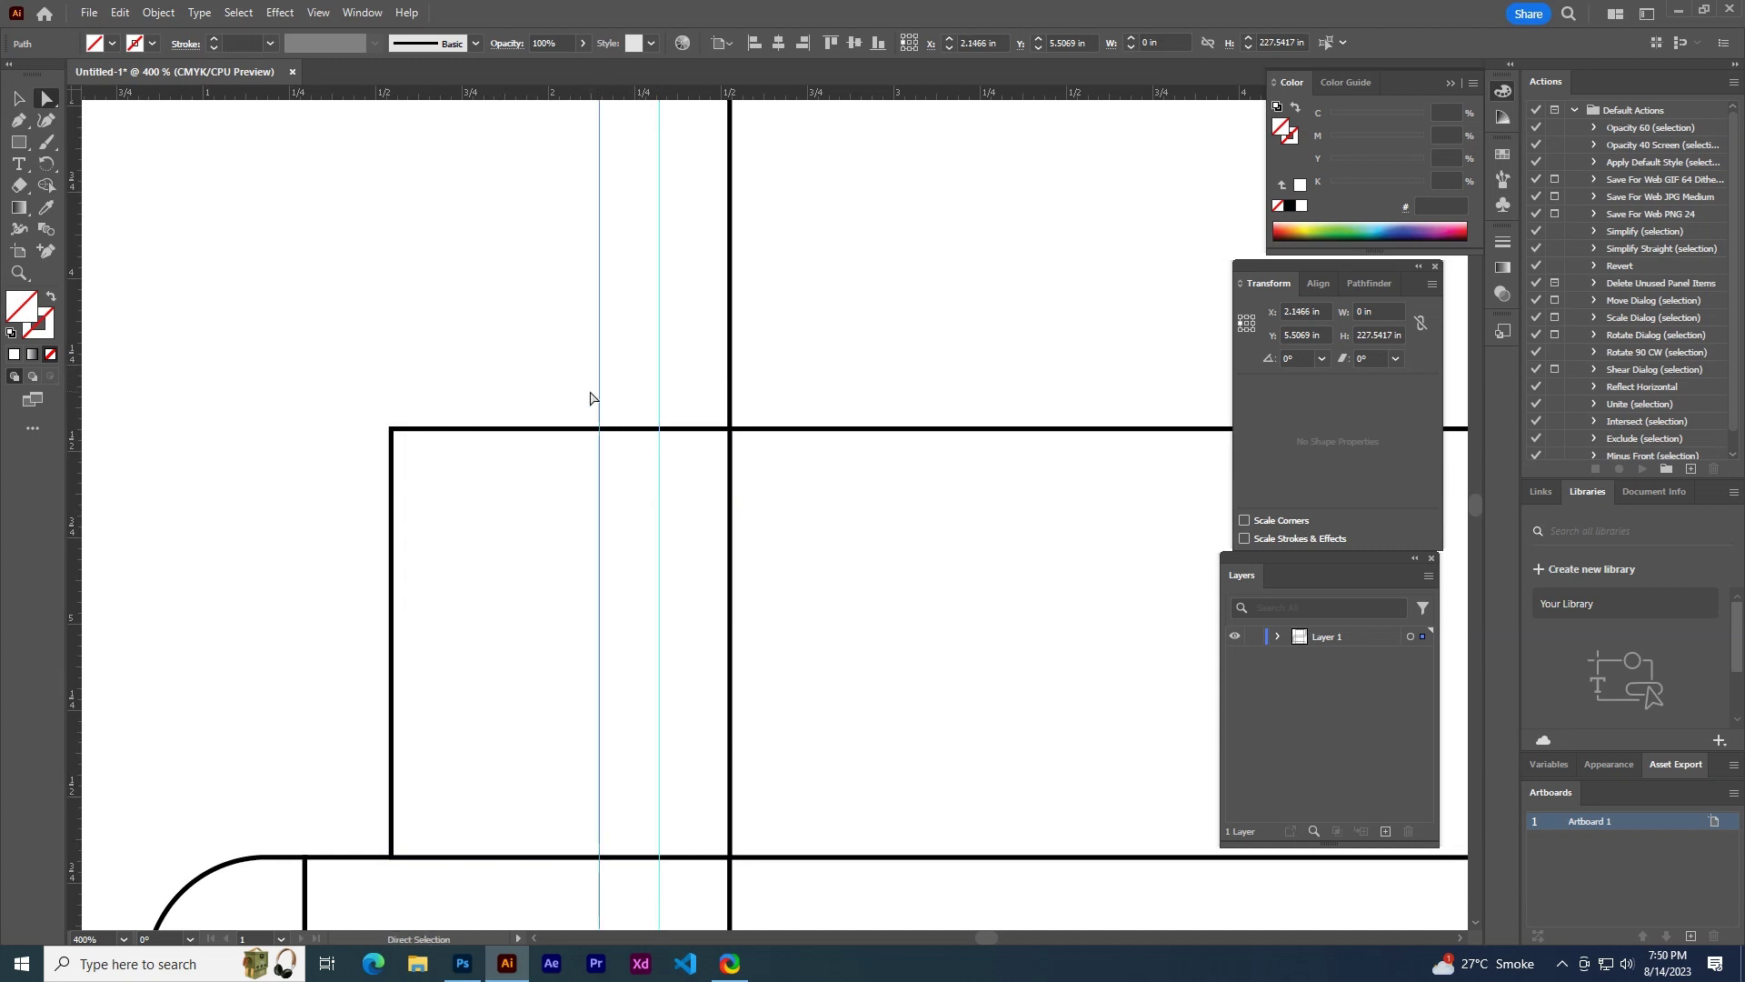
left_click(659, 343)
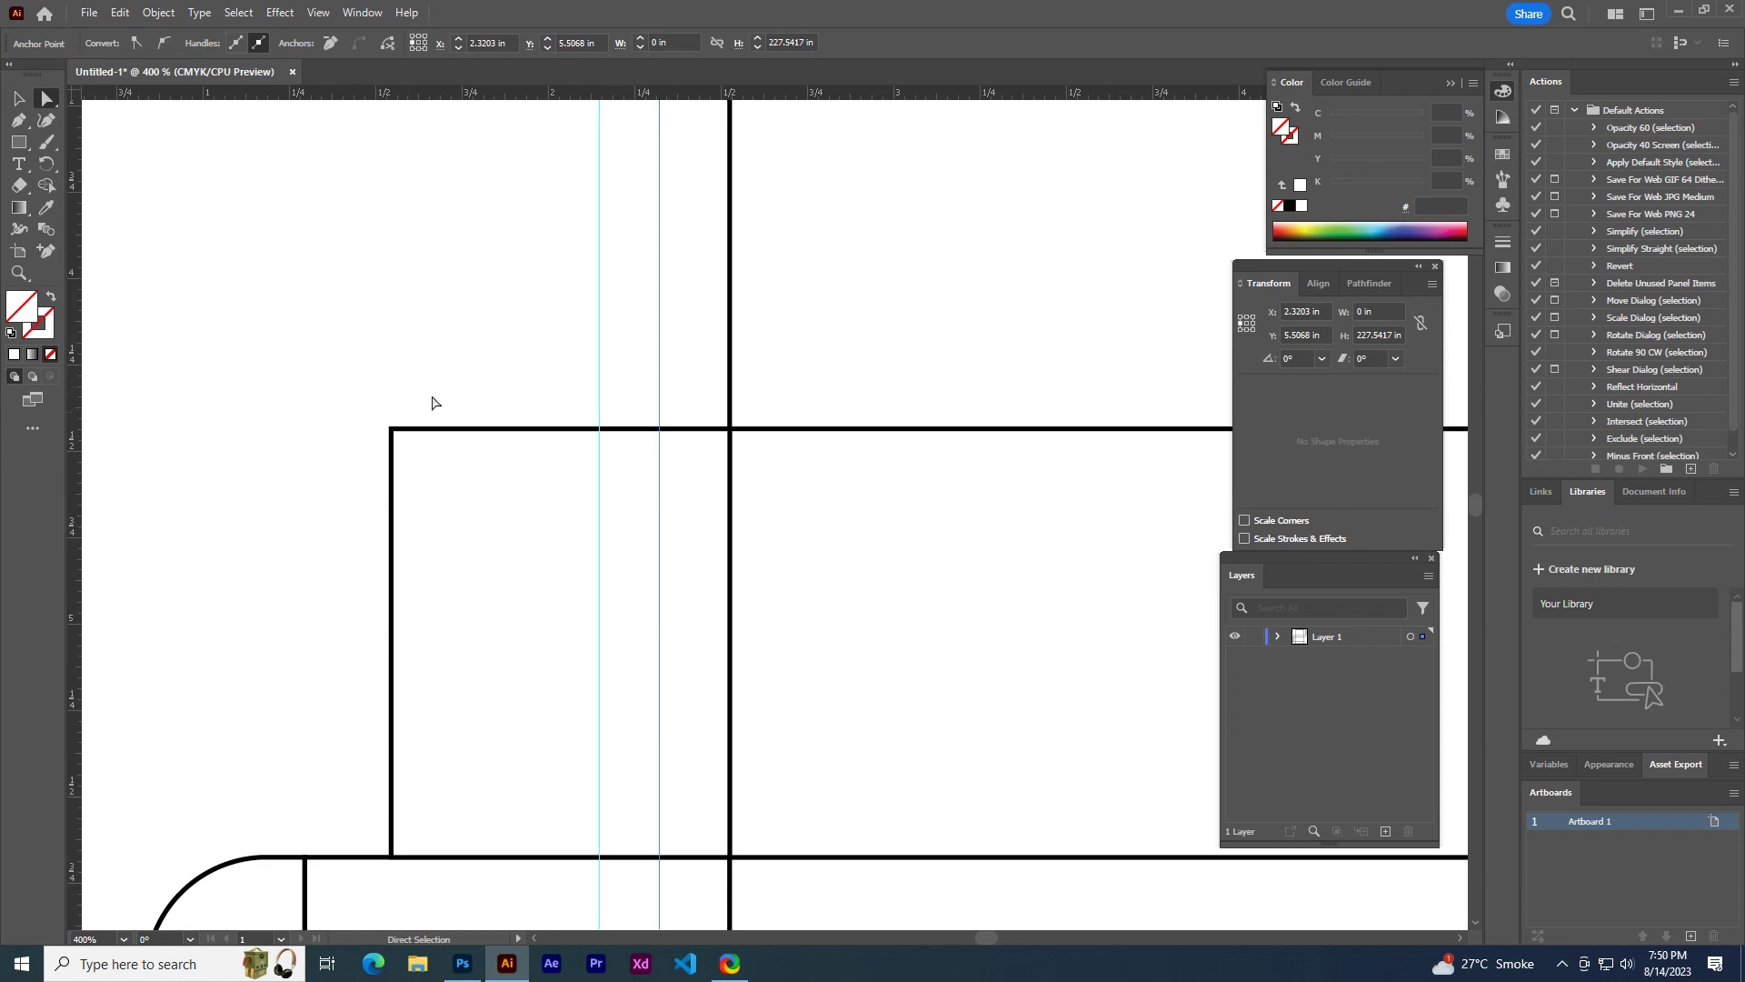
- Add an anchor point on the flap's top edge at the right guide
left_click(41, 258)
scroll(659, 441, "up", 6, "alt")
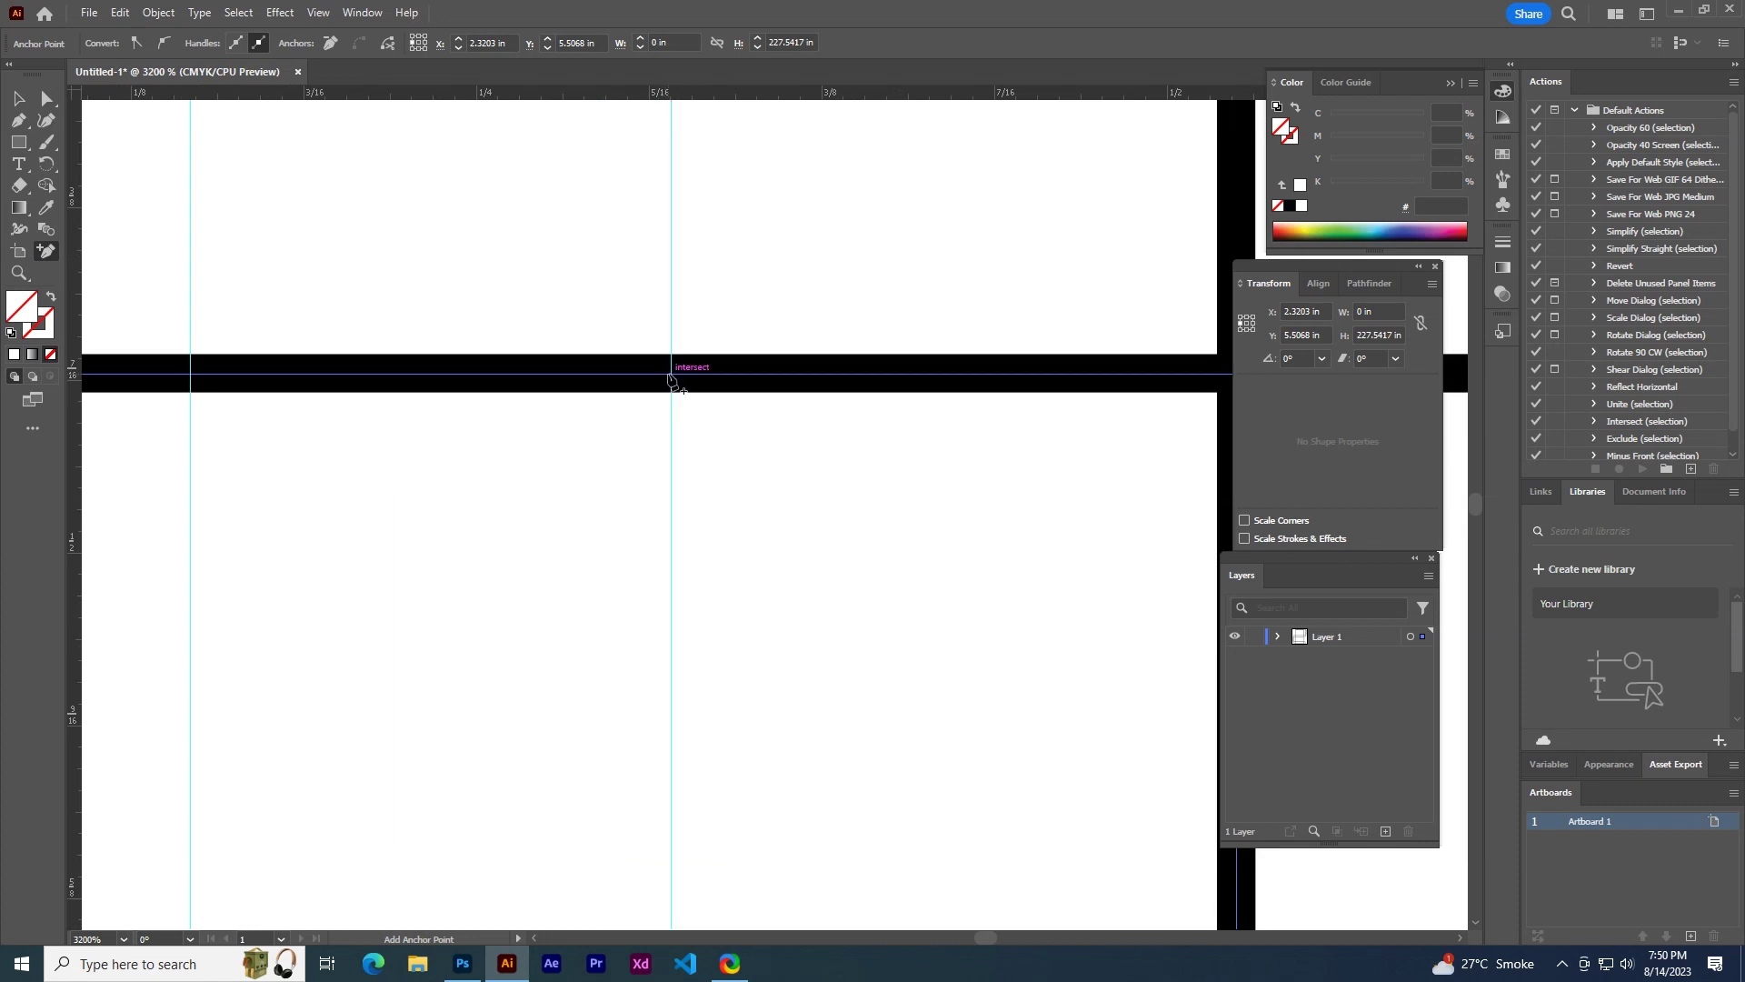
left_click(668, 373)
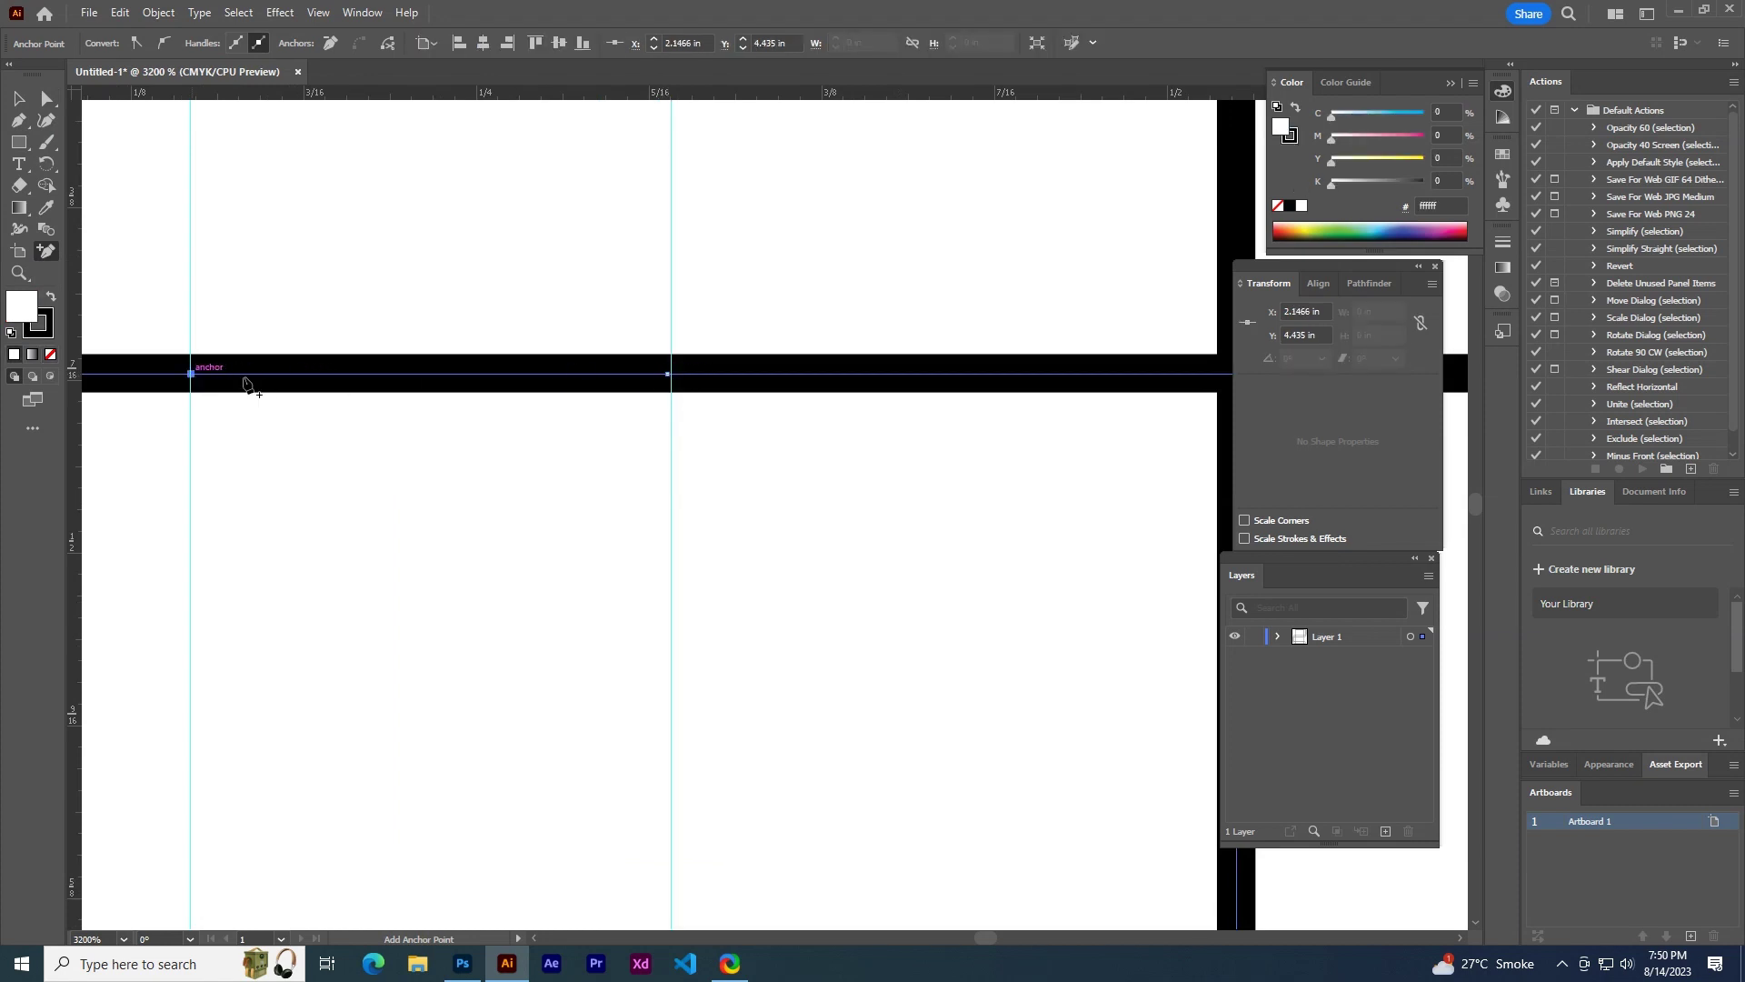
key("space")
left_click_drag(574, 585, 580, 202)
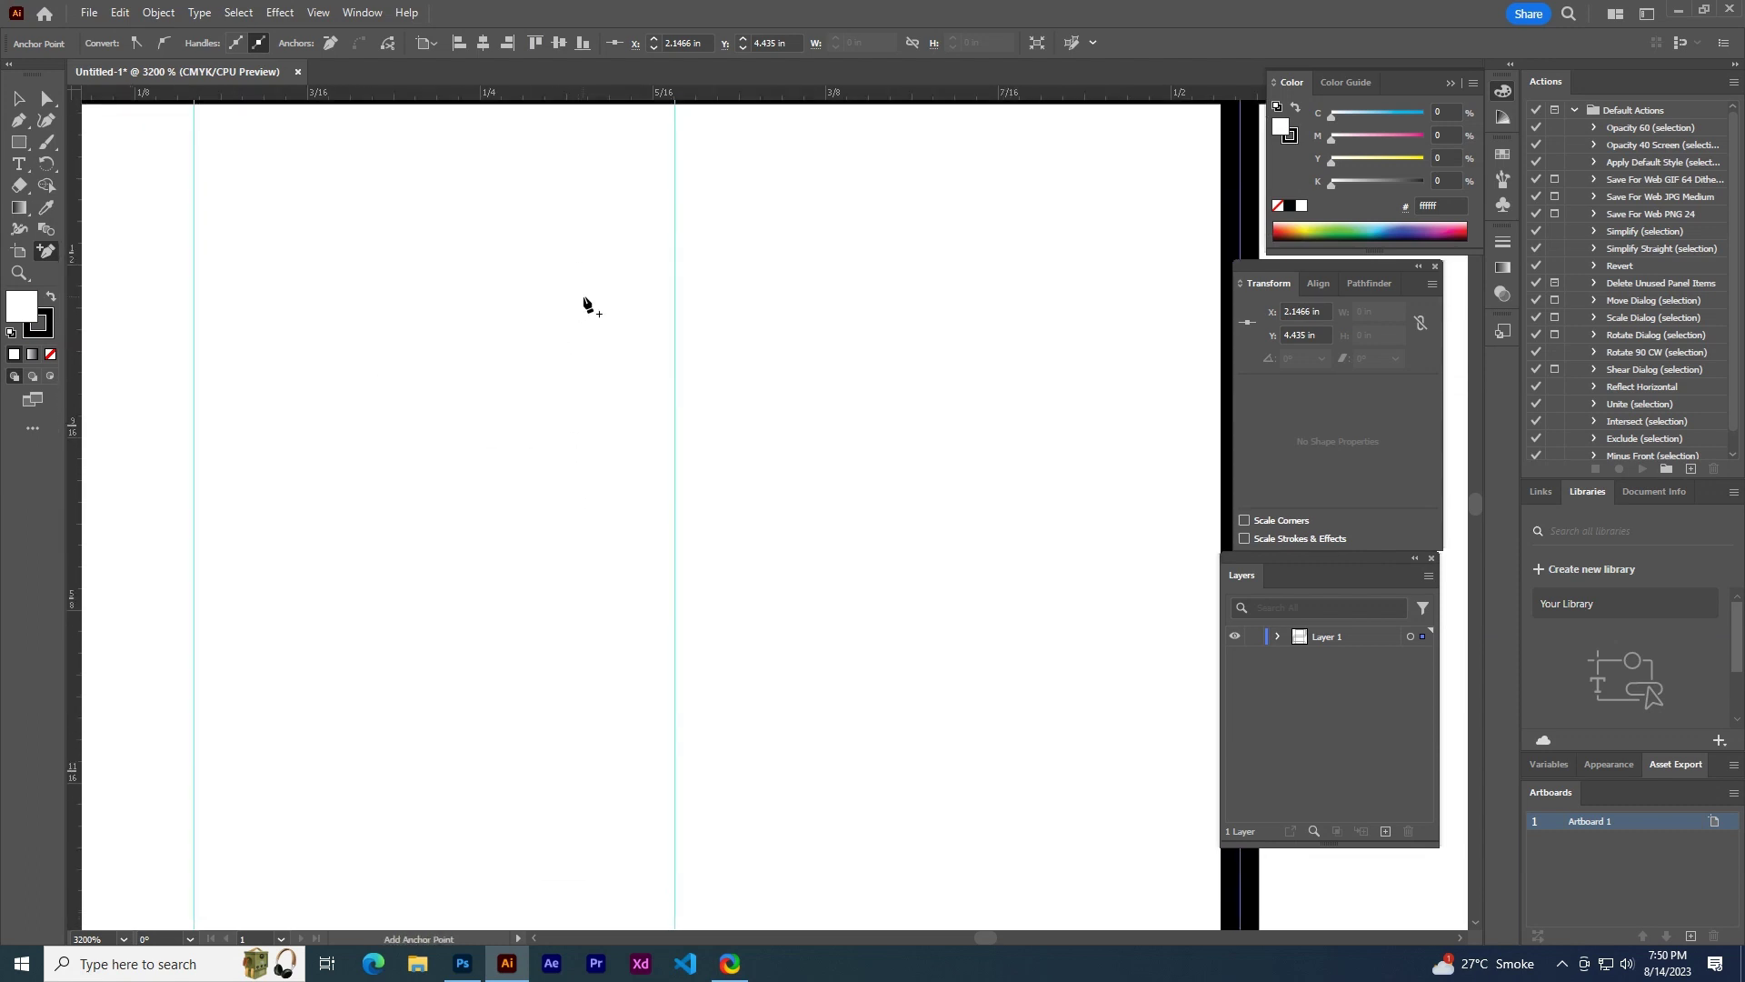
scroll(596, 331, "up", 3)
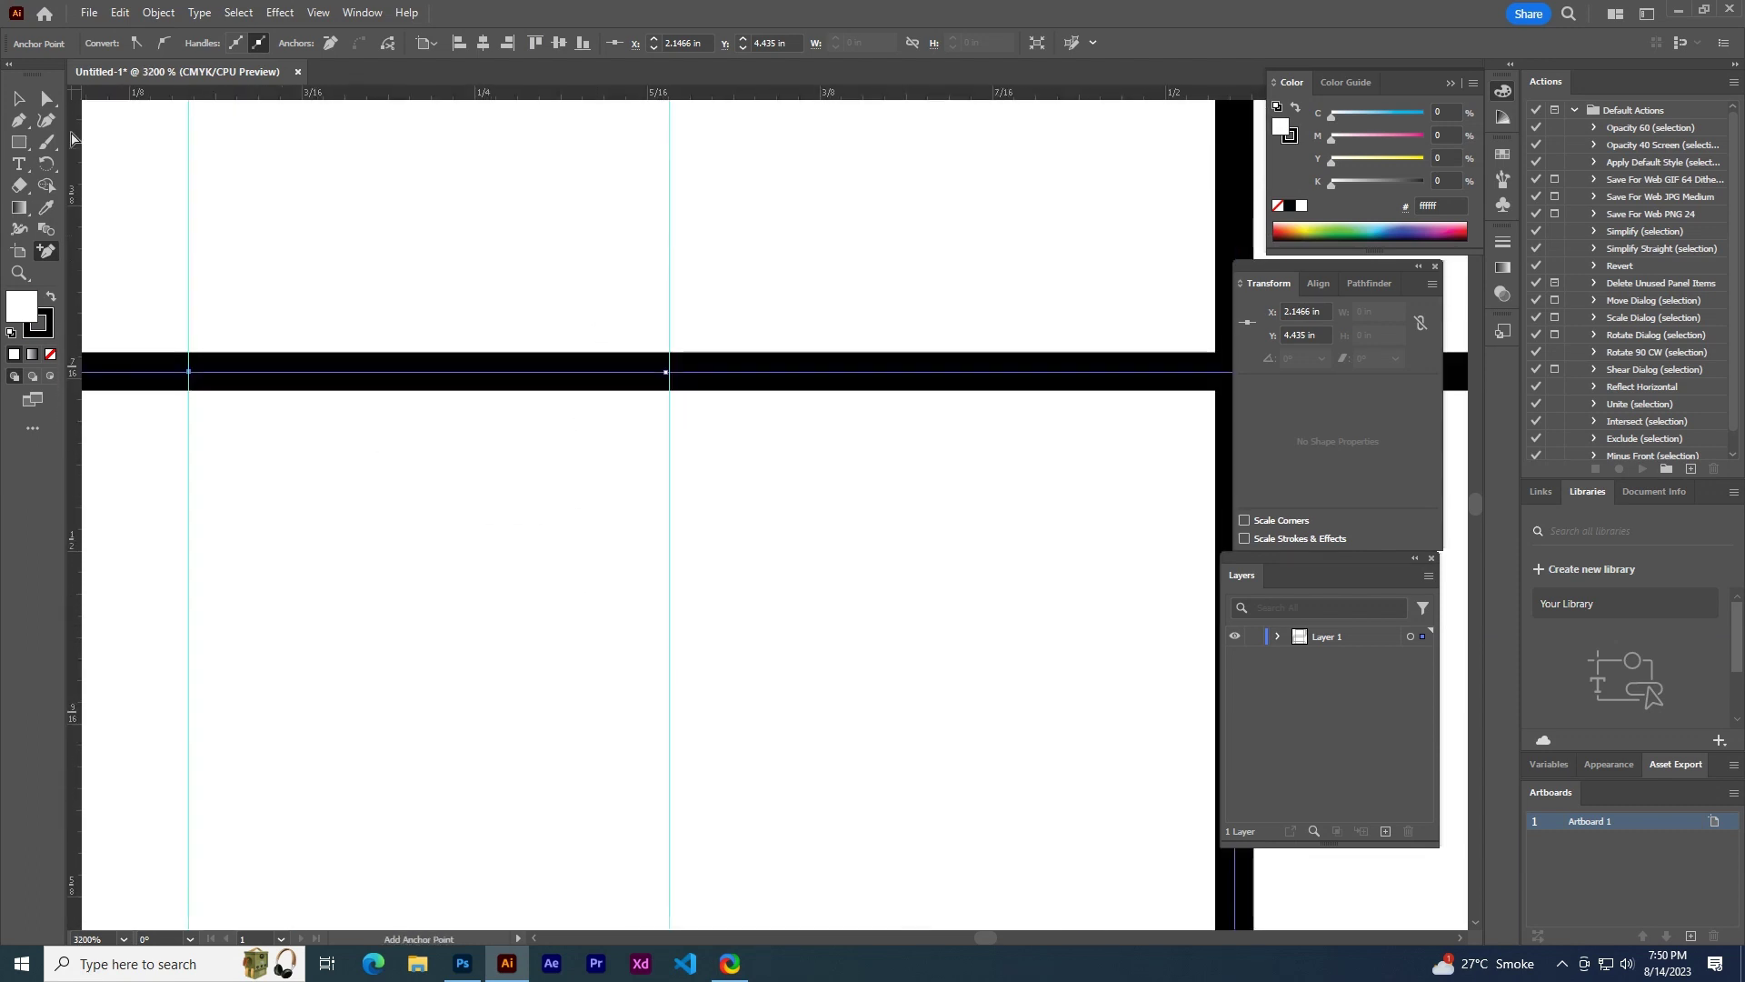
- Drag the new anchor down into a shallow V notch
left_click(47, 98)
left_click_drag(631, 336, 671, 440)
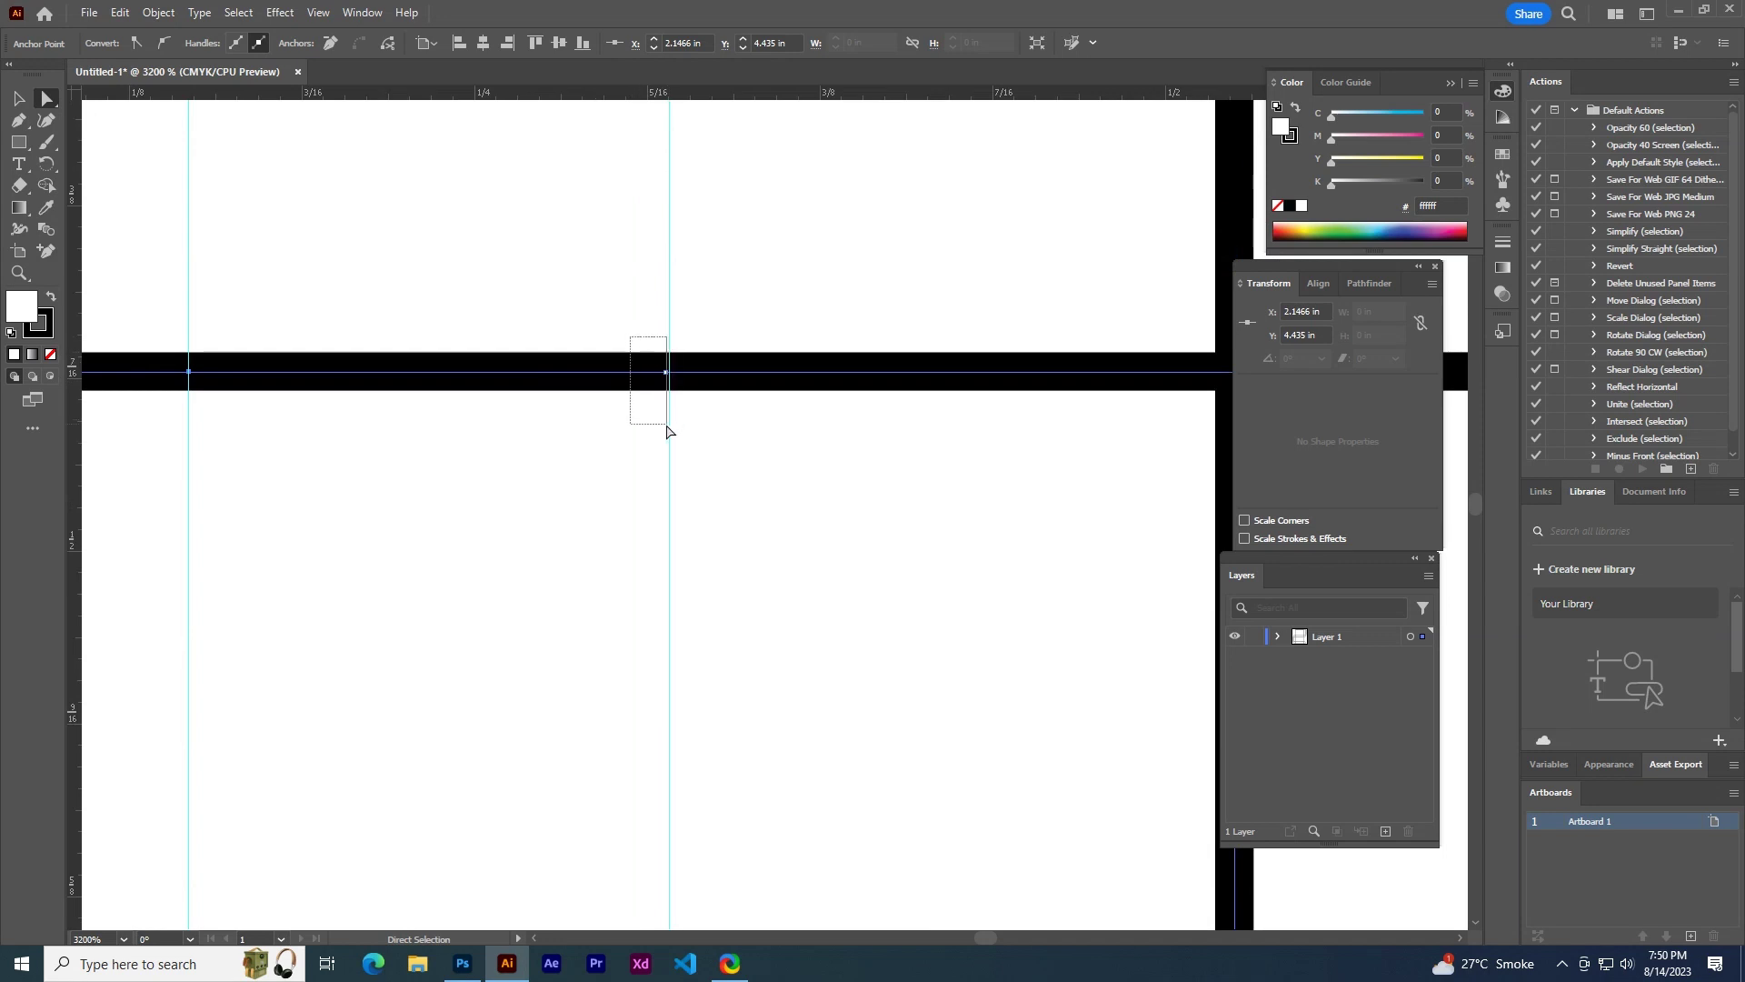
left_click(666, 373)
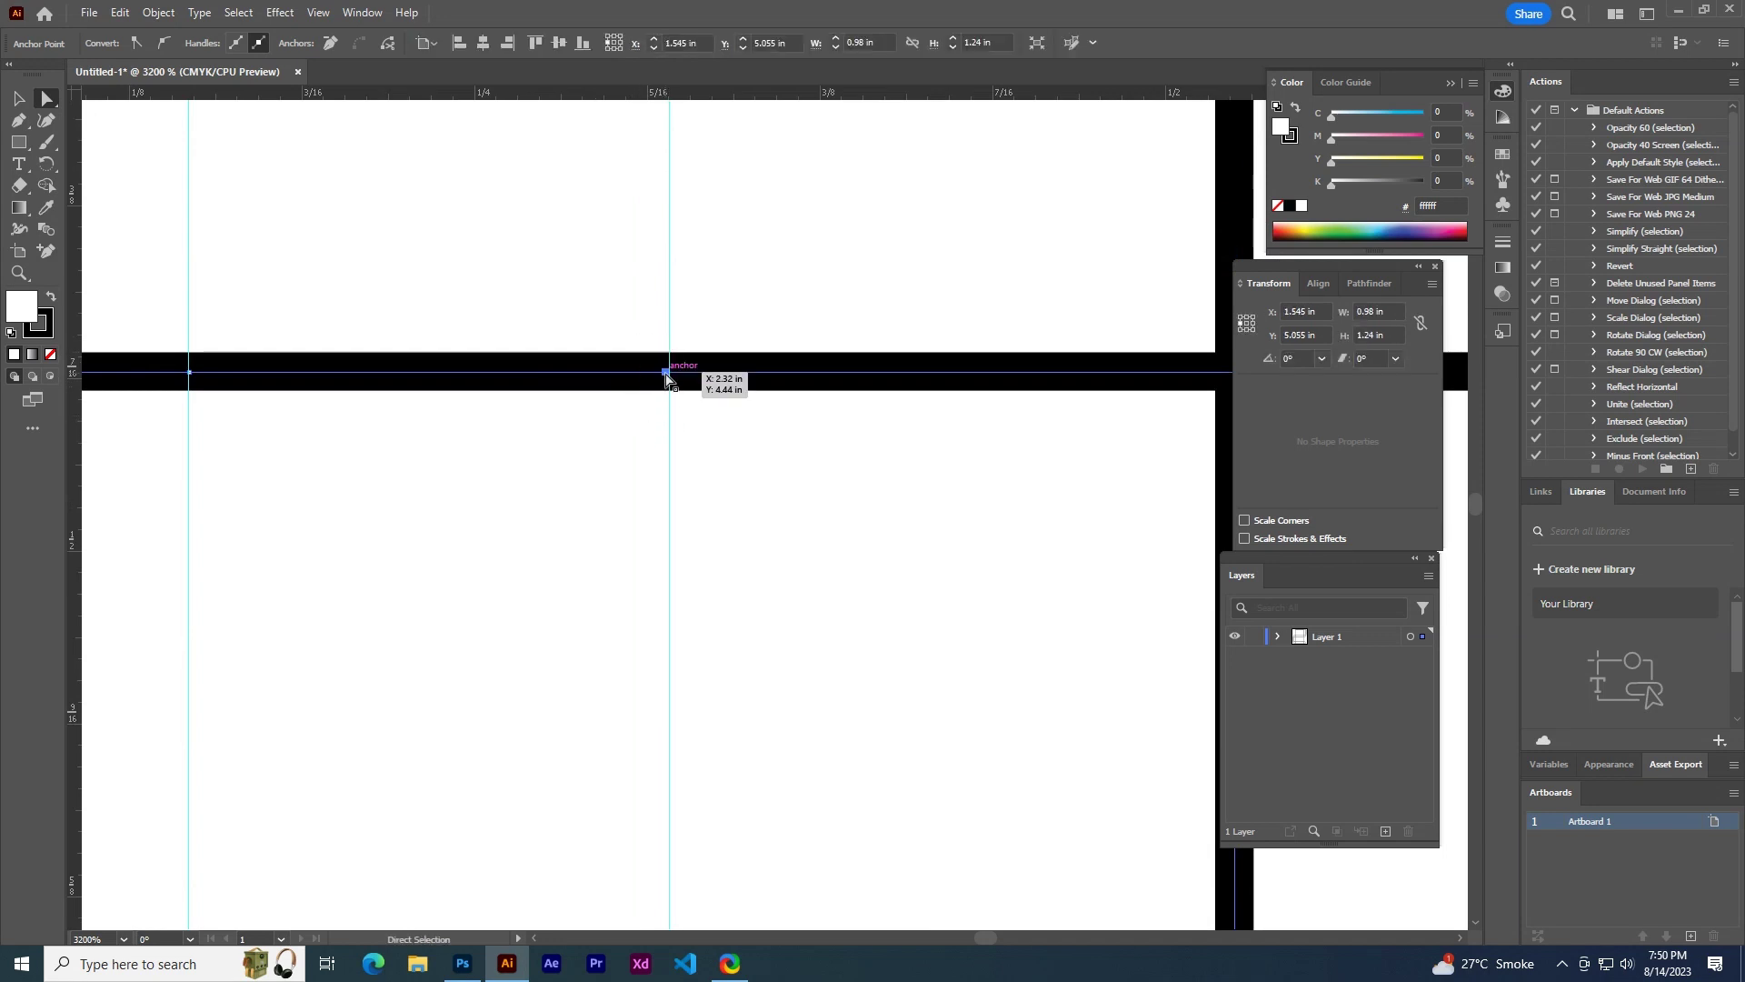
left_click_drag(667, 376, 665, 455)
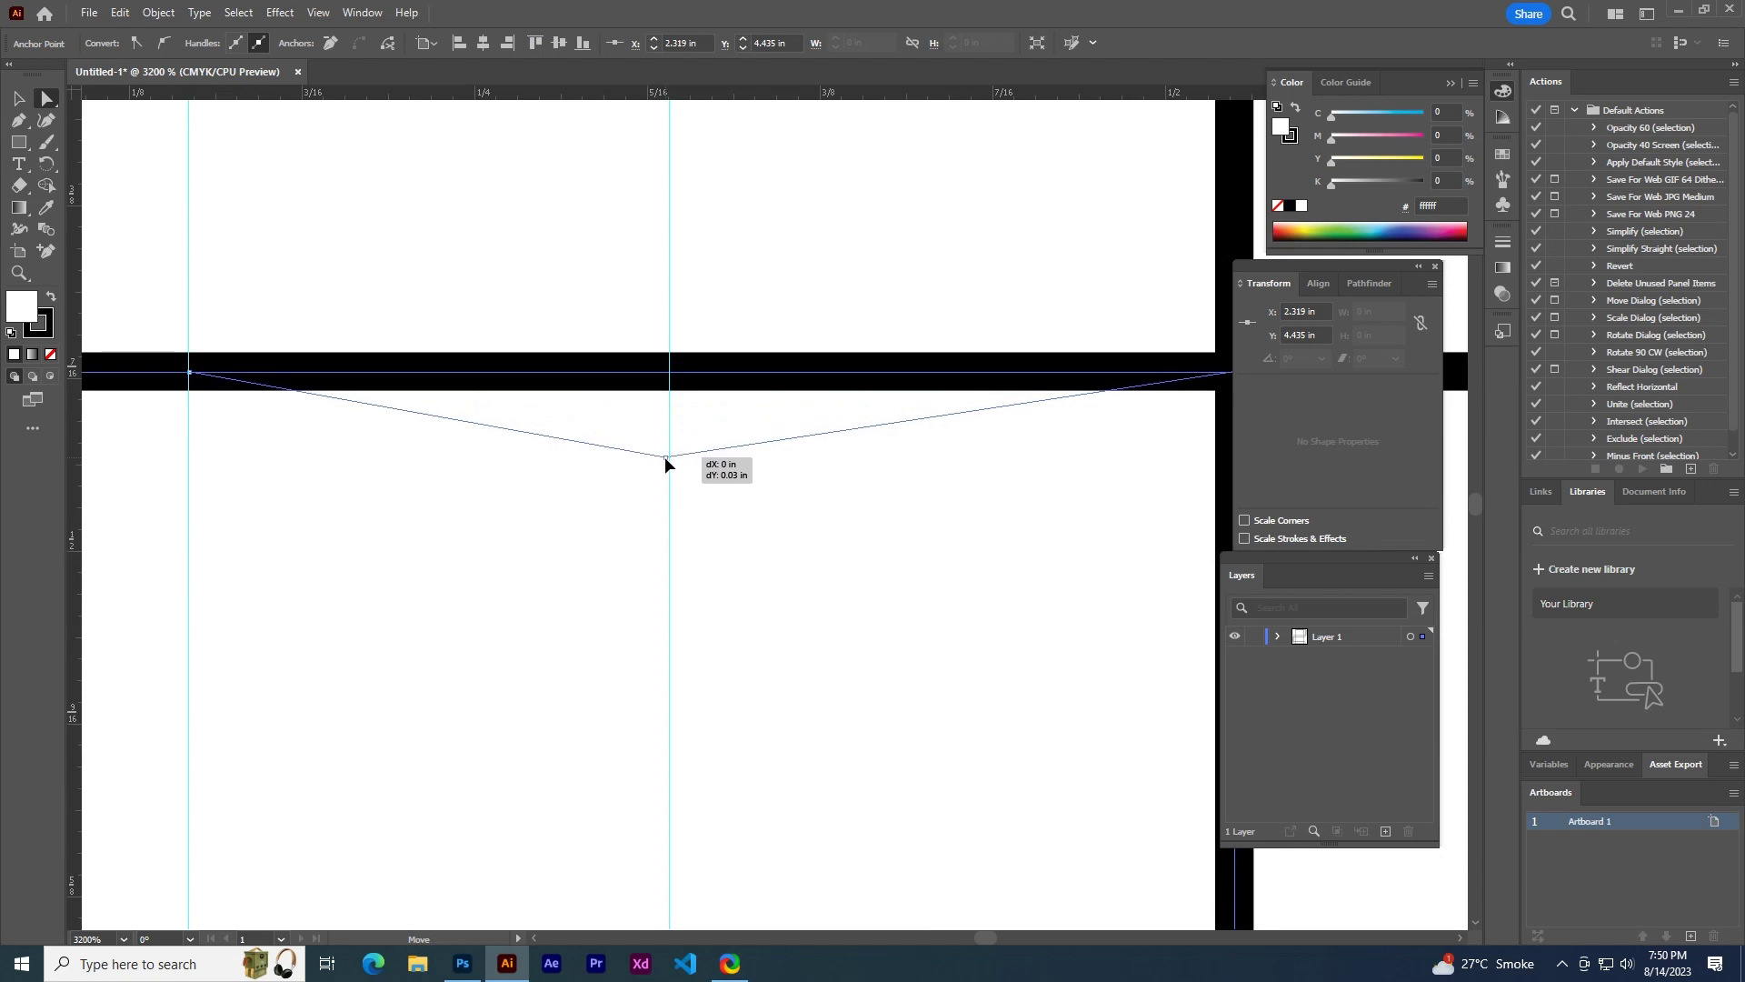
left_click_drag(665, 452, 663, 456)
scroll(641, 339, "down", 2)
scroll(642, 340, "down", 2)
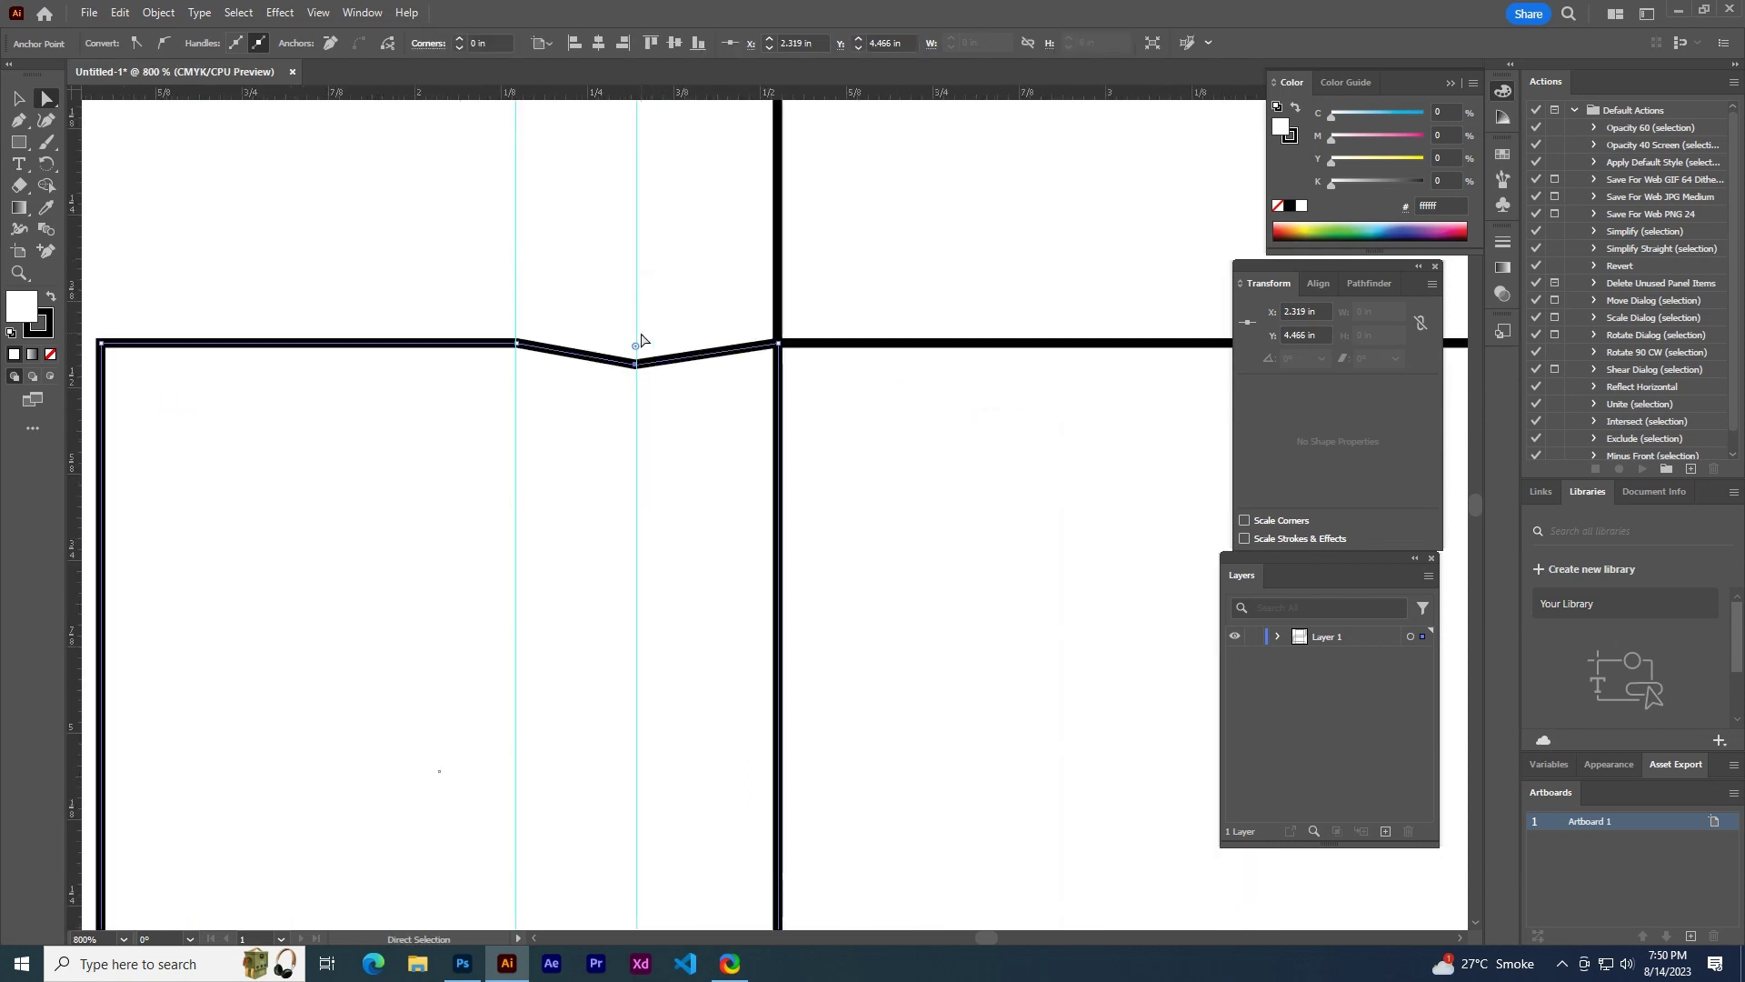
- Lower the notch slightly and pull the left-guide anchor down to match
left_click_drag(636, 363, 636, 378)
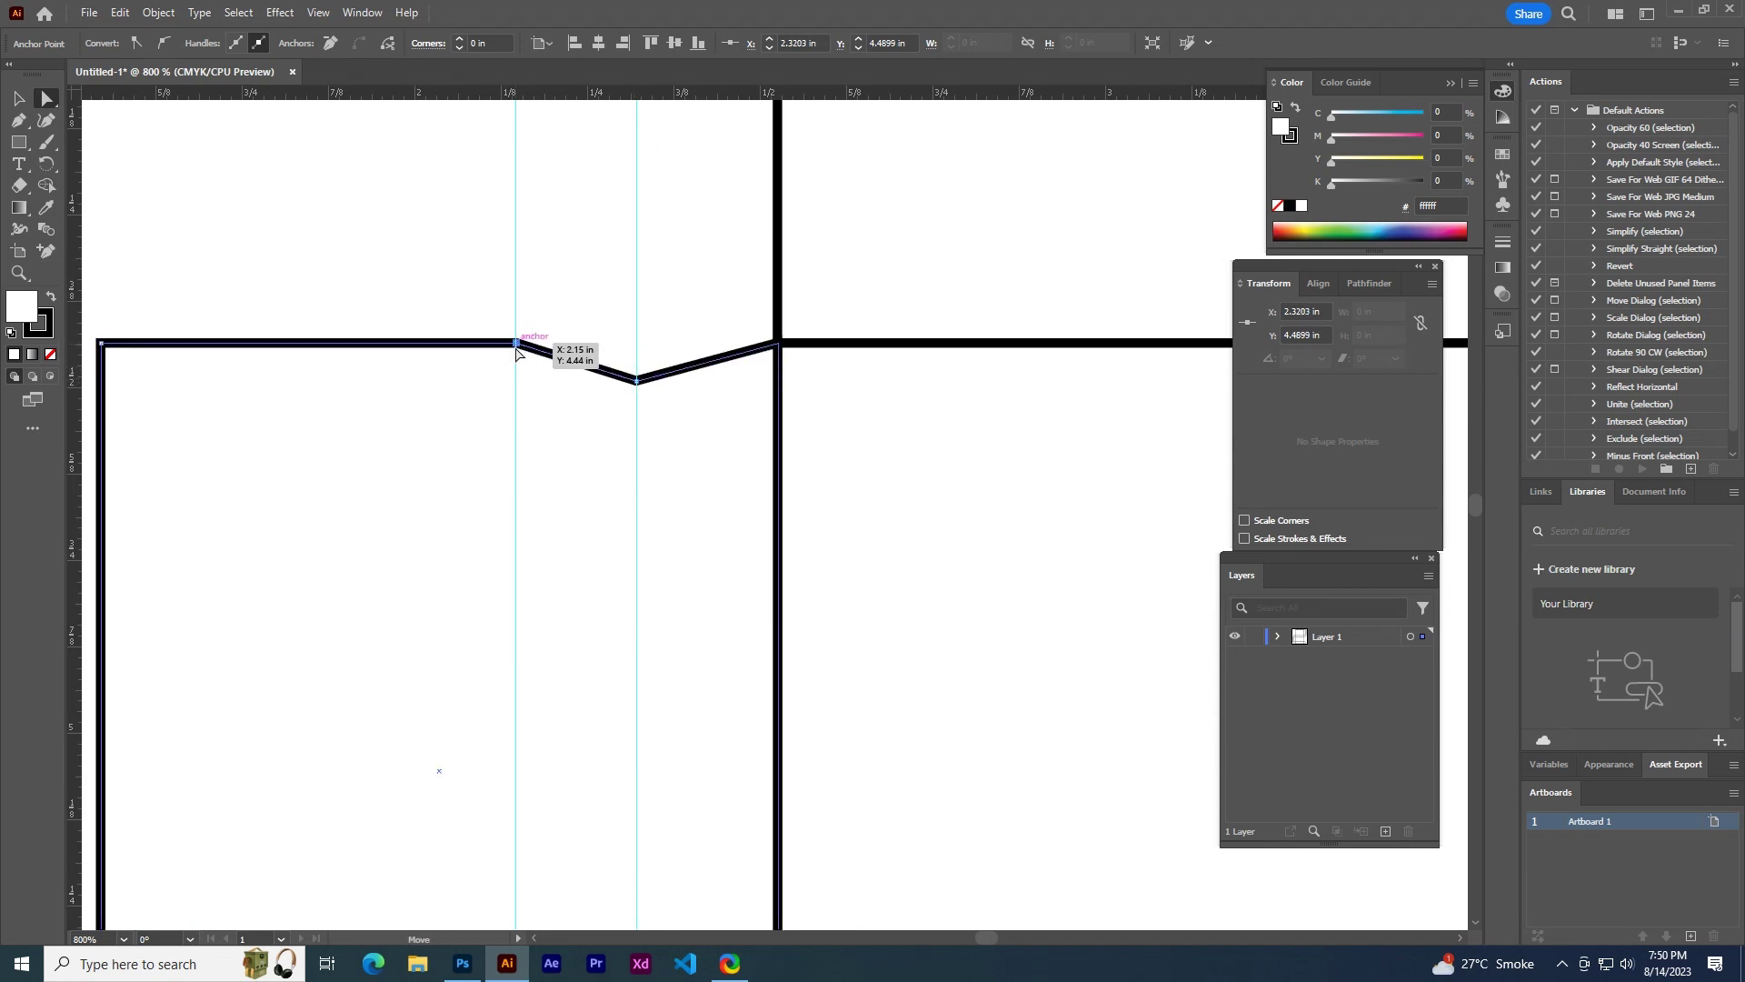
mouse_move(516, 344)
left_mouse_down()
mouse_move(514, 390)
mouse_move(430, 479)
left_mouse_up()
key("ctrl+plus")
key("ctrl+plus")
key("ctrl+plus")
key("ctrl+minus")
key("ctrl+minus")
key("ctrl+minus")
key("ctrl+minus")
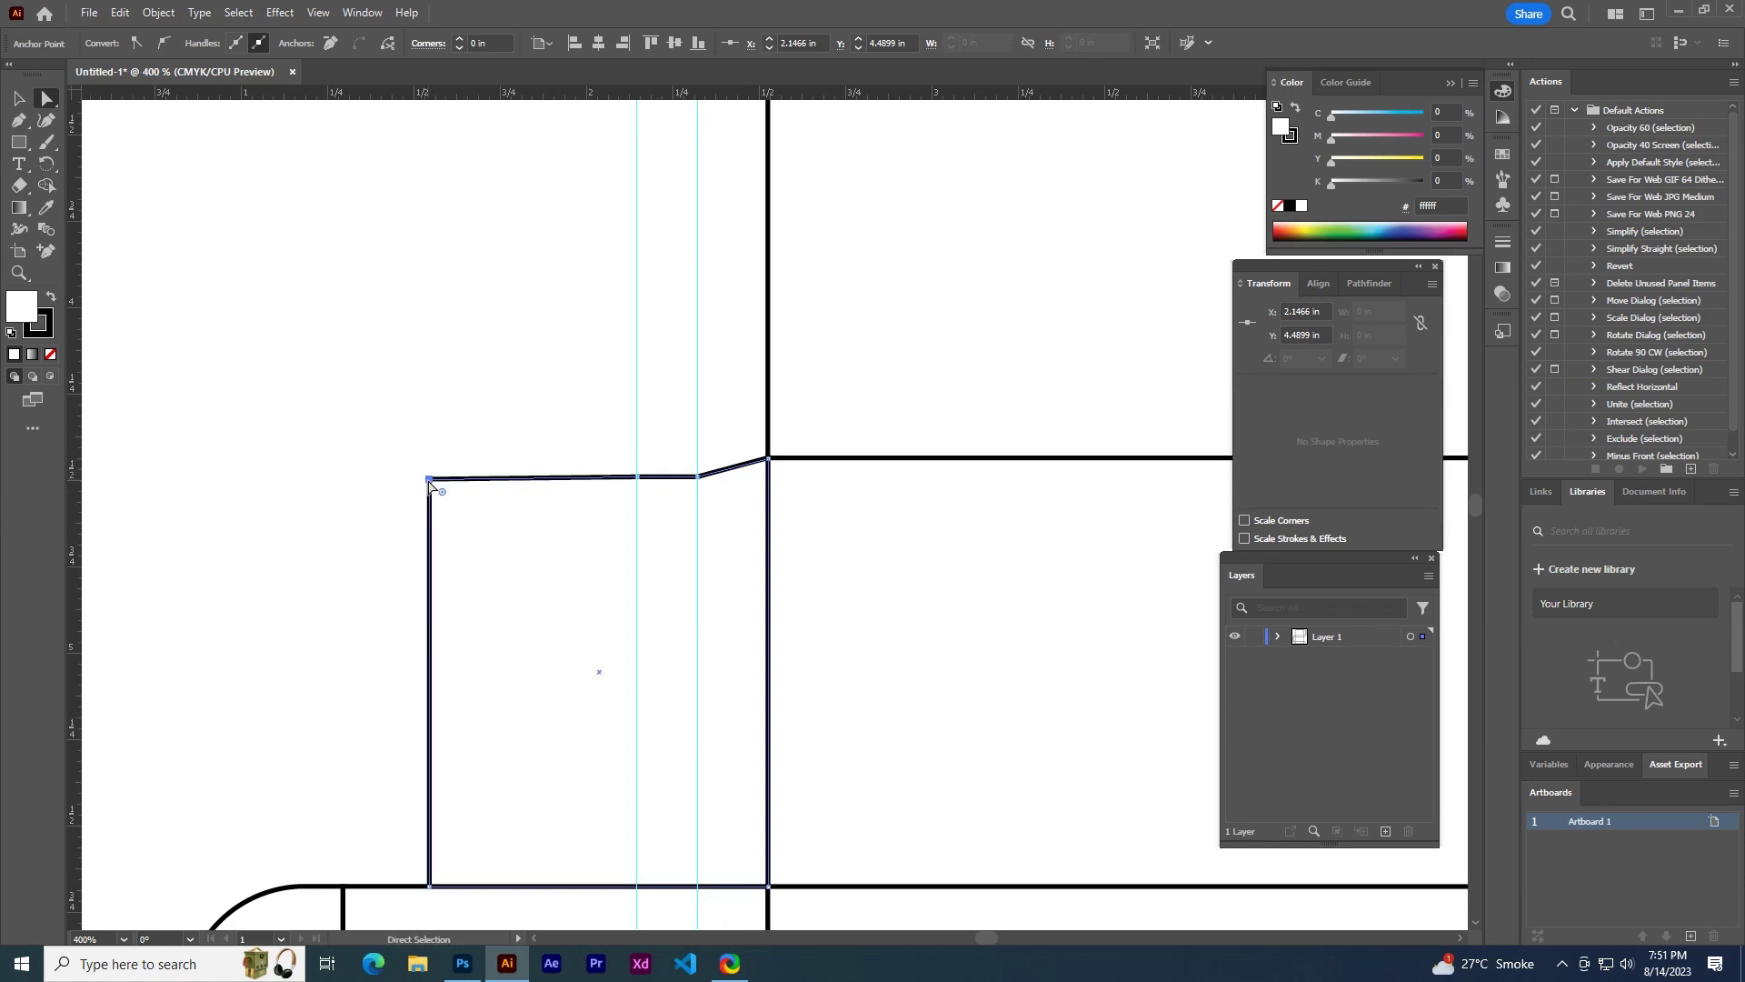
- Level the flap's top-left corner with the notch depth
key("ctrl+plus")
key("ctrl+plus")
left_click_drag(312, 602, 314, 589)
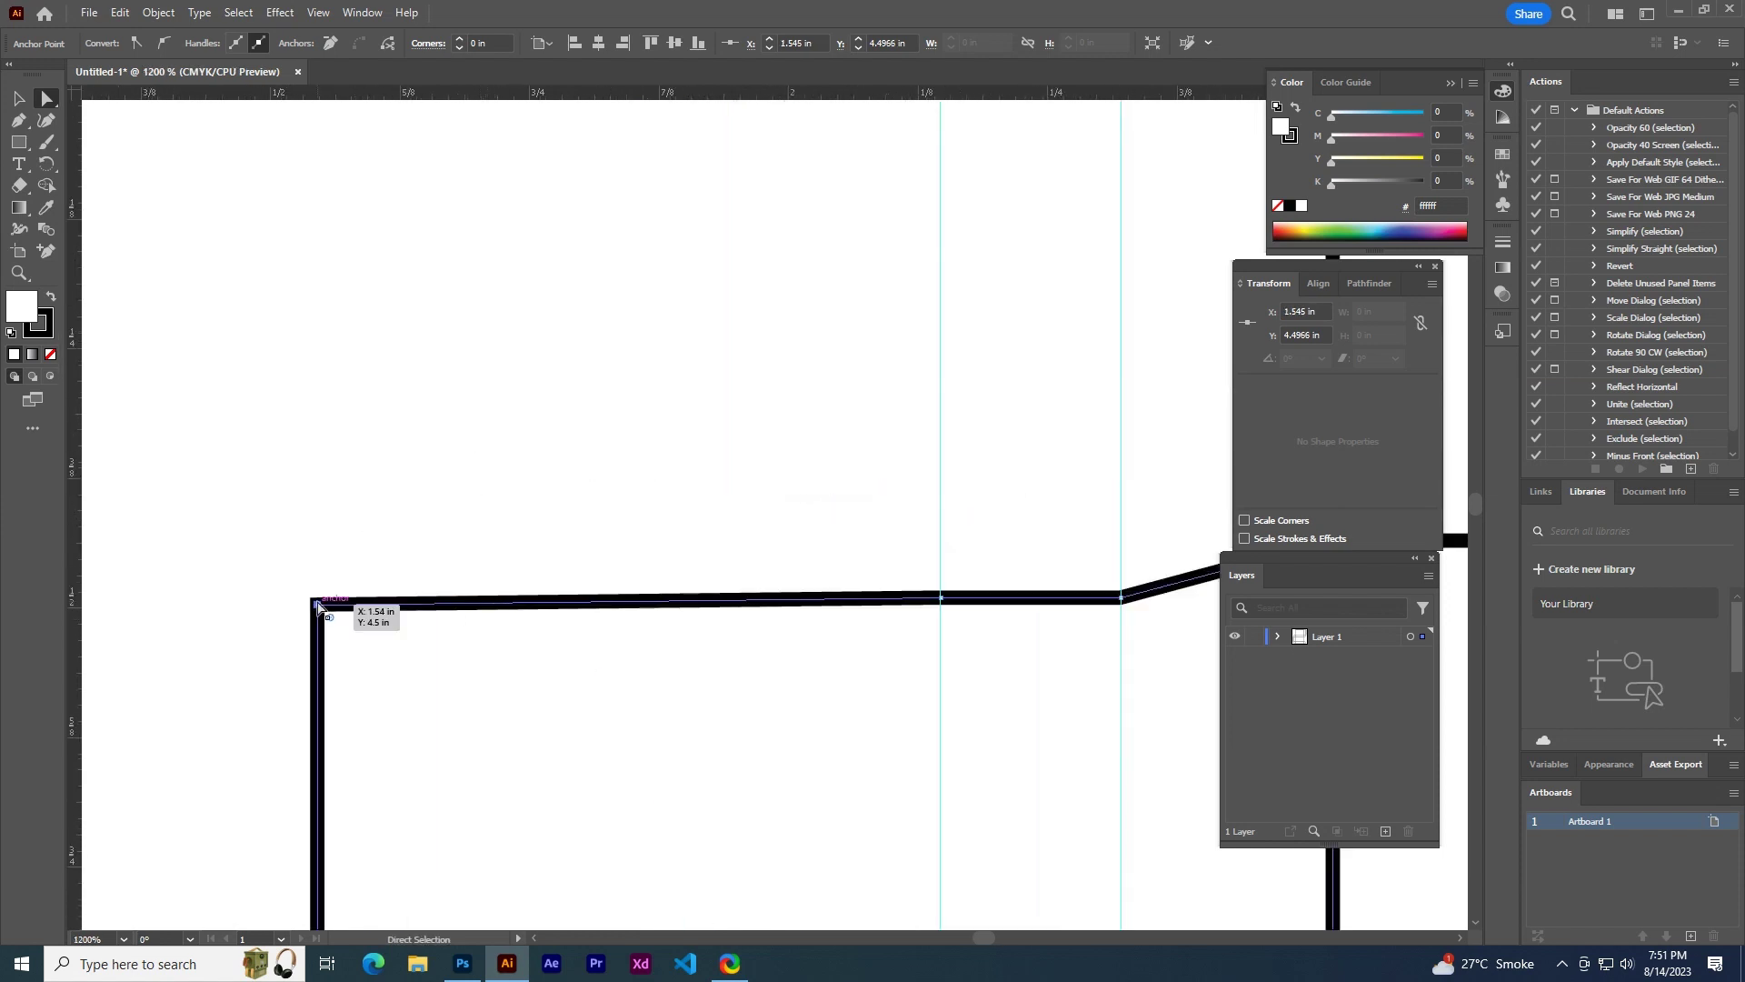
scroll(480, 562, "down", 1)
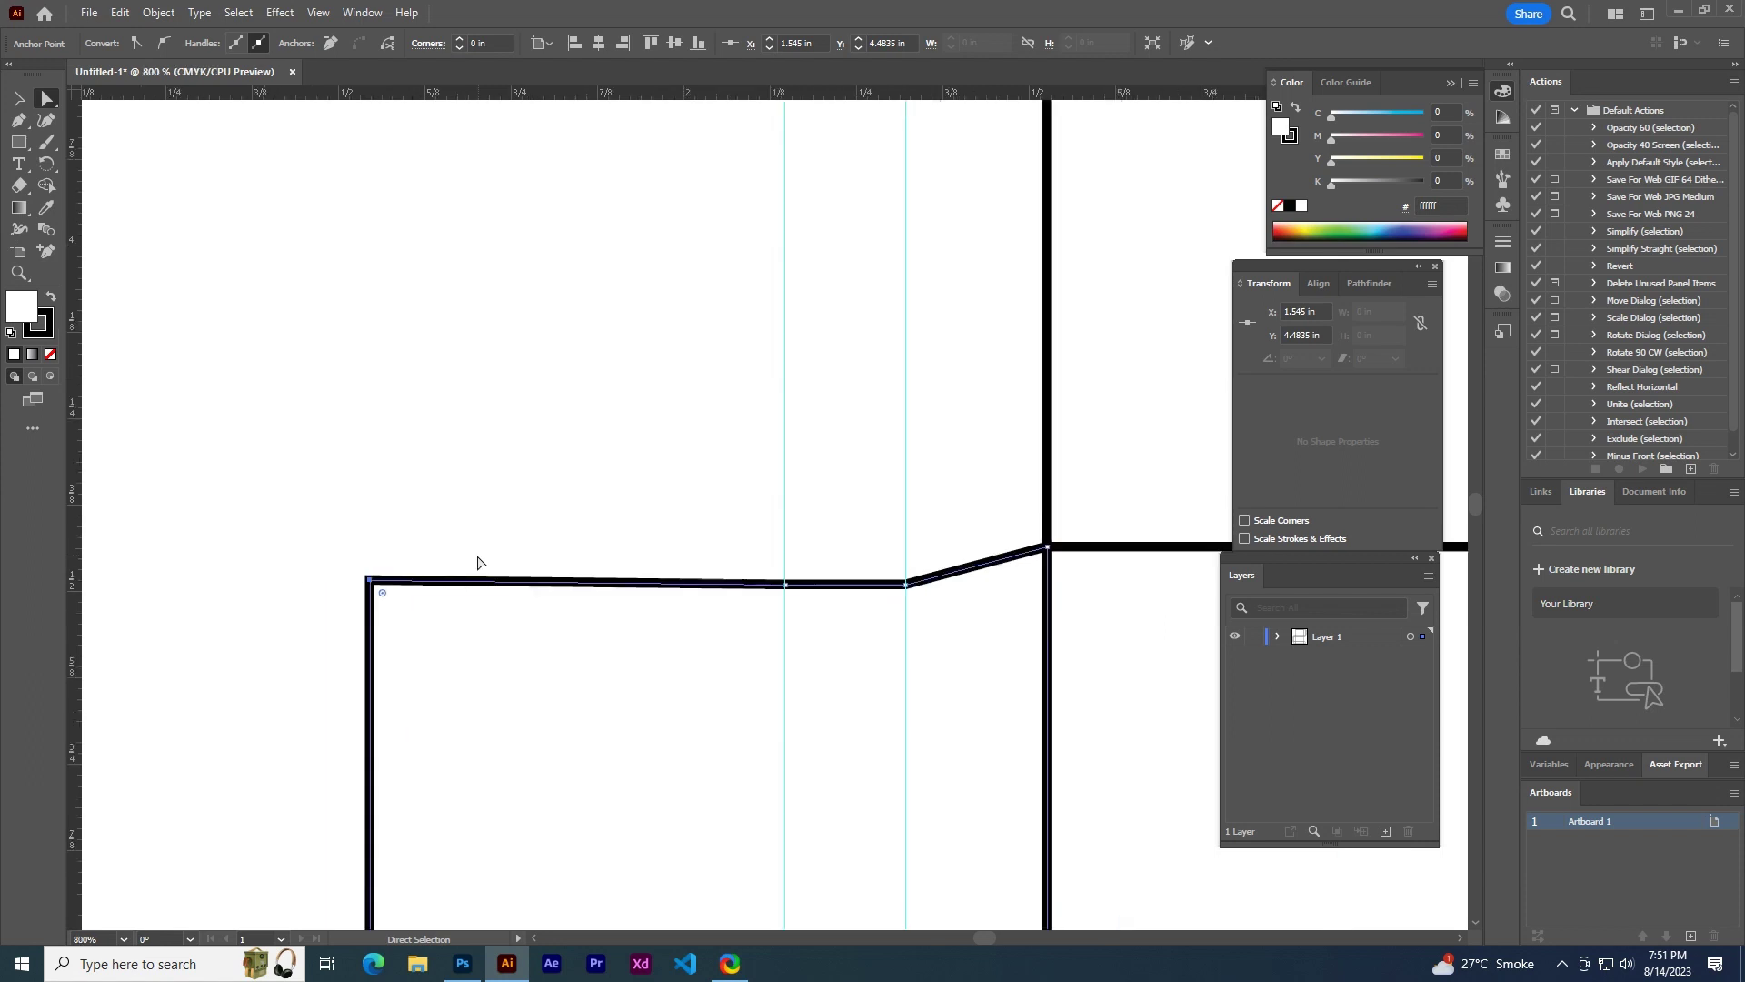
left_click_drag(365, 588, 366, 594)
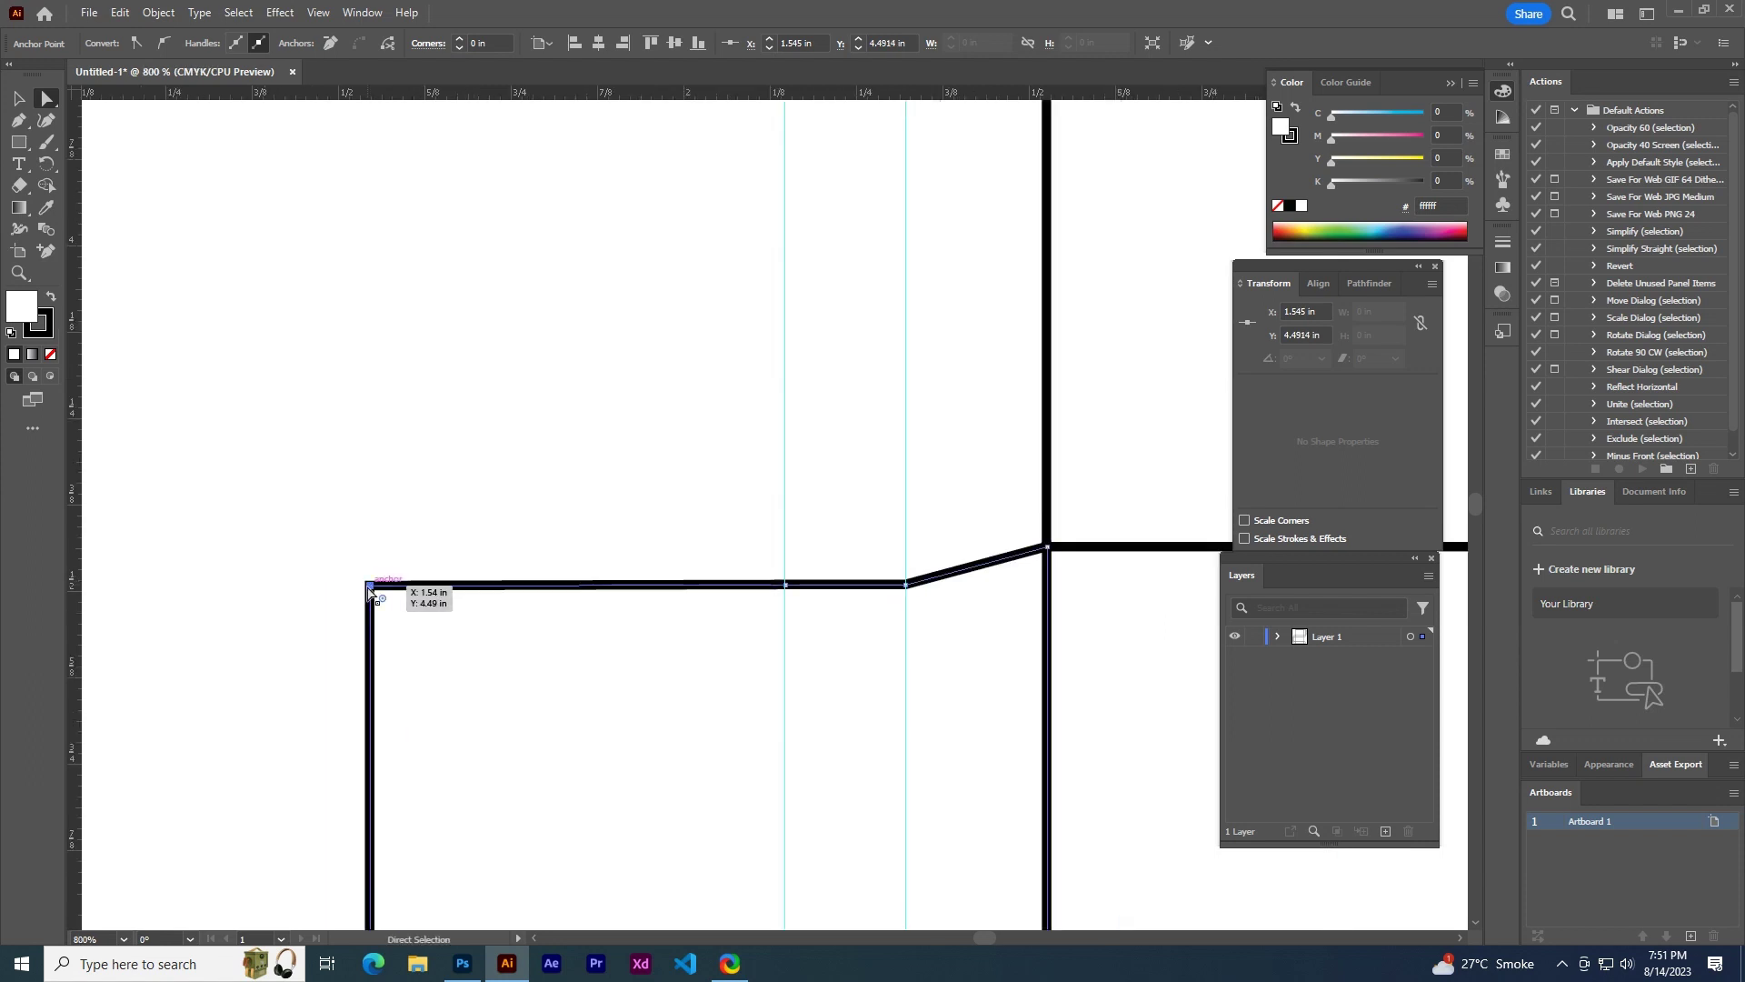
scroll(499, 556, "down", 1)
scroll(627, 810, "down", 1)
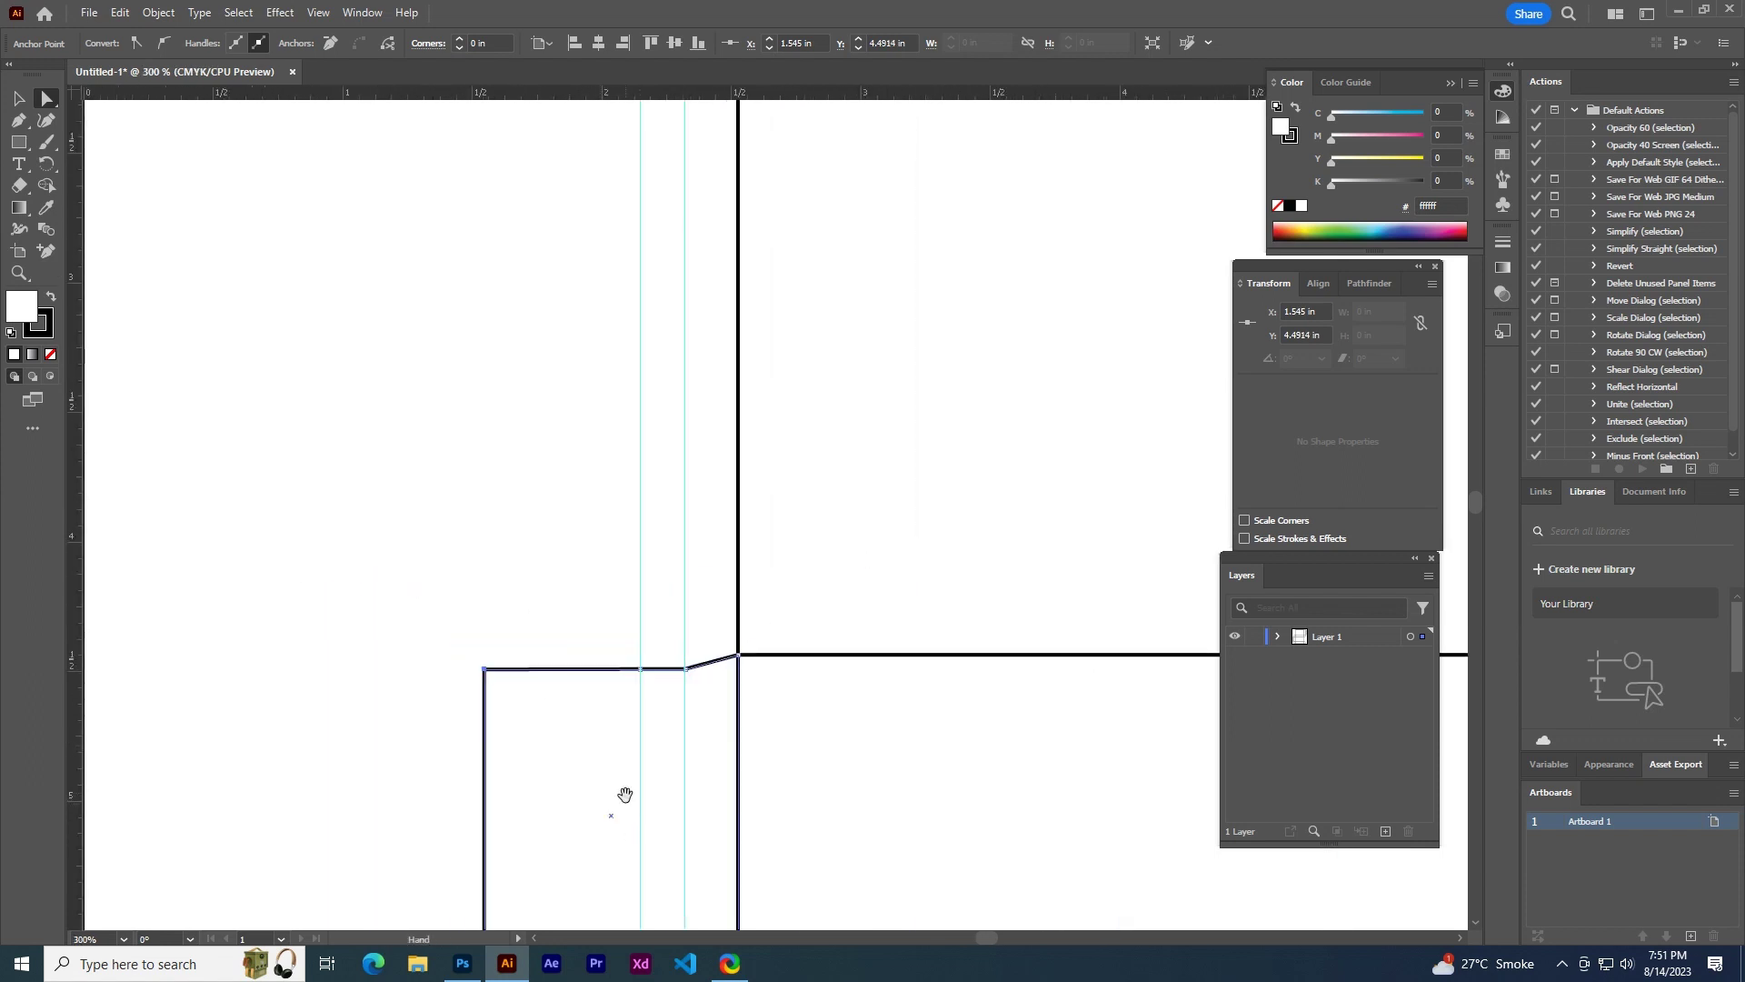
scroll(624, 791, "down", 1)
left_click_drag(623, 792, 568, 499)
- Add an anchor at the right guide on the left flap's edge and pull it up into a peak
scroll(701, 700, "up", 4)
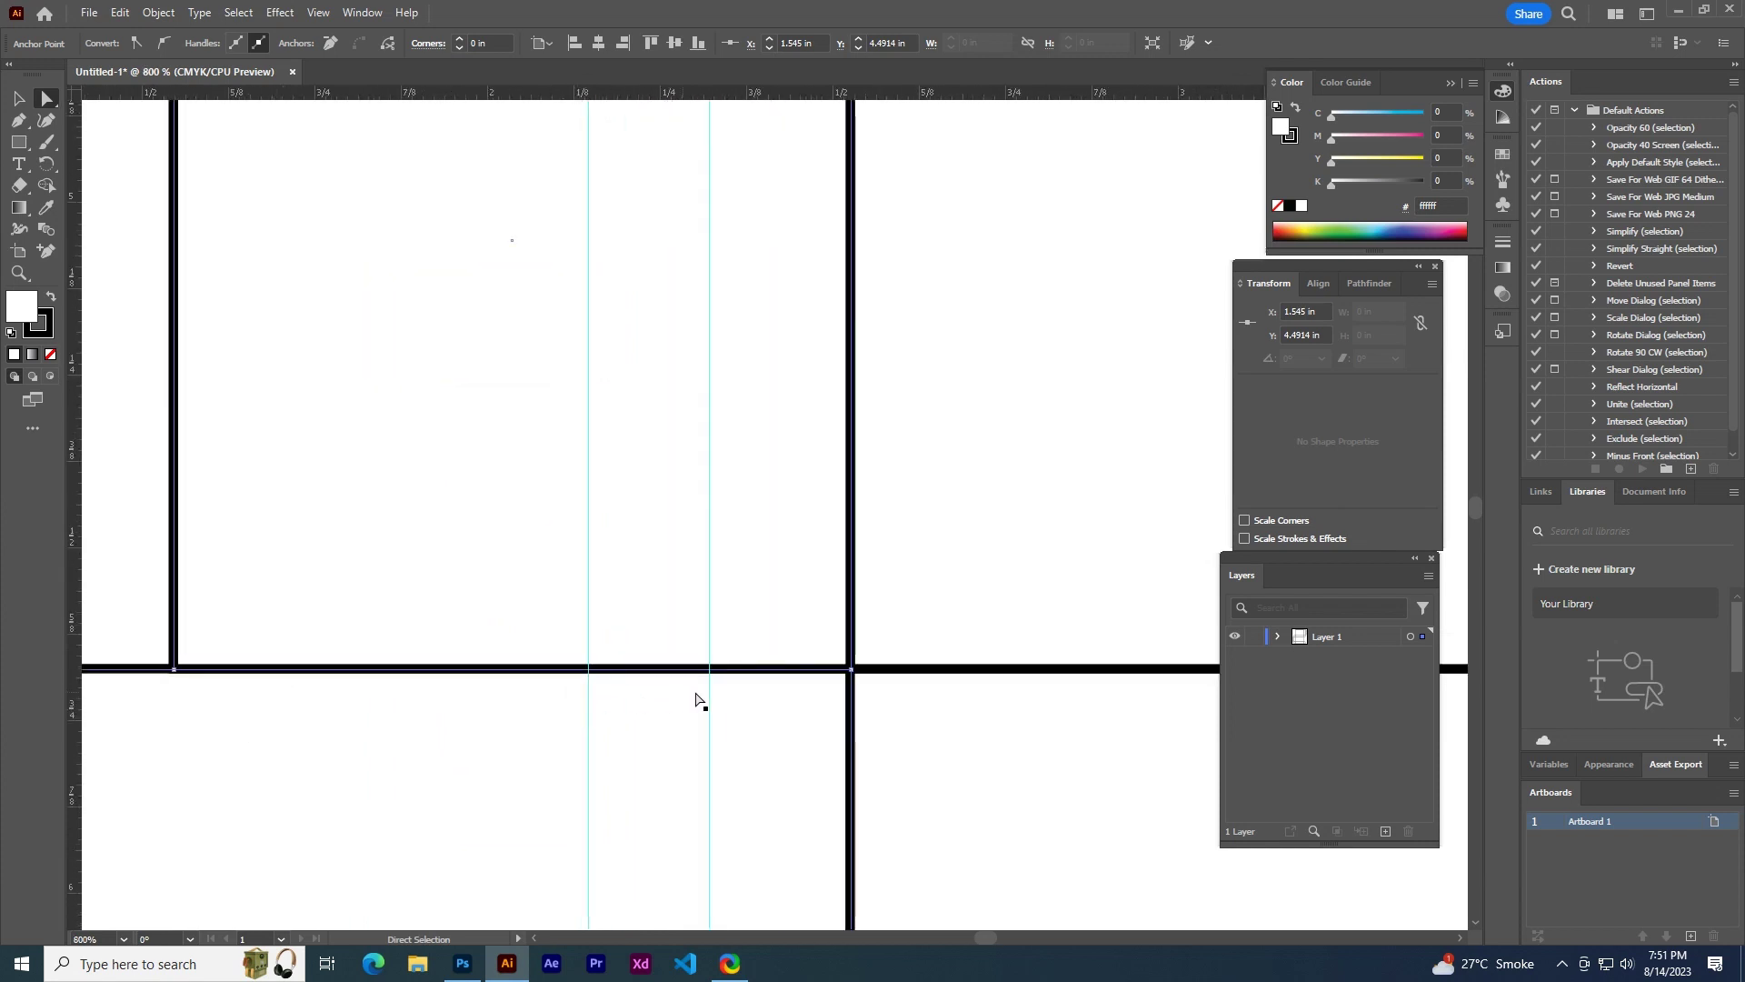
scroll(714, 696, "up", 1)
scroll(695, 705, "up", 1)
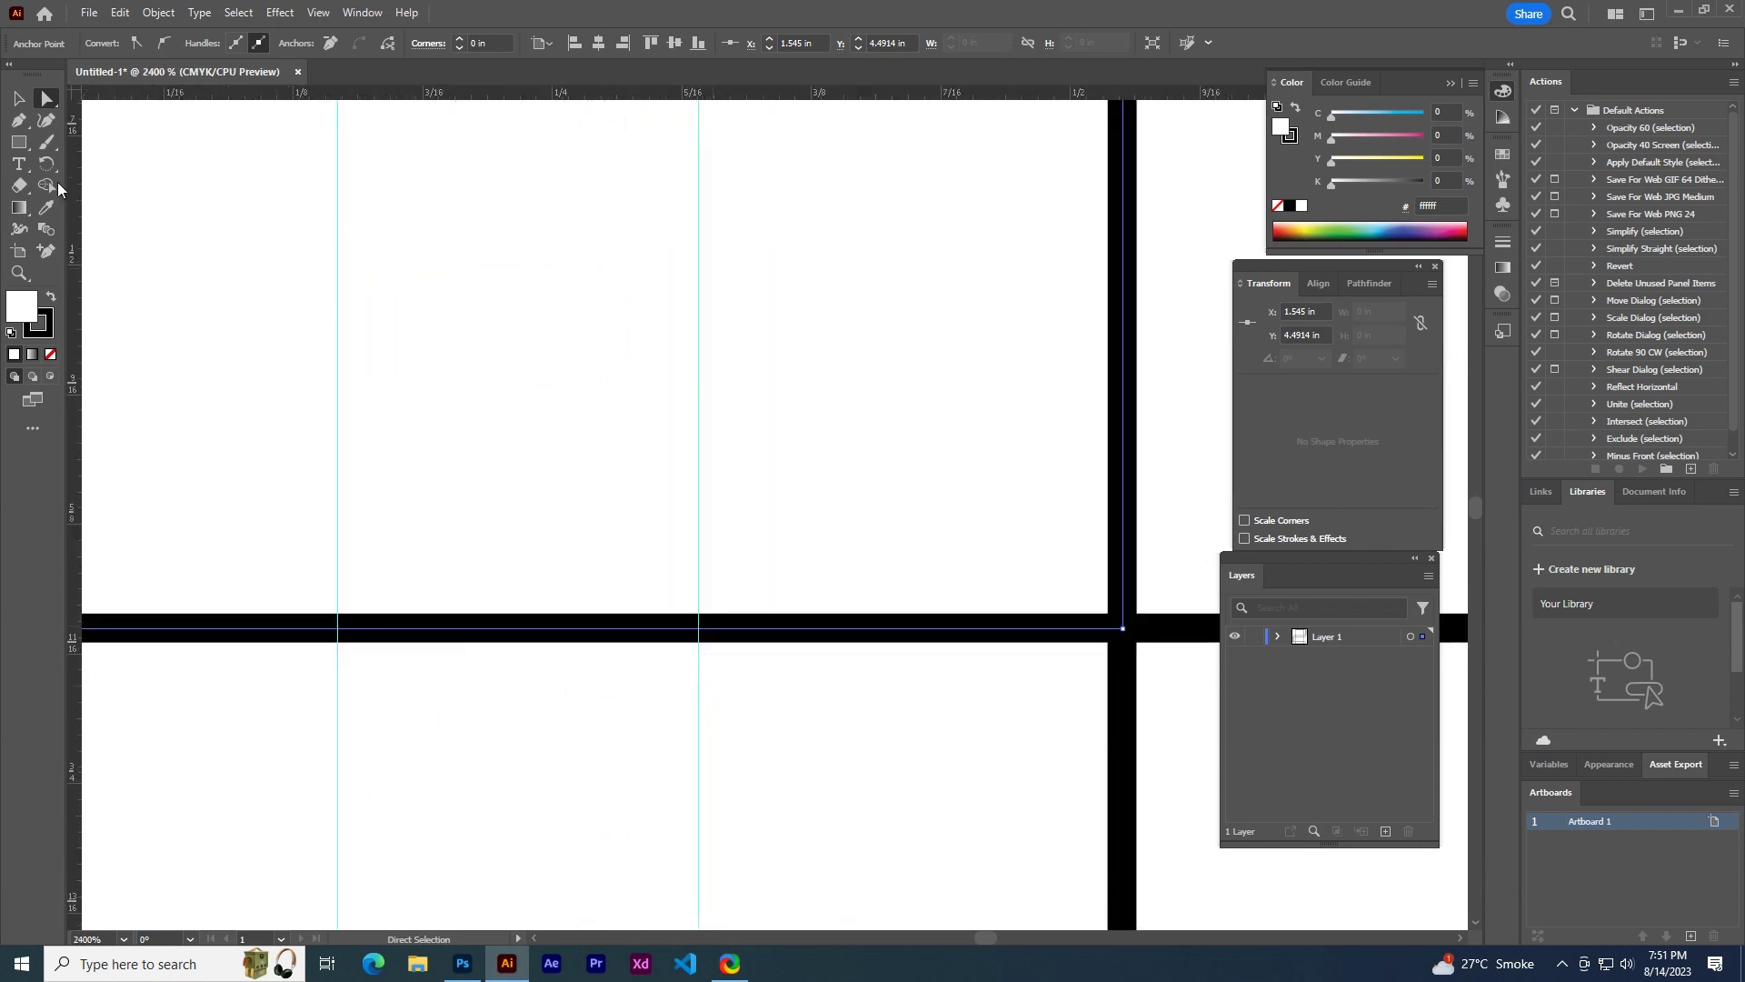
left_click(48, 252)
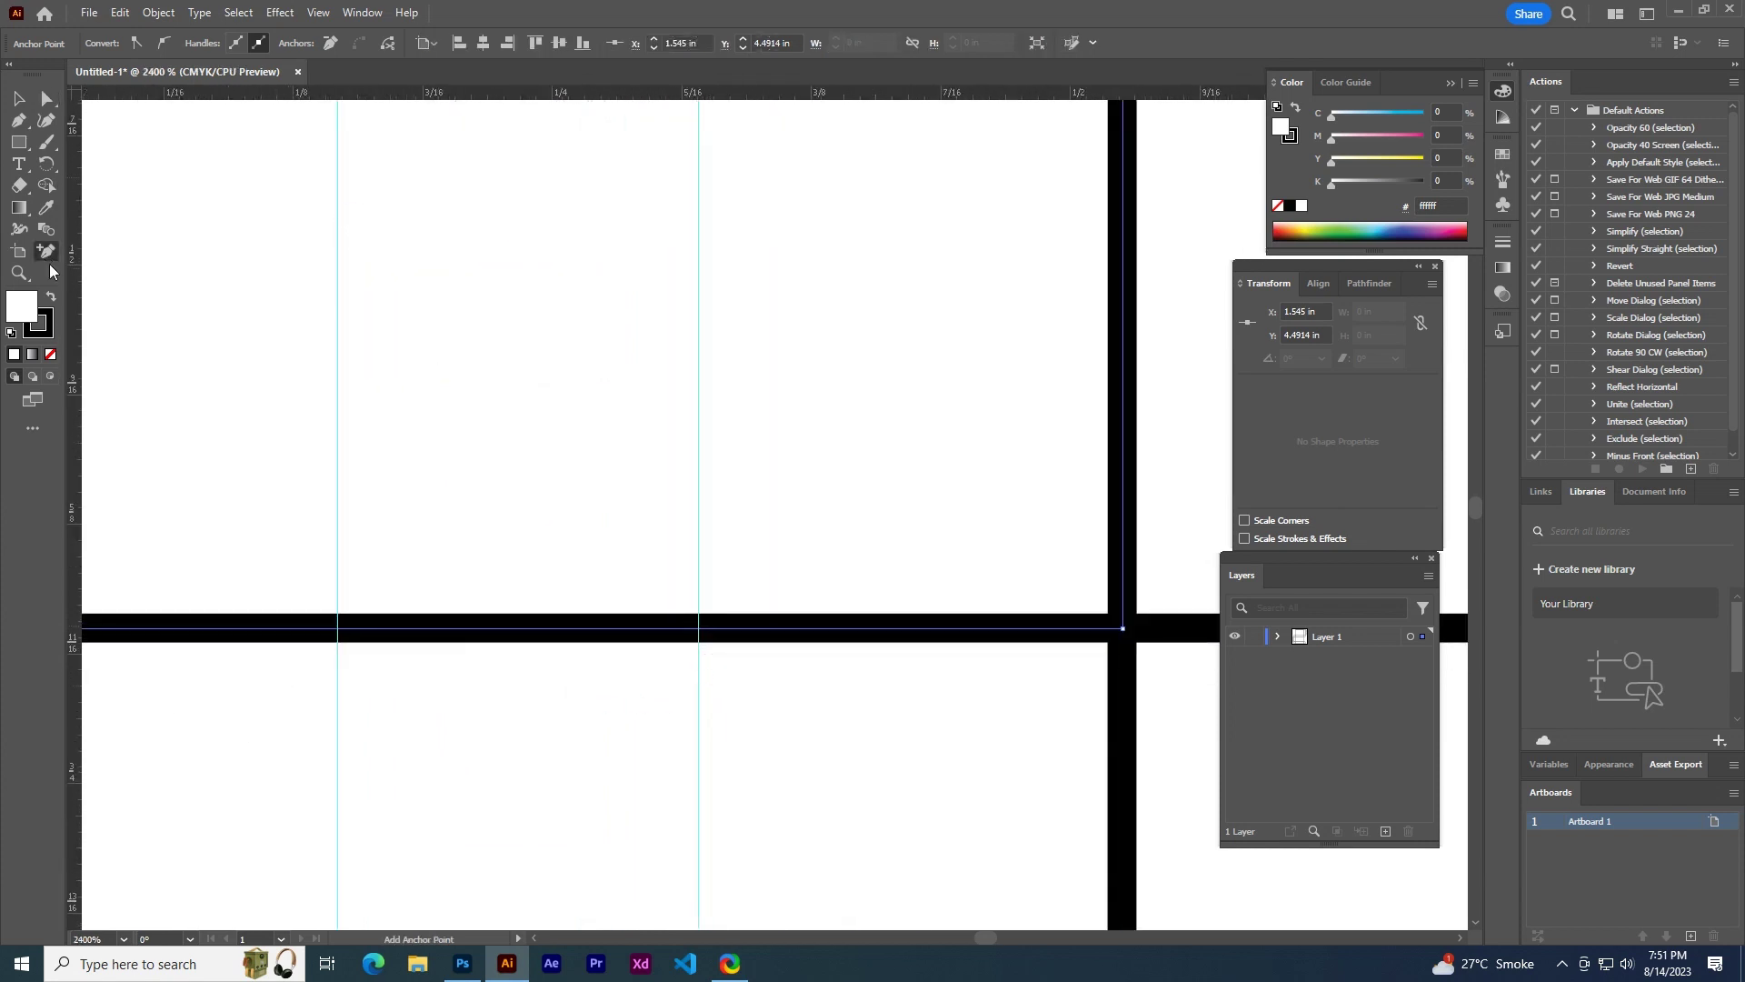
left_click(696, 628)
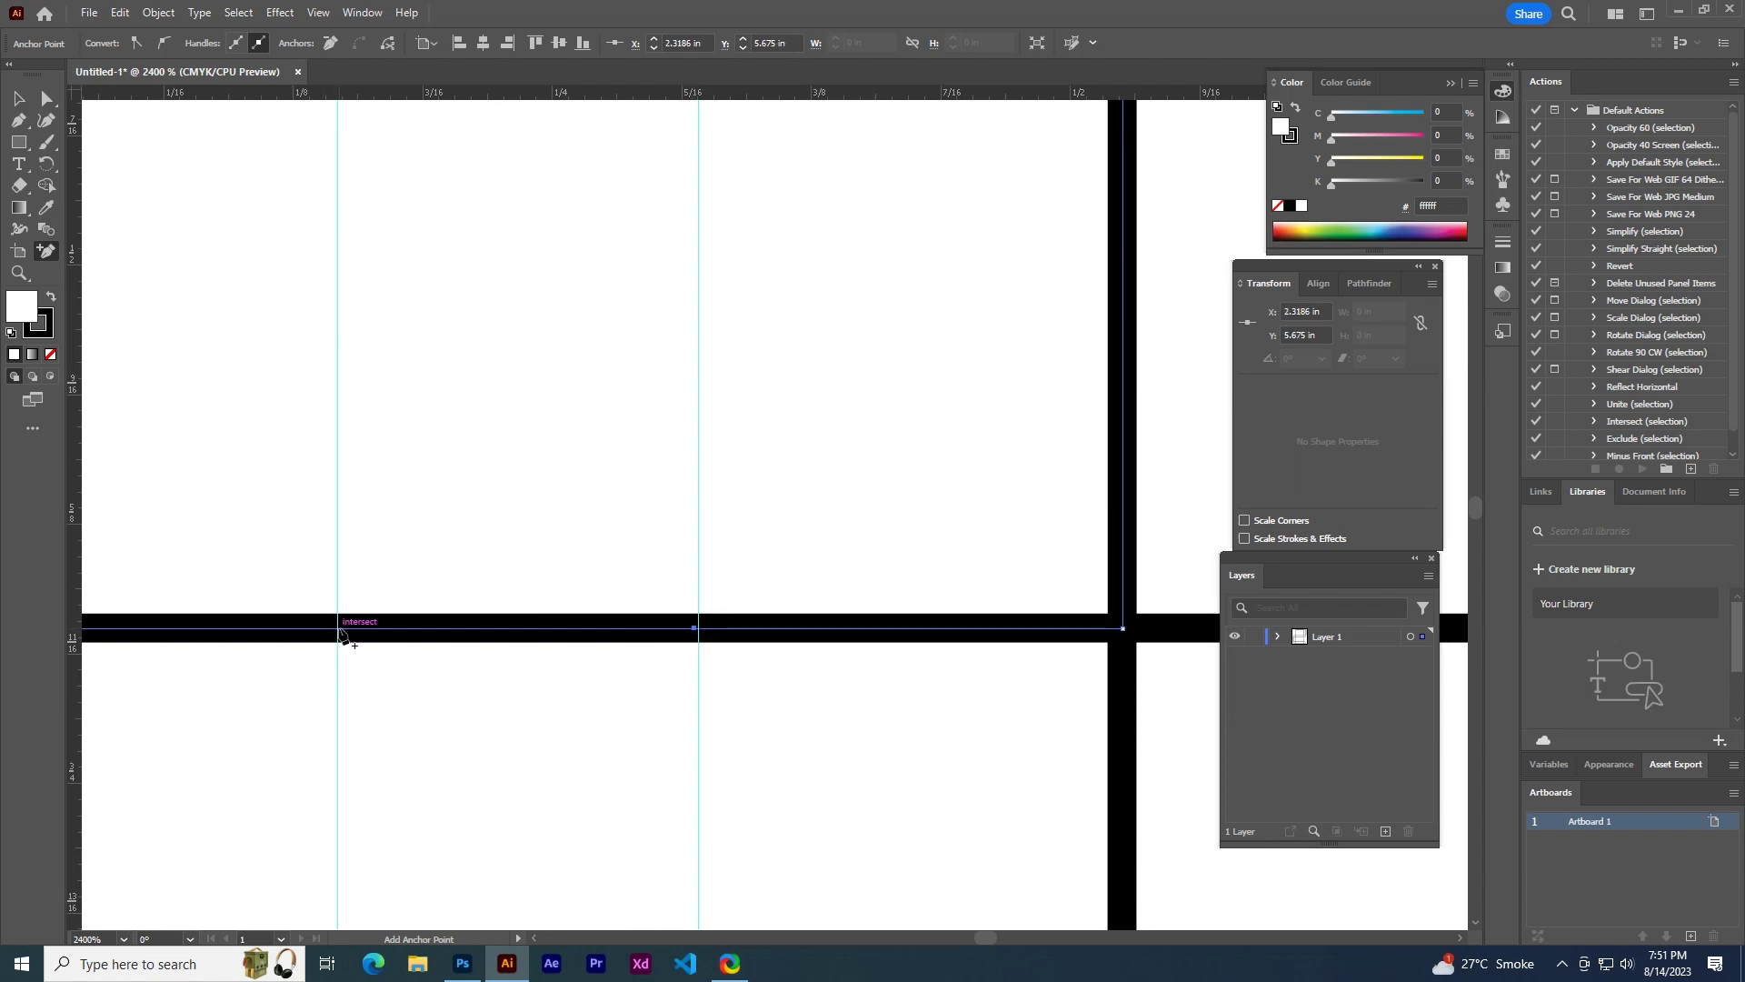
left_click(47, 98)
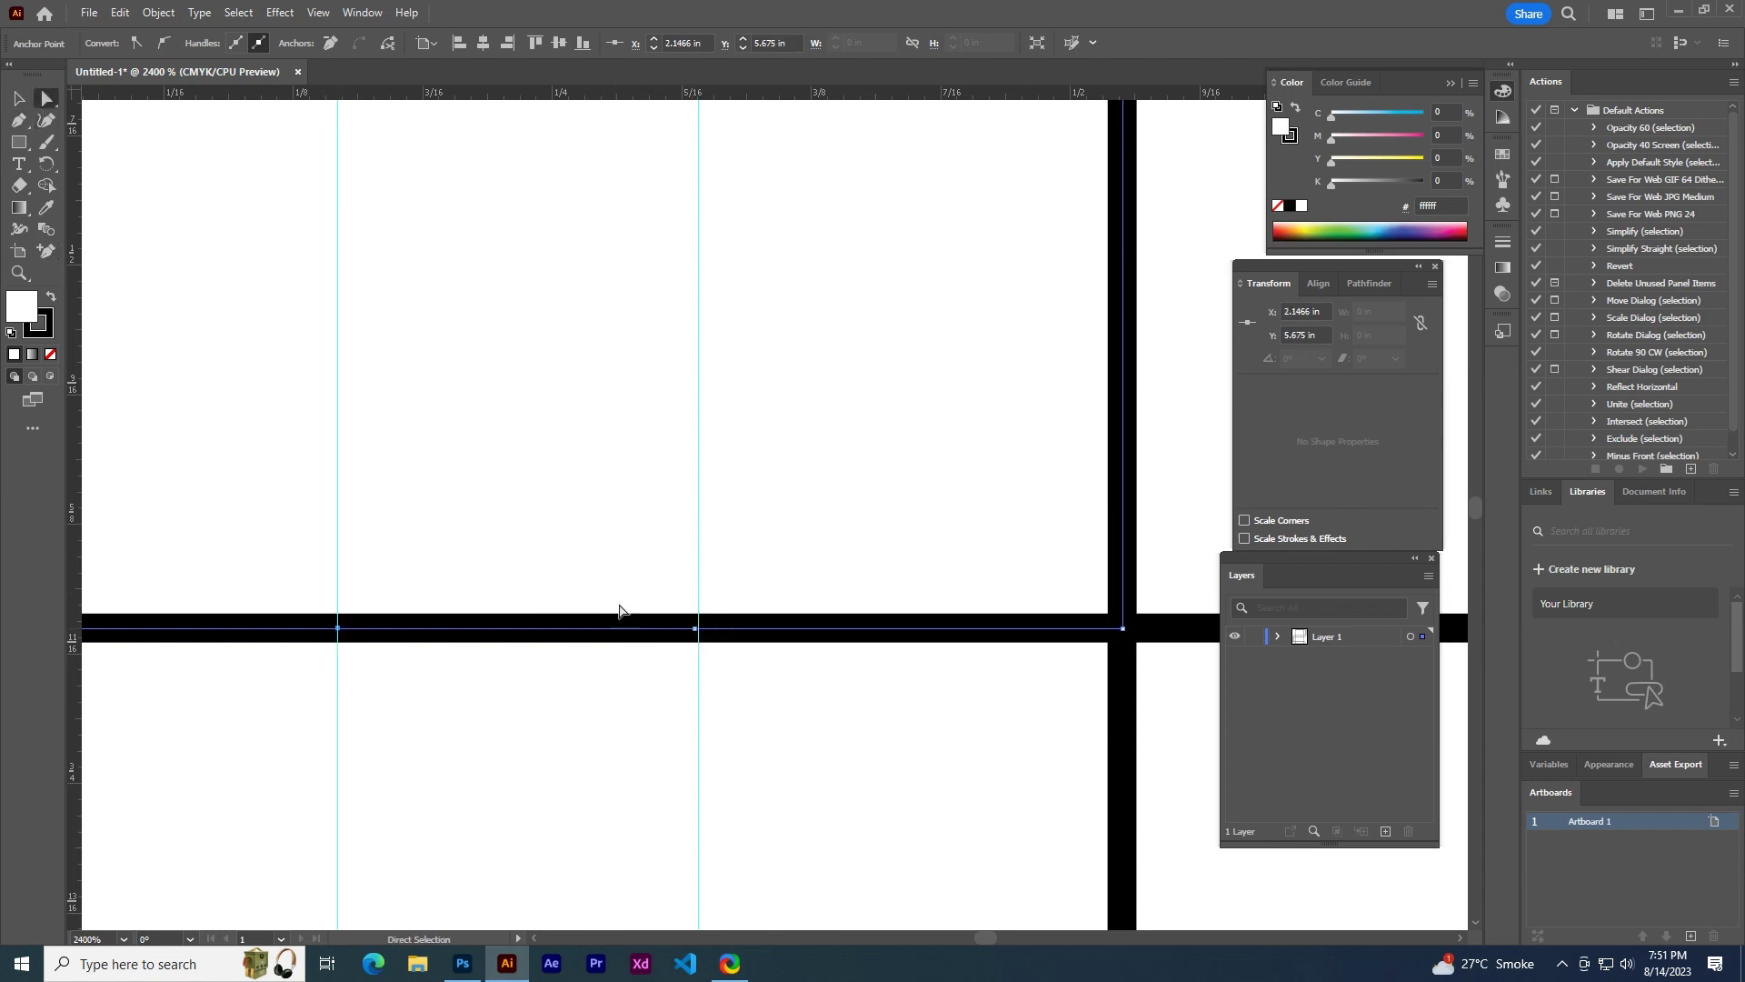
left_click(696, 629)
left_click_drag(694, 628, 693, 552)
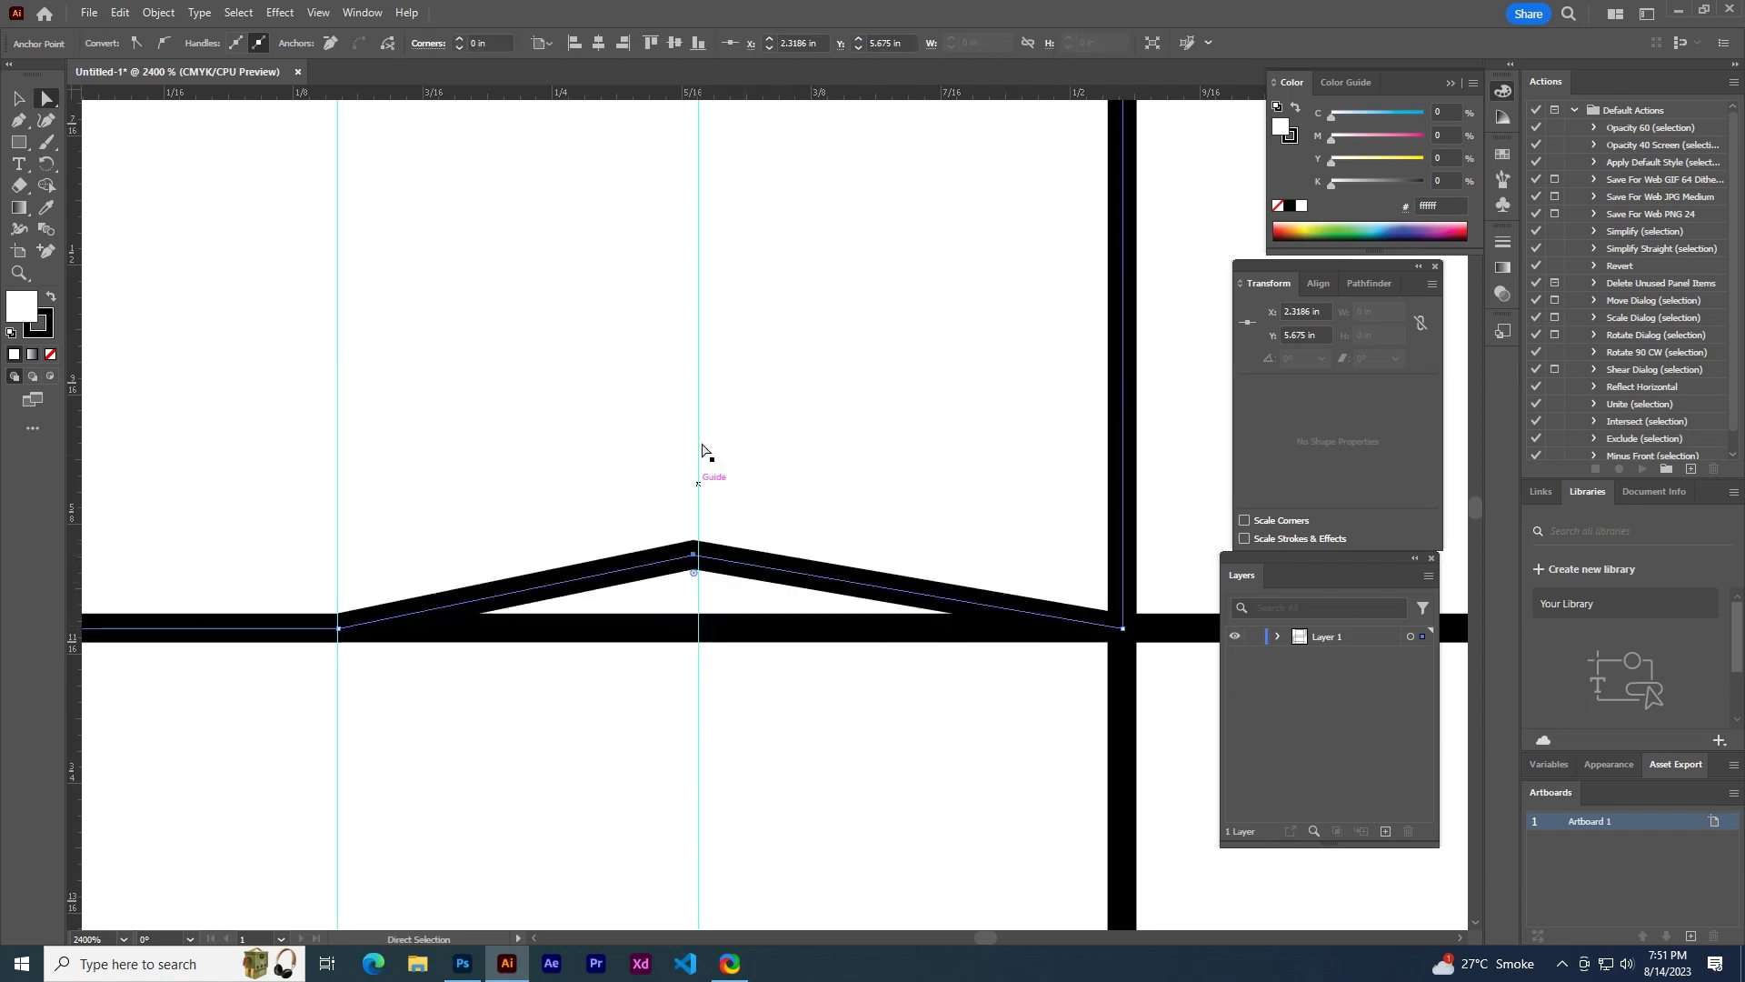
- Raise the flap's bottom peak and edge points onto the guide so both edges taper
scroll(703, 448, "down", 1)
scroll(702, 448, "down", 1)
scroll(698, 350, "up", 3)
scroll(694, 593, "up", 1)
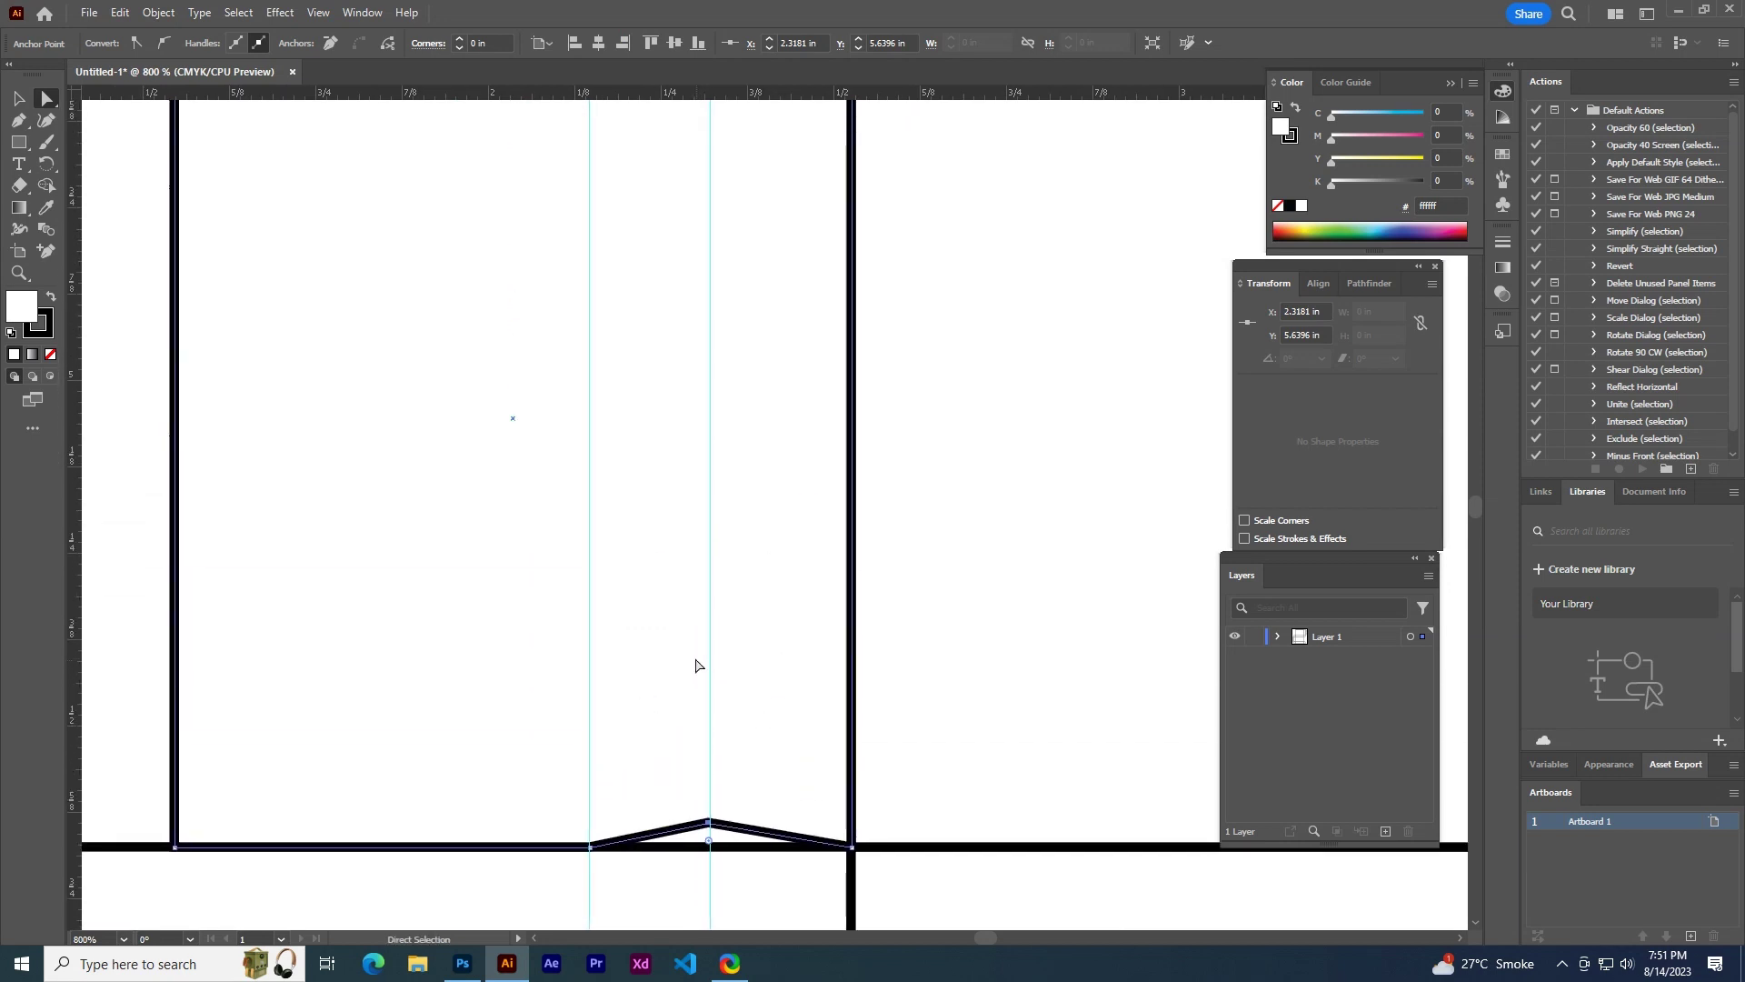
scroll(698, 670, "down", 1)
scroll(694, 647, "up", 1)
left_click_drag(705, 797, 707, 779)
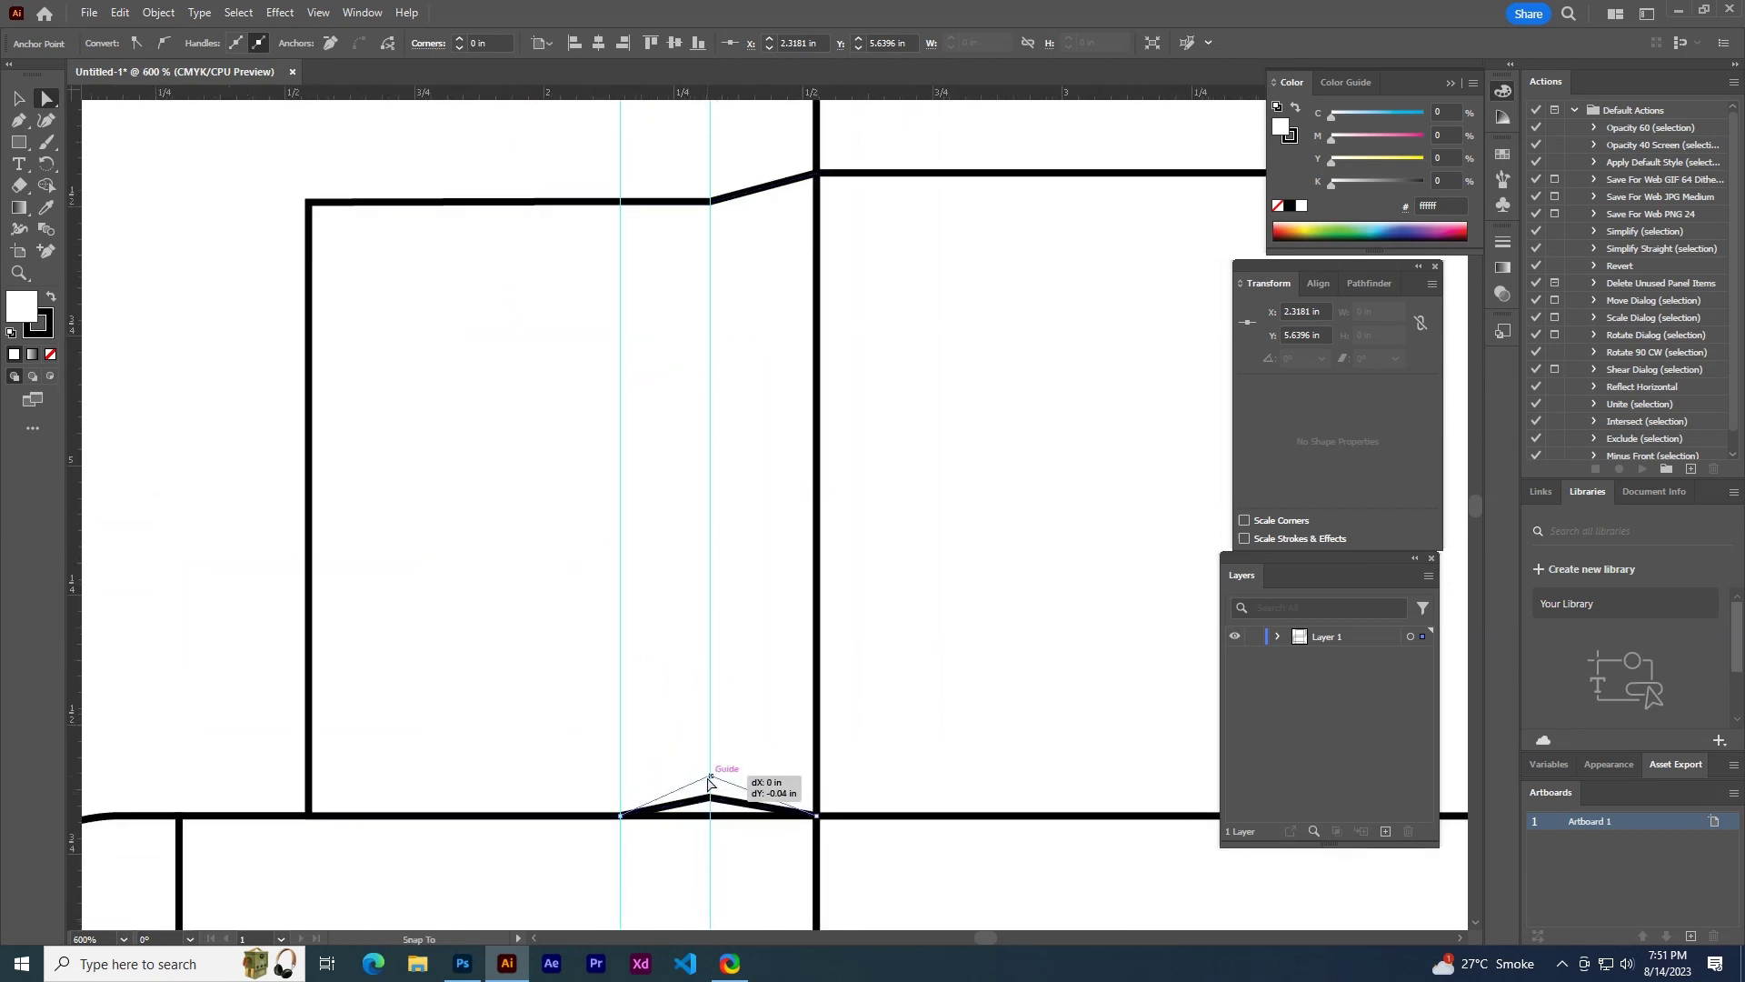
left_click_drag(707, 779, 709, 783)
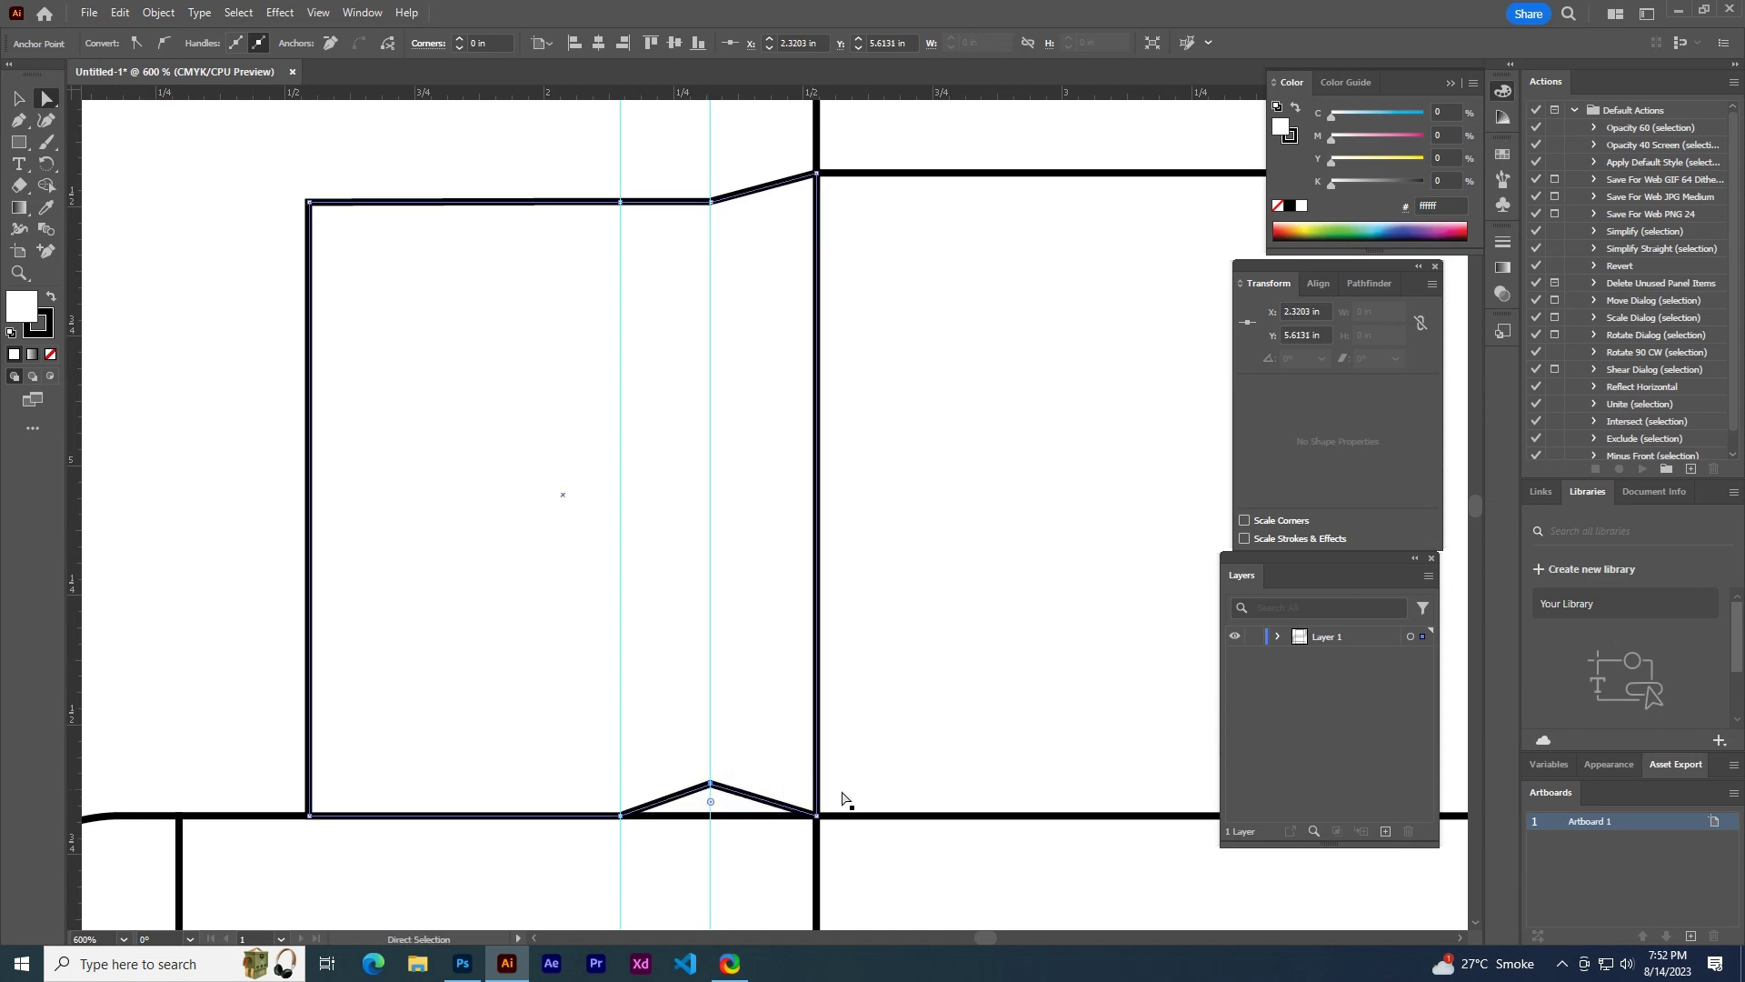
left_click_drag(617, 817, 621, 780)
left_click_drag(309, 815, 309, 777)
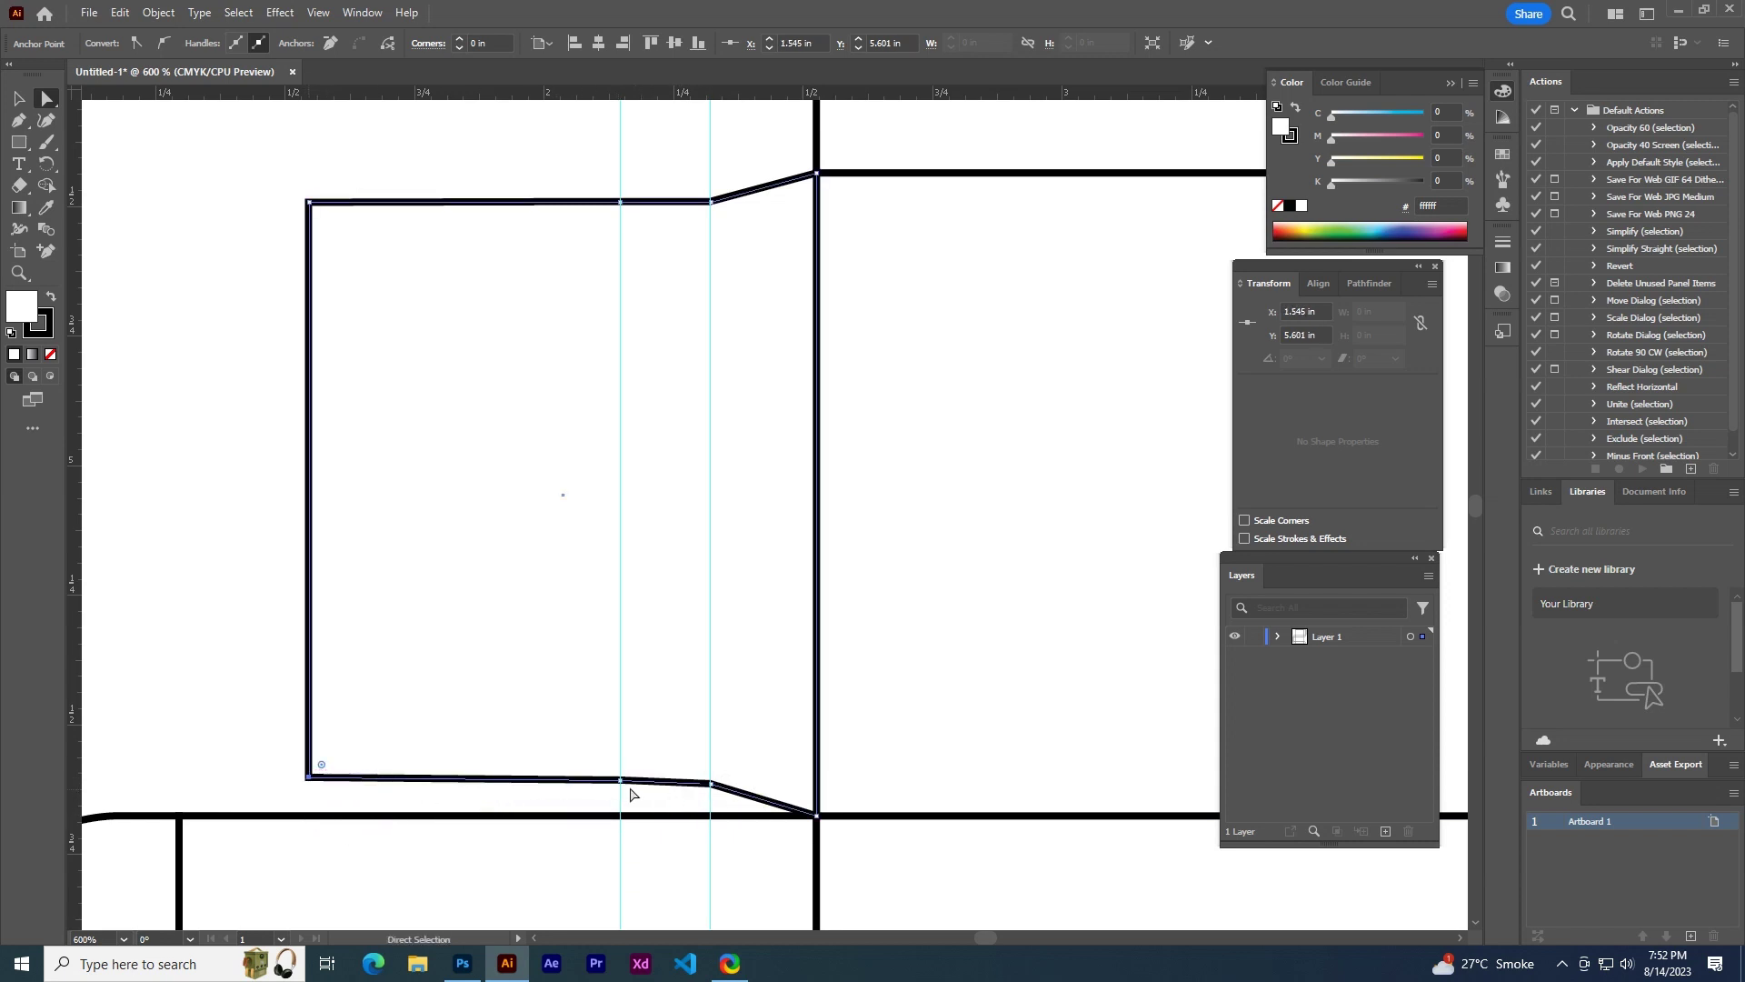
left_click_drag(620, 781, 711, 778)
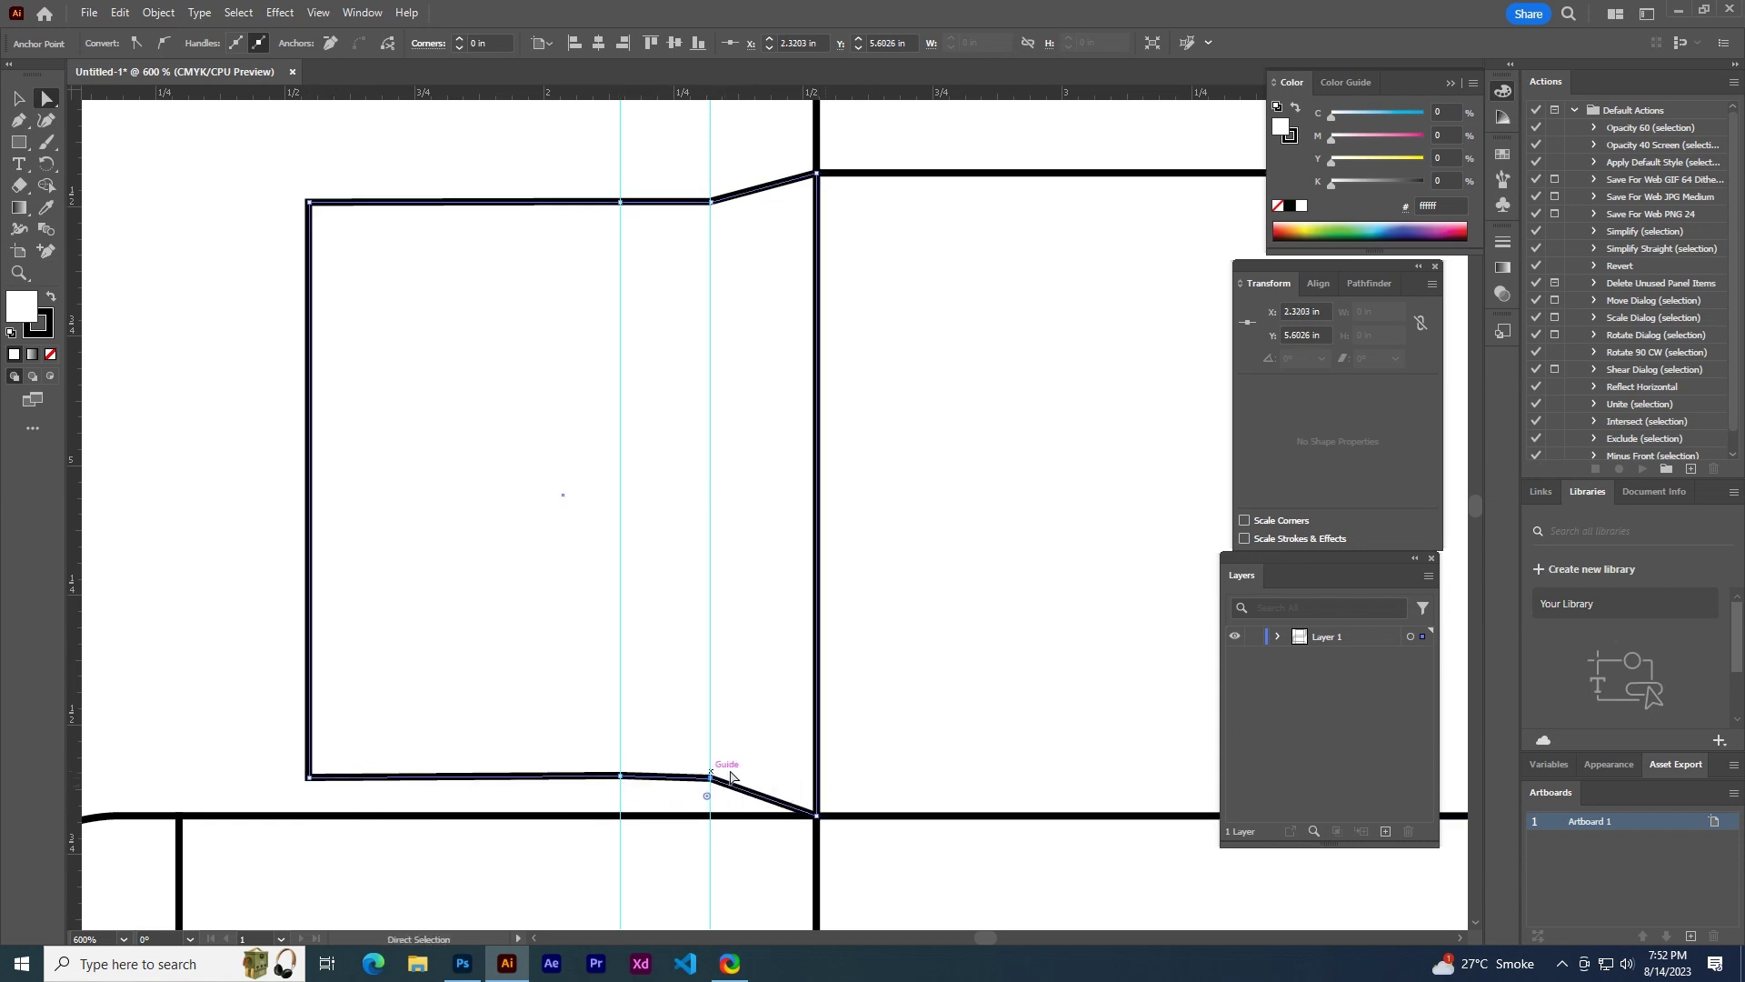
scroll(483, 850, "up", 2, "alt")
left_click_drag(132, 716, 131, 713)
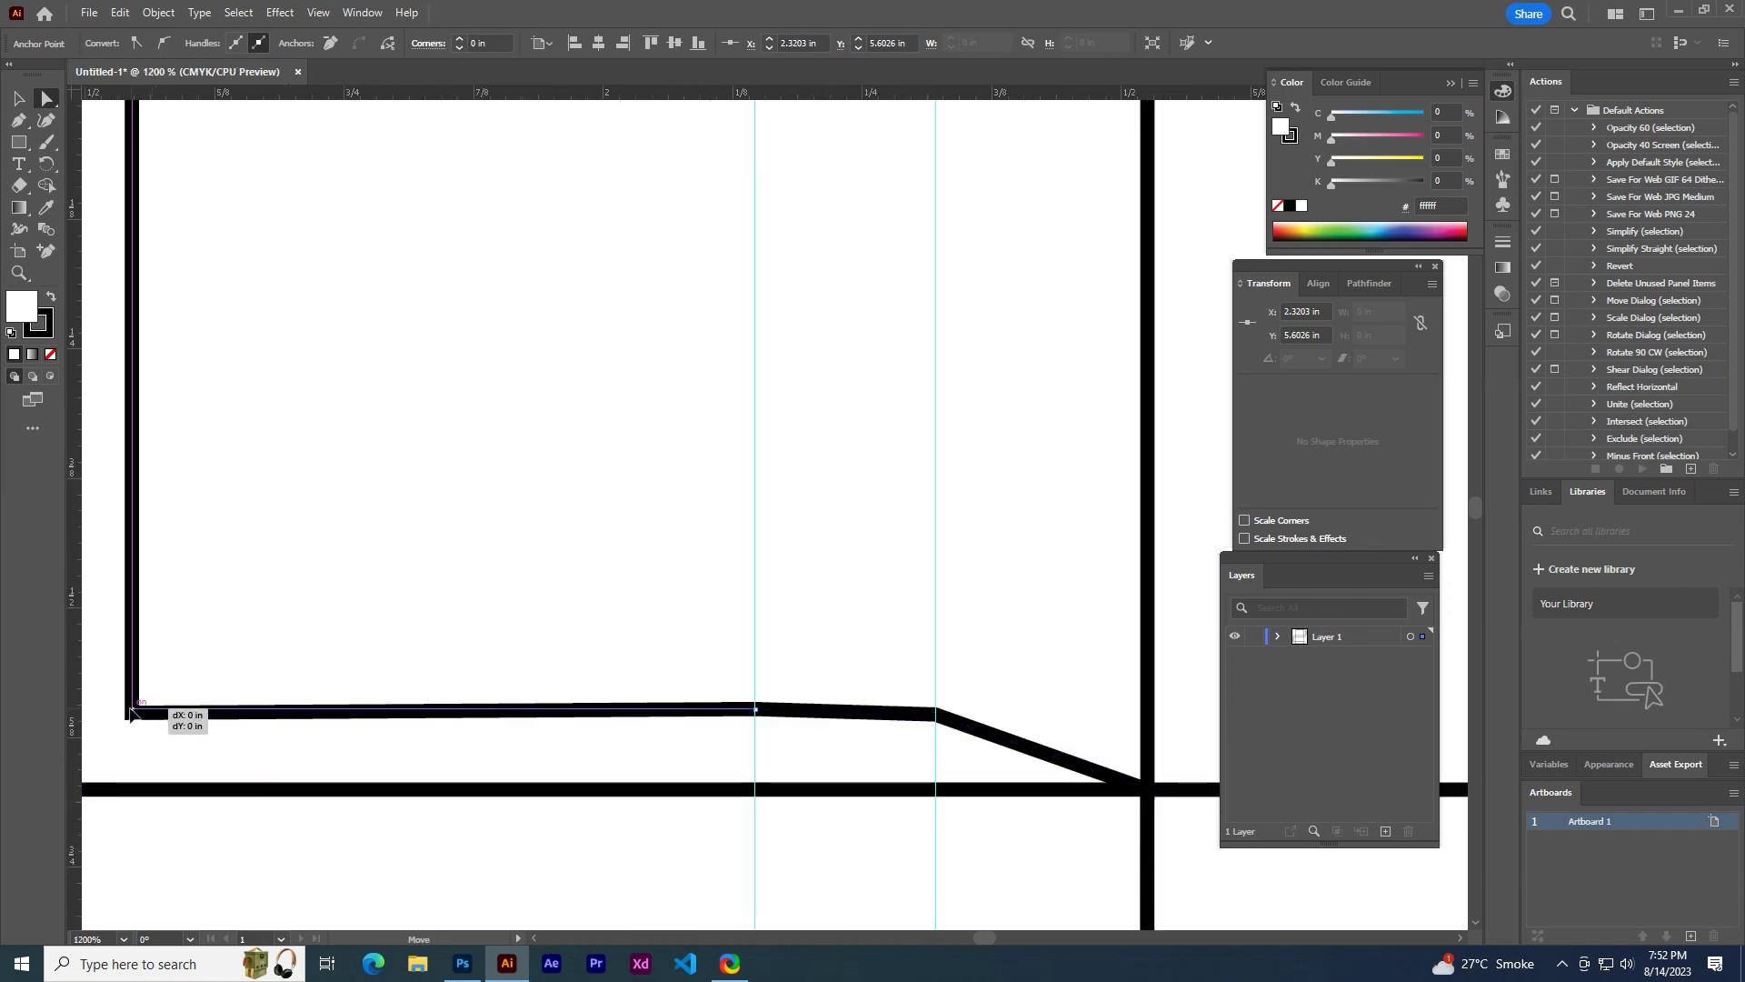
scroll(556, 757, "down", 3, "alt")
- Delete both vertical guides
key("v")
left_click(683, 247)
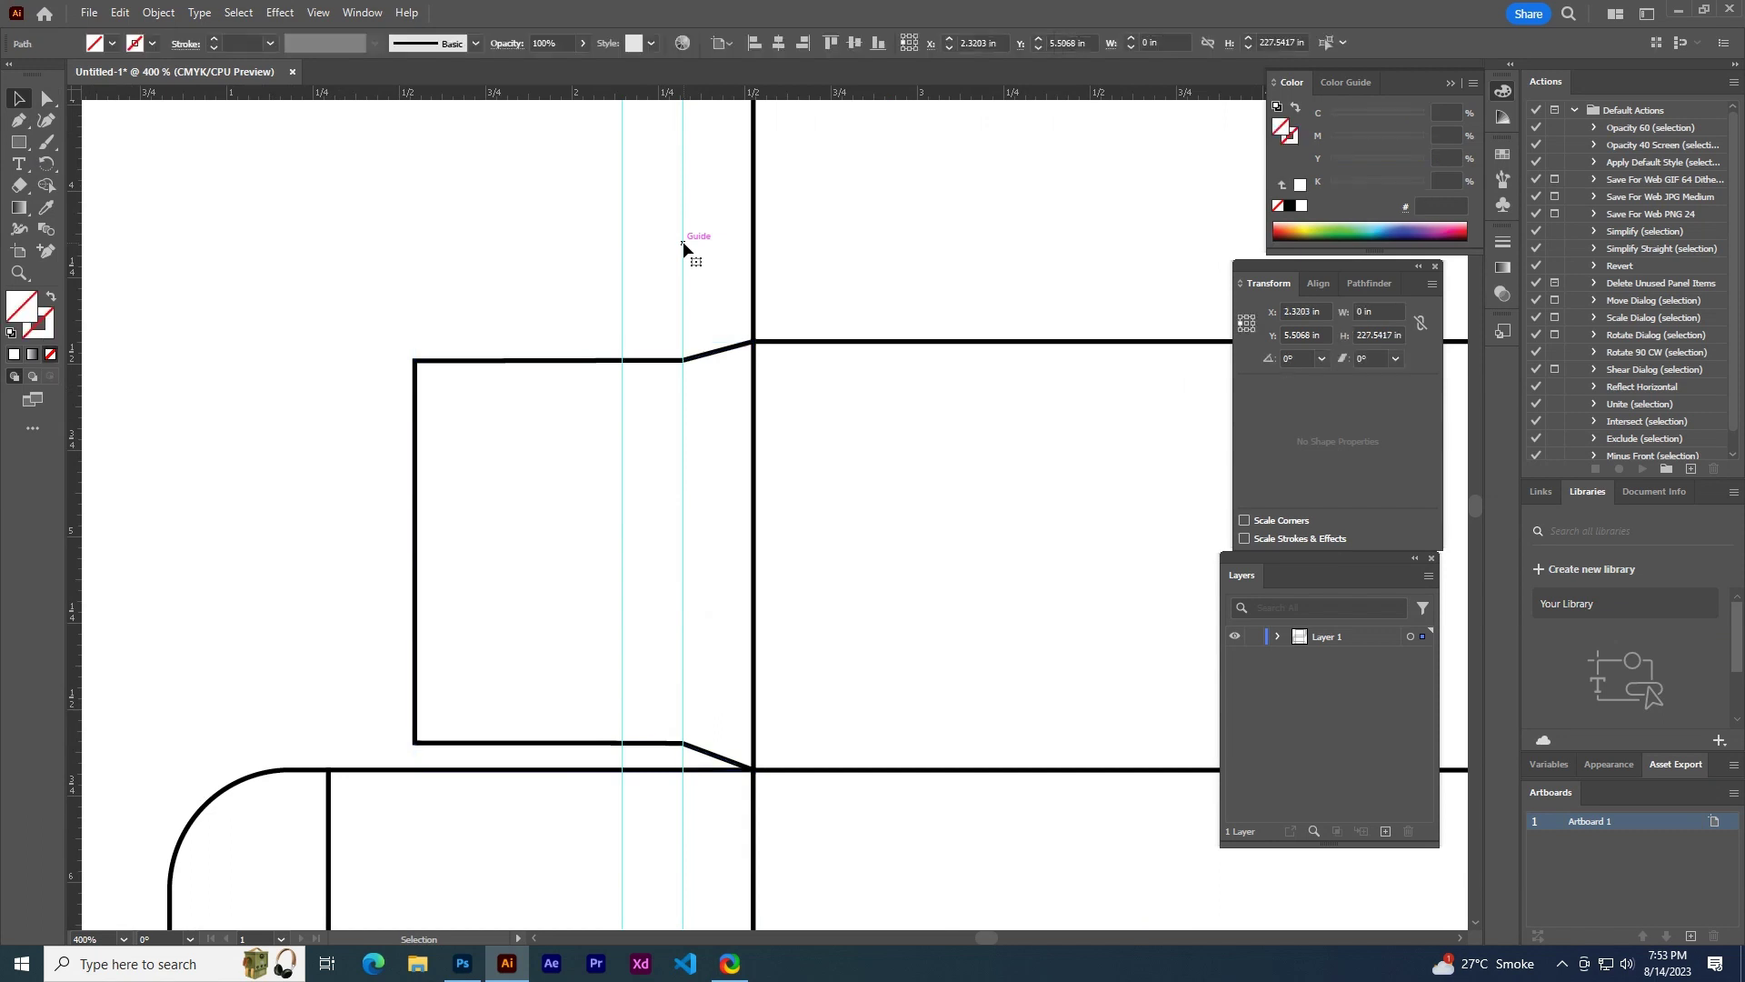
key("Delete")
left_click(623, 253)
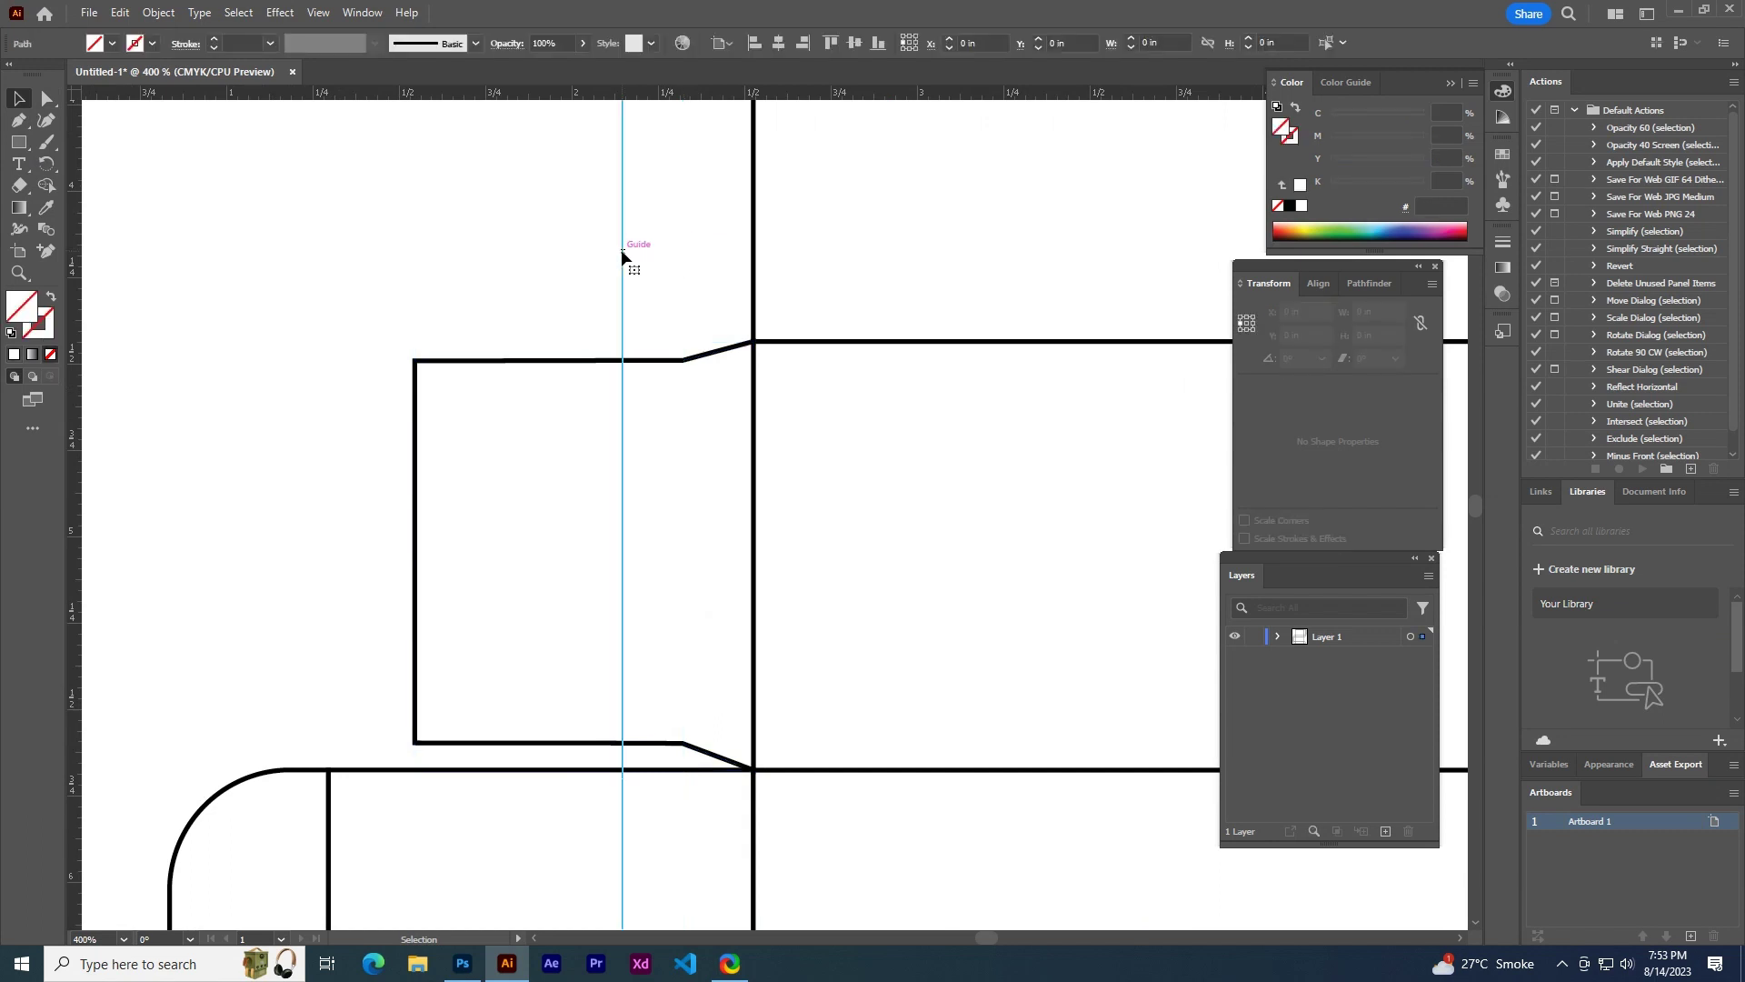
key("Delete")
- Alt-drag a copy of the left dust flap down onto the bottom panel's left end
scroll(648, 287, "down", 1, "alt")
scroll(709, 309, "down", 1, "alt")
scroll(591, 487, "down", 1, "alt")
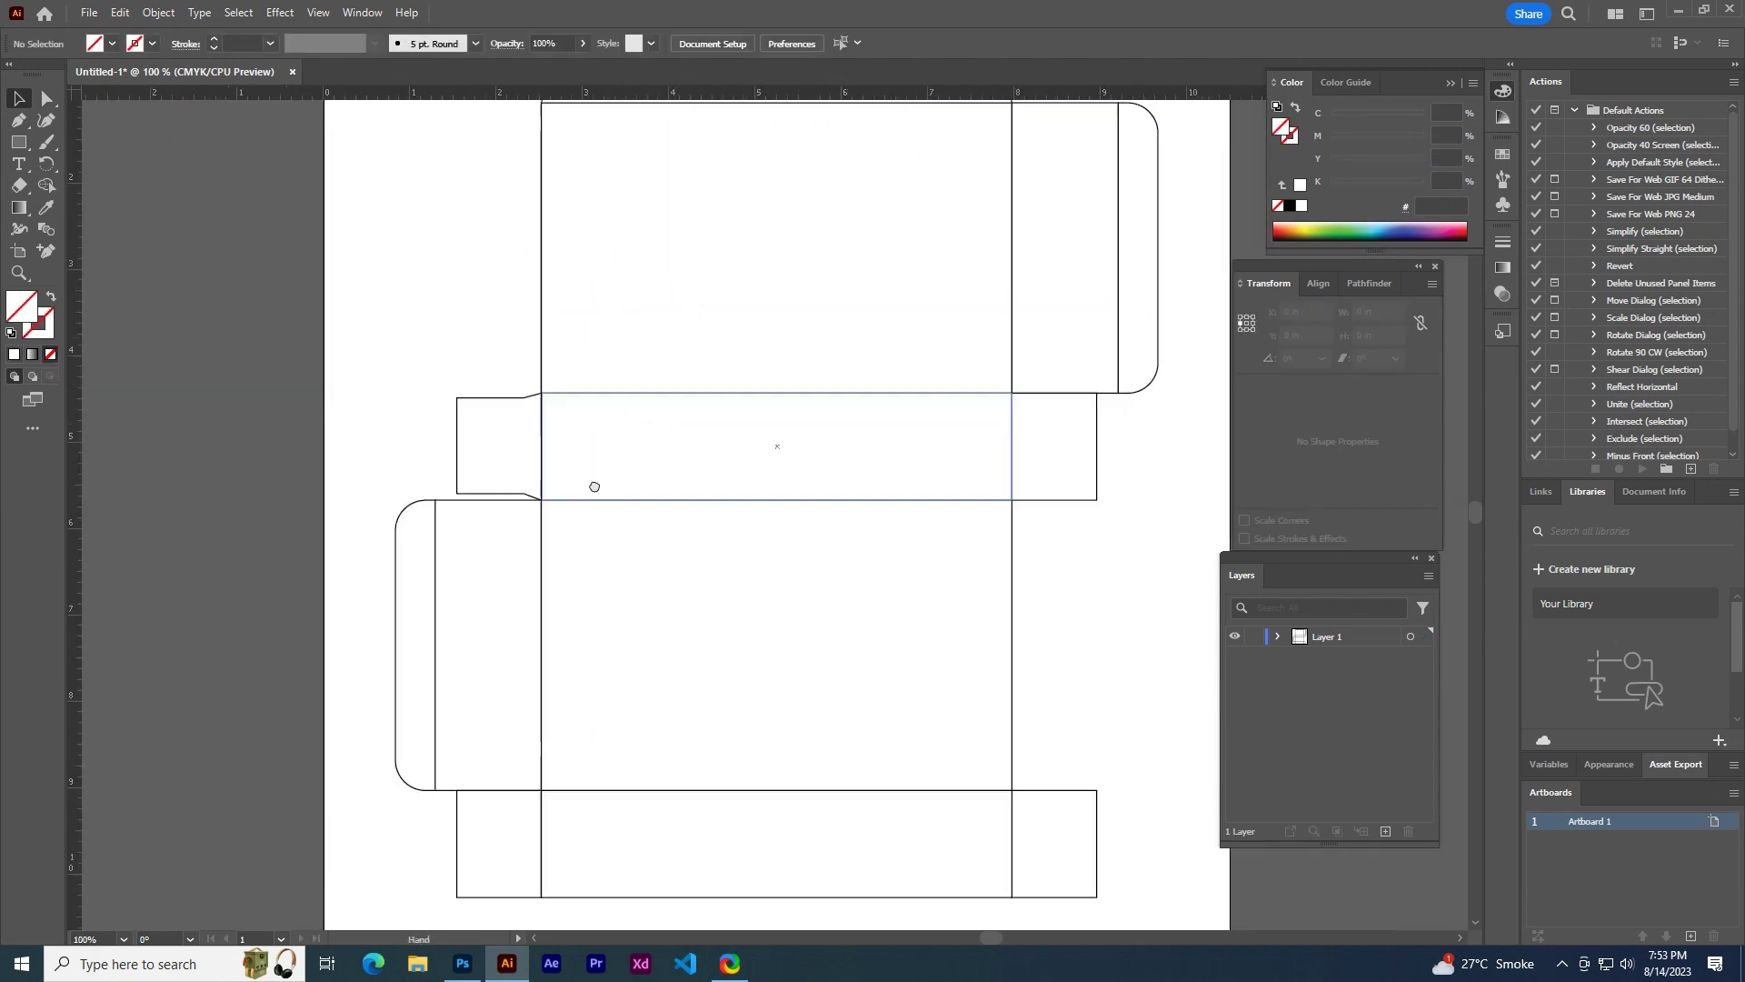
scroll(428, 518, "down", 1, "alt")
left_click(287, 544)
scroll(438, 564, "down", 3)
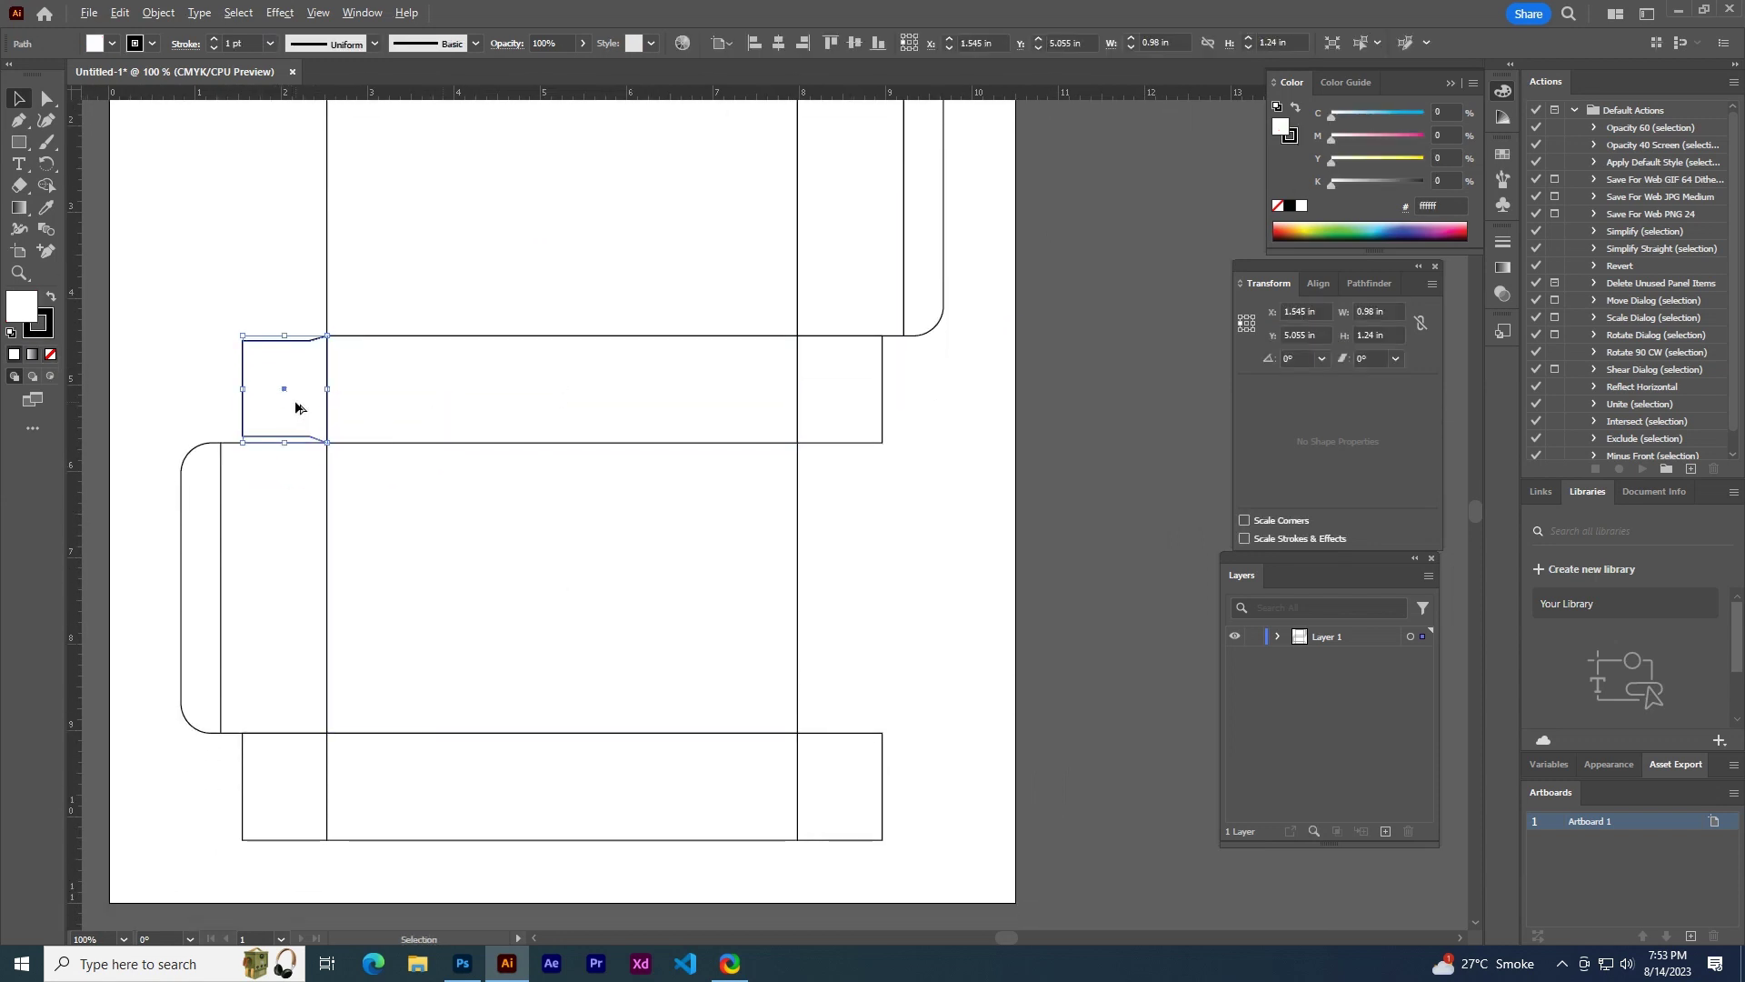
mouse_move(296, 400)
left_mouse_down()
mouse_move(291, 803)
mouse_move(302, 792)
left_mouse_up()
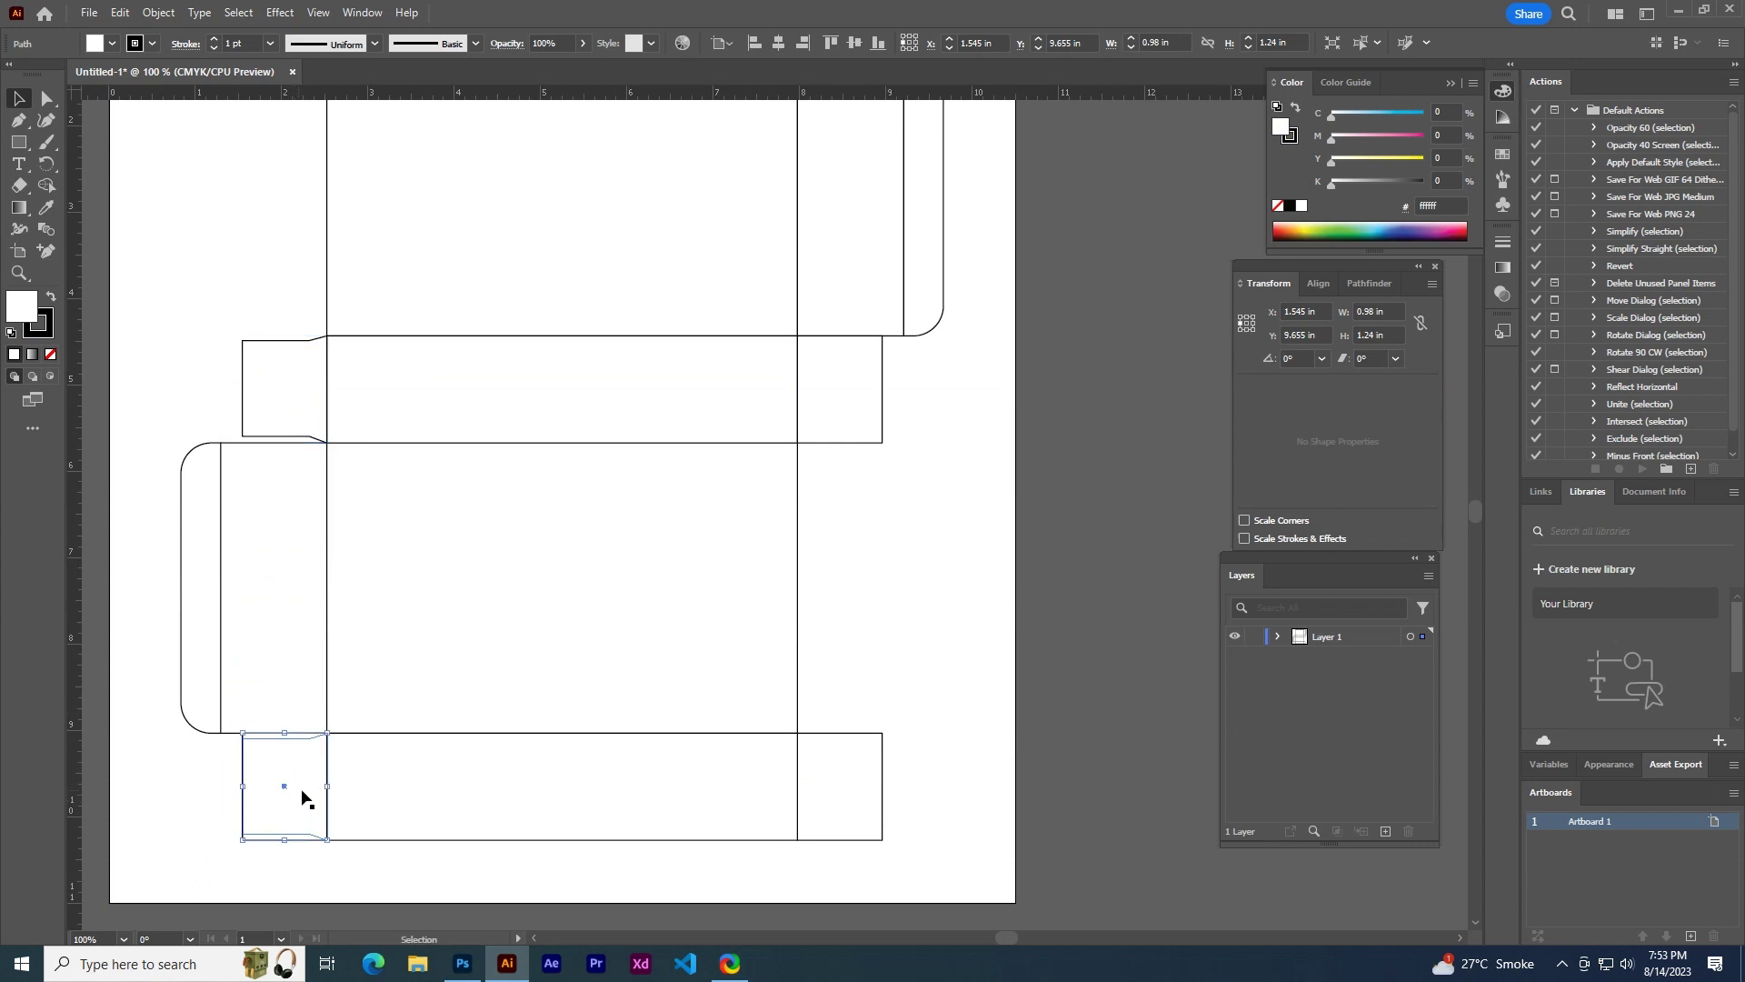
- Copy both left flaps to the right, reflect them vertically, and move them to the right edge
left_click(296, 403, "shift")
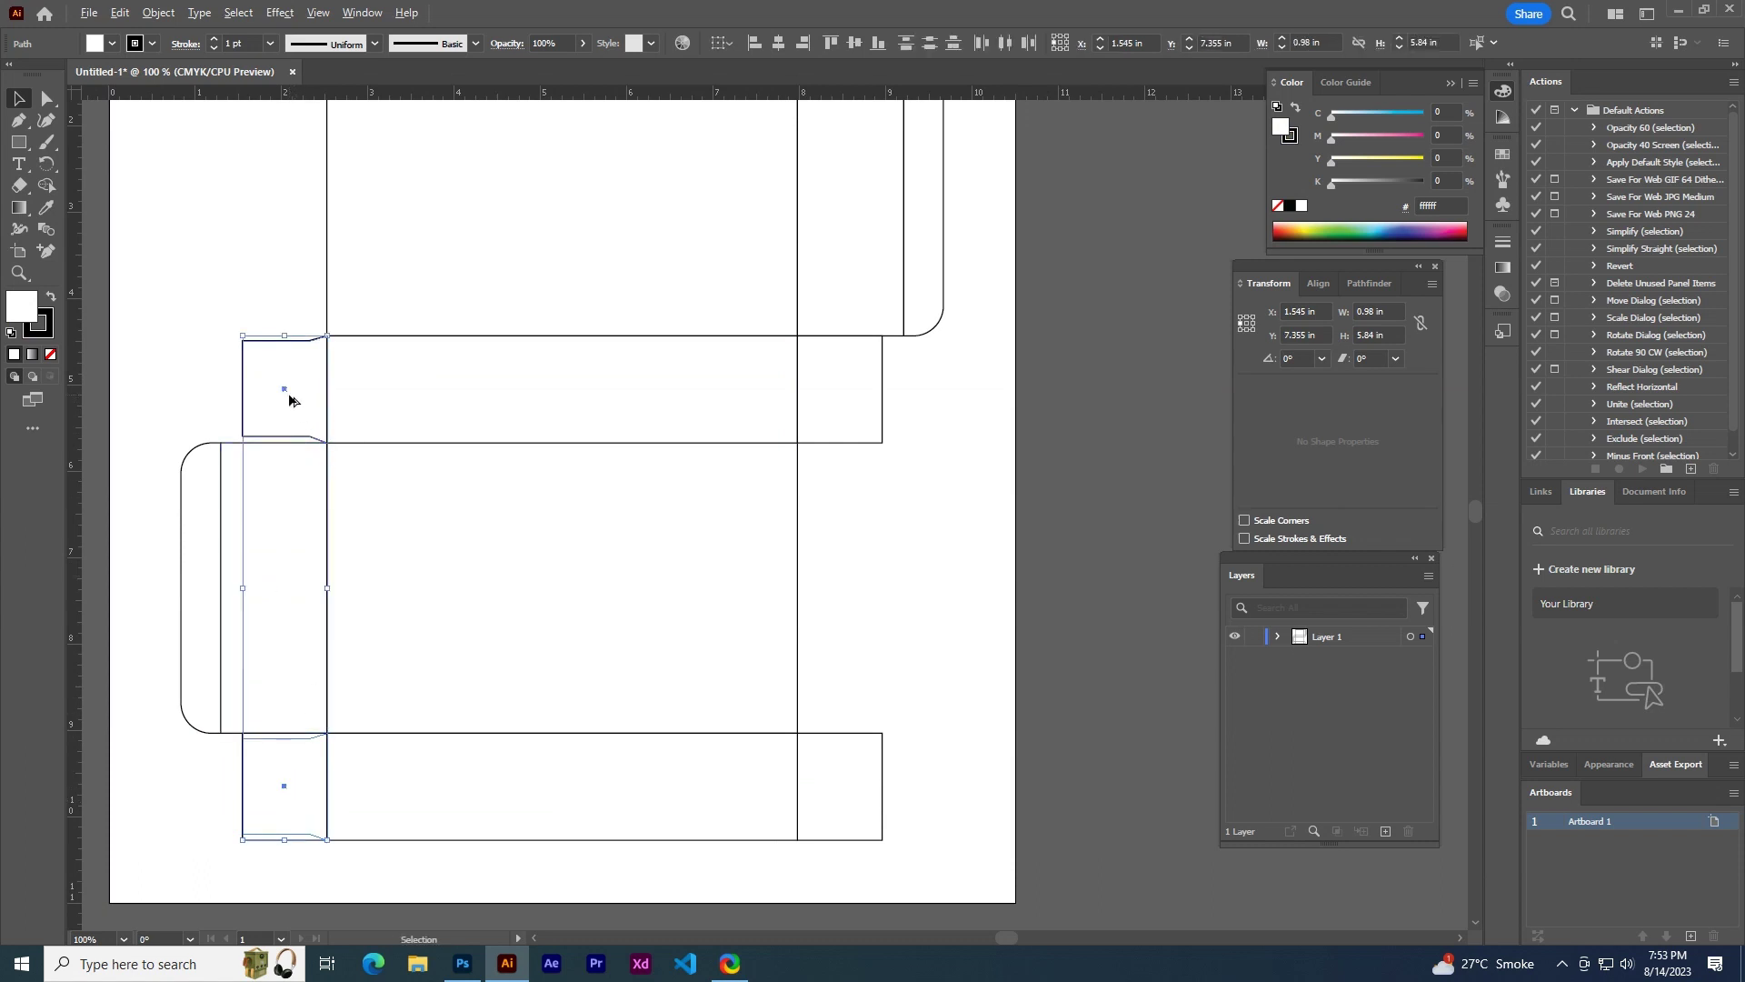
left_click_drag(289, 400, 515, 392)
right_click(515, 392)
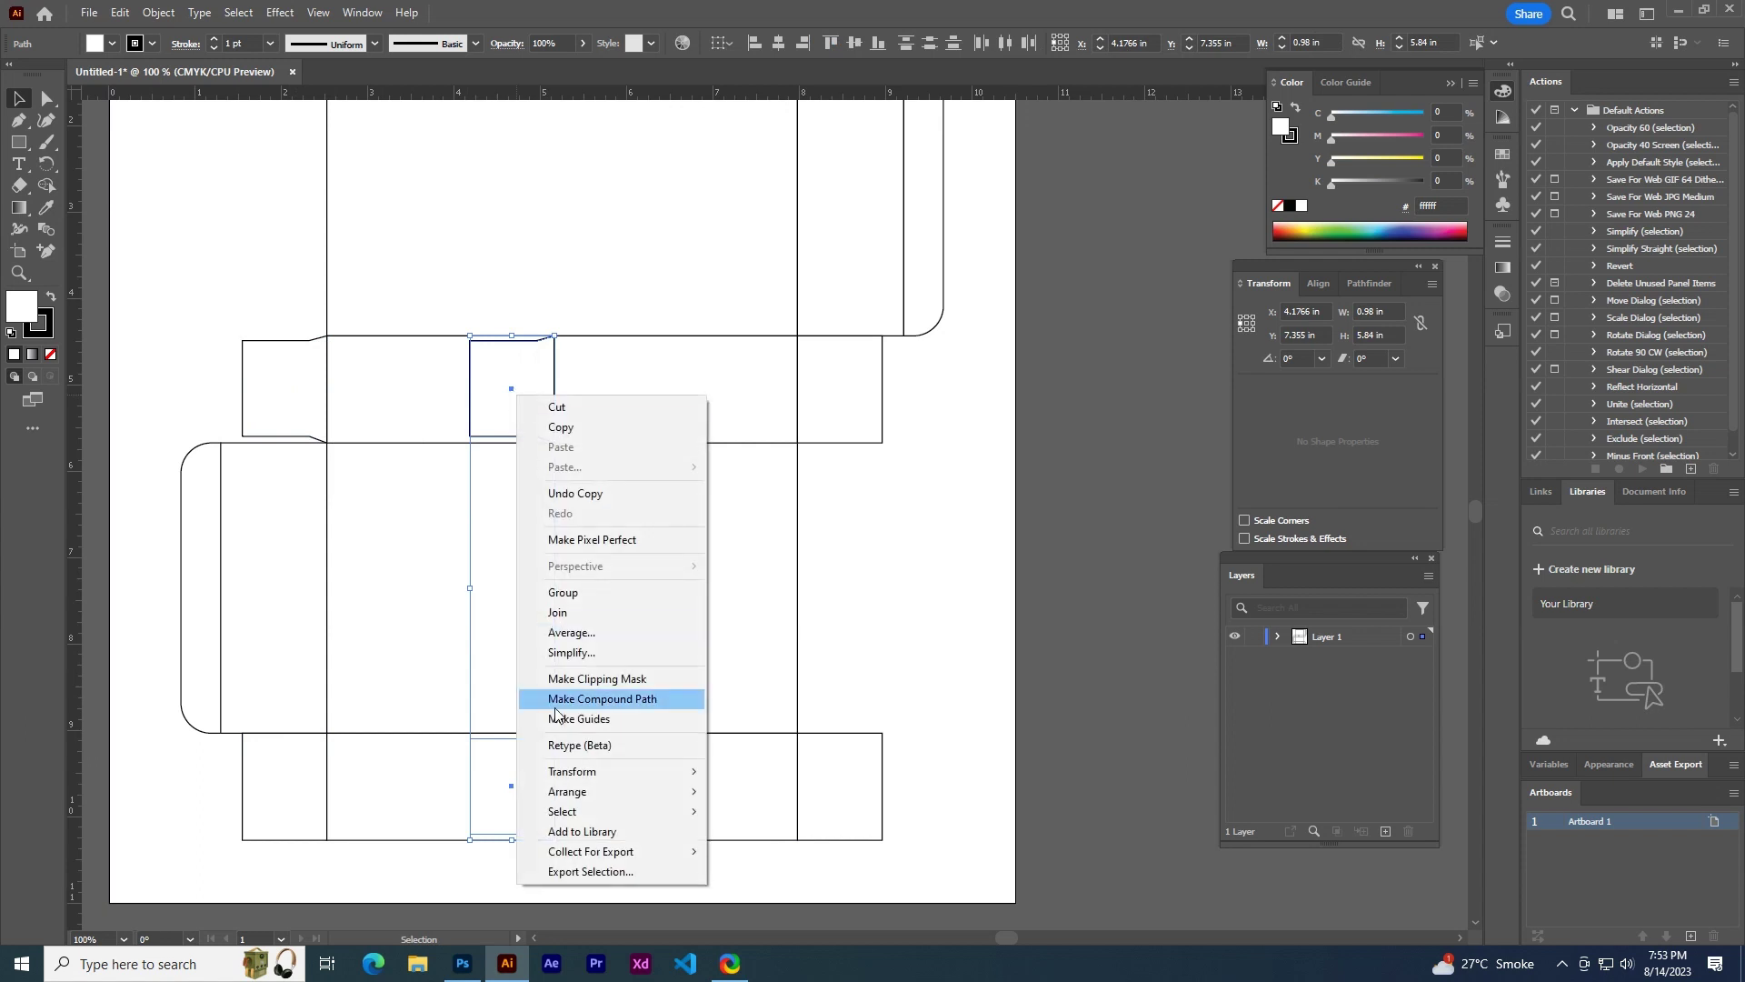
mouse_move(573, 771)
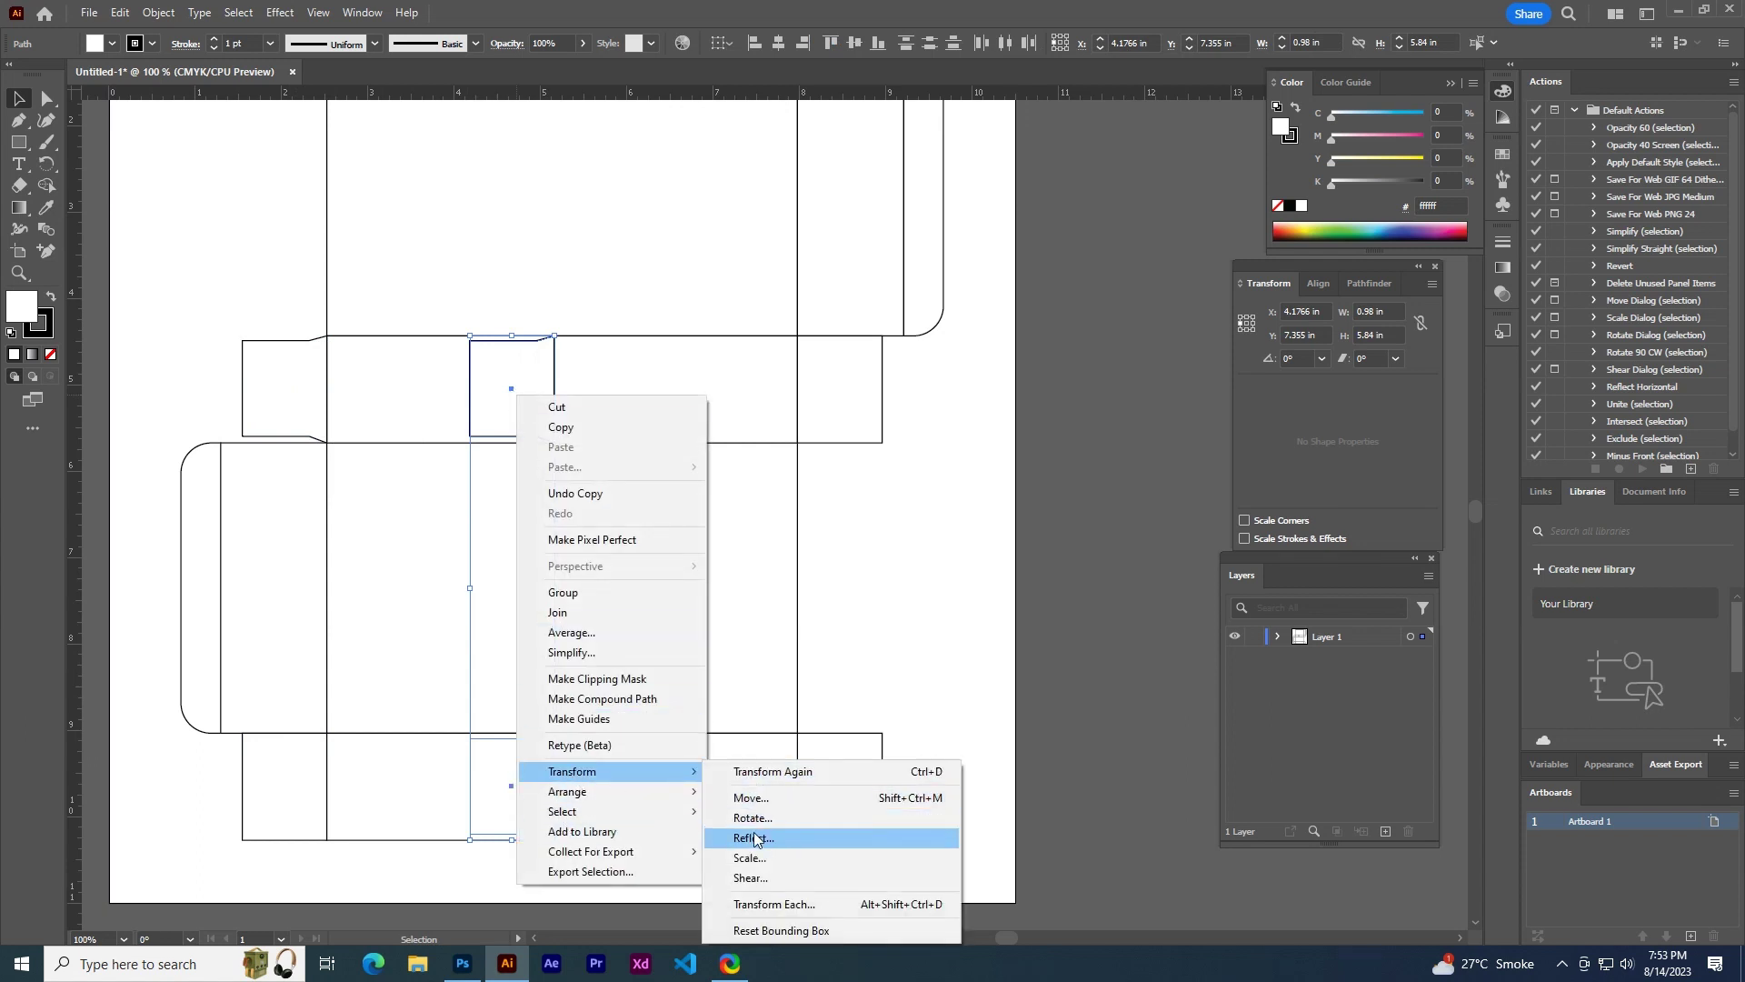
left_click(754, 838)
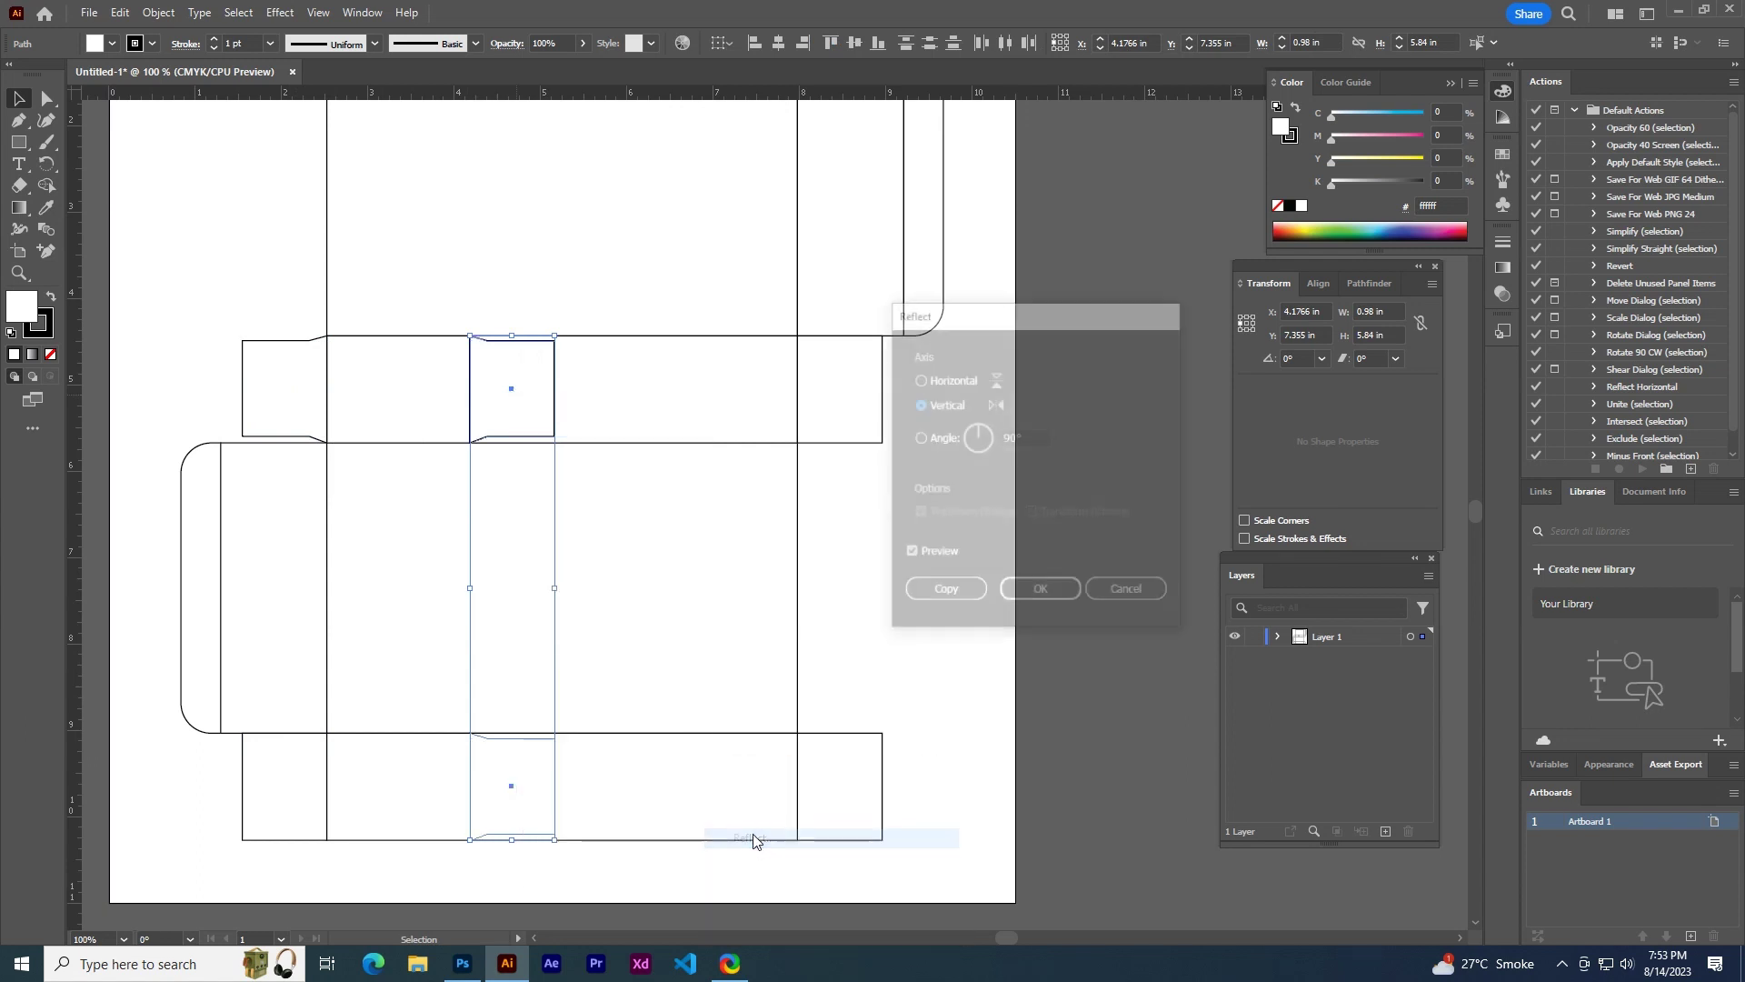
left_click(1041, 593)
left_click_drag(533, 422, 849, 414)
- Delete the three old plain rectangular flaps
left_click(945, 542)
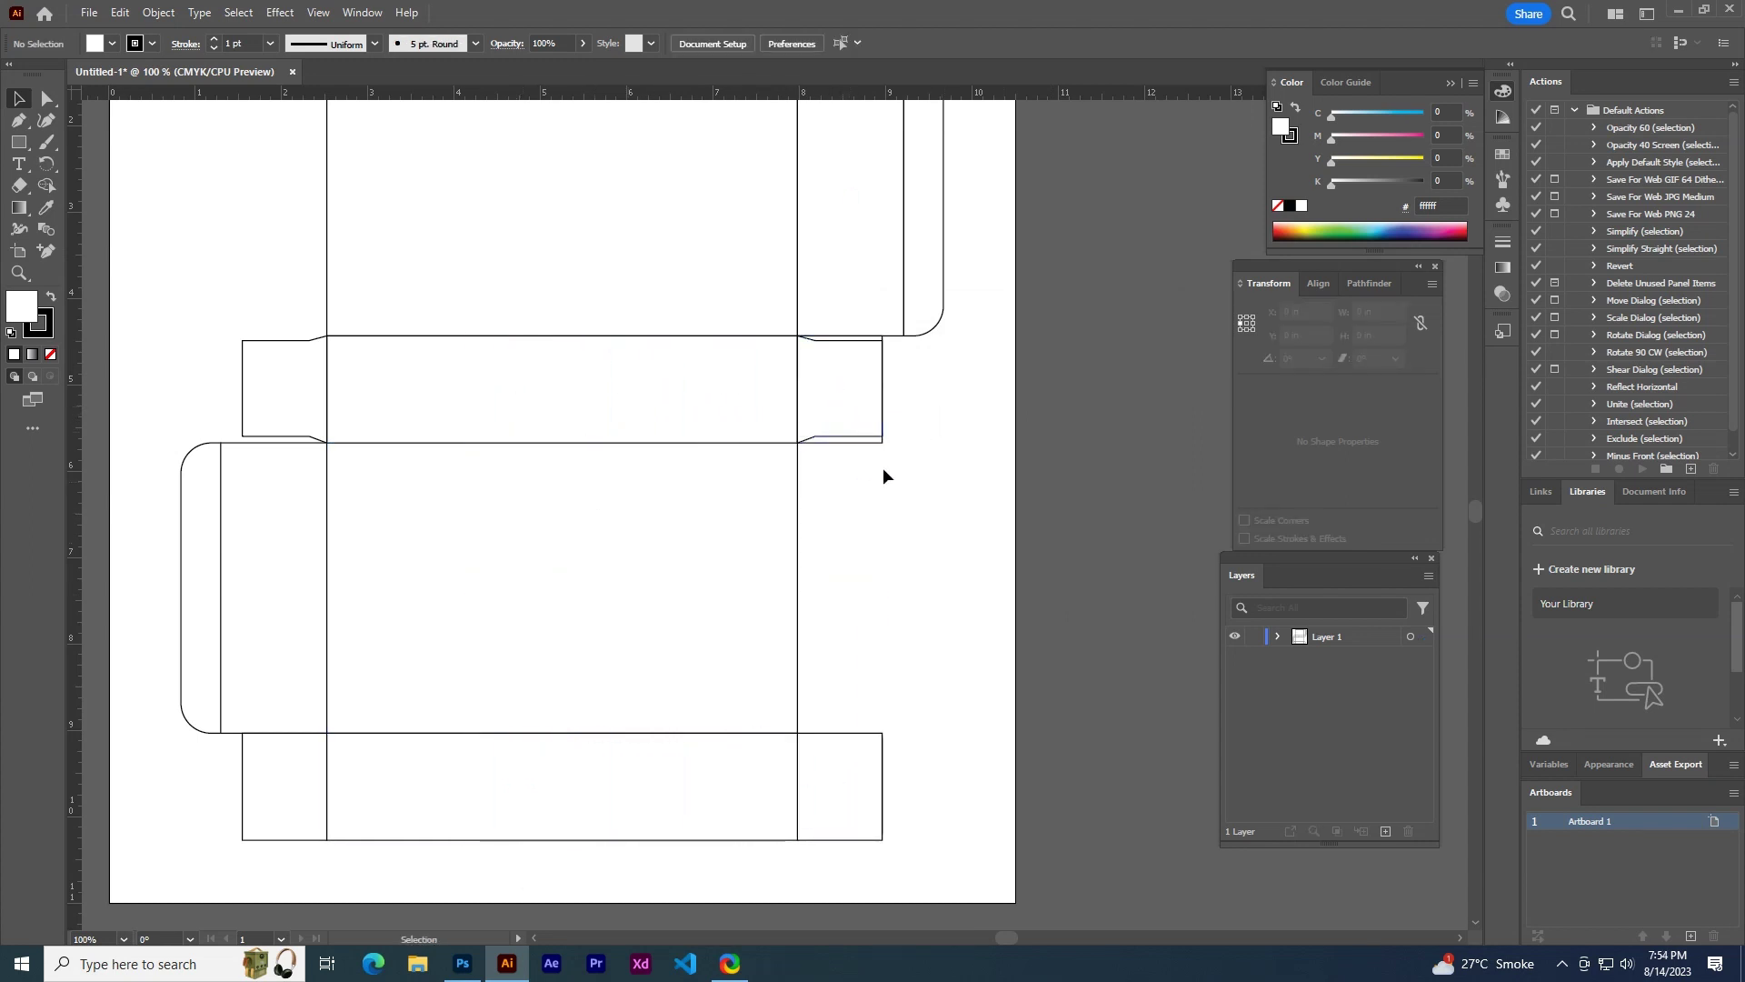
left_click(843, 440)
key("Delete")
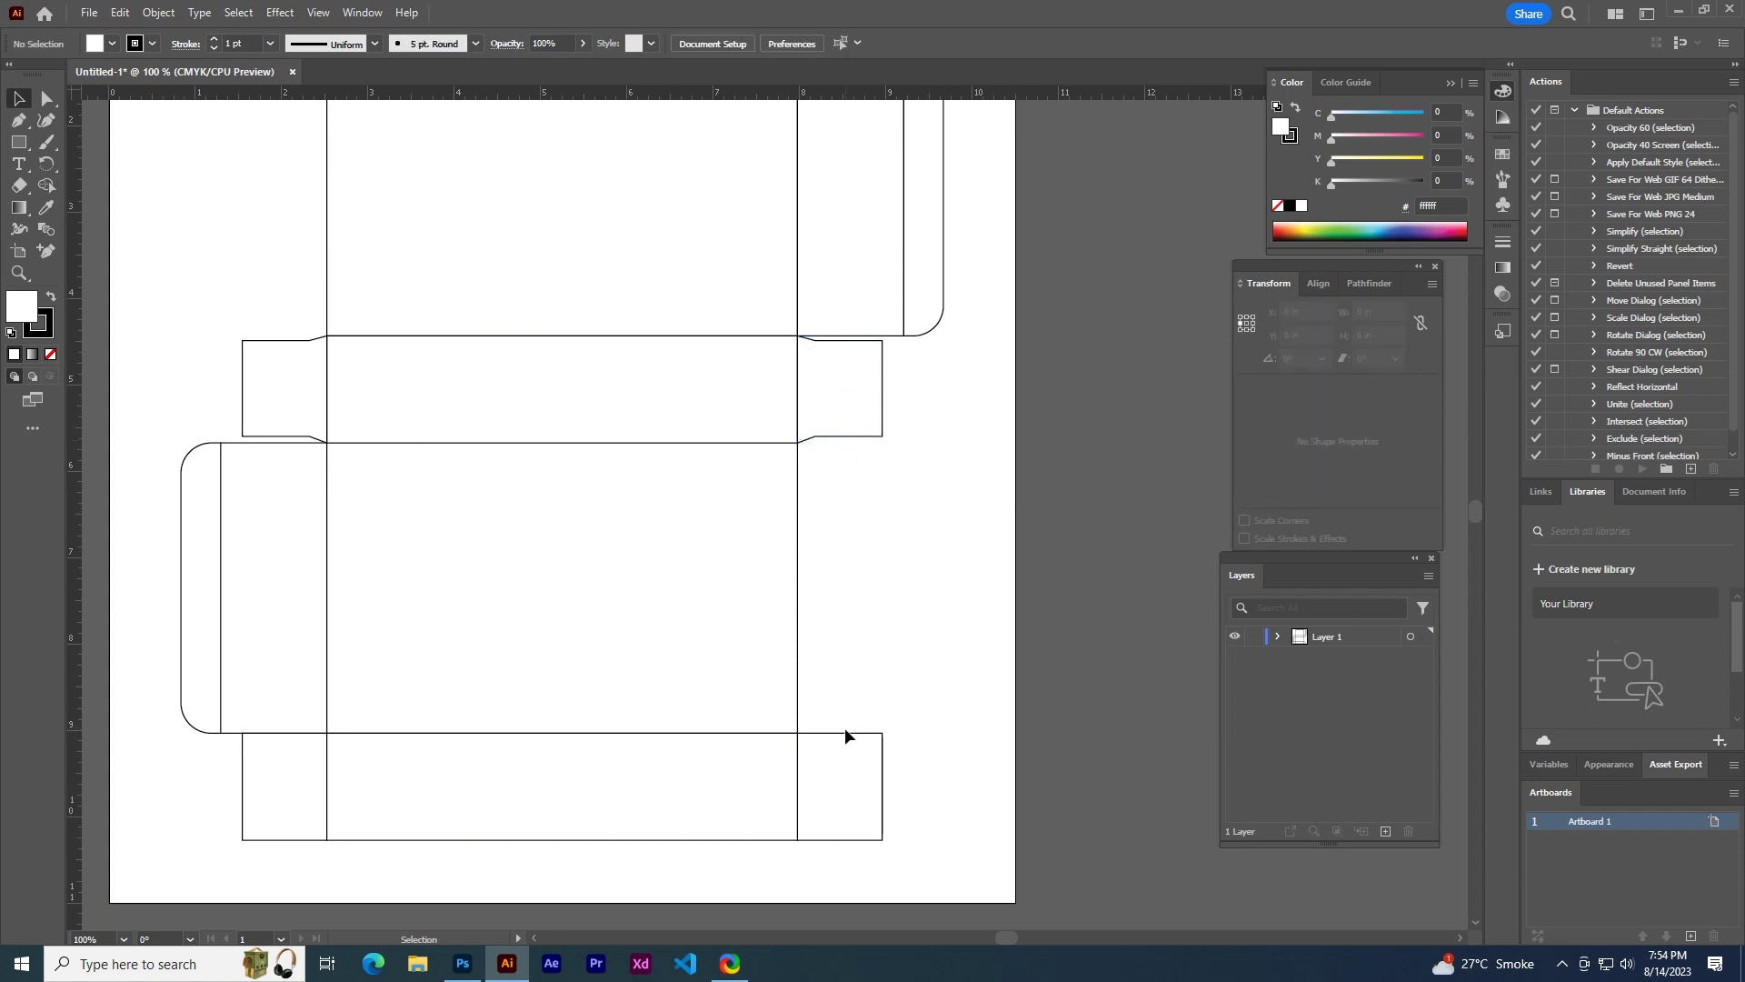
left_click(849, 757)
key("Delete")
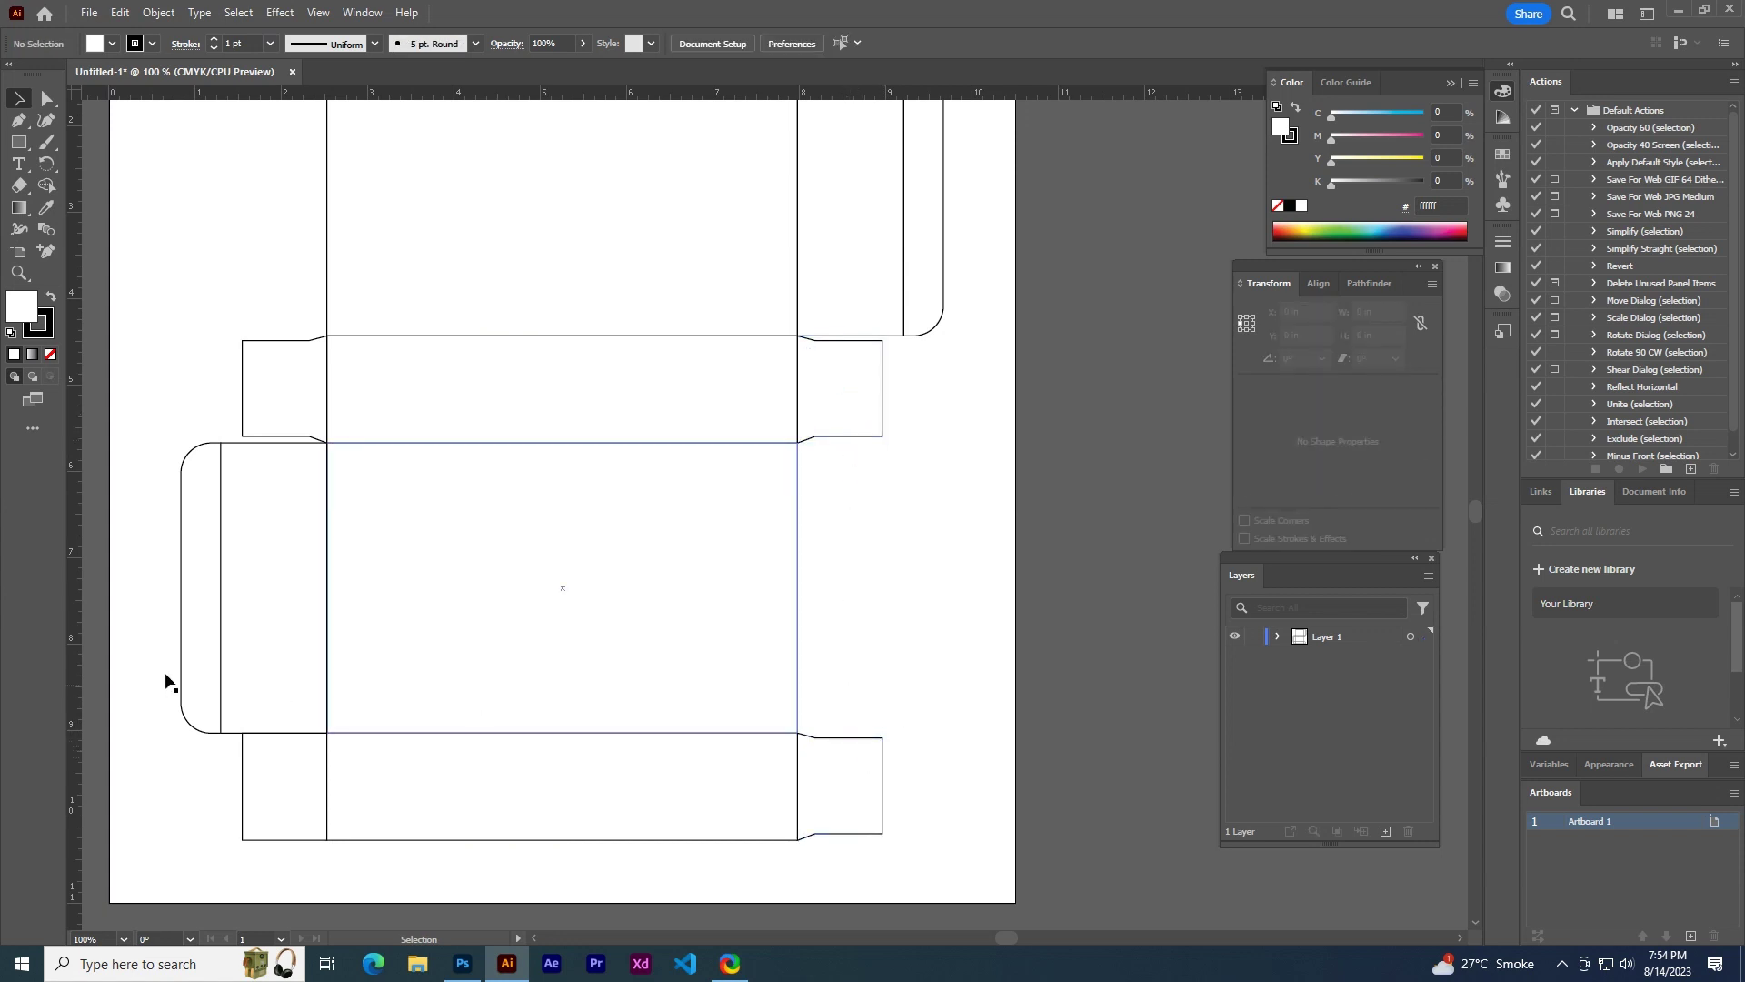
left_click(280, 787)
key("Delete")
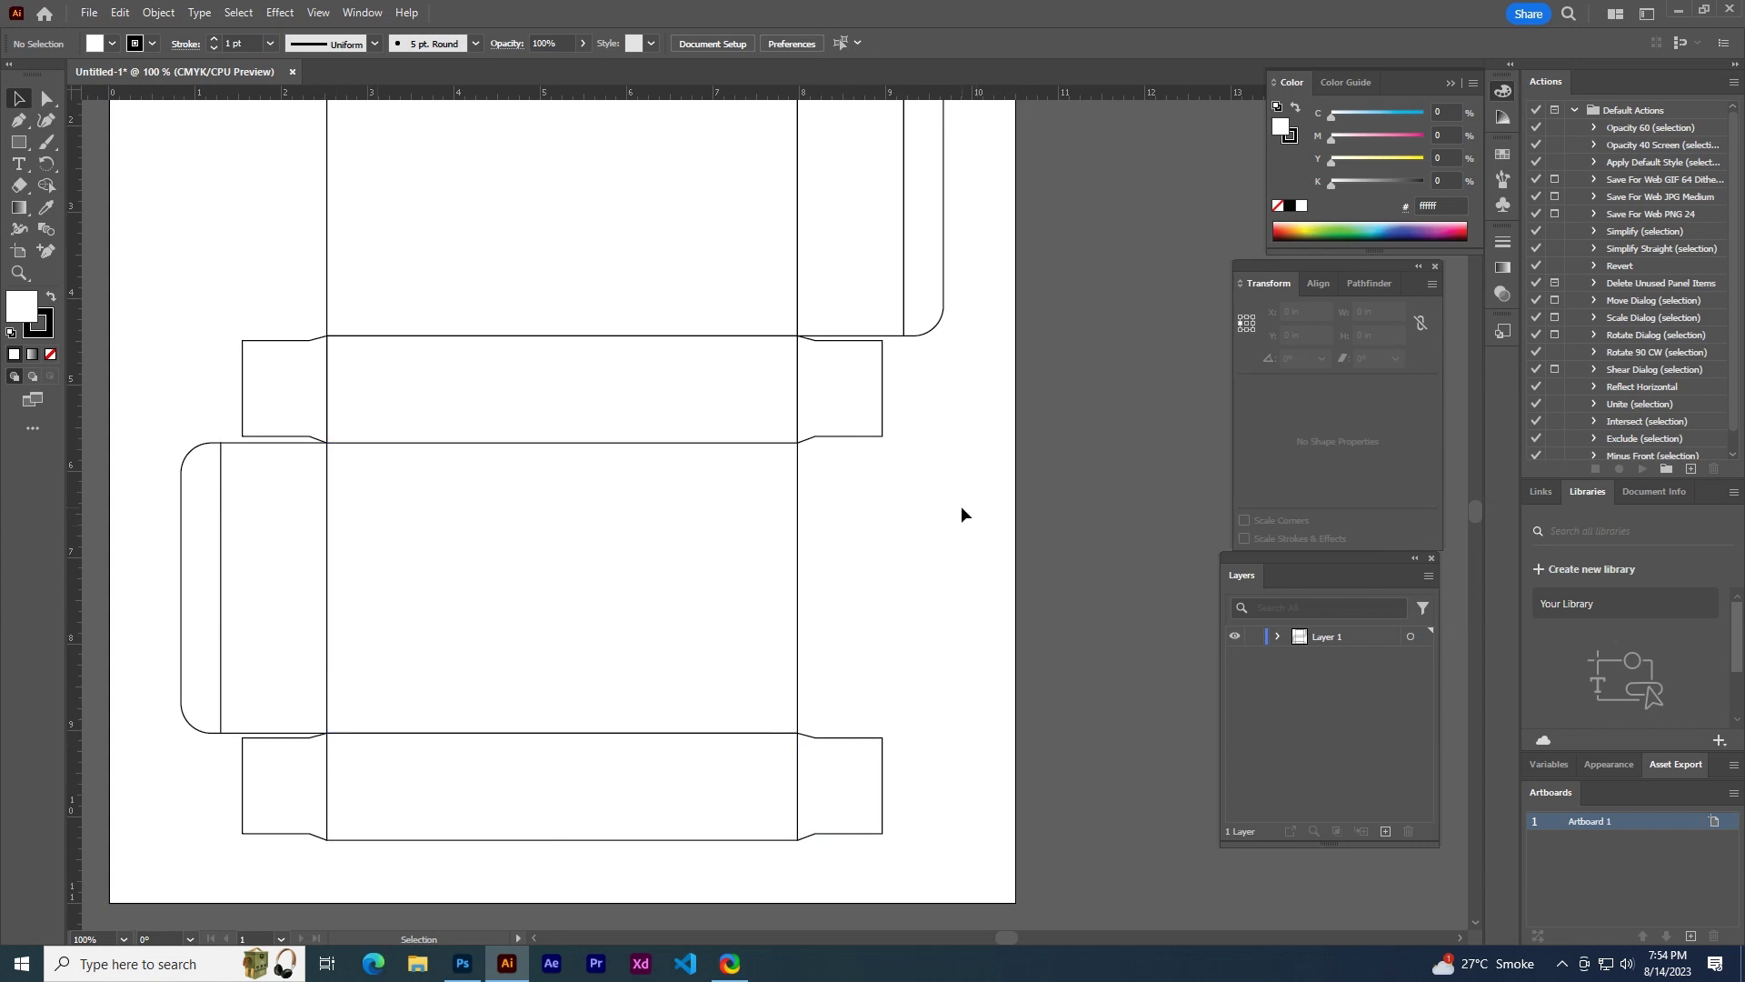
scroll(961, 514, "down", 1)
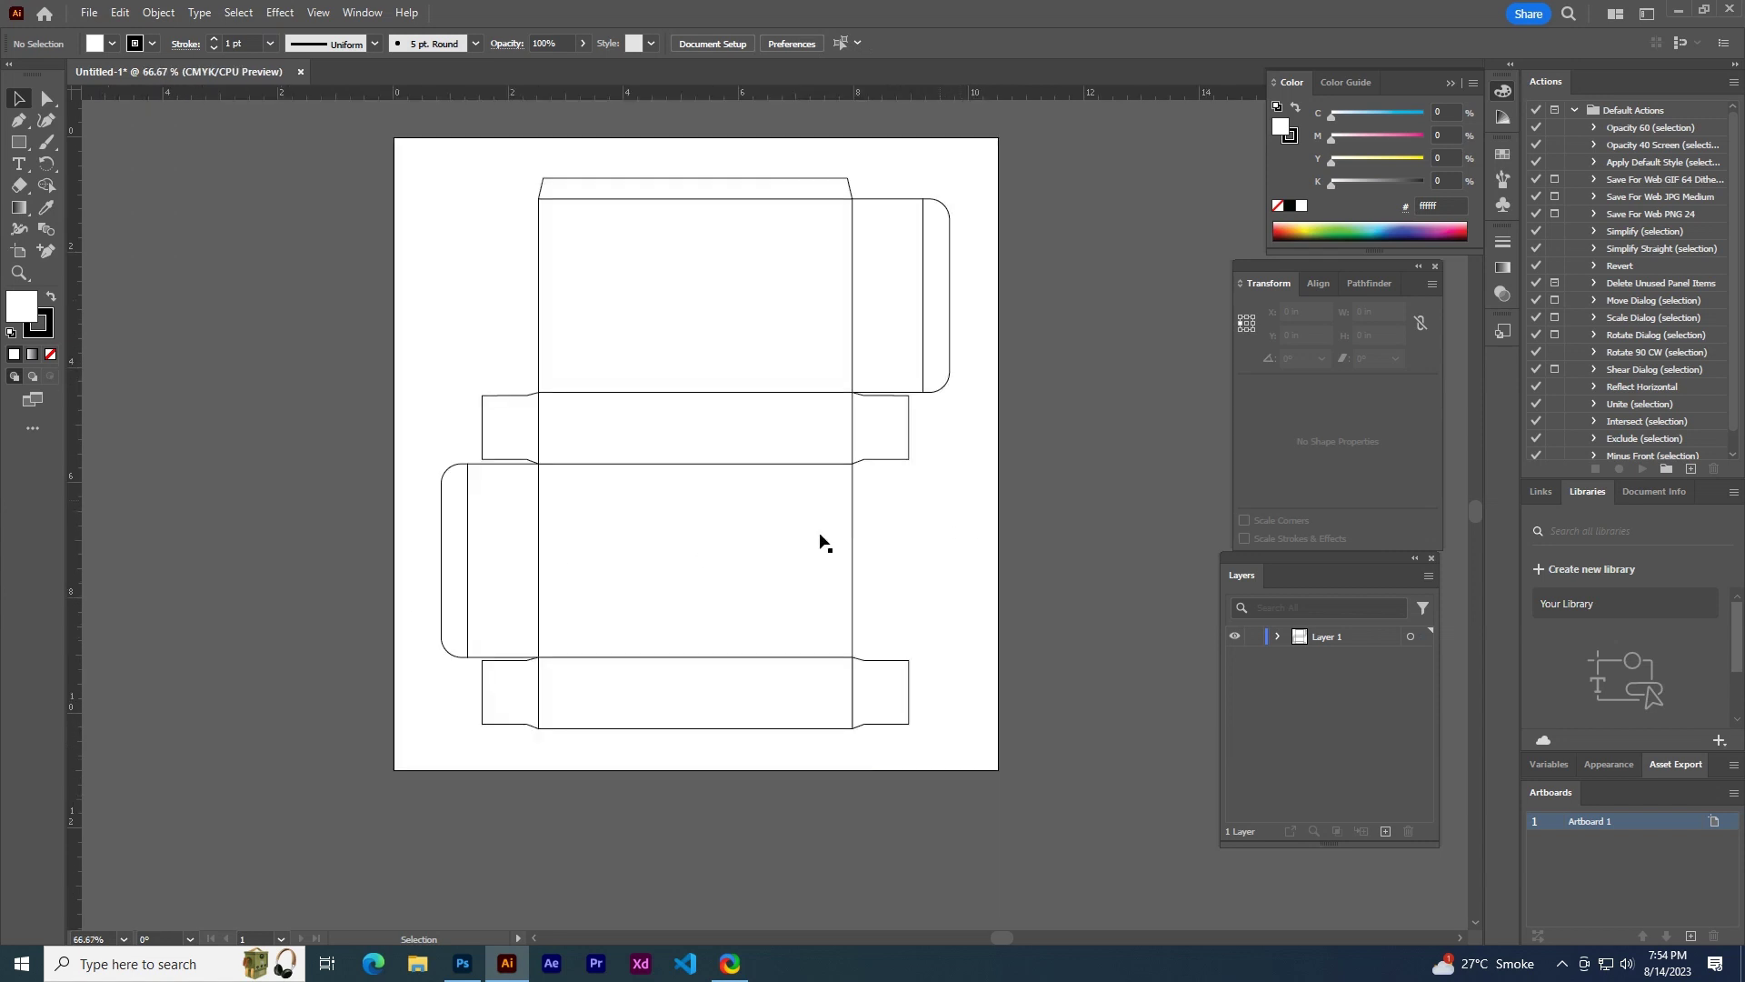
- Drag the 208072, 005044 and c4c4c4 swatch group from medicine box text.ai beside the dieline
key("ctrl+Tab")
left_click_drag(868, 734, 277, 156)
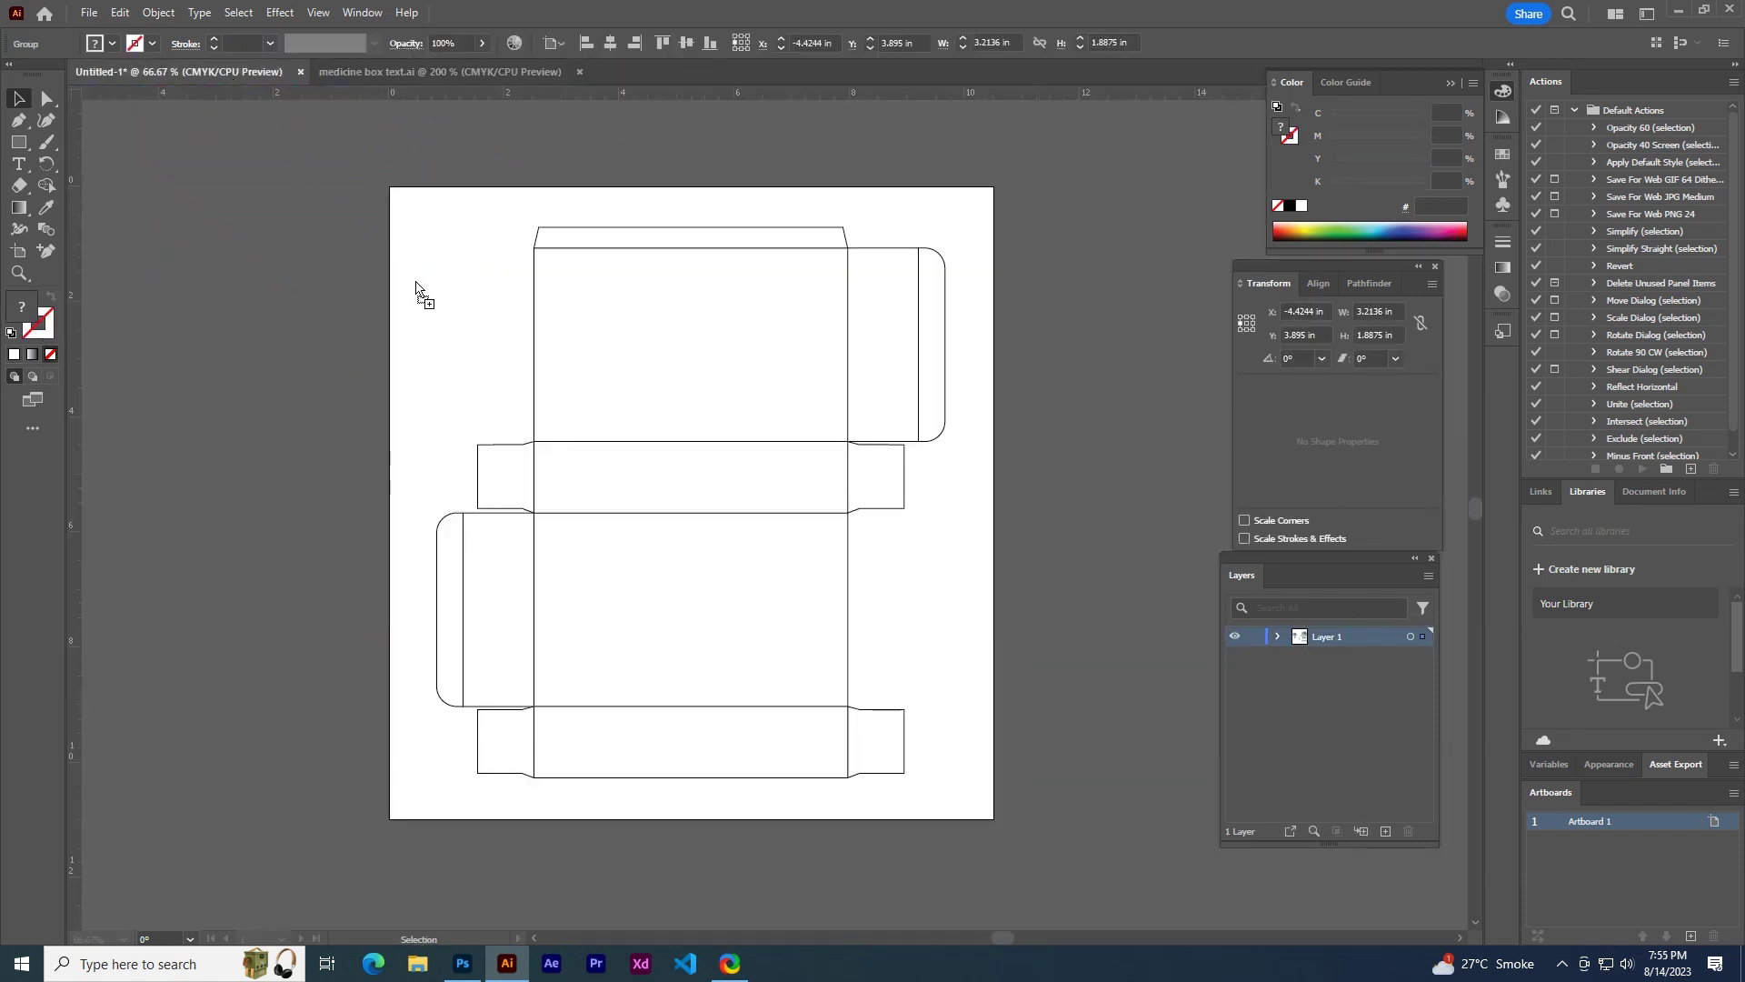
left_click_drag(277, 156, 279, 434)
left_click(269, 510)
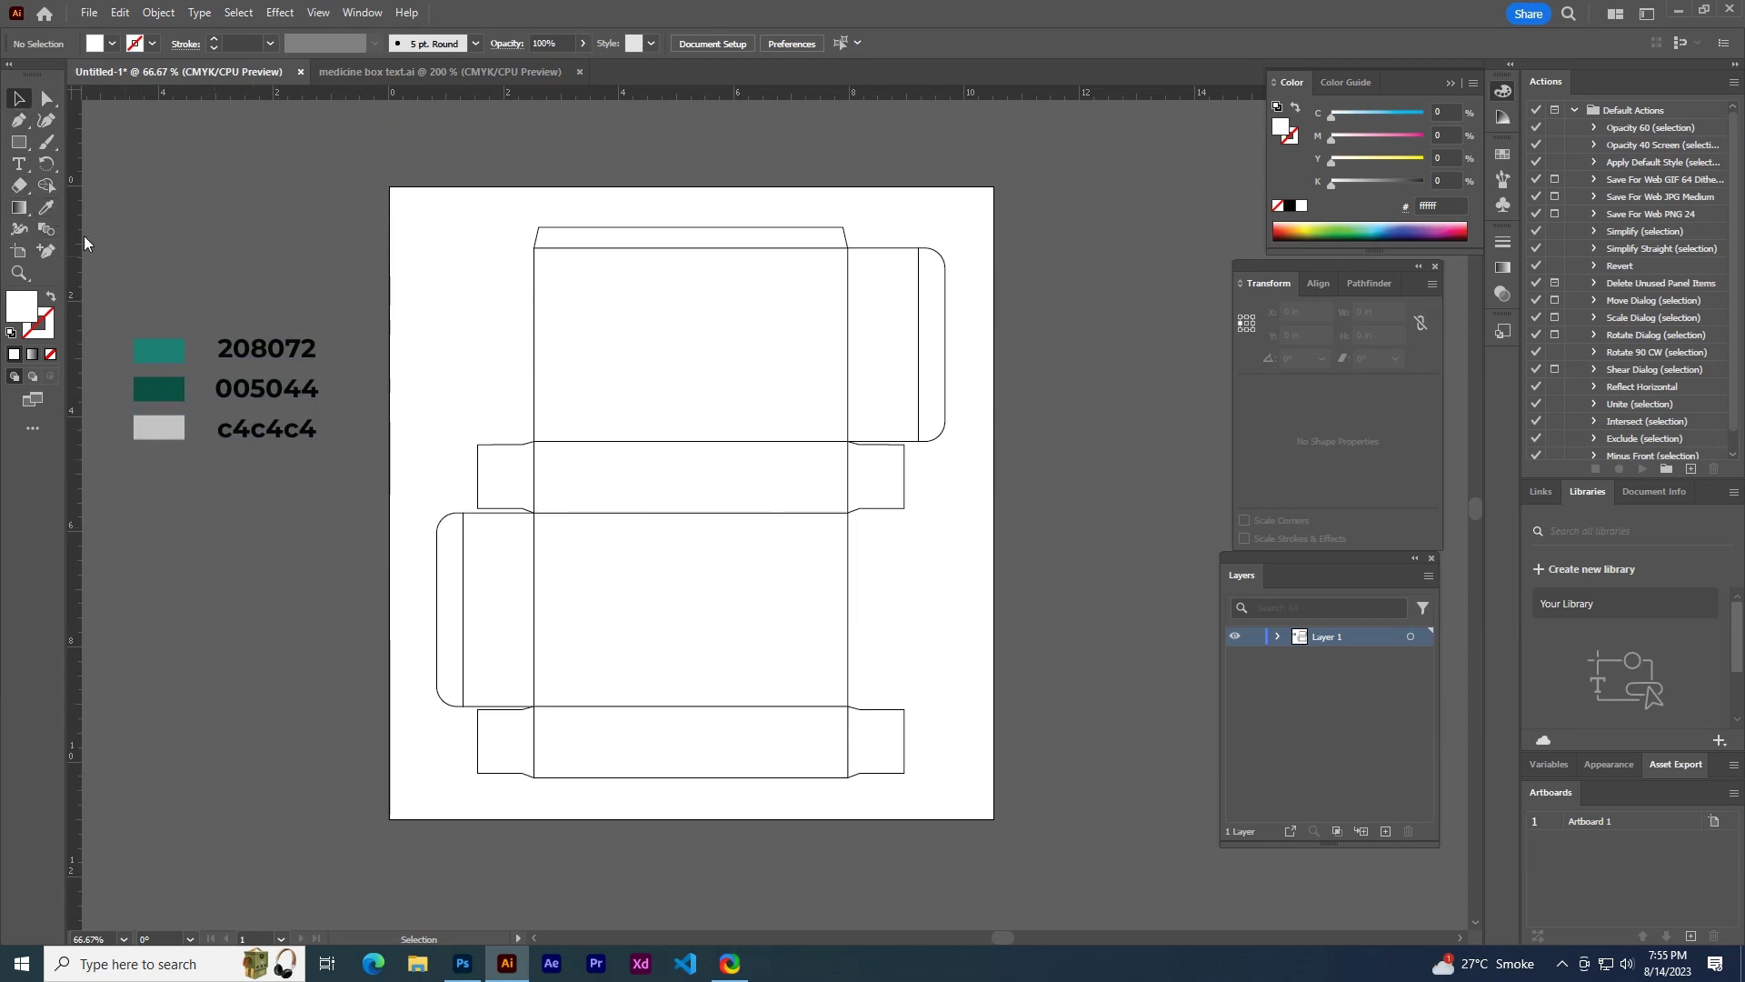
left_click(506, 479)
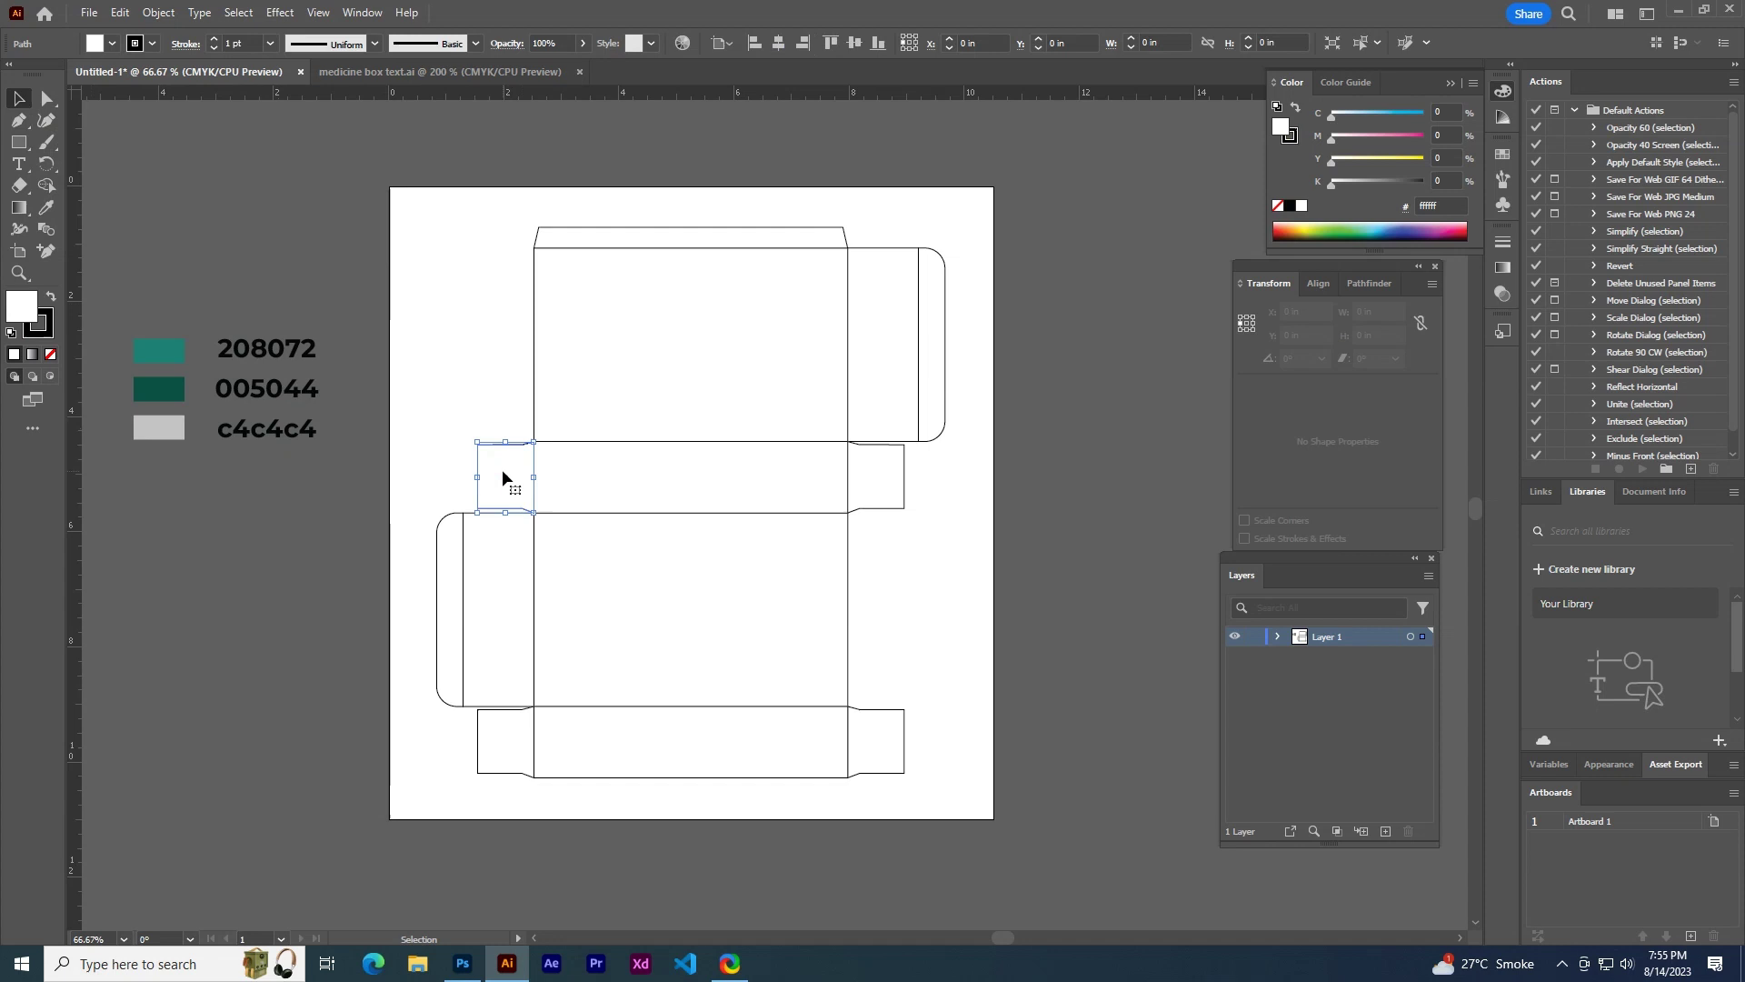
- Fill the four dust flaps and top tuck flap with teal 208072 using the Eyedropper
left_click(505, 727, "shift")
left_click(877, 741, "shift")
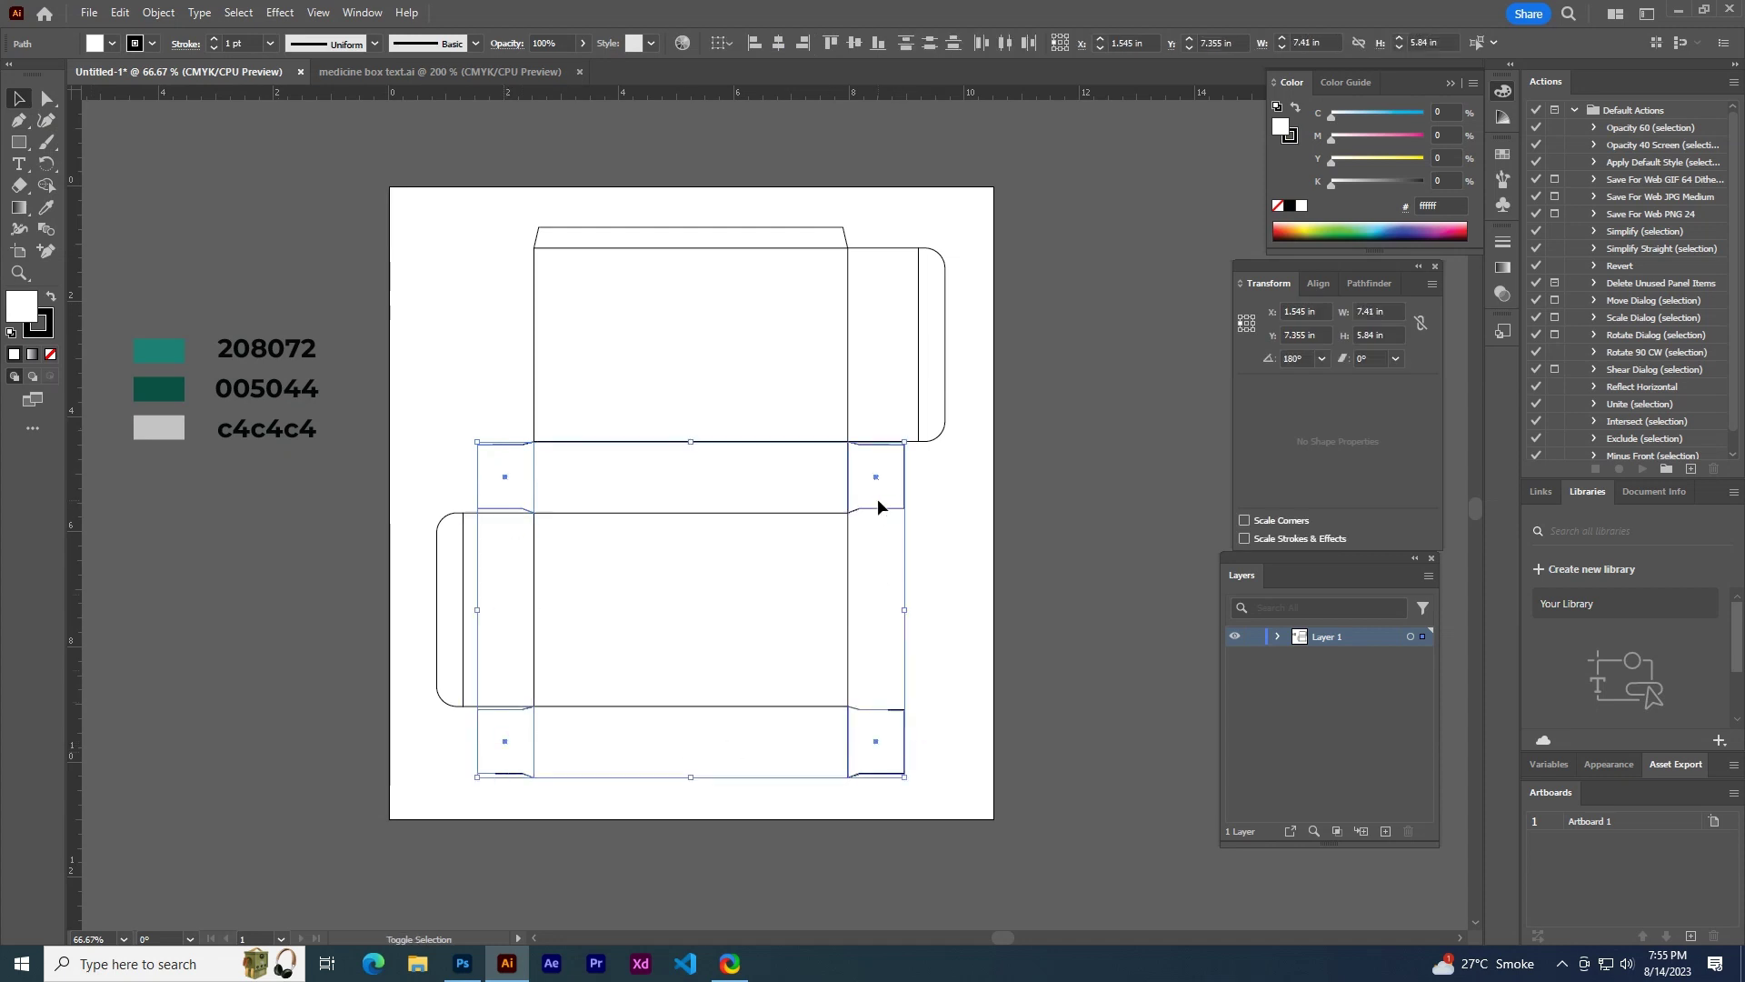
left_click(765, 240, "shift")
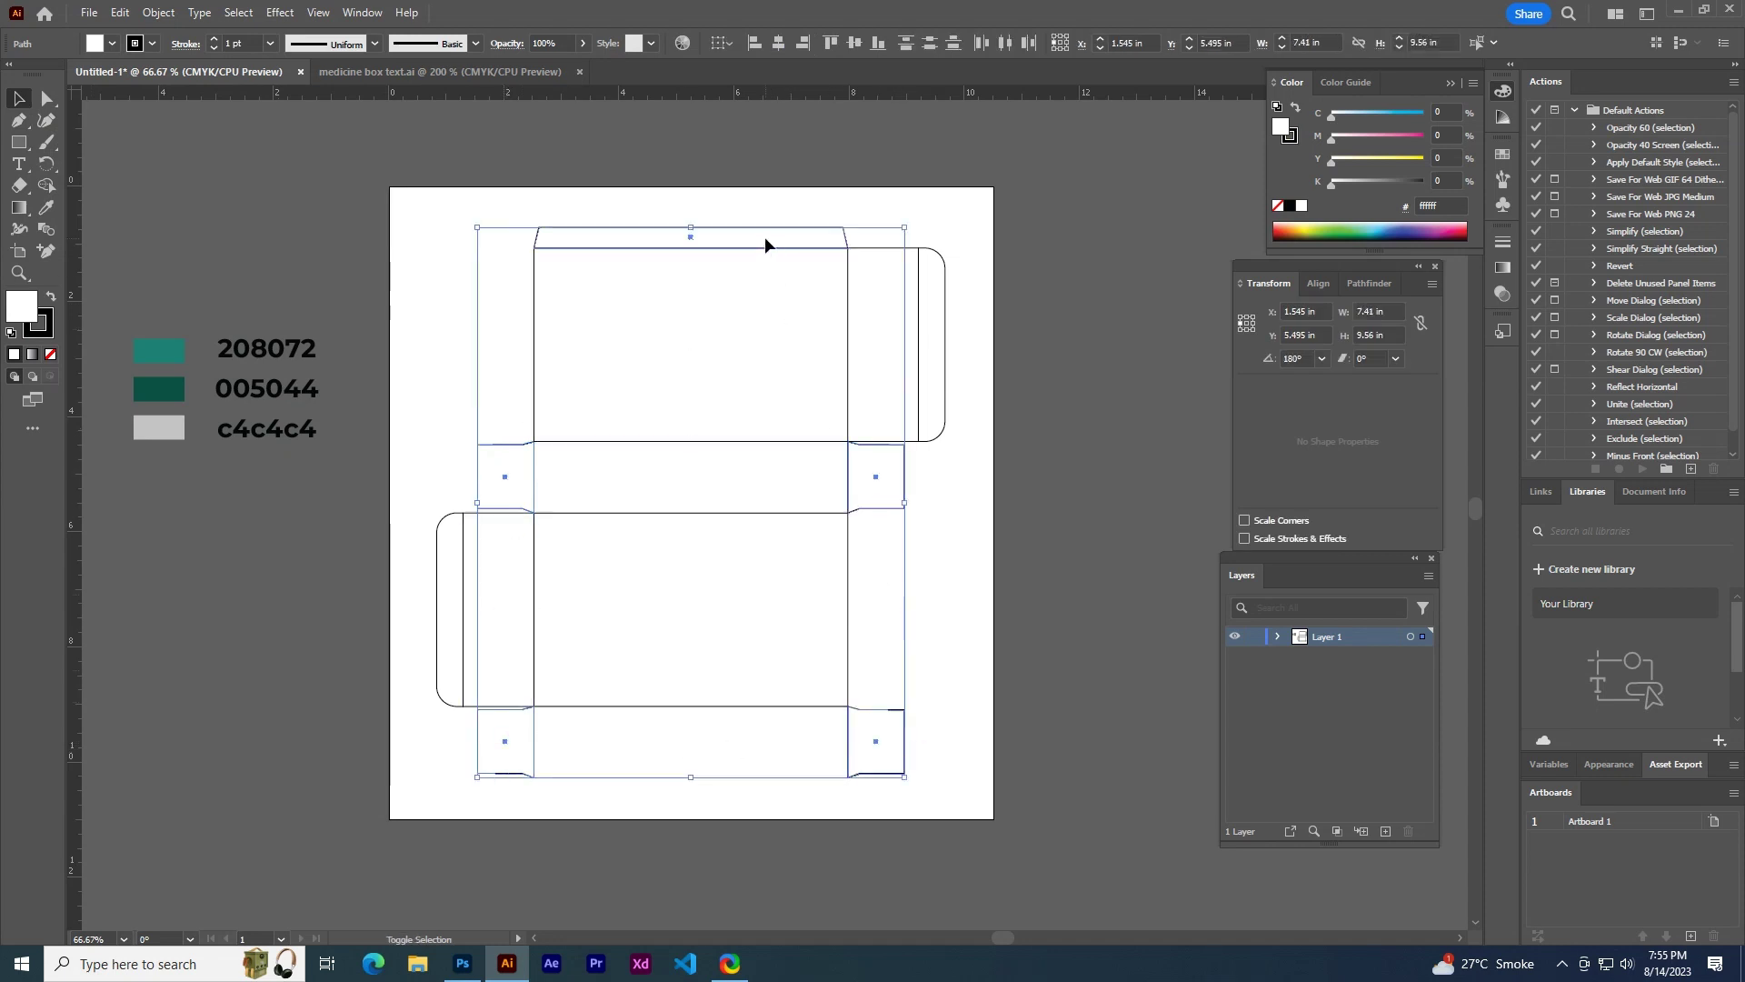
left_click(46, 211)
left_click(159, 350)
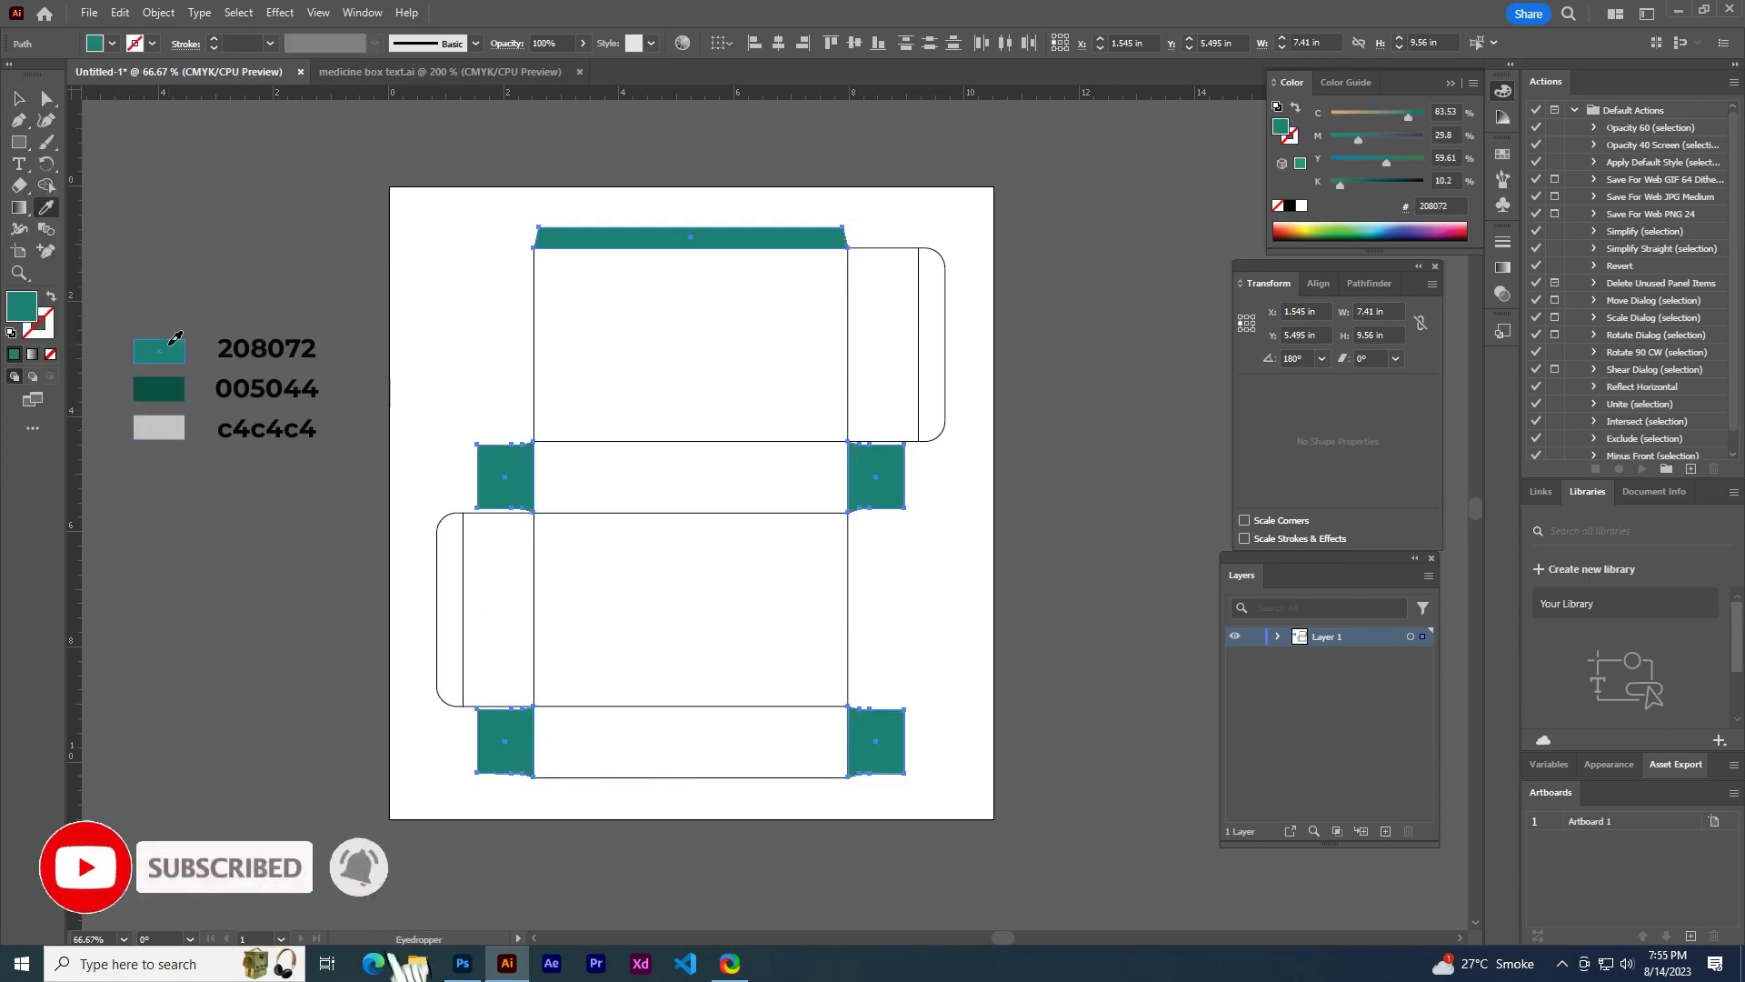
key("v")
left_click(194, 257)
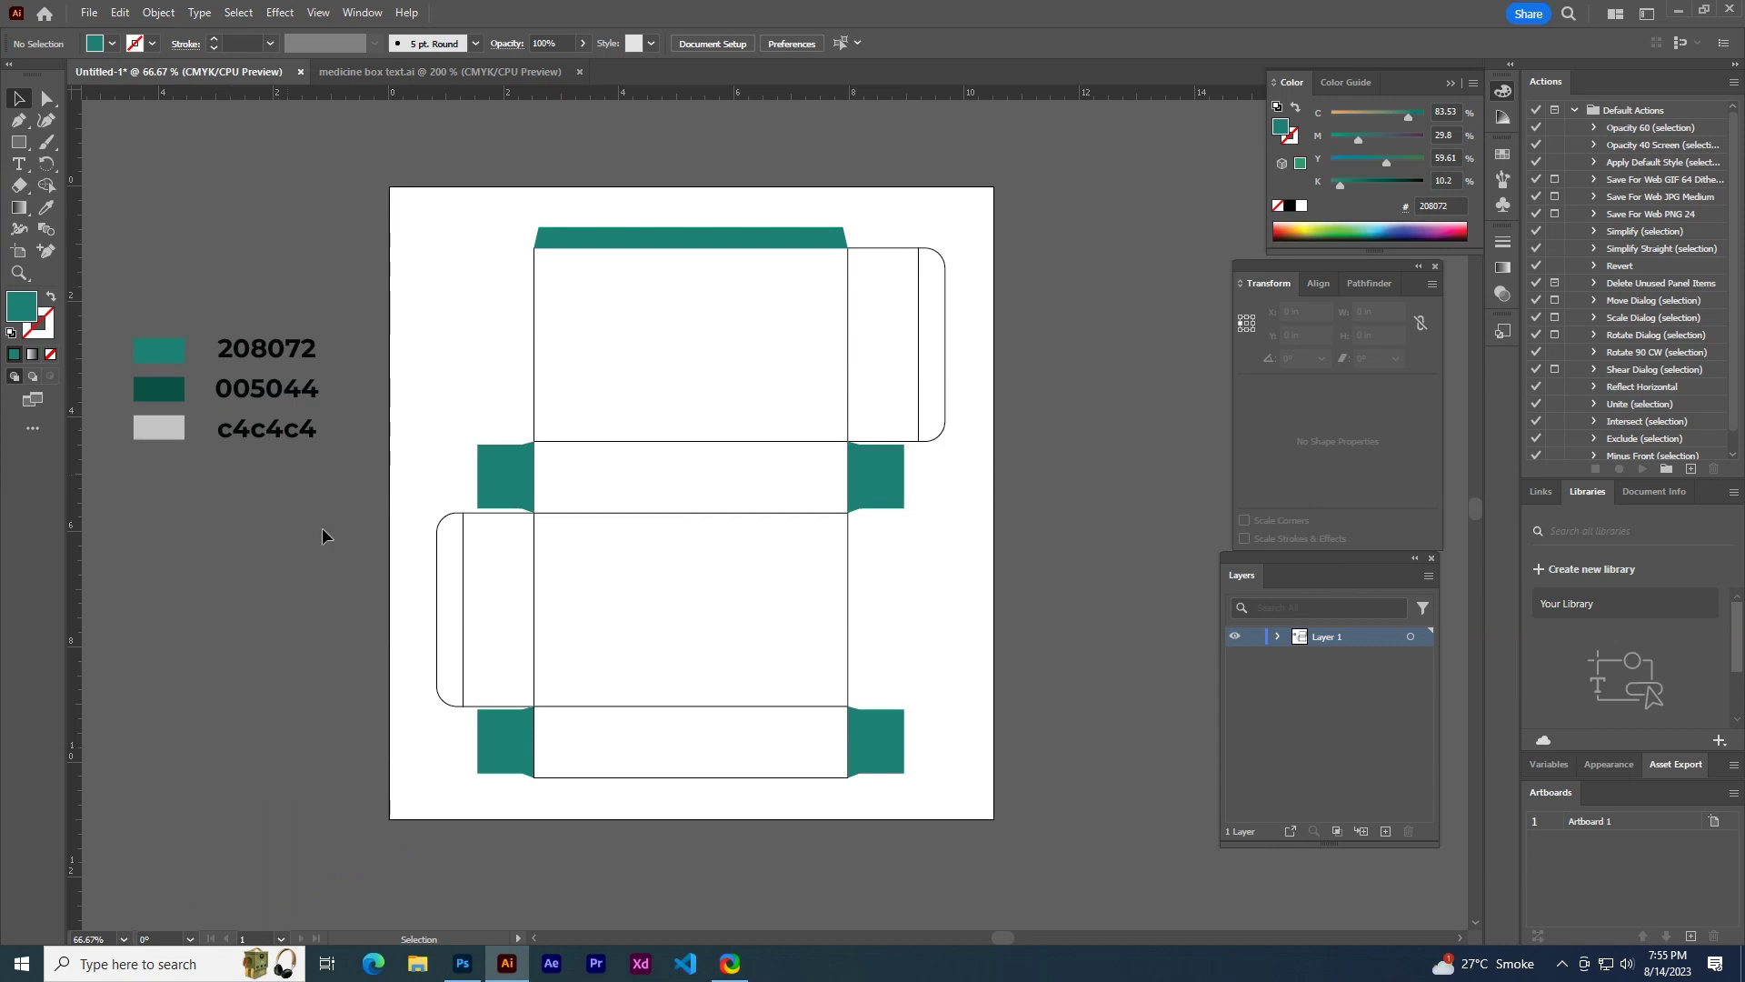
- Fill both rounded side flaps with grey c4c4c4 using the Eyedropper
left_click(440, 636)
left_click(934, 358, "shift")
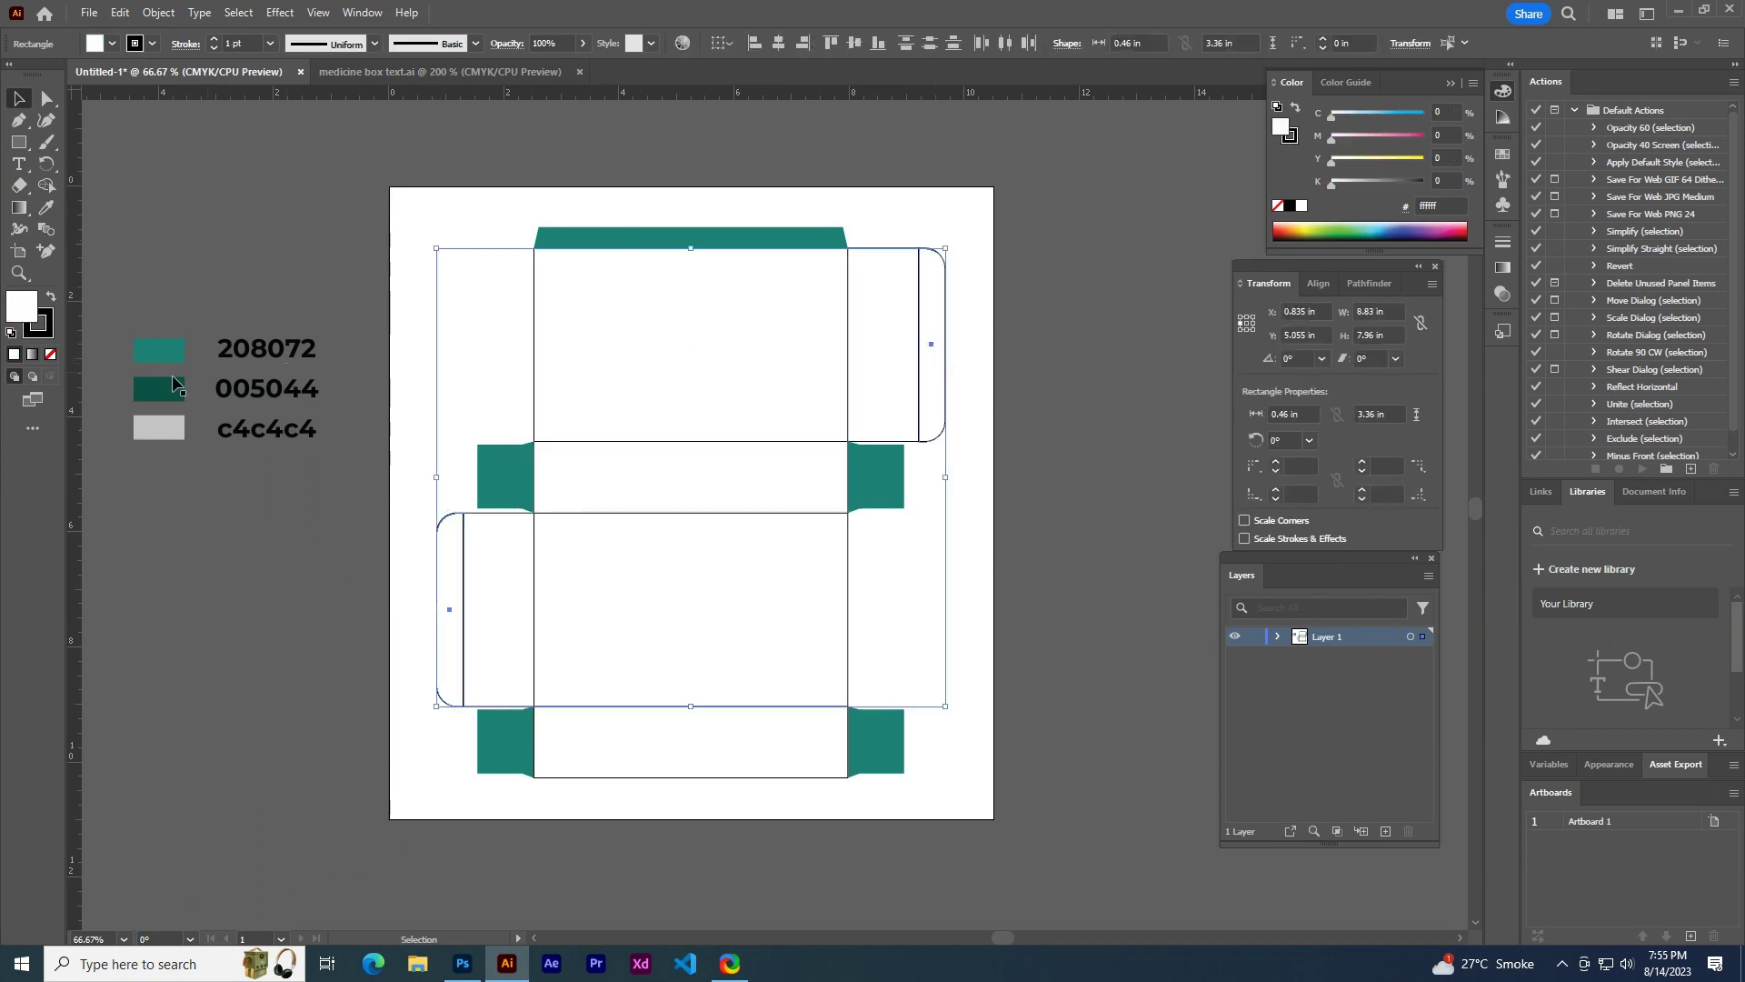
left_click(47, 205)
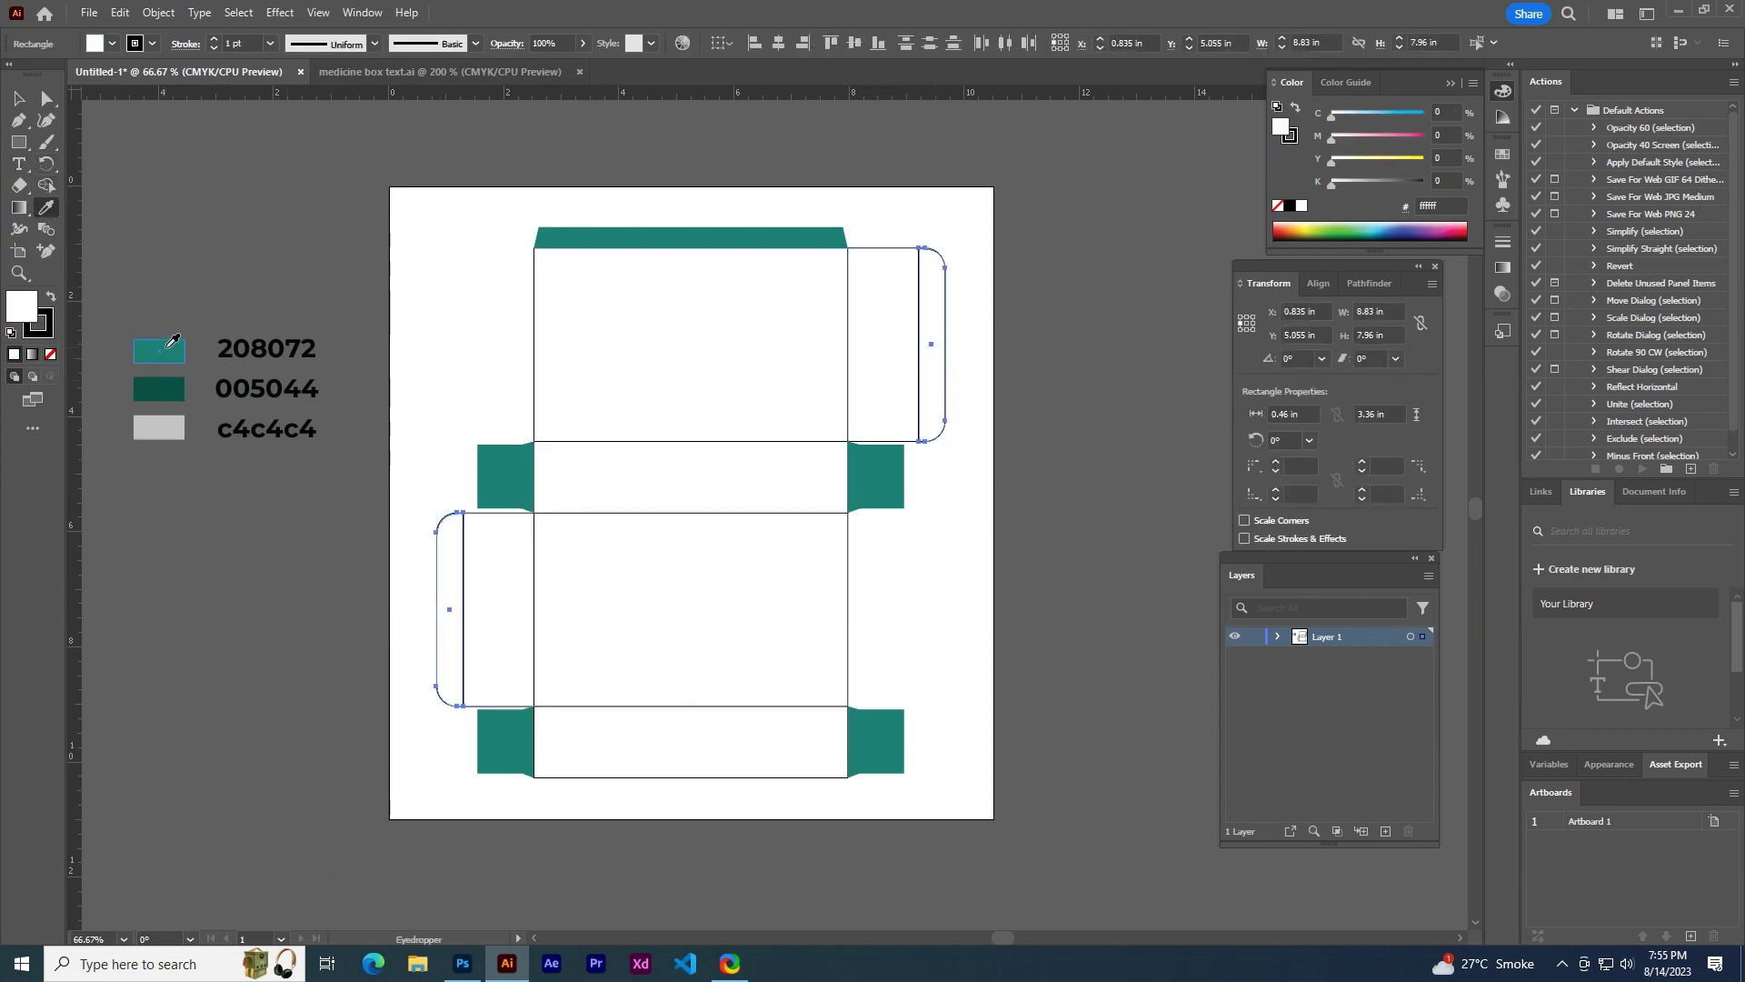
left_click(166, 425)
left_click(19, 102)
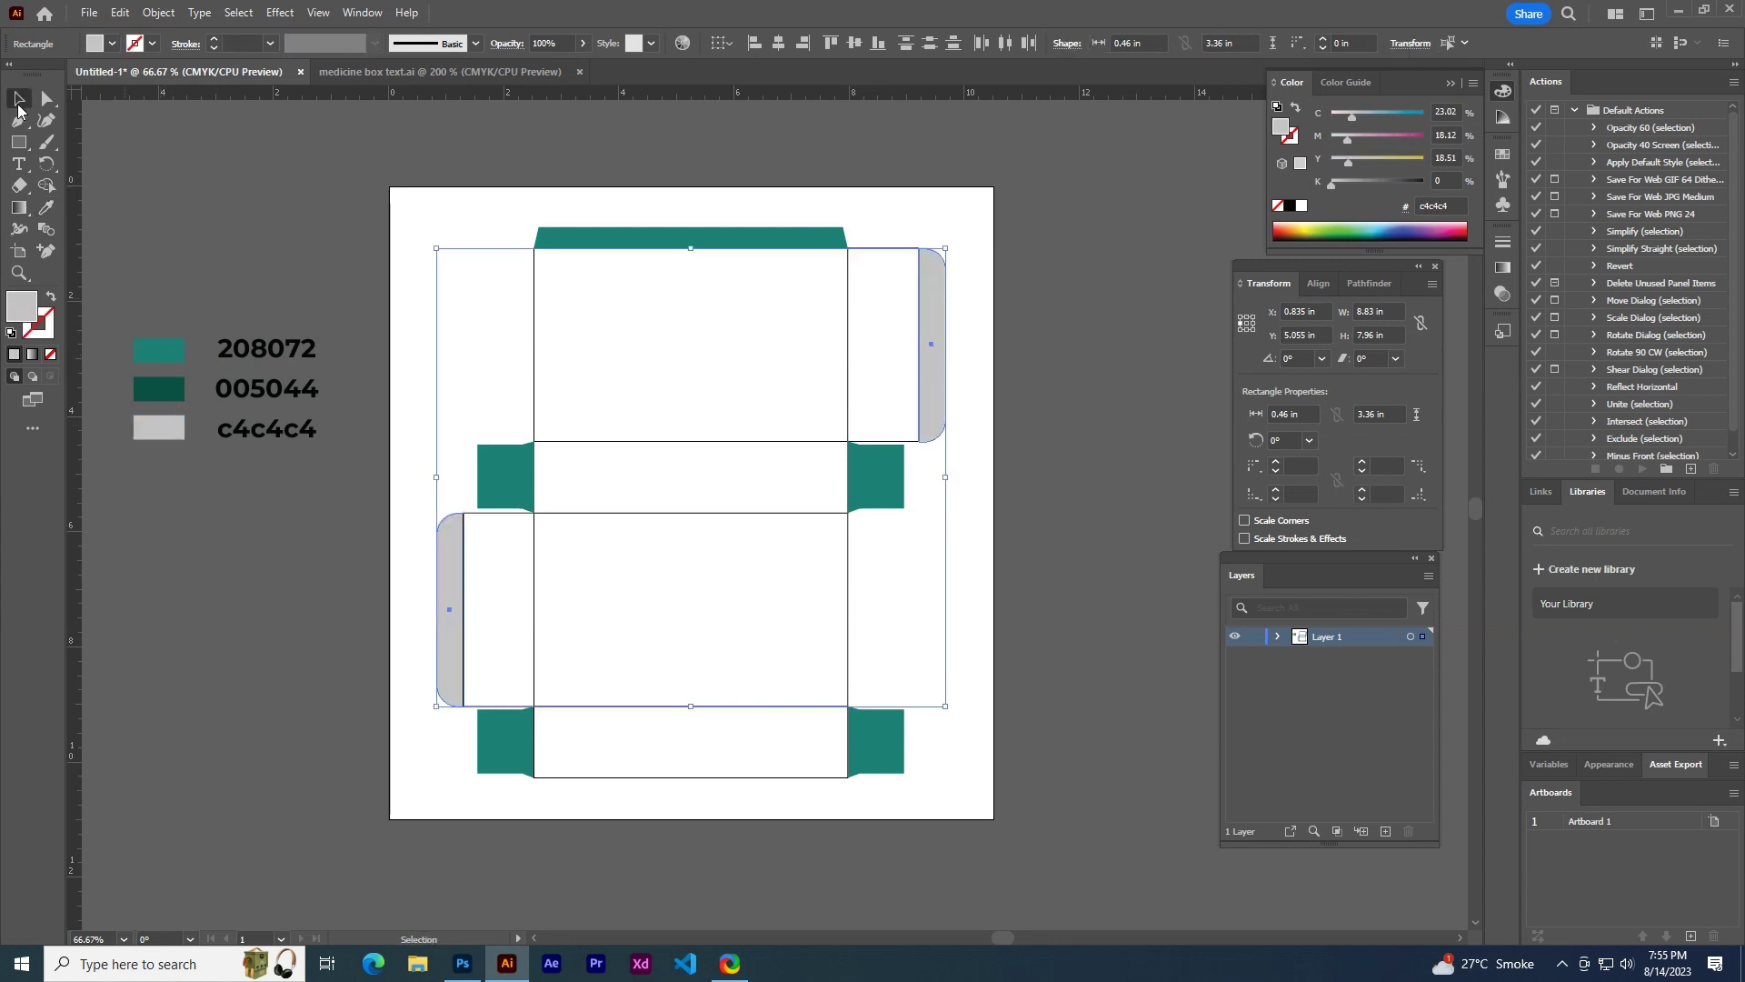
left_click(189, 216)
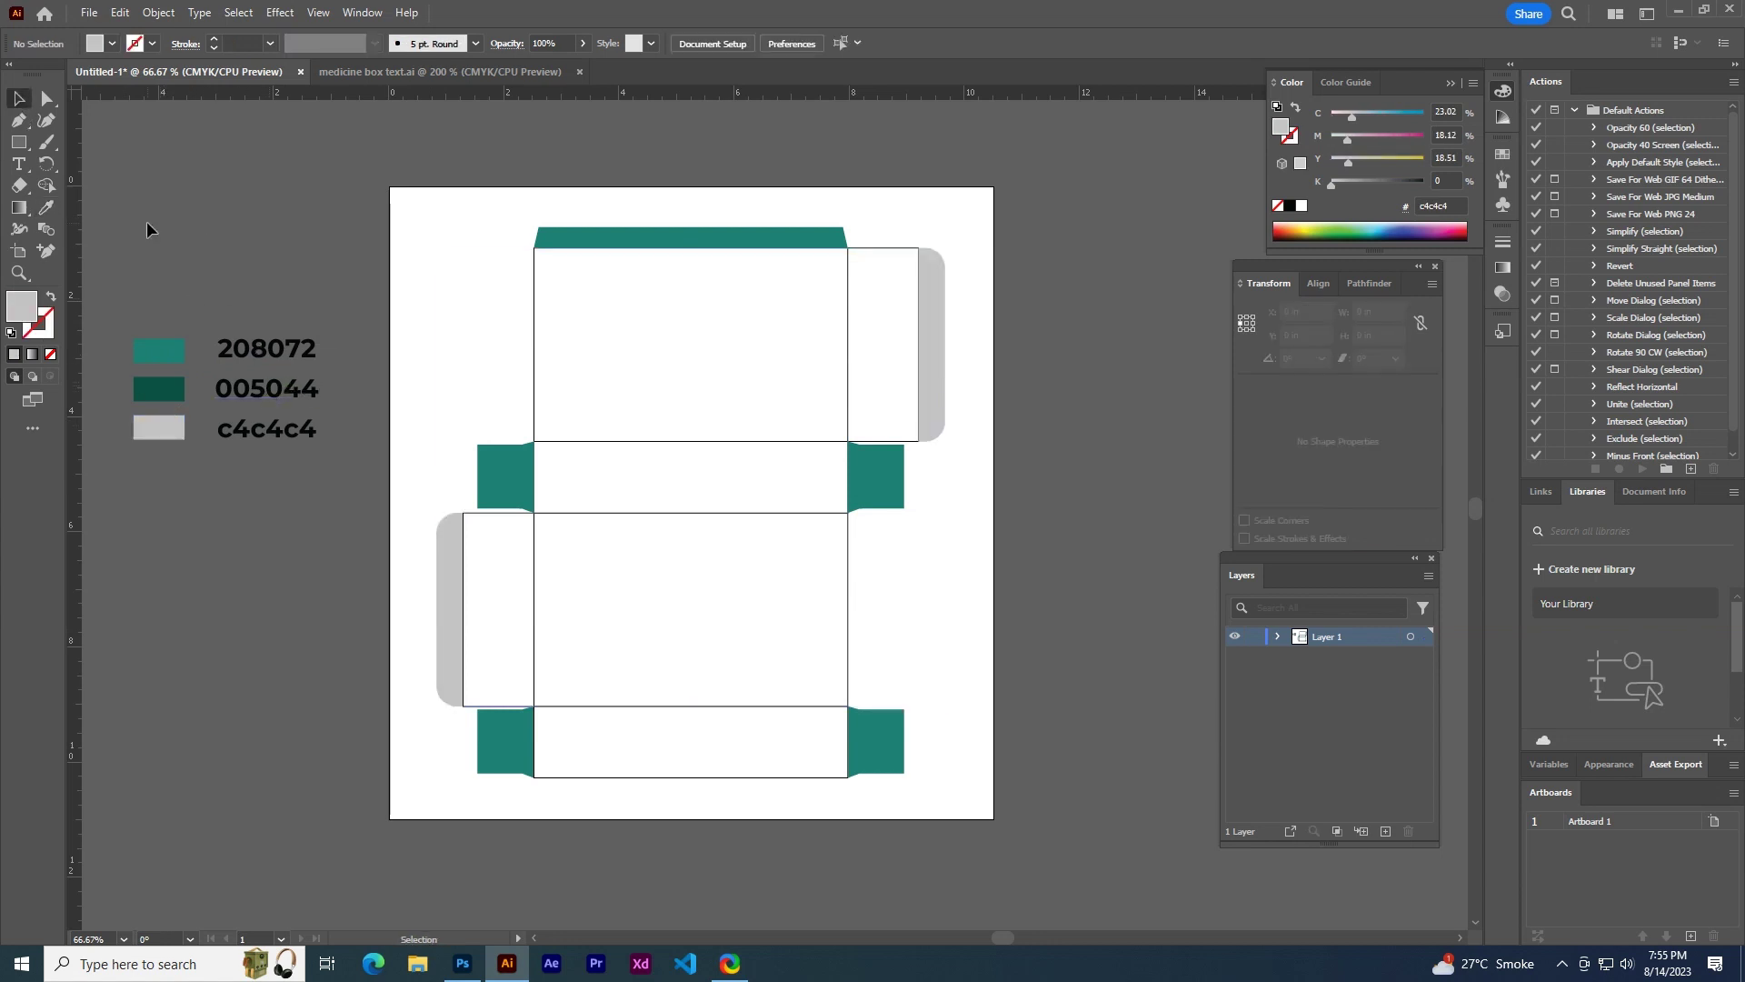
- Set the stroke to None on all six box panels
left_click(883, 345)
left_click(699, 340, "shift")
left_click(694, 478, "shift")
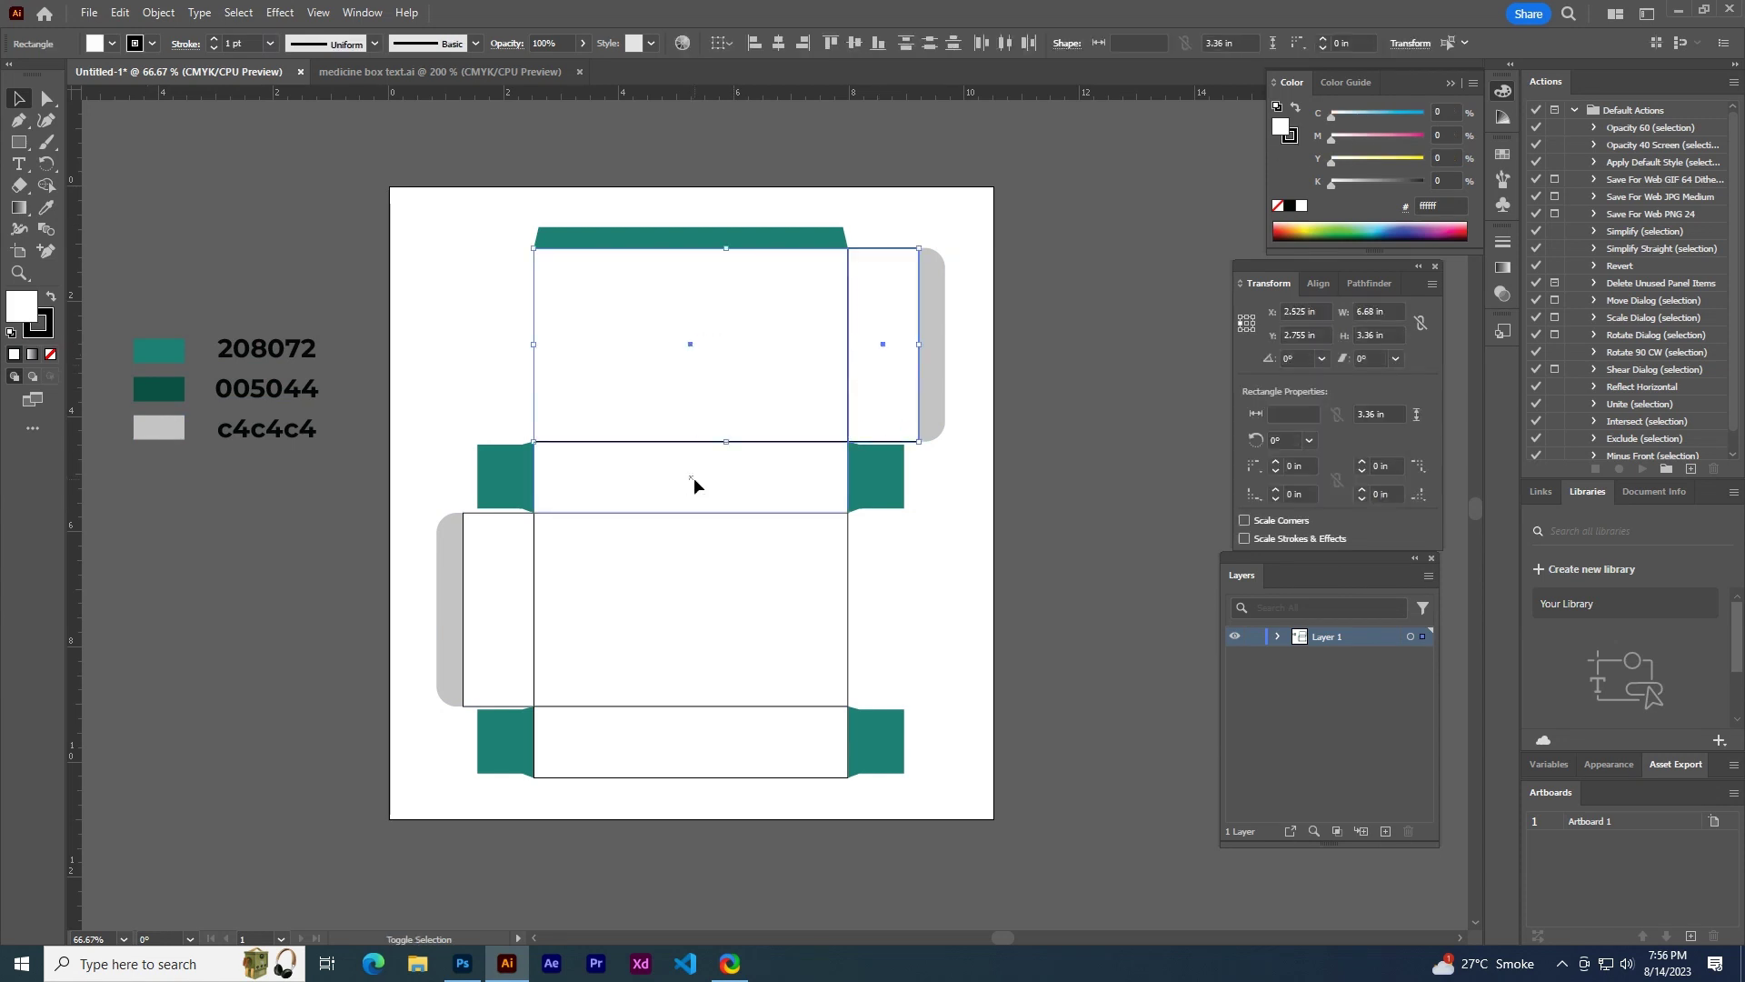
left_click(698, 596, "shift")
left_click(698, 744, "shift")
left_click(478, 616, "shift")
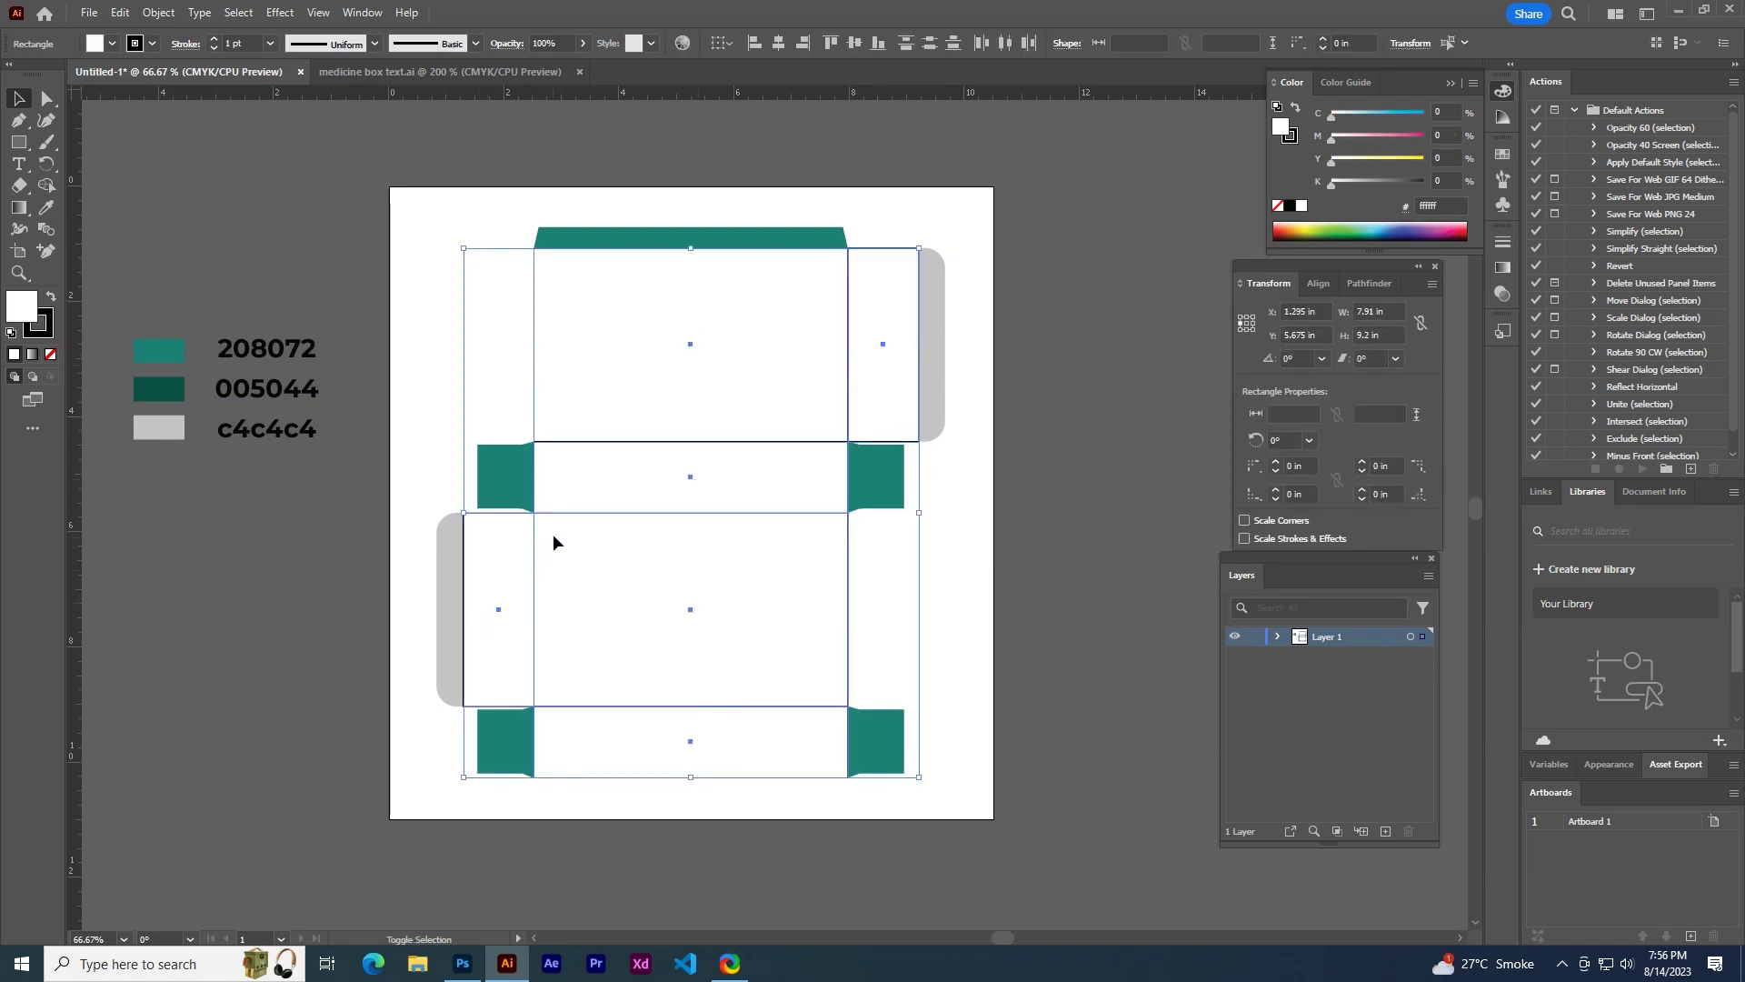
left_click(214, 48)
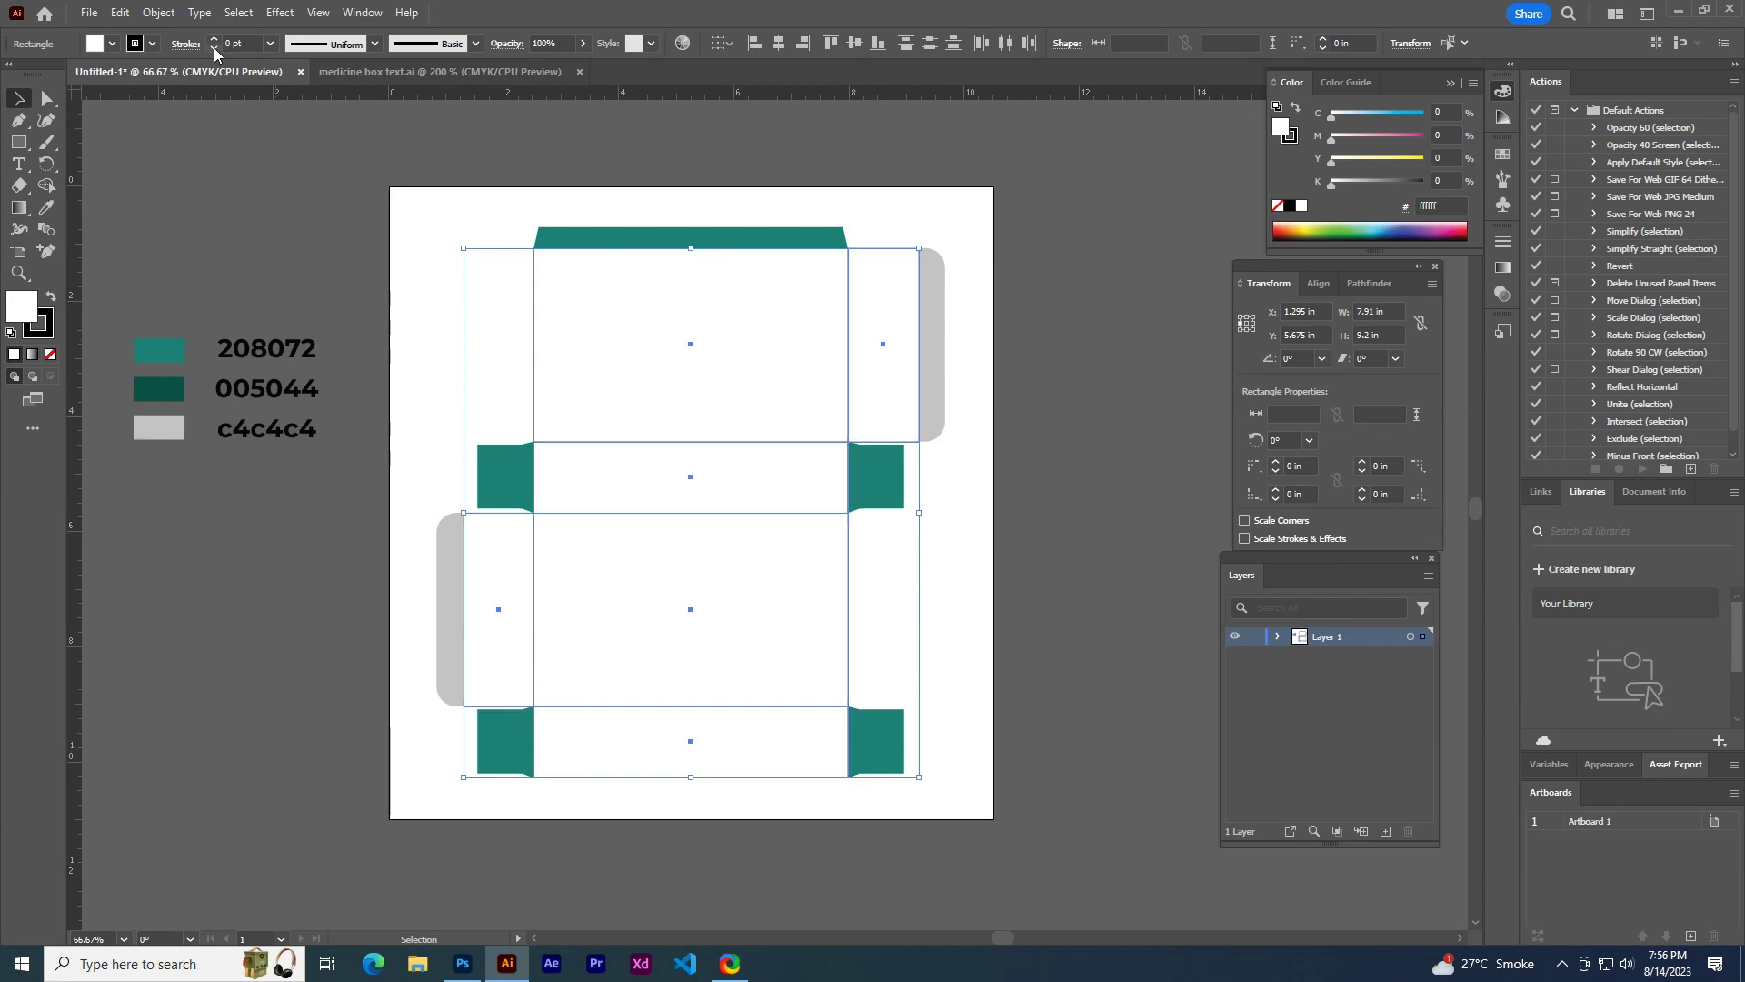
- Select the entire dieline and make all its strokes dashed lines
left_click_drag(419, 207, 950, 759)
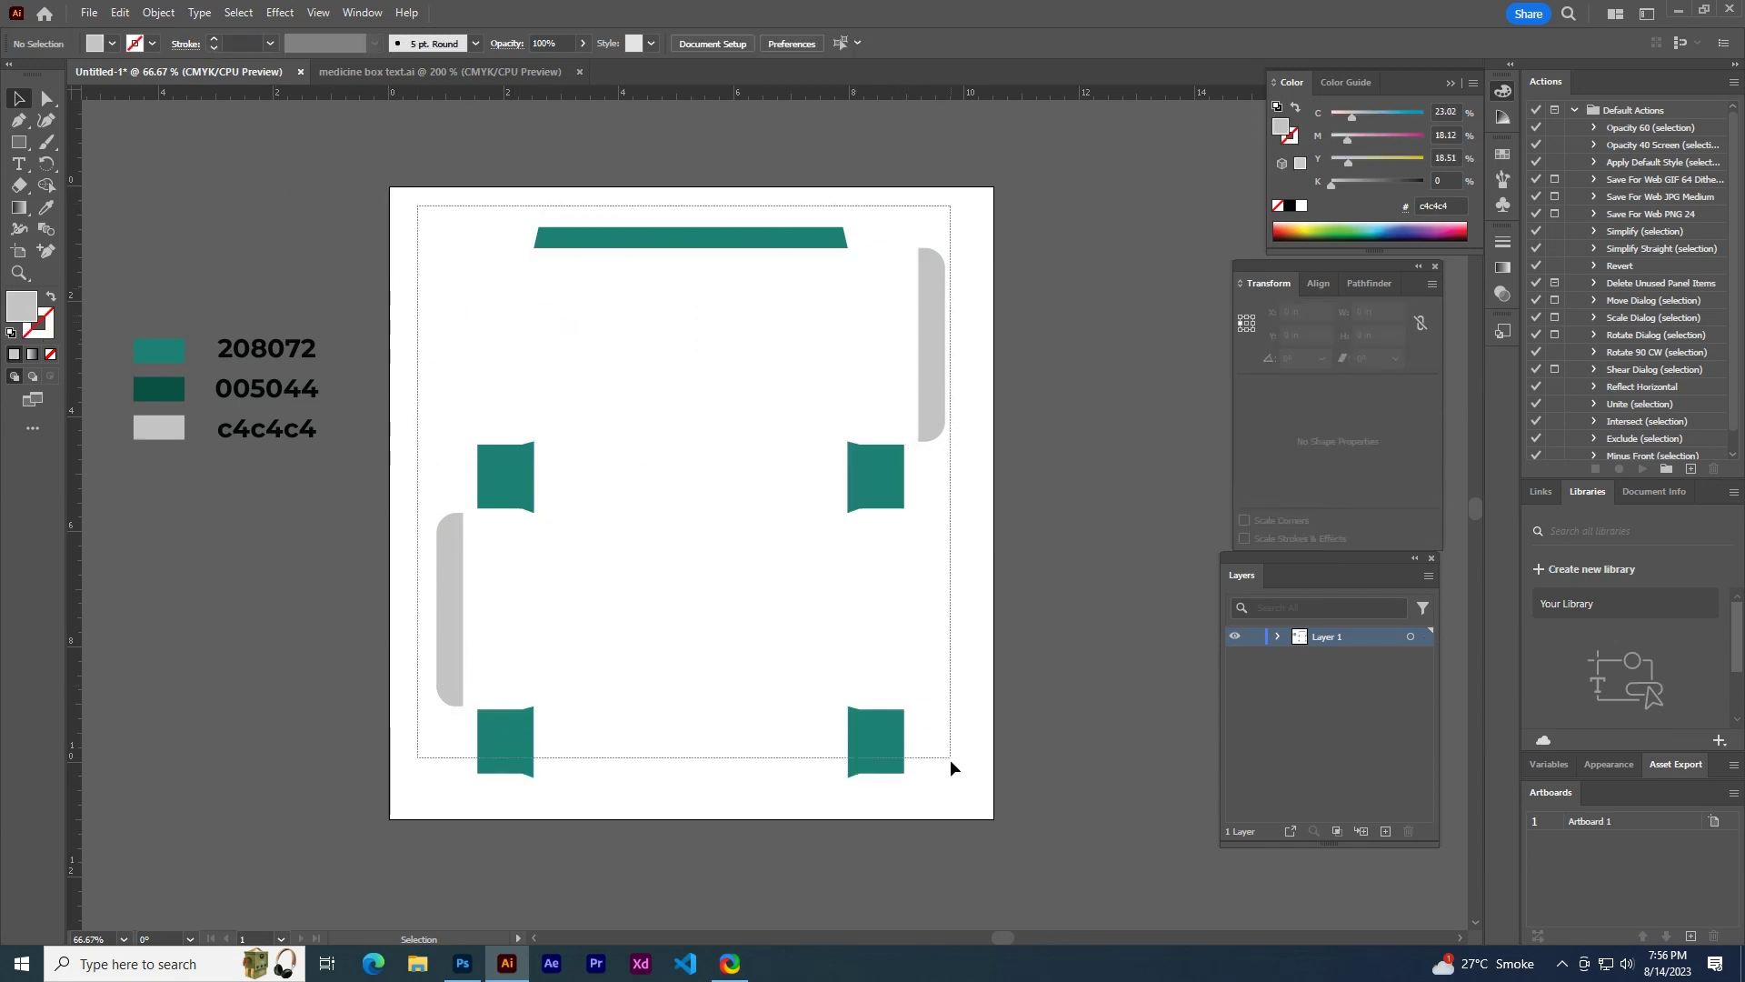
left_click(186, 46)
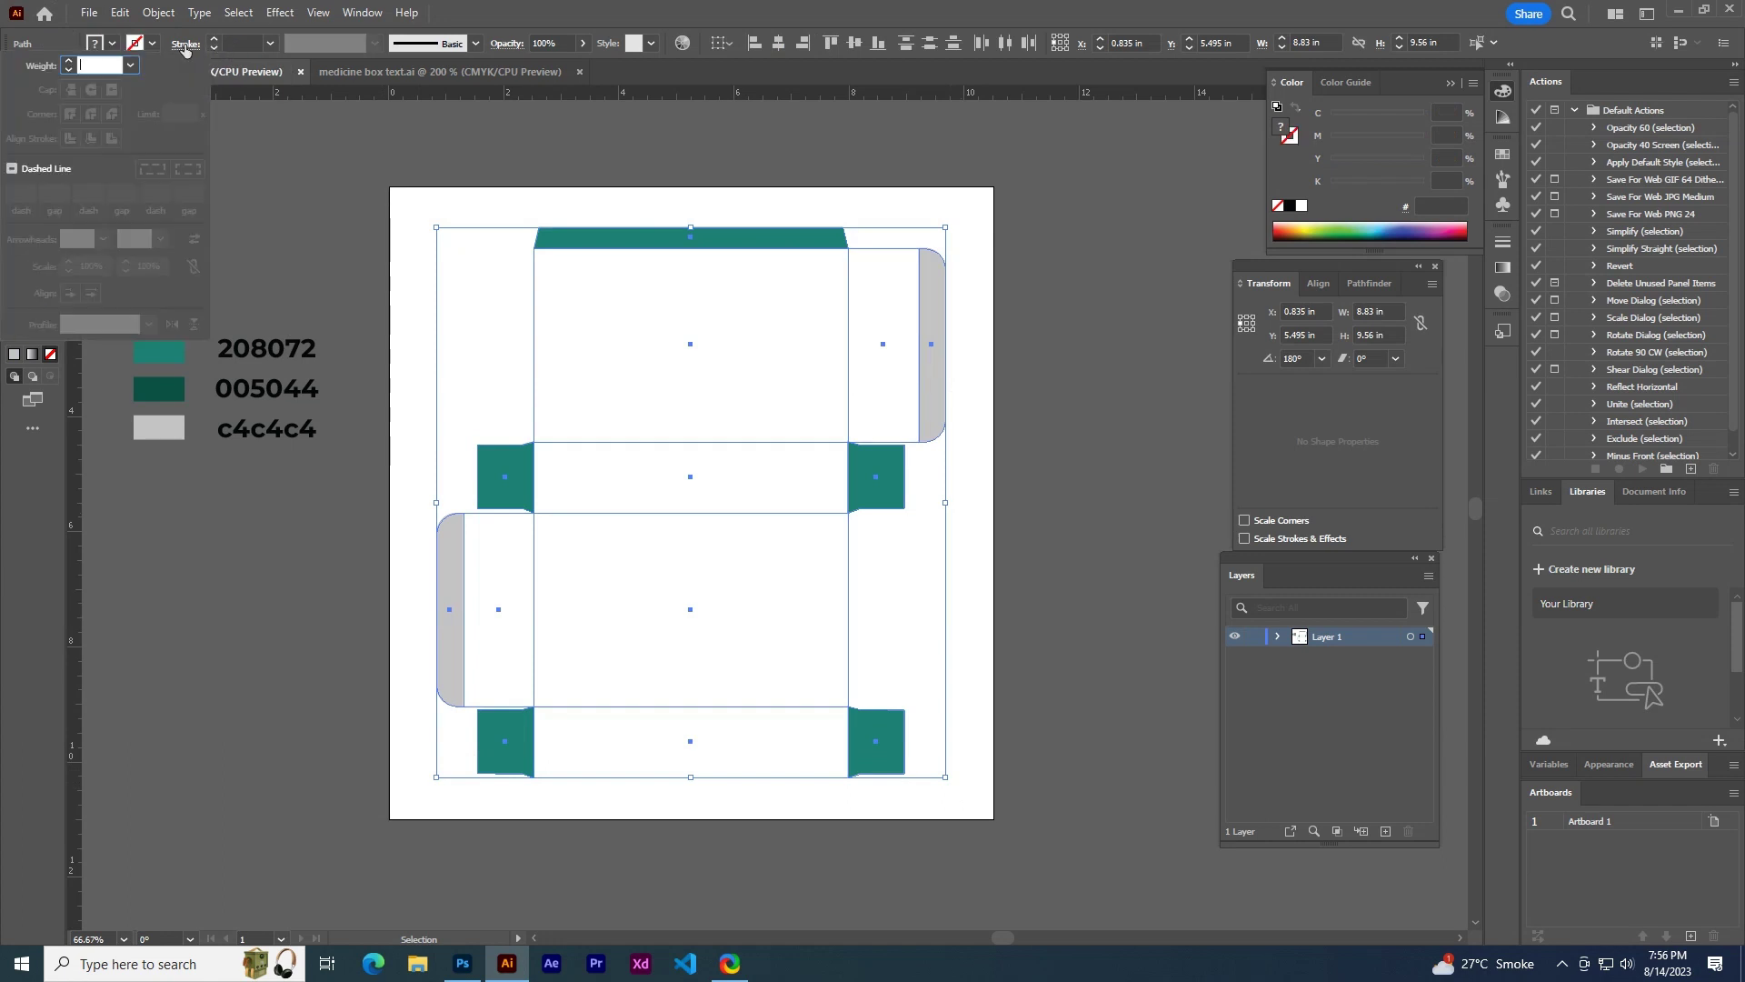
left_click(13, 169)
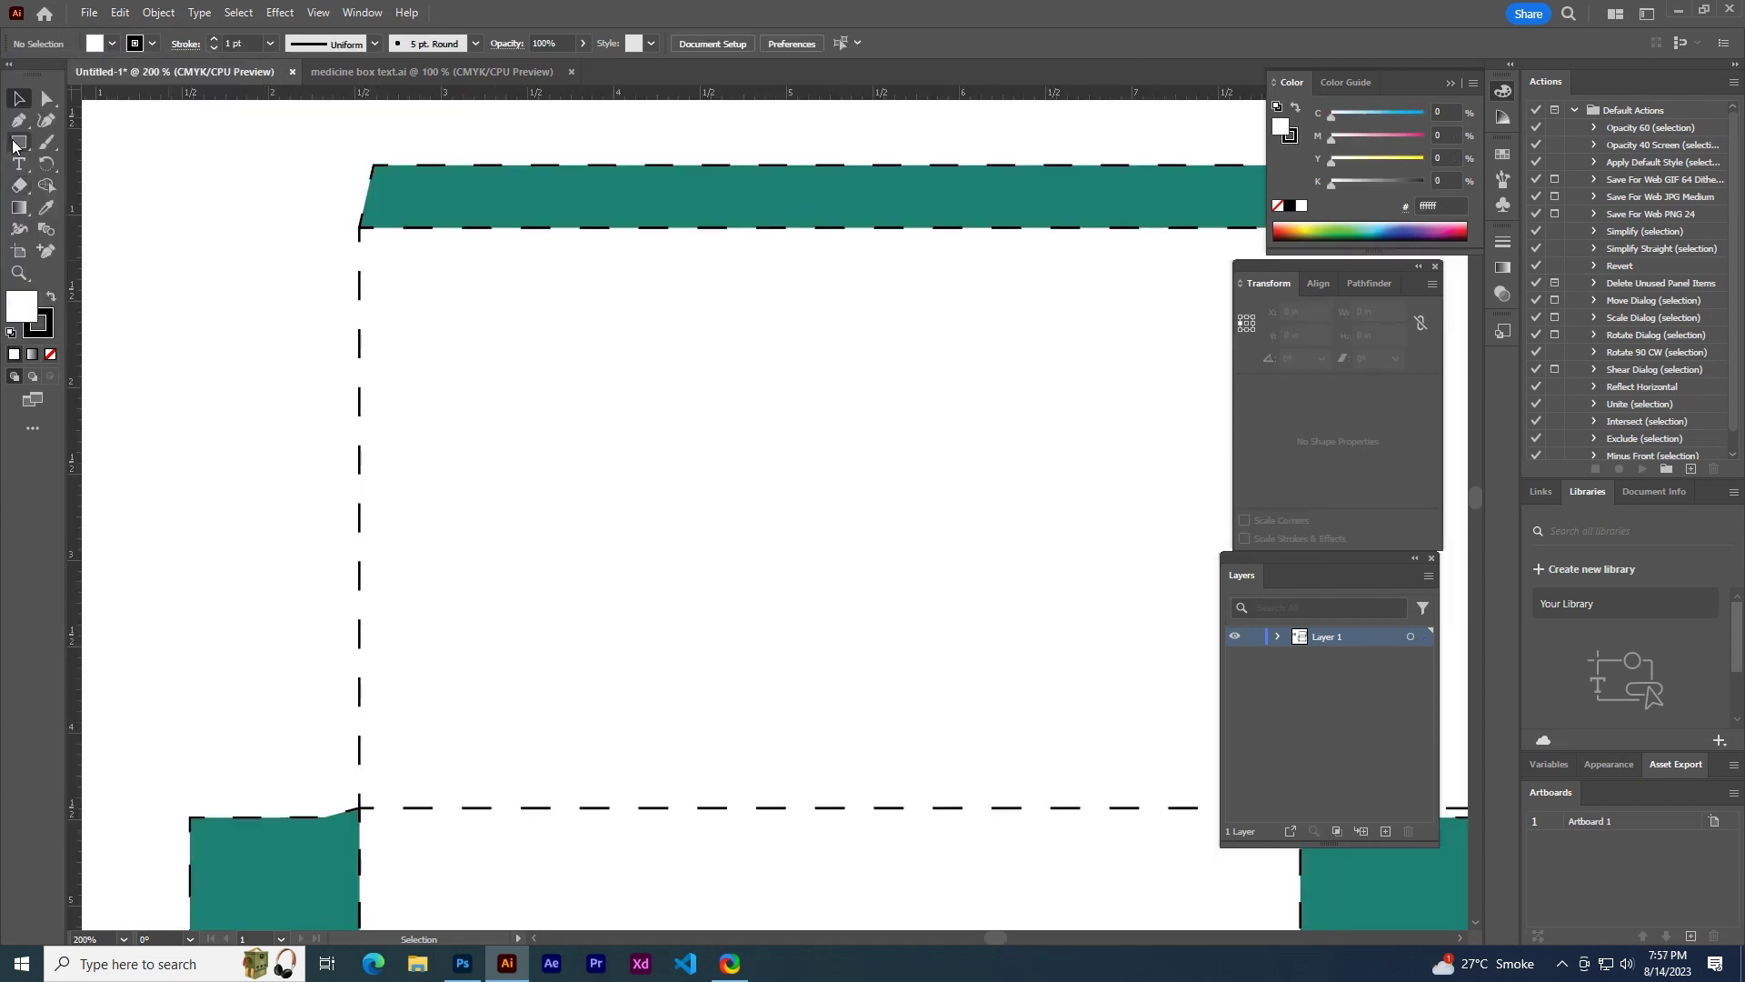
left_click(18, 142)
- Draw a thin rectangle along the front panel's left edge, with no stroke and teal 208072 fill
left_click_drag(190, 255, 223, 780)
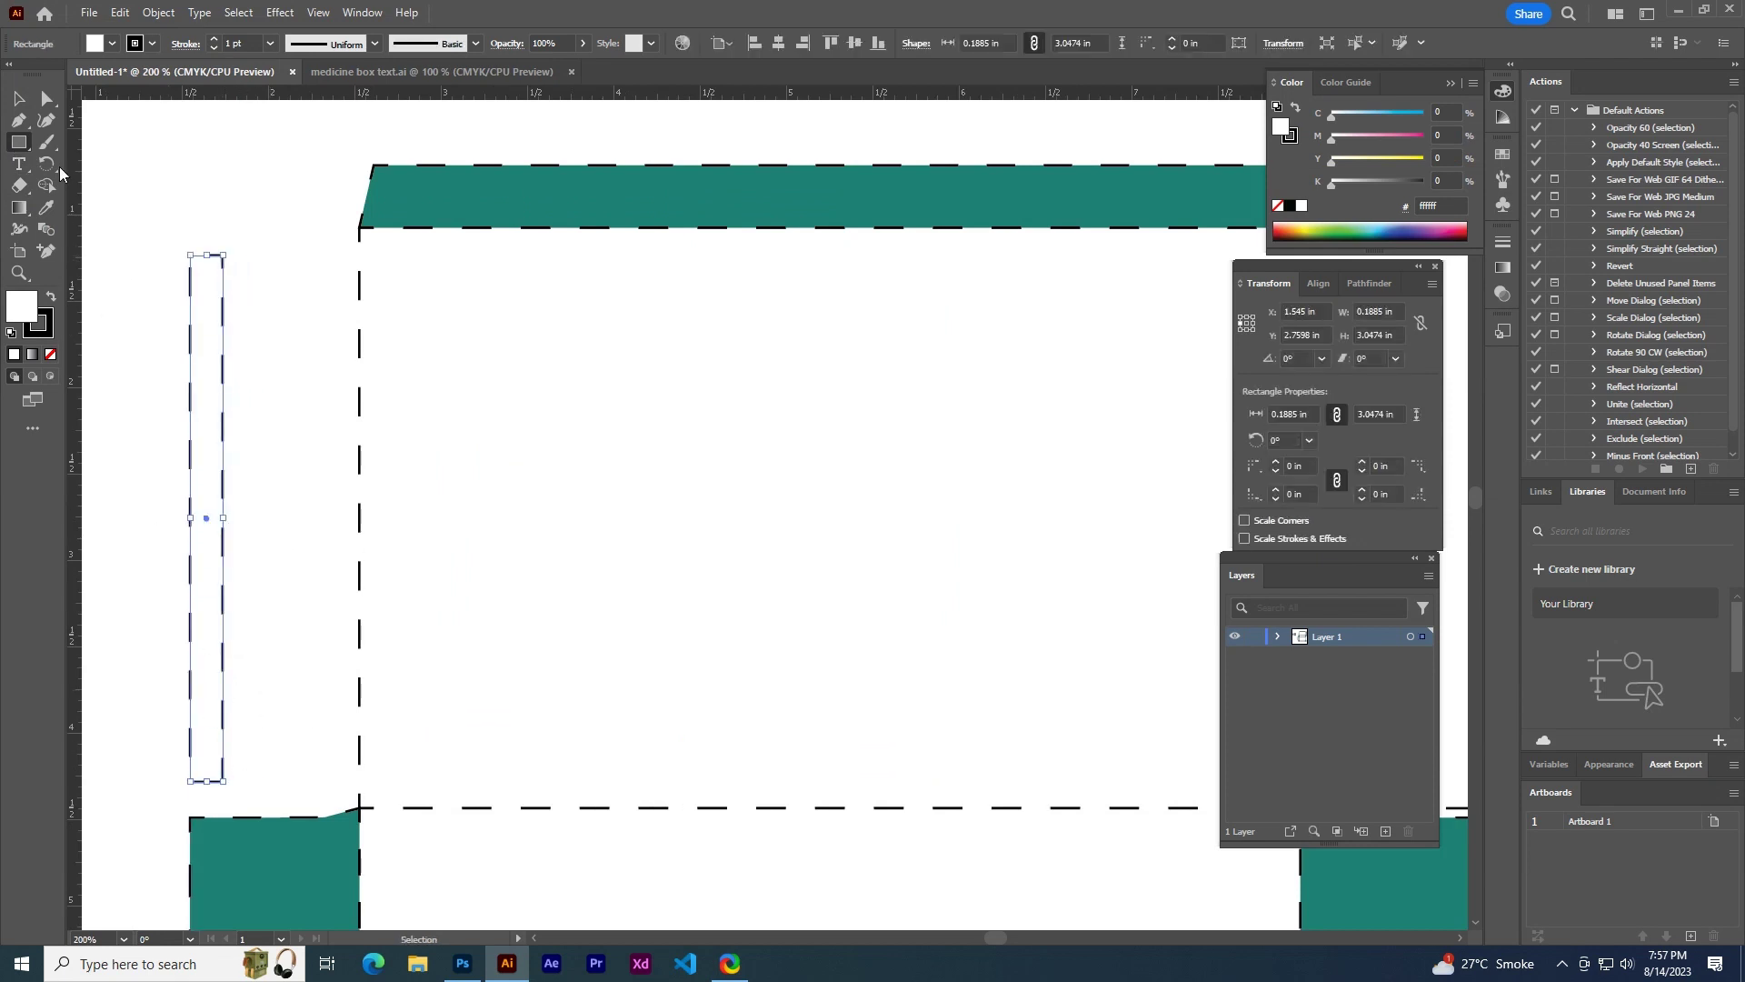
left_click(186, 45)
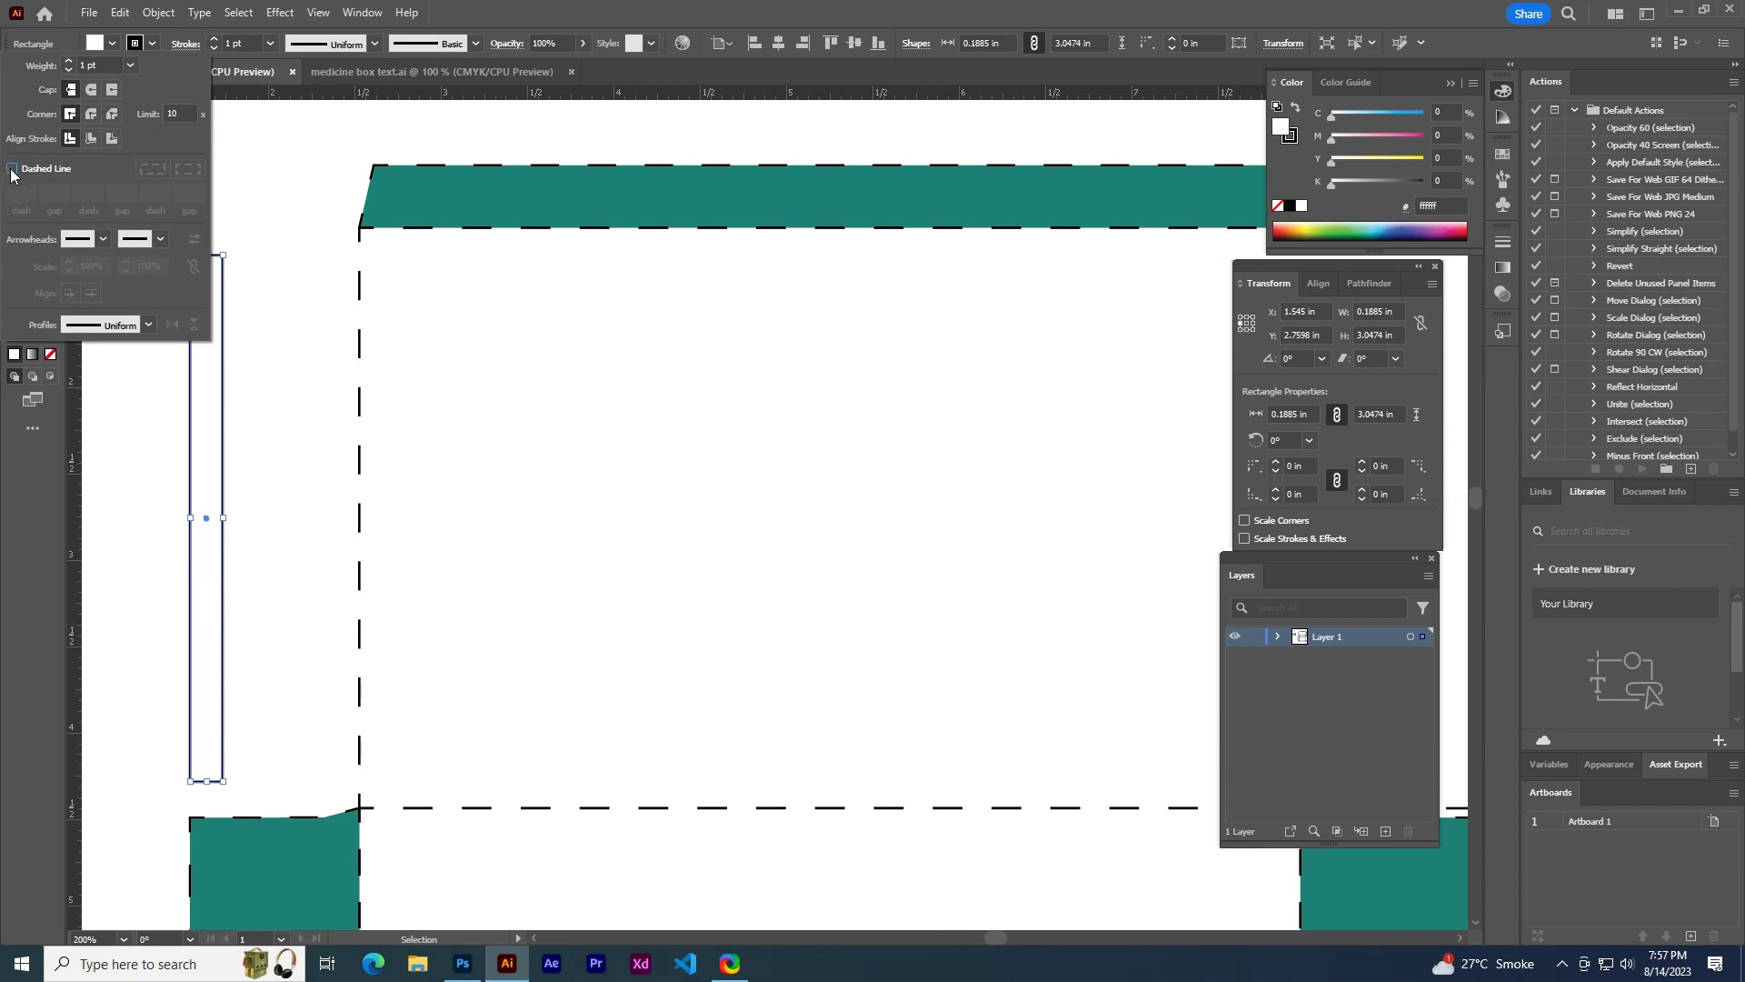
left_click(212, 47)
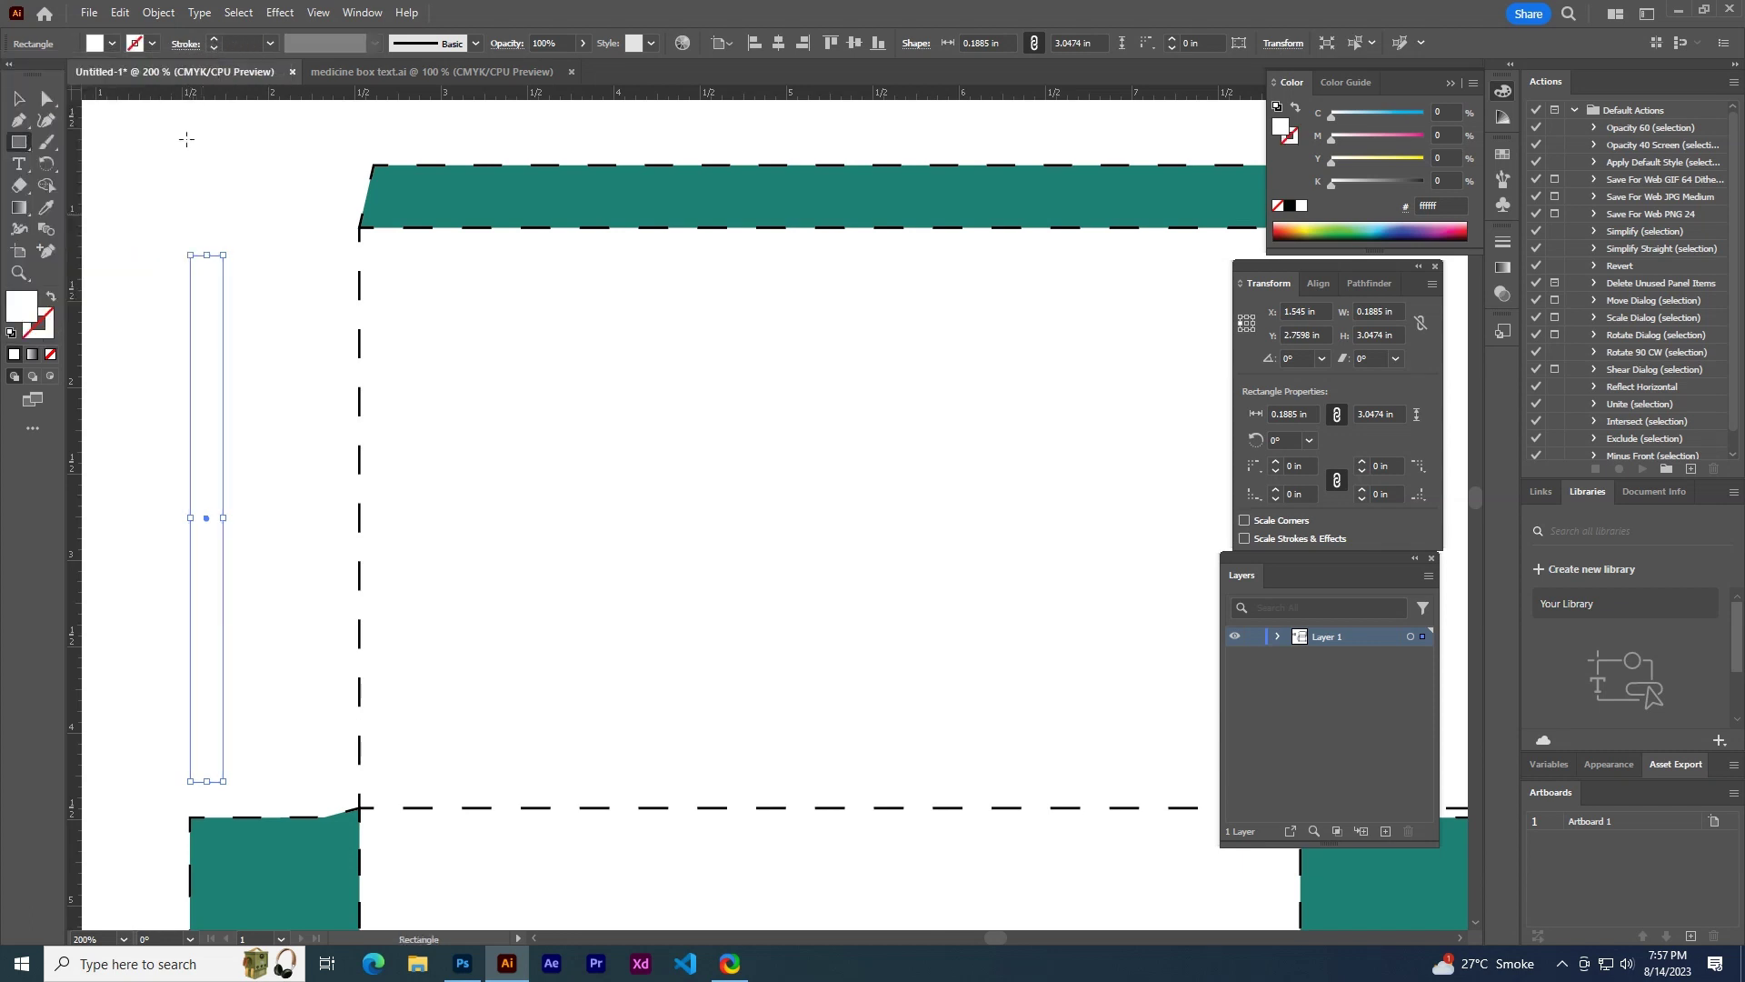
left_click_drag(186, 139, 693, 191)
left_click_drag(425, 335, 731, 294)
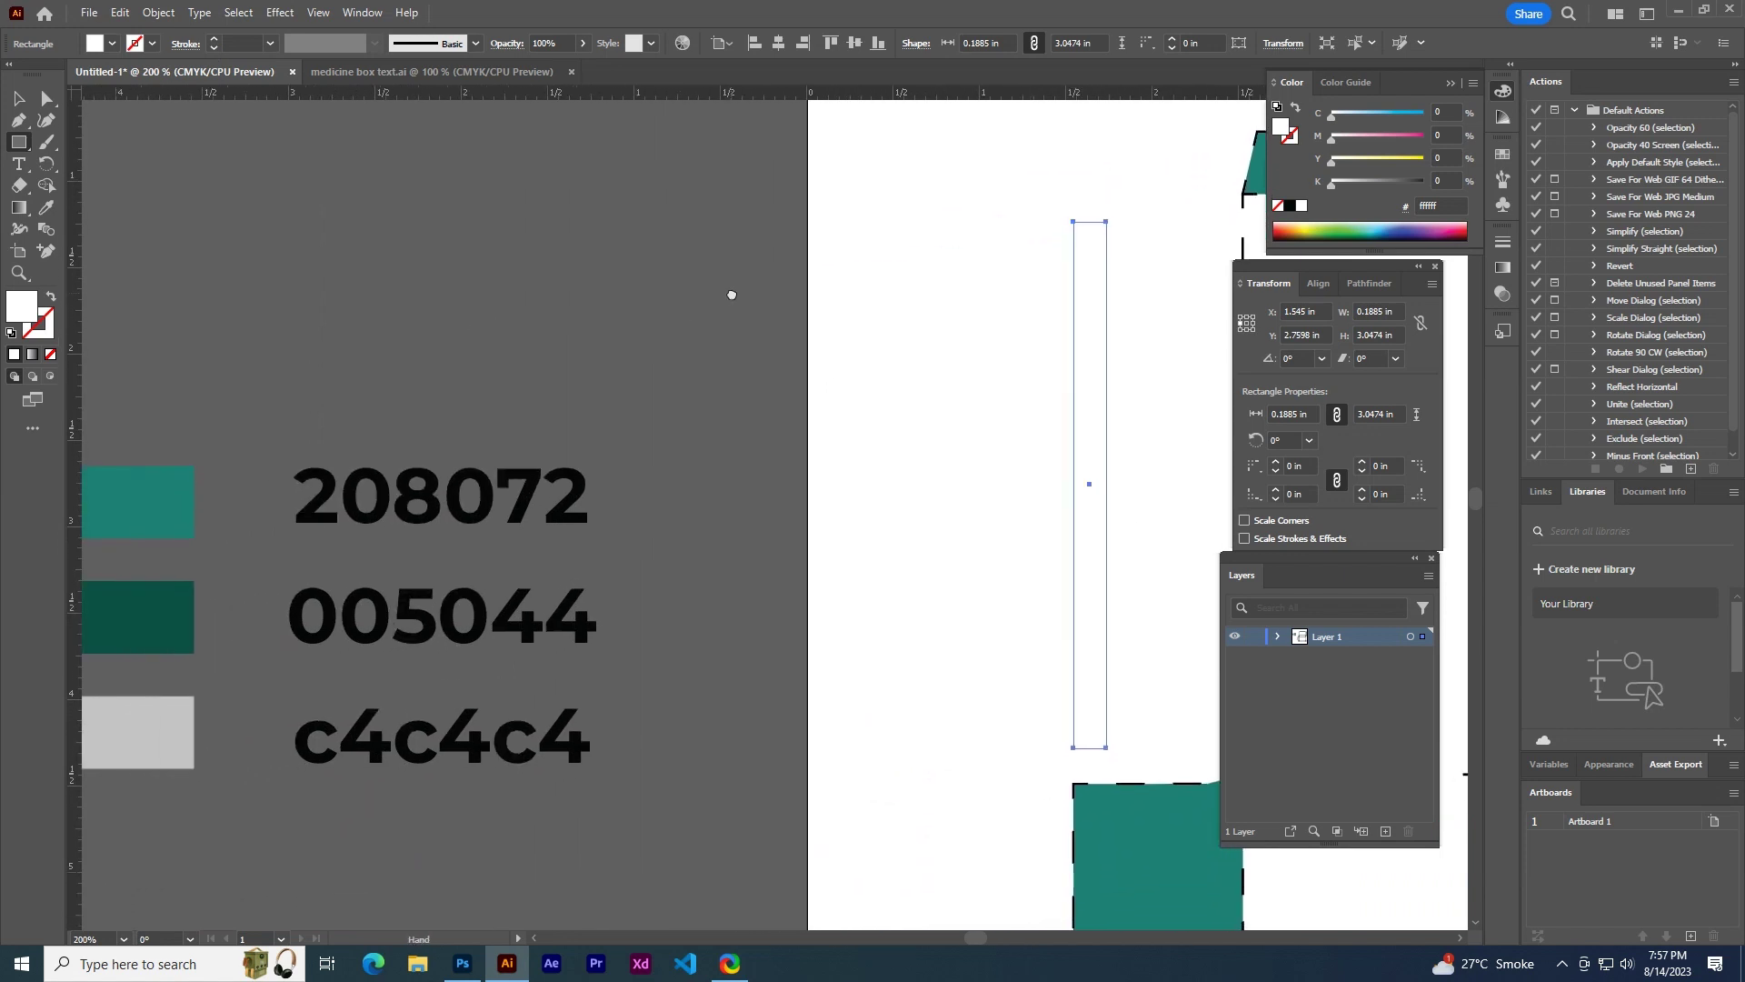
left_click(47, 214)
left_click(165, 501)
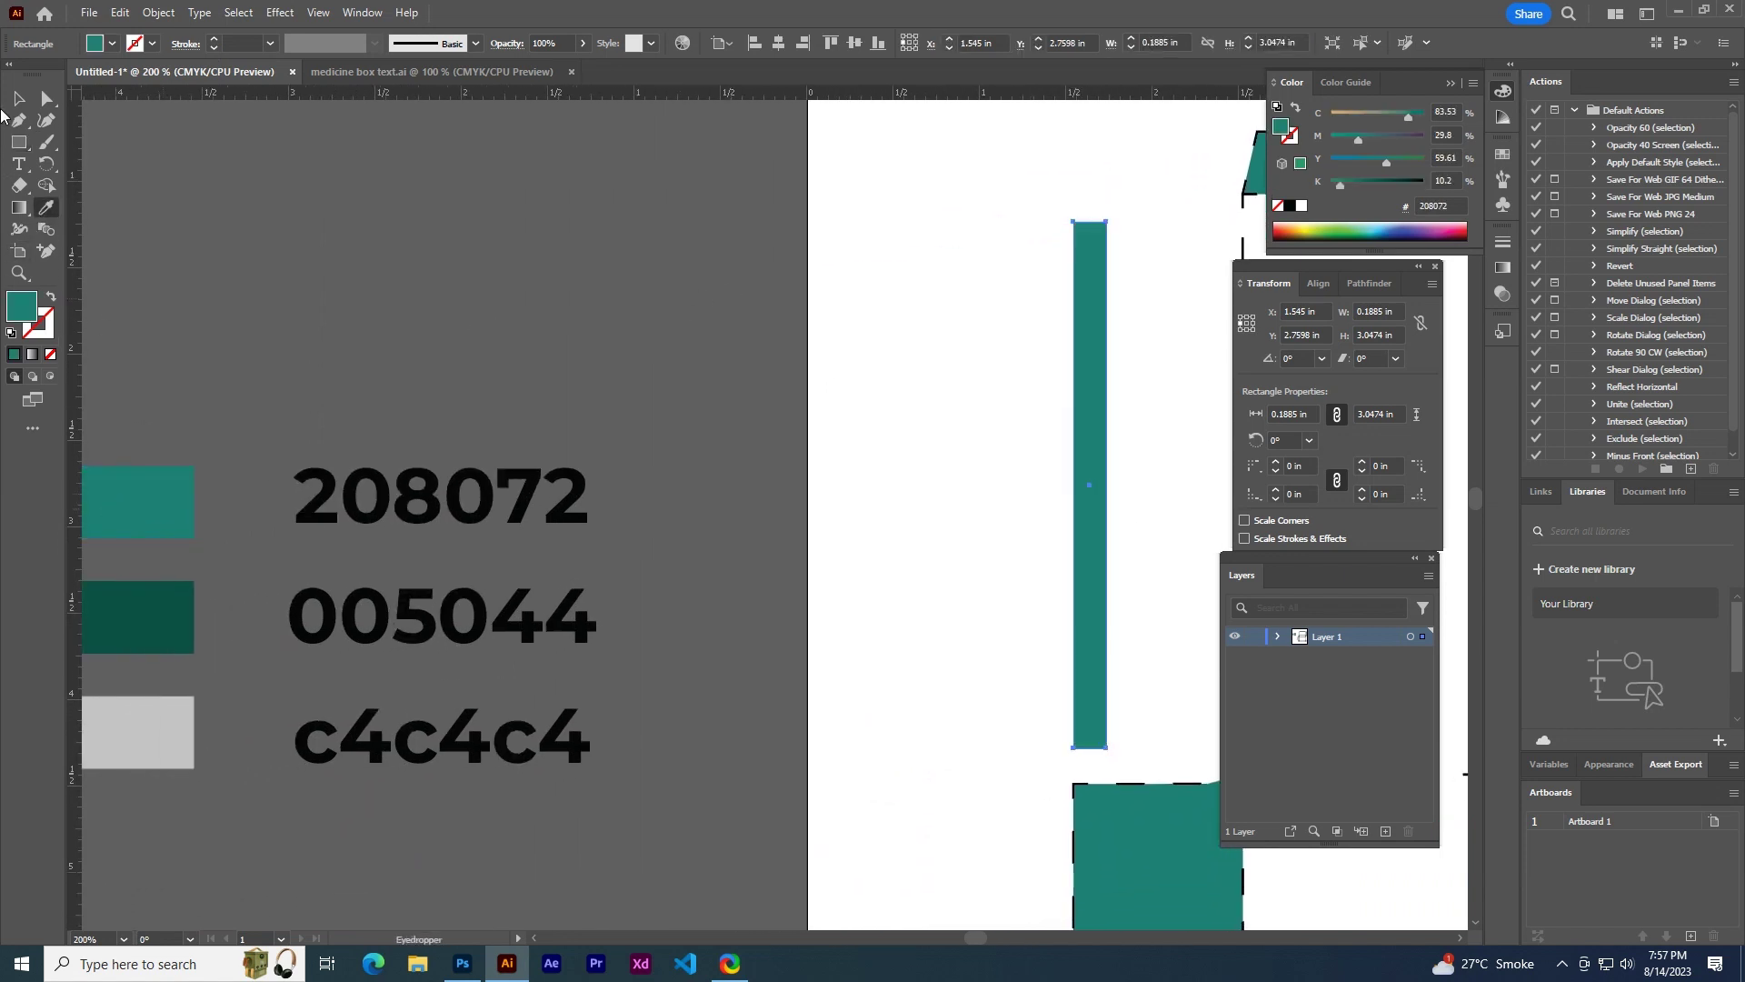
- Rotate the teal band to 315° and place it across the front panel's top-left corner
key("v")
left_click_drag(713, 301, 242, 300)
mouse_move(656, 297)
left_mouse_down()
mouse_move(445, 297)
mouse_move(339, 339)
left_mouse_up()
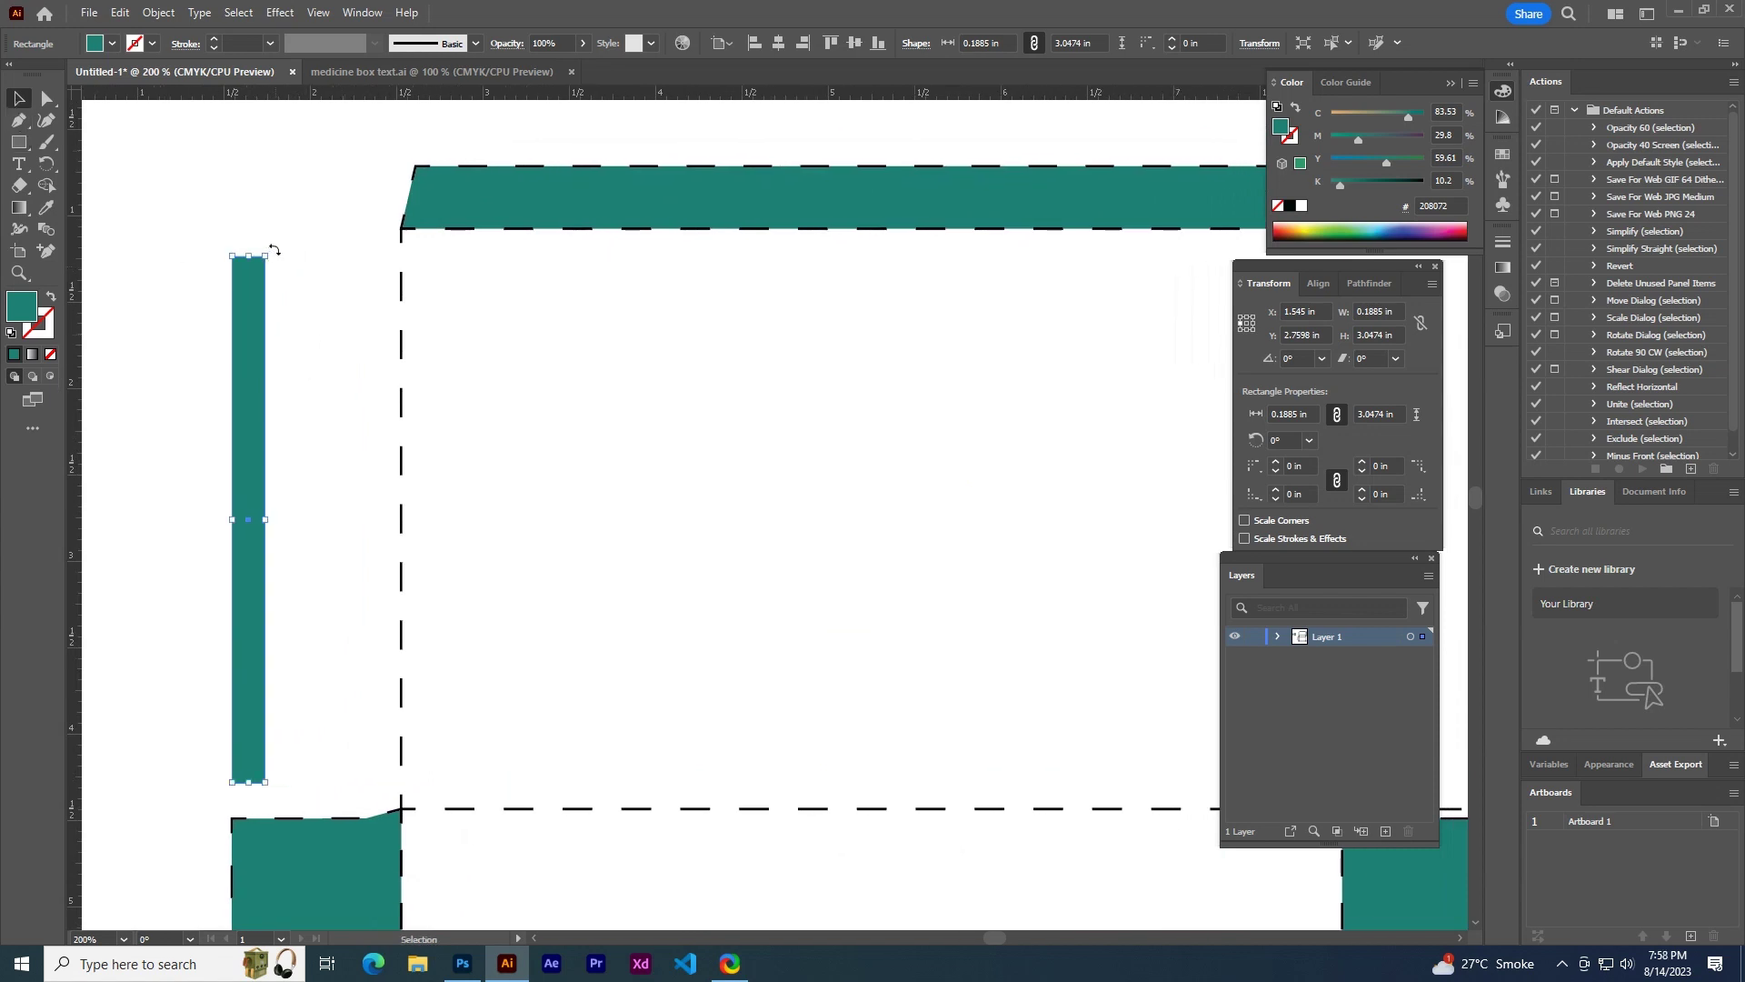
left_click_drag(274, 249, 455, 348)
mouse_move(335, 425)
left_mouse_down()
mouse_move(659, 320)
mouse_move(691, 242)
left_mouse_up()
- Pull the band's bottom anchor onto the left dashed edge and scale the band thinner
scroll(585, 455, "up", 1)
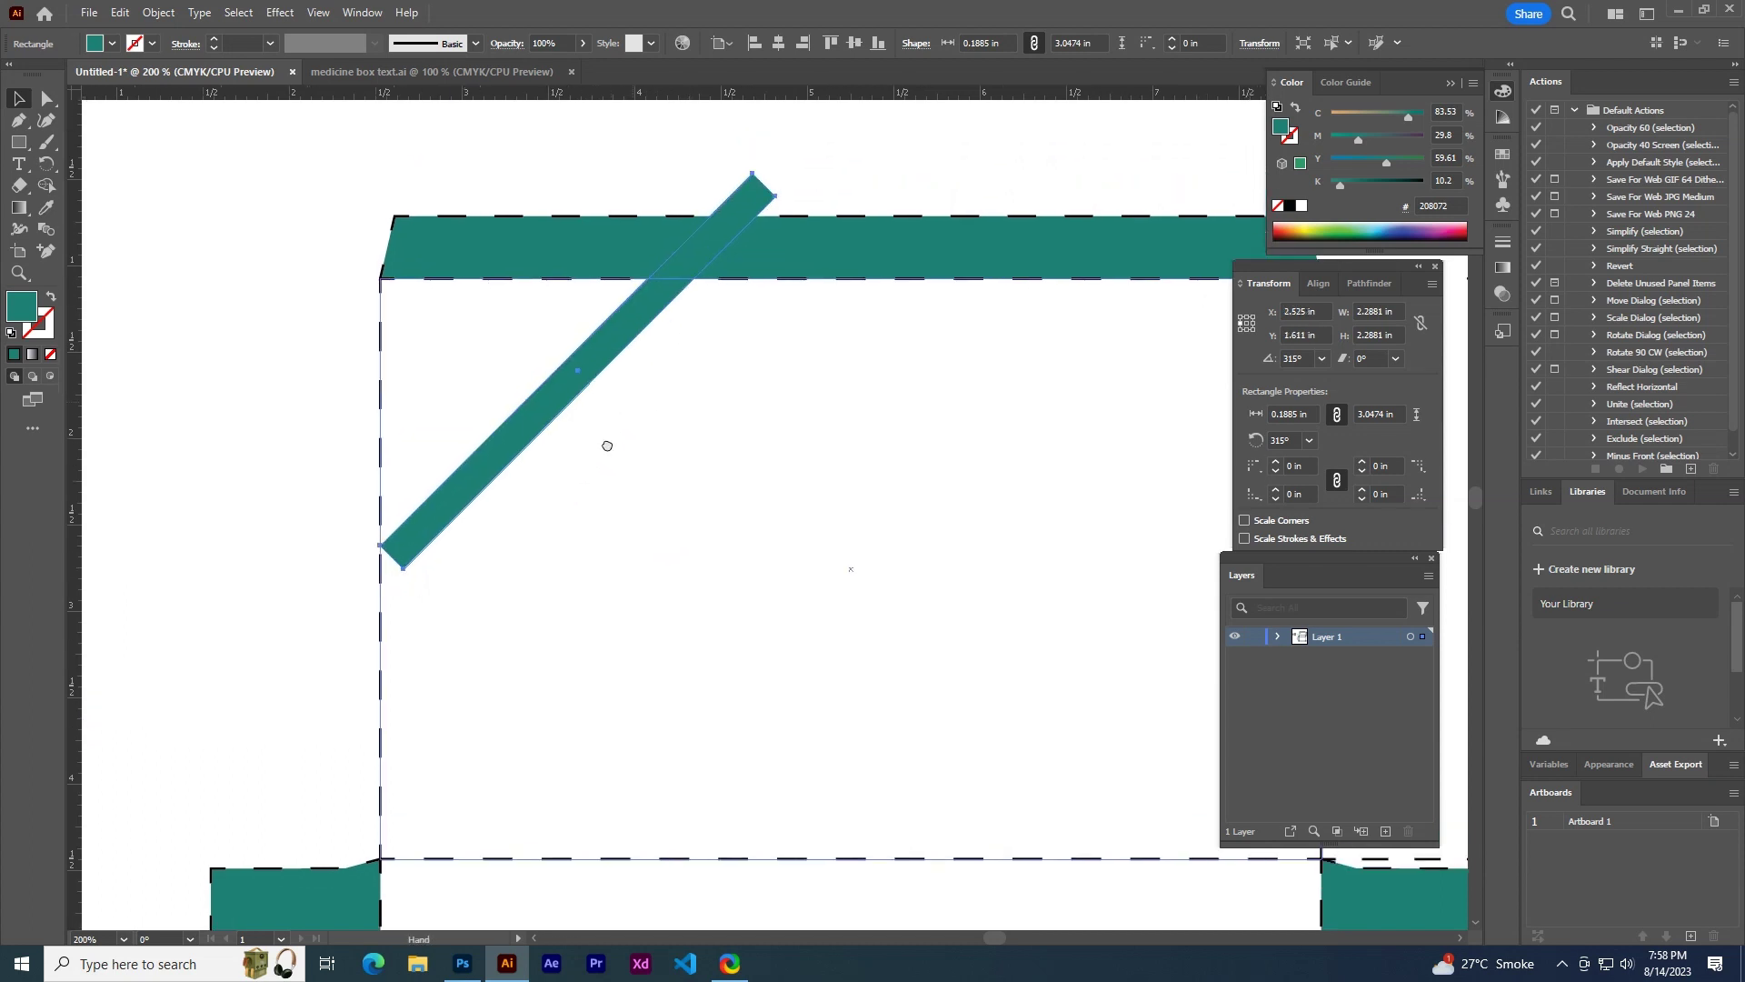
scroll(604, 444, "up", 2)
scroll(603, 444, "right", 1)
scroll(333, 681, "up", 2)
scroll(332, 680, "up", 1)
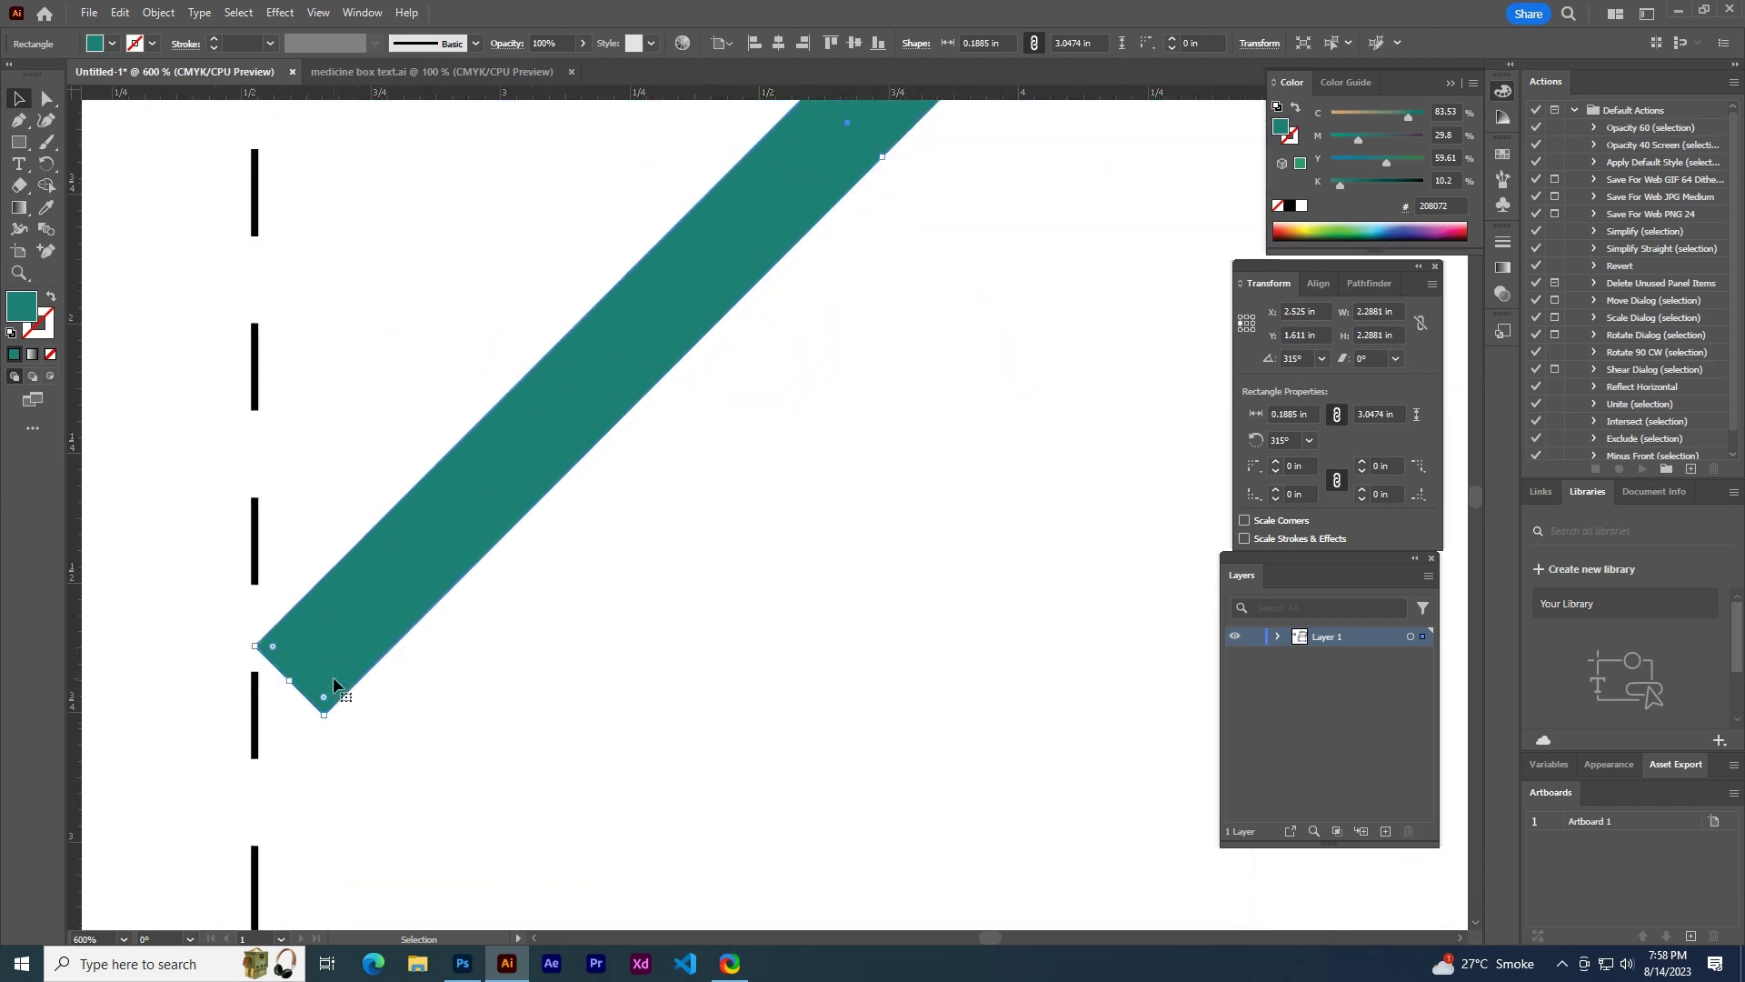
scroll(305, 728, "up", 3)
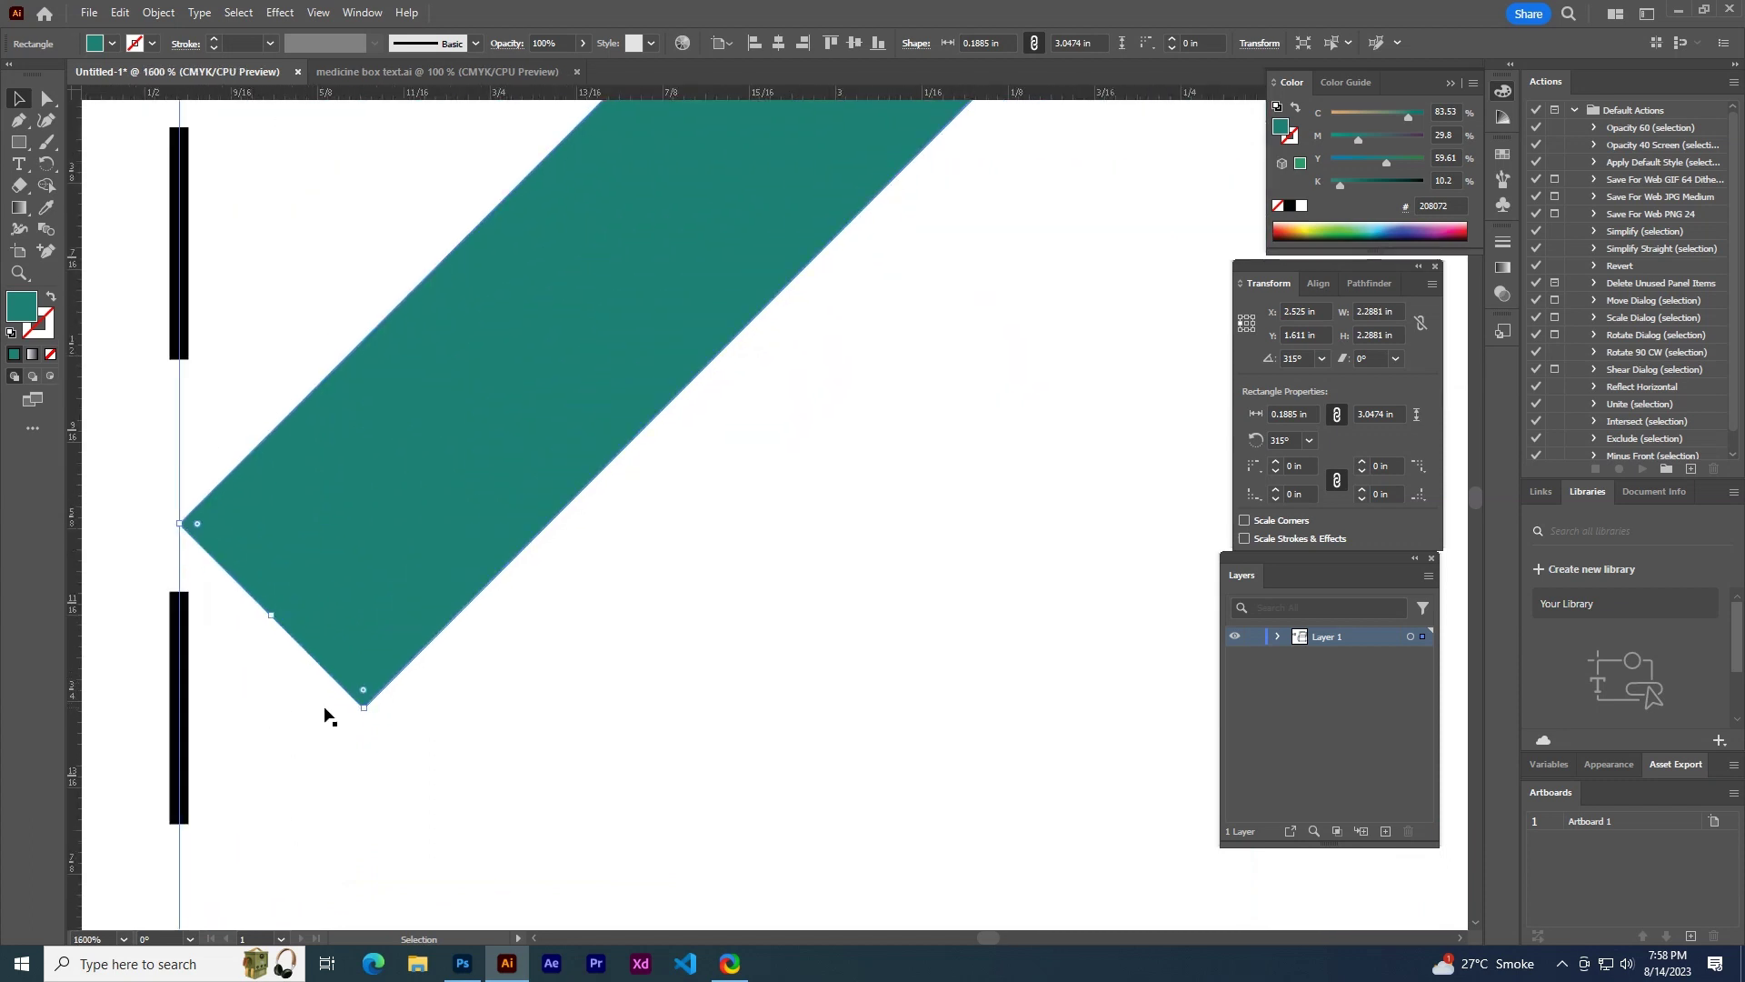
key("a")
left_click_drag(363, 706, 180, 754)
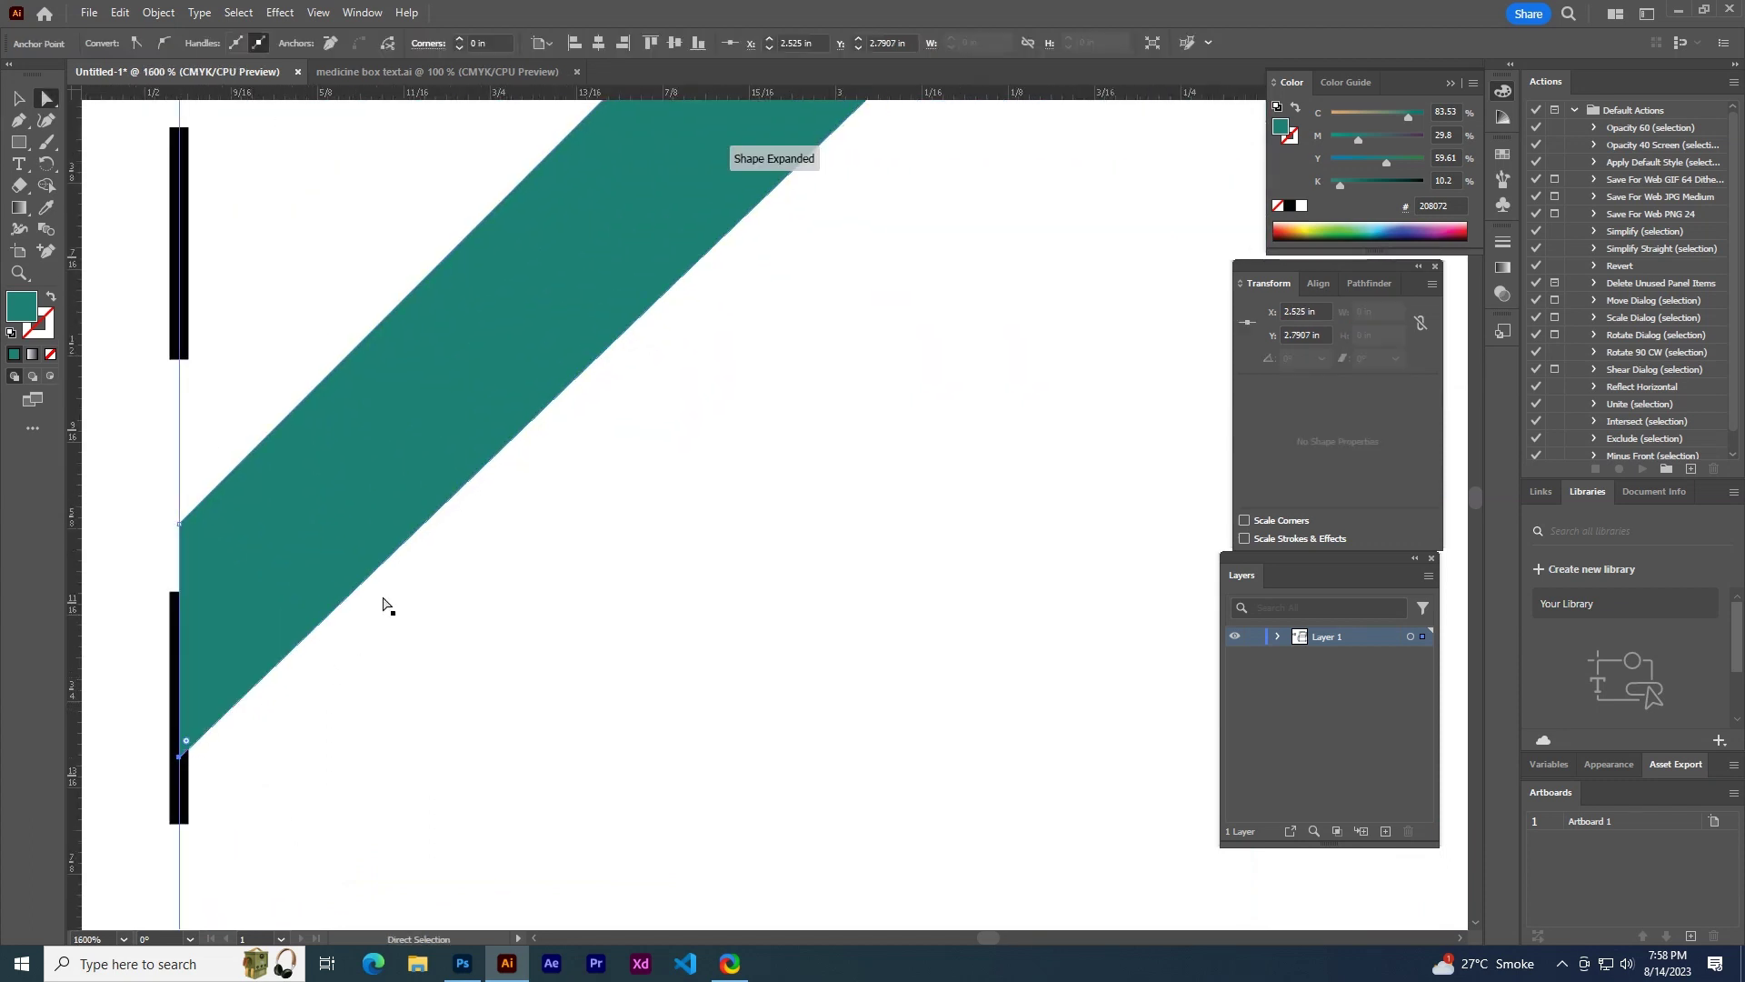
scroll(536, 586, "down", 1)
scroll(536, 586, "down", 1)
scroll(676, 524, "down", 2)
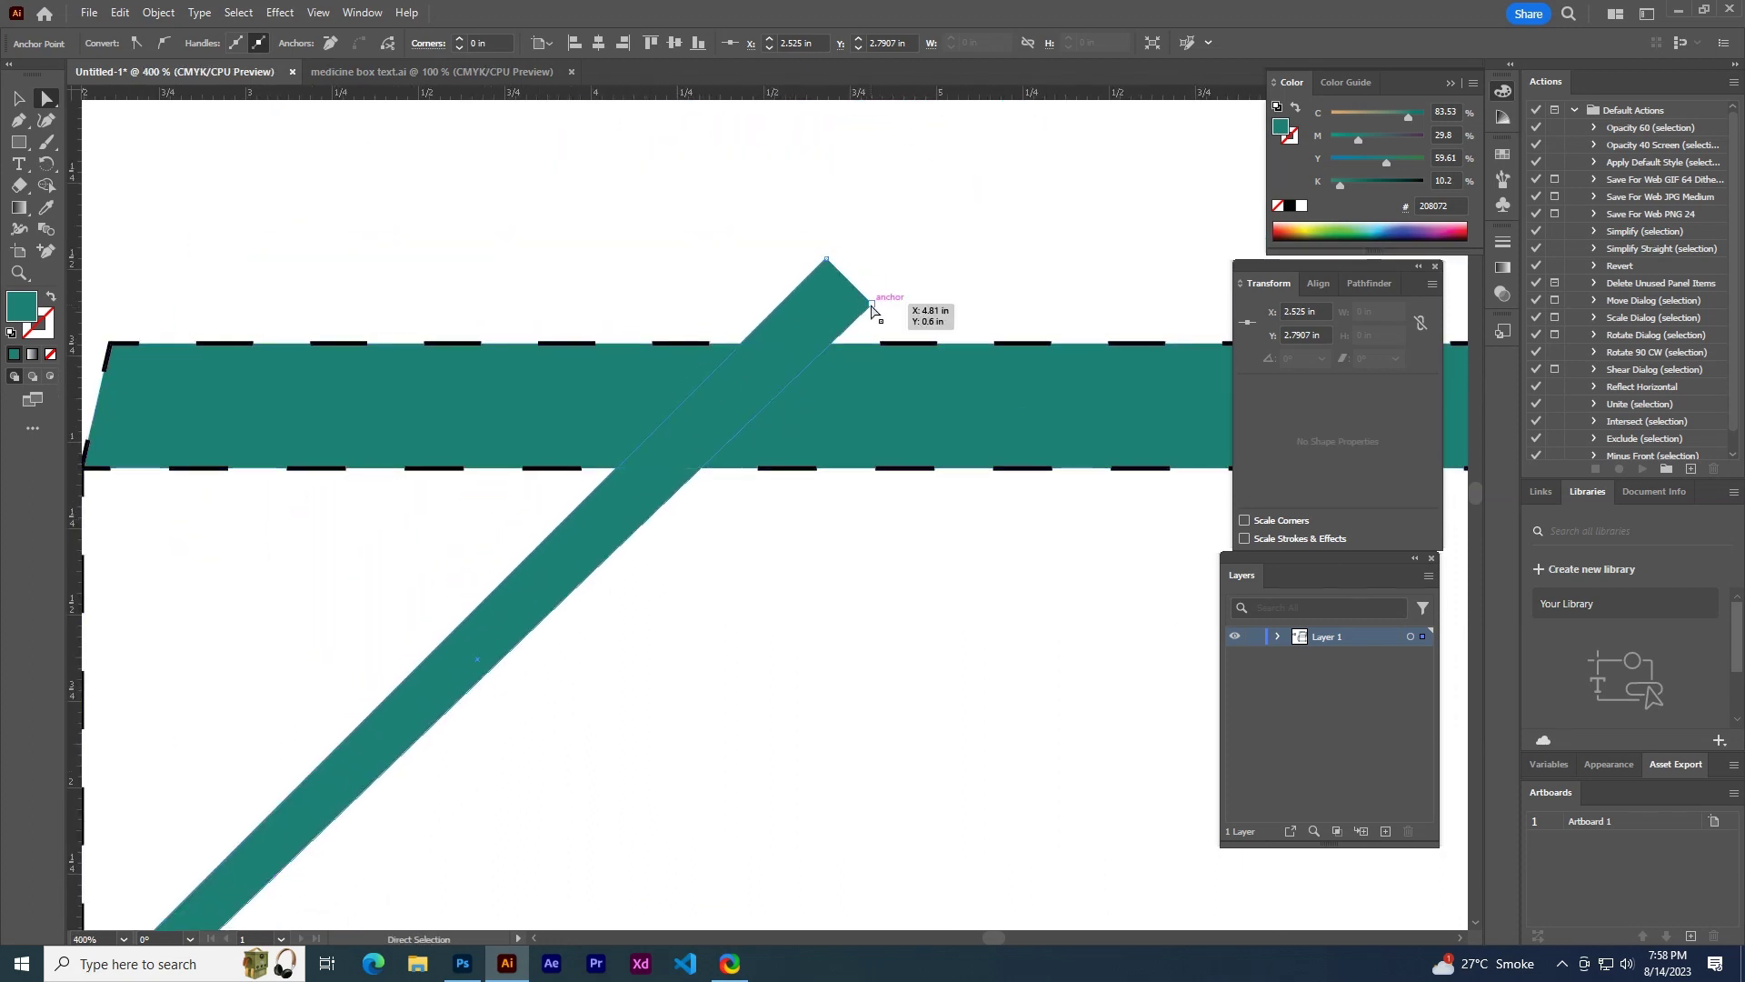
left_click(20, 98)
mouse_move(700, 409)
left_mouse_down()
mouse_move(618, 476)
mouse_move(692, 494)
left_mouse_up()
- Snap the band's top anchor to the top band's lower edge and align its bottom-left anchor
scroll(636, 491, "up", 6)
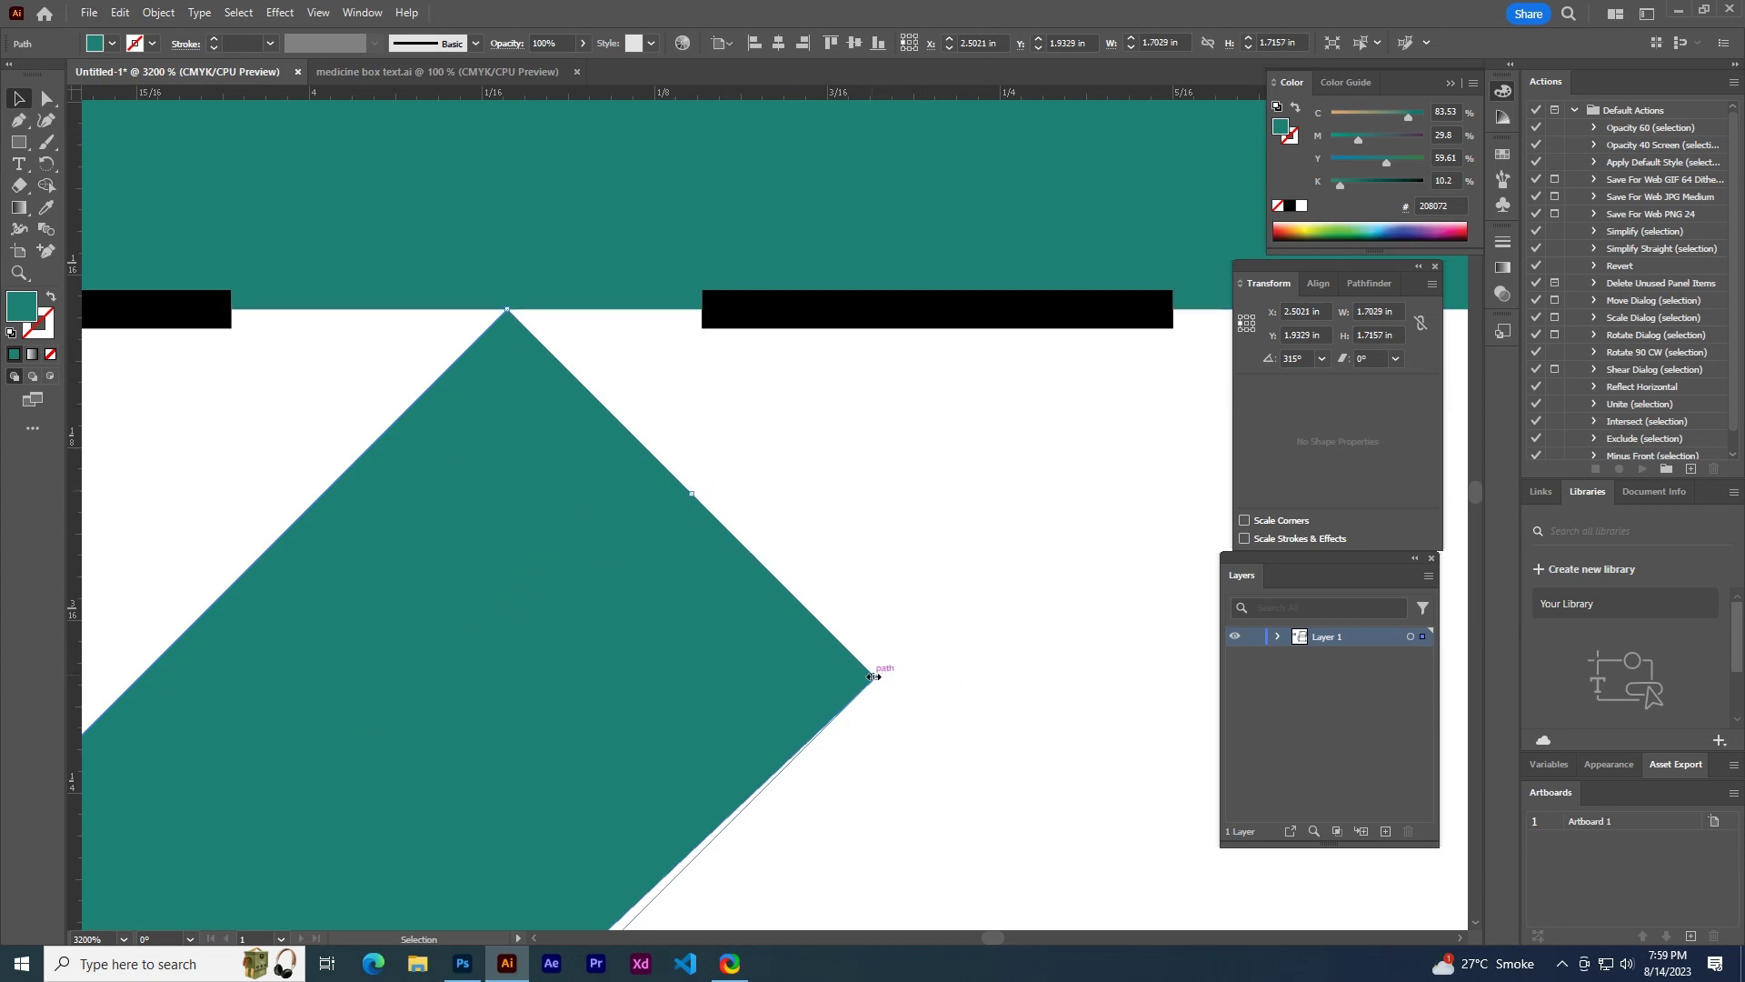
key("a")
mouse_move(859, 678)
left_mouse_down()
mouse_move(673, 491)
mouse_move(686, 425)
left_mouse_up()
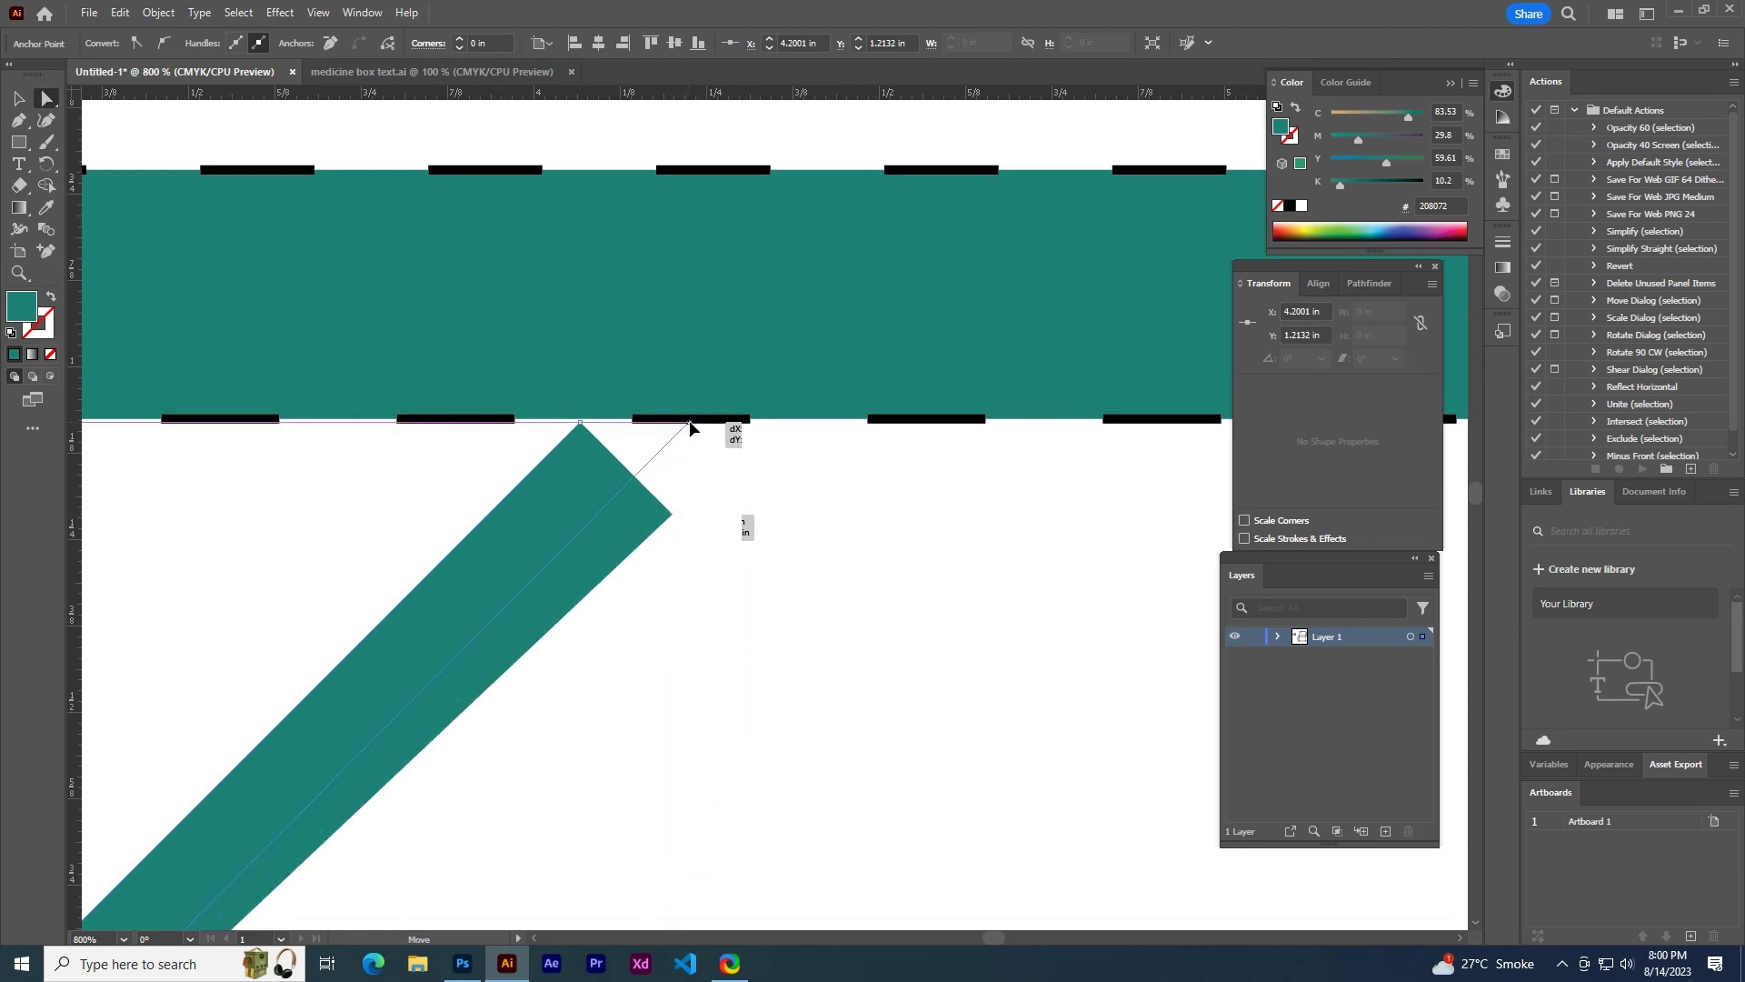
left_click_drag(685, 425, 687, 423)
scroll(725, 456, "down", 2)
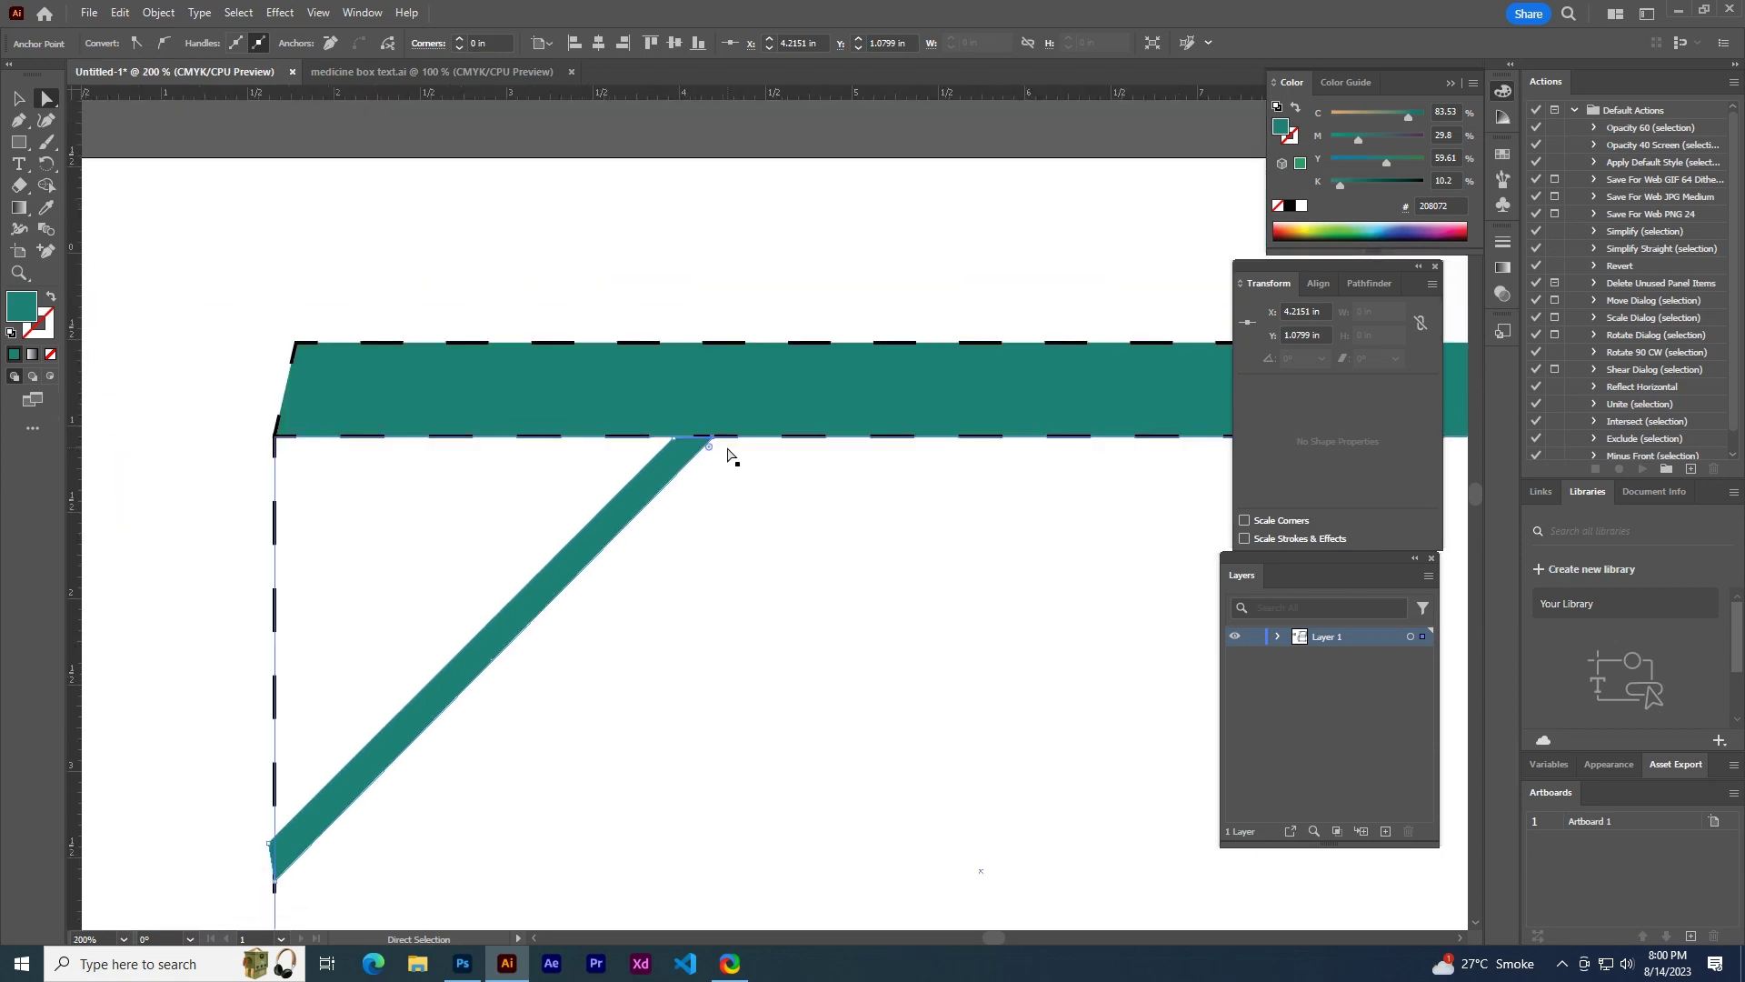
scroll(727, 509, "down", 1)
scroll(737, 568, "down", 1)
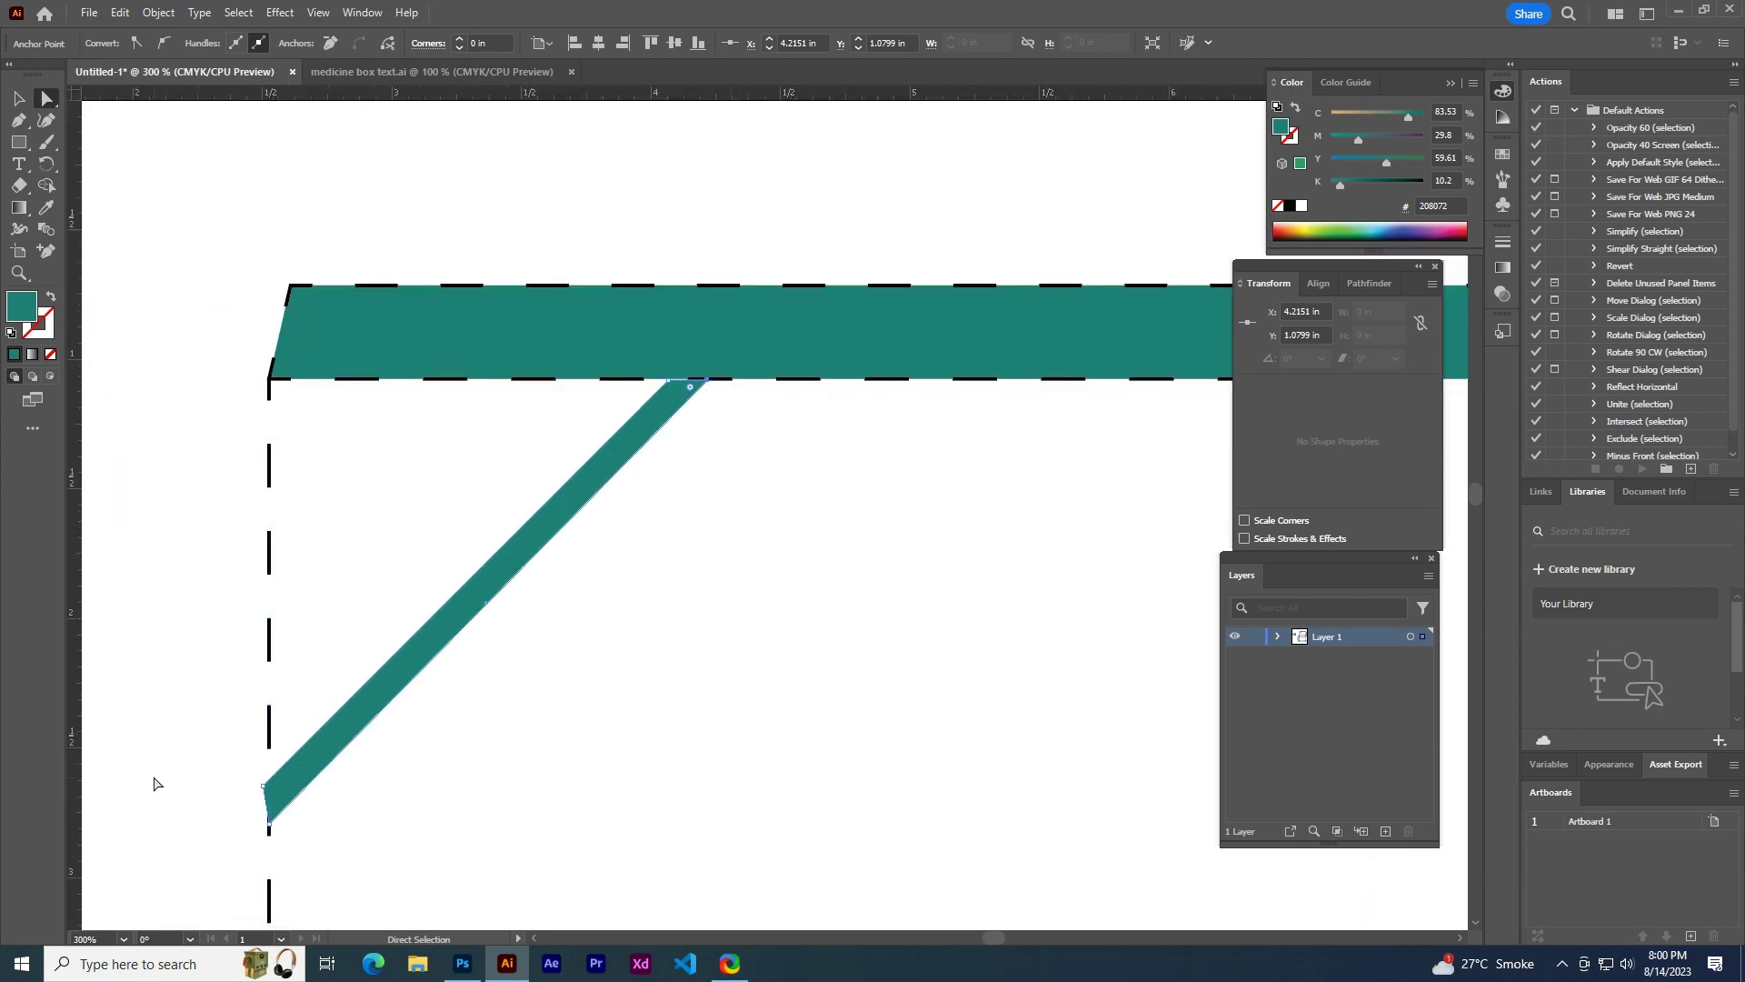
scroll(319, 829, "up", 2)
scroll(409, 771, "up", 2)
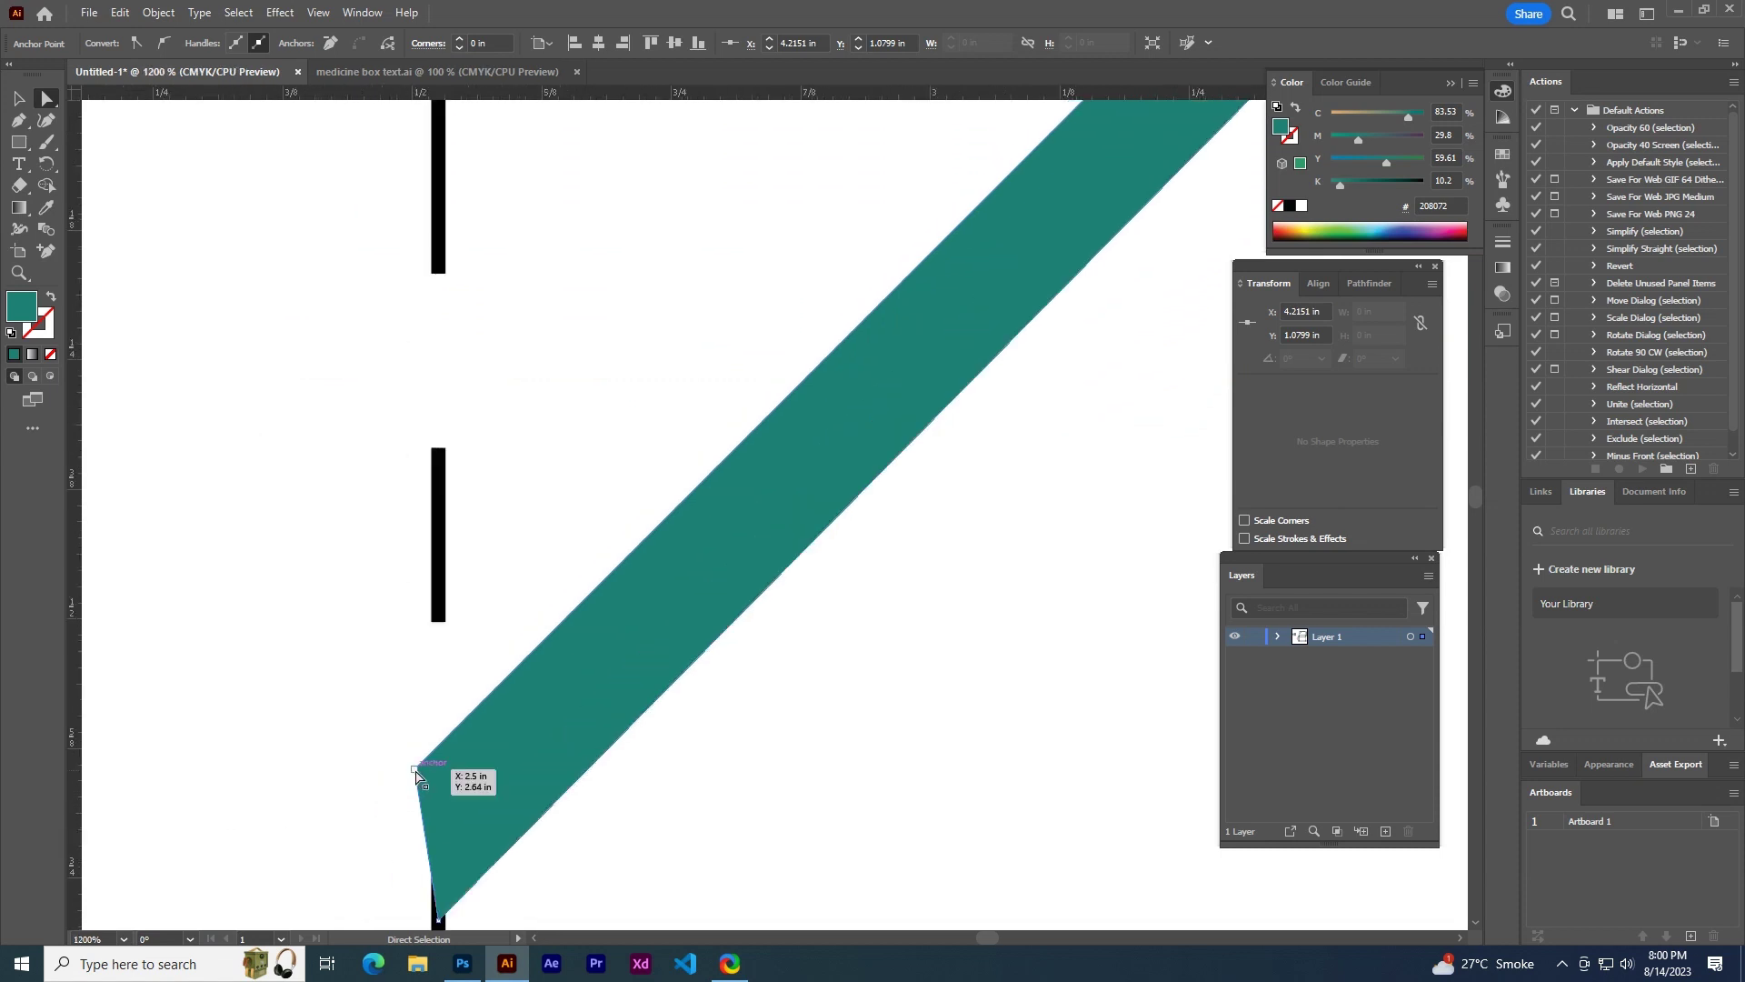
left_click_drag(416, 772, 440, 762)
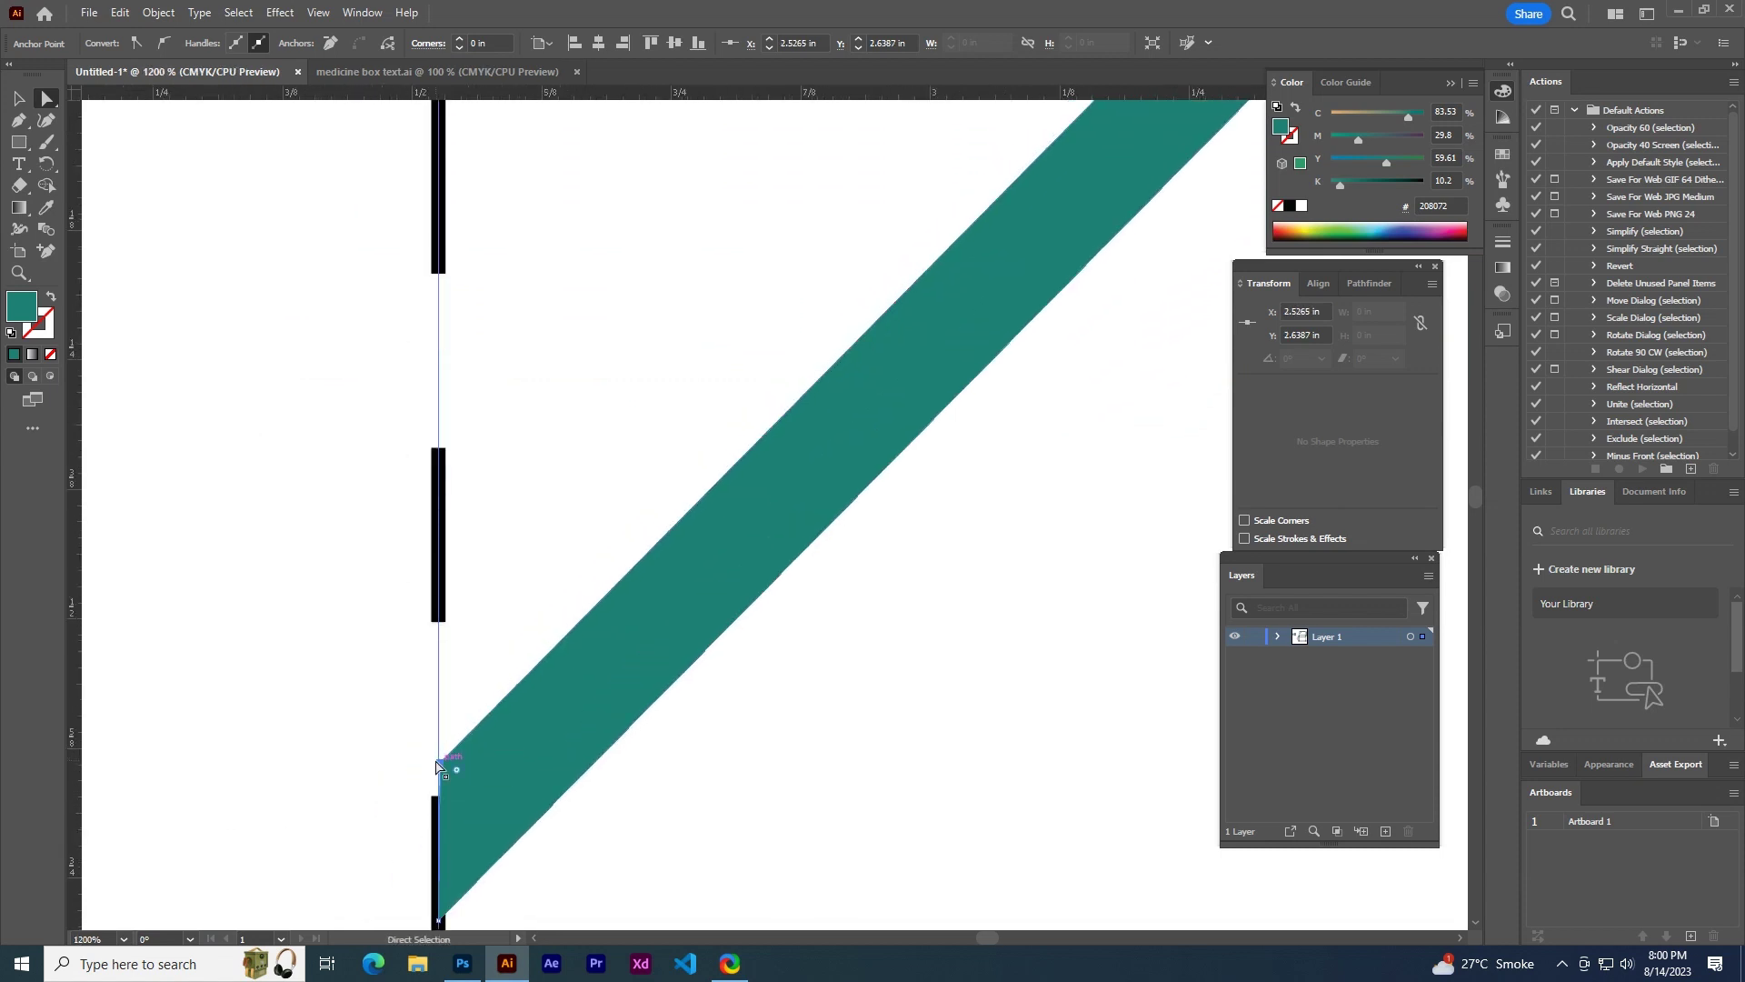
scroll(506, 718, "down", 2)
scroll(670, 648, "down", 2)
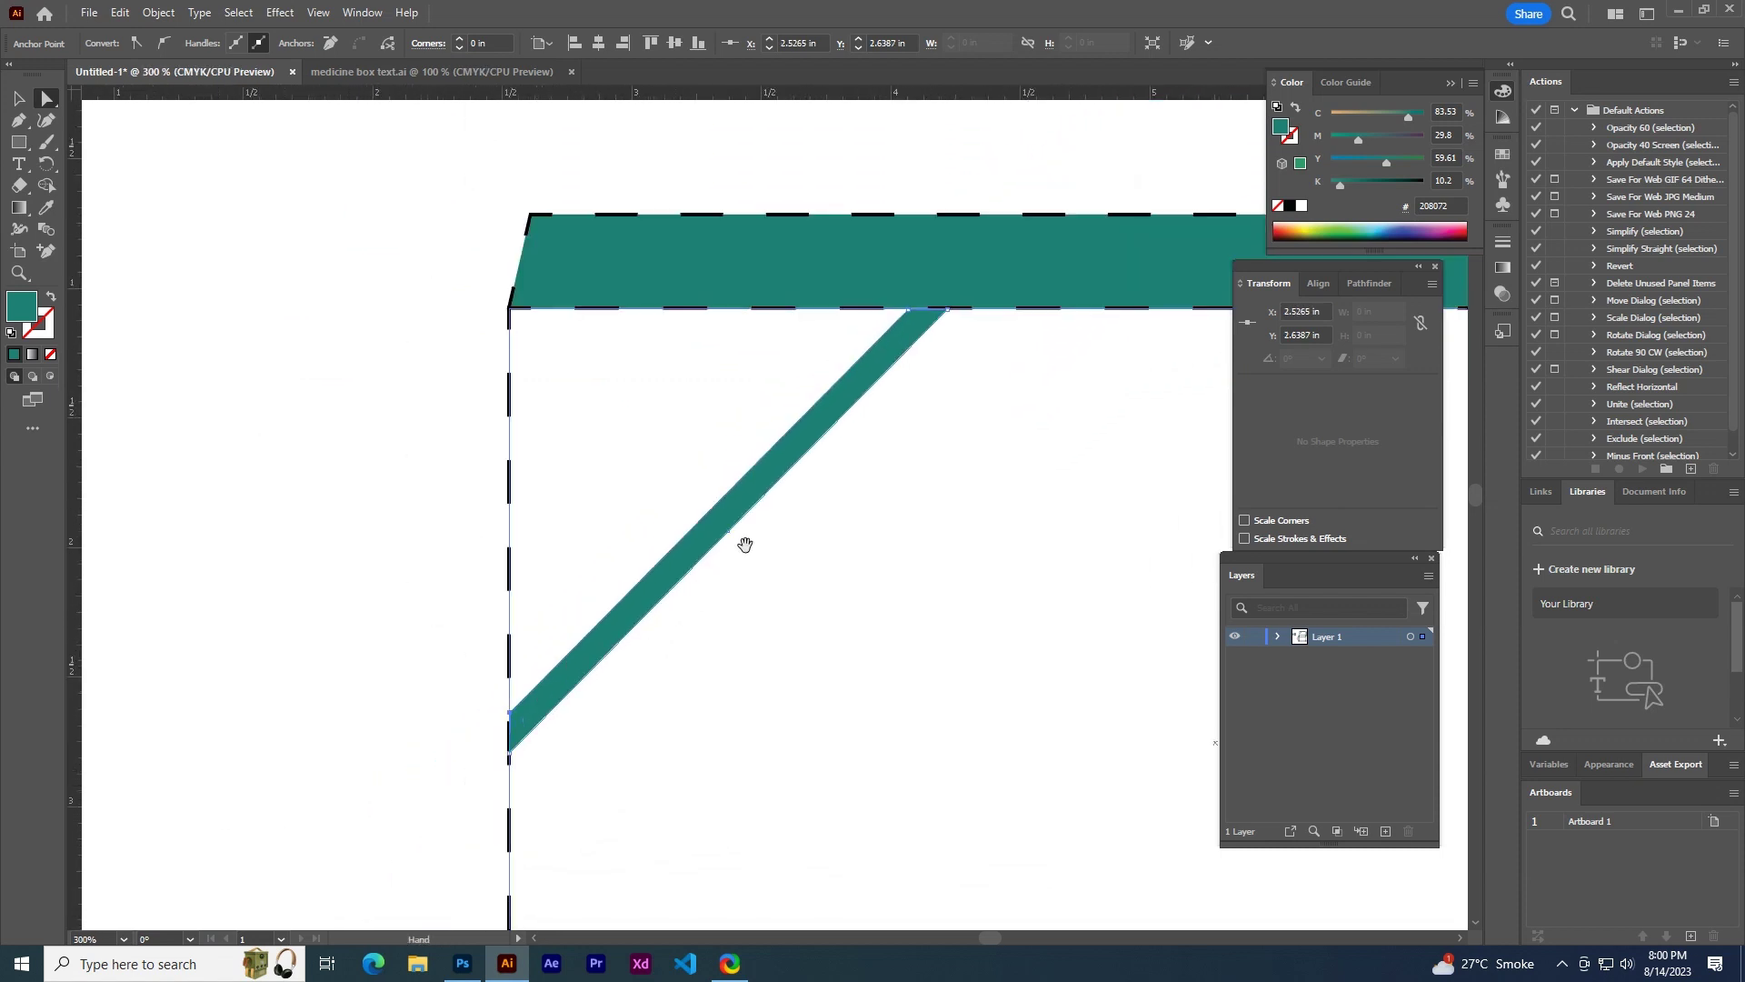
left_click_drag(744, 543, 431, 631)
left_click_drag(443, 695, 499, 553)
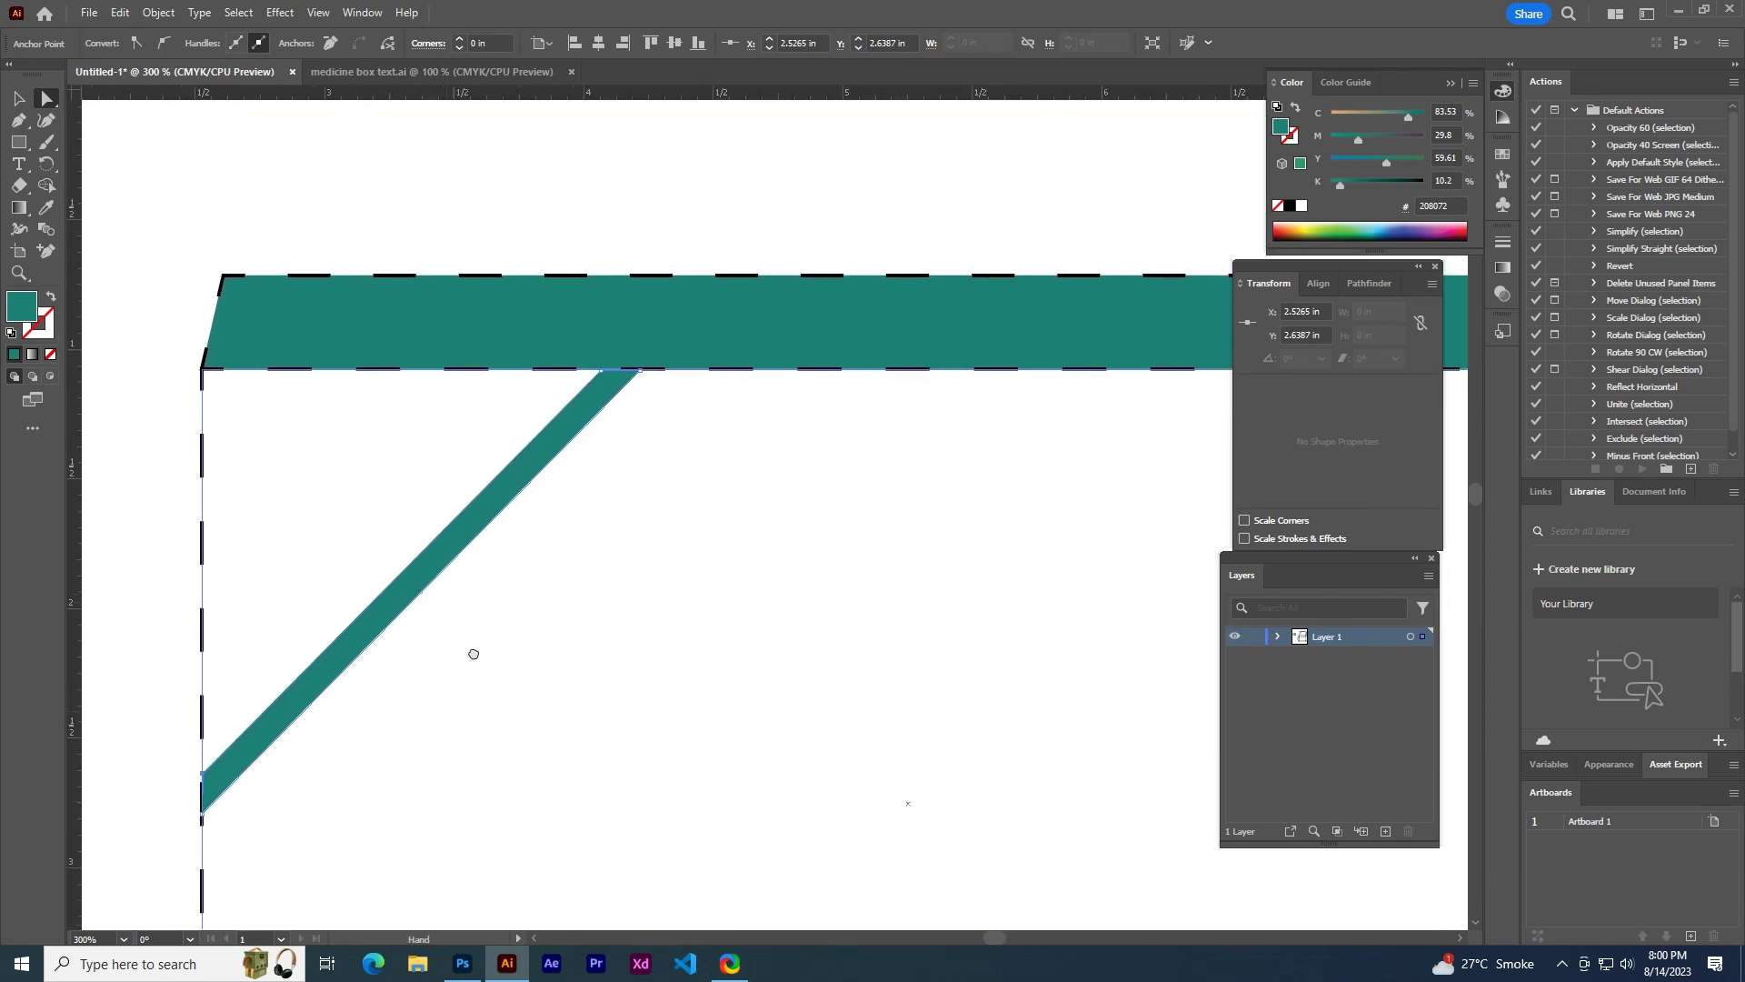
left_click(20, 100)
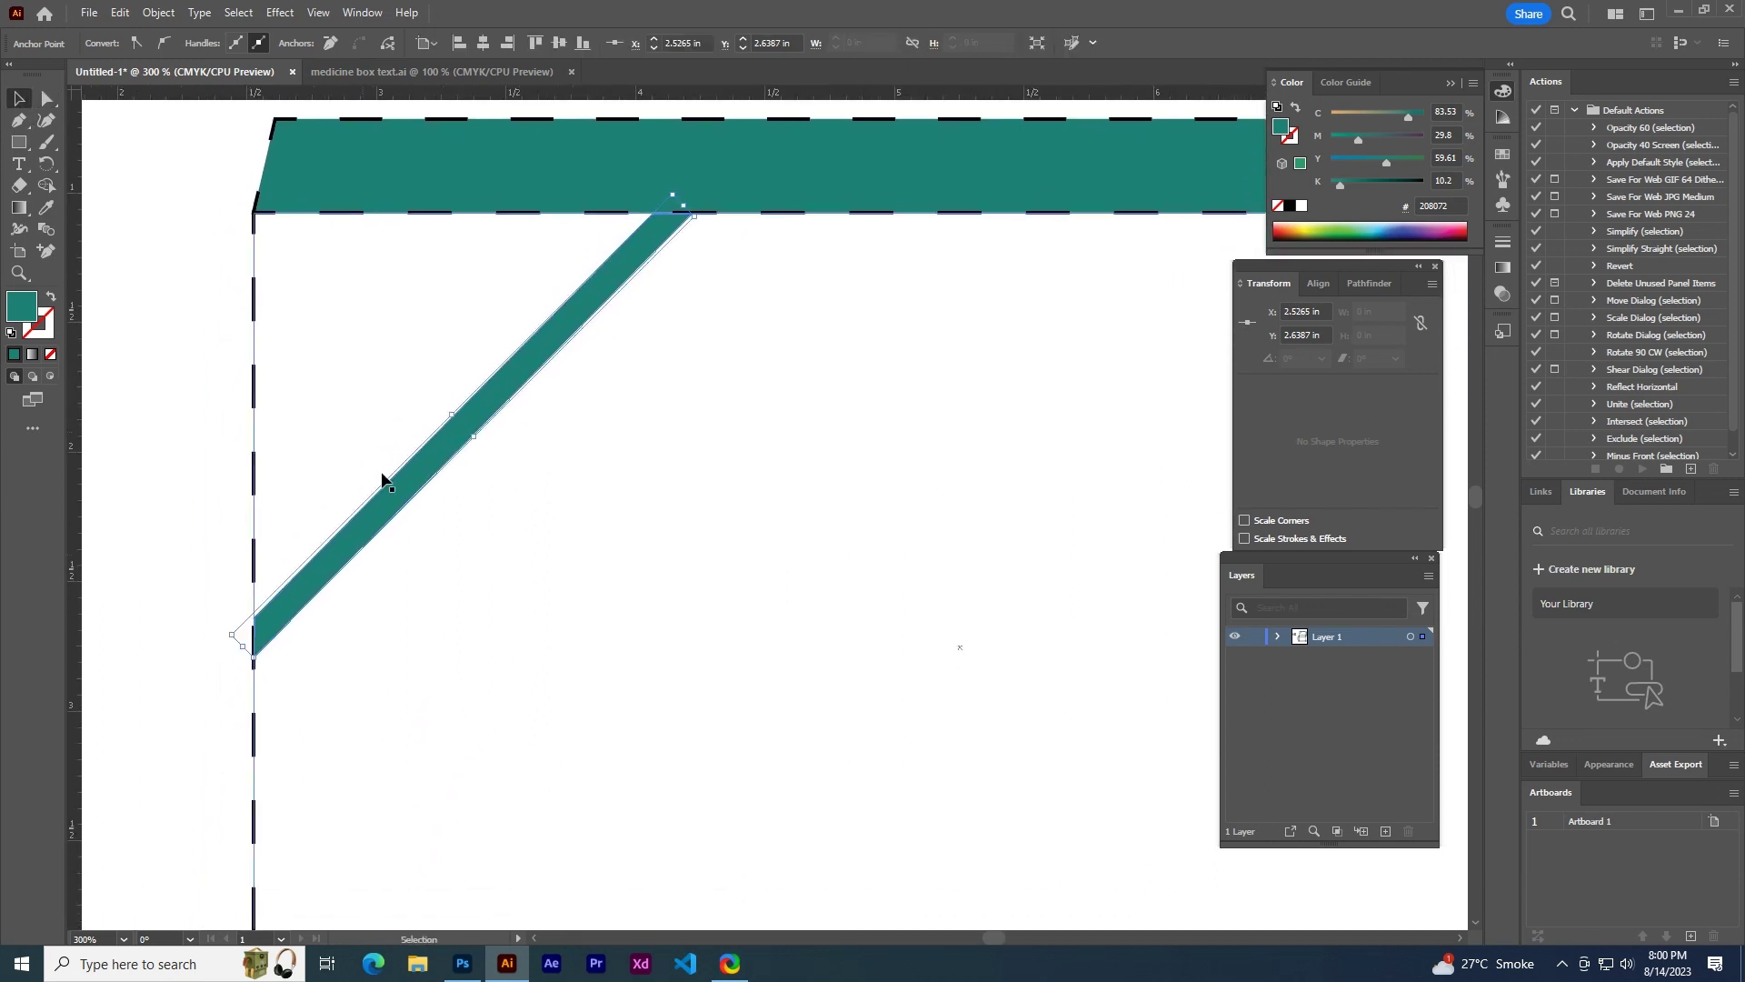
- Place a copy of the teal stripe up-left of it and resize it to about 1.41 in
left_click_drag(418, 475, 419, 403)
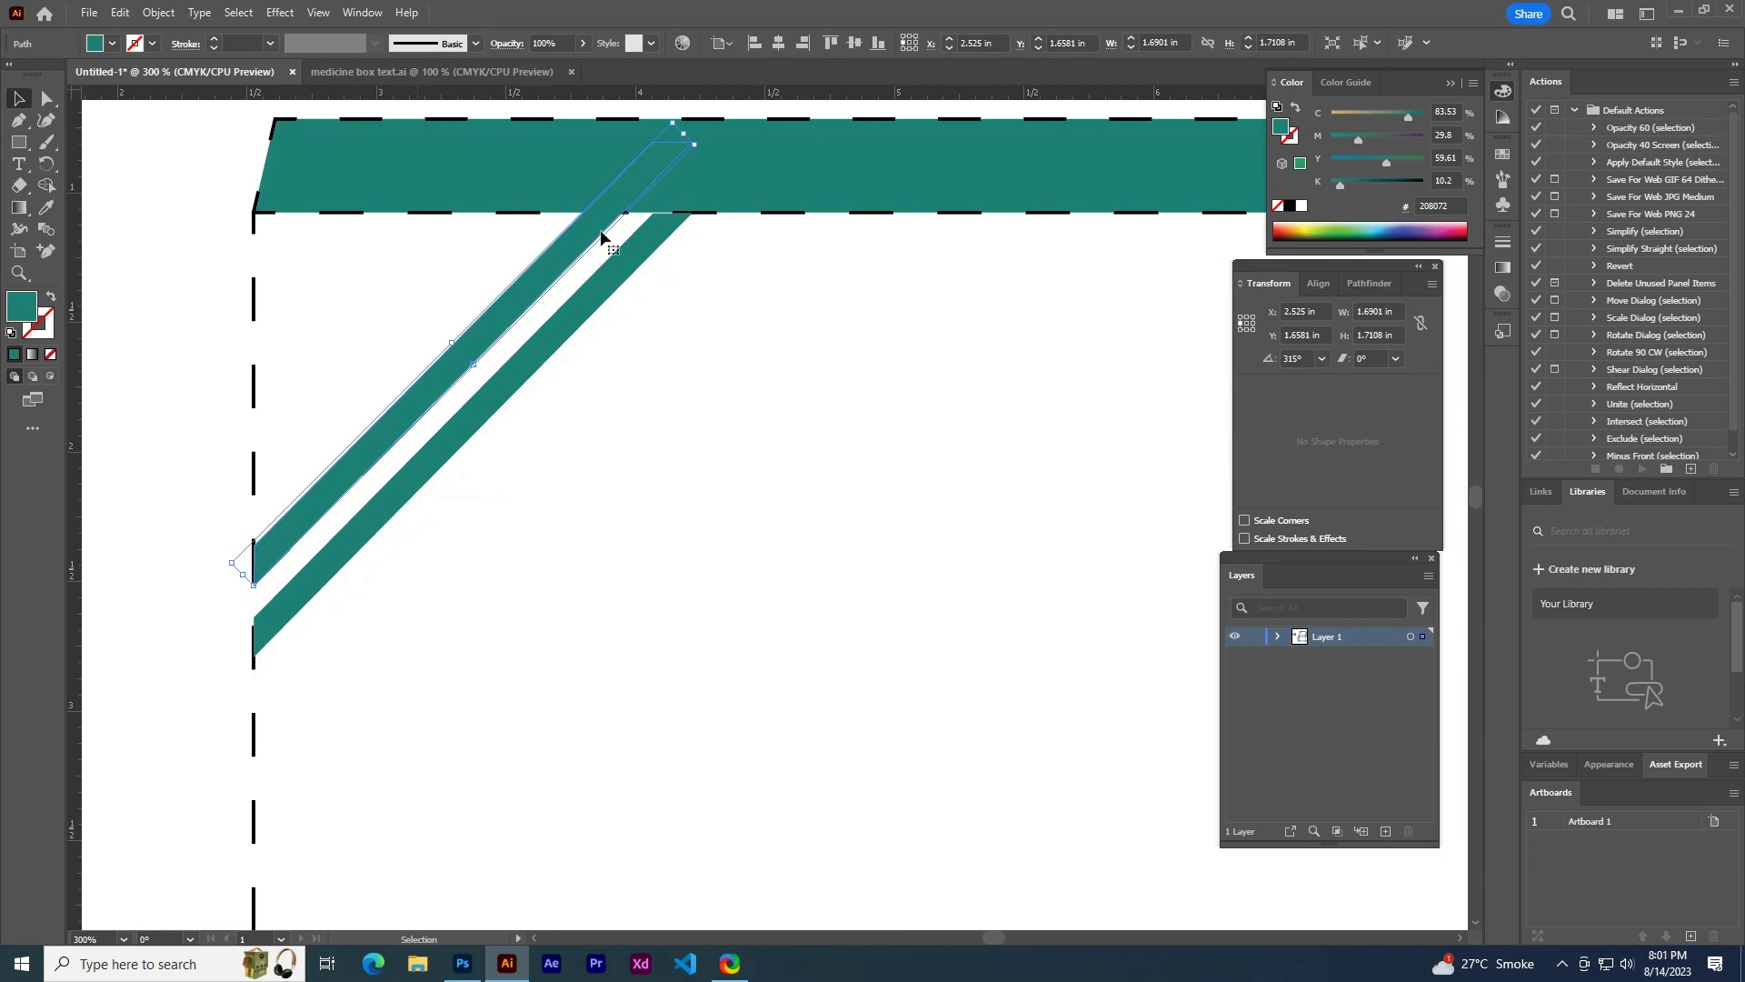
left_click_drag(694, 144, 604, 229)
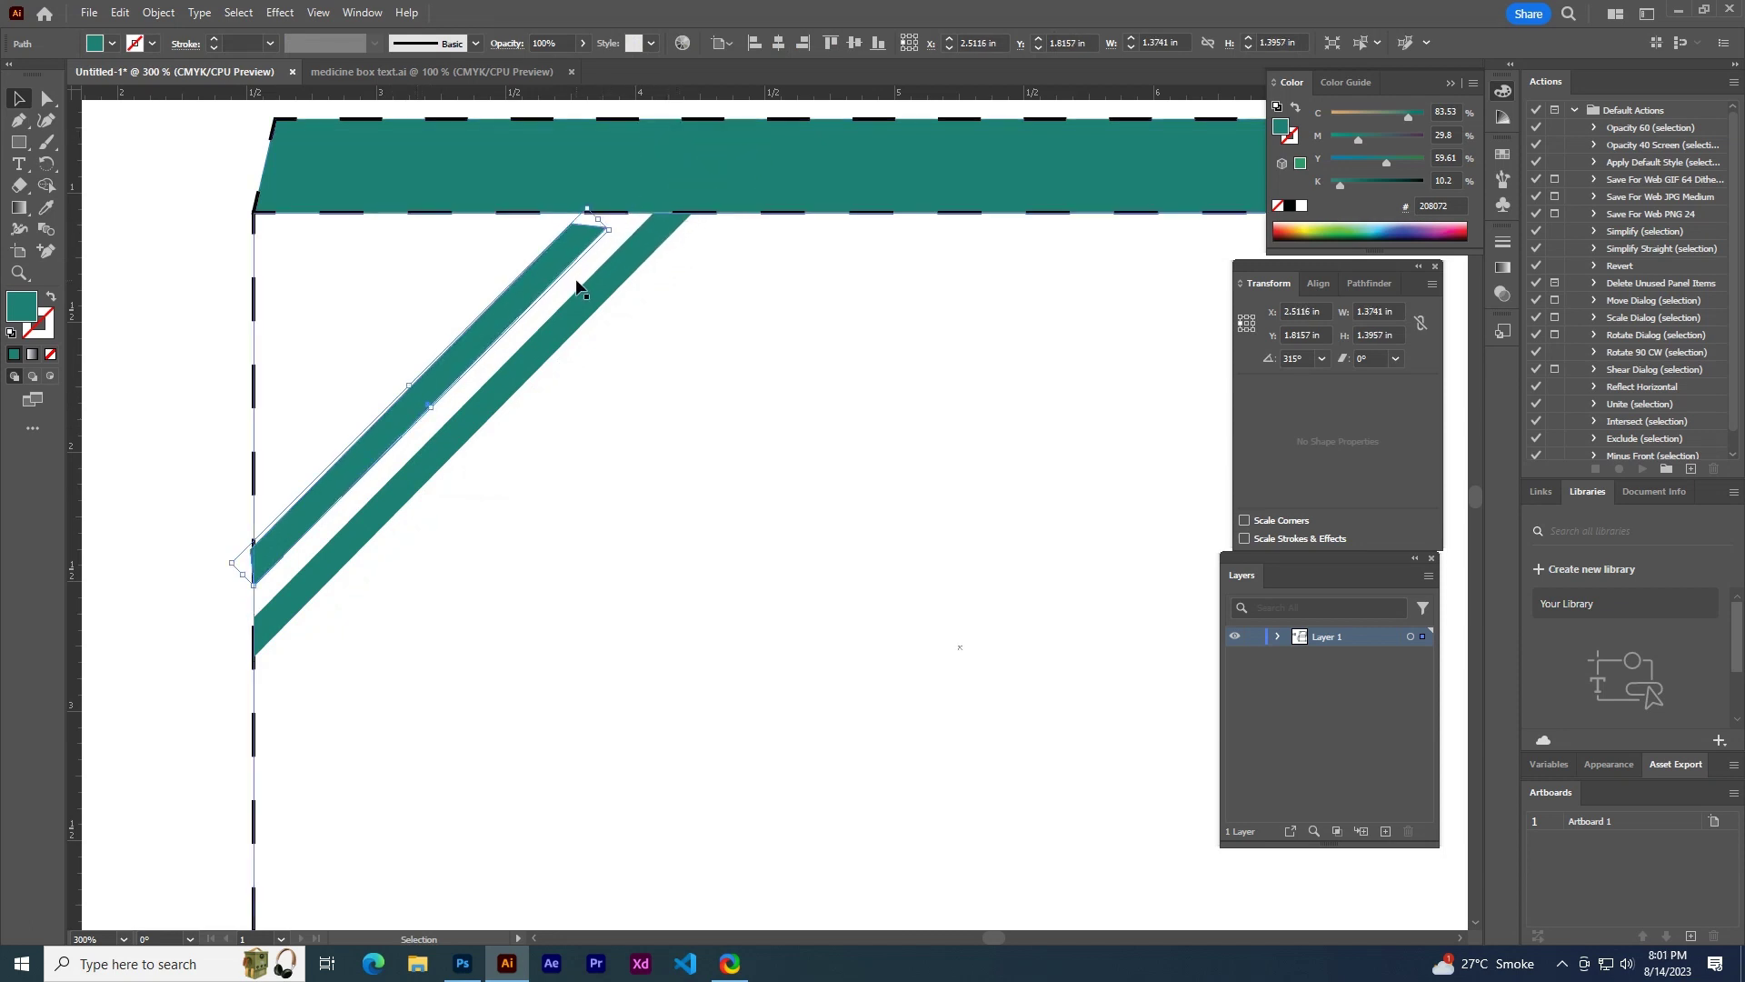
scroll(577, 281, "up", 2)
scroll(605, 280, "up", 1)
scroll(578, 480, "up", 1)
scroll(566, 520, "up", 2)
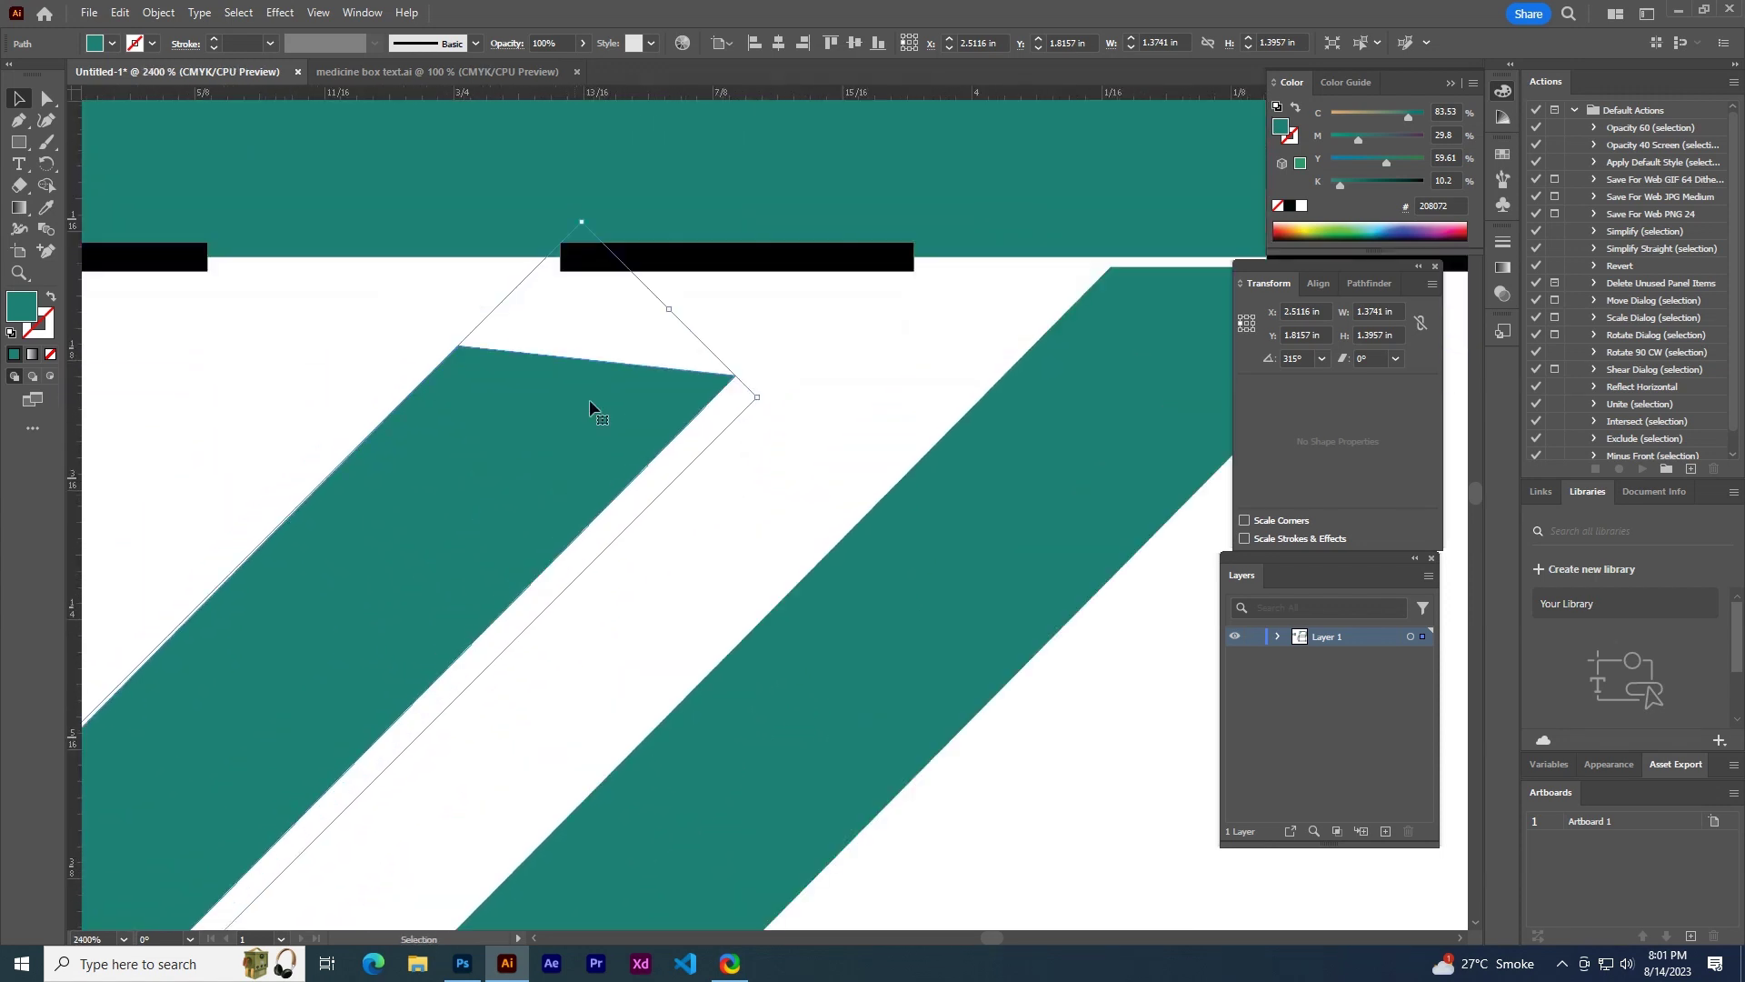
left_click_drag(592, 406, 540, 506)
left_click_drag(611, 445, 679, 345)
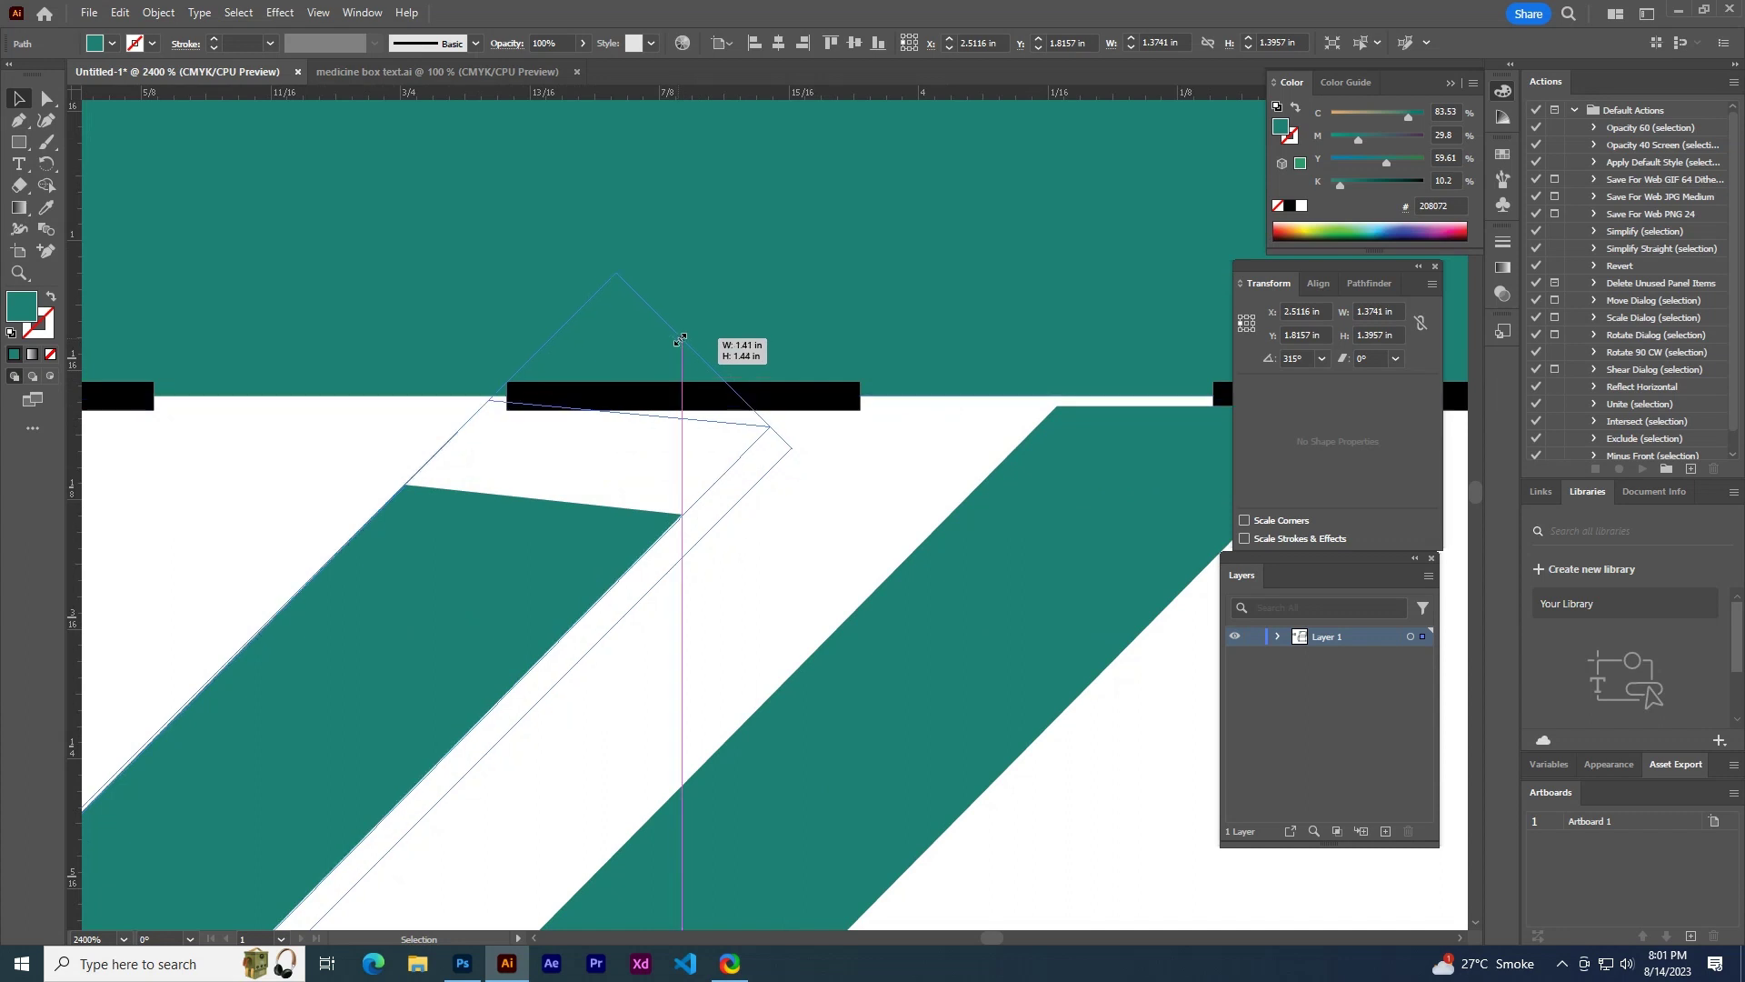
left_click_drag(680, 344, 682, 347)
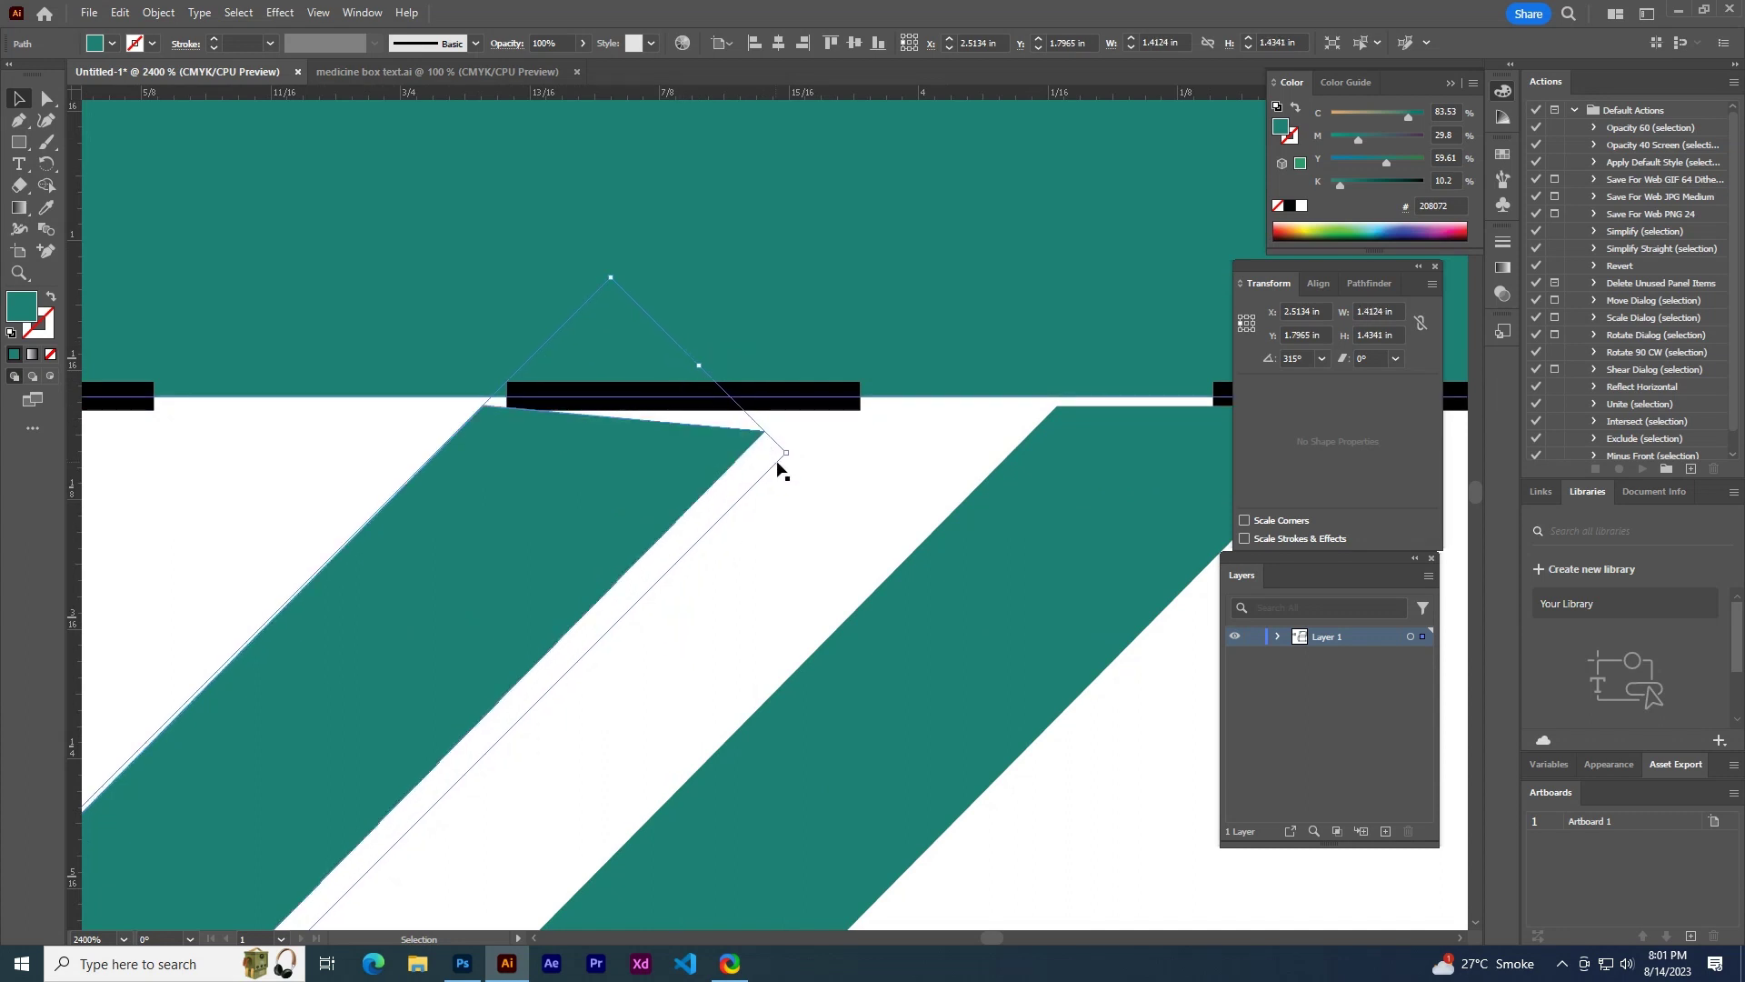
left_click(888, 468)
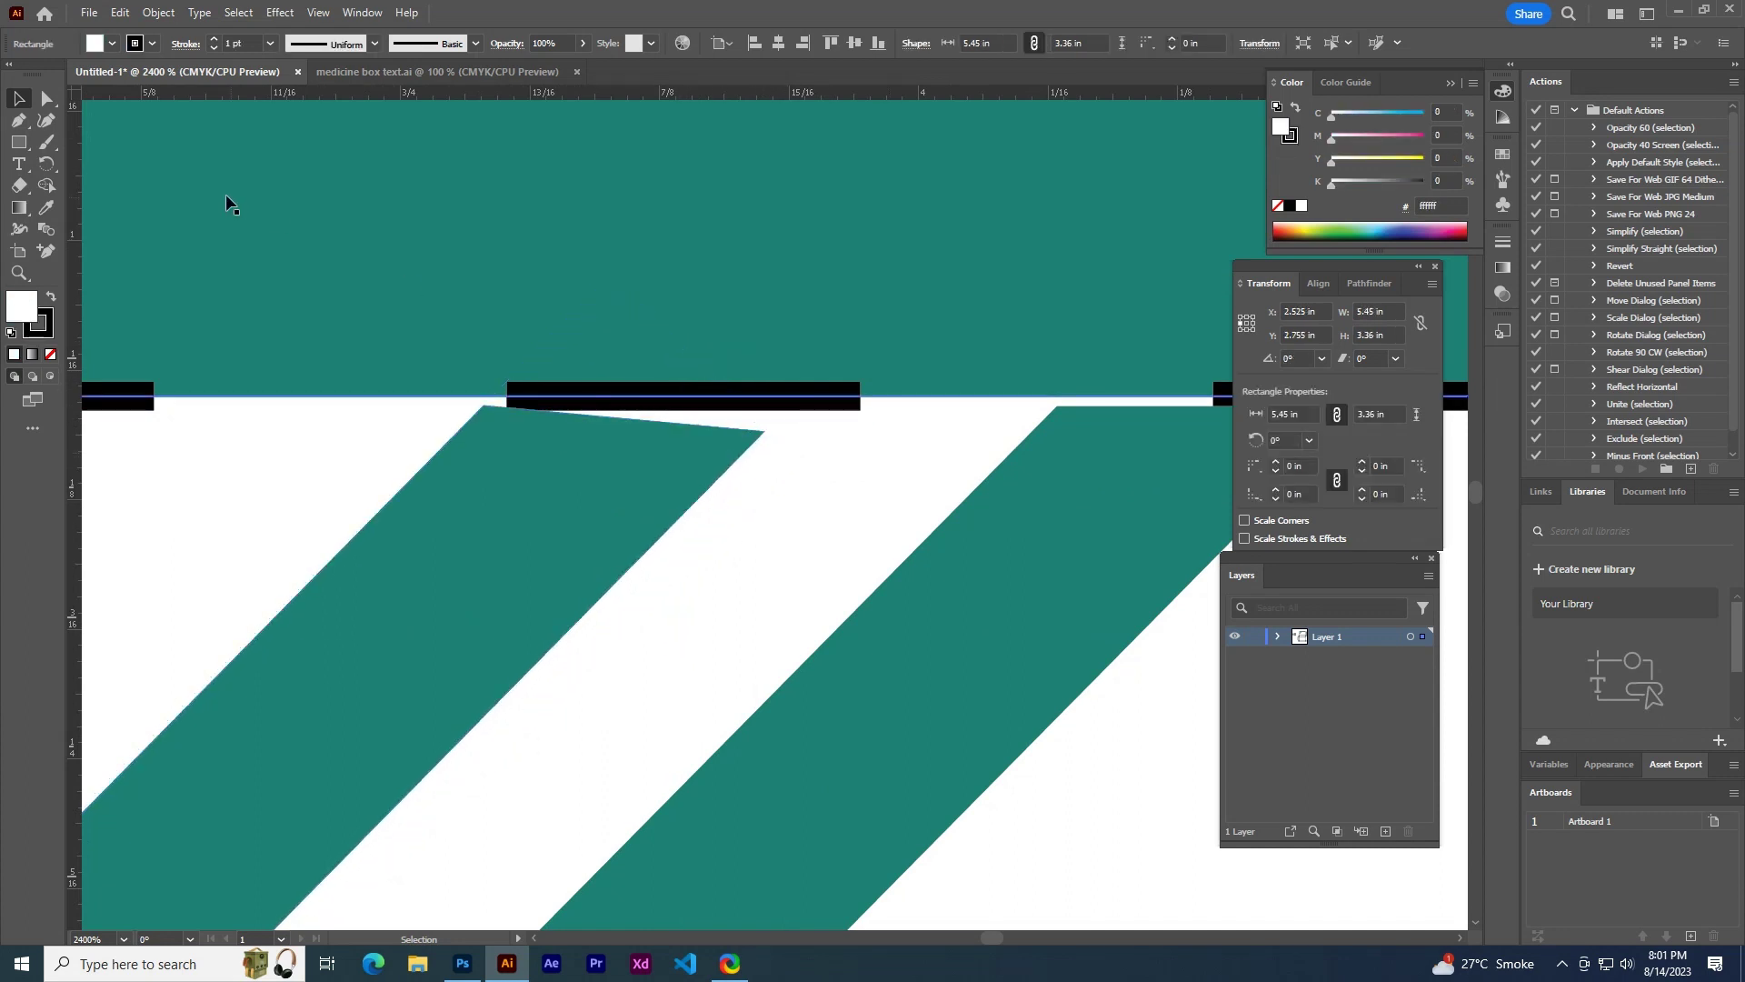
- Move the copy's top anchors up onto the top teal band's edge
left_click(46, 106)
left_click(765, 431)
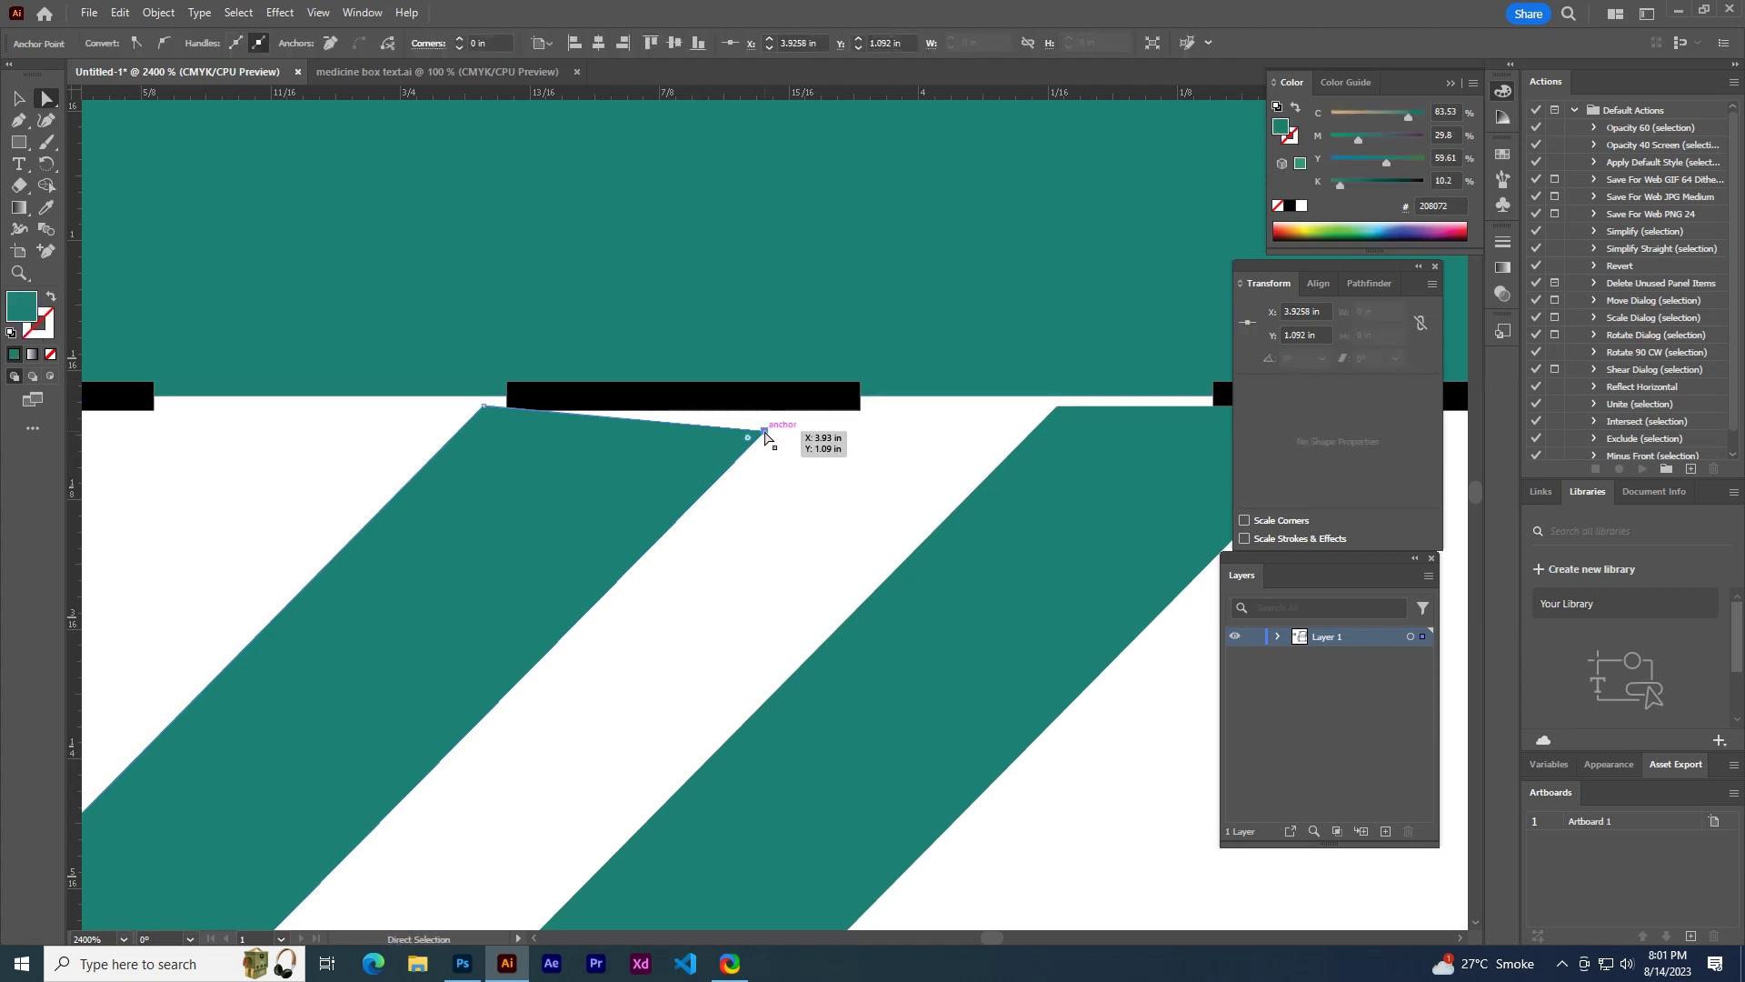
left_click_drag(764, 433, 775, 407)
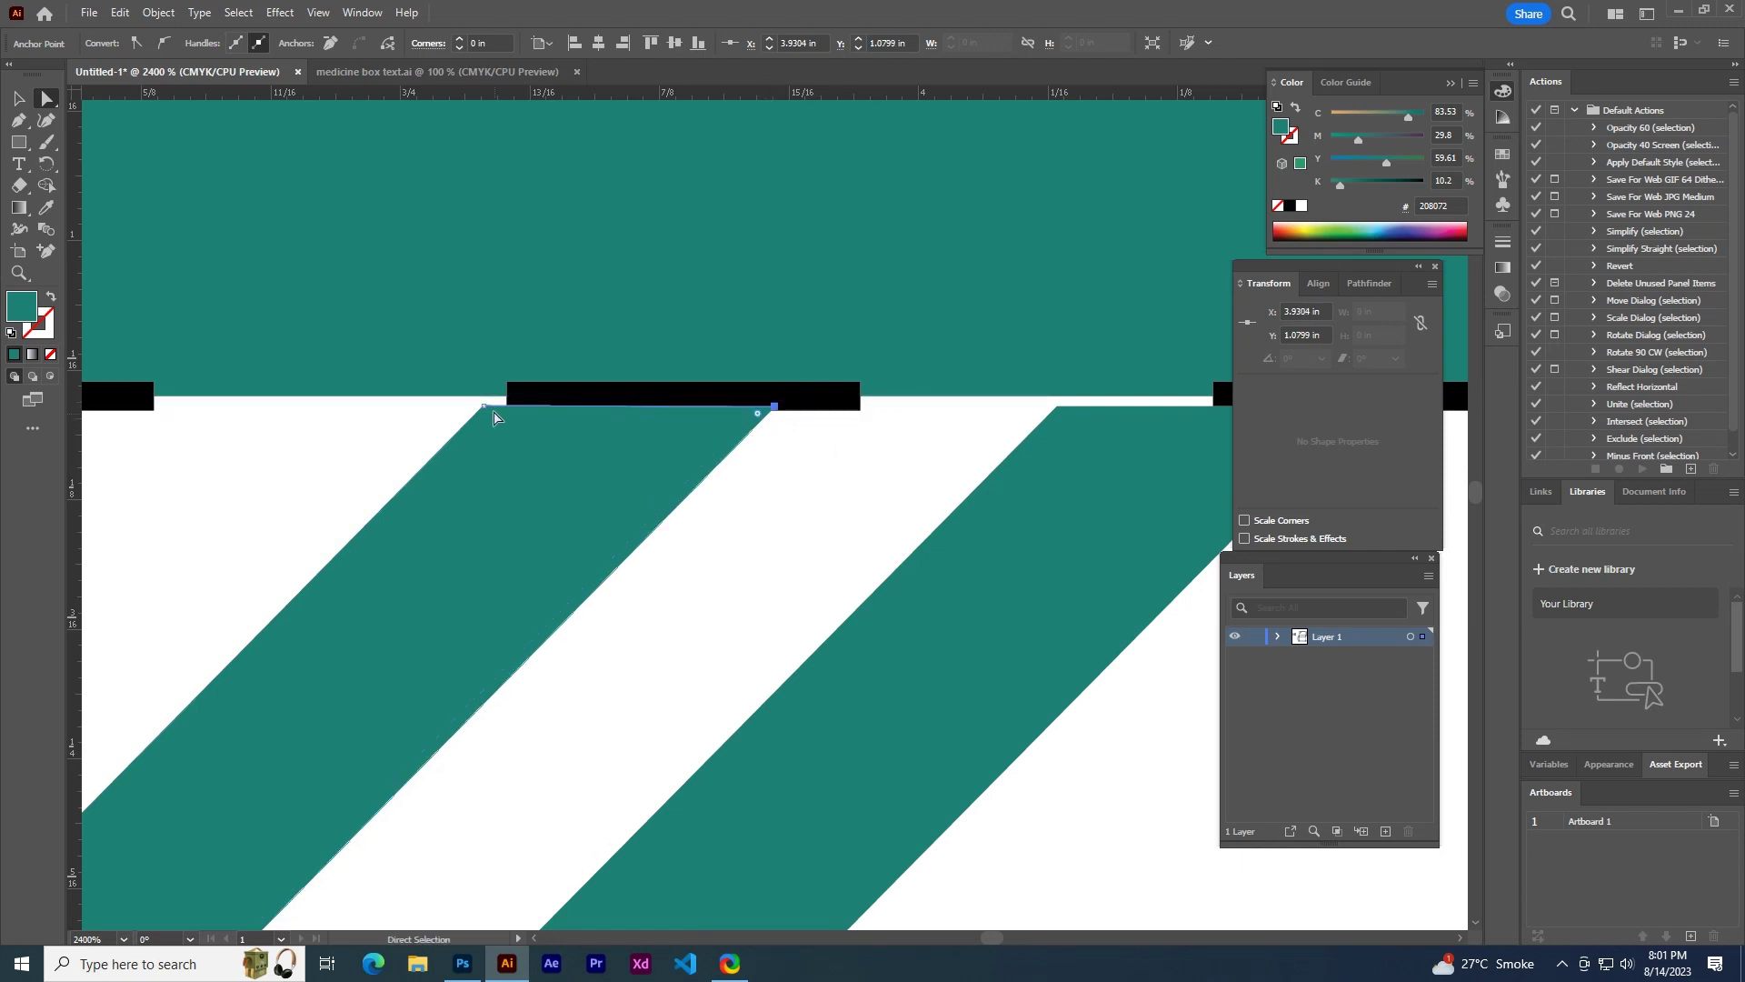
left_click_drag(487, 406, 485, 397)
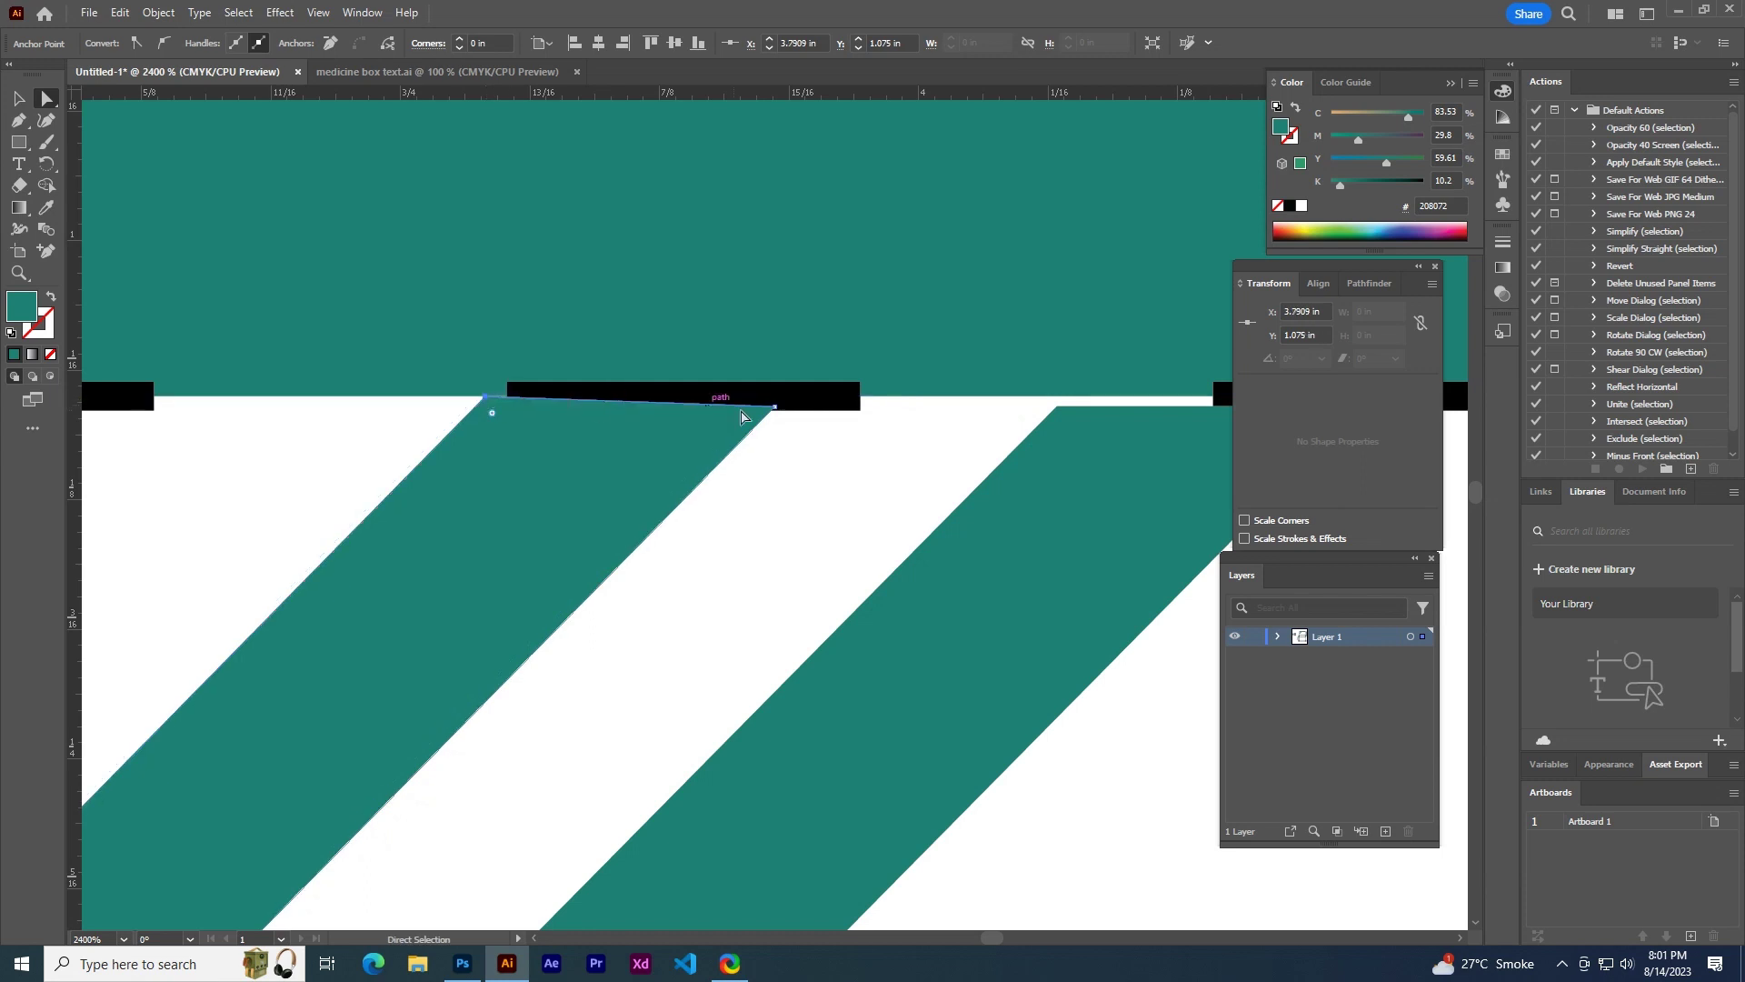
left_click_drag(775, 403, 775, 403)
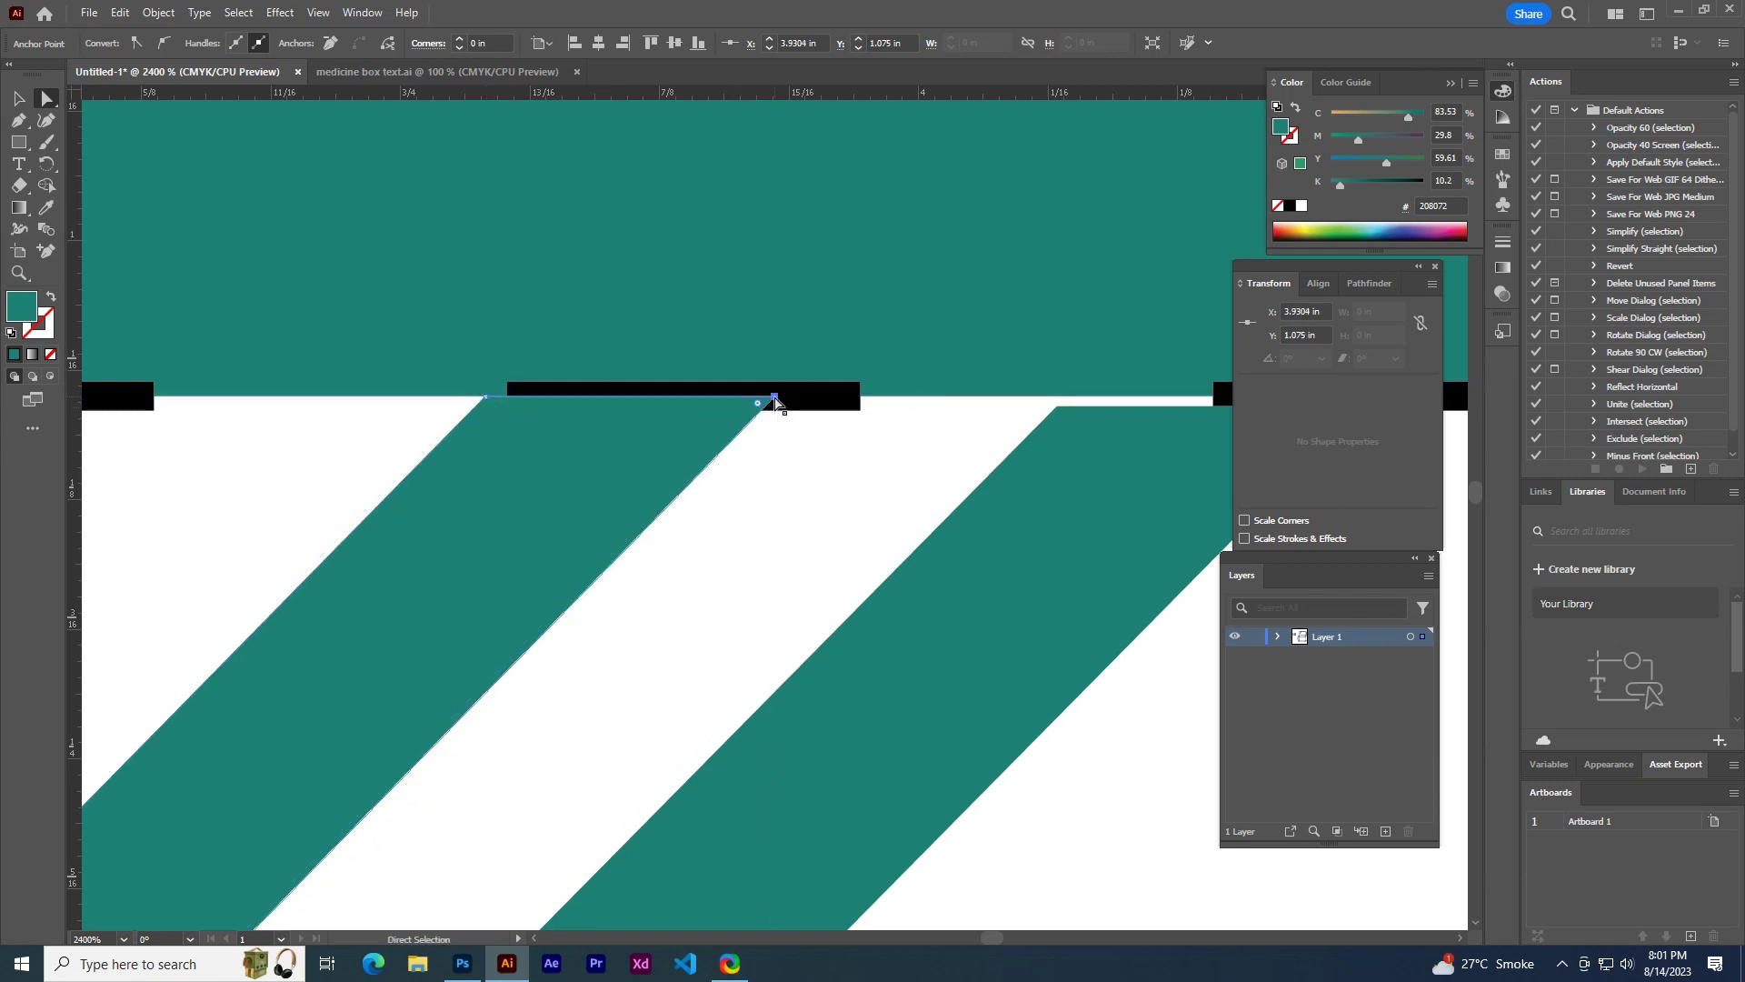
- Snap the diagonal stripe's top-right corner onto the teal band's edge intersection
left_click_drag(1045, 454, 613, 518)
key("v")
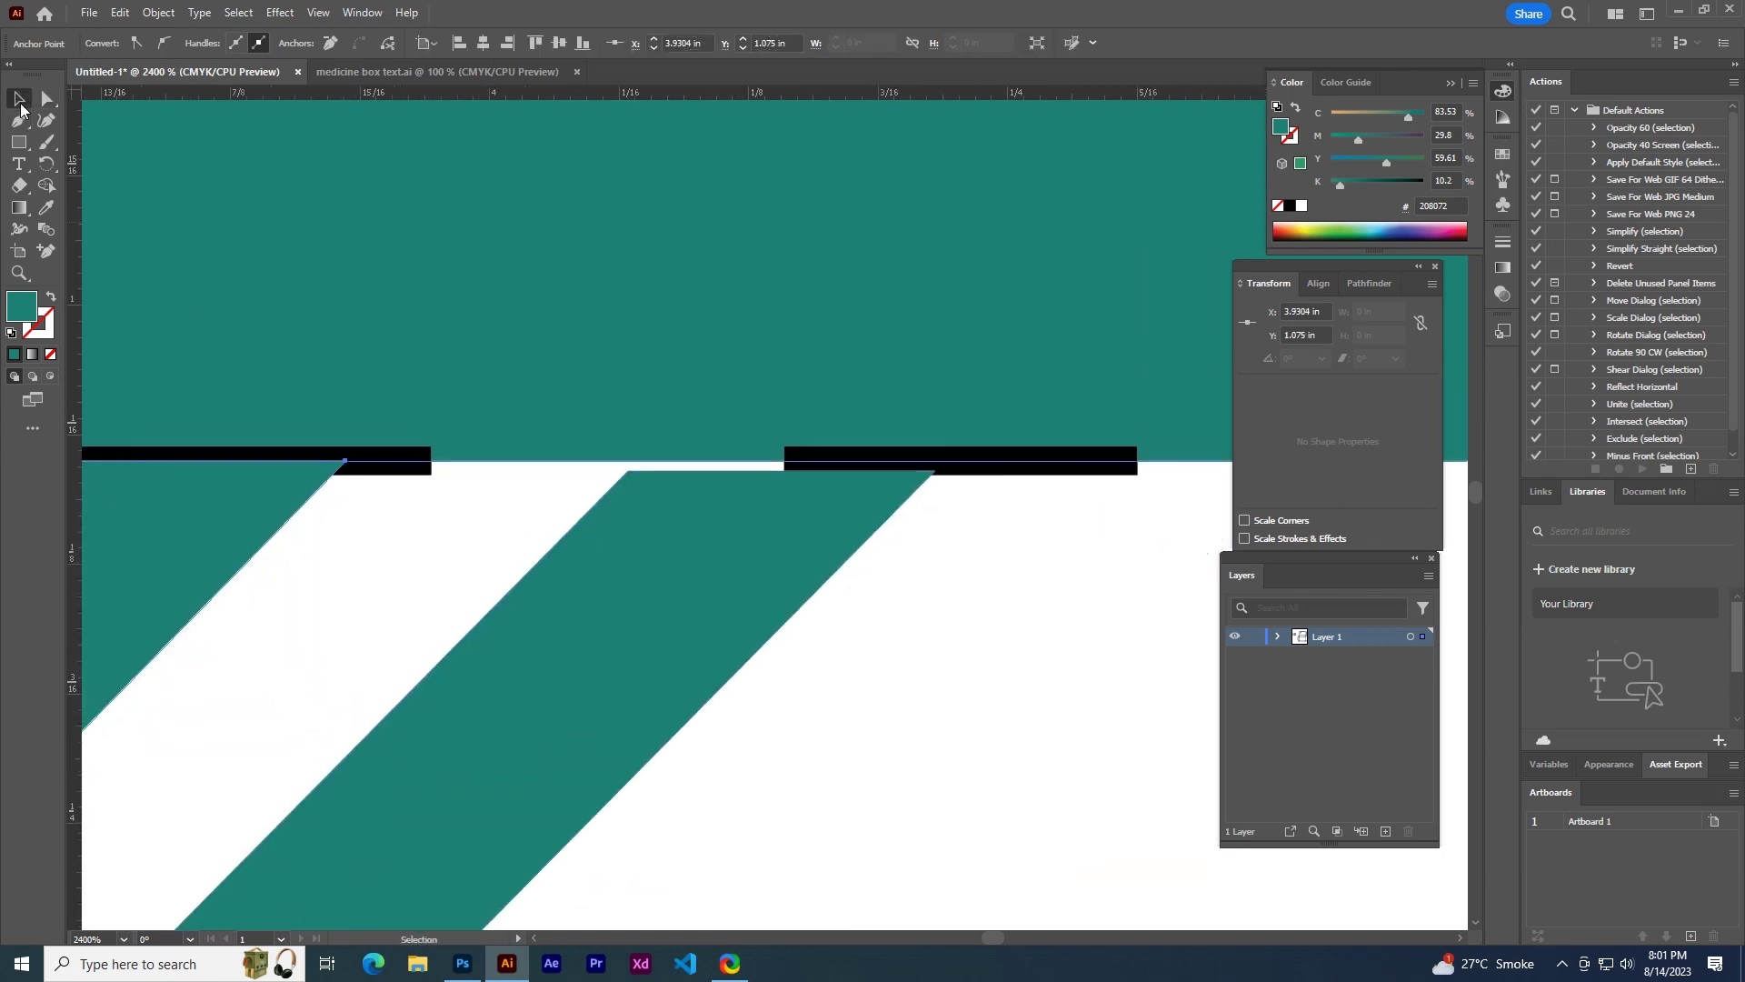
left_click(656, 358)
left_click(656, 516)
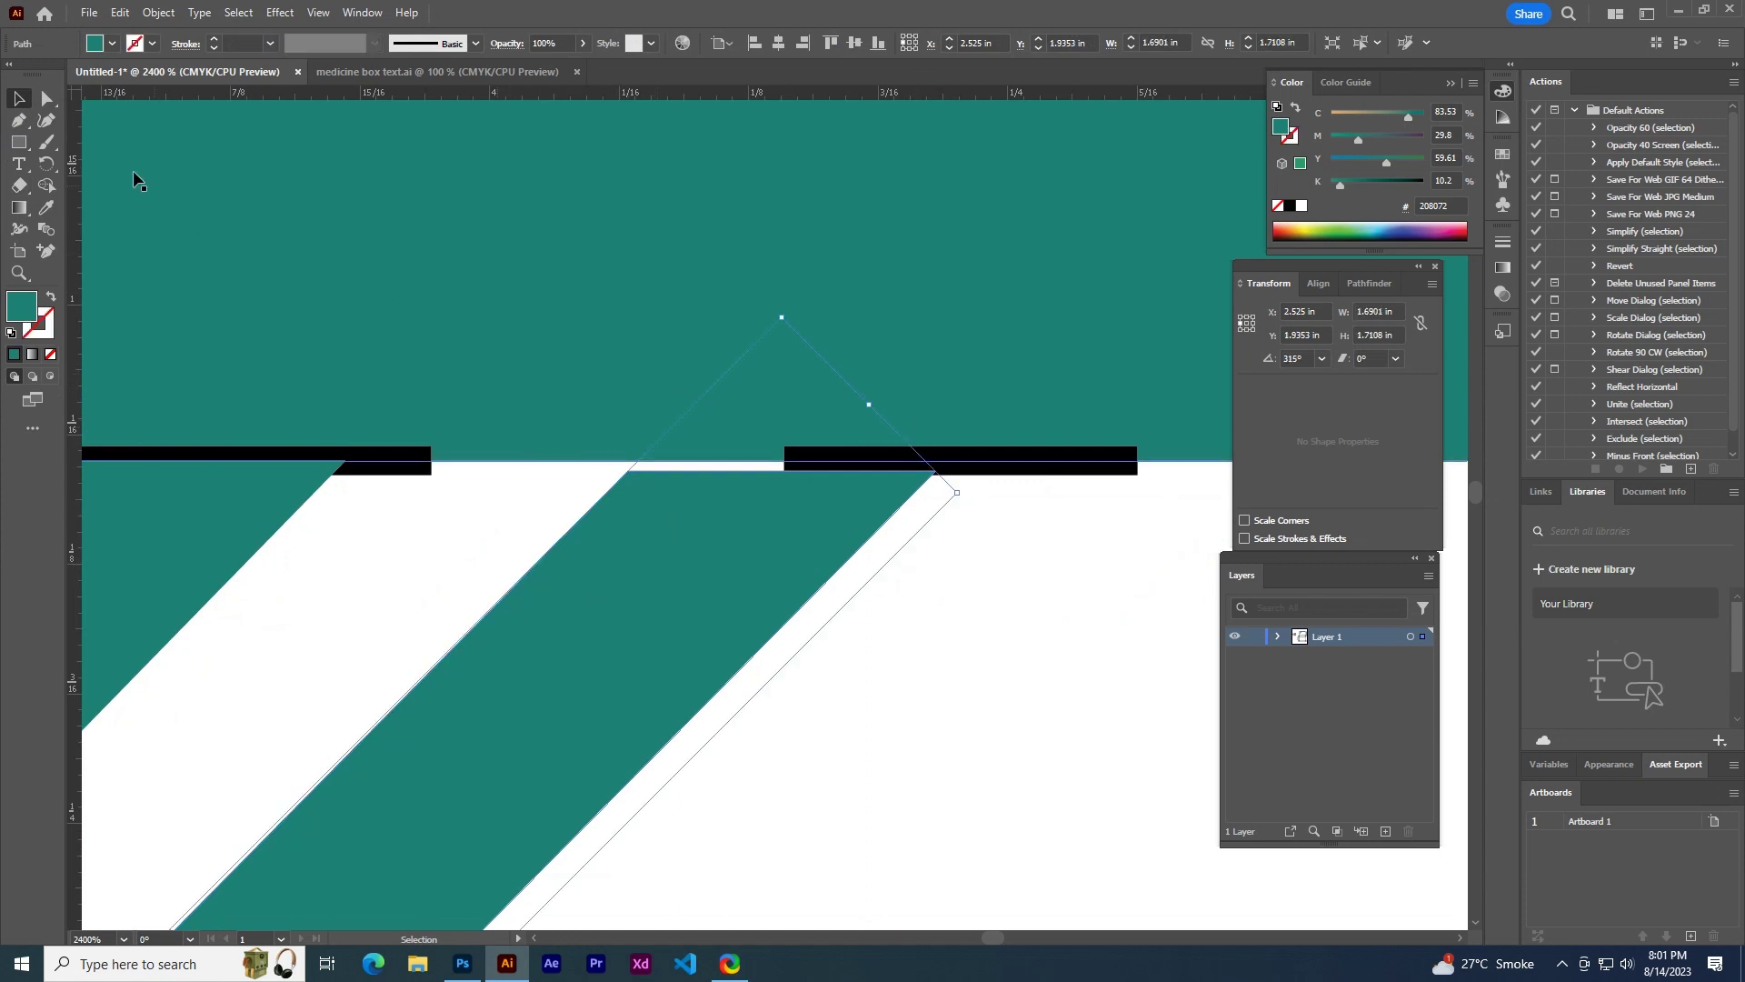
left_click(836, 732)
left_click(48, 99)
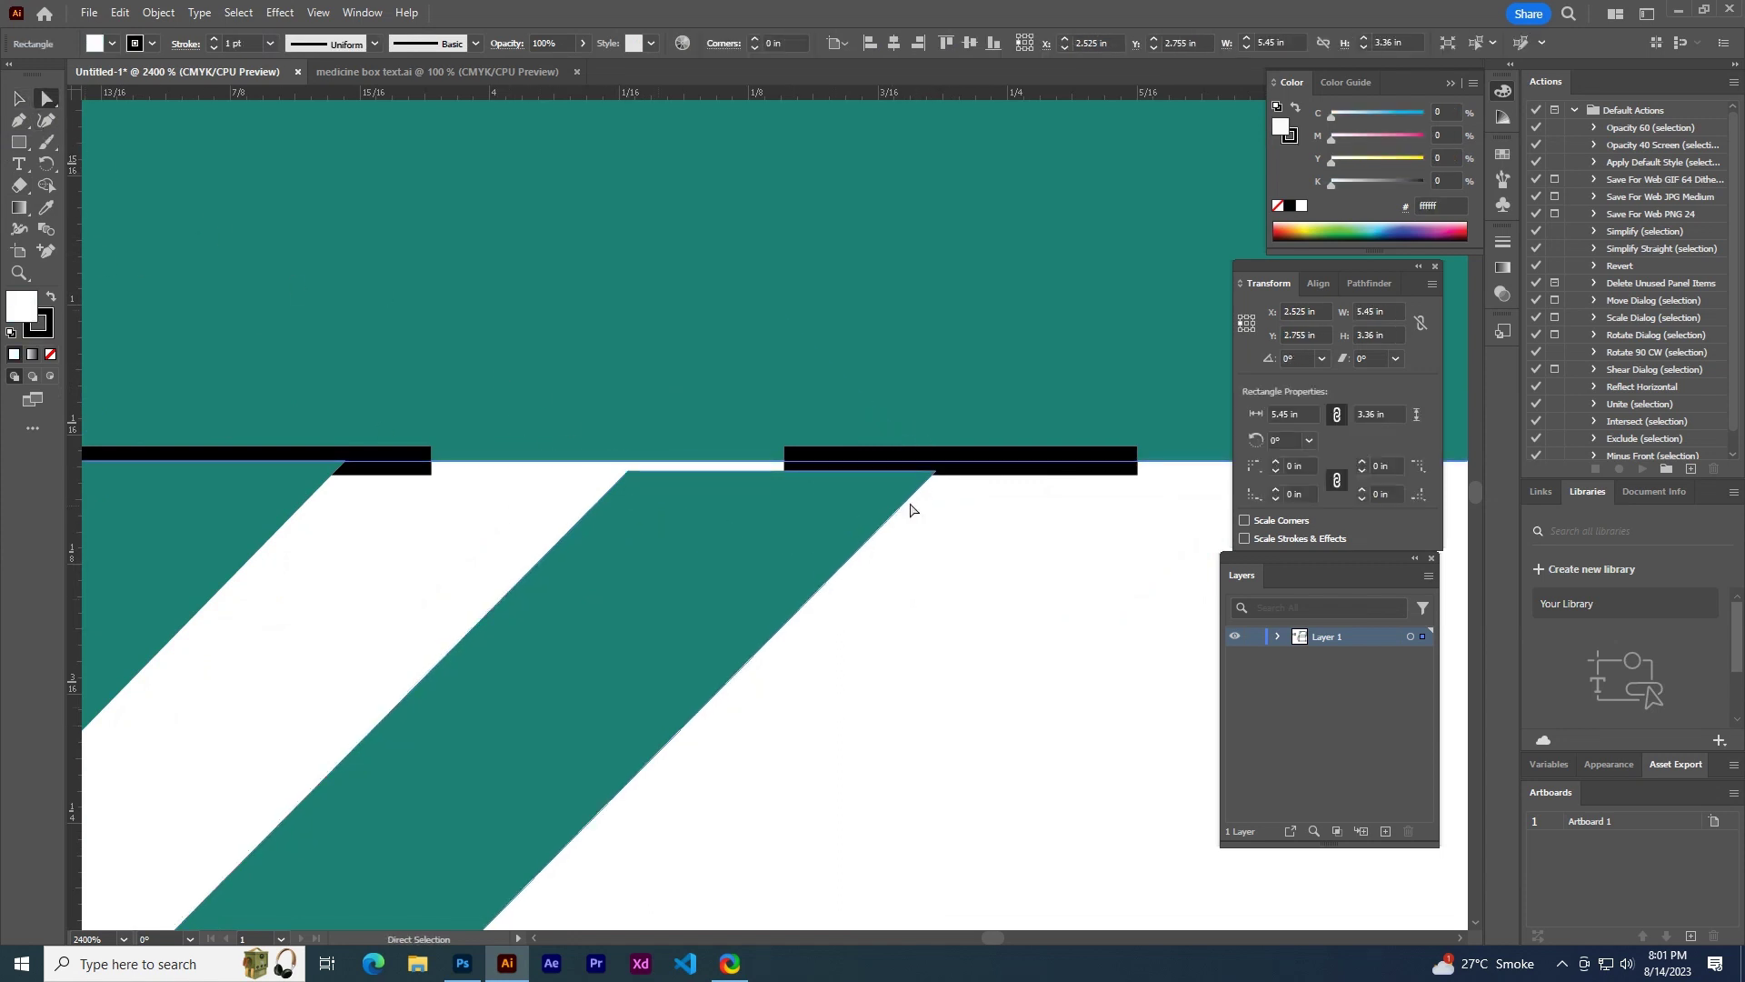
left_click(936, 473)
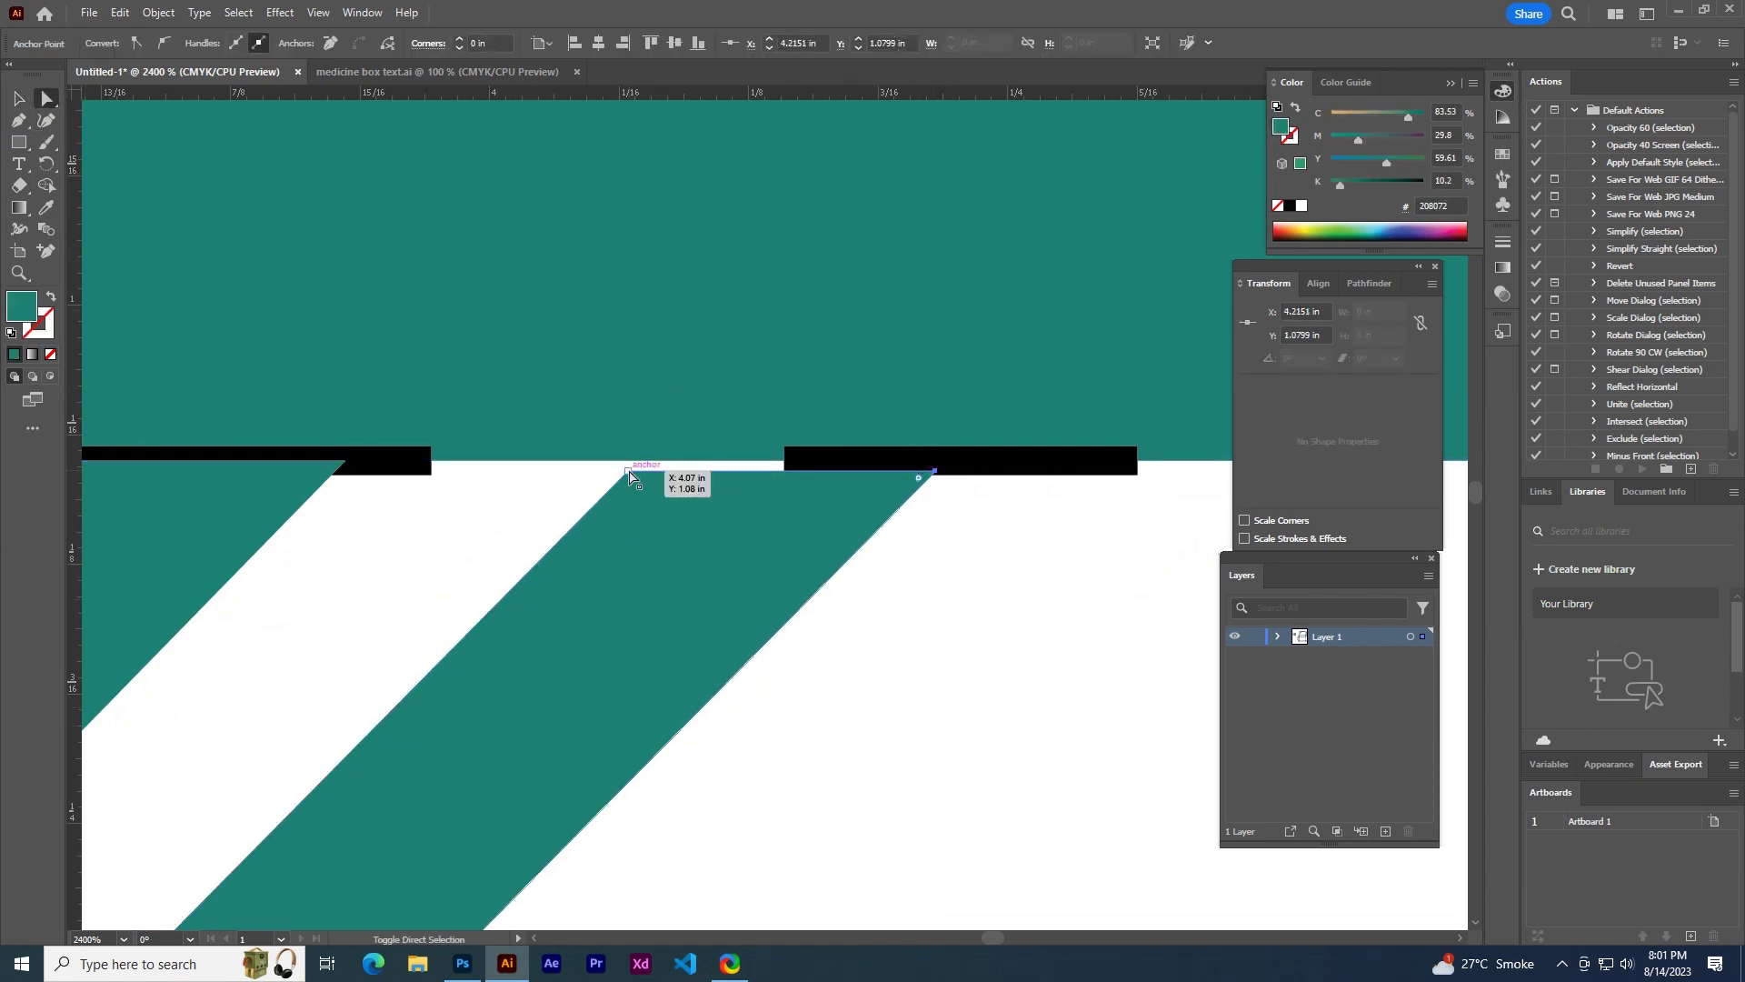
left_click_drag(936, 474, 938, 469)
scroll(870, 577, "down", 1)
- Select both teal stripes and duplicate the pair slightly down-right
scroll(871, 577, "down", 1)
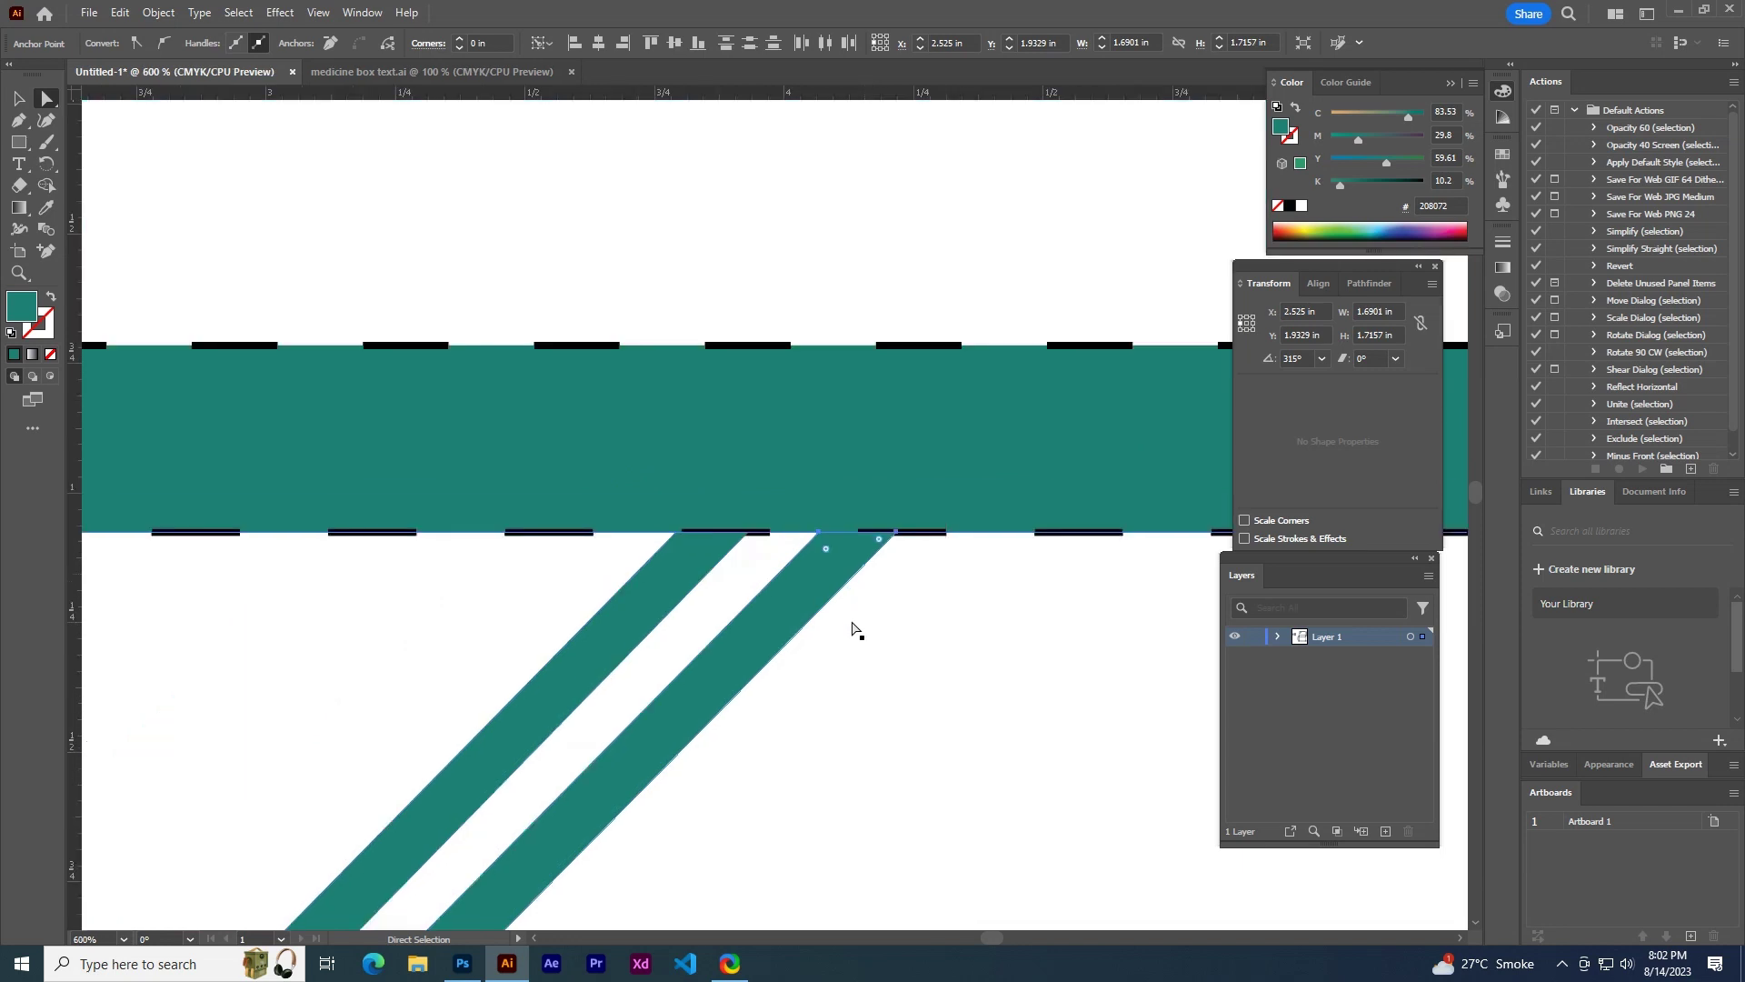
scroll(856, 629, "down", 1)
scroll(845, 651, "down", 1)
scroll(717, 576, "down", 1)
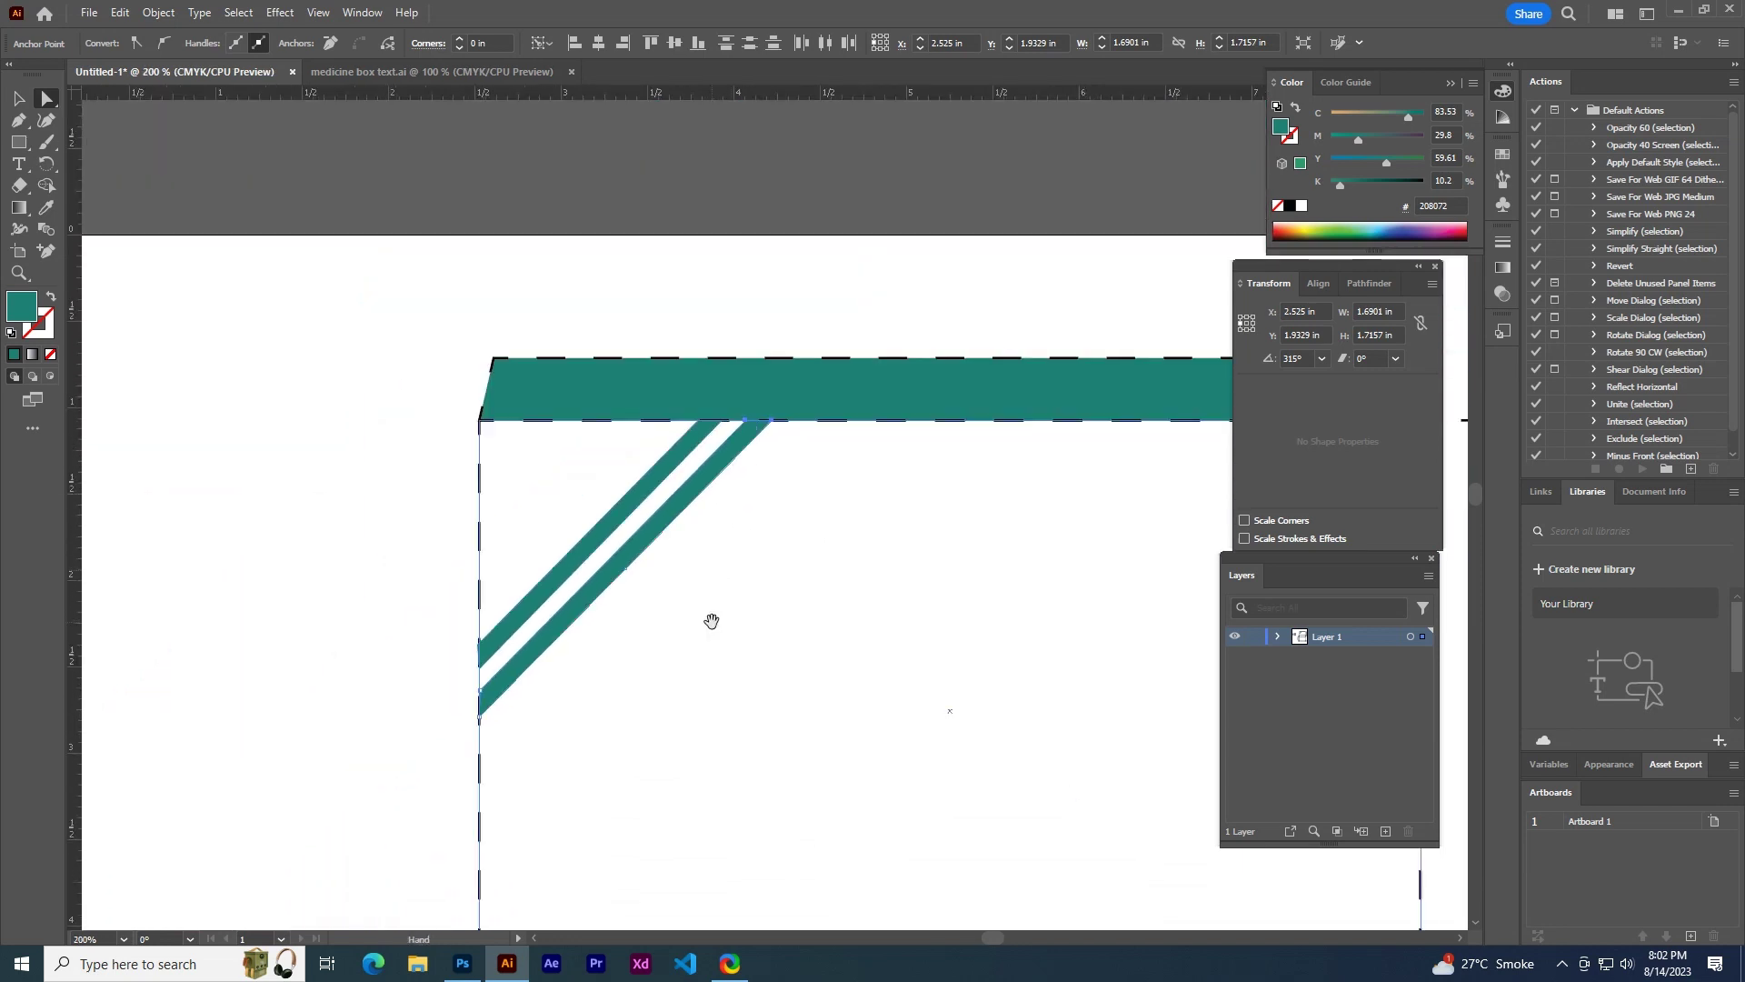
left_click_drag(712, 621, 518, 501)
scroll(518, 505, "up", 1)
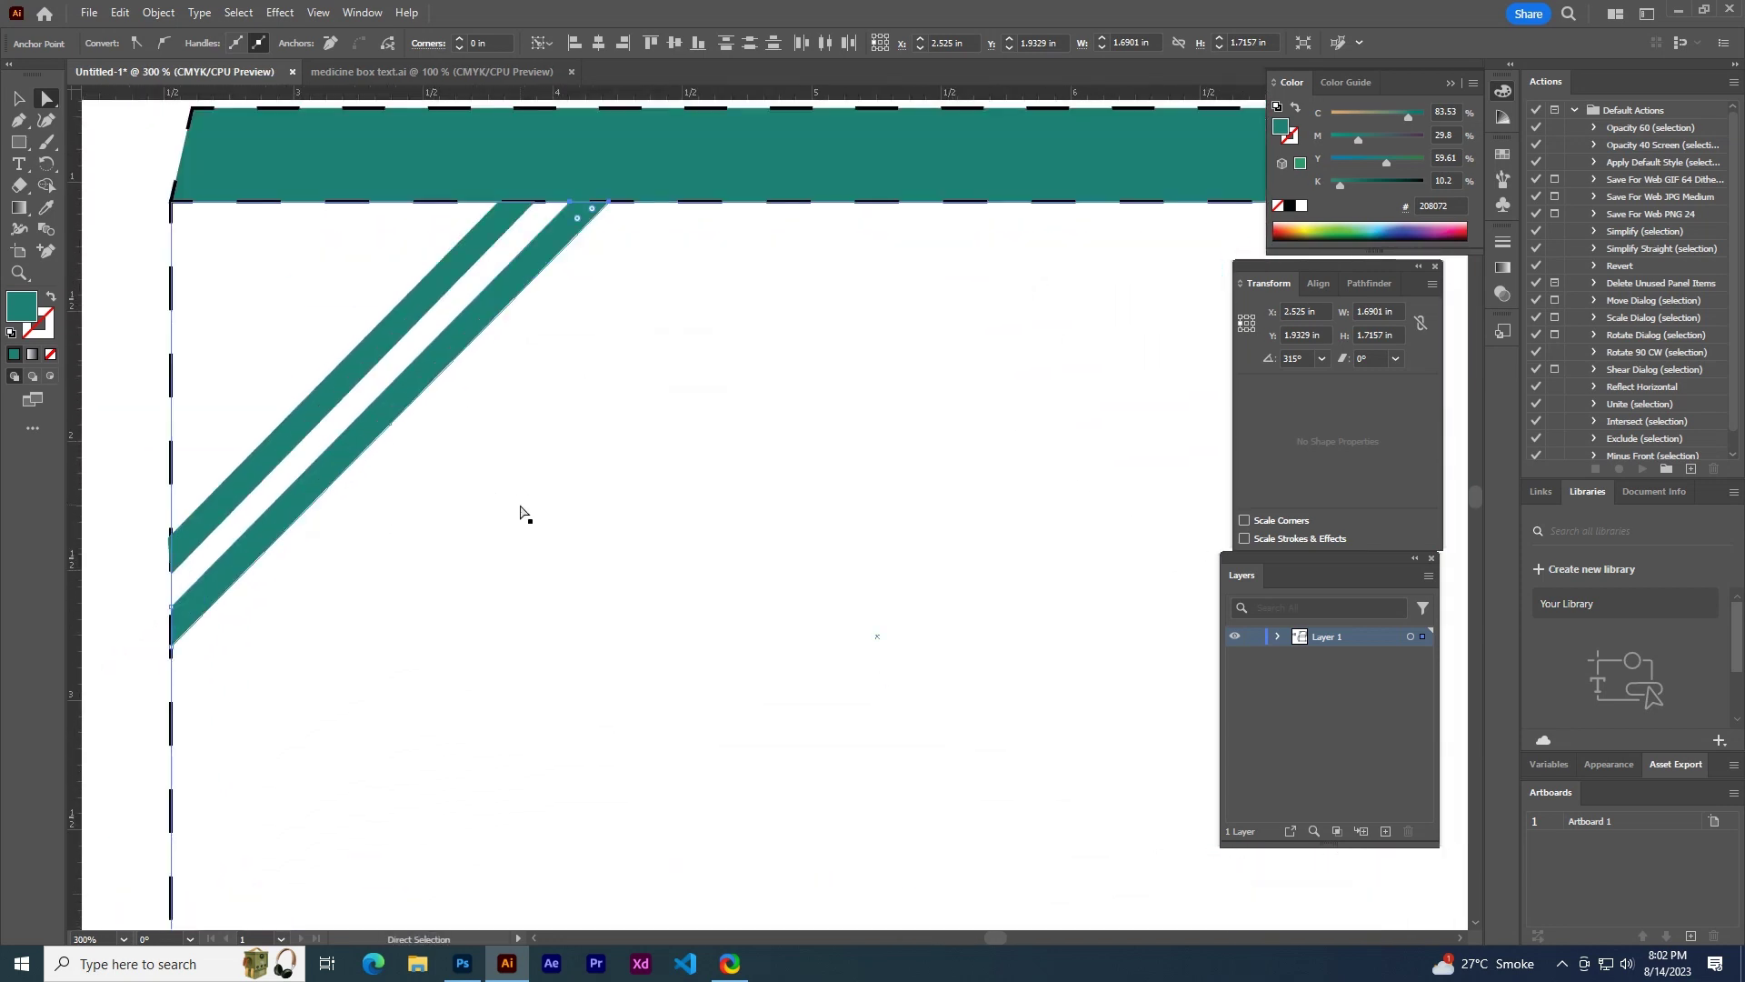
left_click(334, 415)
left_click(347, 470)
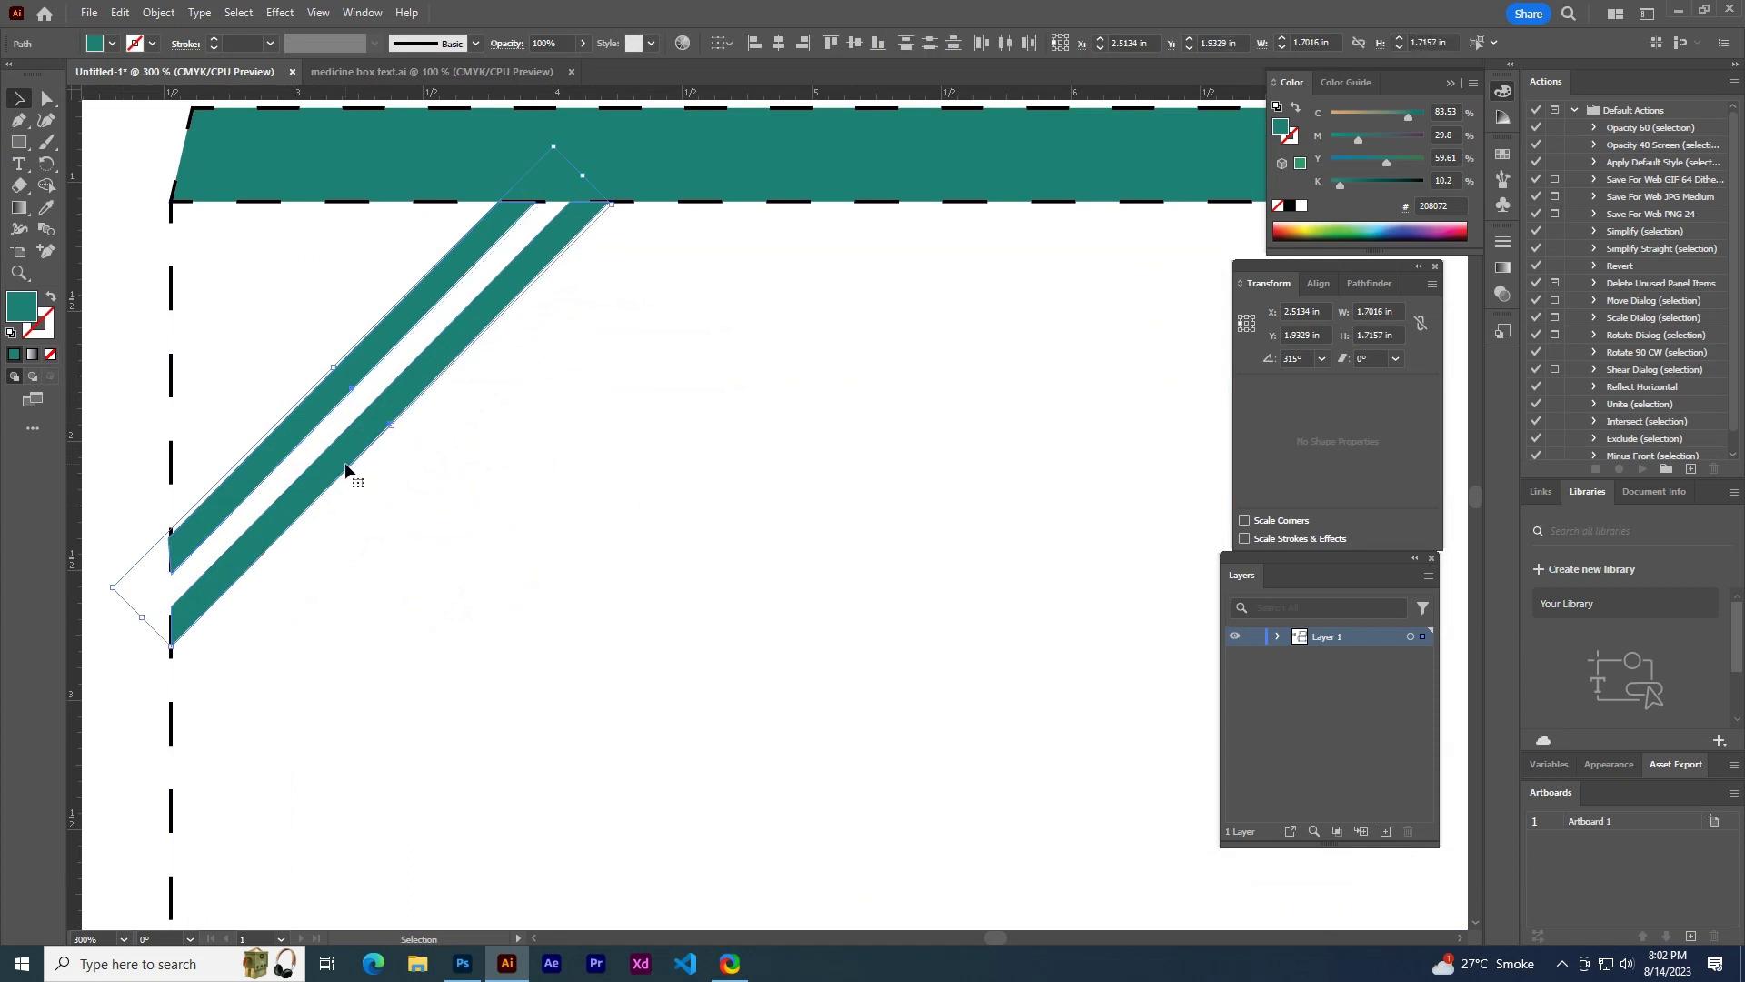
left_click_drag(340, 457, 382, 567)
- Reflect the copied stripes vertically, rotate them 180°, and move them down-left to the panel edge
right_click(381, 565)
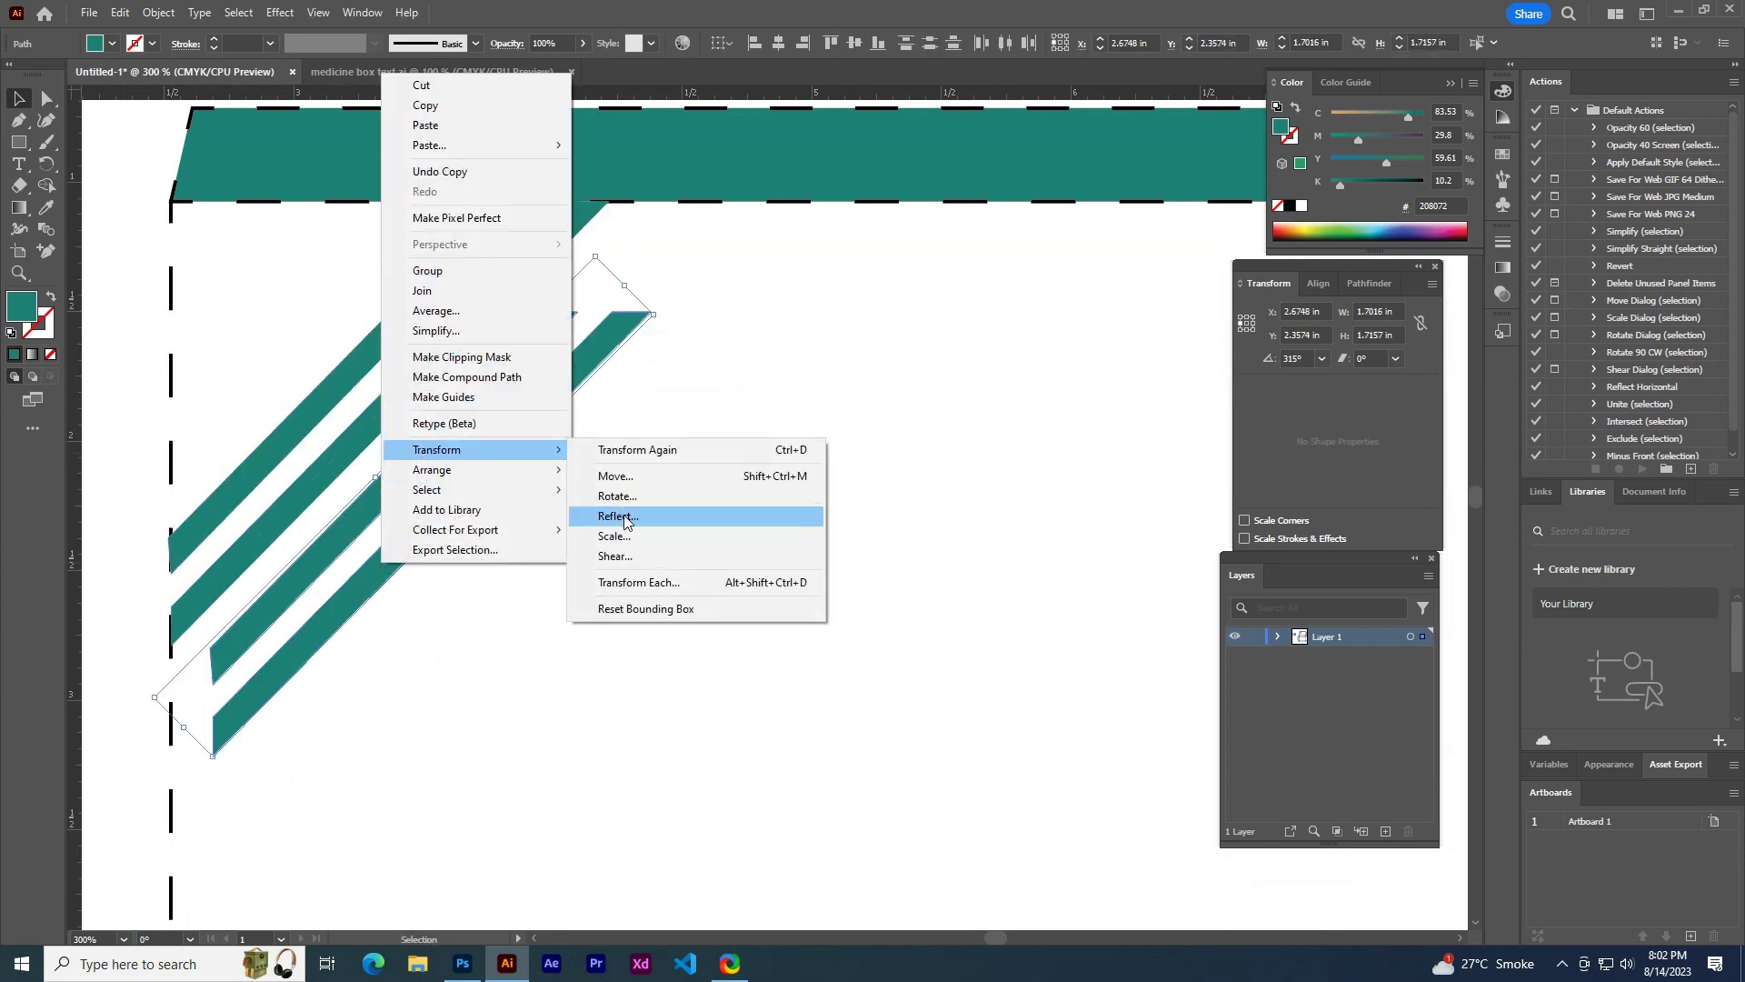
left_click(617, 519)
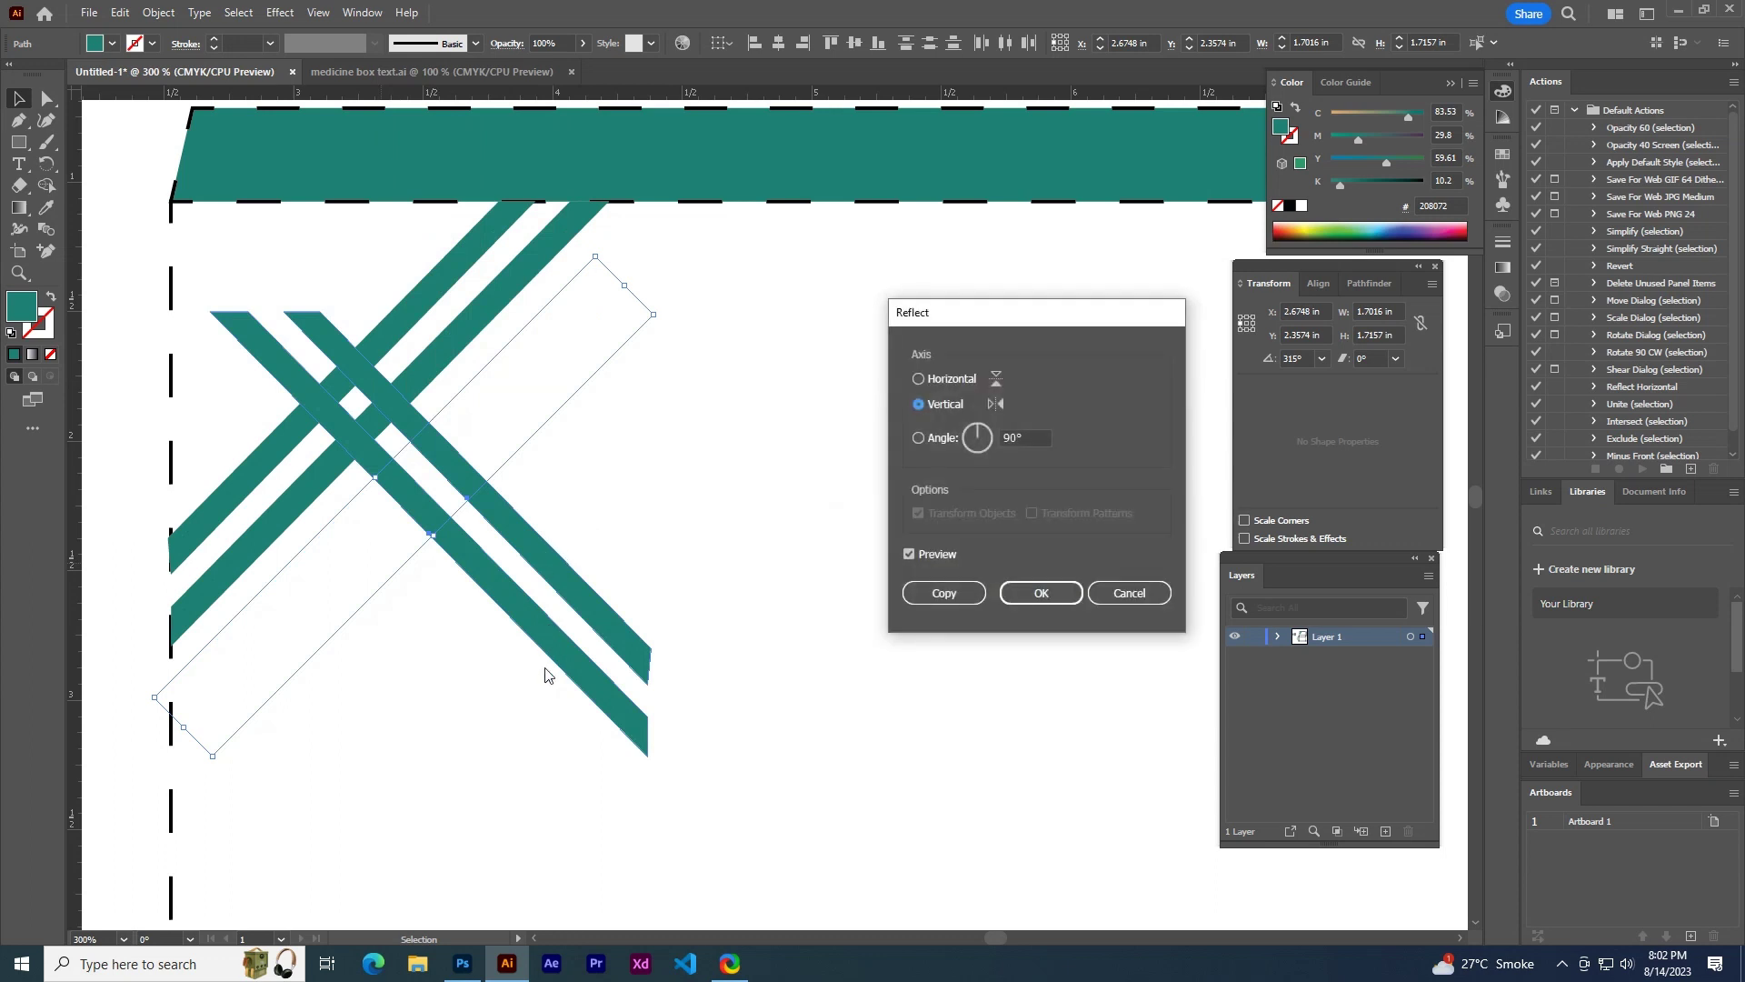
left_click(1041, 593)
right_click(538, 547)
mouse_move(594, 433)
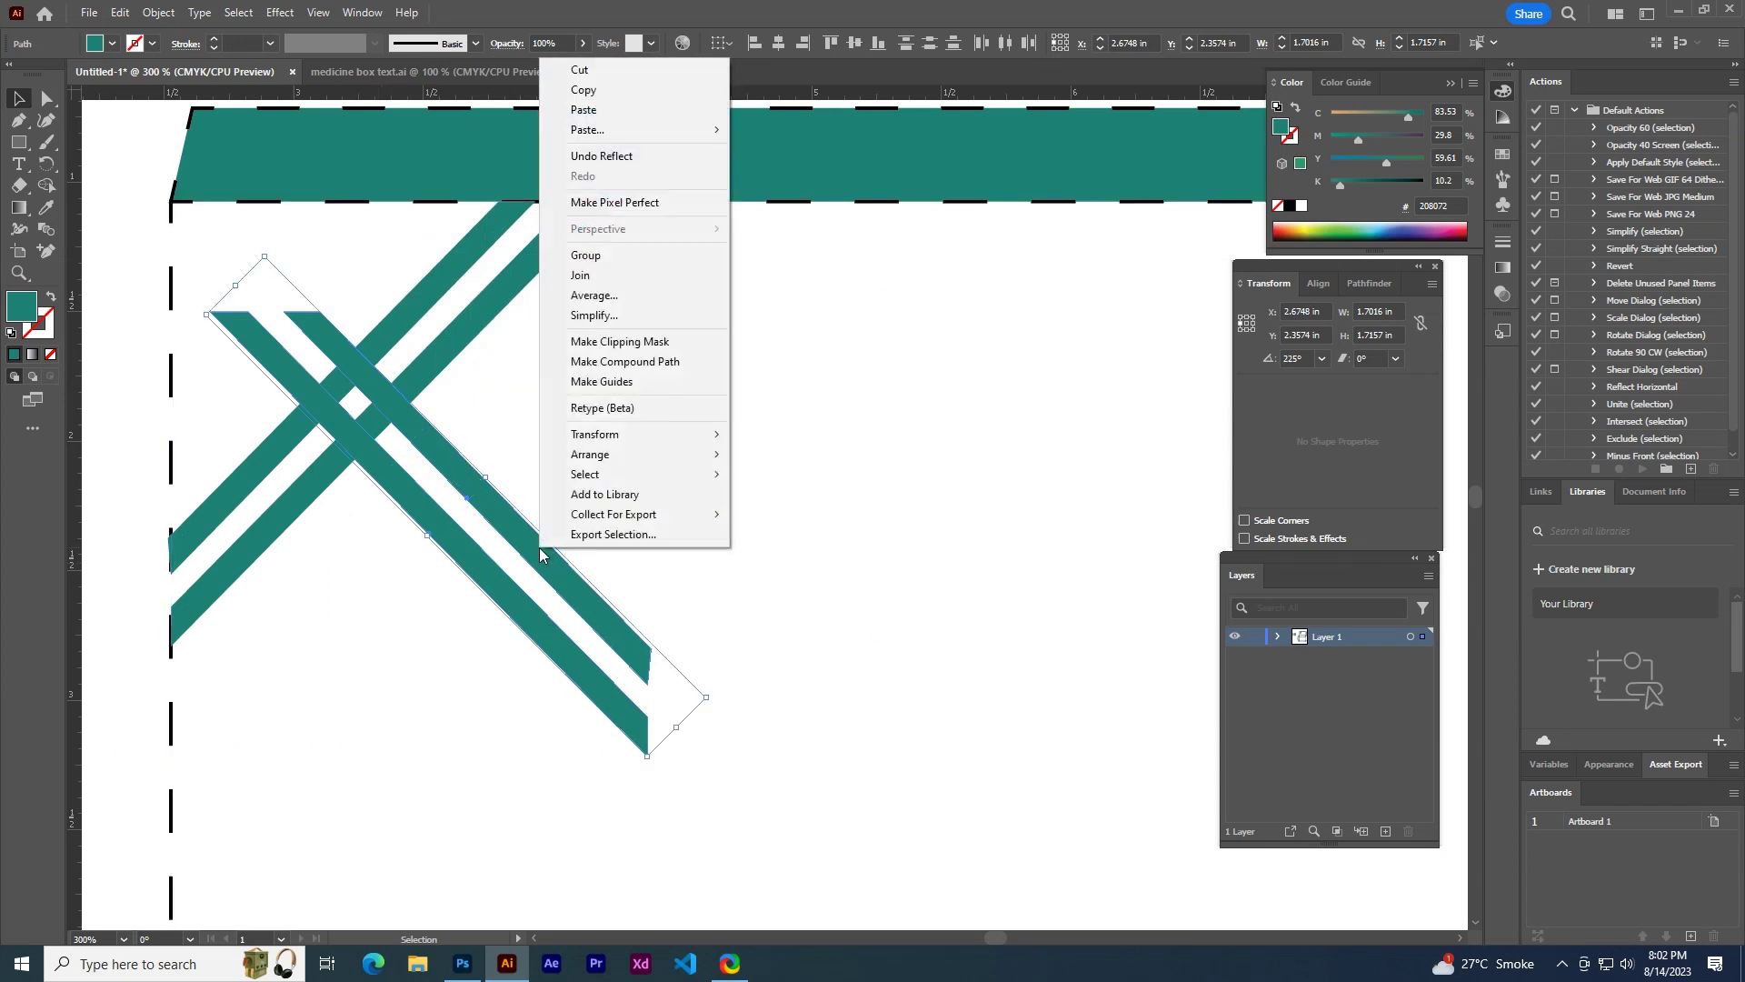
left_click(771, 480)
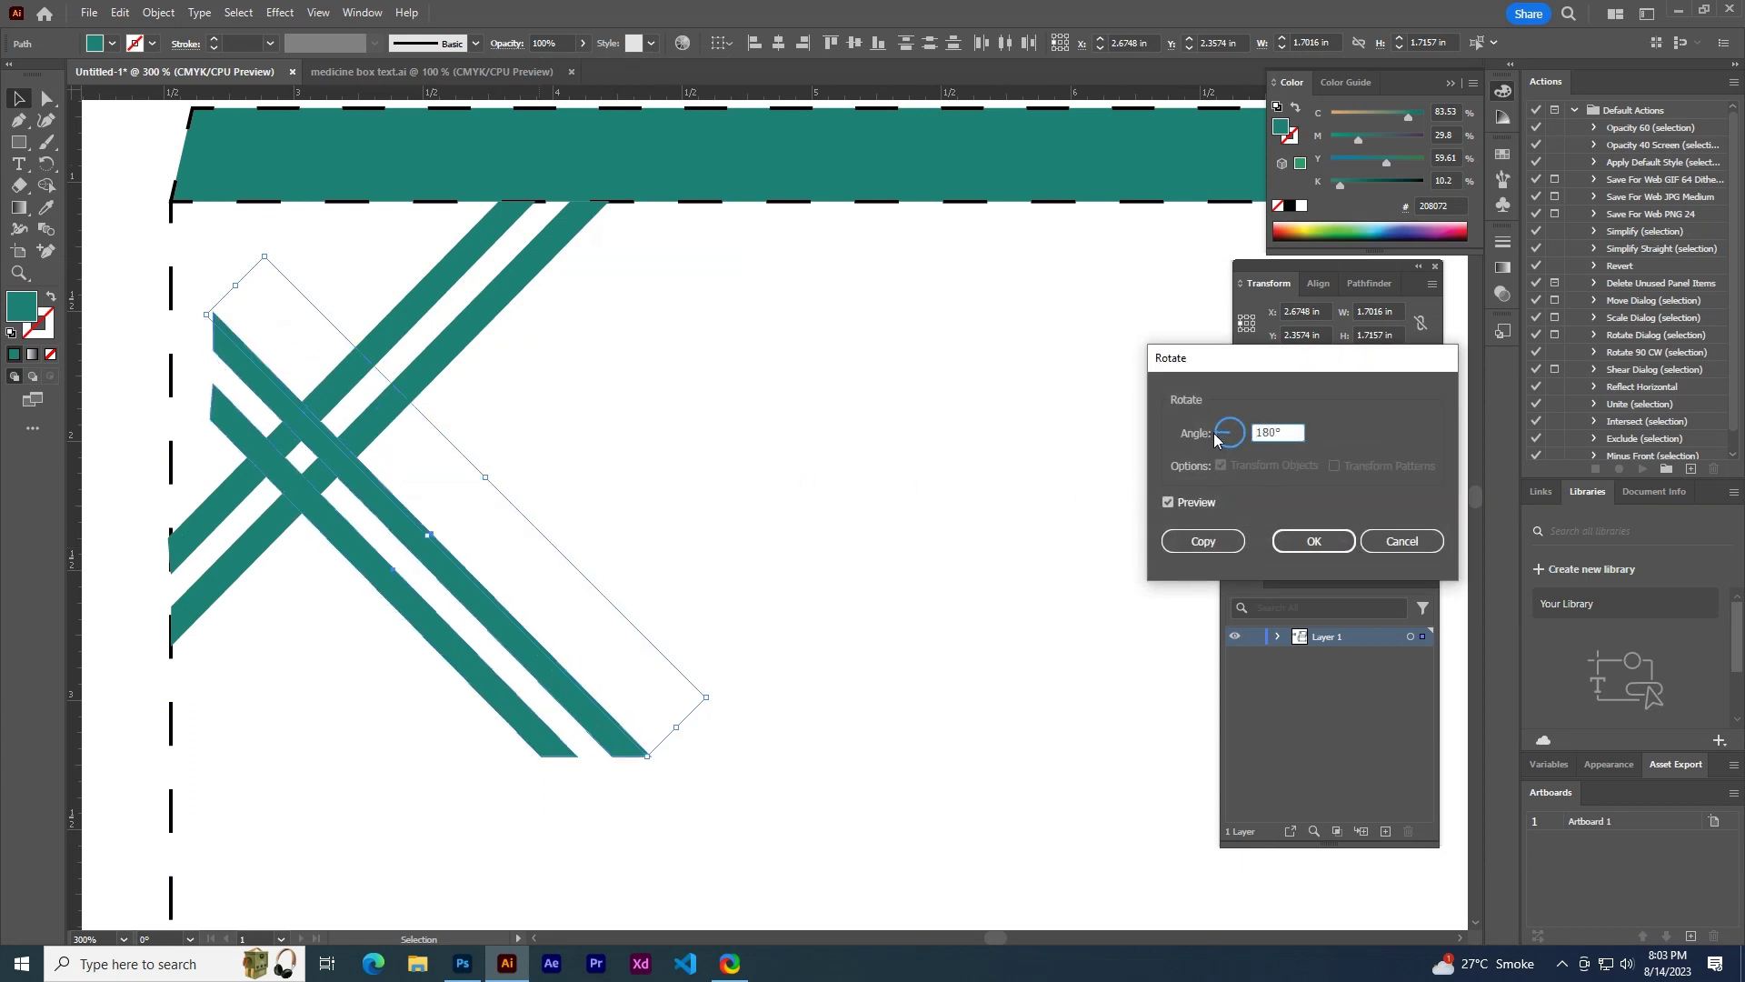
left_click(1317, 540)
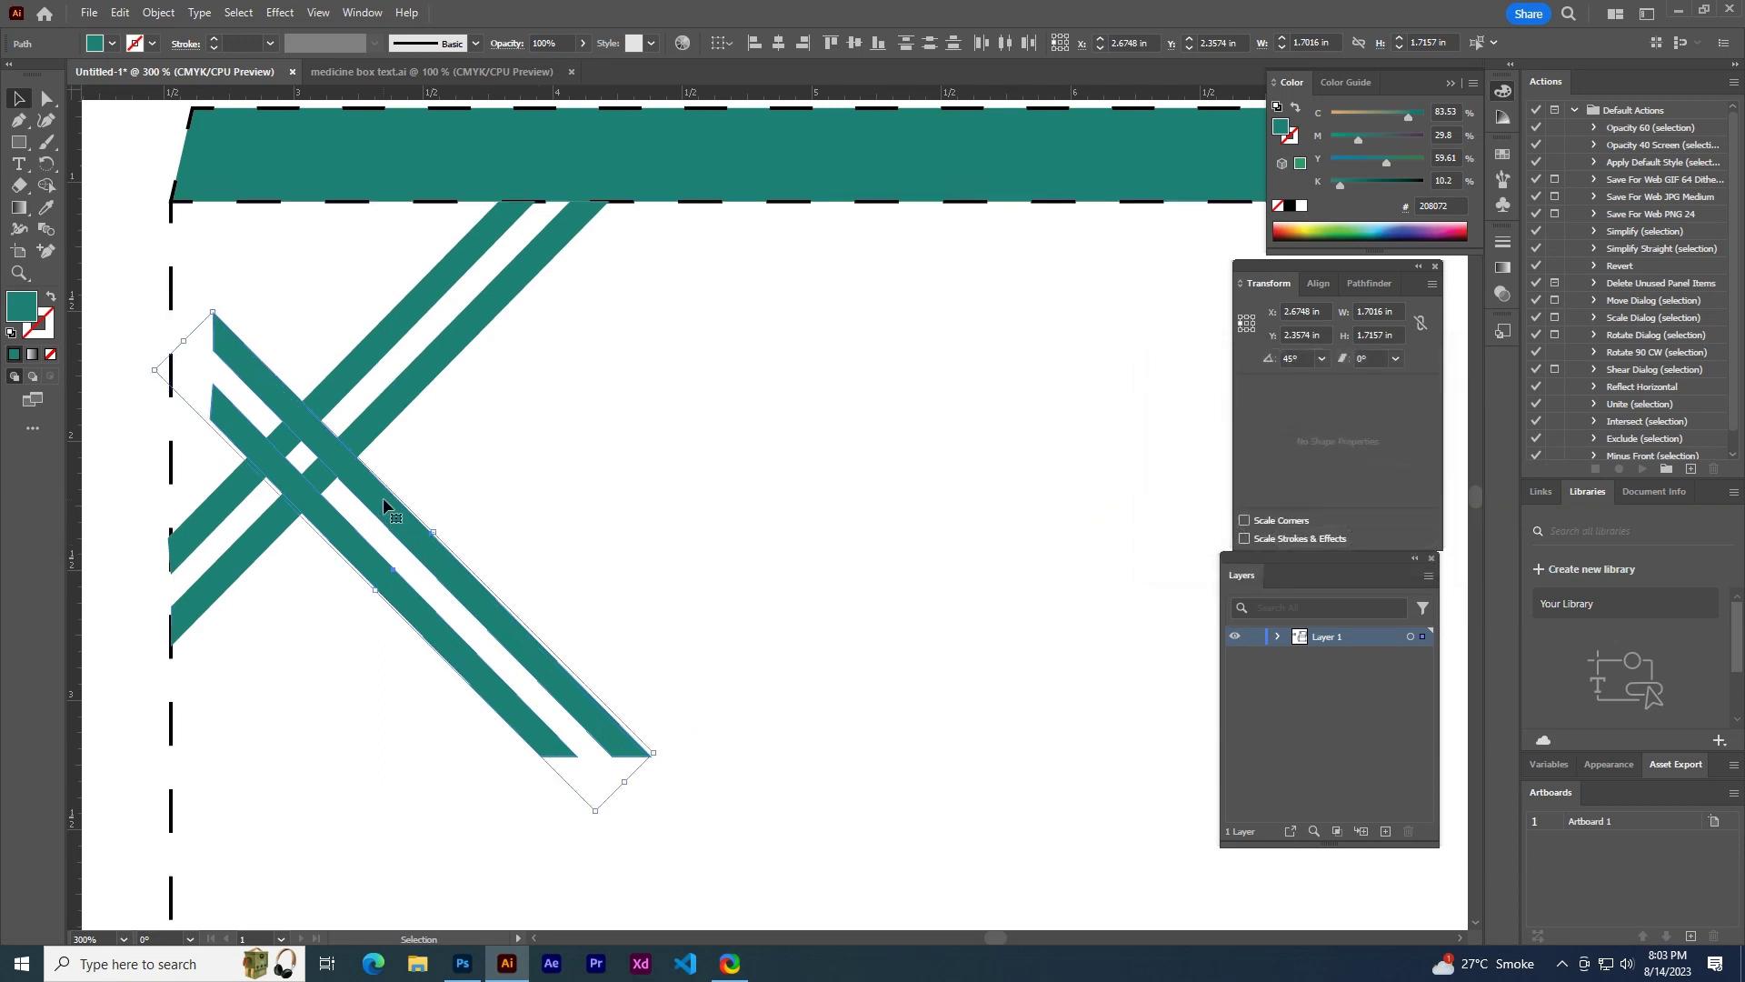
left_click_drag(384, 498, 338, 718)
- Stretch the mirrored stripes down to the bottom fold line, making the chevron 3.36 in tall
scroll(332, 609, "down", 1)
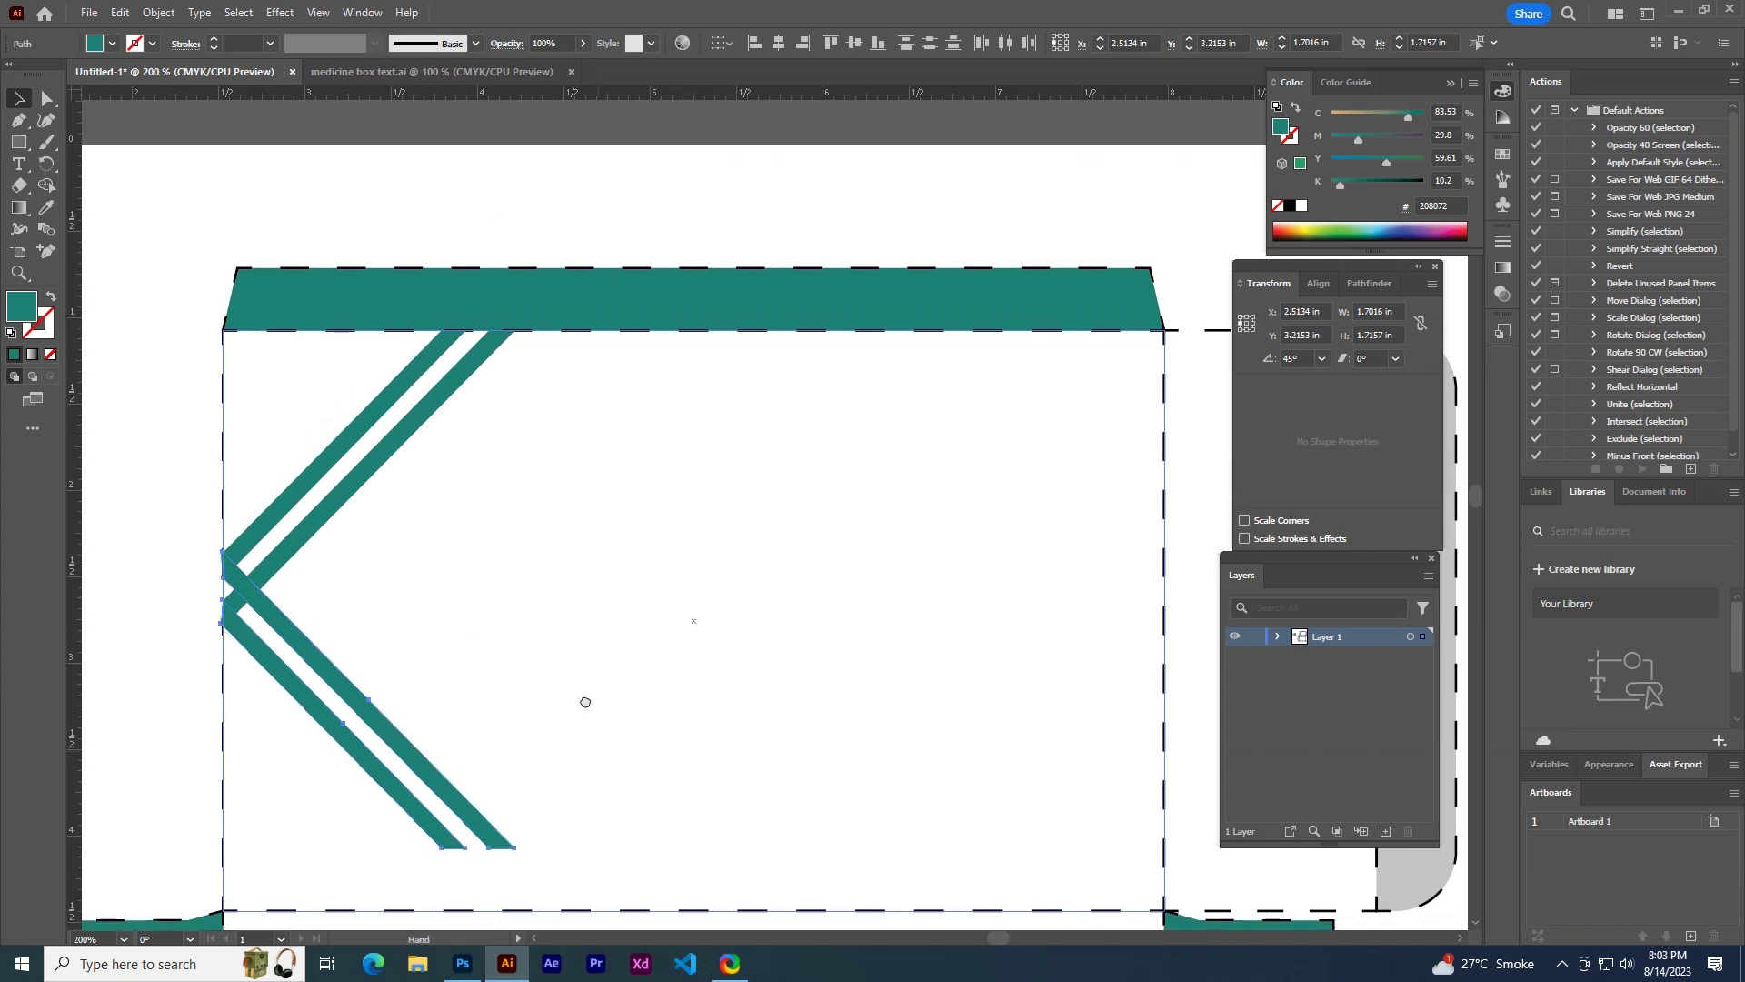
scroll(454, 527, "down", 3)
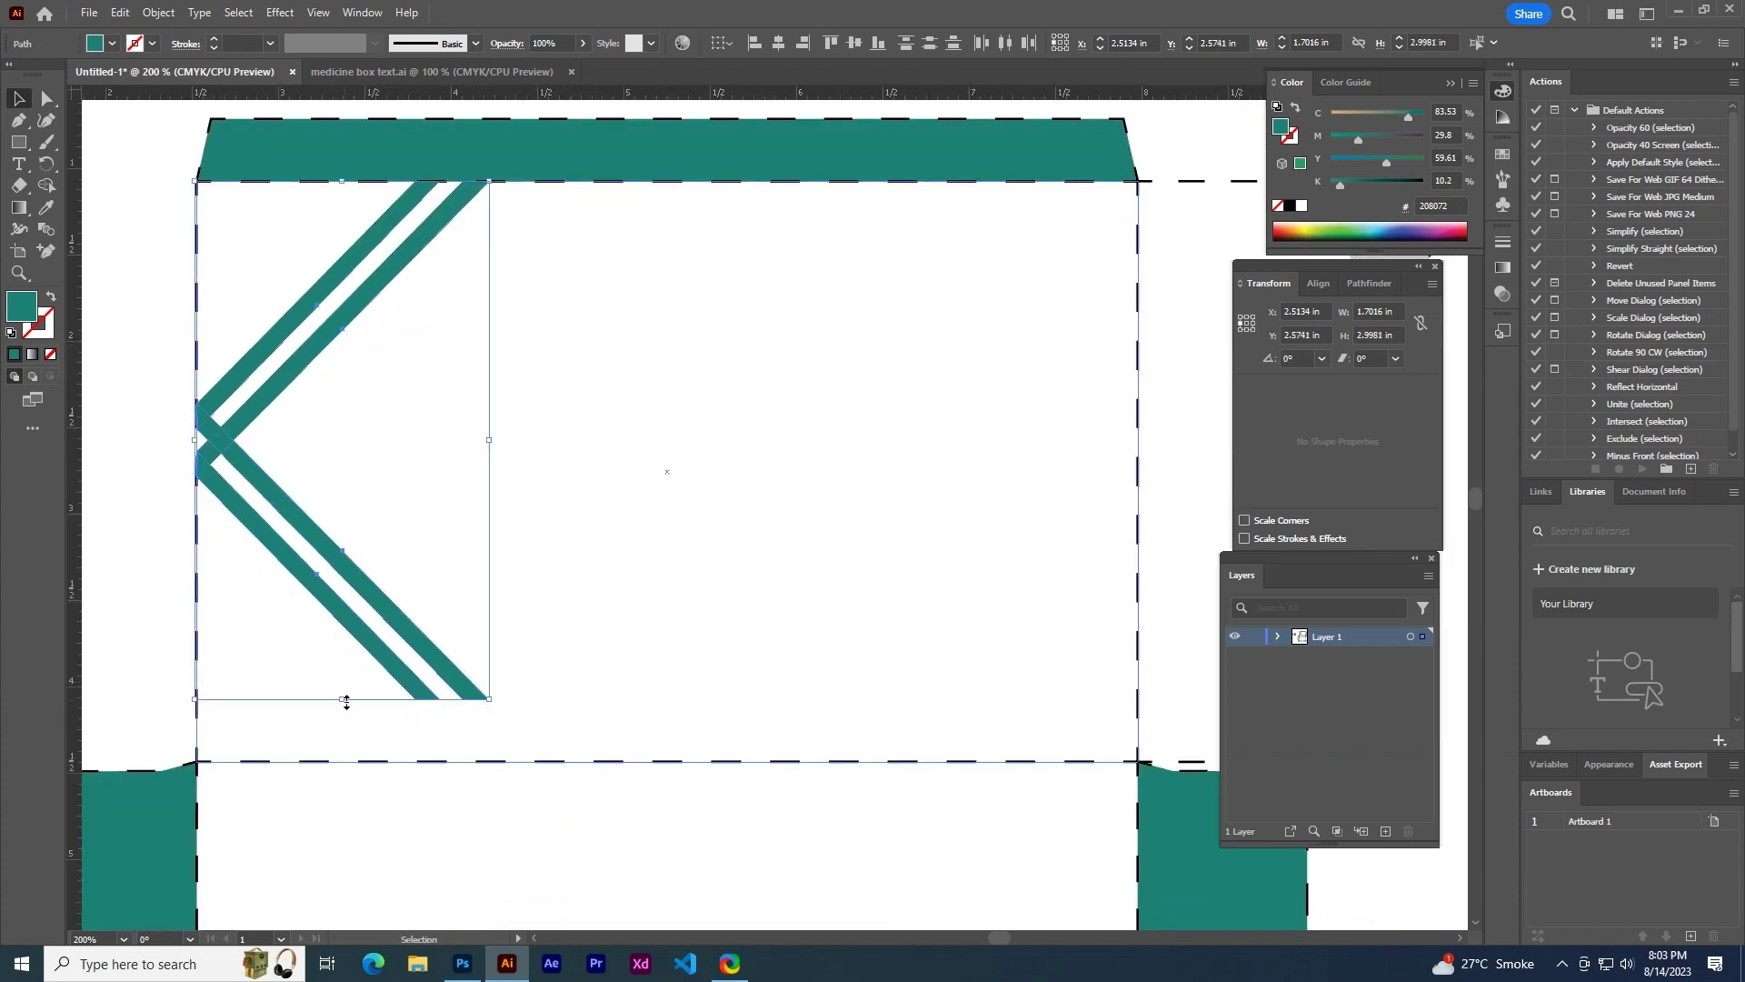
left_click_drag(344, 698, 346, 760)
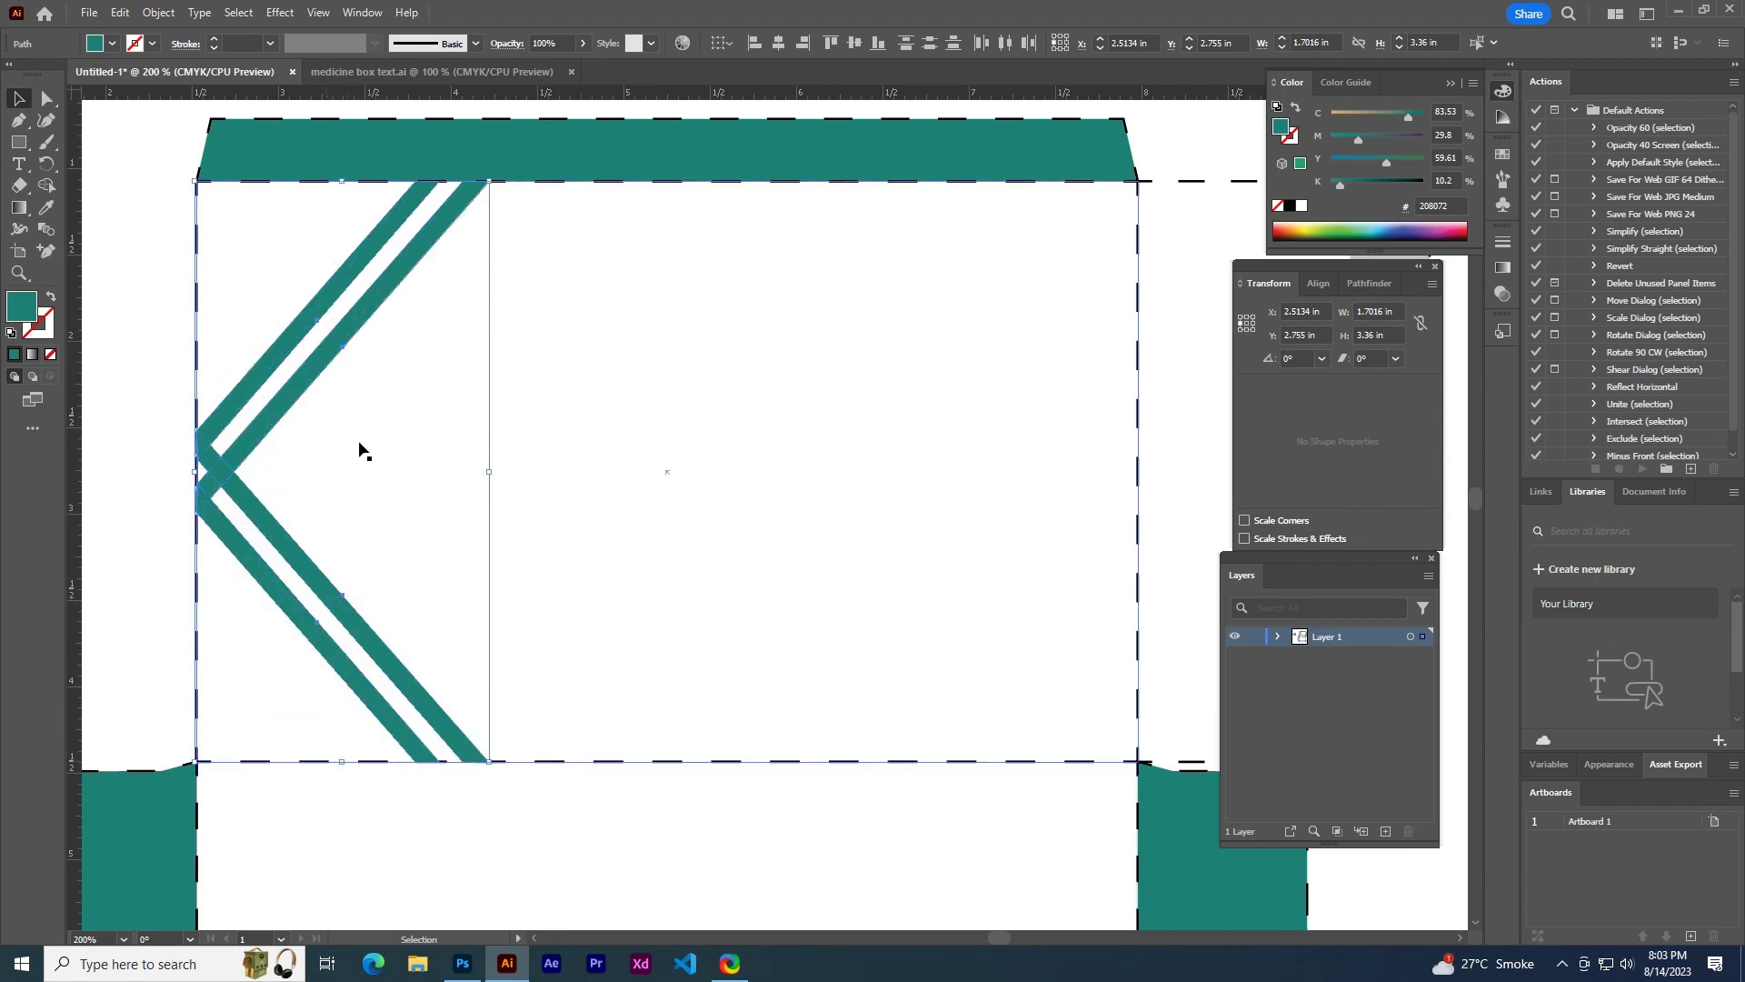
scroll(362, 450, "down", 1)
scroll(348, 443, "left", 3)
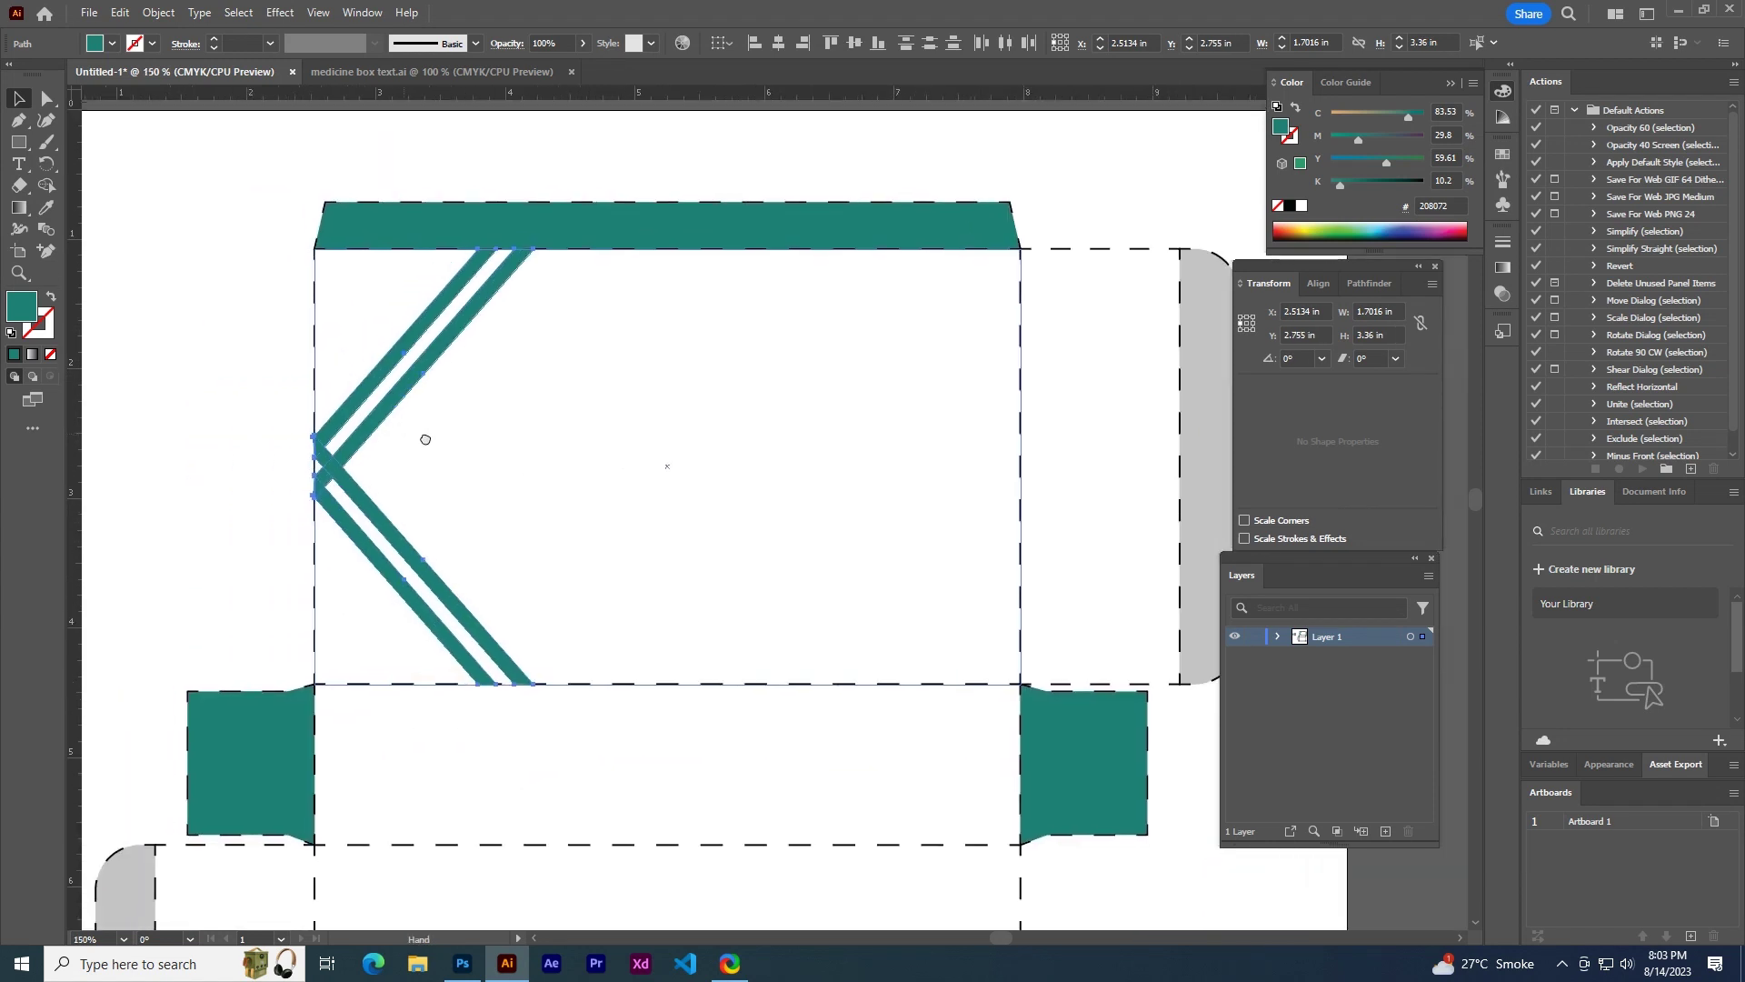
scroll(337, 448, "left", 1)
left_click(208, 312)
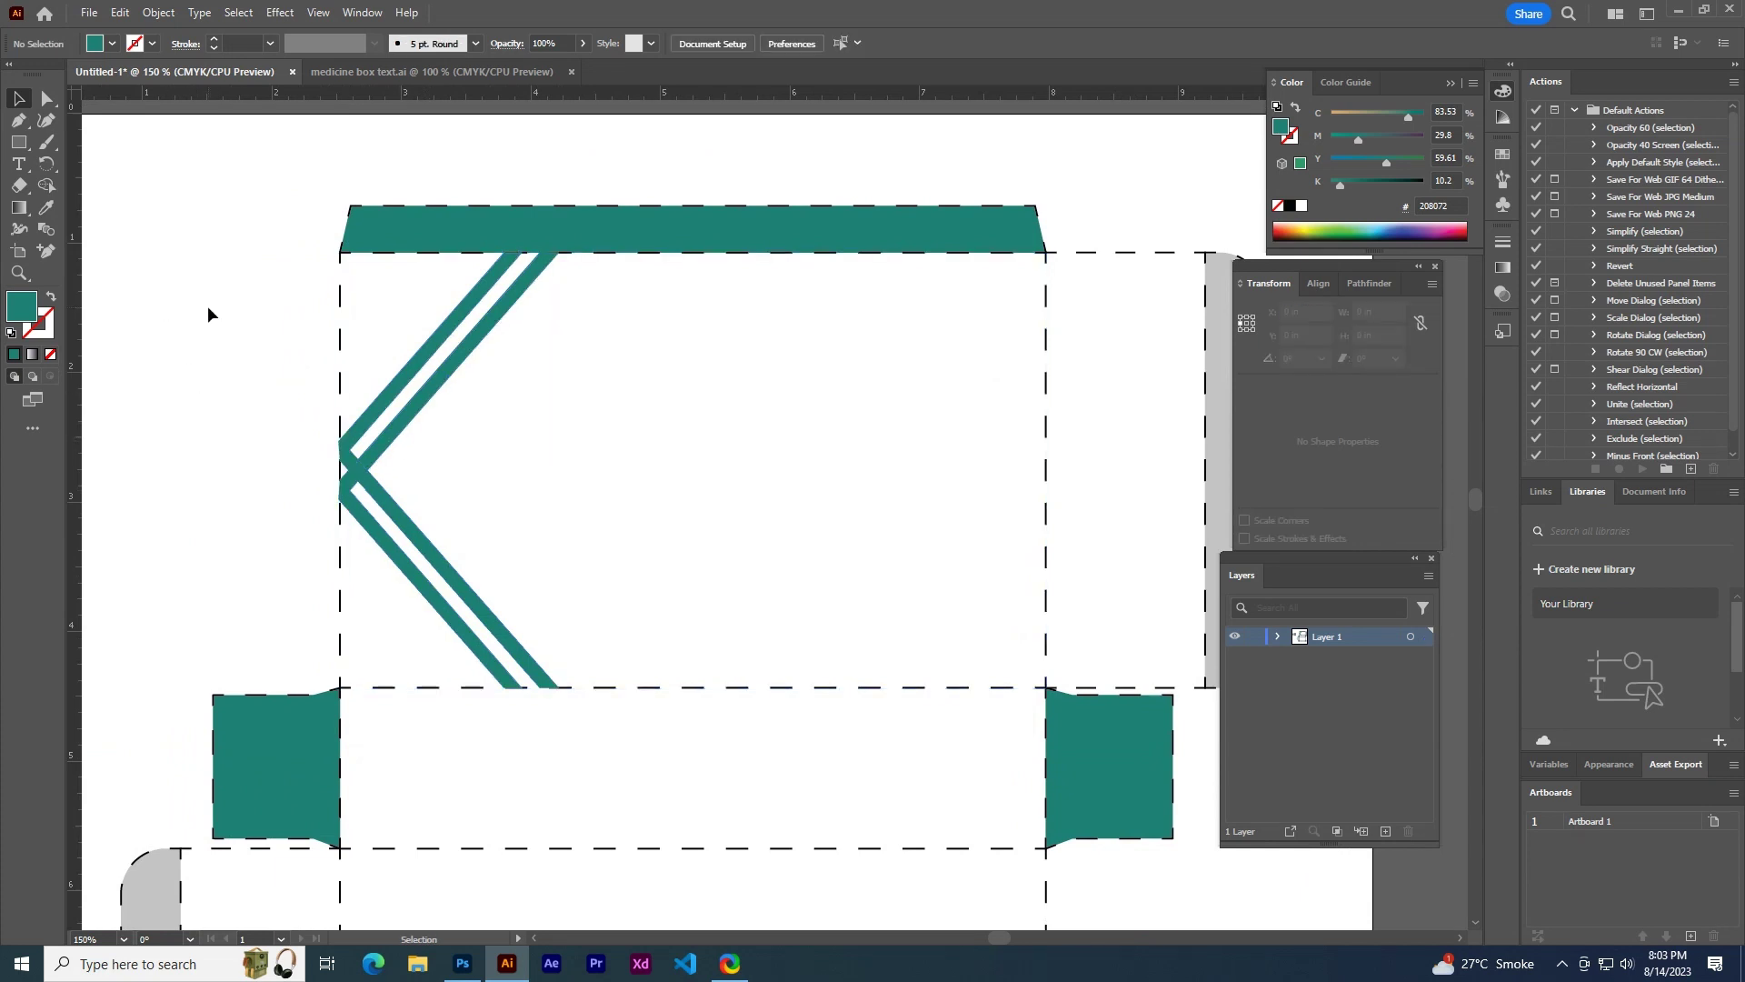
- Nudge the chevron's lower left corner anchor onto the dashed fold line
scroll(405, 468, "up", 5)
left_click_drag(398, 491, 598, 488)
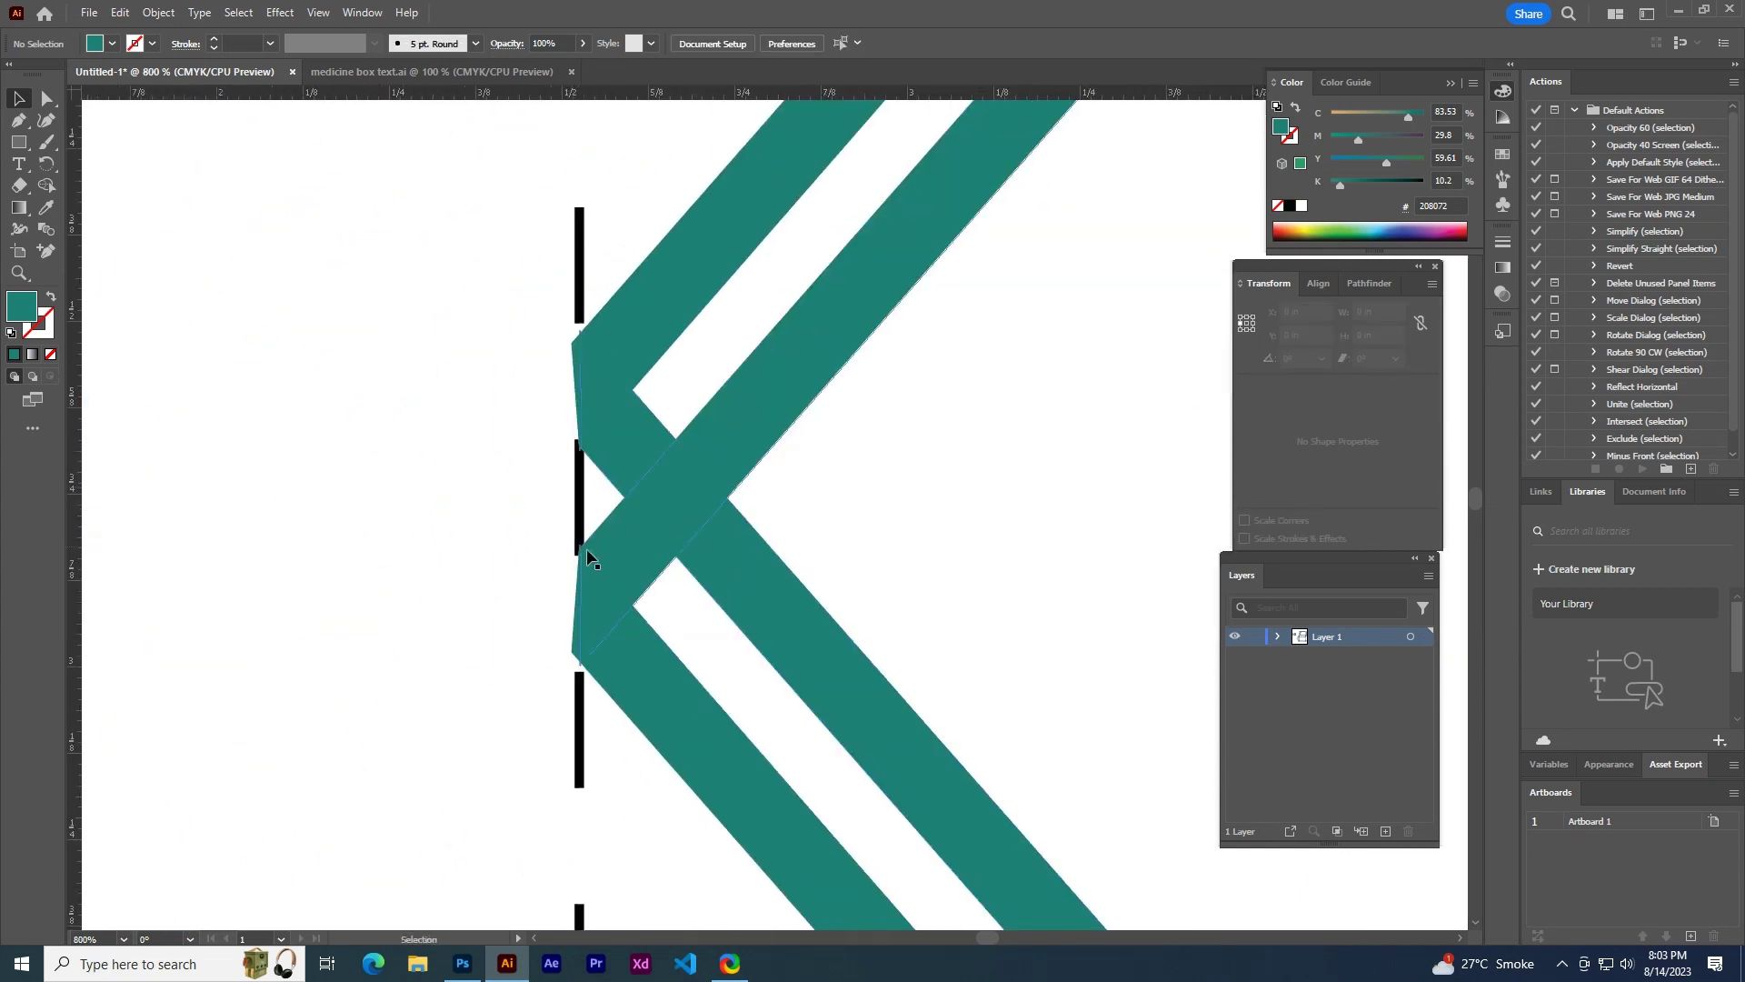
scroll(591, 549, "up", 1)
left_click(627, 698)
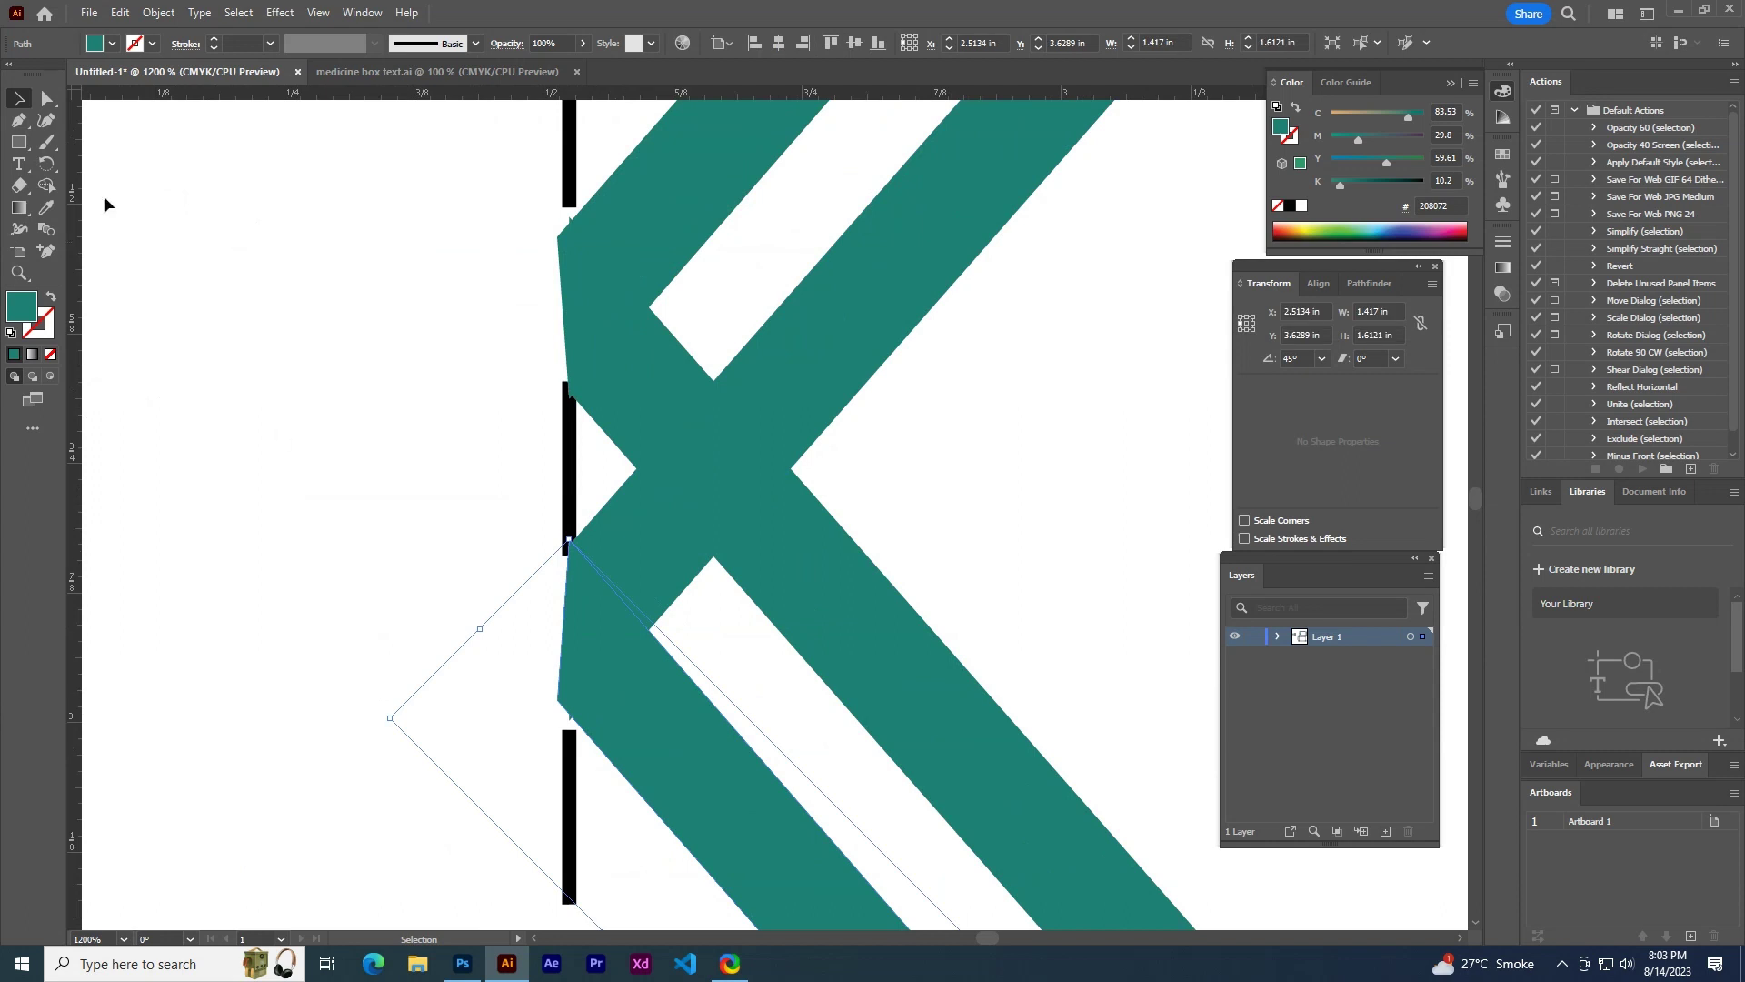
left_click(173, 445)
left_click(46, 97)
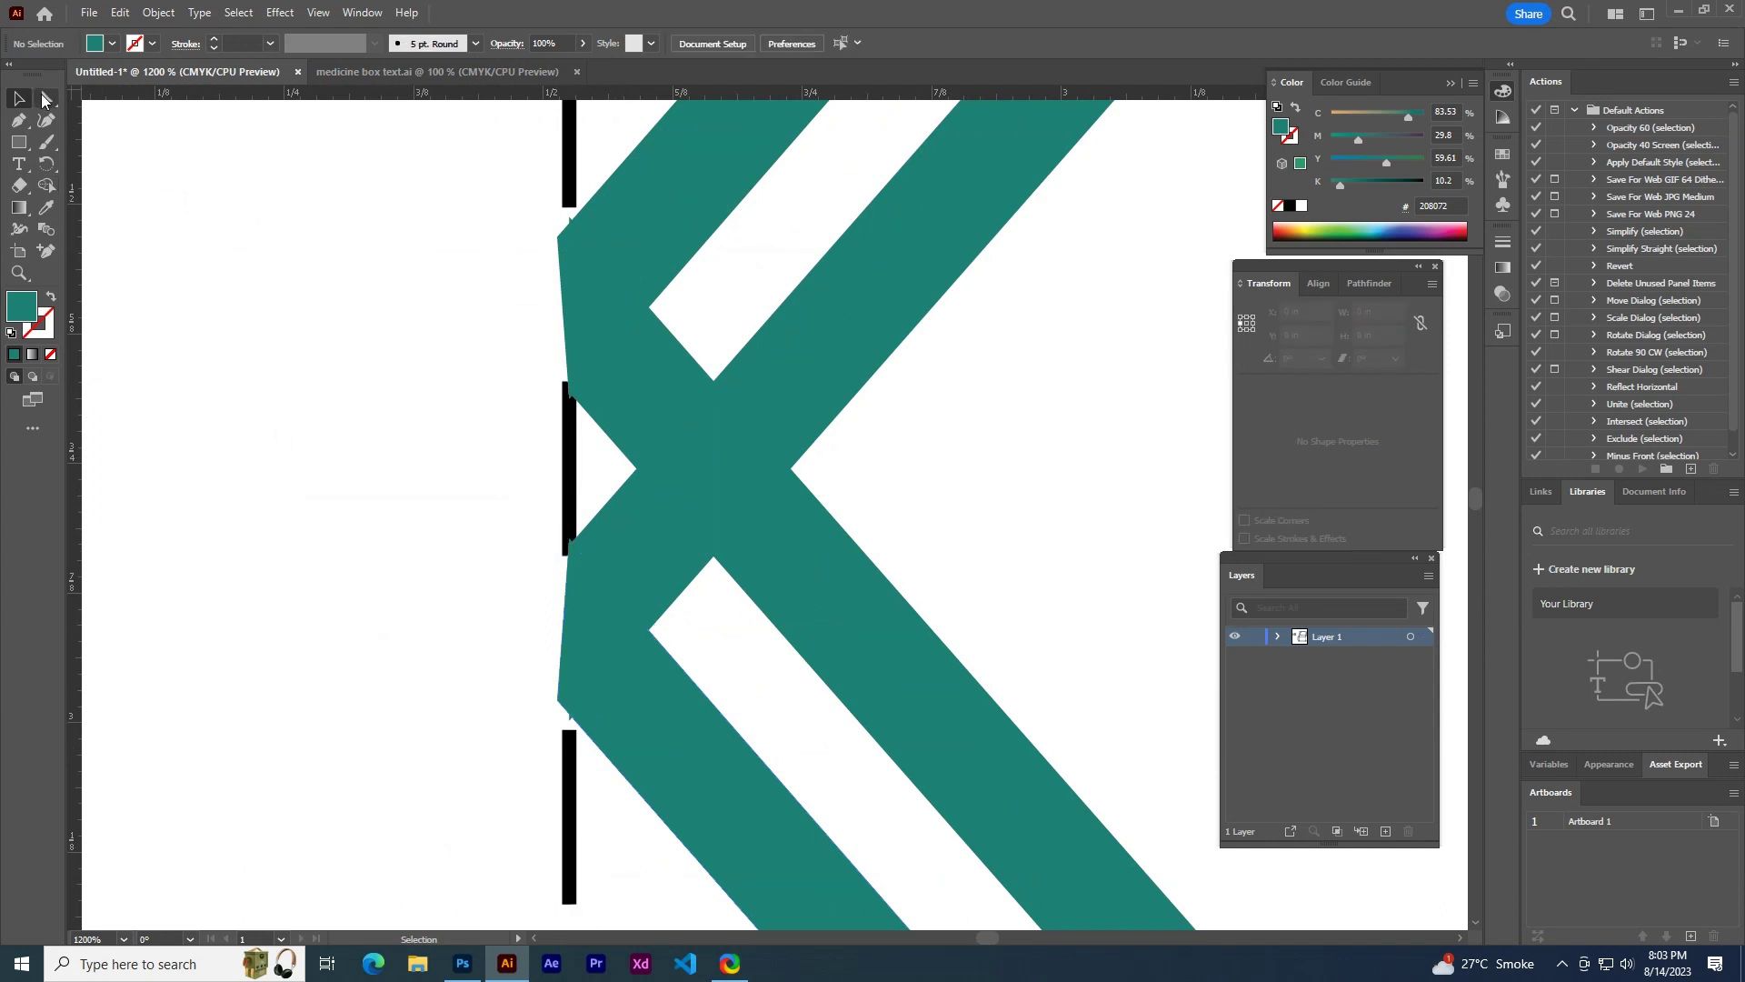
left_click(558, 701)
left_click_drag(563, 705, 572, 707)
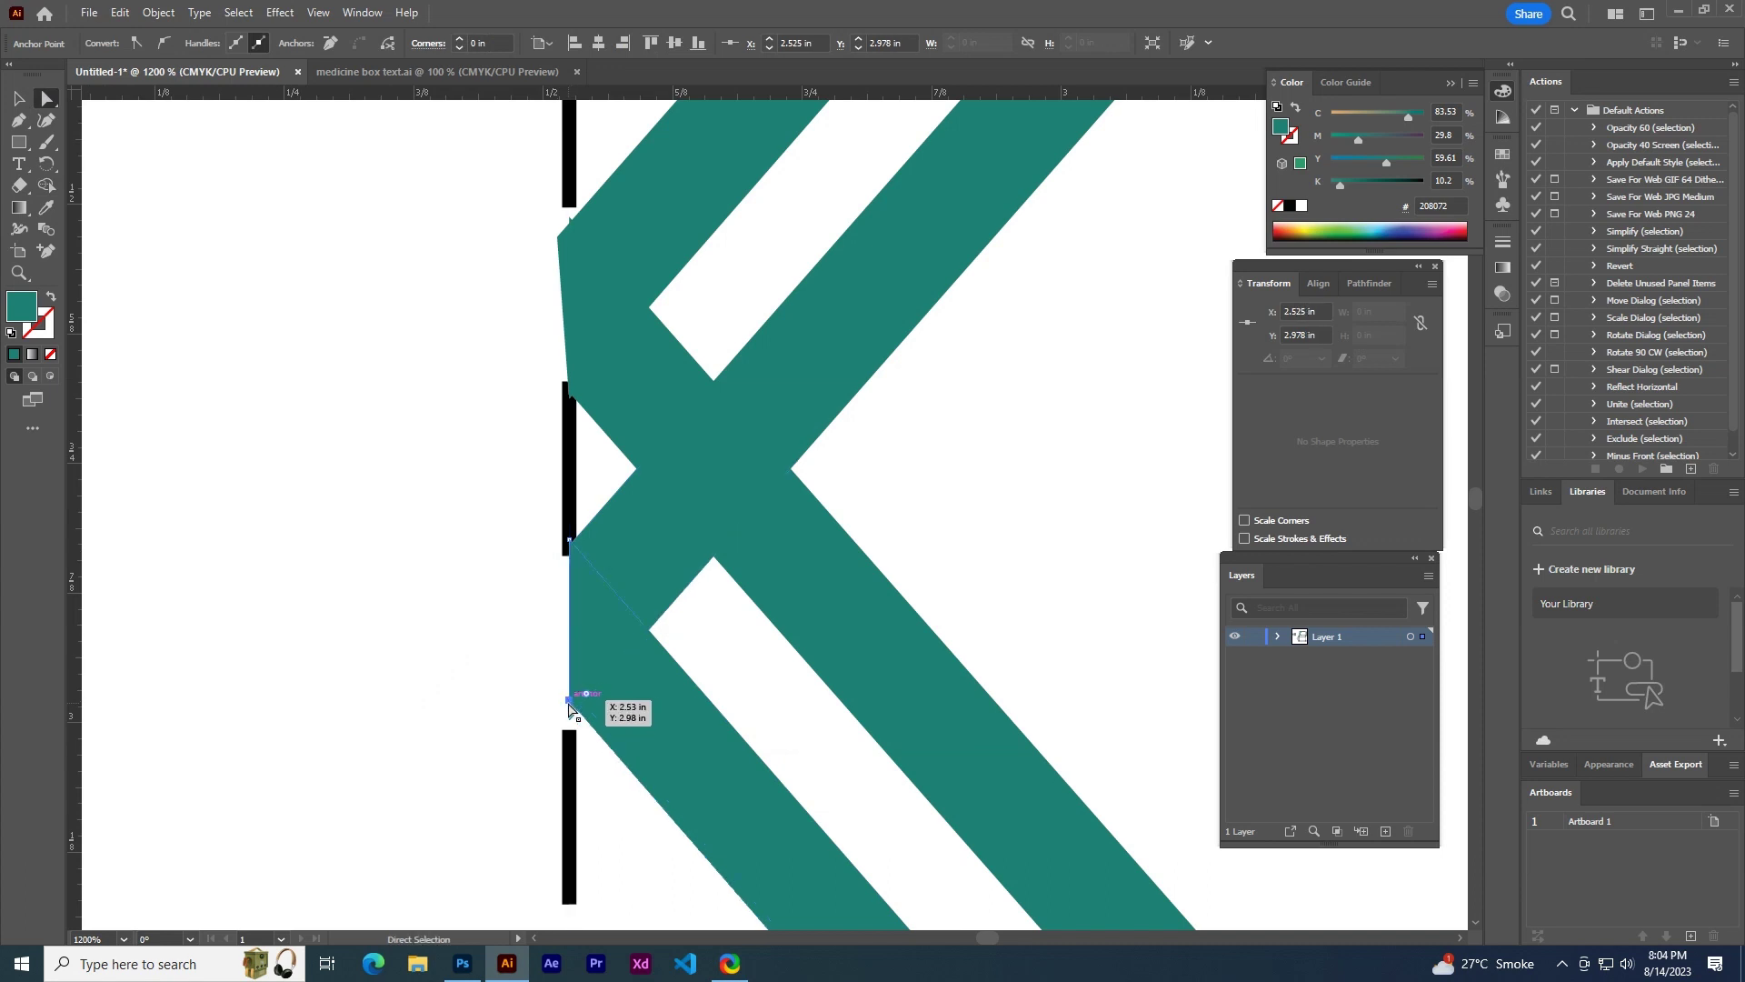
- Move the upper corner anchors onto the fold line so the stripes meet at a point
left_click_drag(587, 331, 576, 529)
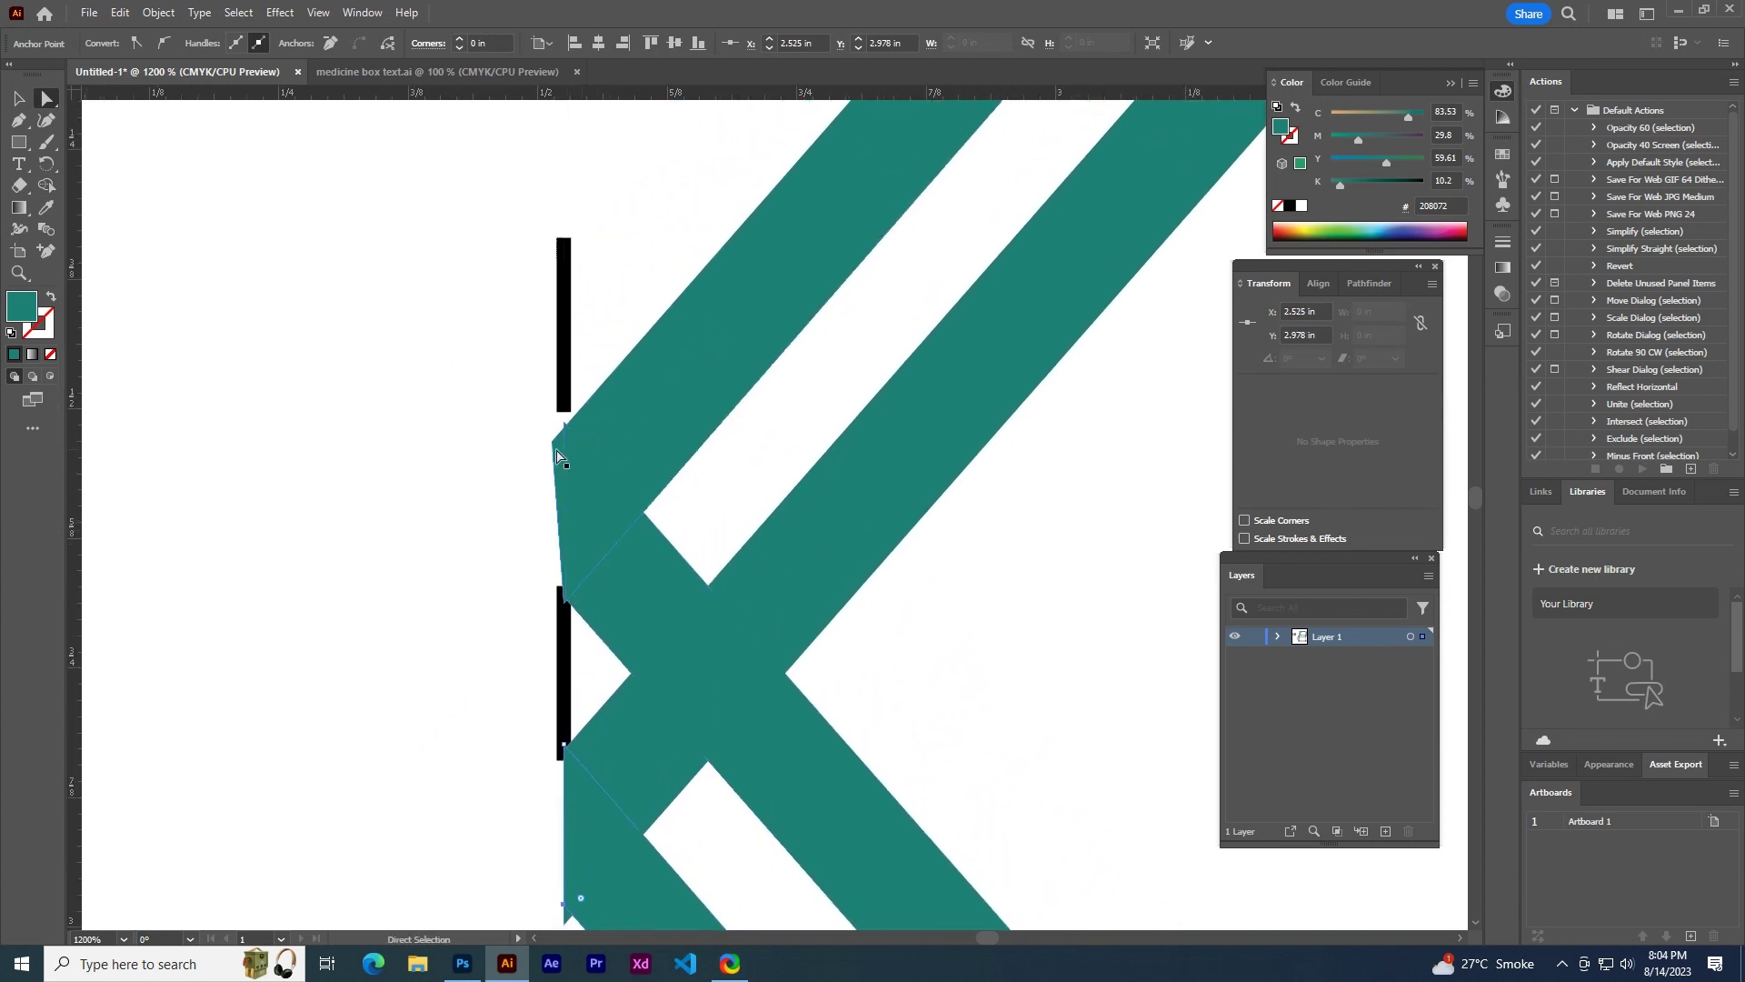
left_click_drag(555, 441, 563, 443)
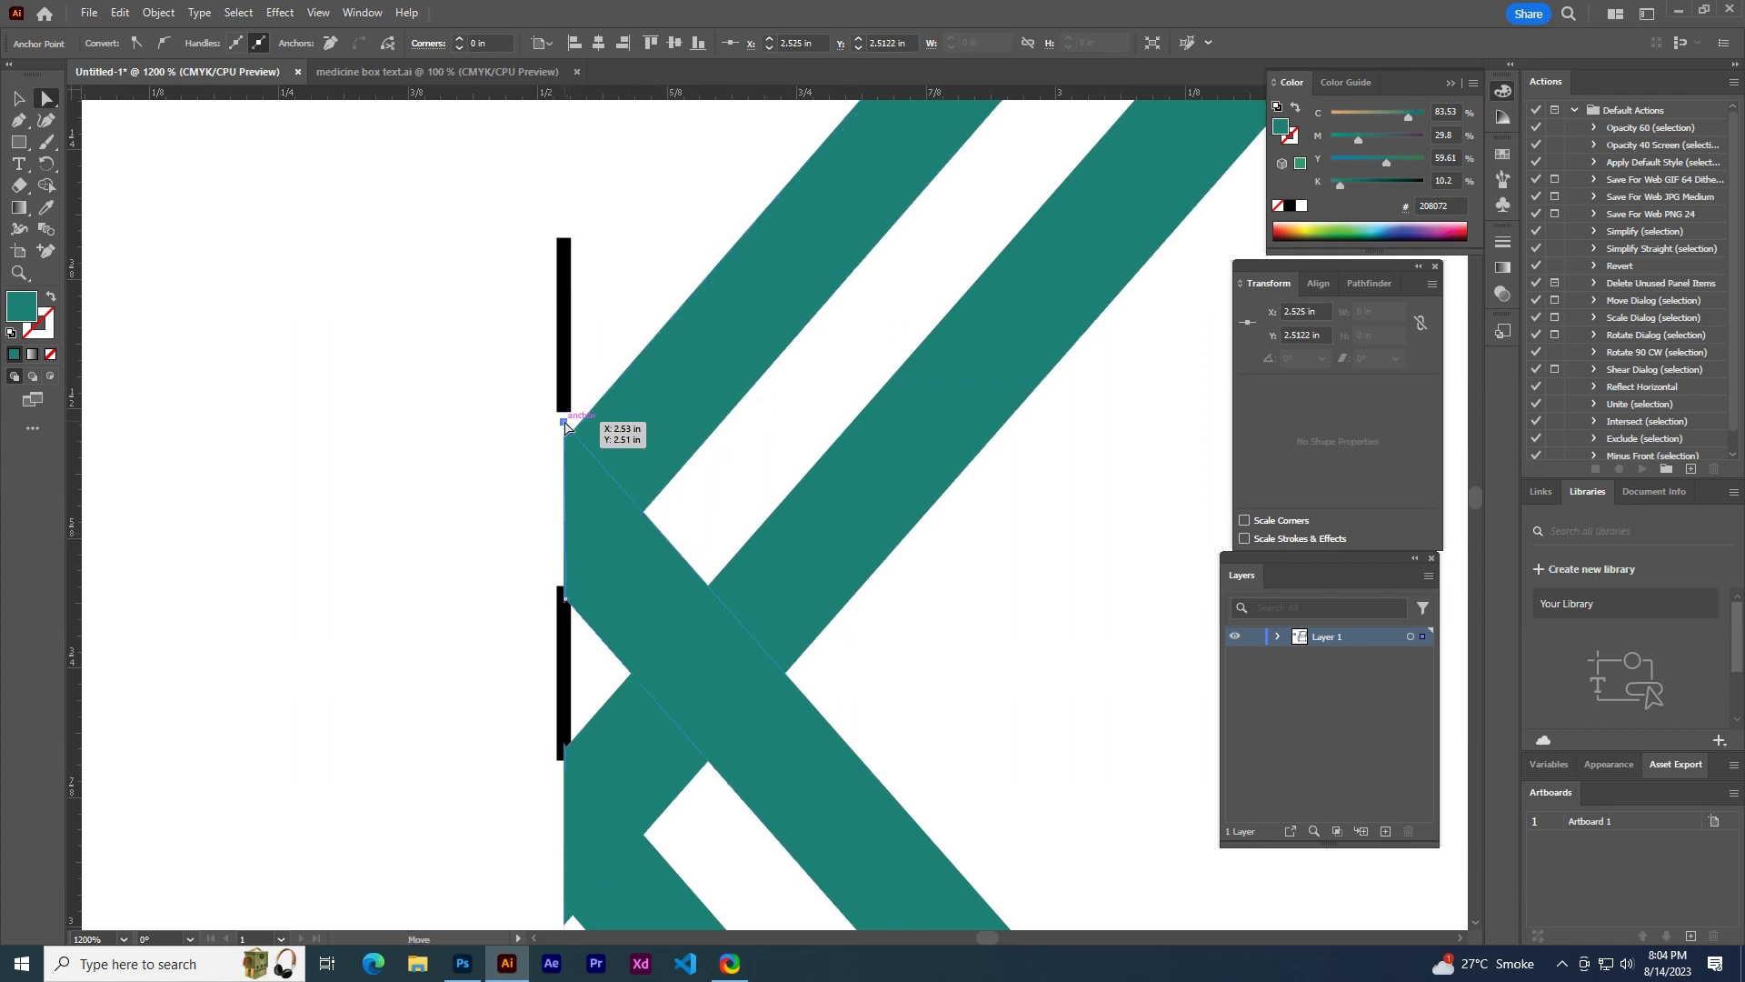
left_click_drag(567, 427, 565, 442)
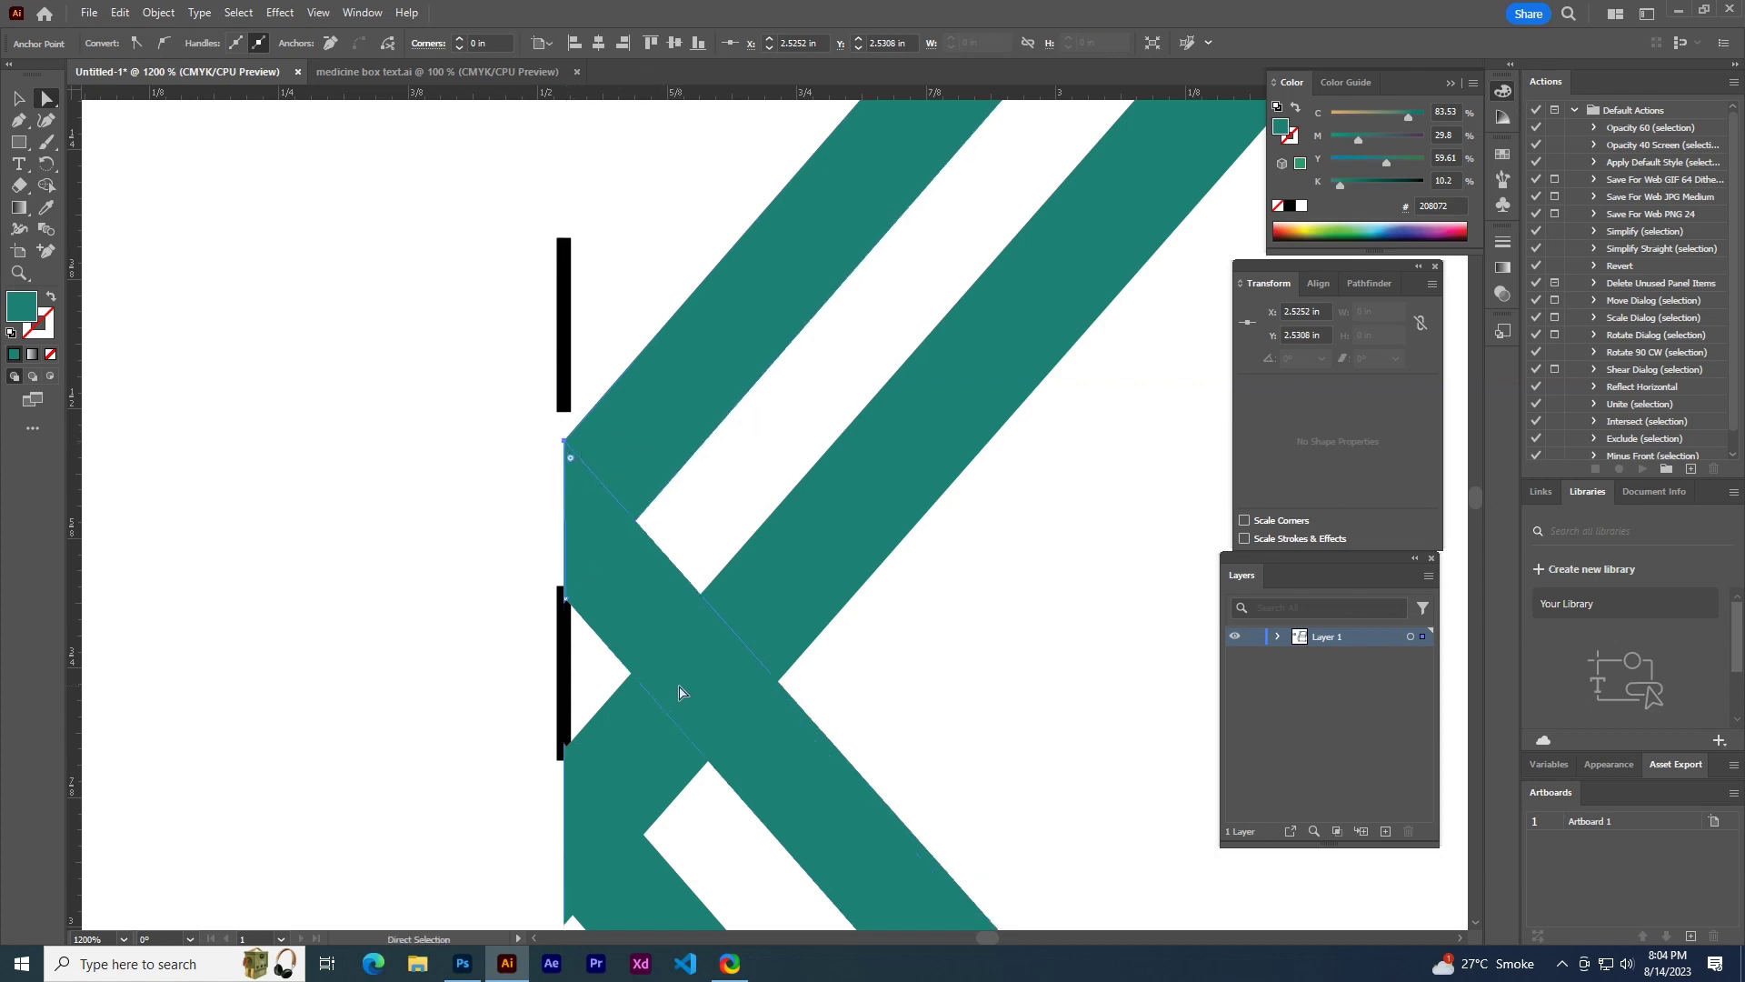
scroll(682, 694, "down", 1)
scroll(585, 623, "up", 1)
scroll(584, 654, "up", 1)
scroll(565, 604, "up", 1)
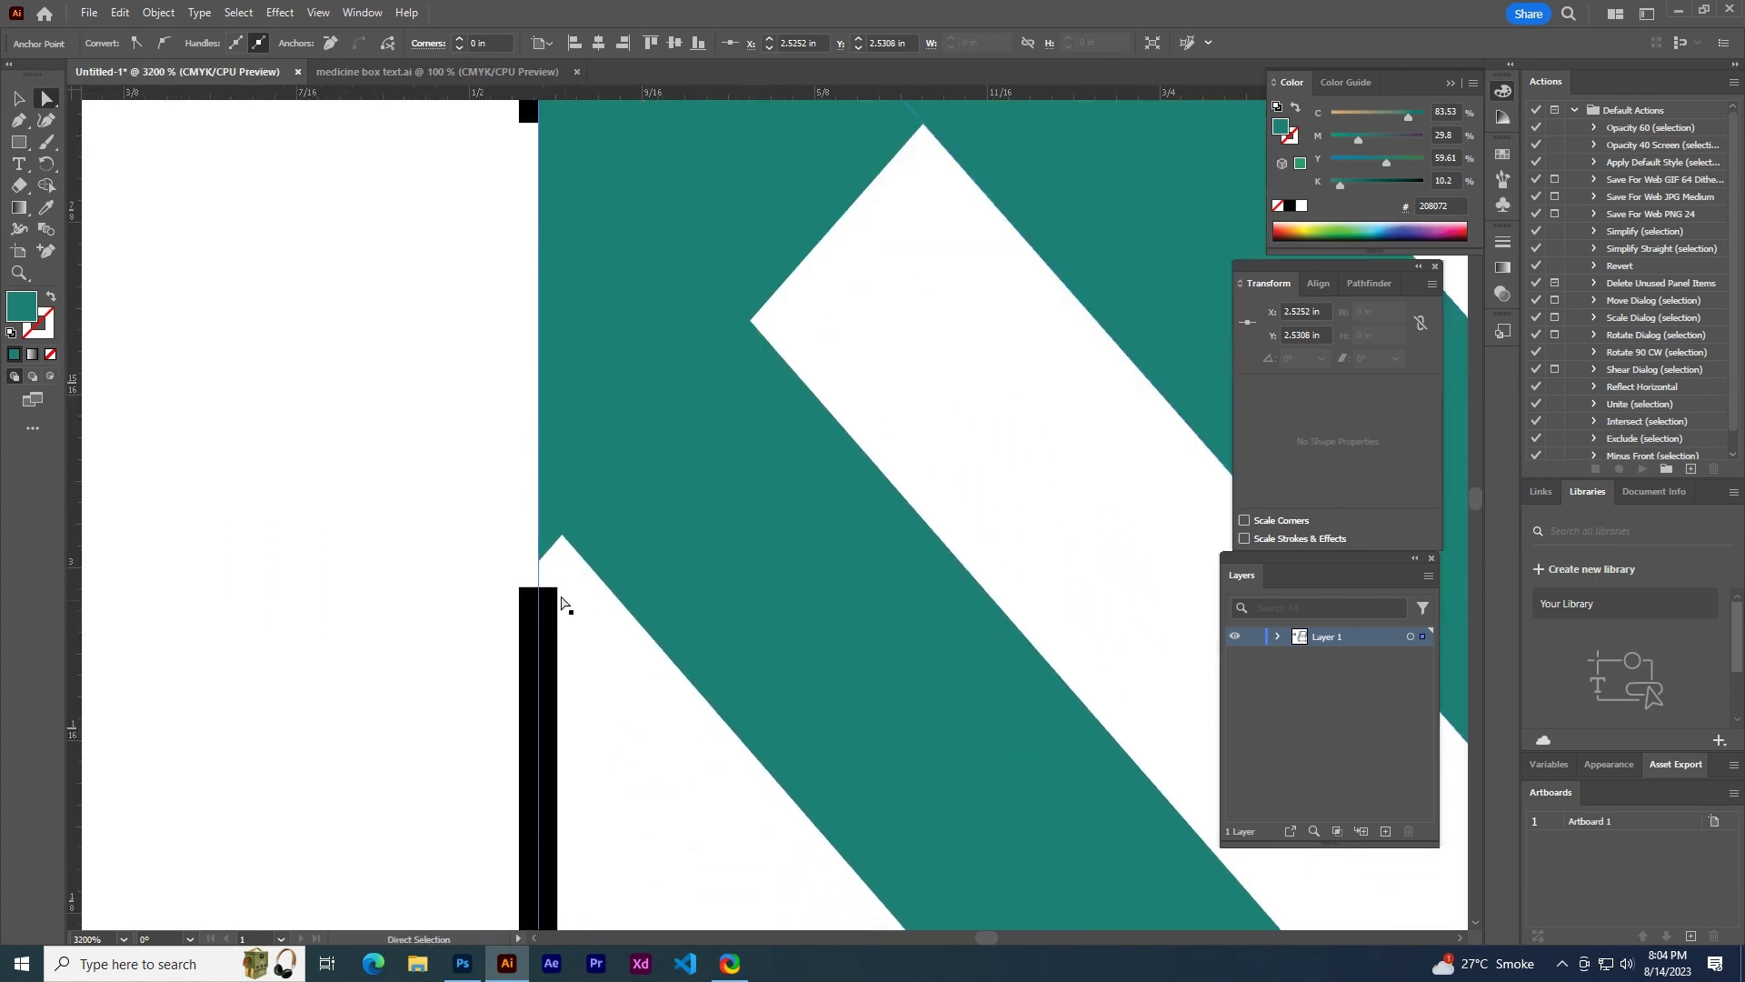
left_click(537, 565)
left_click_drag(537, 564, 543, 516)
- Pan across the front panel to check the chevron point and clear the selection
scroll(638, 479, "down", 5)
scroll(635, 474, "down", 1)
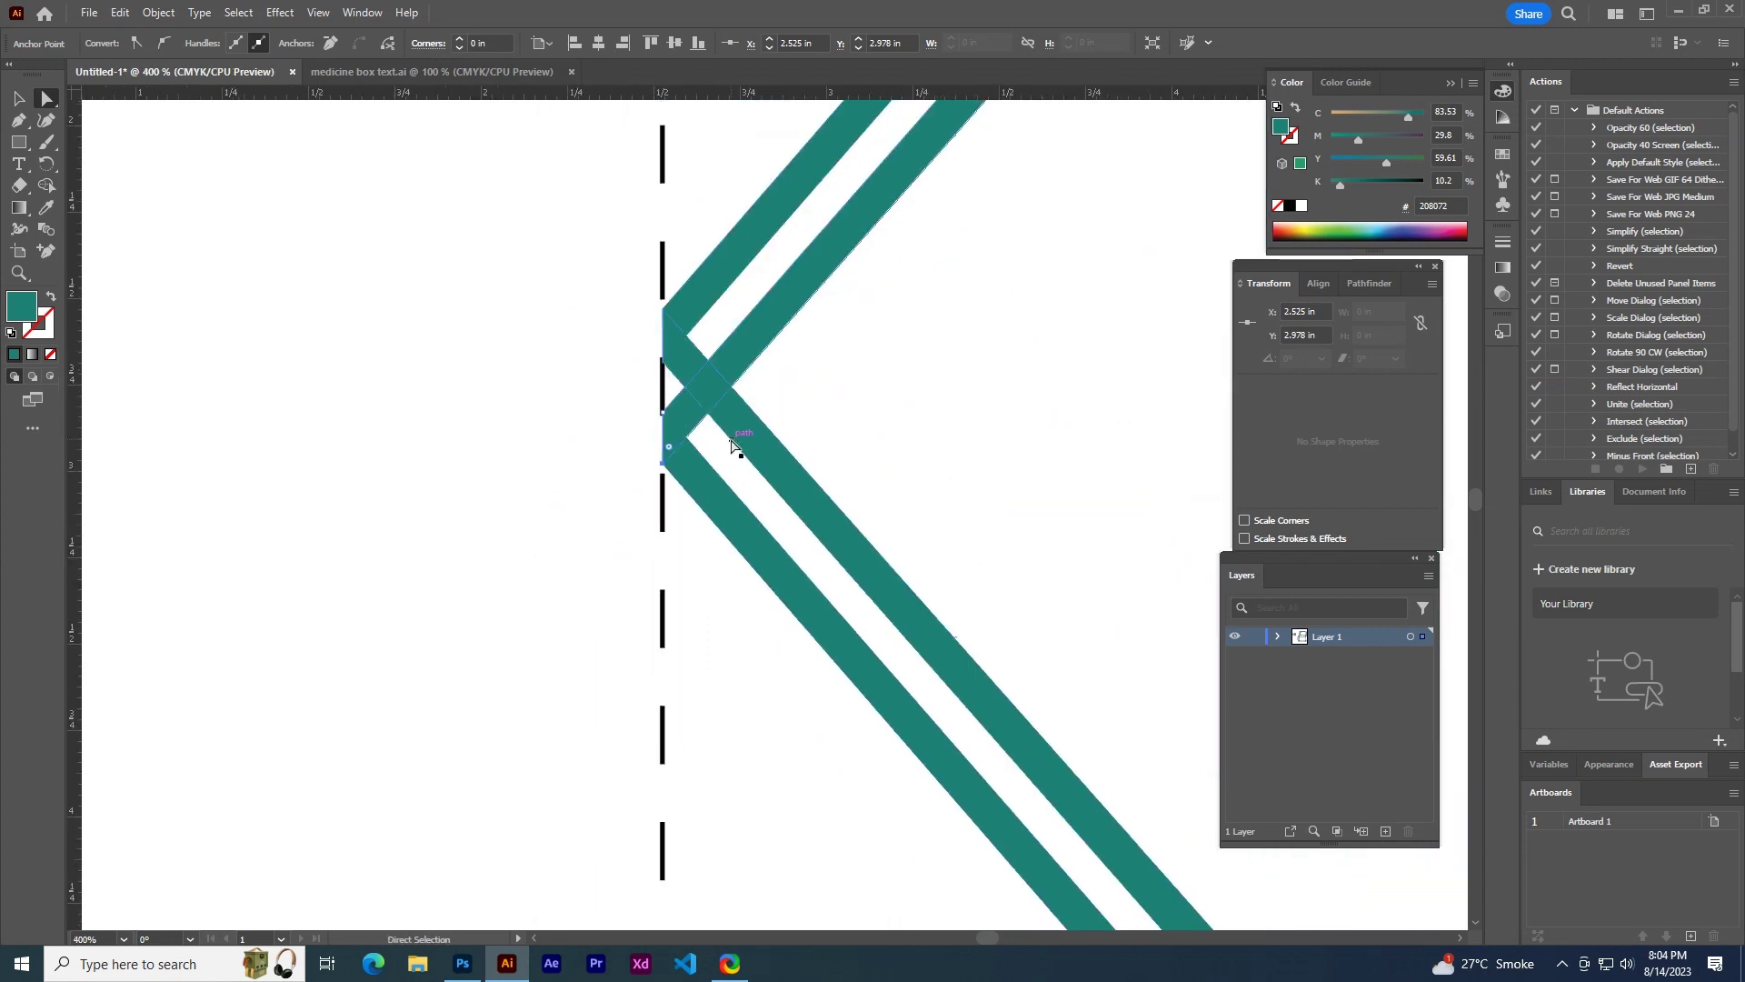
scroll(731, 439, "down", 1)
scroll(533, 448, "down", 1)
left_click_drag(640, 392, 596, 502)
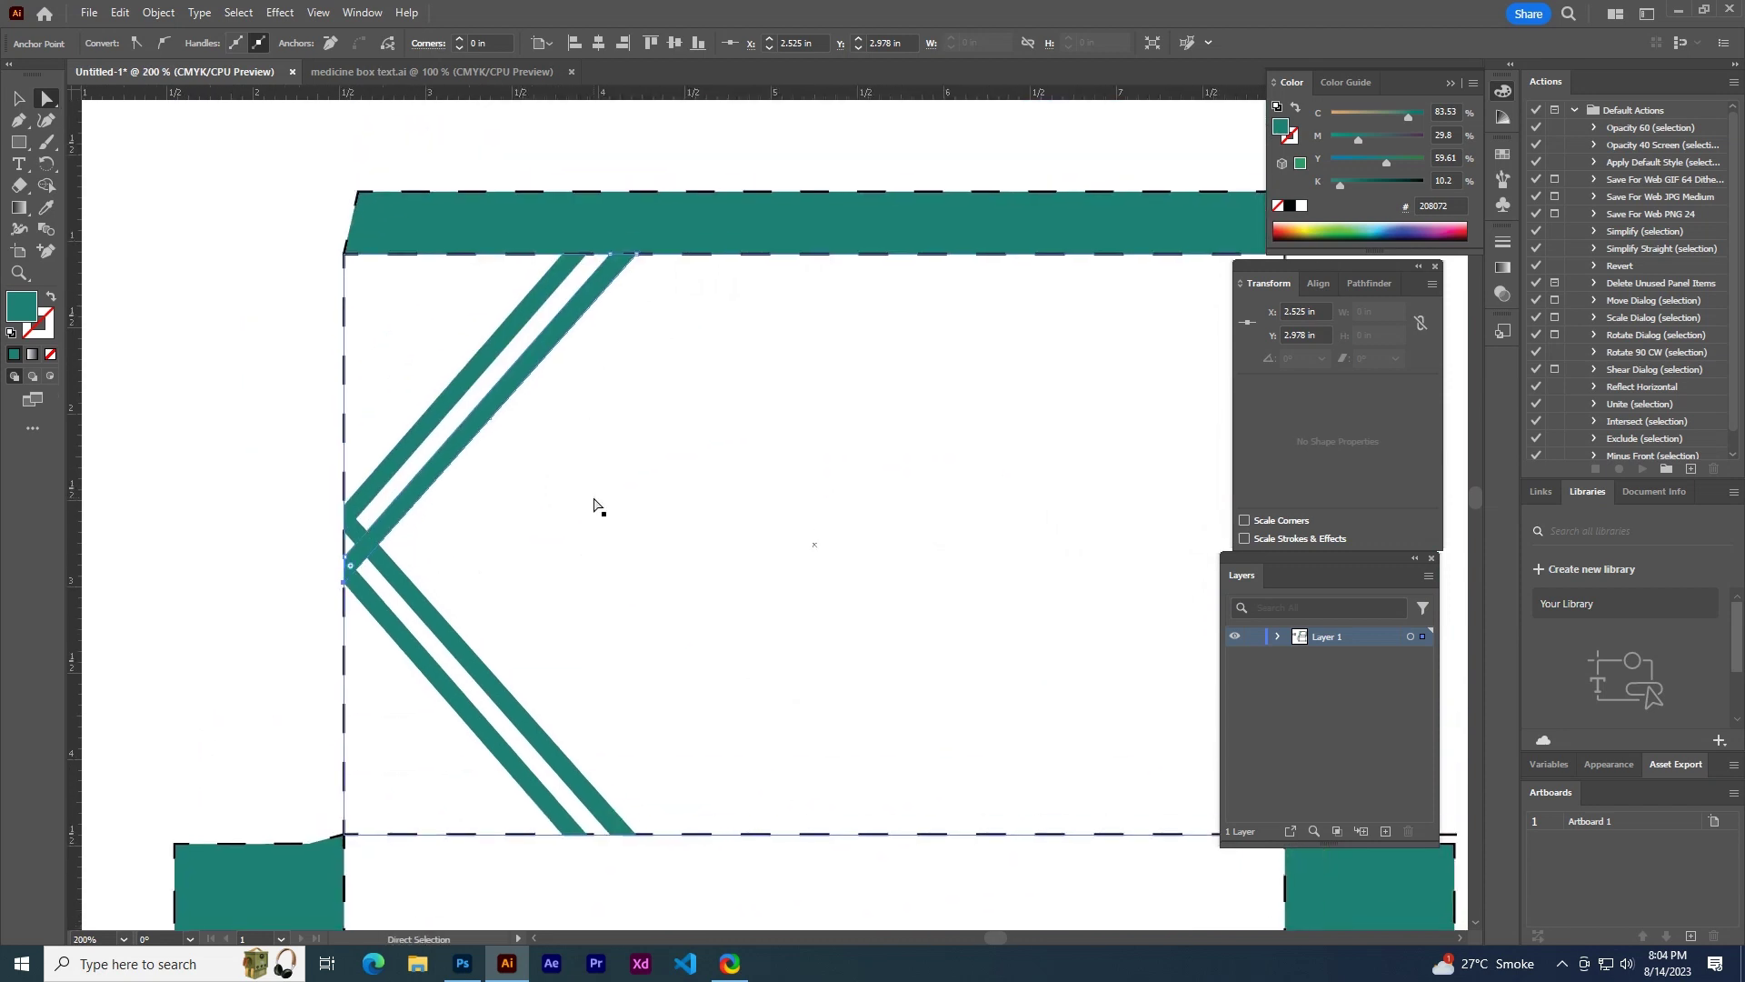
scroll(320, 303, "down", 1)
scroll(700, 399, "up", 2)
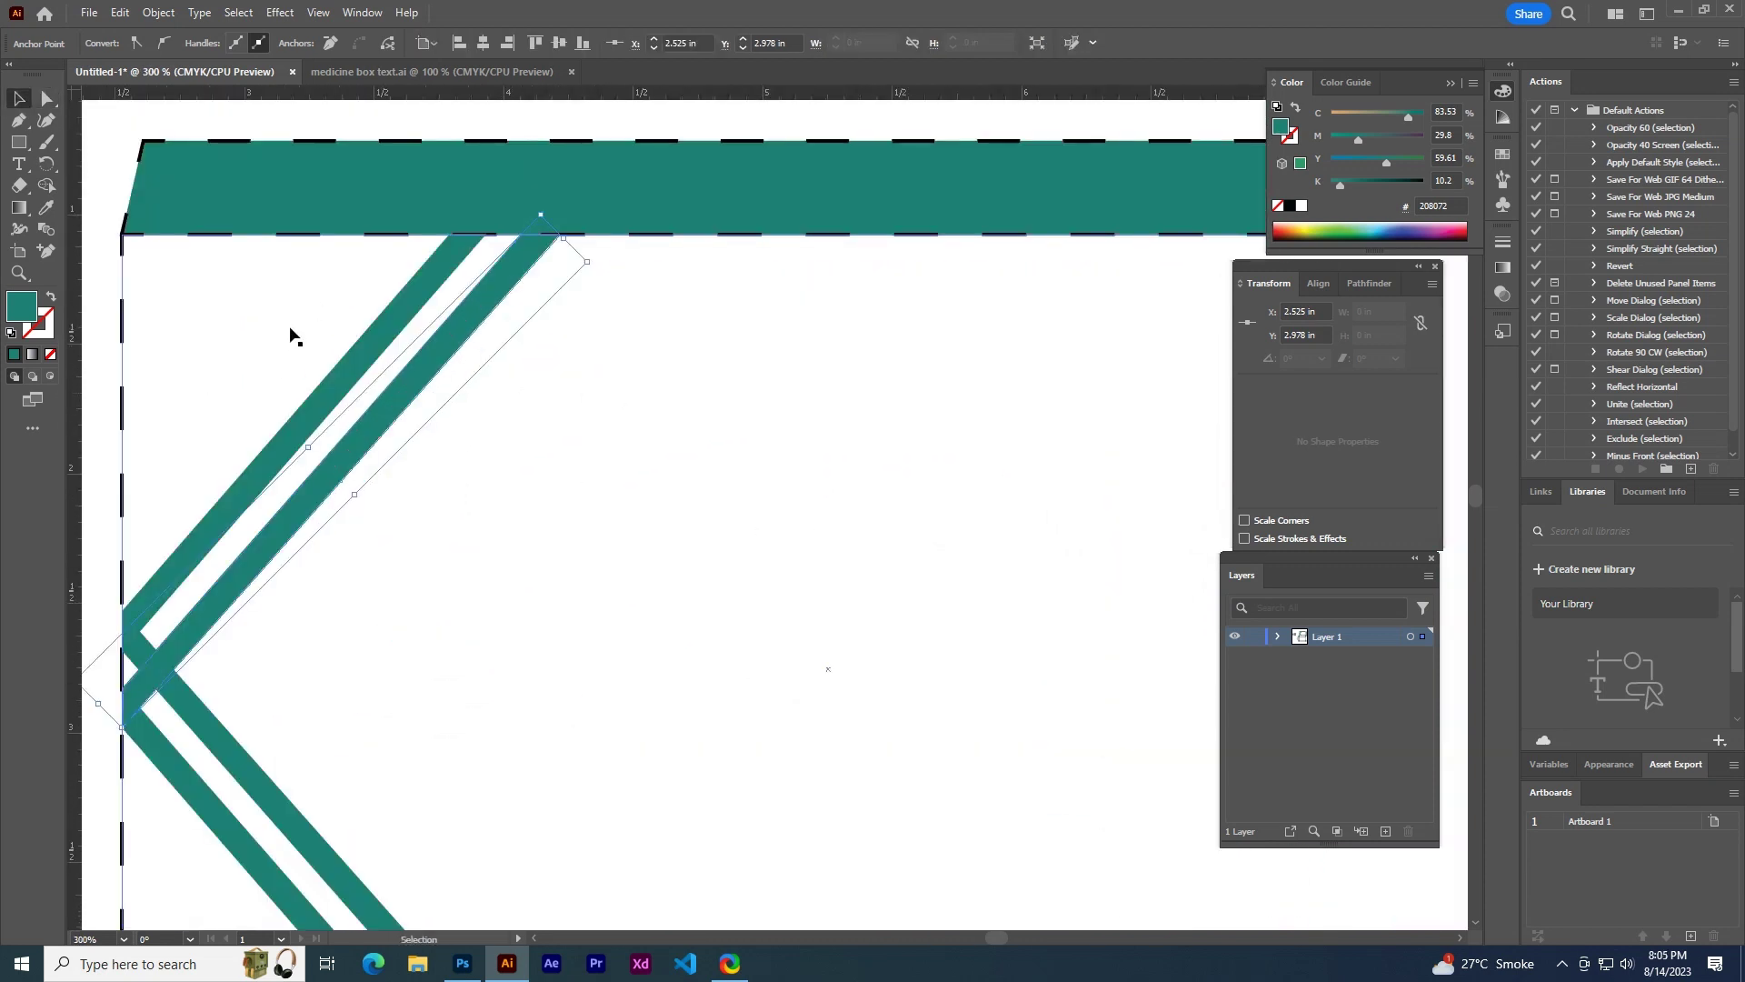
left_click(573, 339)
scroll(573, 339, "up", 2)
scroll(573, 339, "down", 2)
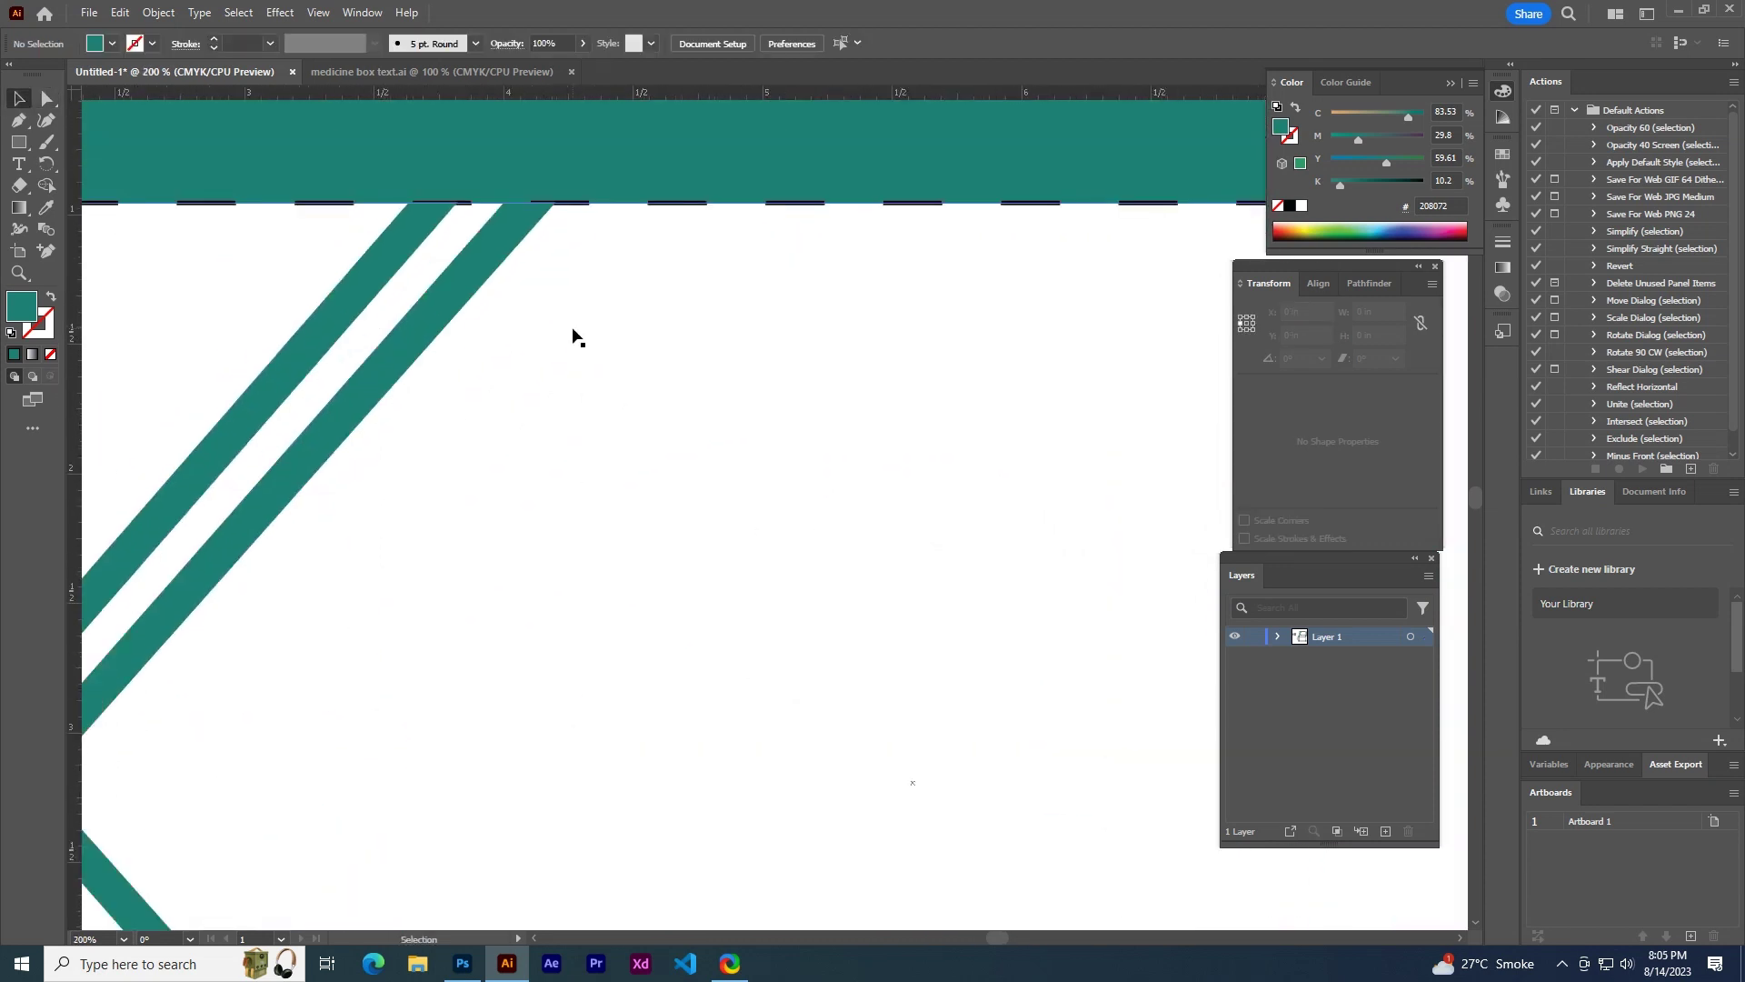
scroll(518, 596, "down", 2)
scroll(564, 573, "down", 2)
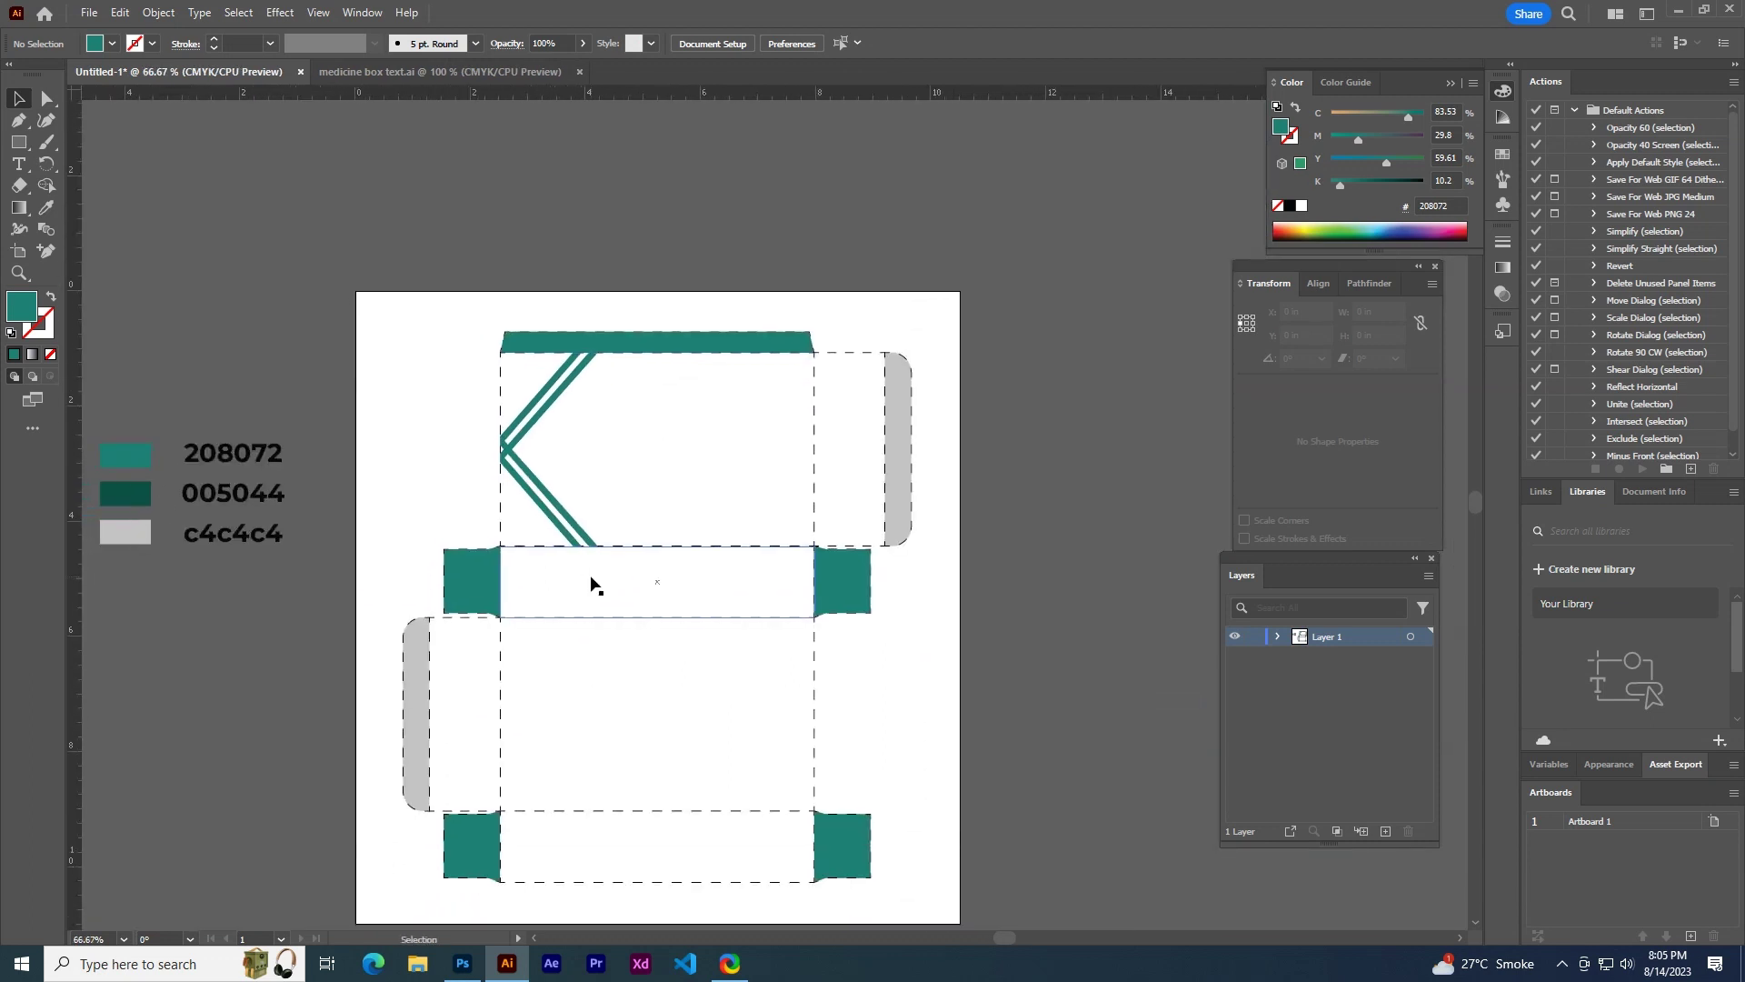
- Group the chevron stripes and place a copy on the lower front panel's left edge
scroll(592, 581, "up", 1)
scroll(628, 704, "down", 2)
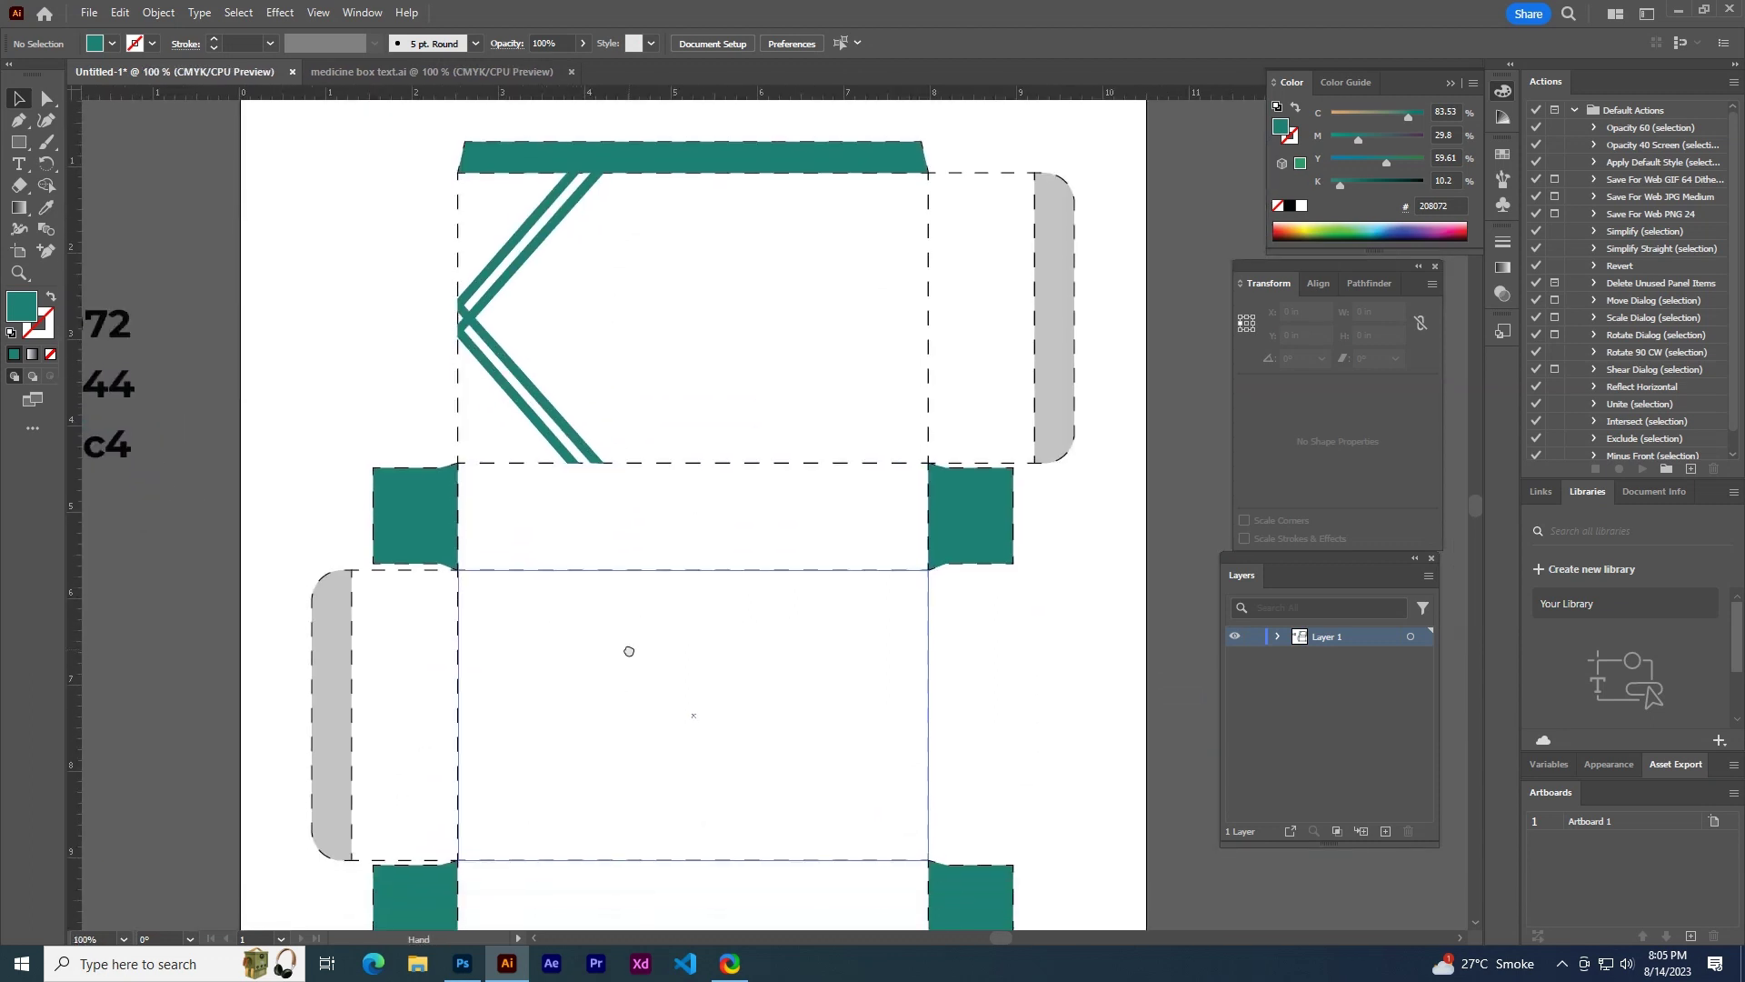
left_click(492, 266)
left_click(498, 349, "shift")
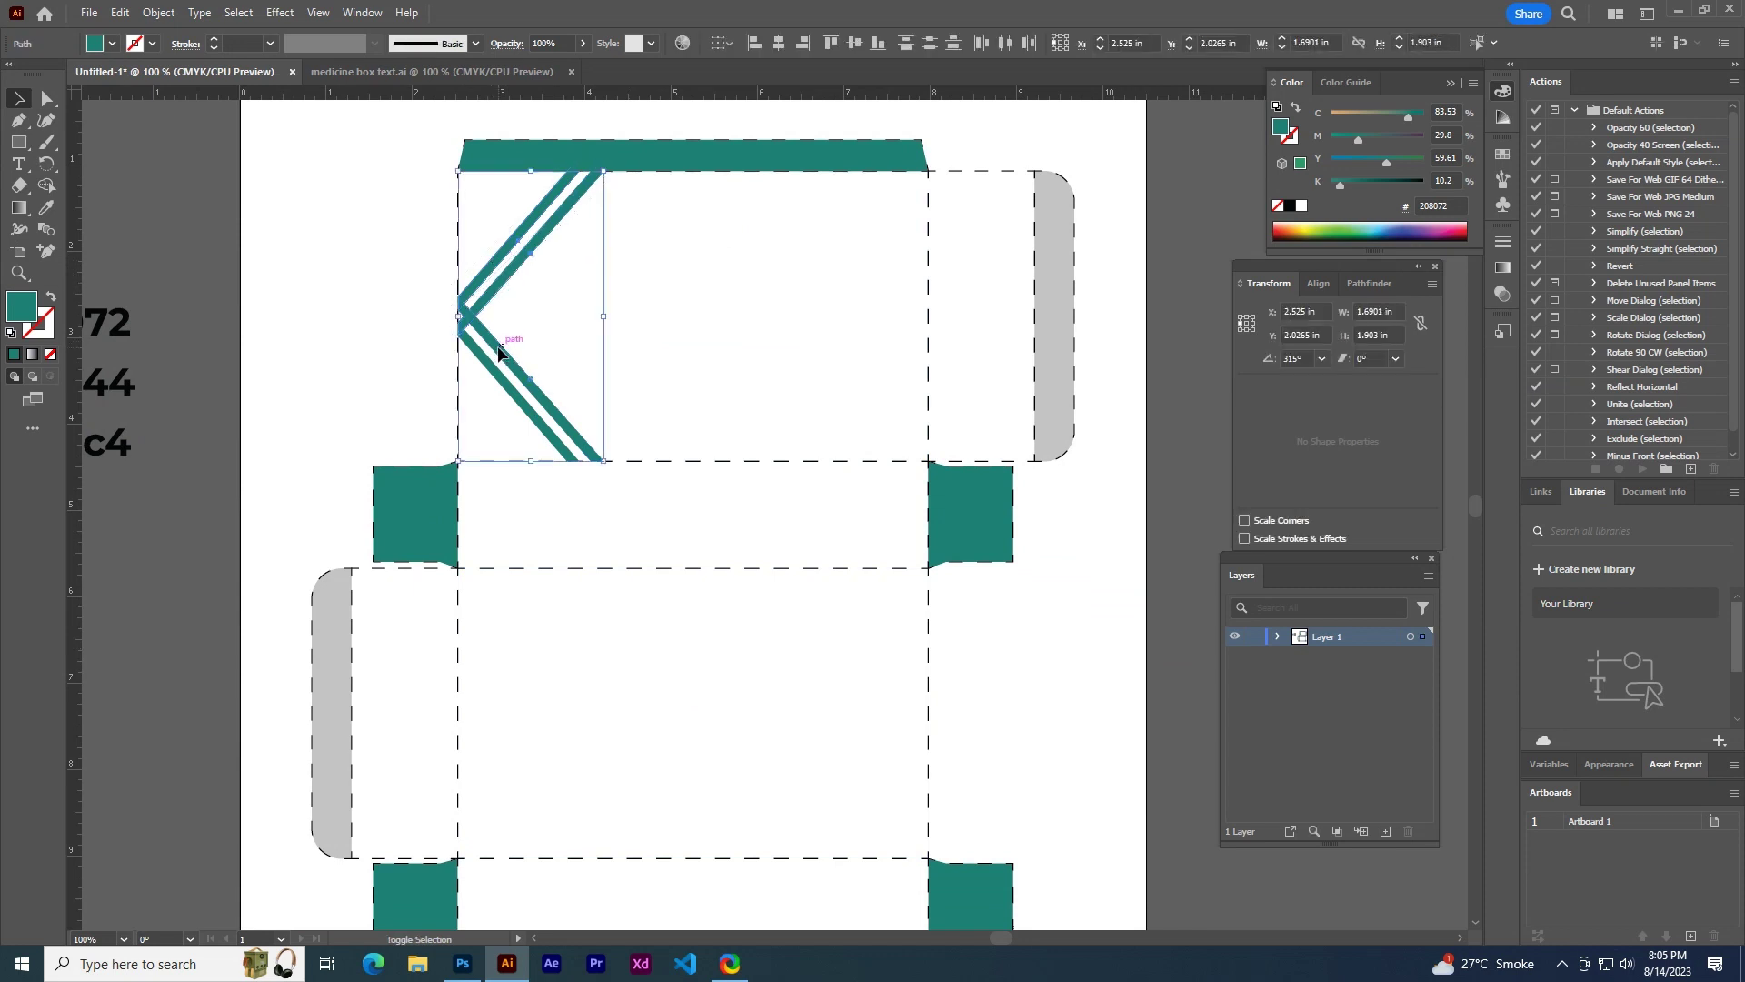
key("ctrl+g")
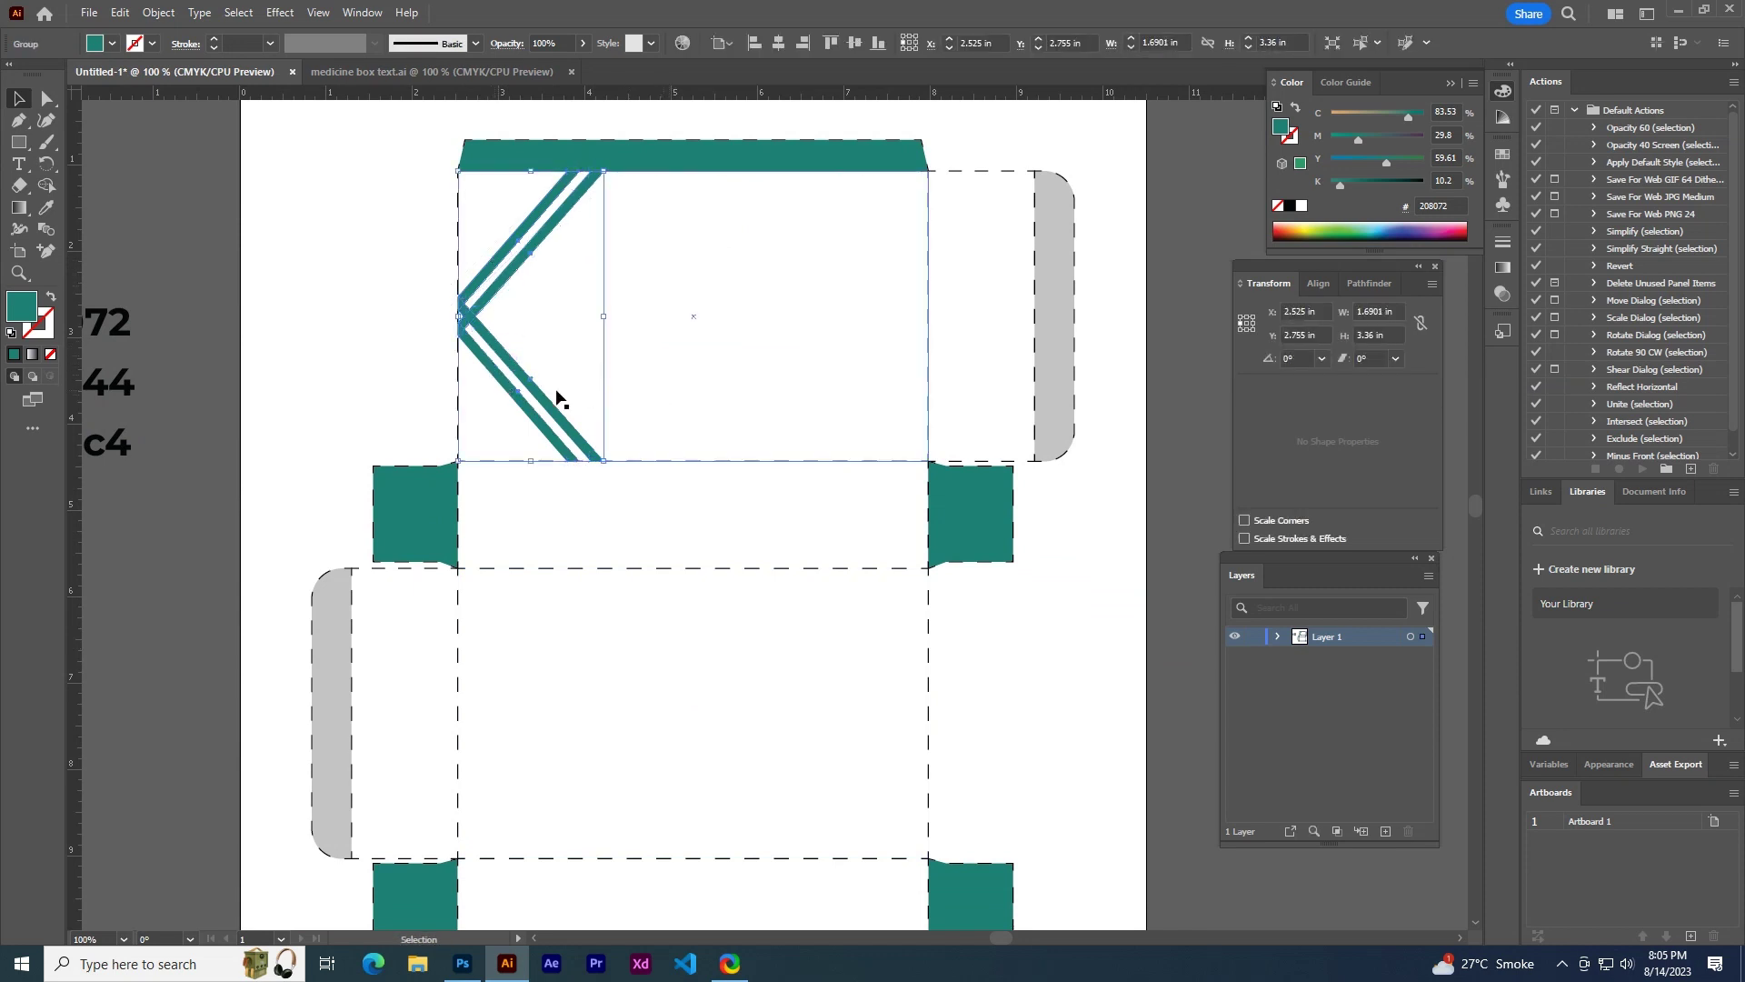
left_click_drag(540, 411, 548, 780)
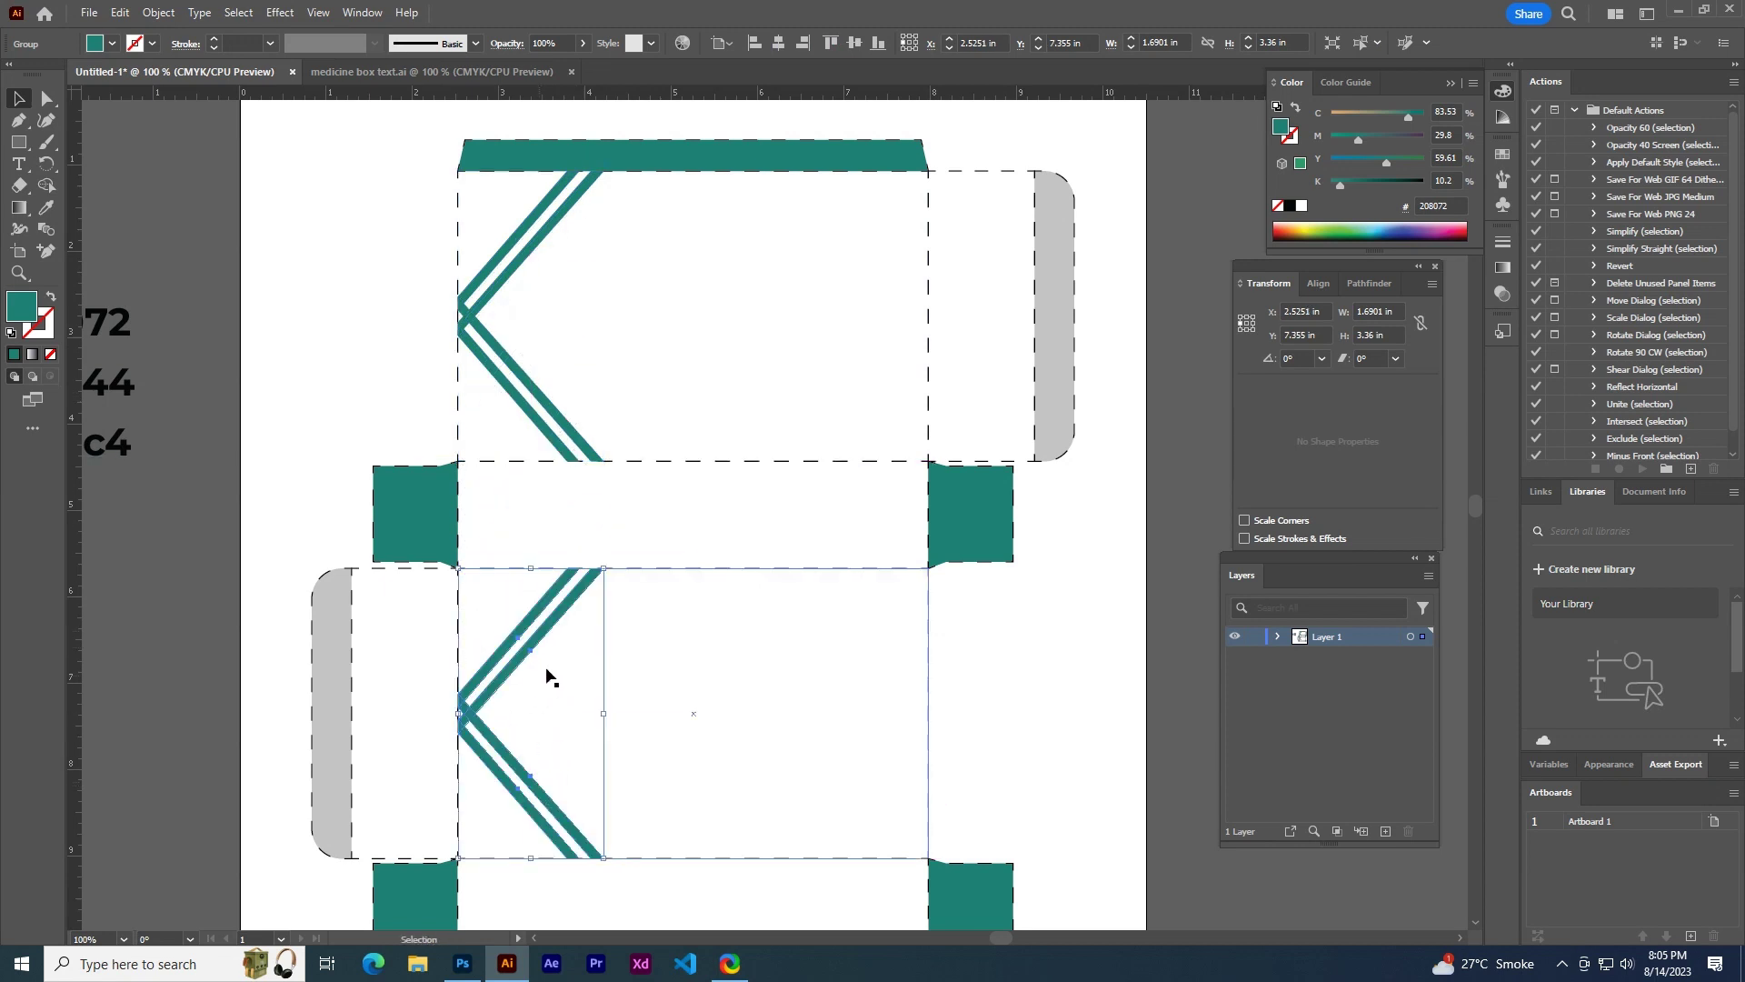
scroll(549, 674, "up", 1)
left_click_drag(757, 738, 763, 494)
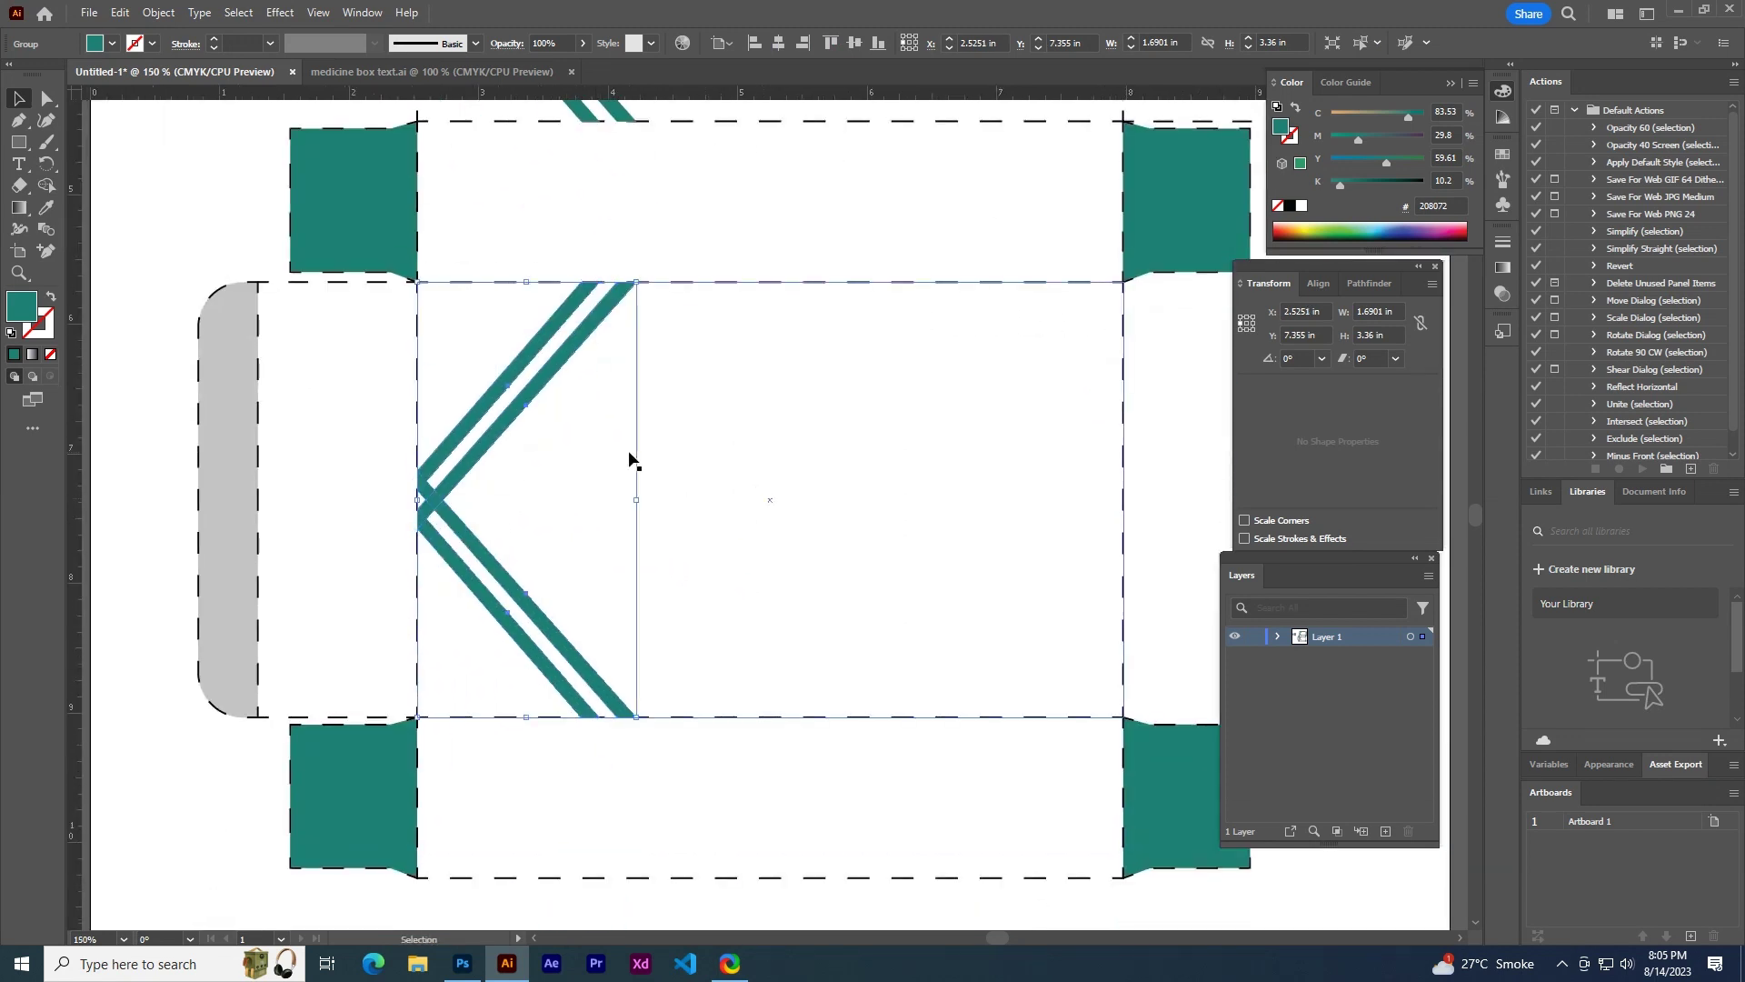
scroll(630, 455, "down", 1)
left_click_drag(643, 390, 590, 603)
- Switch to Photoshop and draw a 1 × 0.87 in triangle on a new canvas
left_click(1128, 518)
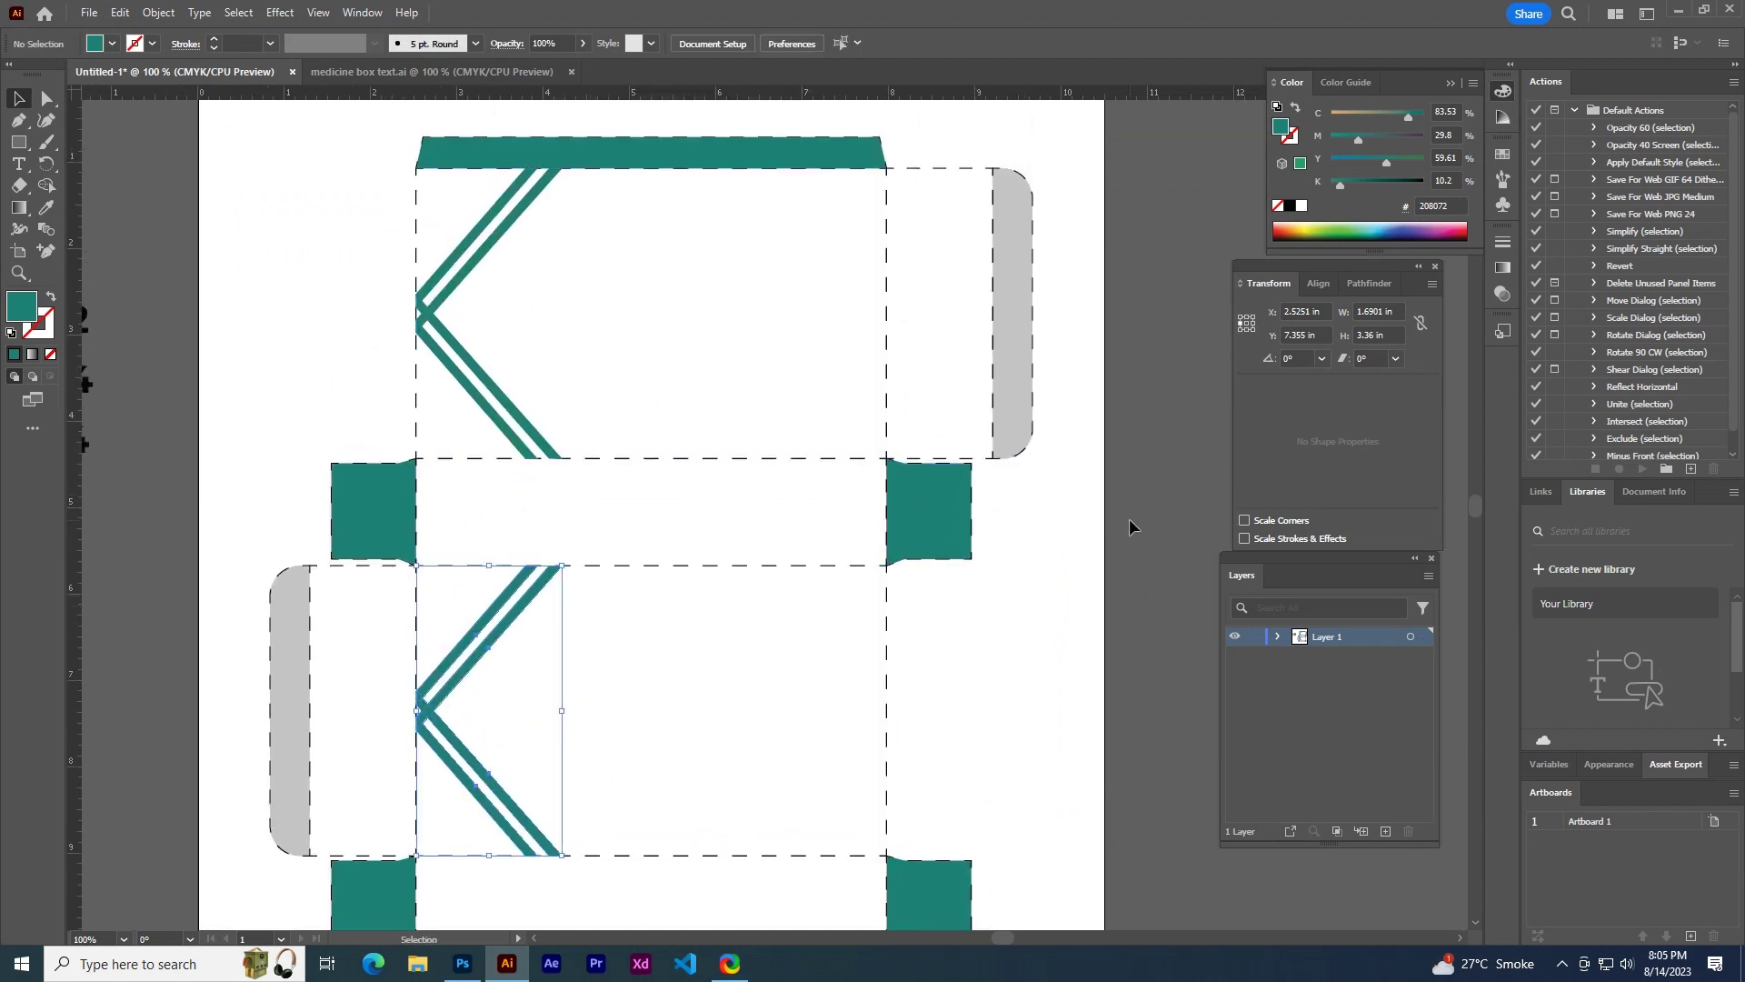
scroll(474, 432, "down", 1)
mouse_move(574, 446)
left_mouse_down()
mouse_move(651, 501)
mouse_move(709, 510)
mouse_move(590, 520)
left_mouse_up()
scroll(711, 510, "up", 1)
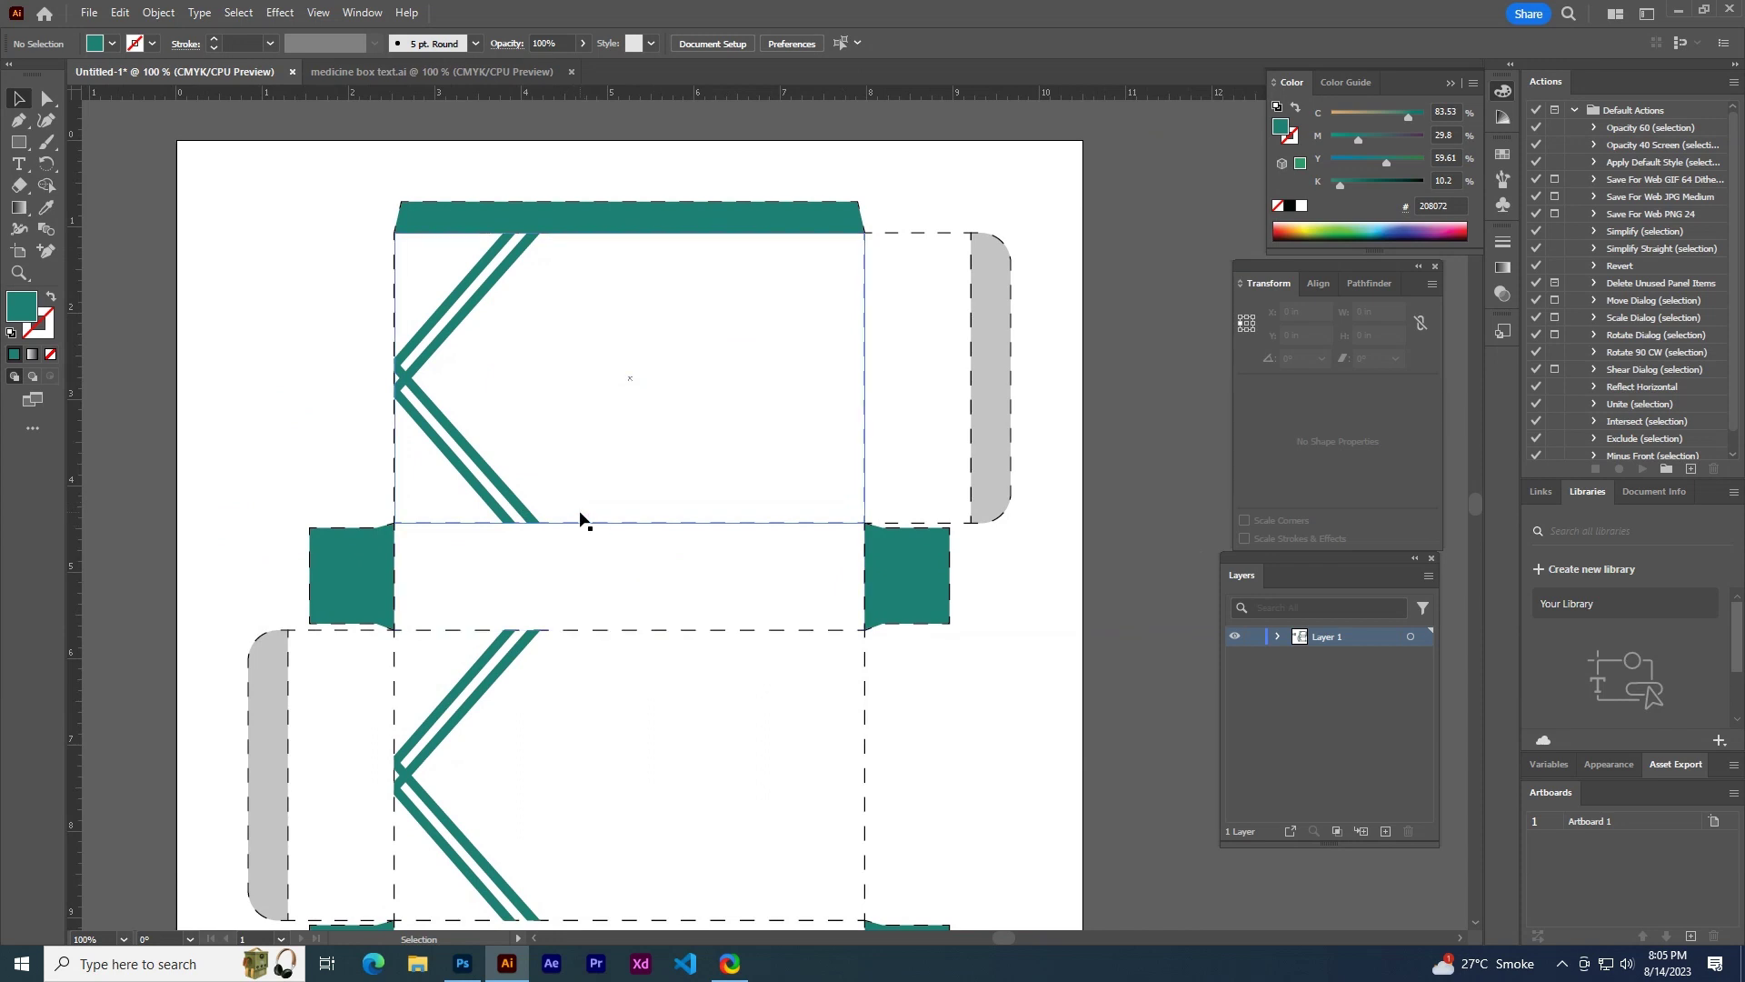
left_click(463, 963)
mouse_move(724, 324)
left_mouse_down()
mouse_move(834, 462)
mouse_move(791, 384)
left_mouse_up()
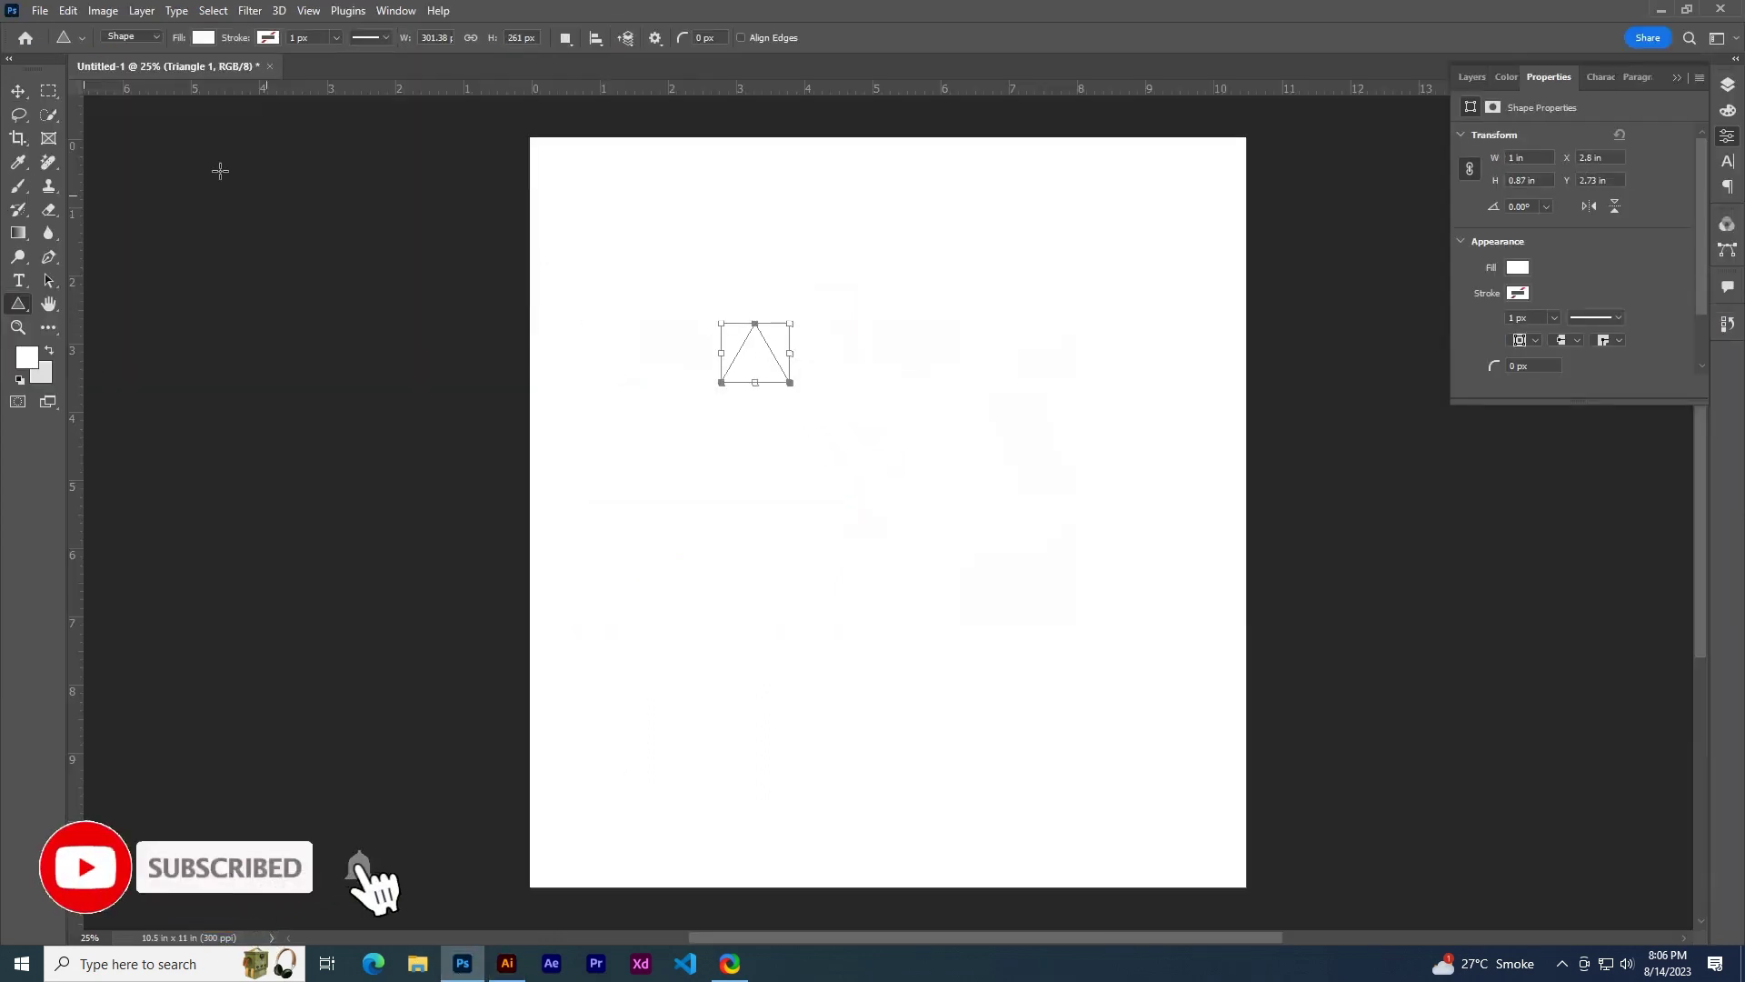
- Fill the triangle with teal #208072 and remove its stroke
left_click(35, 358)
left_click_drag(1188, 579, 1125, 593)
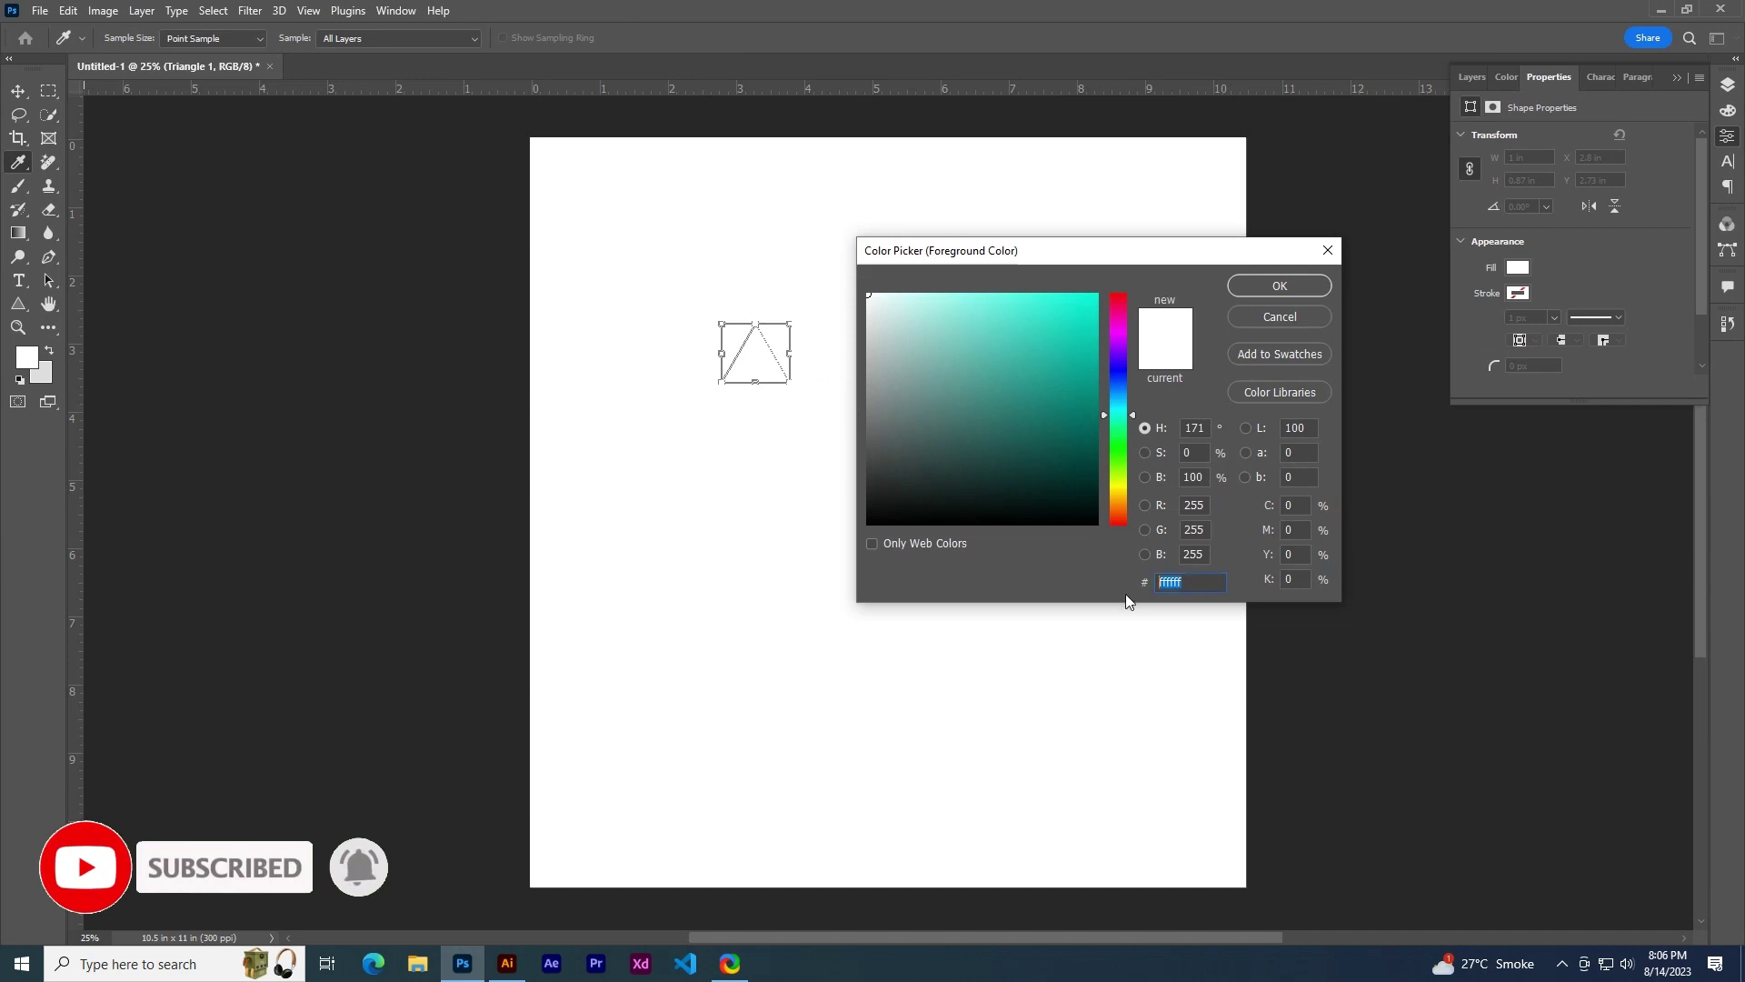
type("208072")
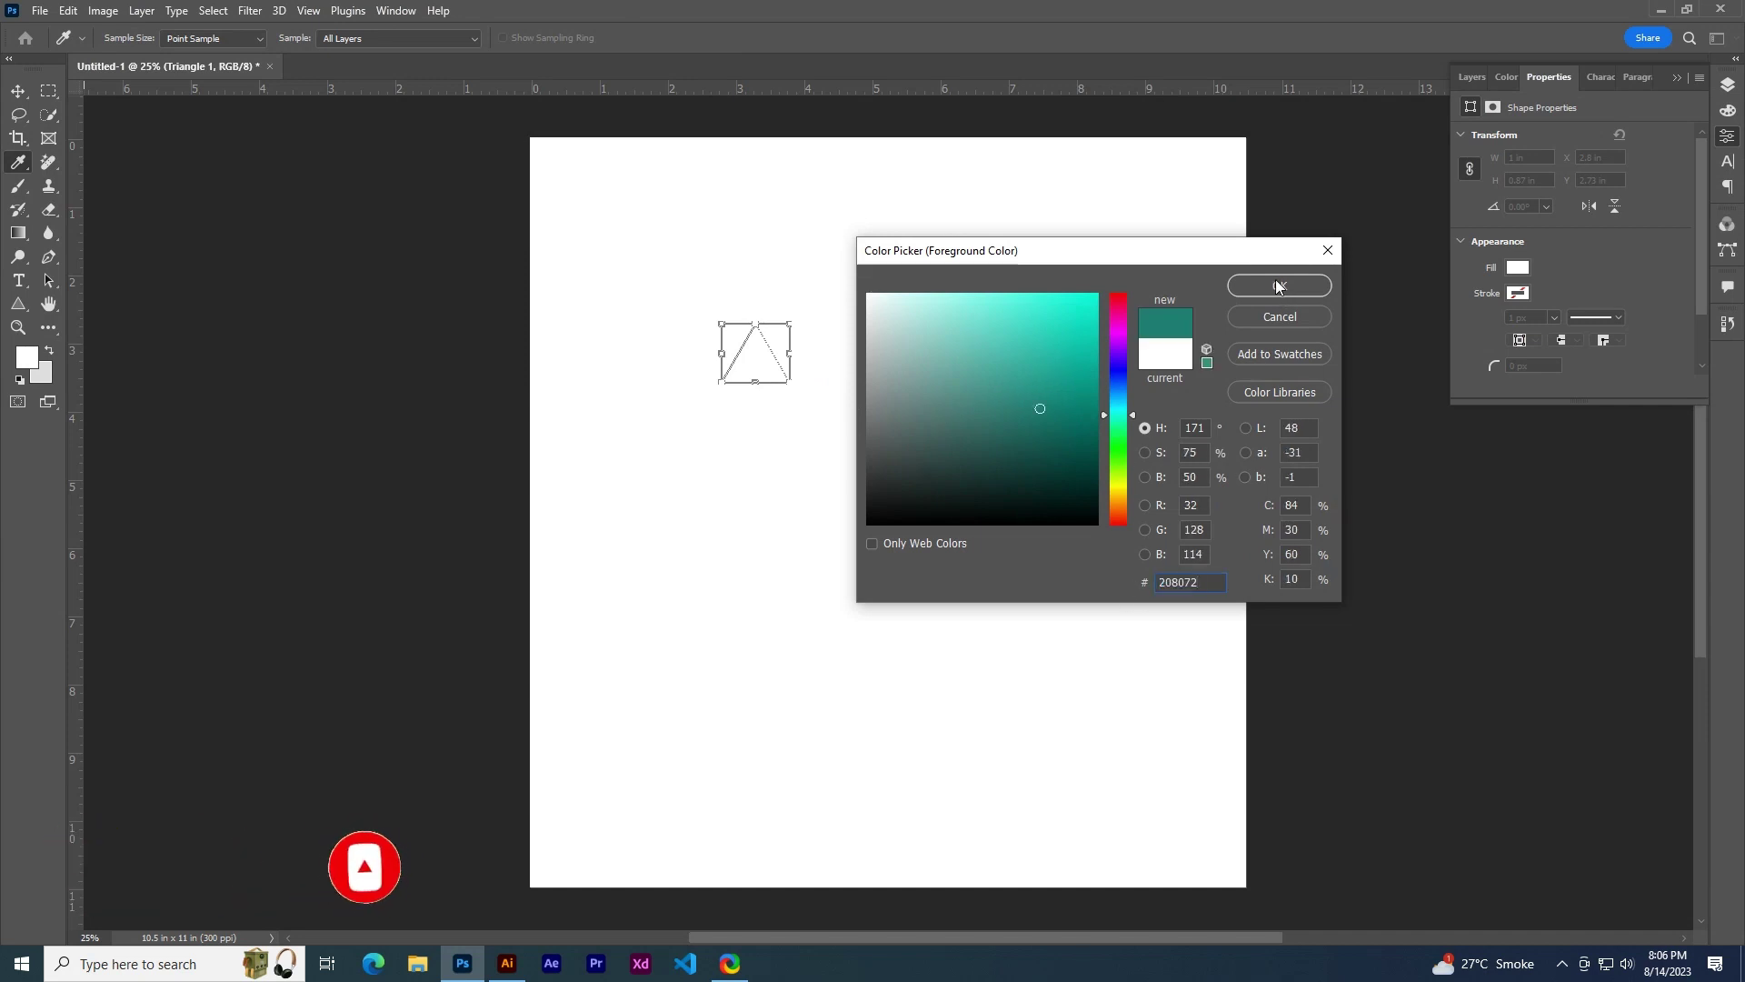
left_click(1278, 288)
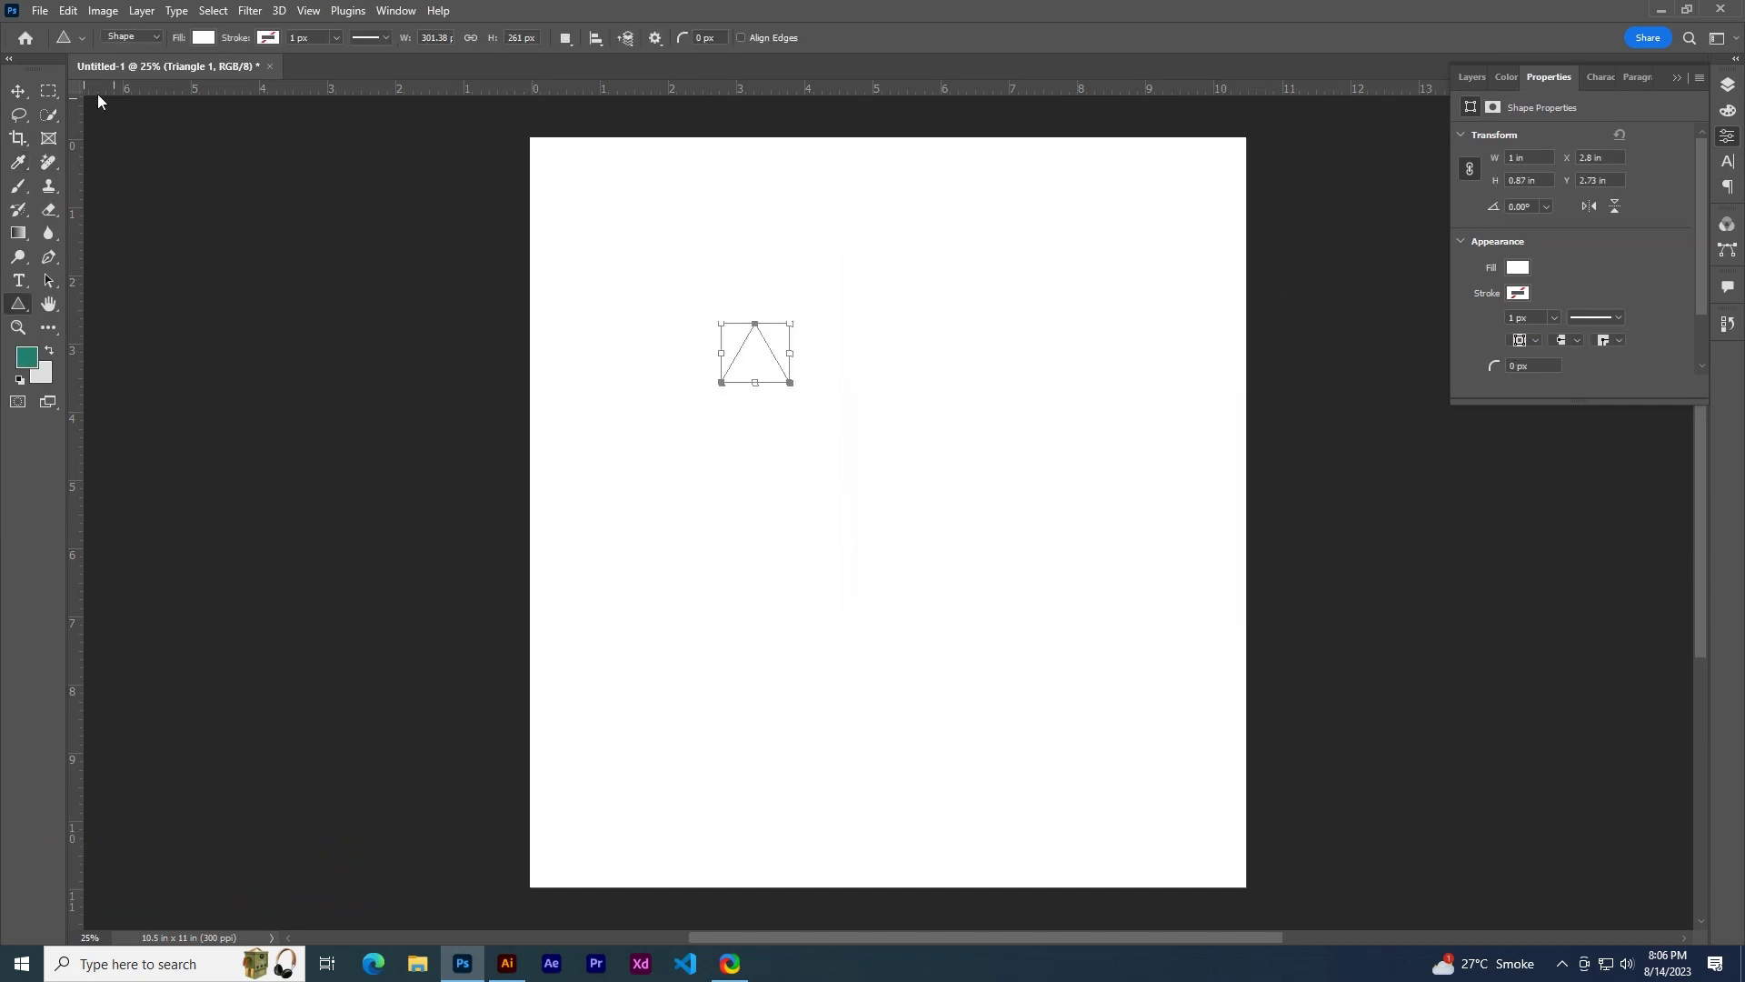
key("v")
key("alt+BackSpace")
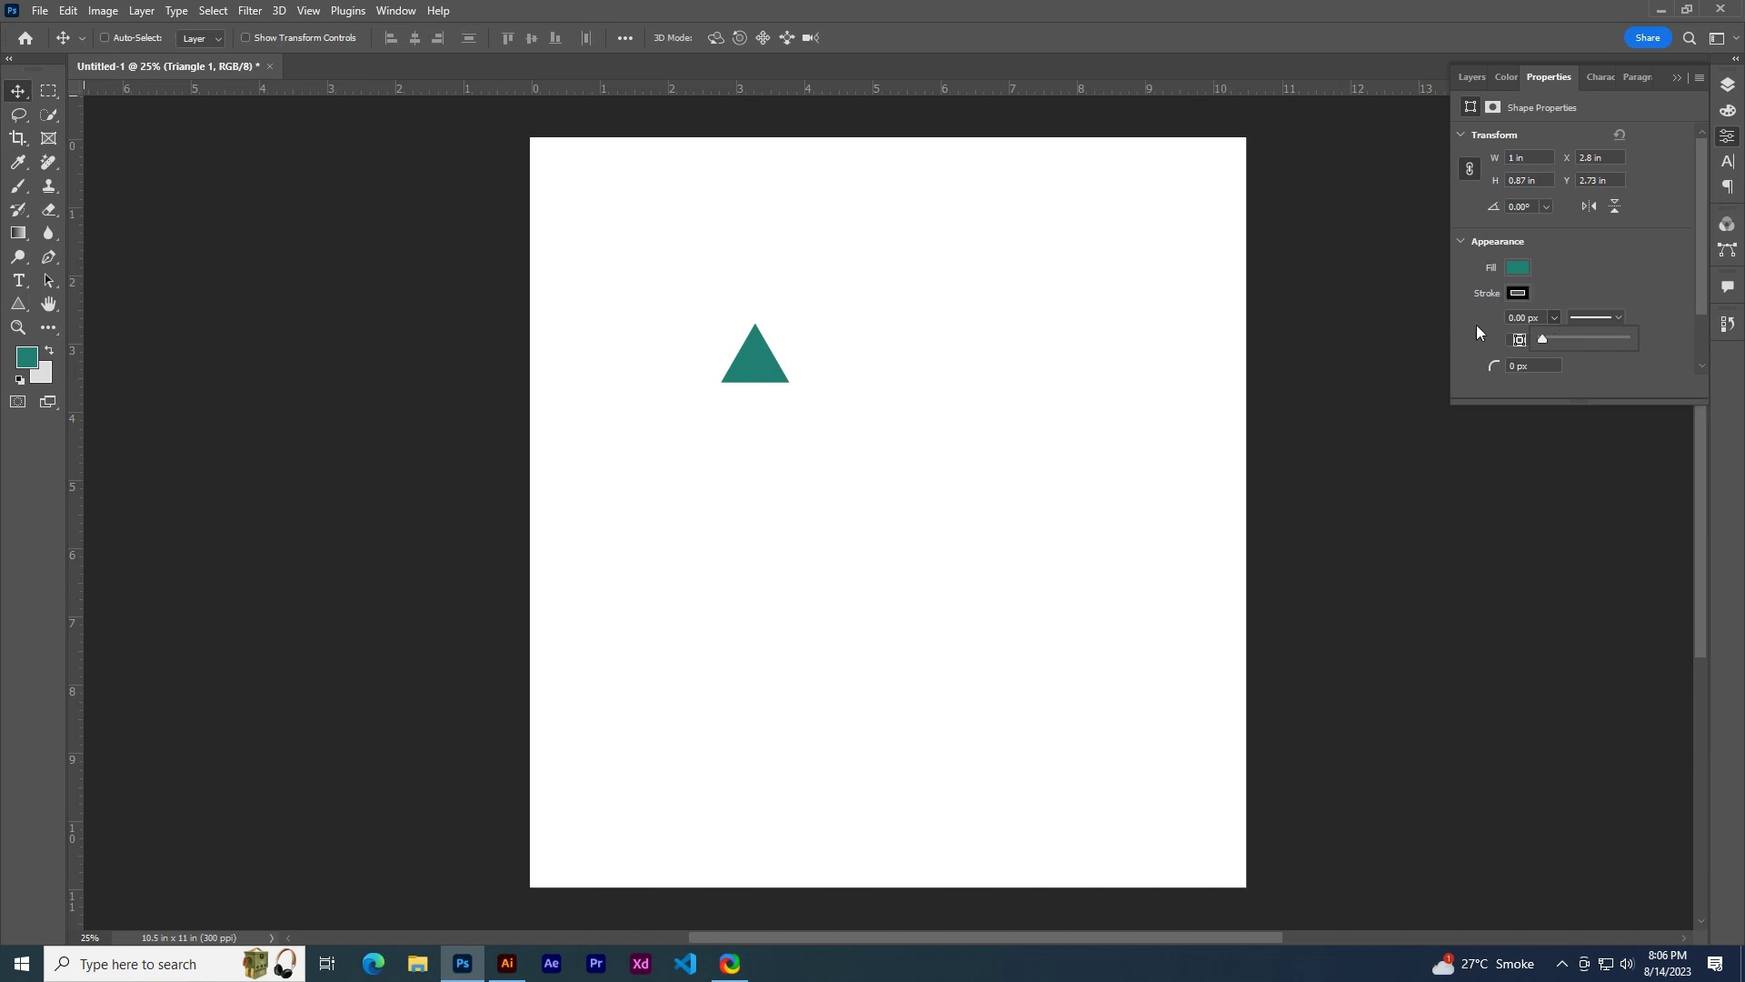
left_click(1517, 292)
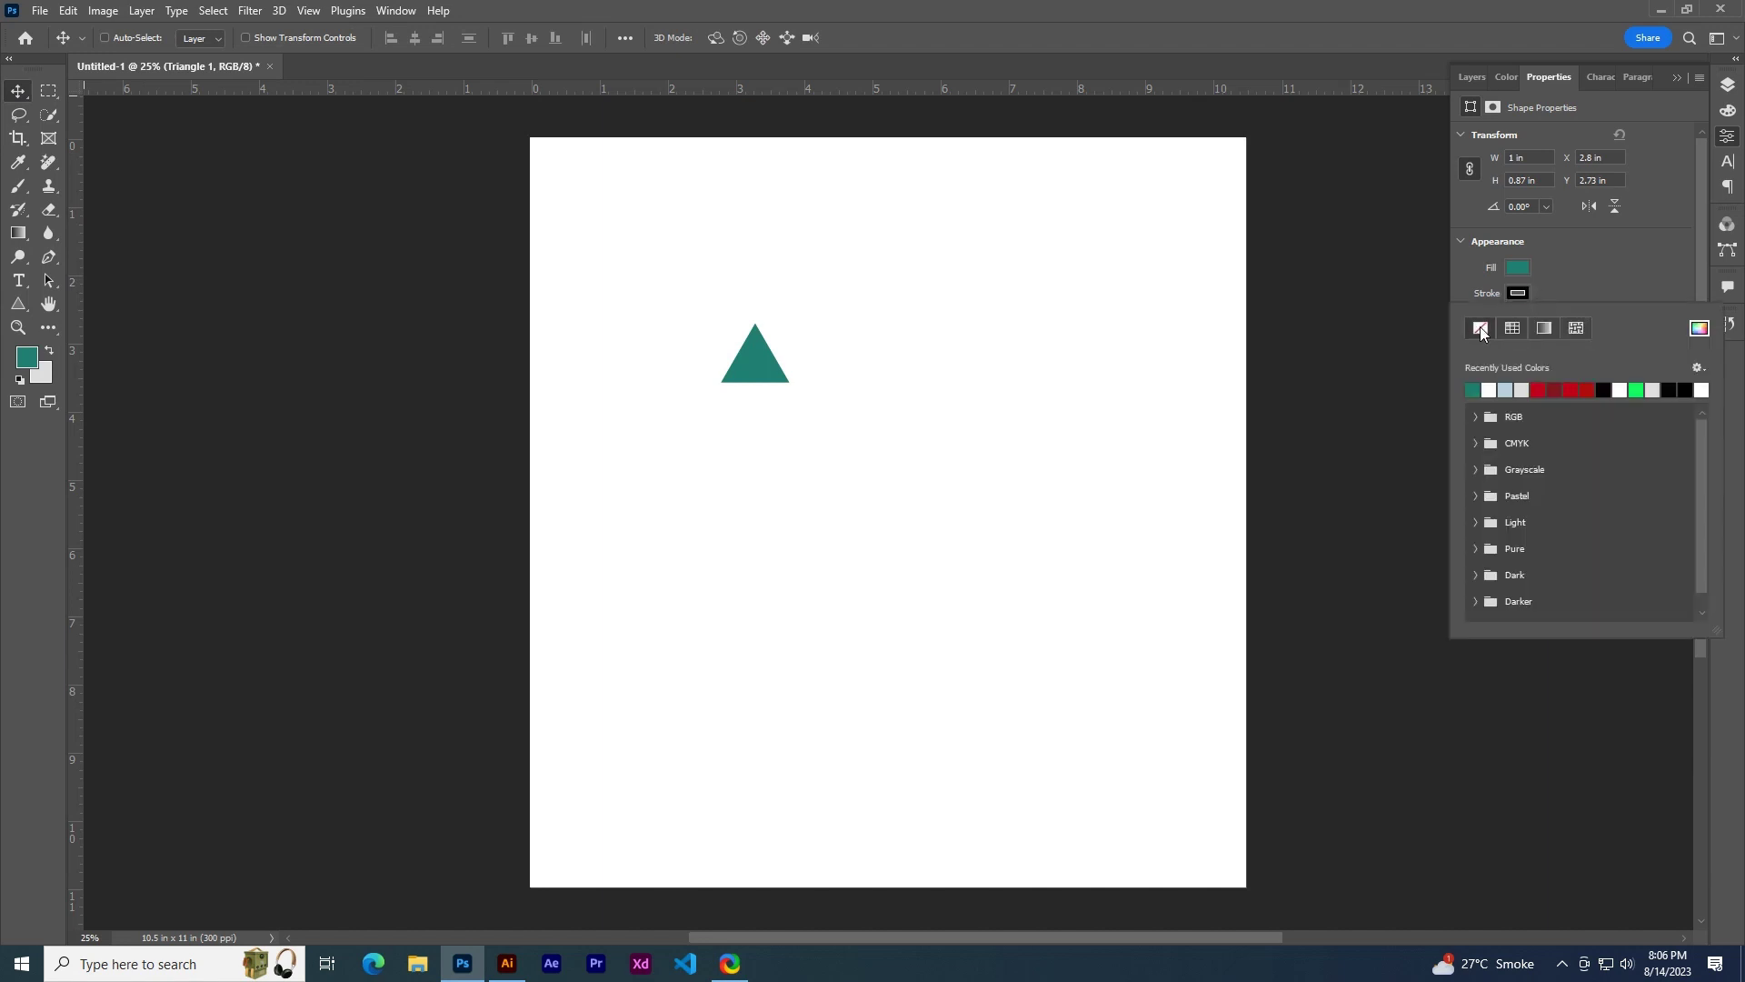
left_click(1336, 304)
- Duplicate the triangle and flip the copy upside down
mouse_move(757, 361)
left_mouse_down()
mouse_move(840, 364)
mouse_move(791, 293)
left_mouse_up()
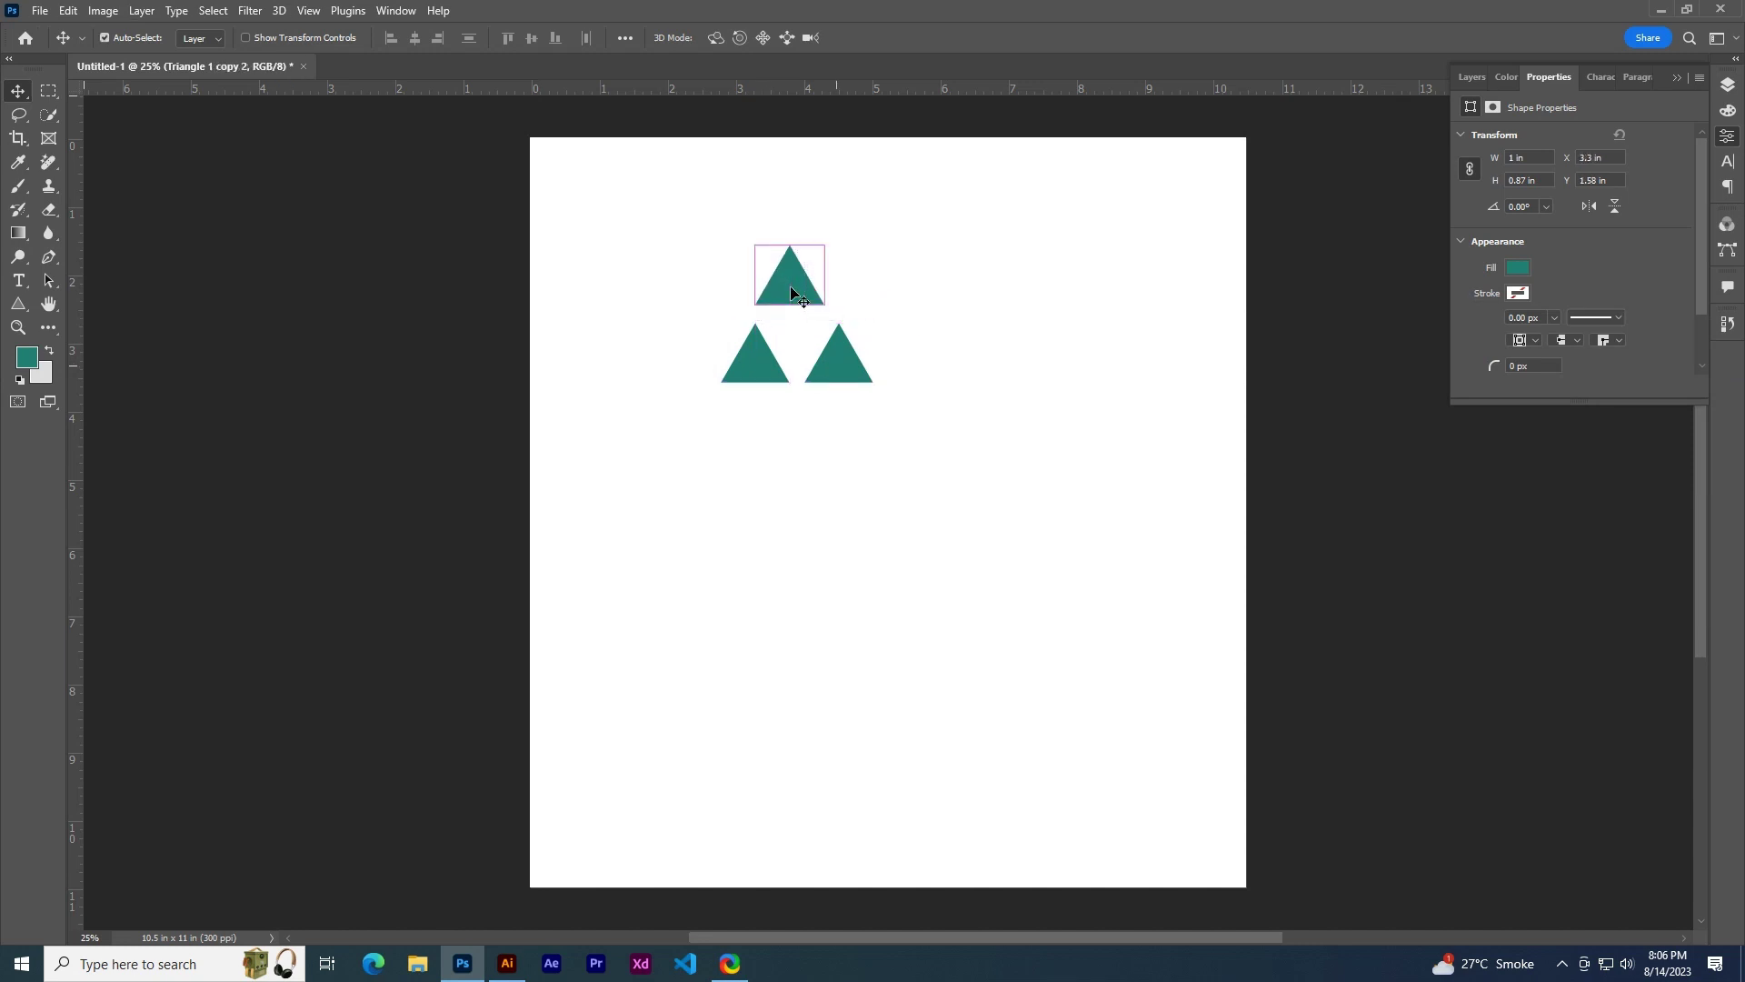
right_click(791, 291)
left_click(845, 647)
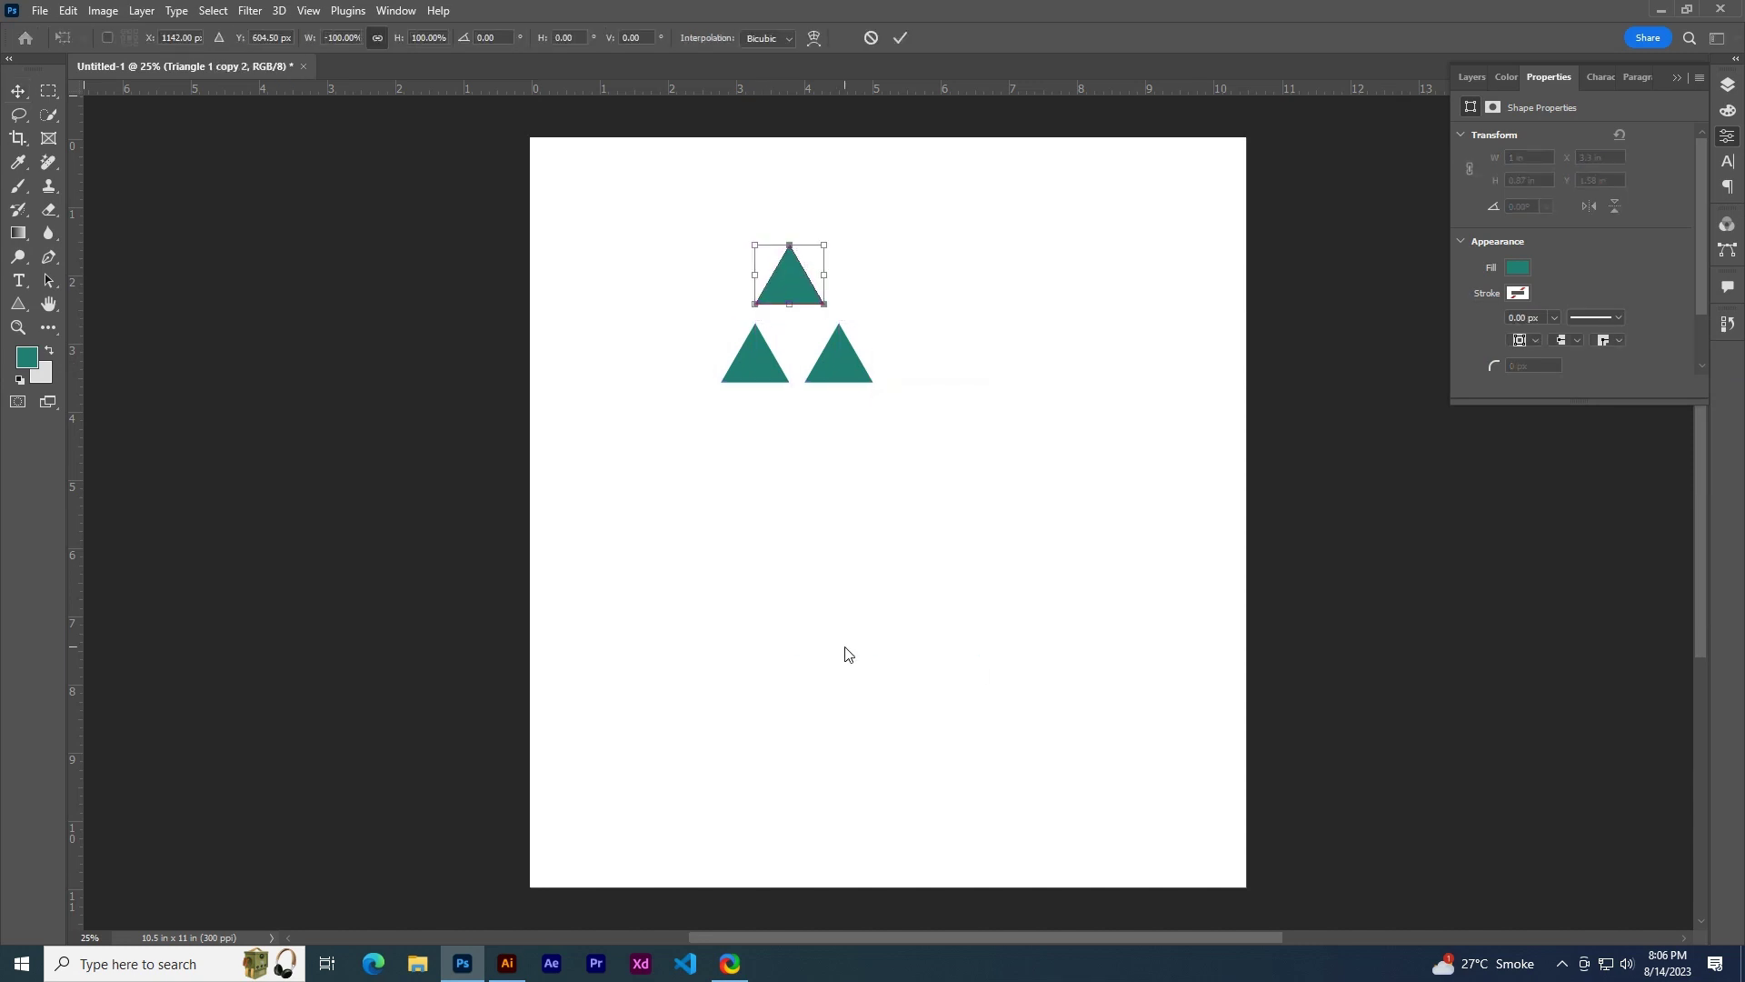
right_click(784, 283)
left_click(830, 660)
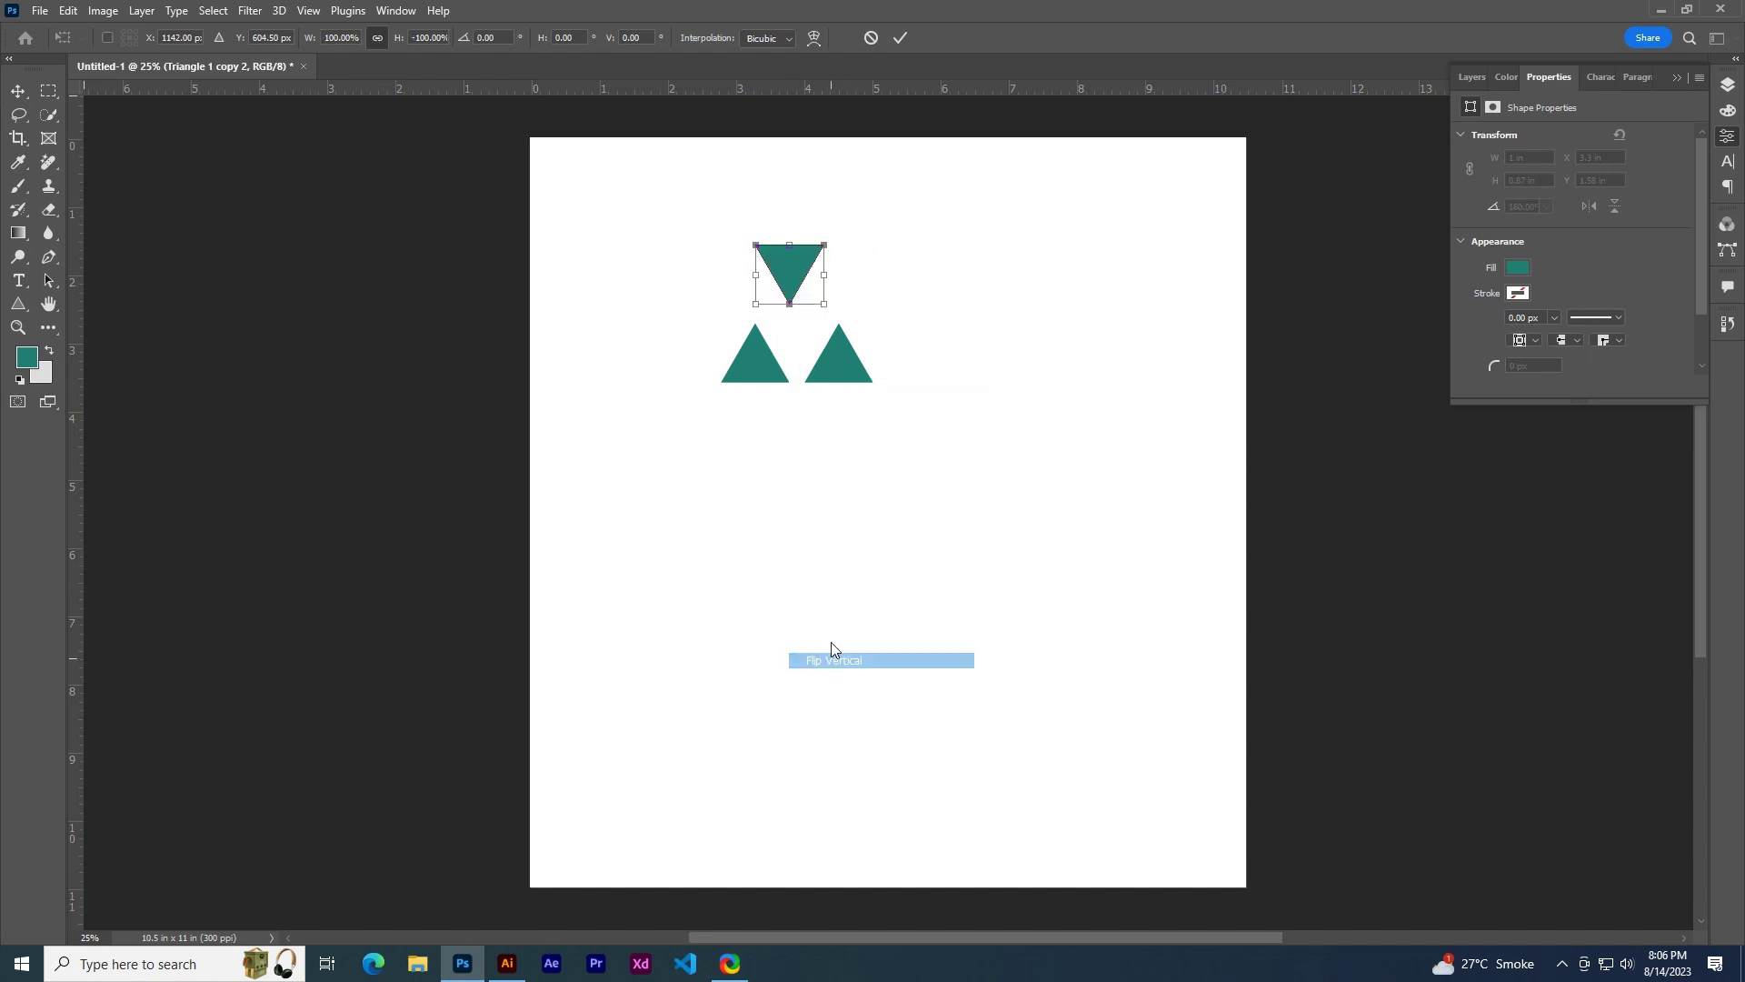
key("Return")
- Align the triangles on vertical centres, distribute them evenly, and nudge the inverted one upward
right_click(838, 368)
left_click(863, 389)
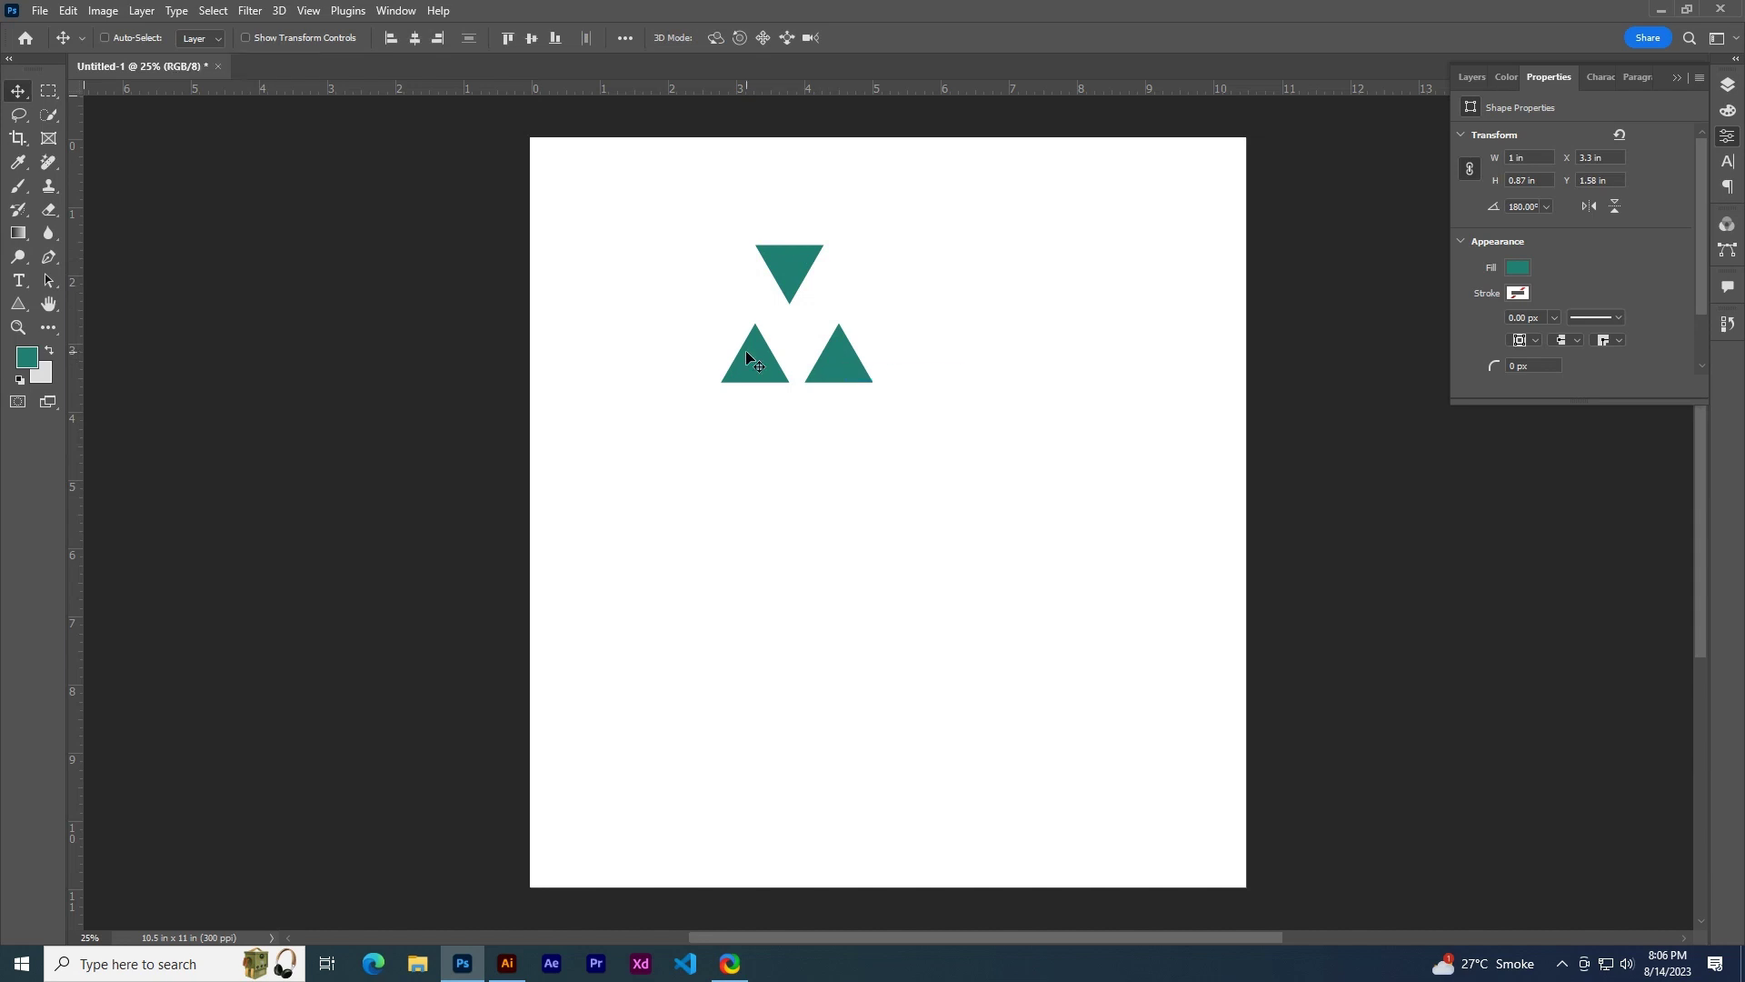
right_click(745, 351)
left_click(773, 367)
left_click(414, 38)
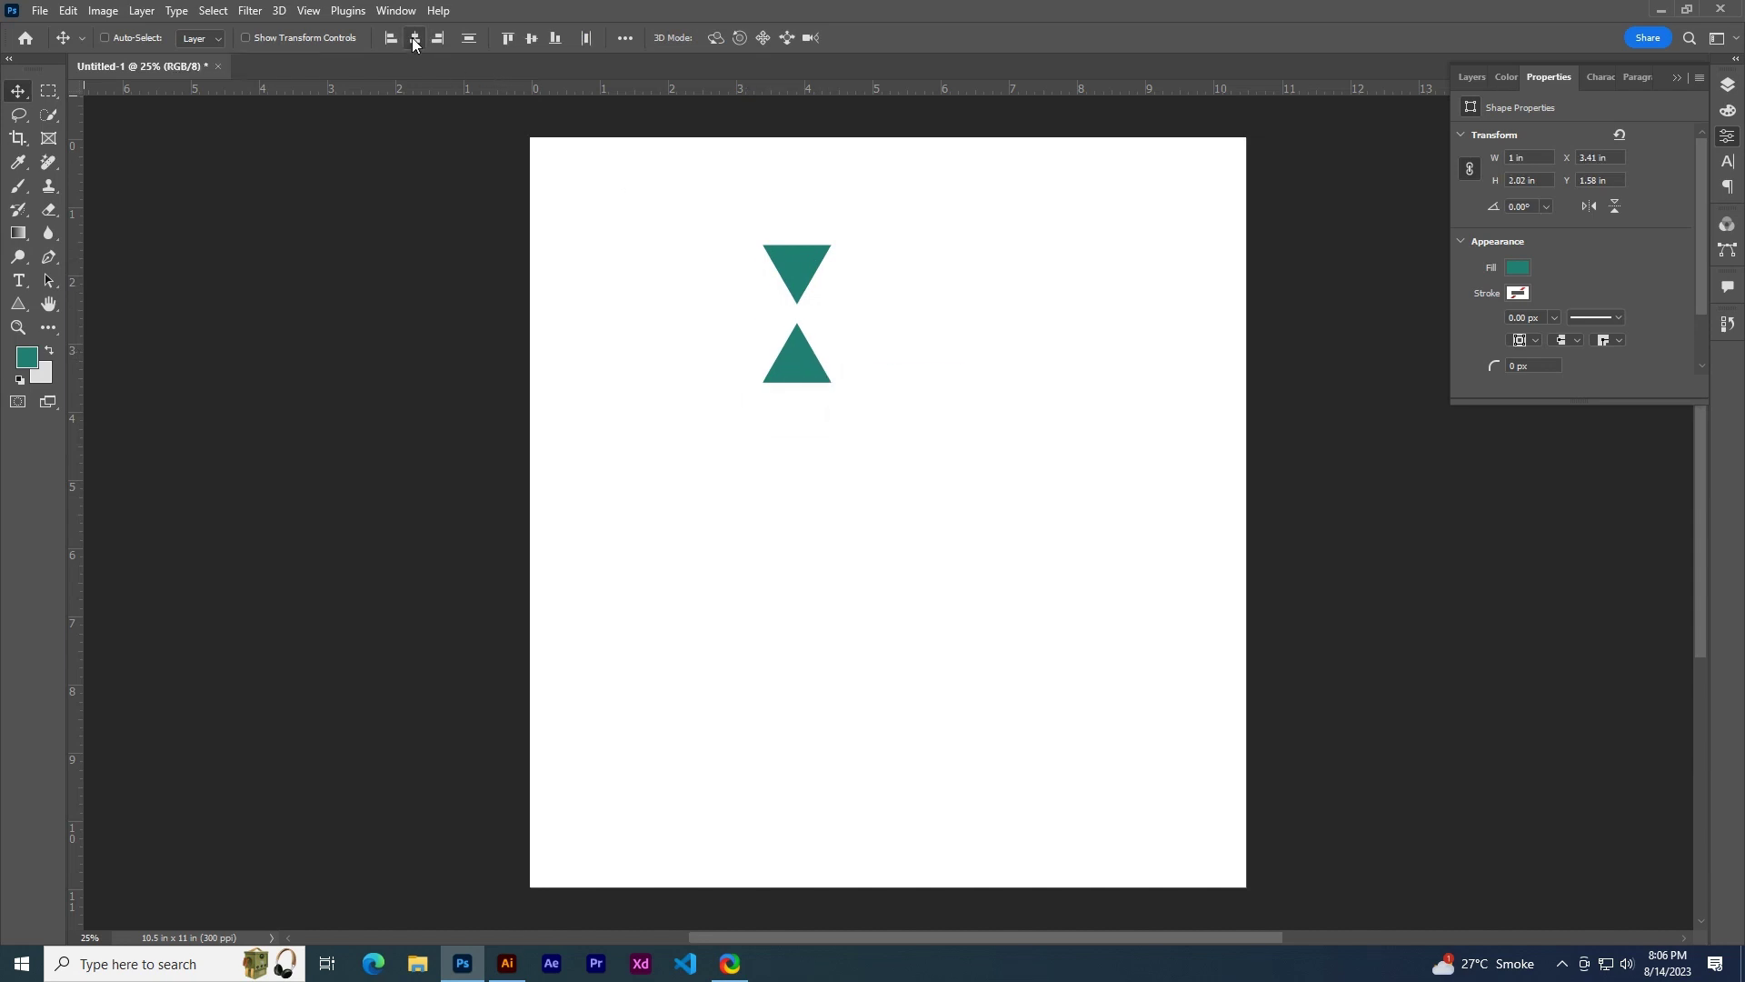
key("ctrl+z")
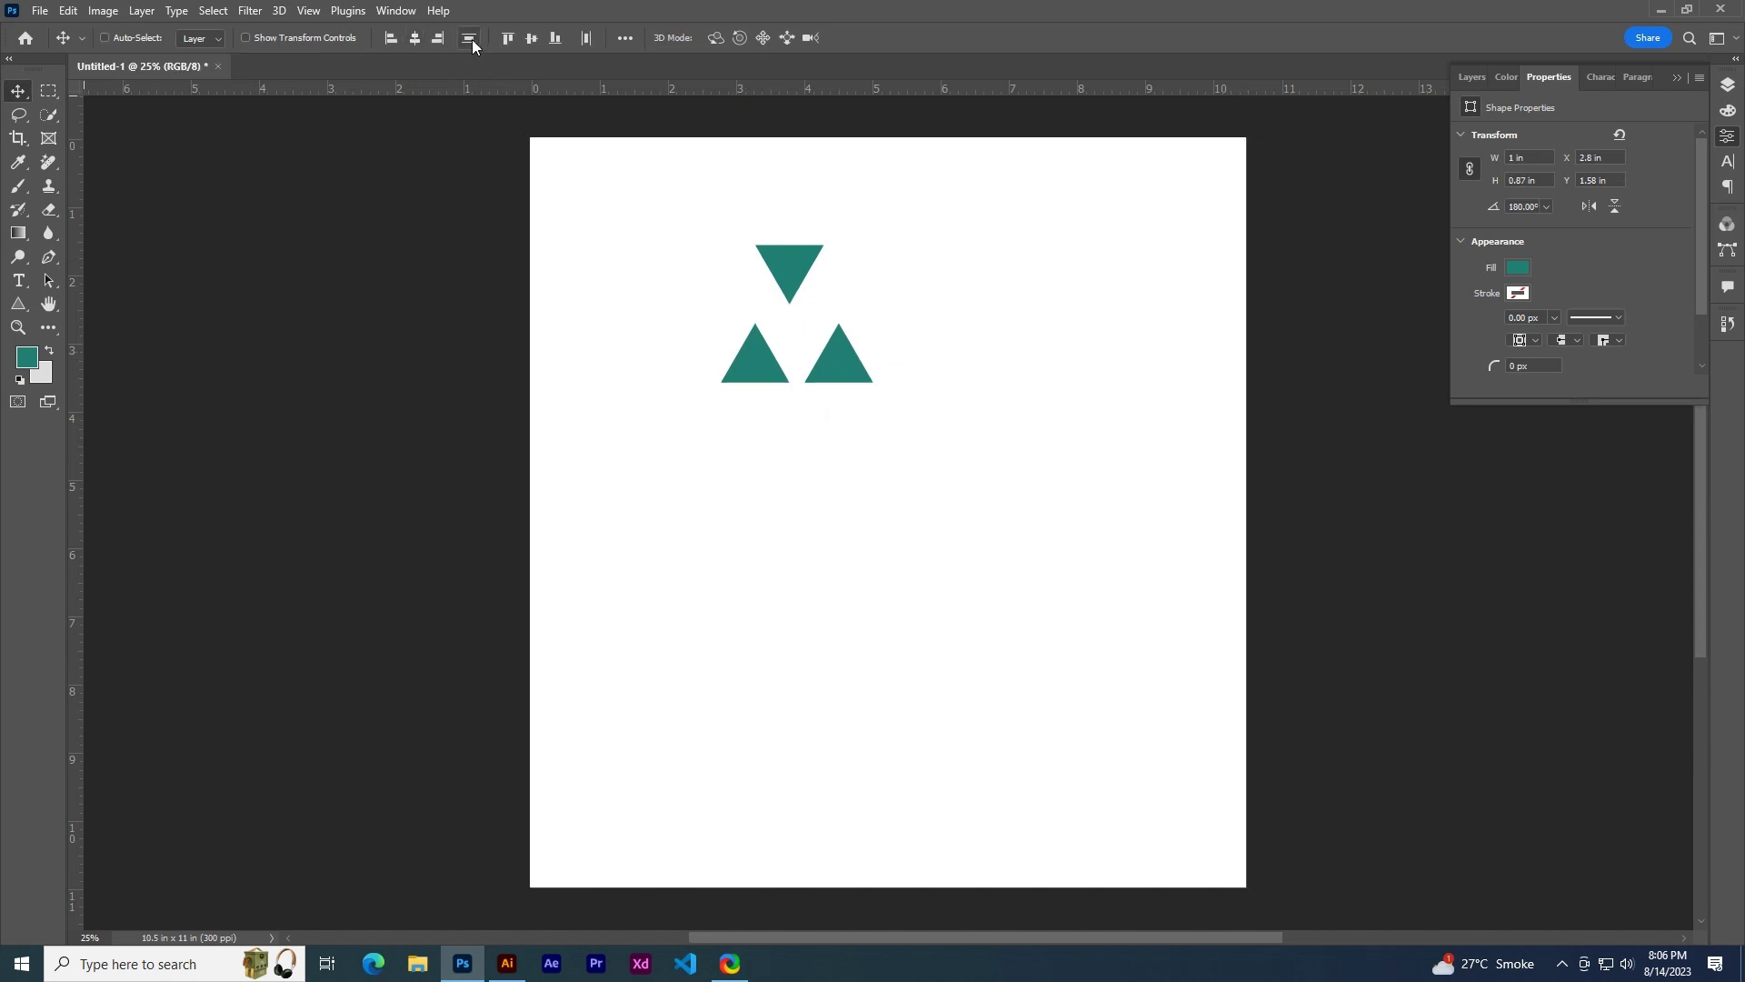
left_click(532, 38)
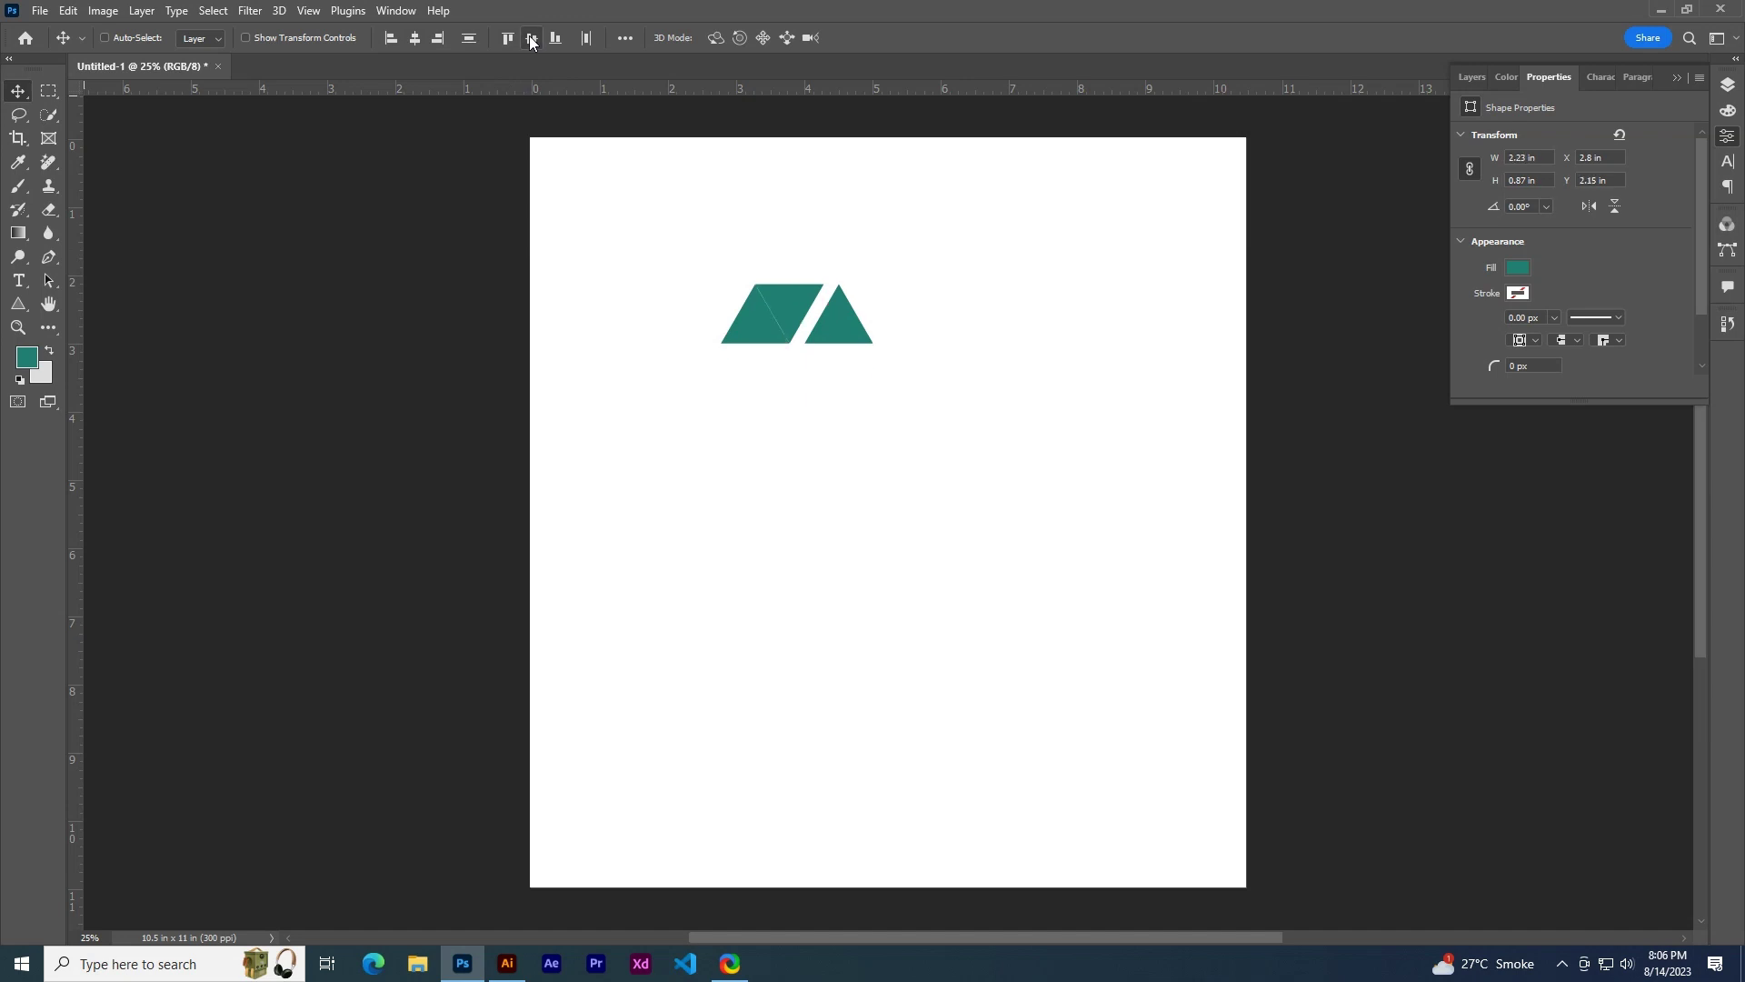
left_click(586, 39)
right_click(802, 307)
left_click(830, 319)
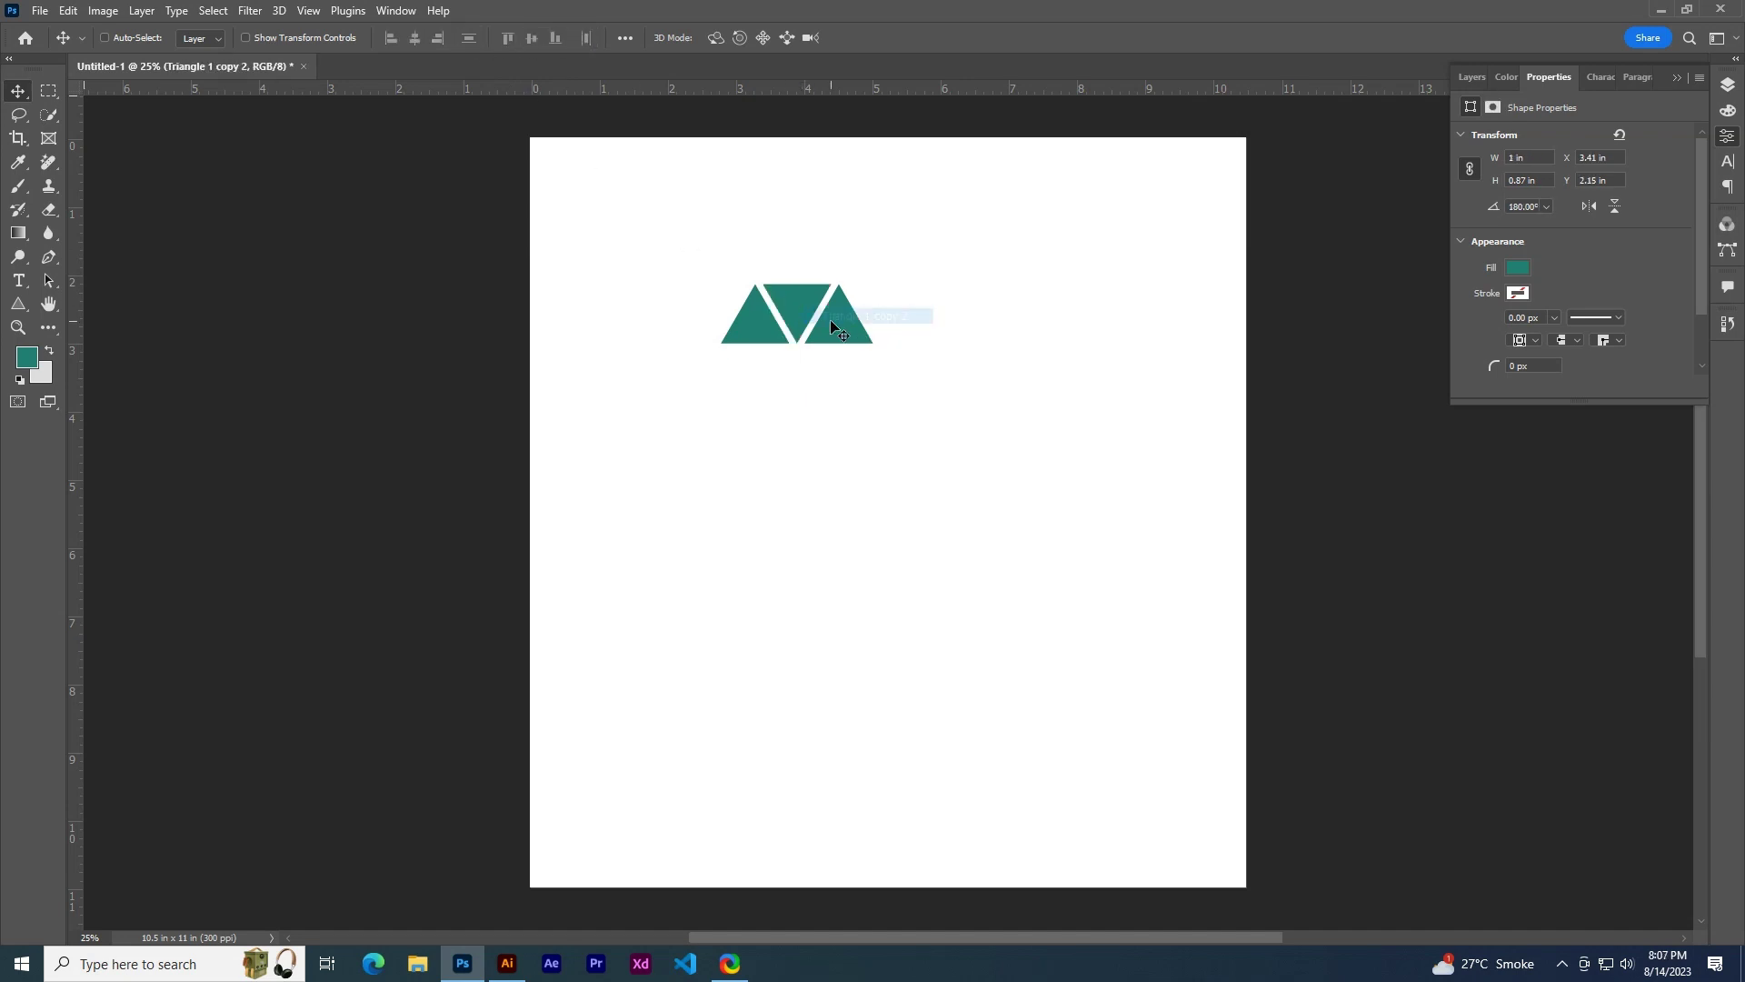
key("shift+Up")
key("shift+Up")
key("shift+Up")
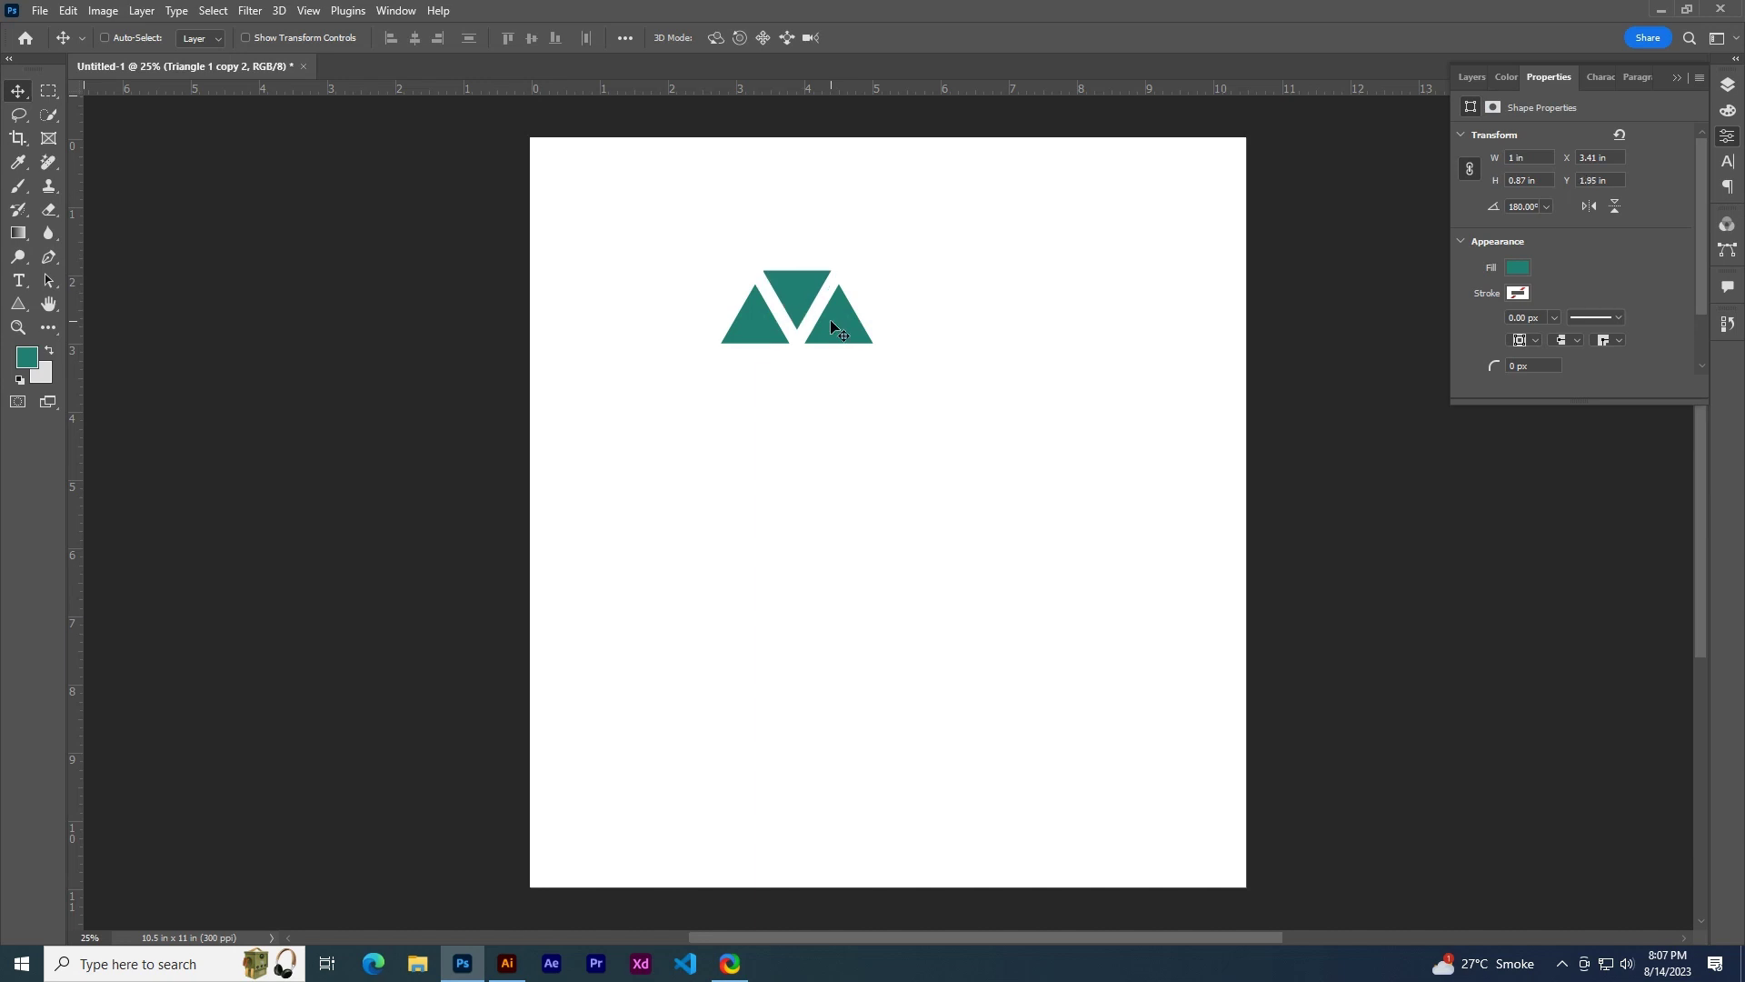
key("shift+Up")
key("shift+Up")
key("shift+Up")
key("shift+Up")
key("Up")
- Hide the white Background layer and centre the three-triangle mark on the canvas
left_click(1726, 87)
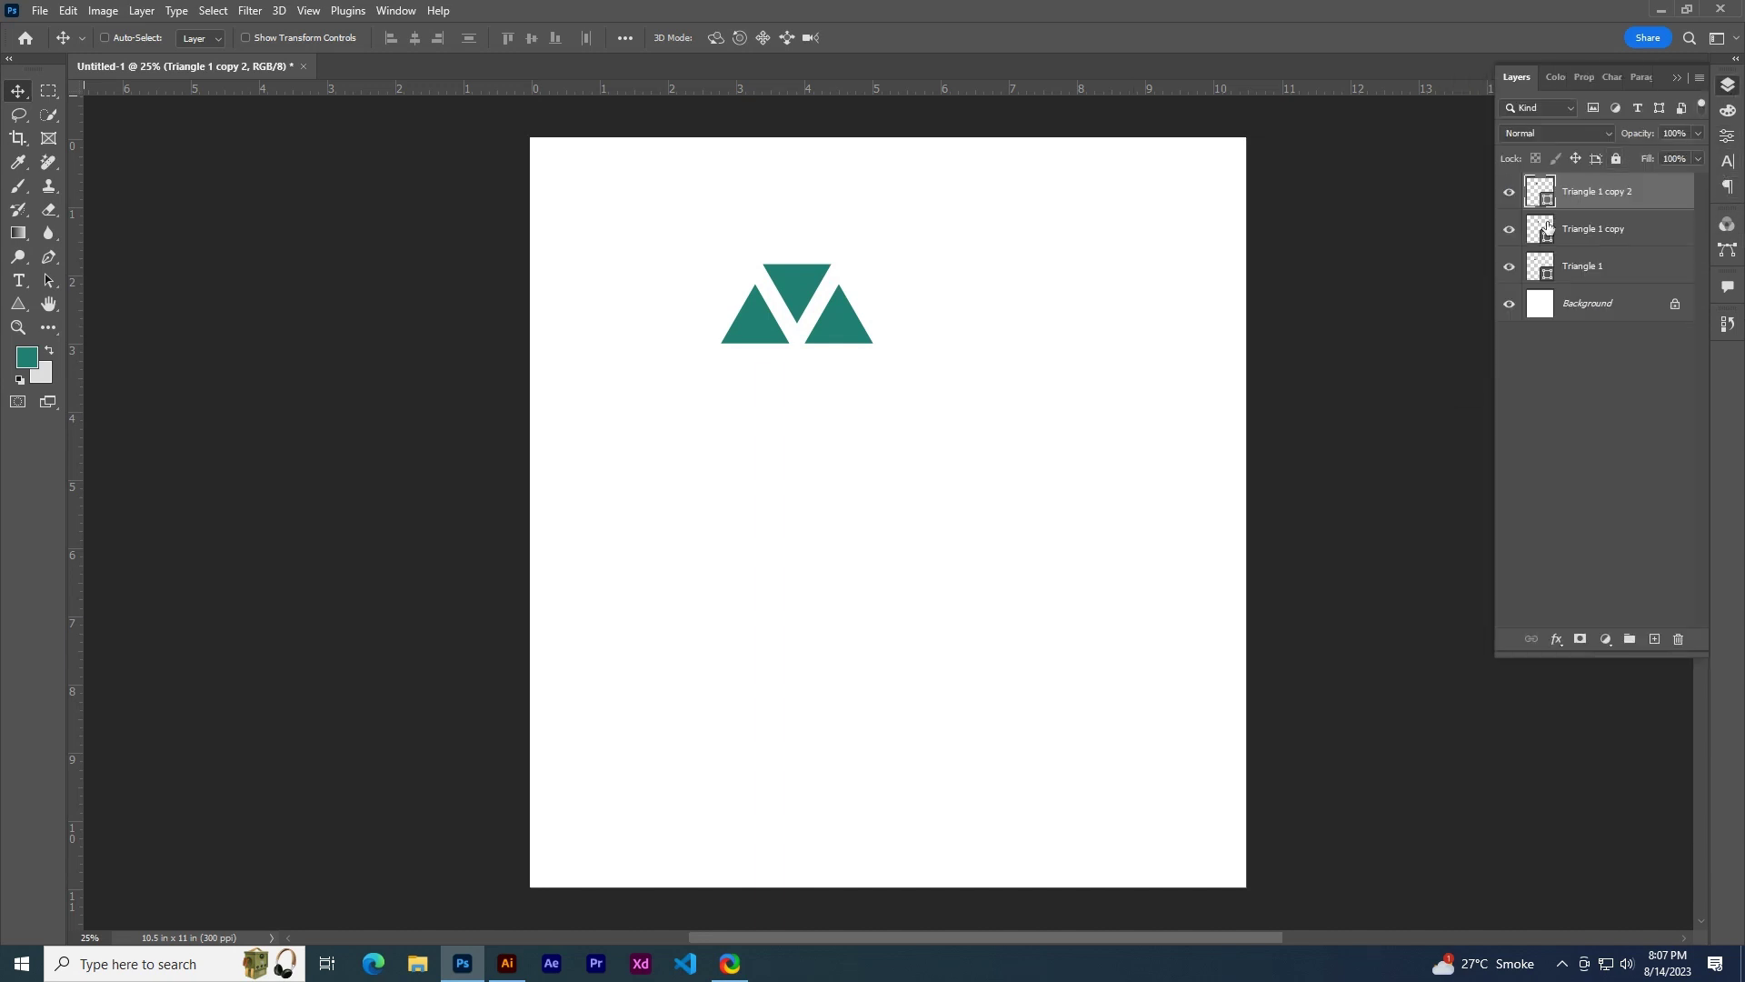
left_click(1510, 304)
left_click(1593, 269, "shift")
left_click_drag(838, 336, 913, 526)
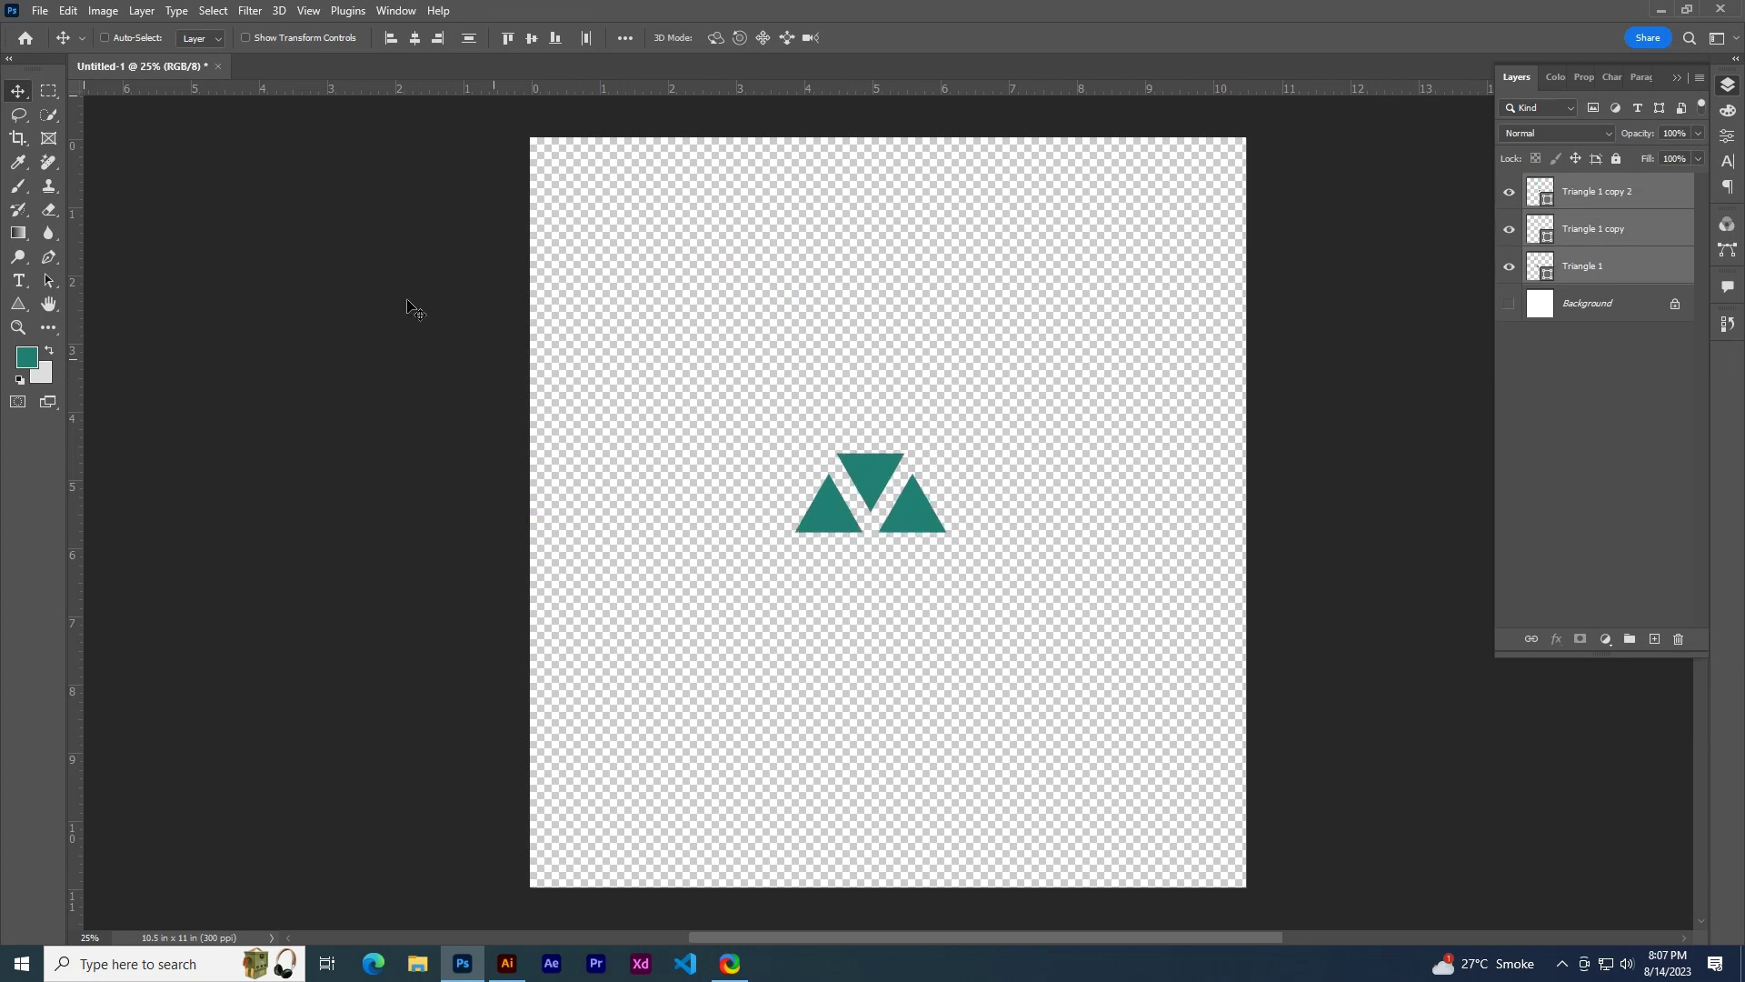
- Save the mark for web as a transparent PNG-8 on the Desktop
left_click(40, 10)
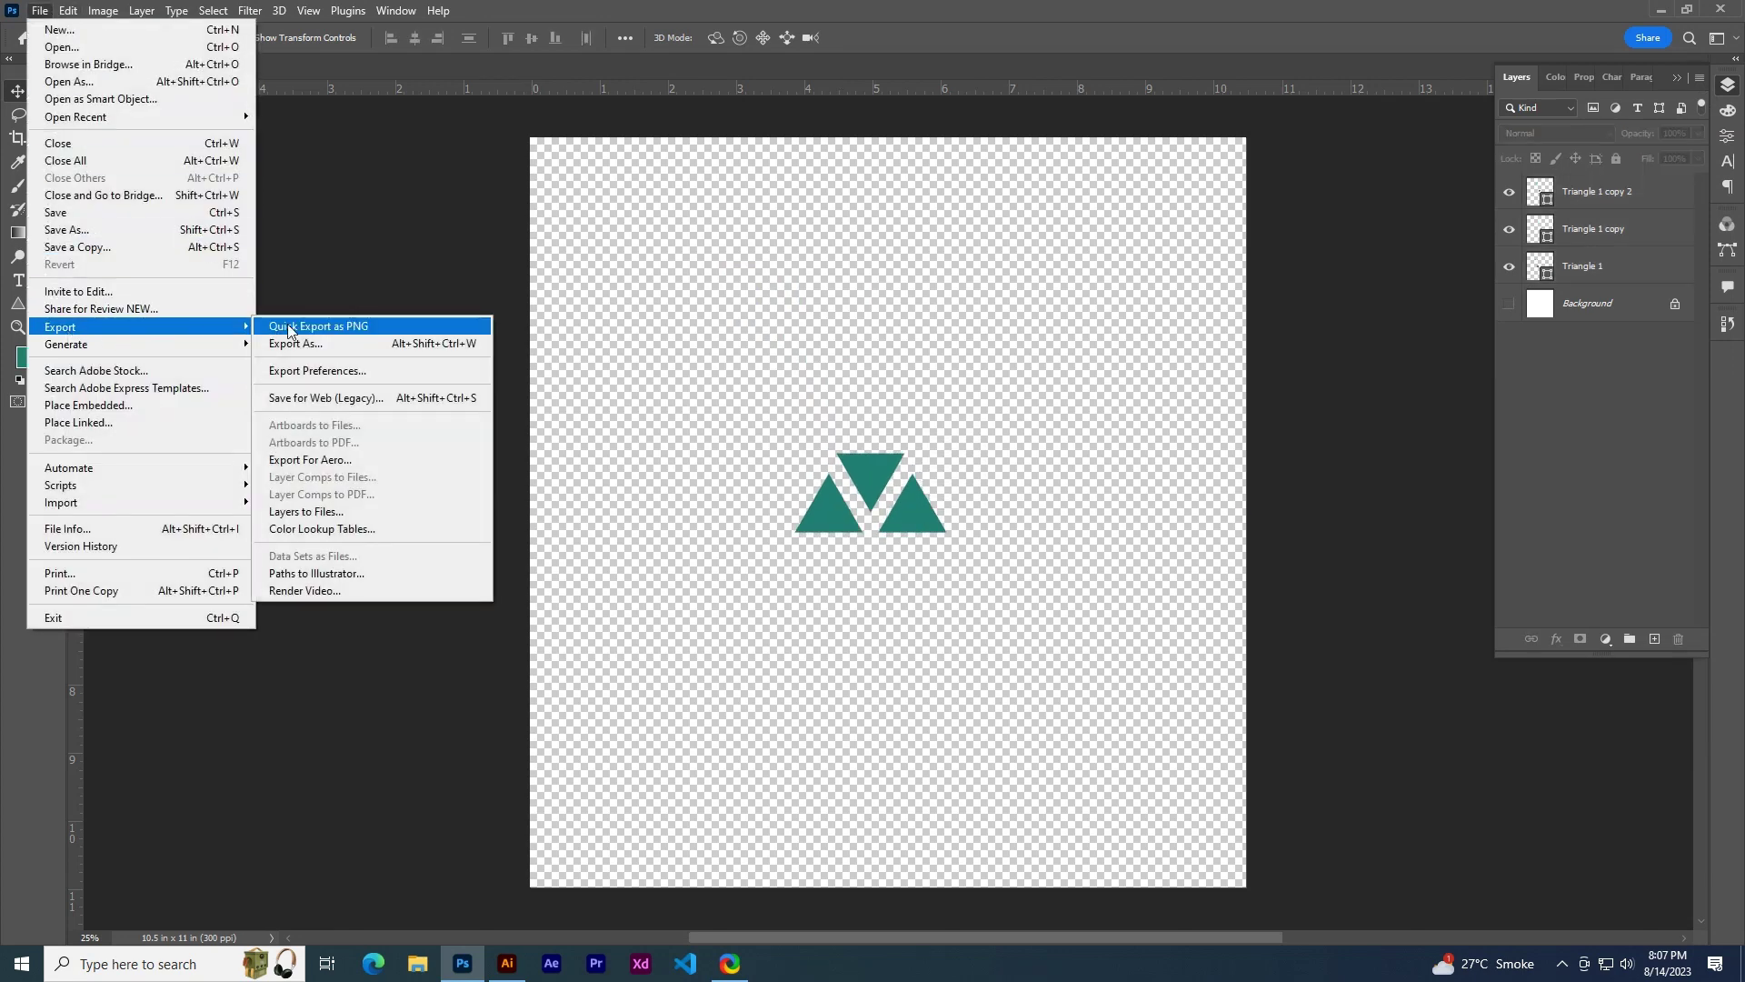
left_click(308, 395)
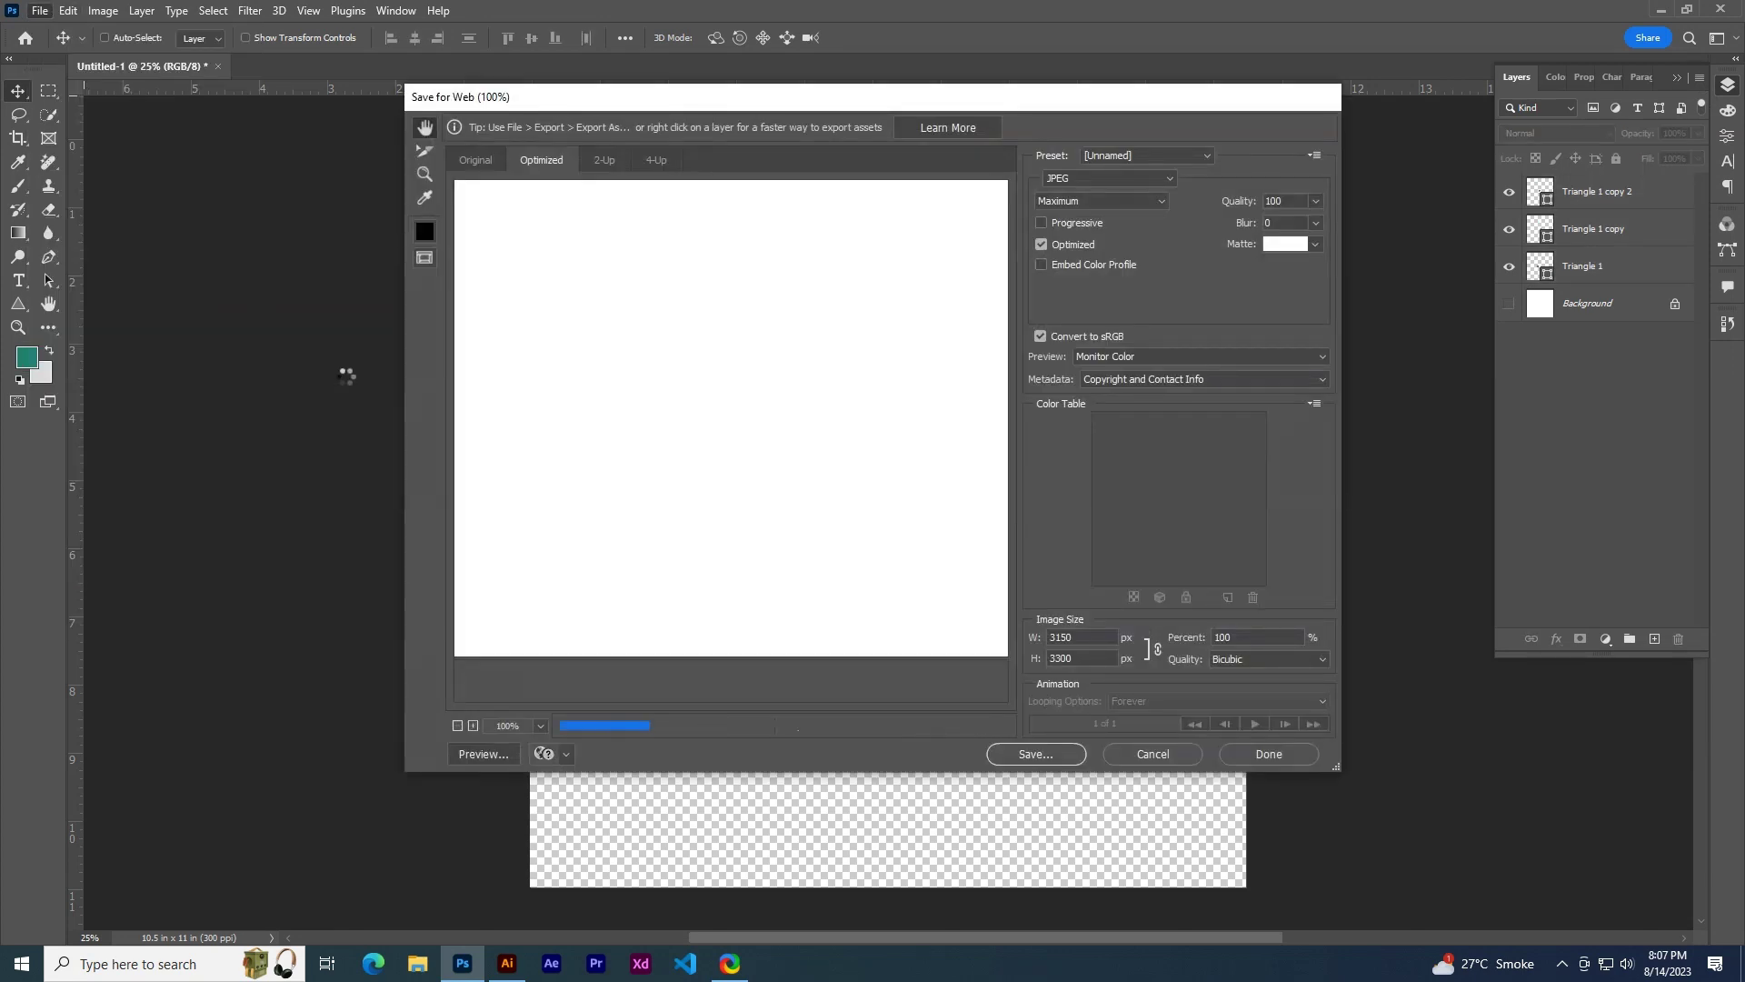
left_click(1093, 180)
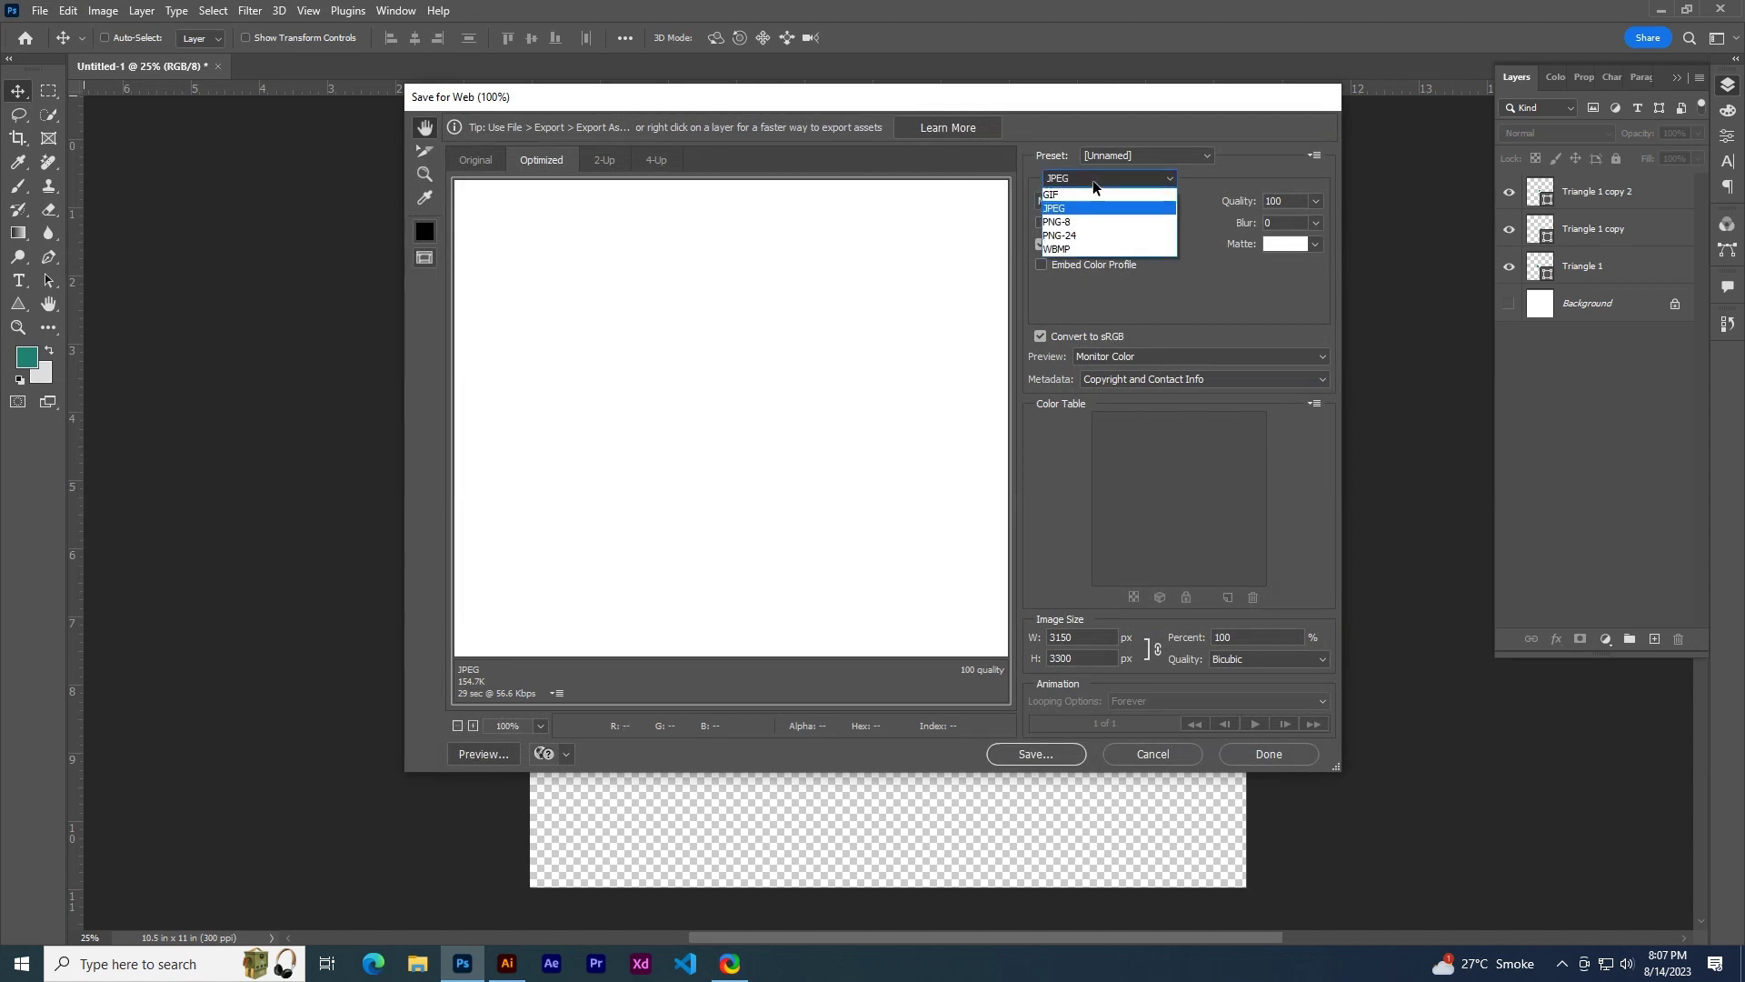
left_click(1094, 227)
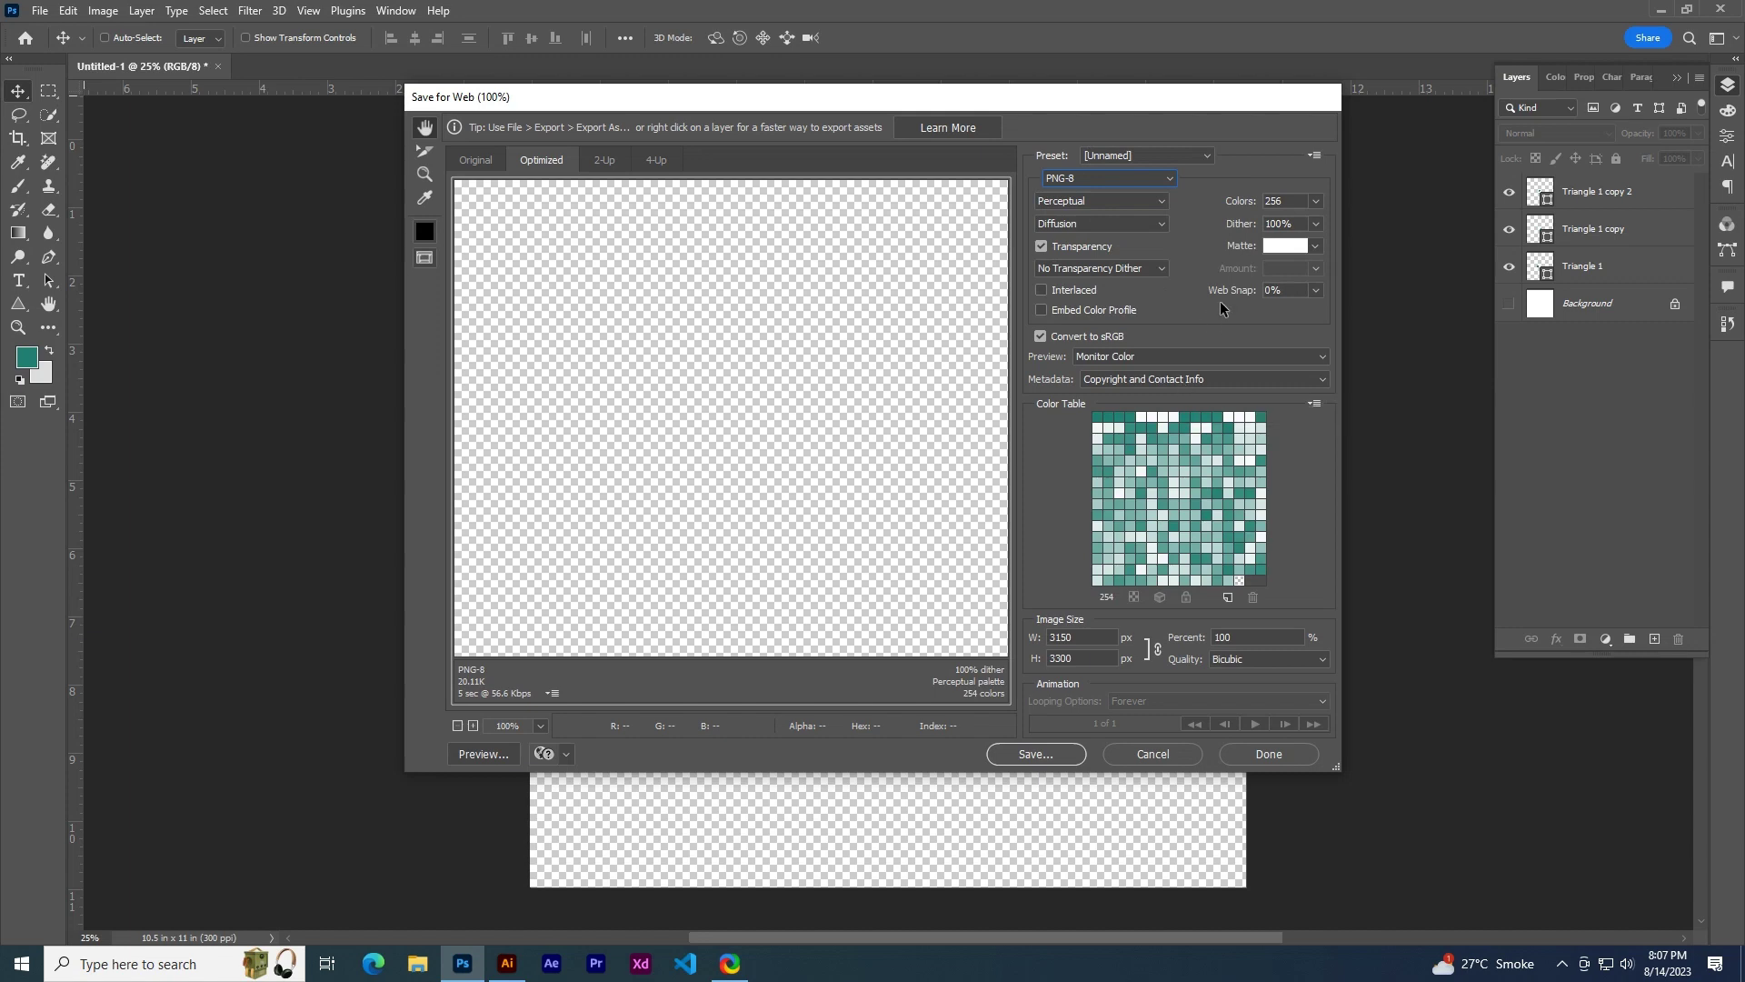
left_click(1036, 753)
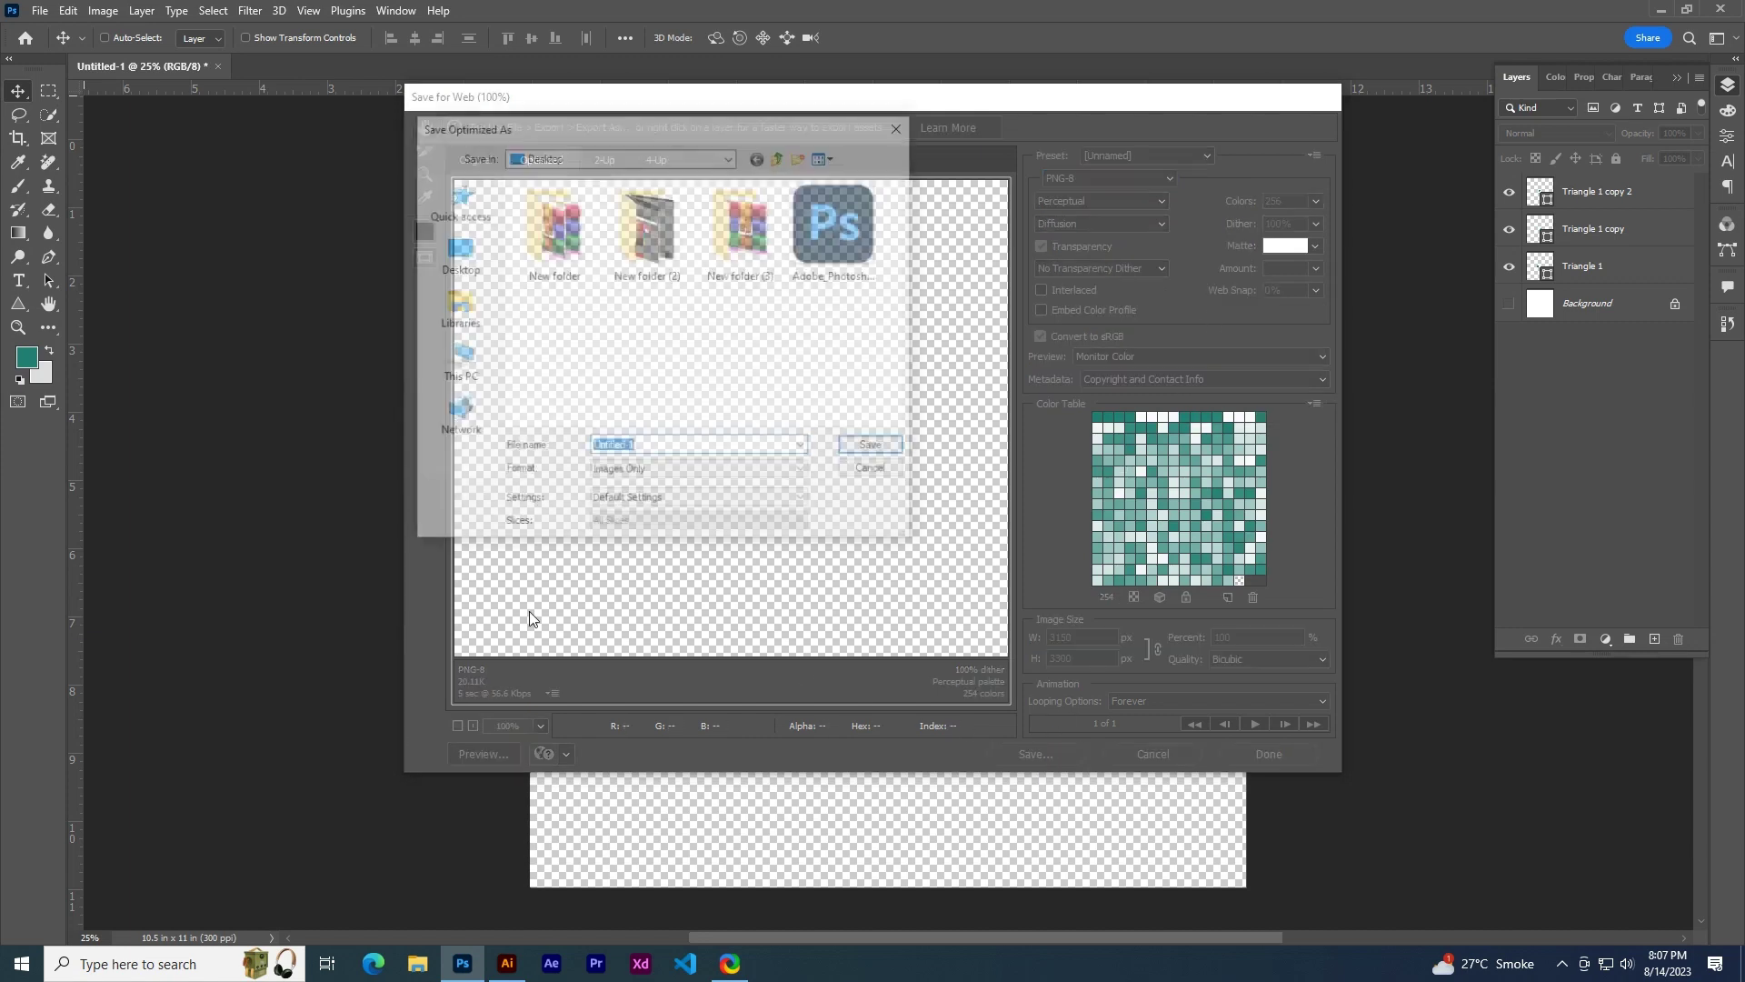
left_click(877, 449)
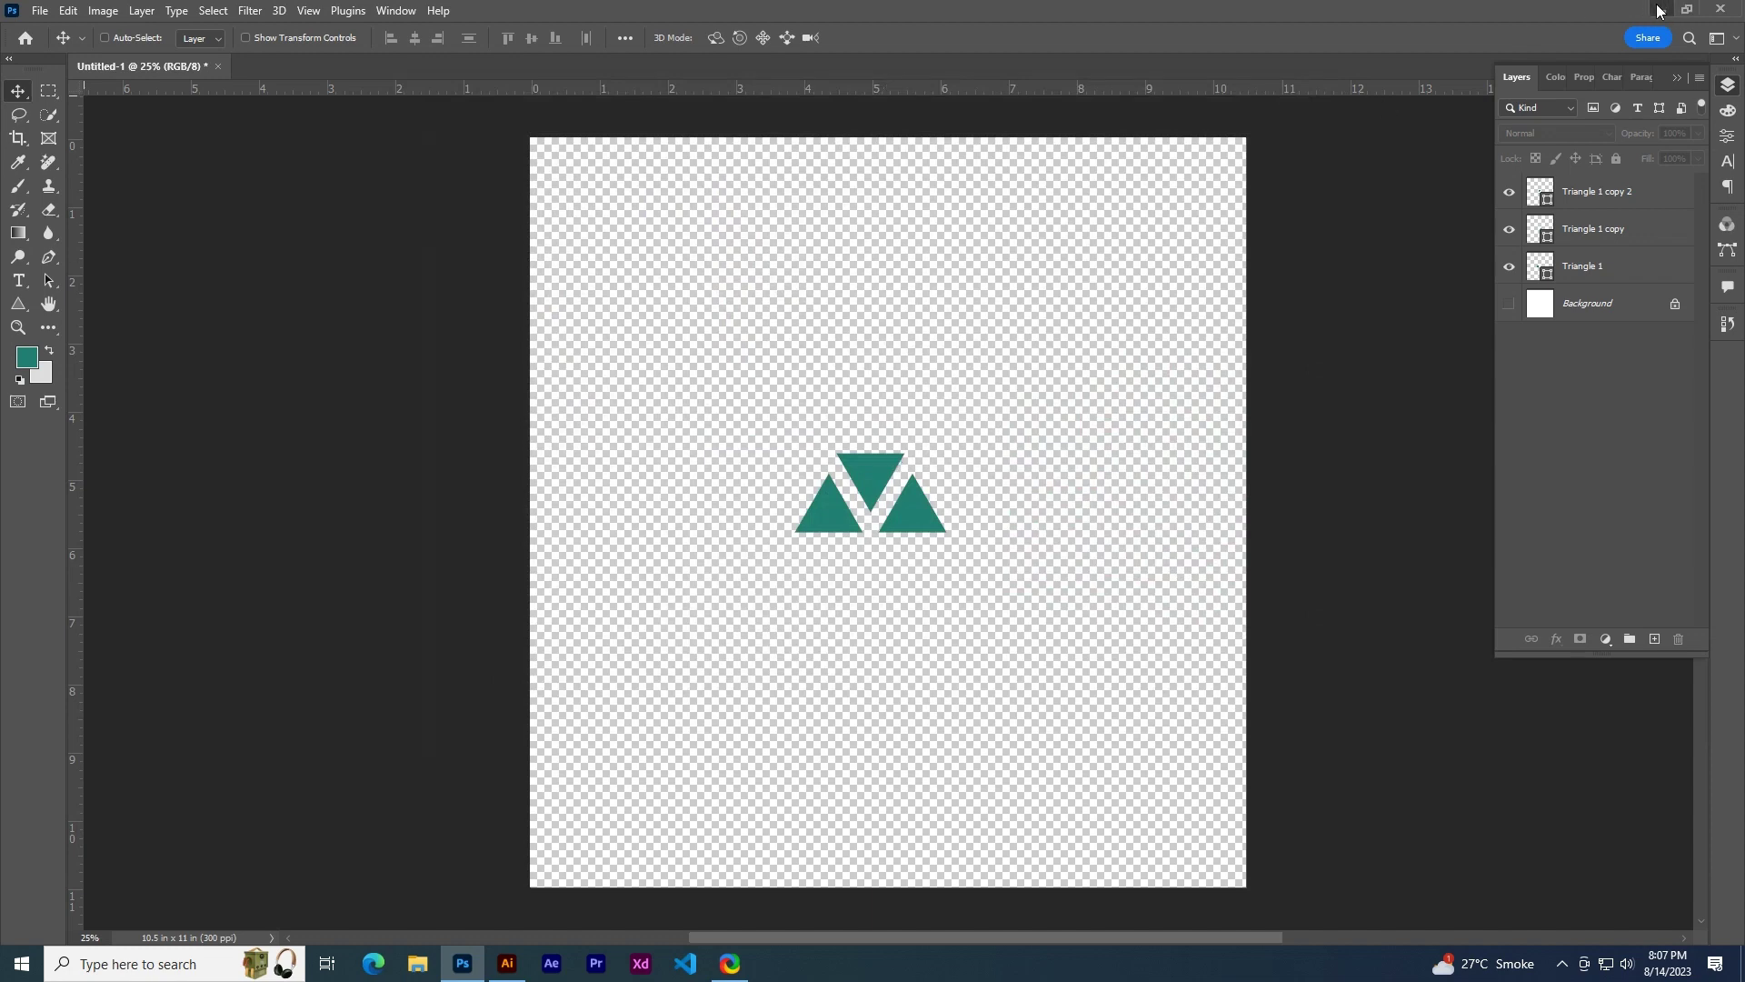
left_click(1657, 11)
- Place the triangle logo PNG on the front panel and scale it down
left_click(277, 363)
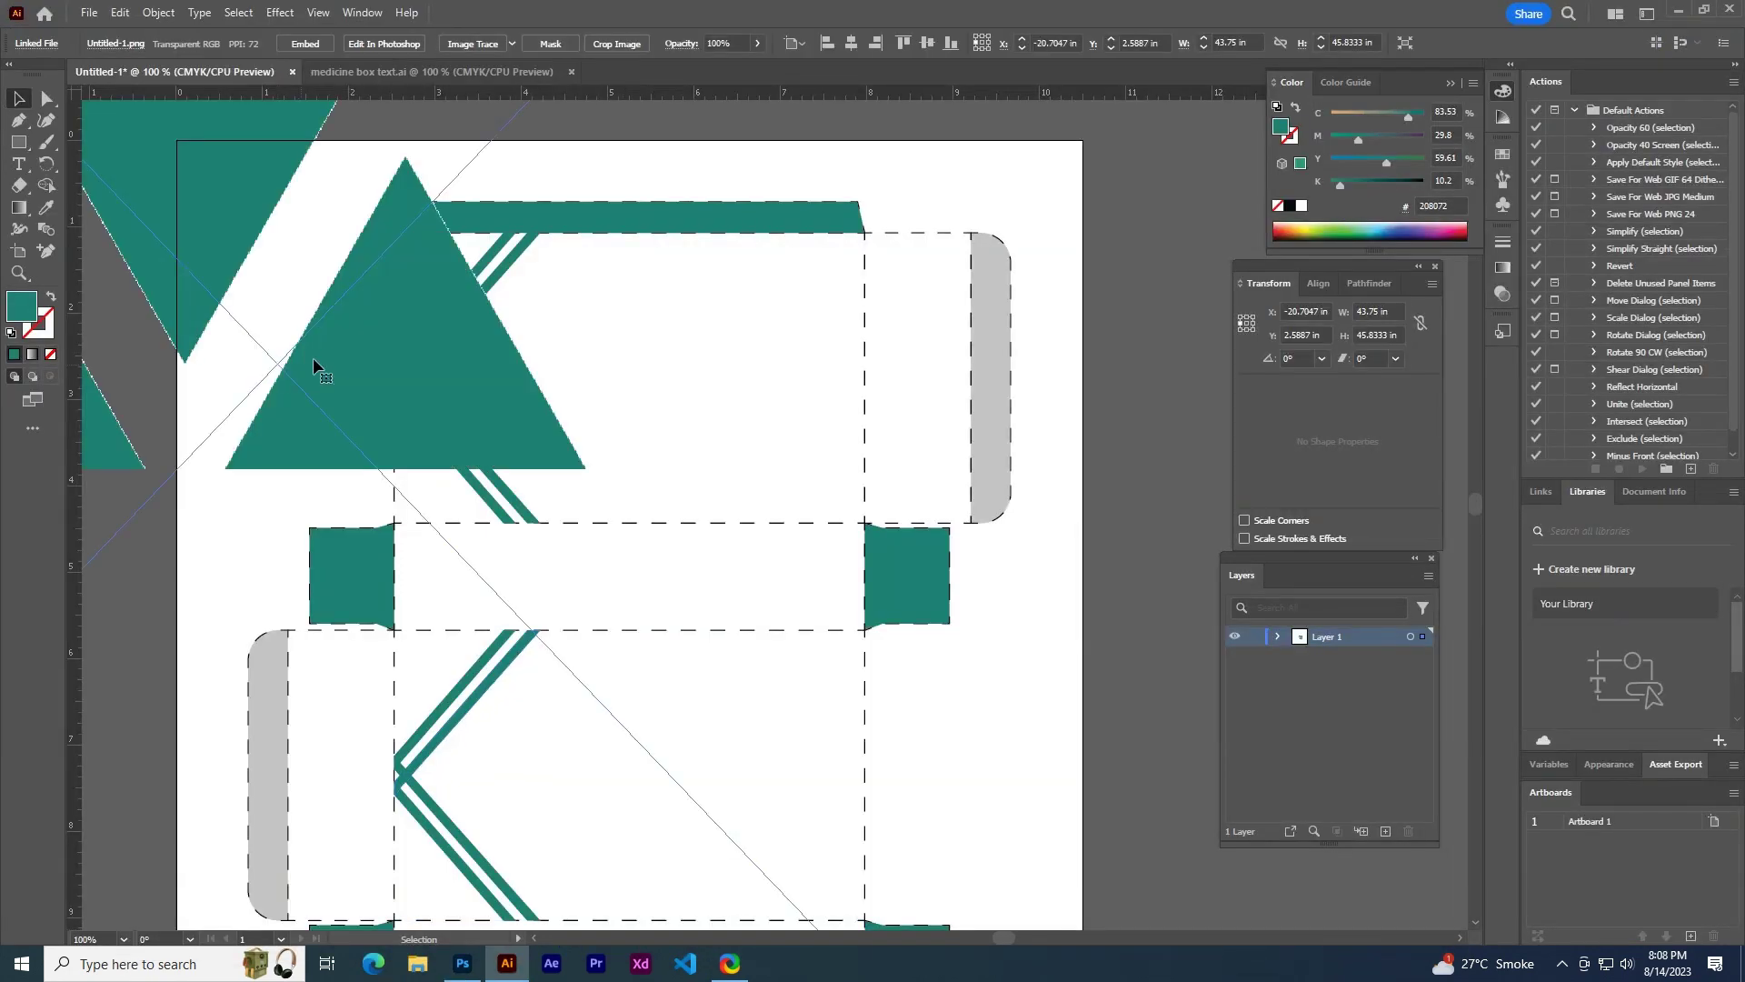
scroll(322, 352, "down", 3)
scroll(537, 526, "down", 2)
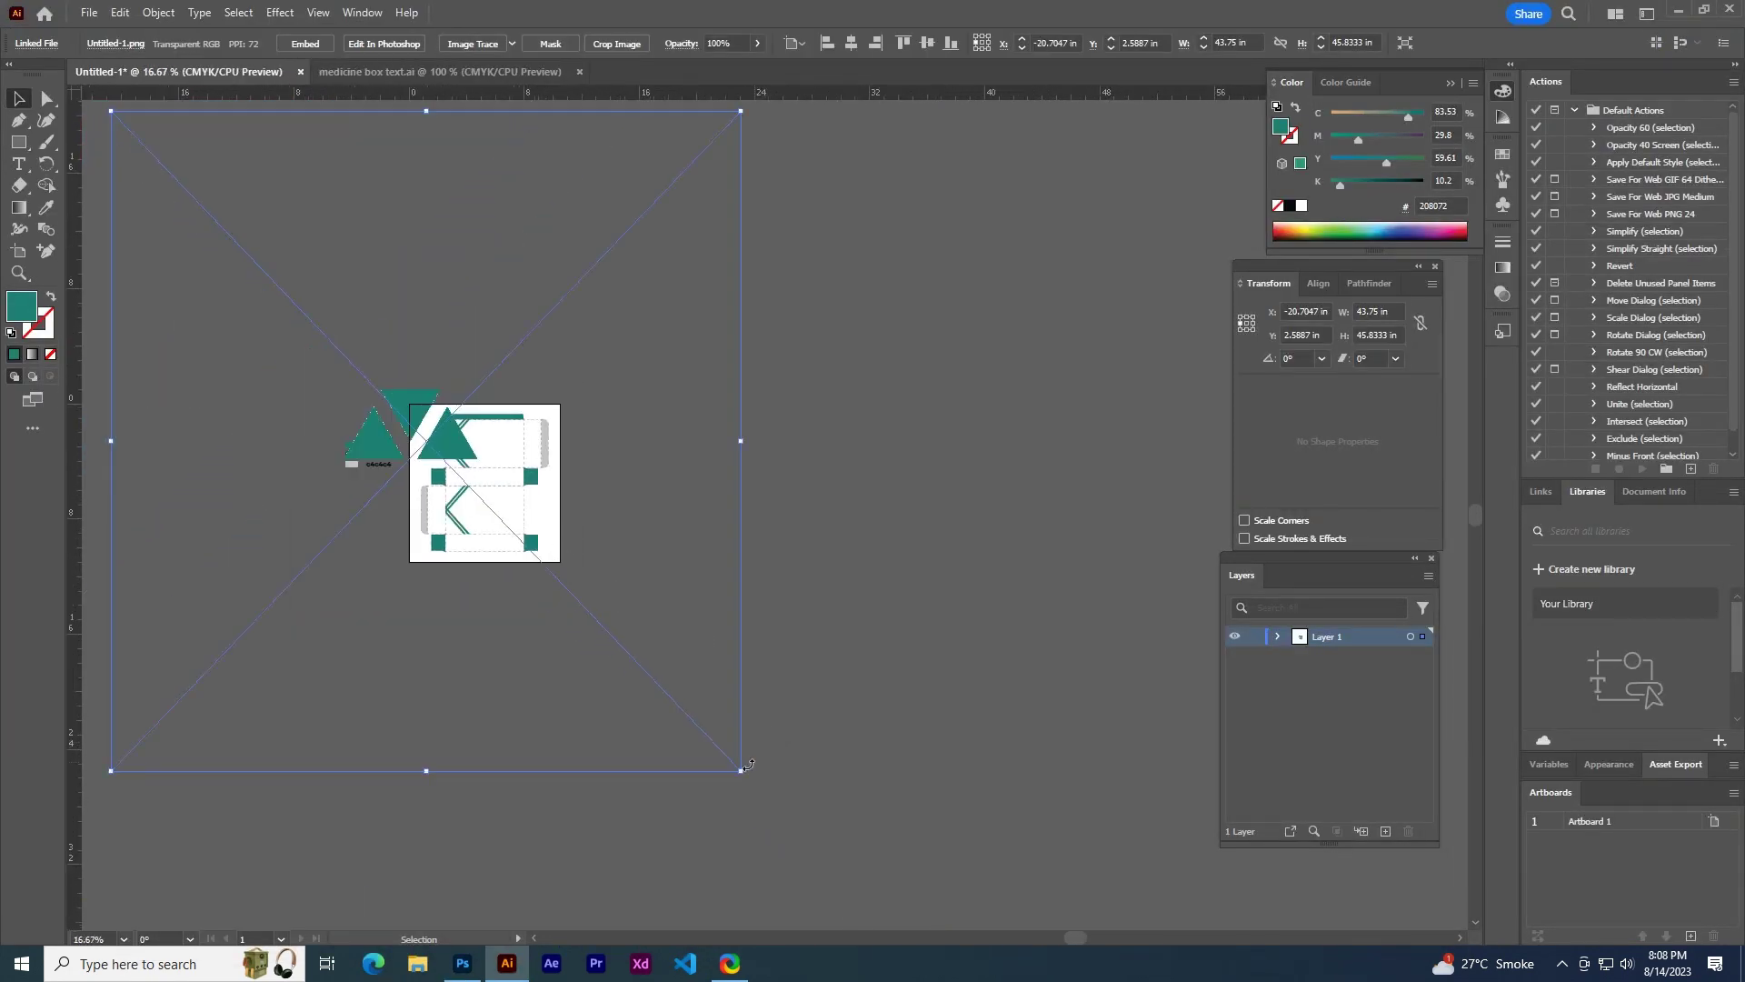
mouse_move(740, 772)
left_mouse_down()
mouse_move(158, 162)
mouse_move(473, 500)
mouse_move(607, 576)
left_mouse_up()
scroll(473, 500, "up", 5)
scroll(488, 510, "up", 3)
scroll(607, 576, "up", 2)
scroll(607, 576, "down", 1)
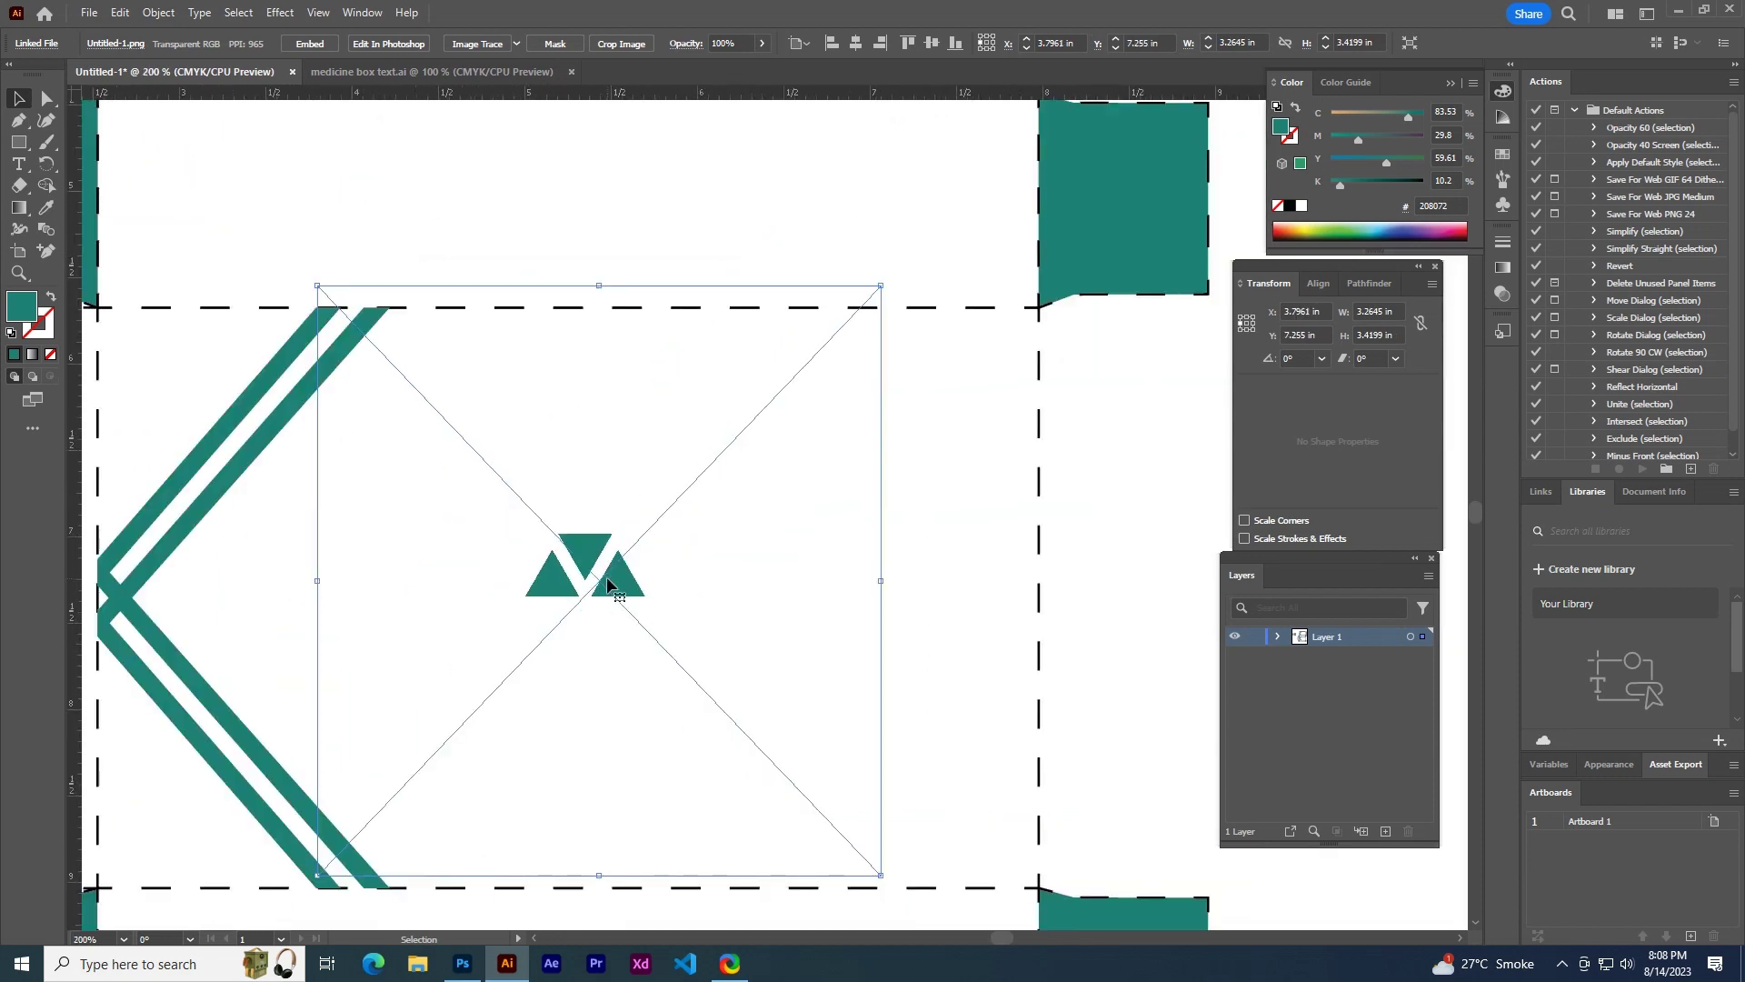
key("Return")
left_click(625, 618)
left_click_drag(880, 874, 926, 923)
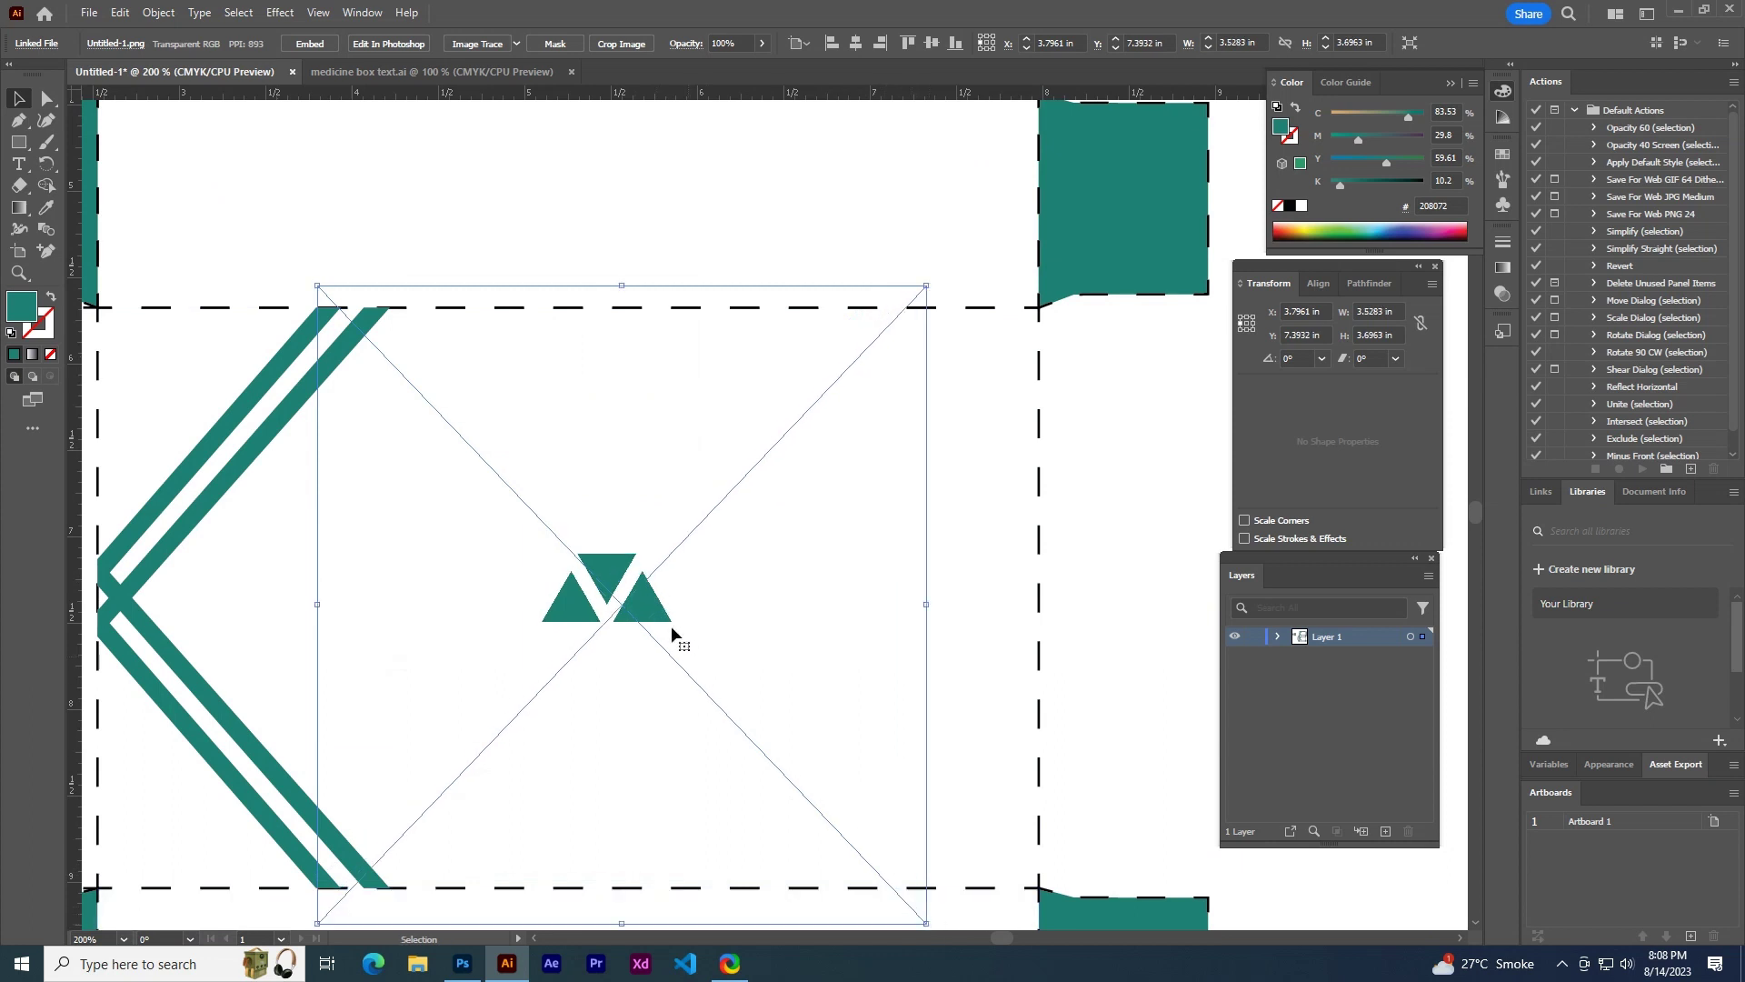
- Crop the image tightly around the three triangles and resize it to about 0.95 × 0.63 in
left_click(616, 45)
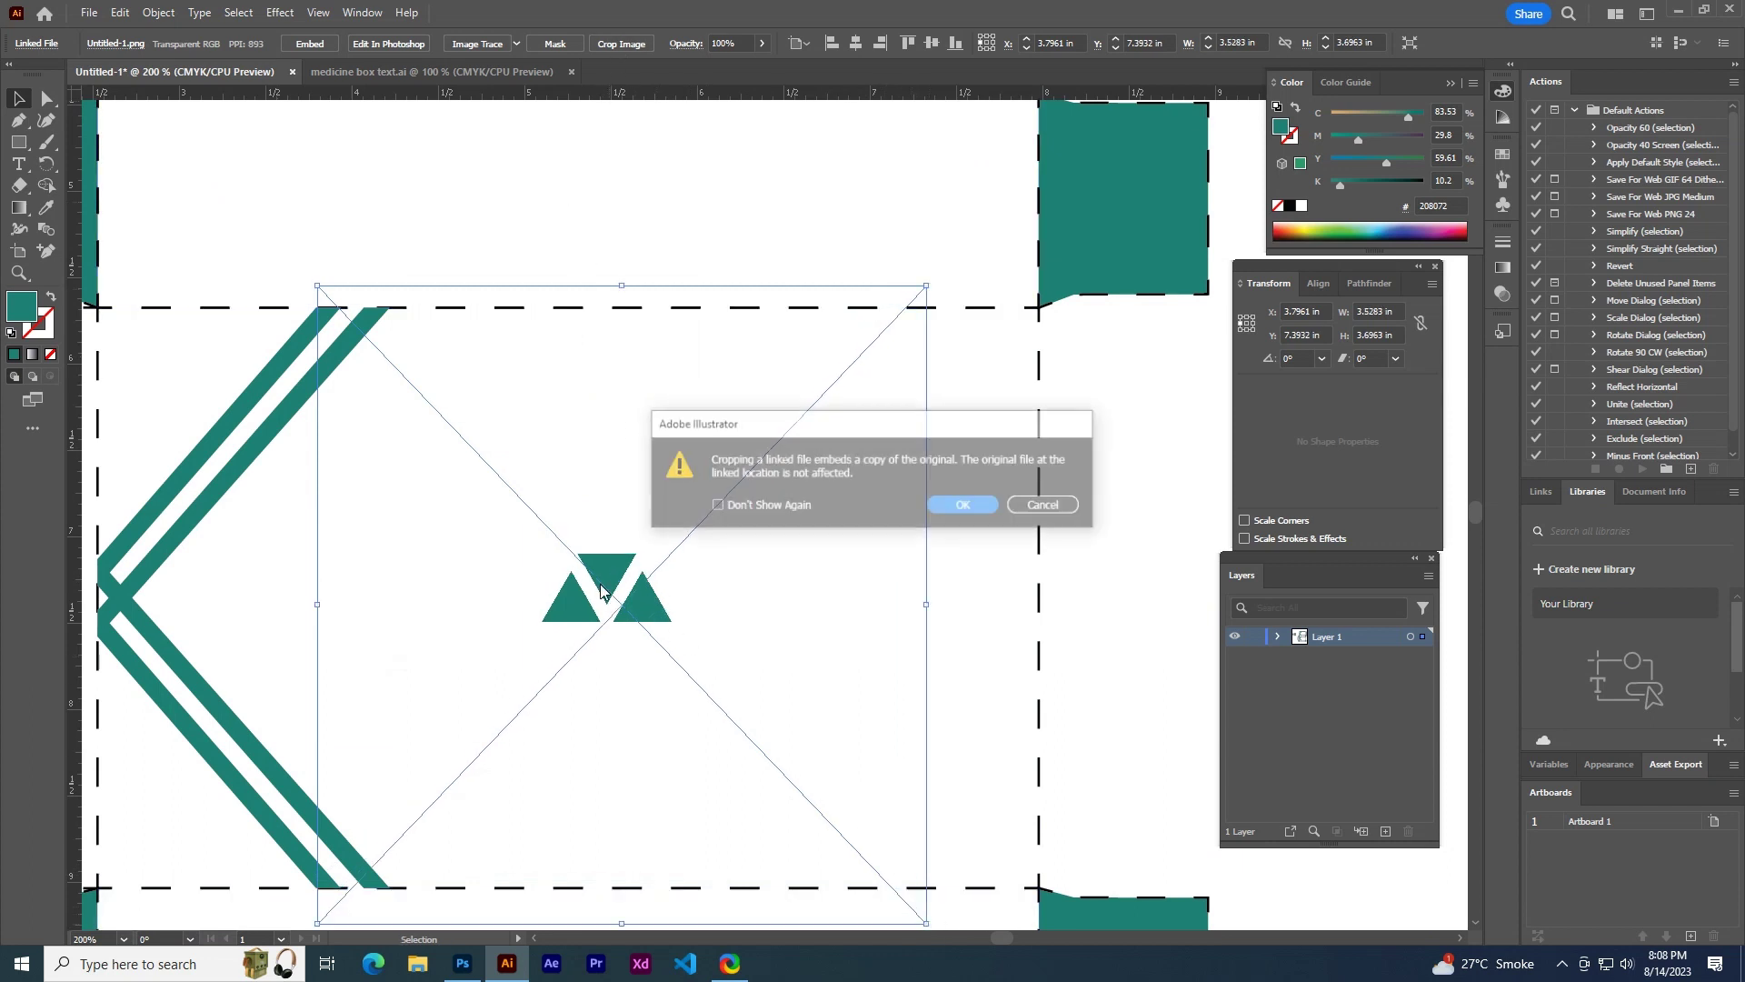
left_click(947, 513)
left_click_drag(566, 287, 565, 539)
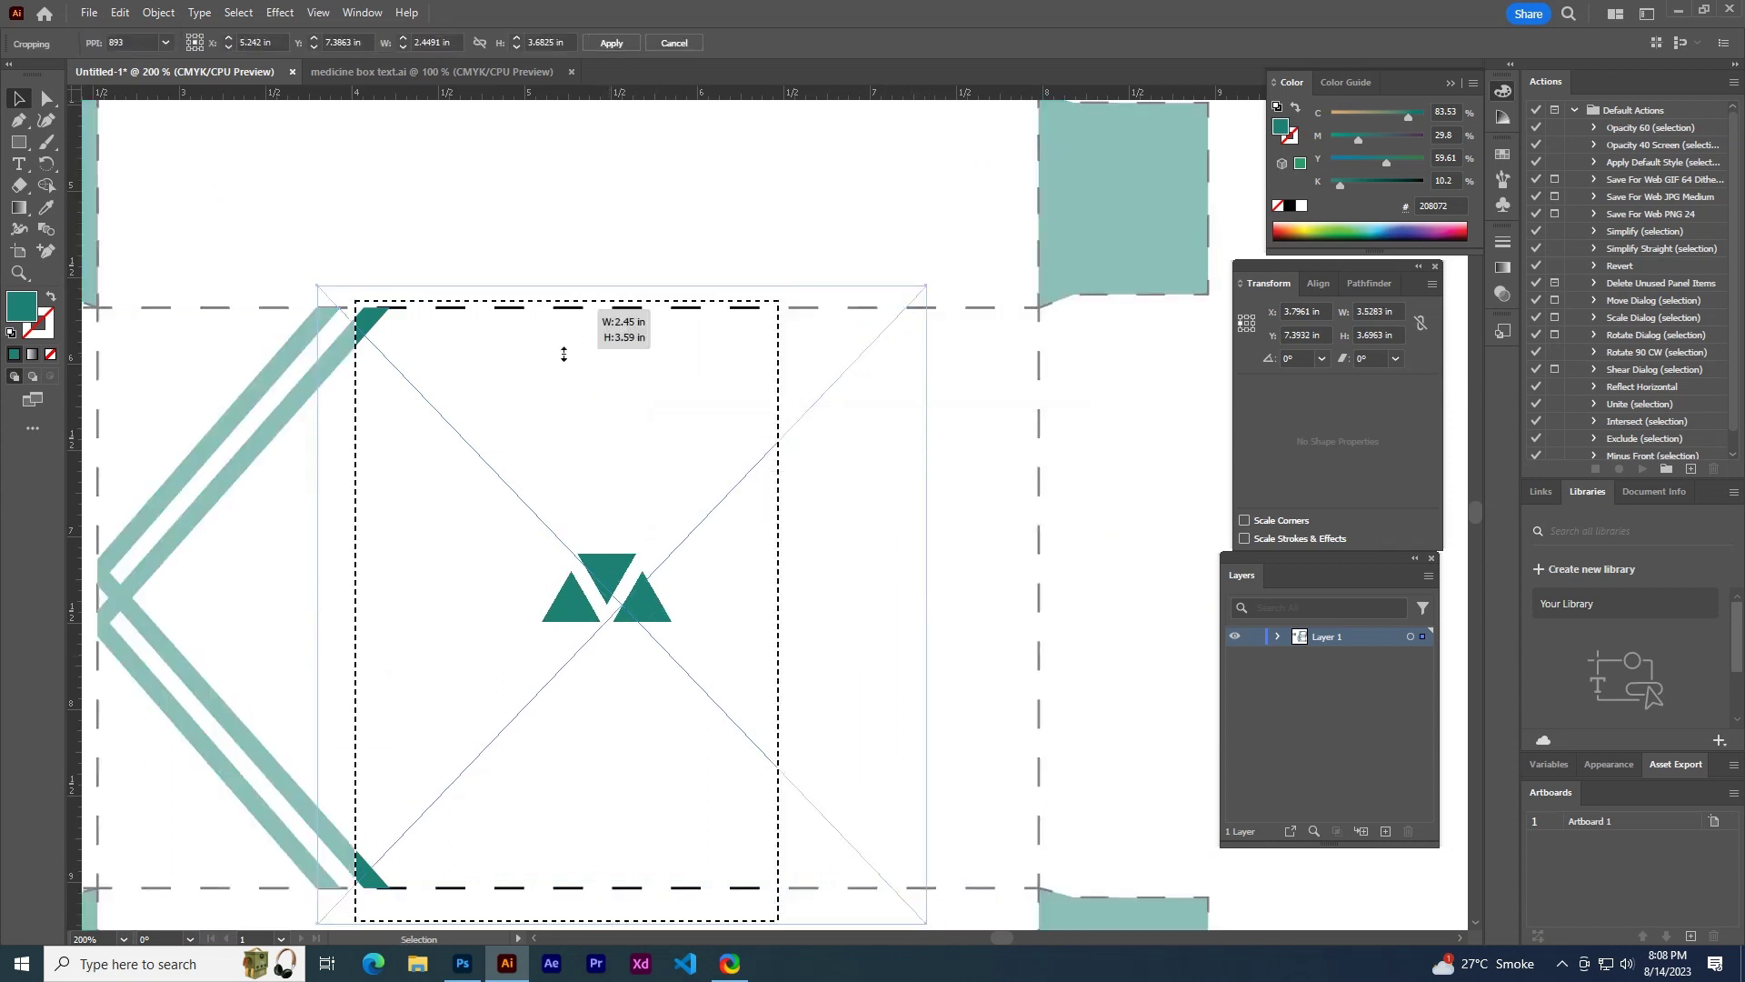
left_click_drag(778, 733, 681, 734)
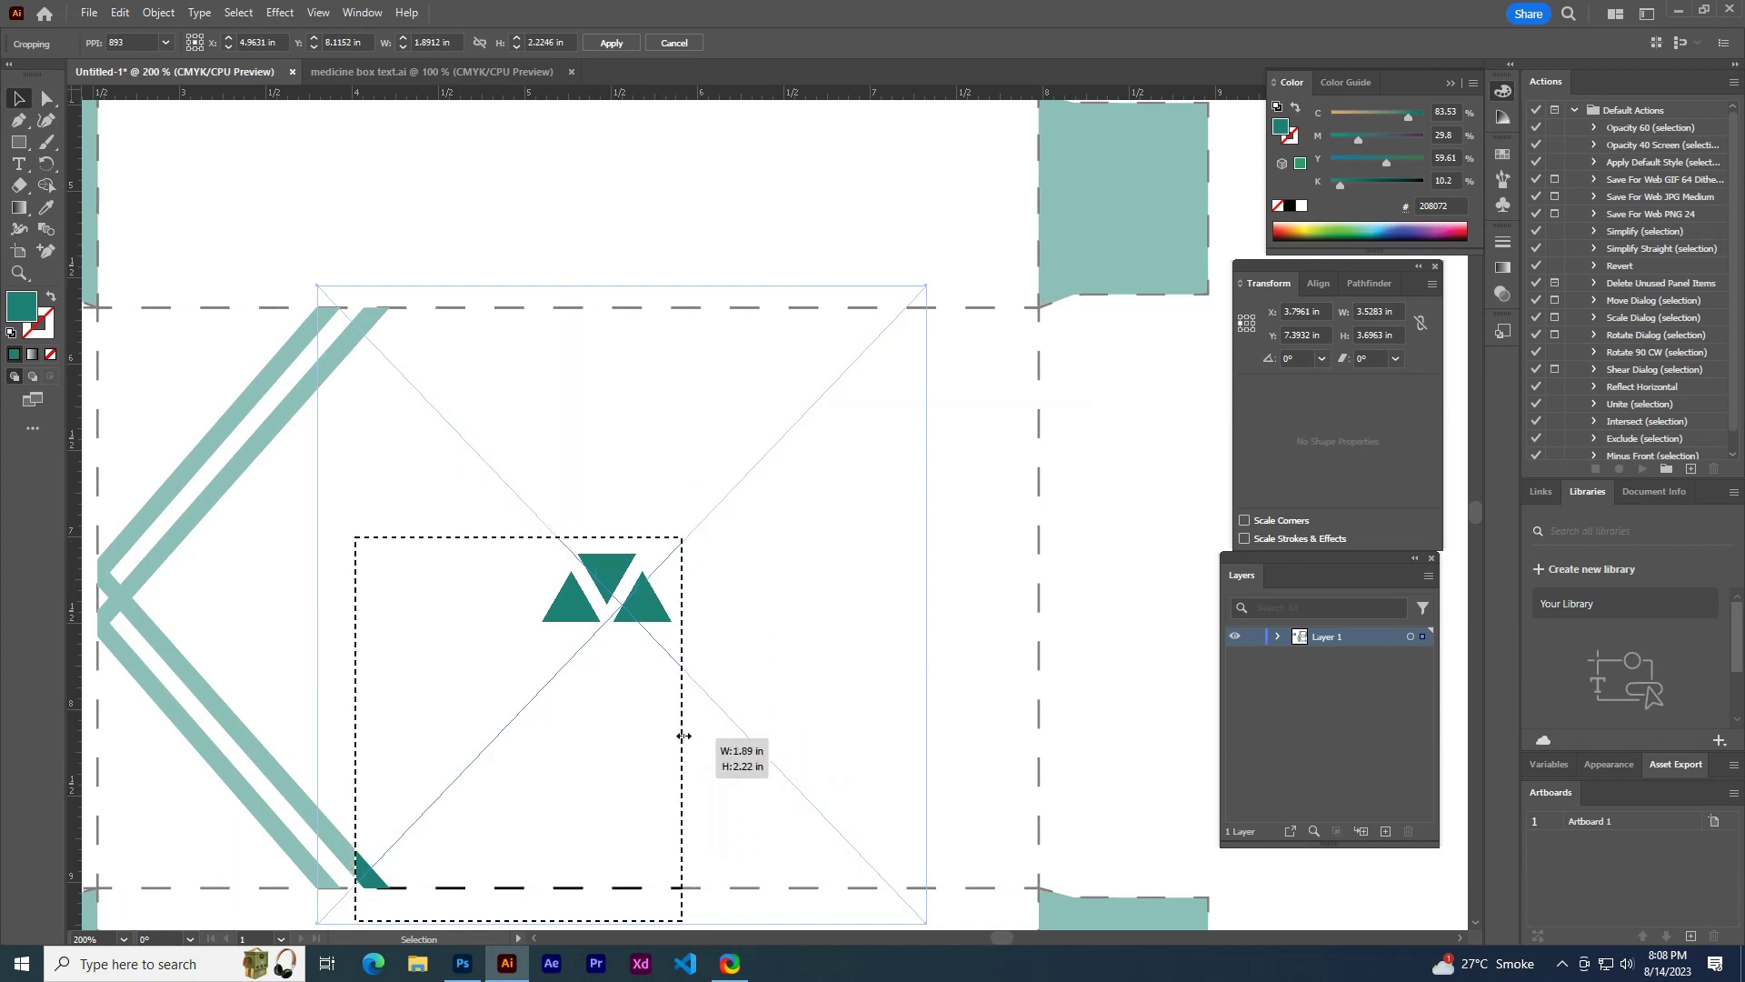
left_click_drag(357, 727, 533, 728)
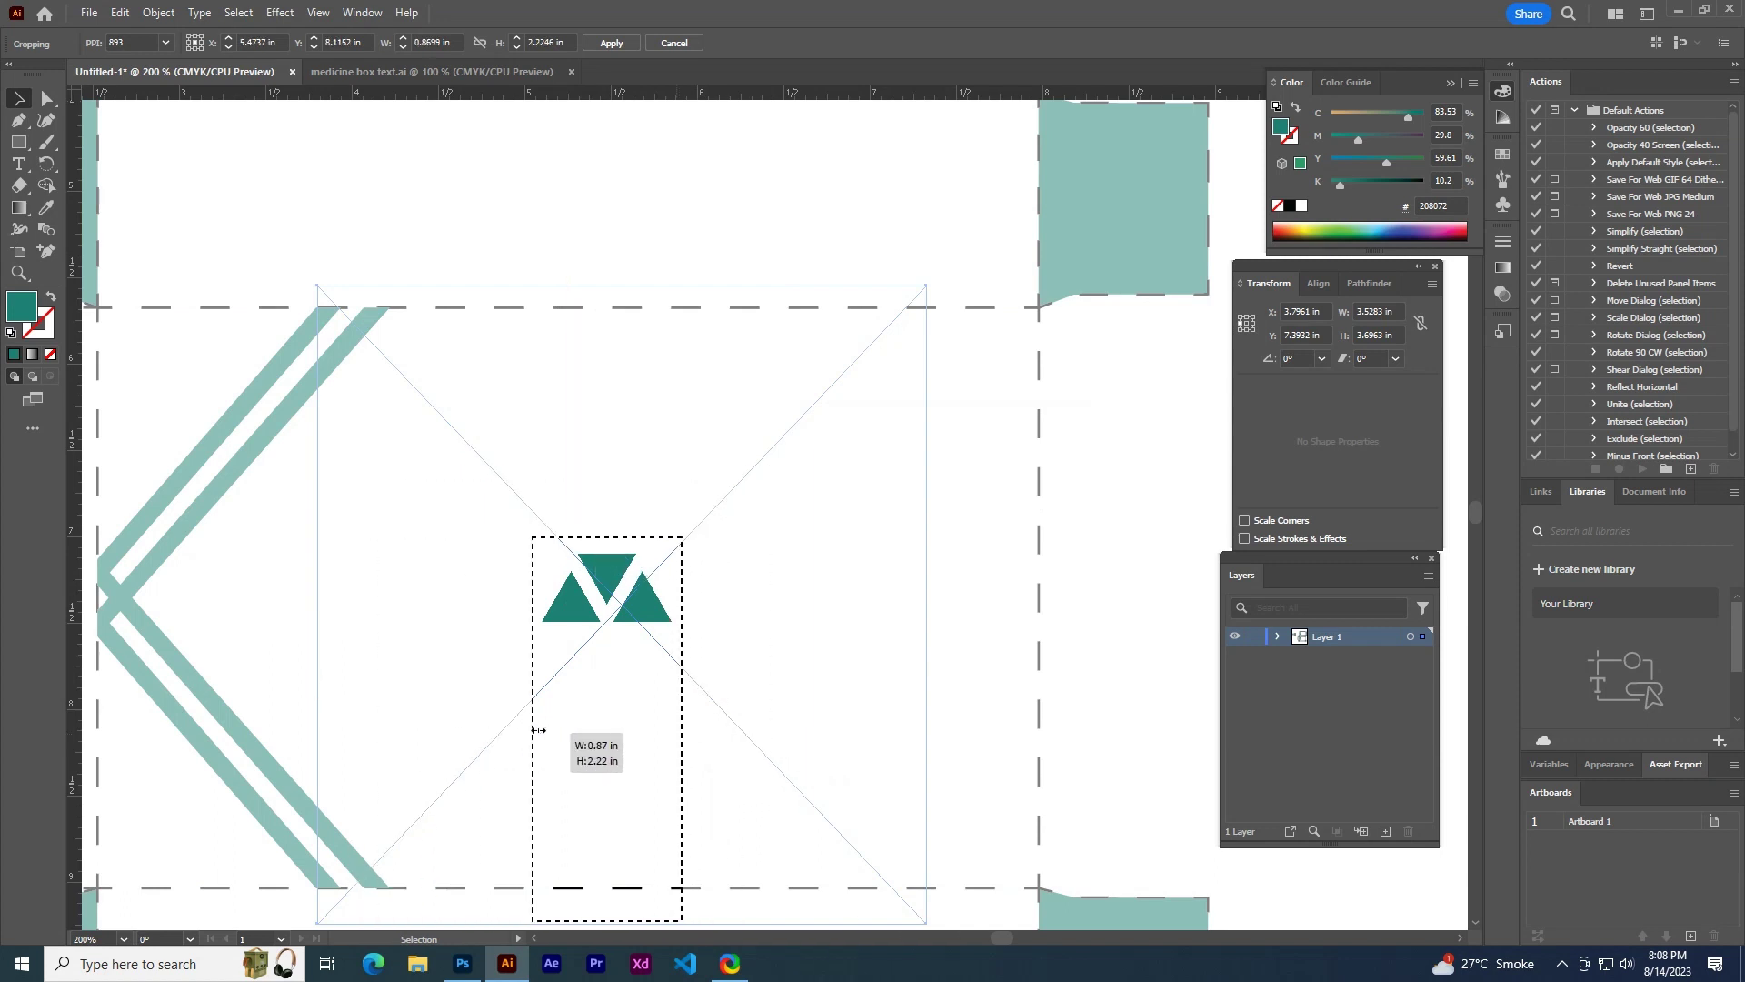
left_click_drag(607, 921, 607, 635)
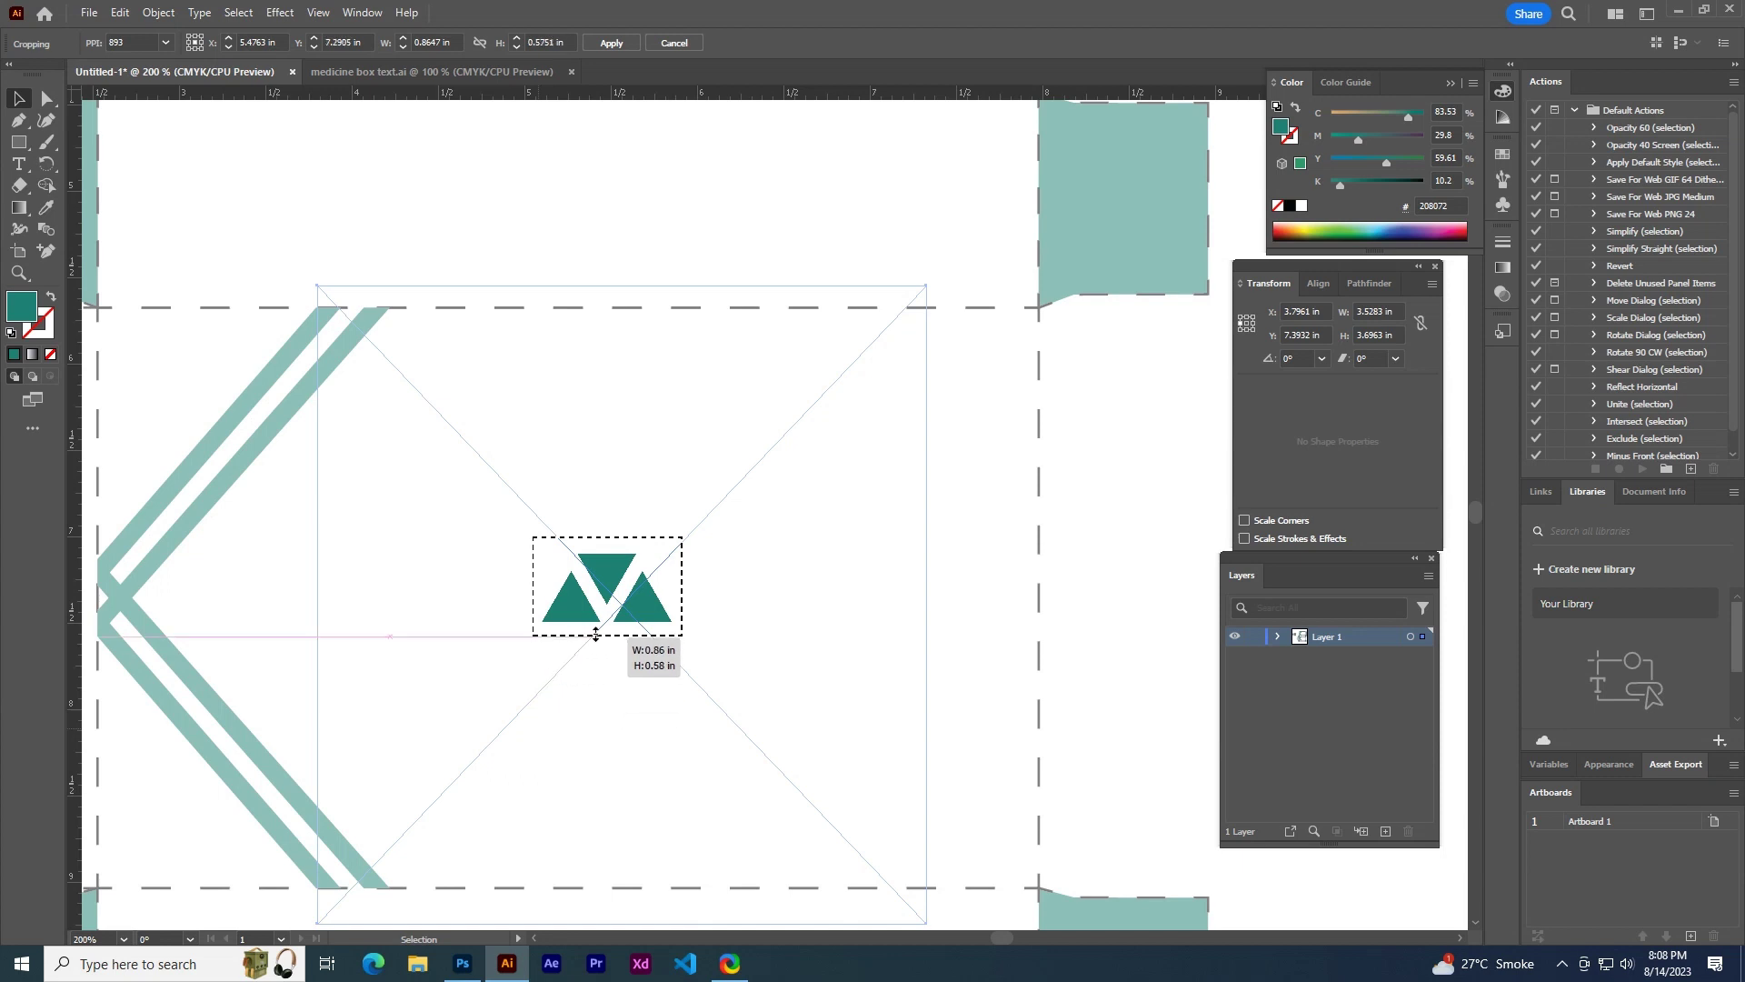
key("Return")
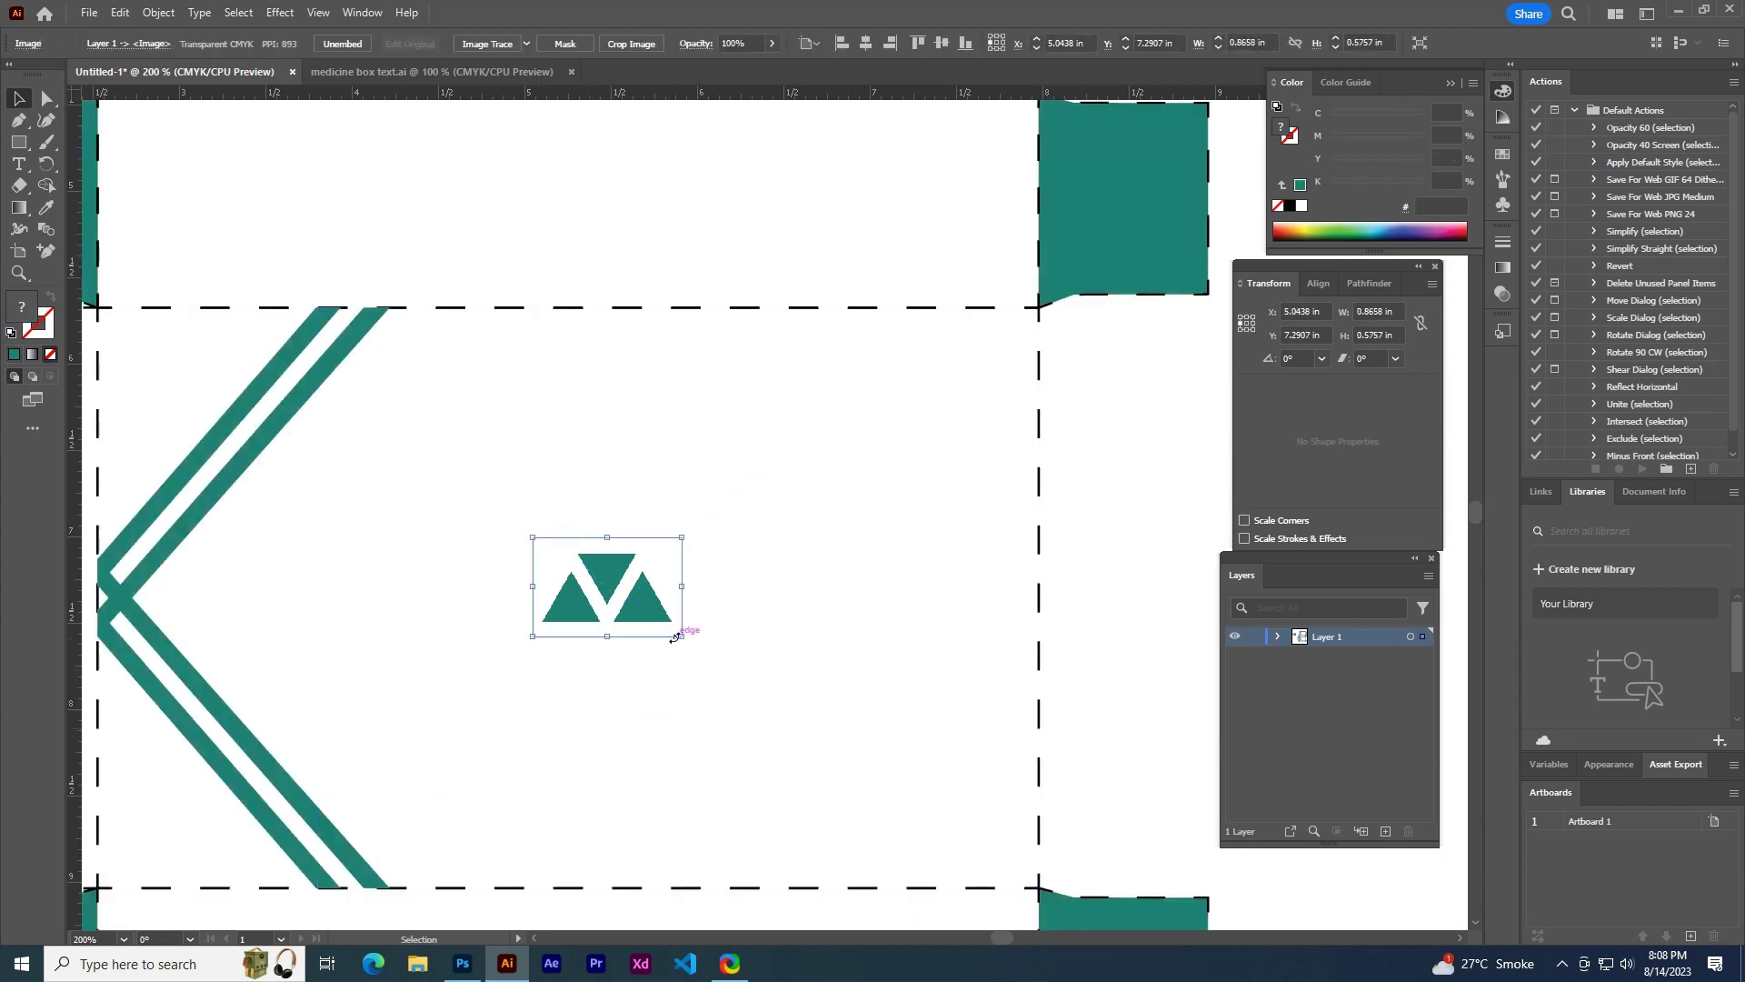
mouse_move(681, 633)
left_mouse_down()
mouse_move(666, 621)
mouse_move(698, 646)
left_mouse_up()
- Enlarge the triangle logo slightly and move it higher on the front panel
mouse_move(611, 591)
left_mouse_down()
mouse_move(656, 464)
mouse_move(644, 451)
left_mouse_up()
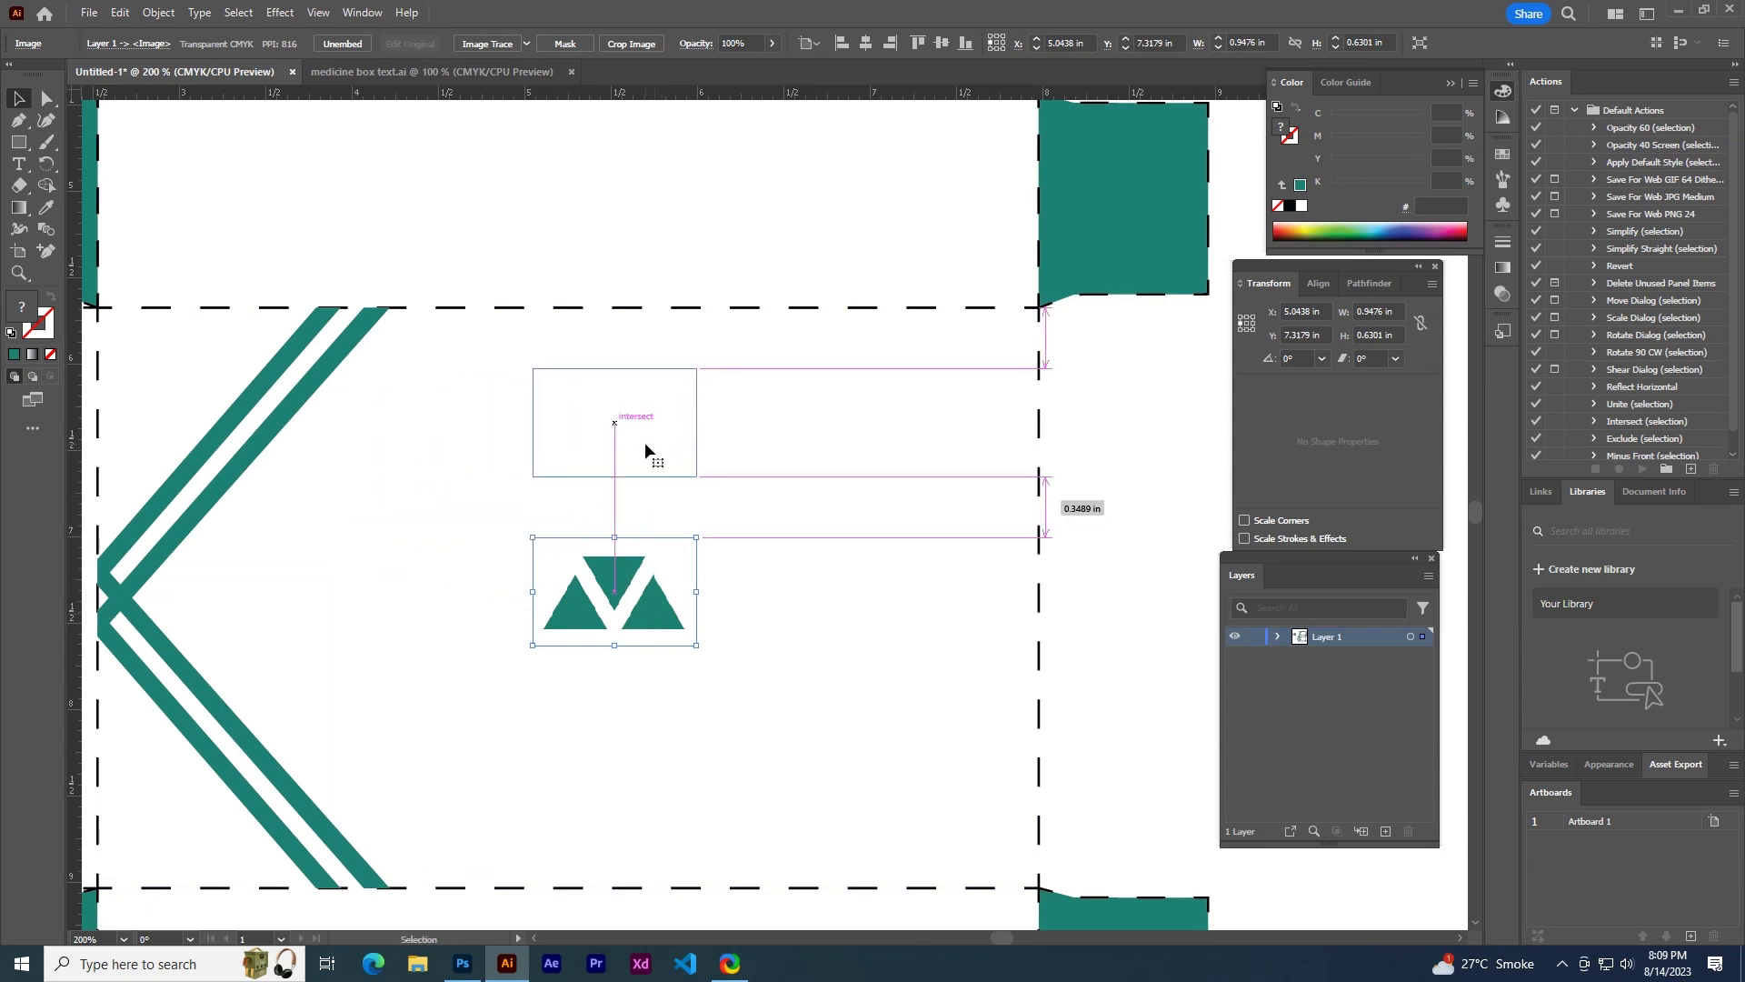
left_click_drag(643, 449, 646, 449)
scroll(645, 449, "down", 2)
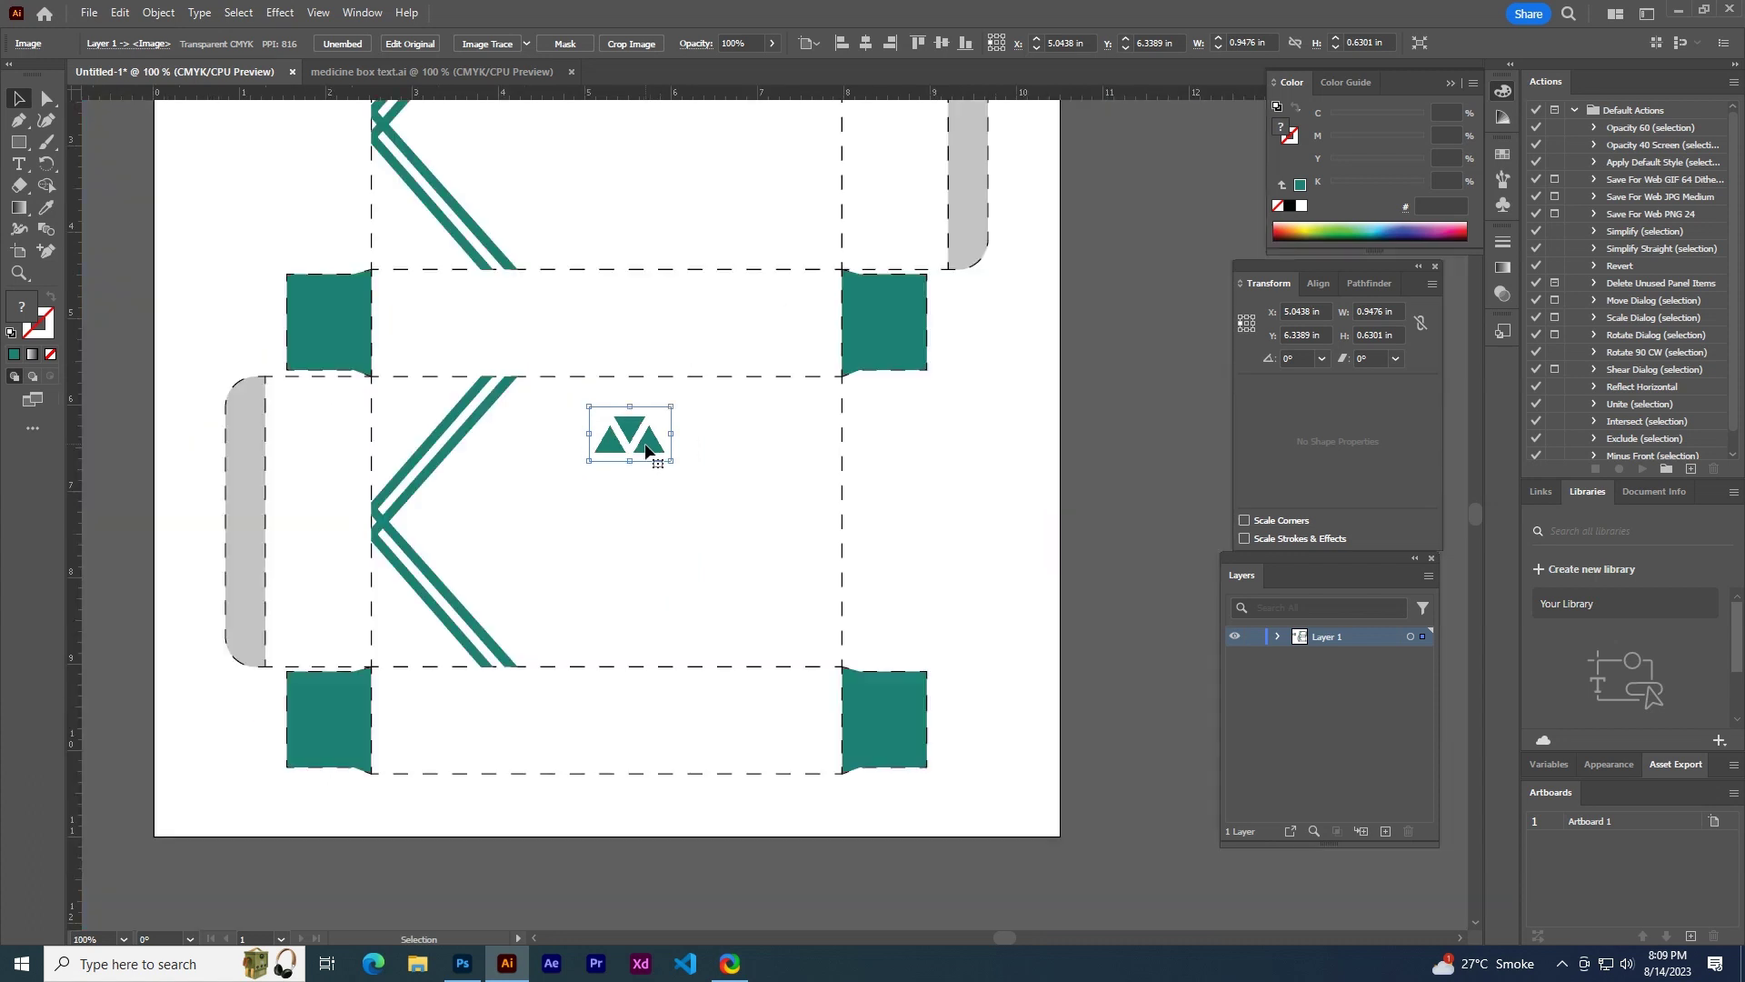
left_click(887, 459)
scroll(712, 405, "down", 1)
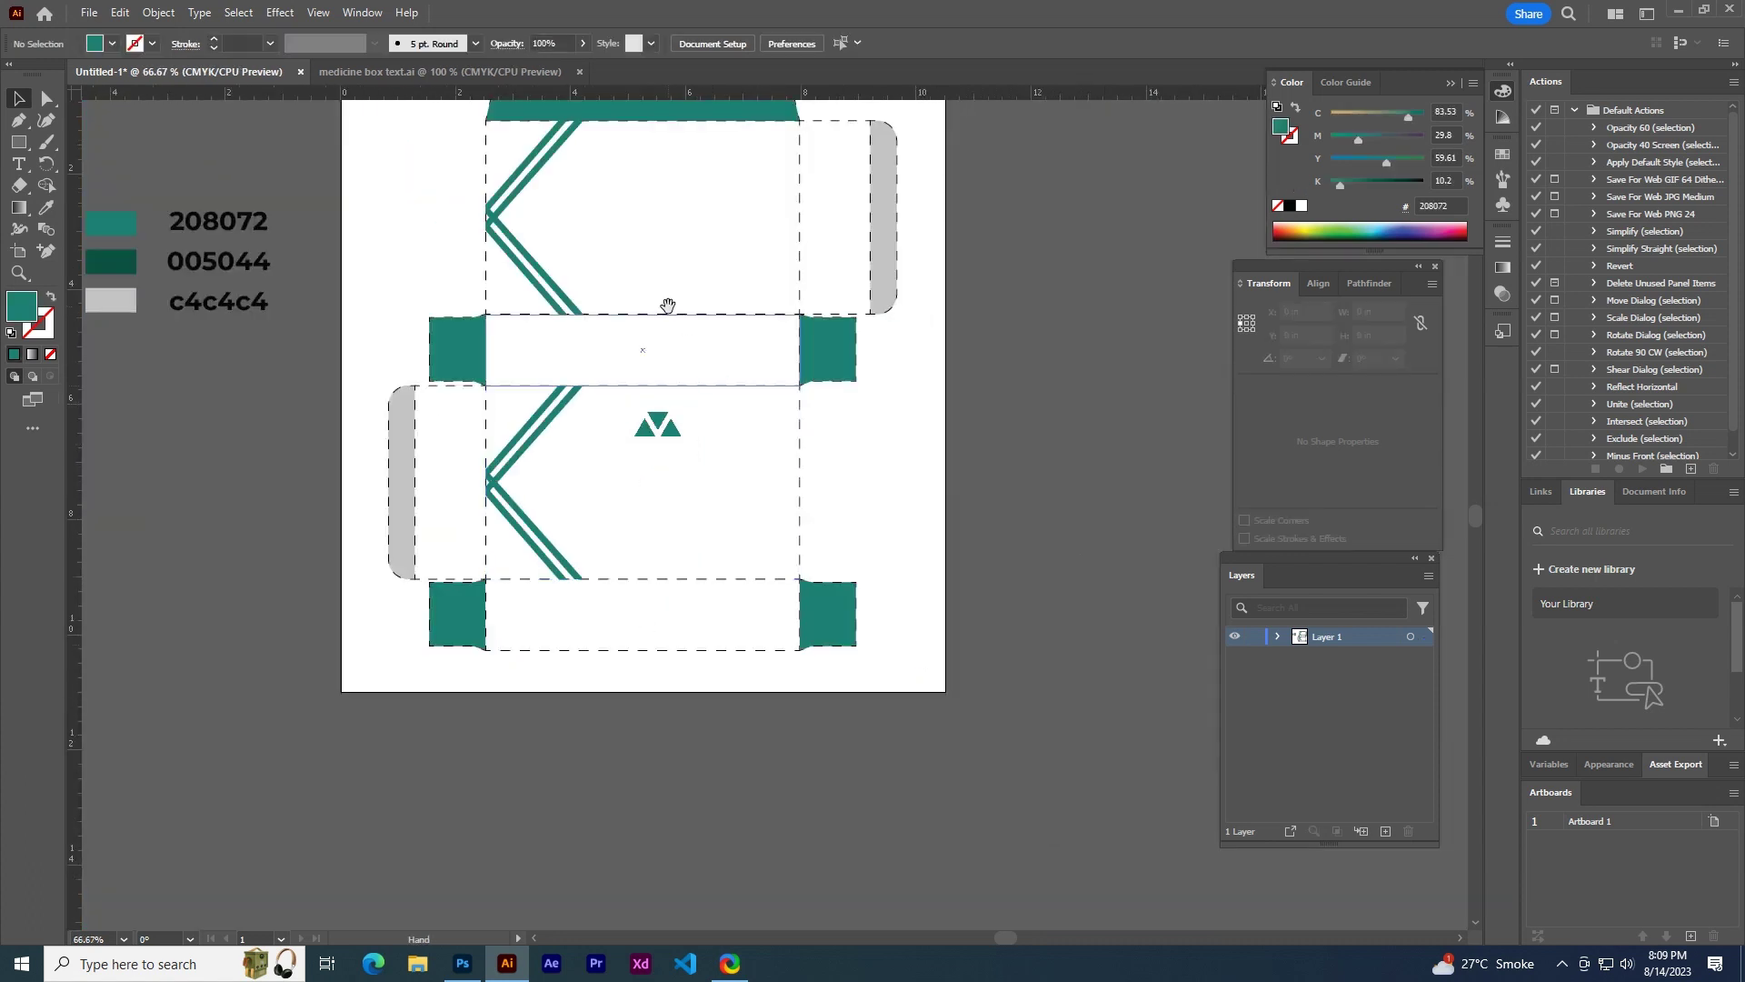
scroll(668, 570, "up", 2)
- Alt-drag a copy of the logo up onto the upper panel near the chevron
left_click_drag(648, 668, 420, 189)
scroll(436, 195, "down", 1)
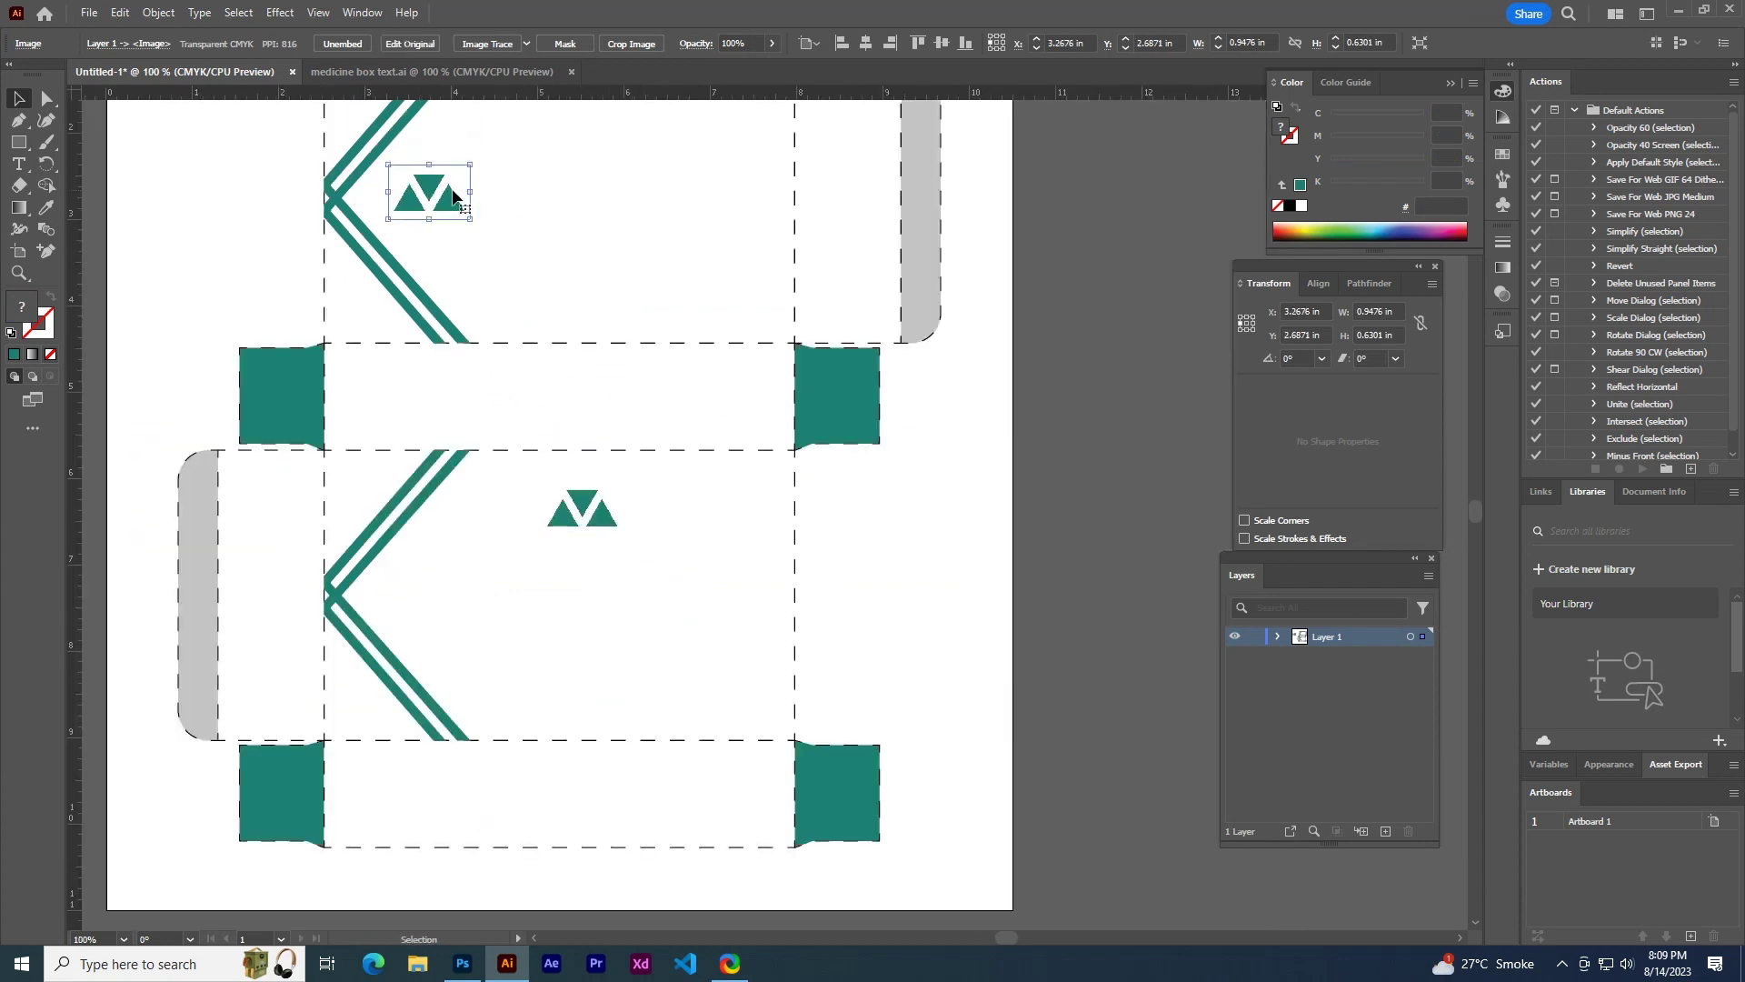
scroll(445, 272, "up", 3)
scroll(457, 361, "up", 1)
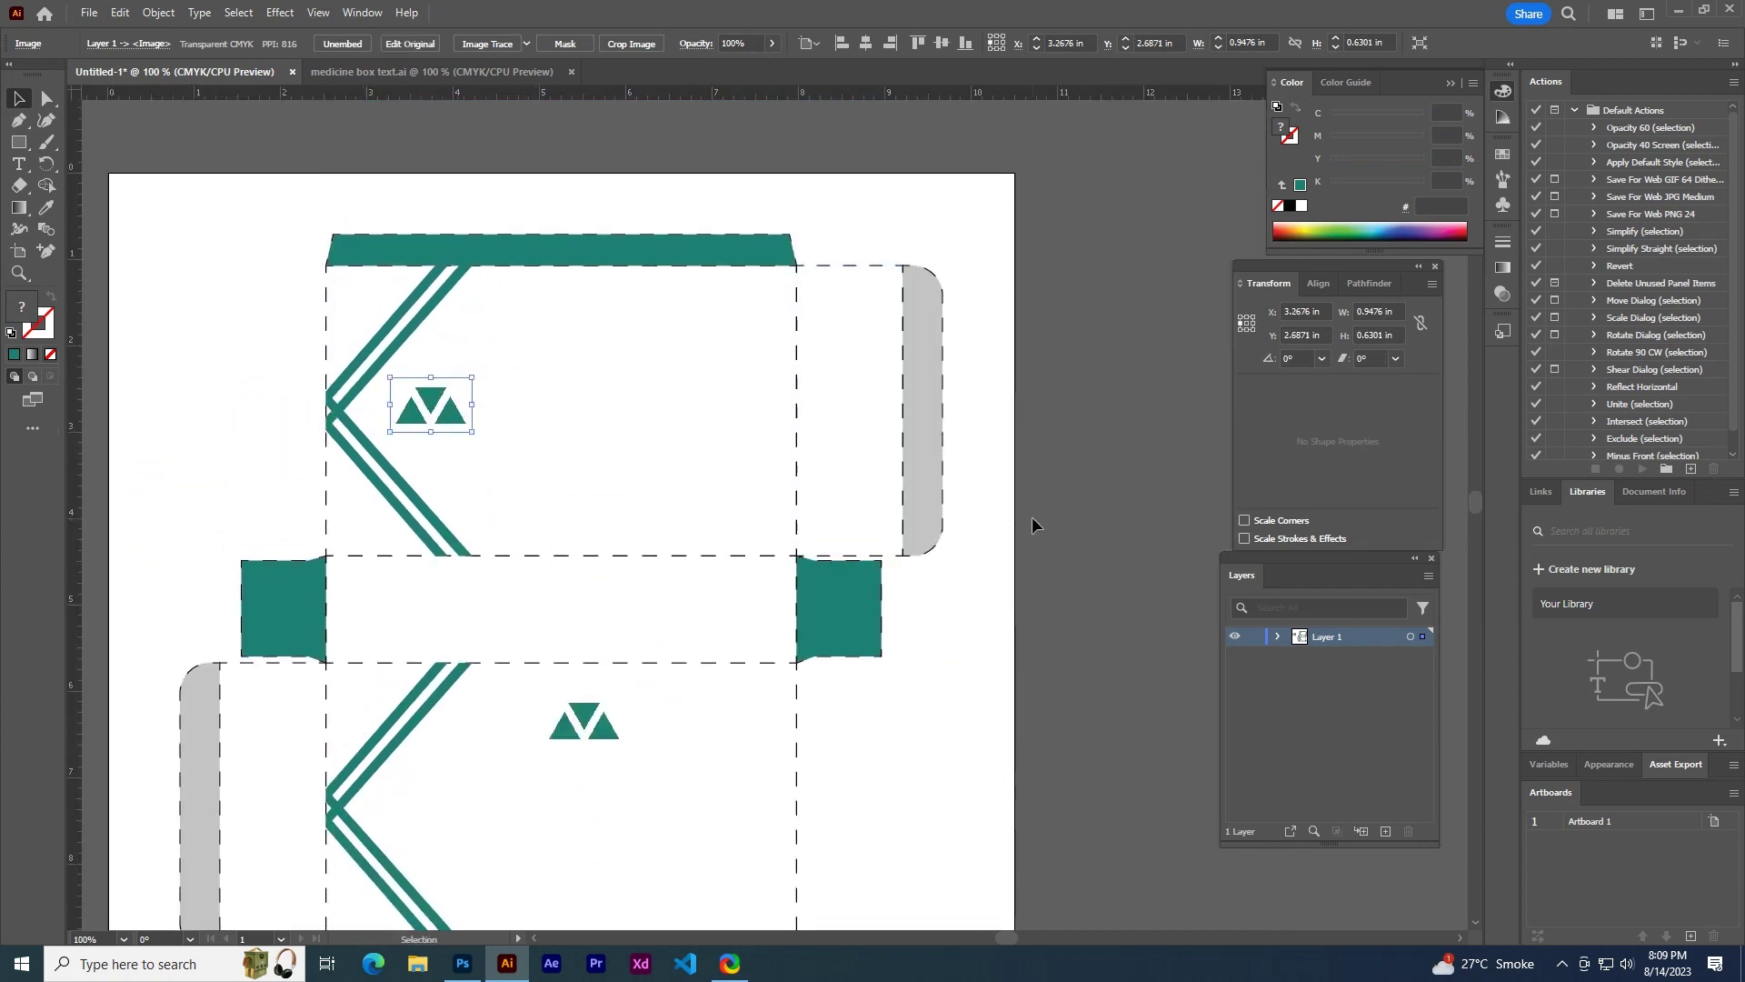
- Reflect the upper-panel logo copy horizontally so its triangles point downward
right_click(435, 411)
mouse_move(525, 649)
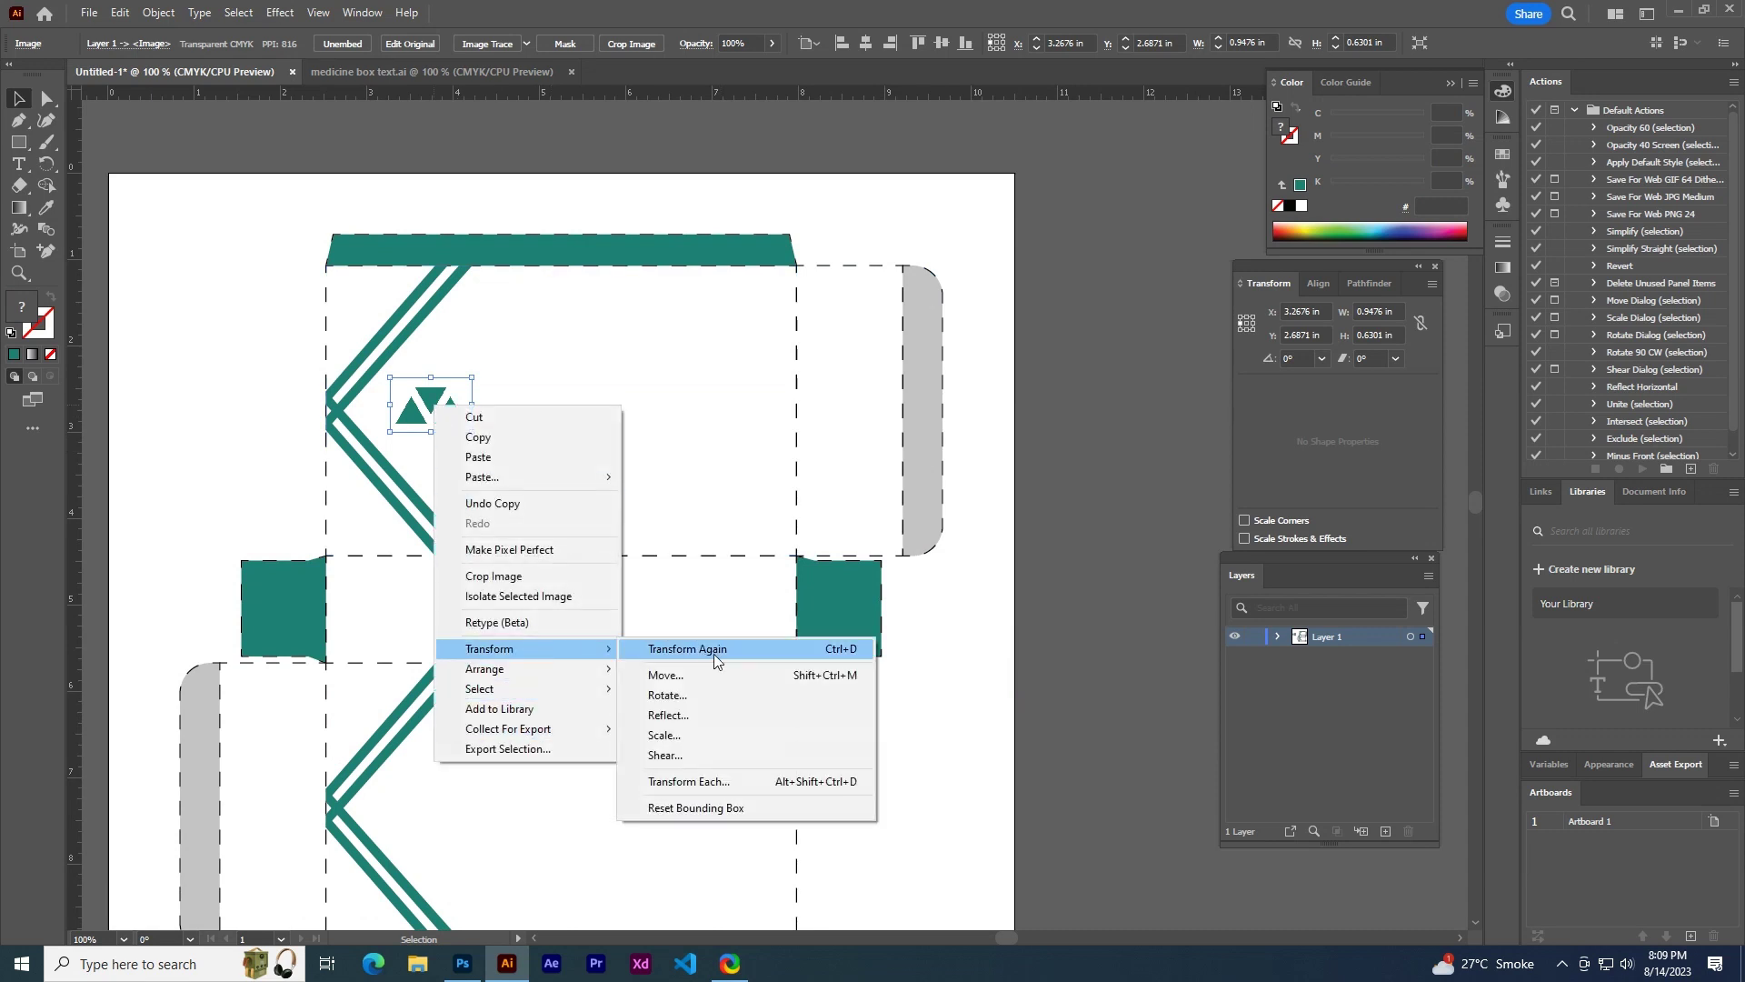
left_click(717, 714)
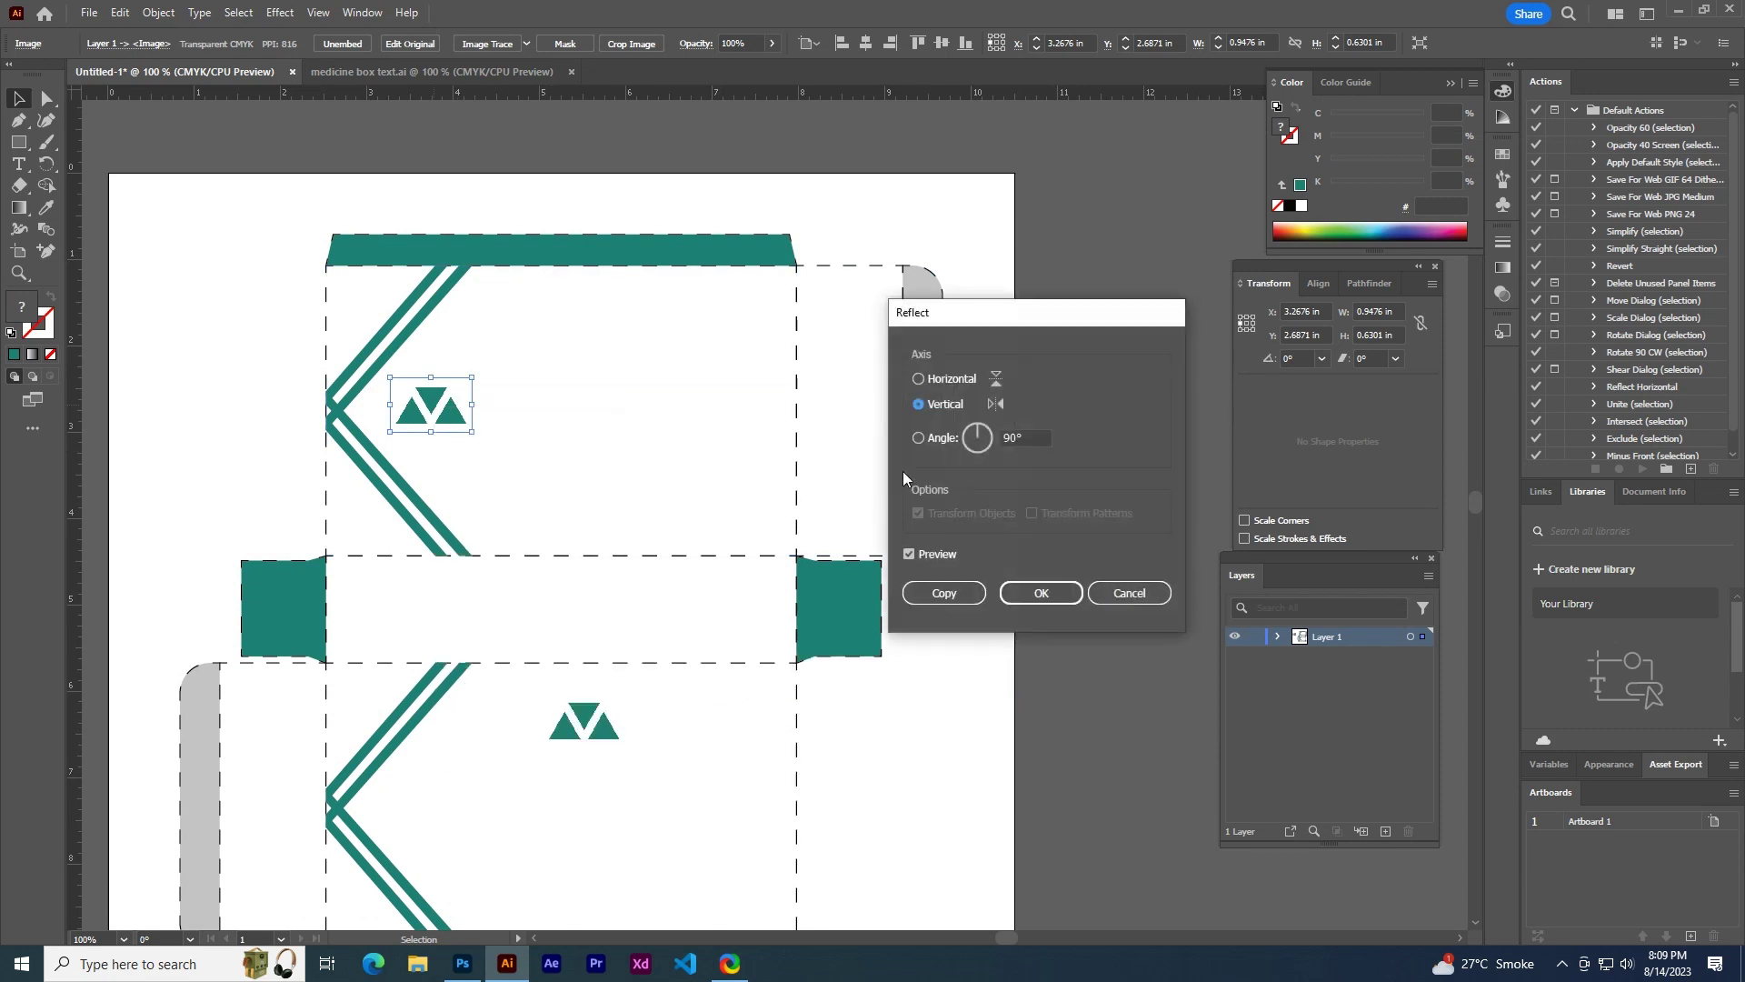
left_click(933, 383)
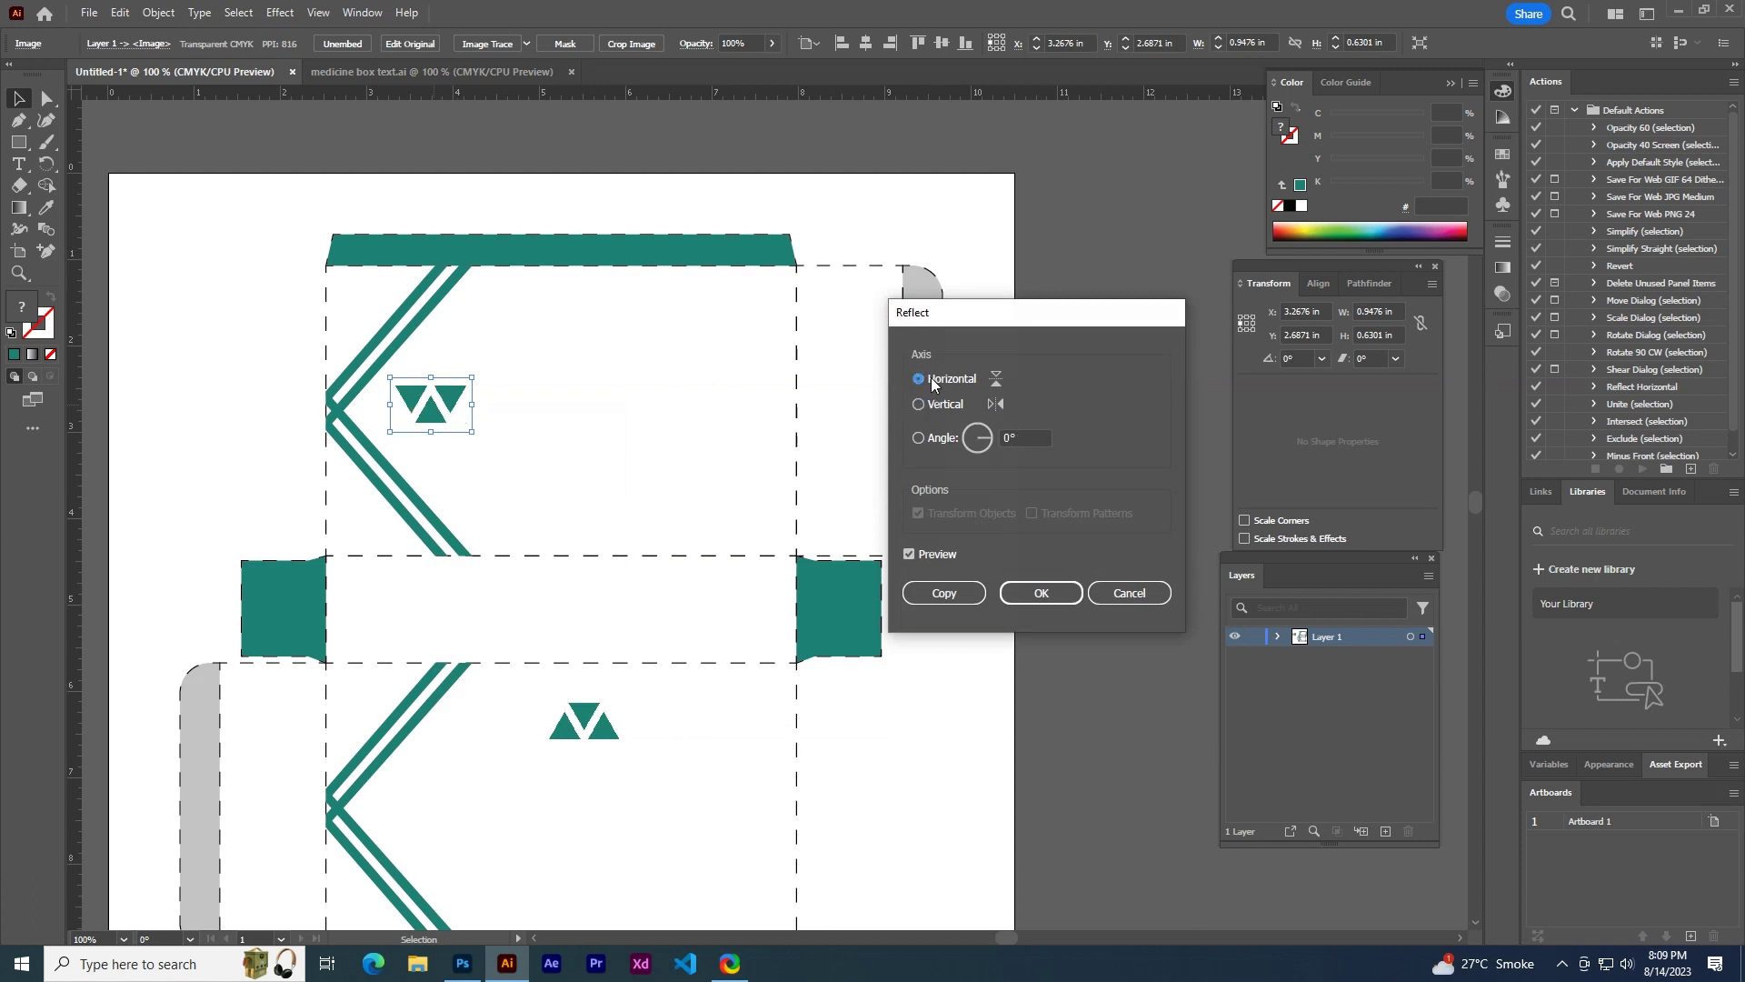
left_click(1055, 591)
left_click(1042, 542)
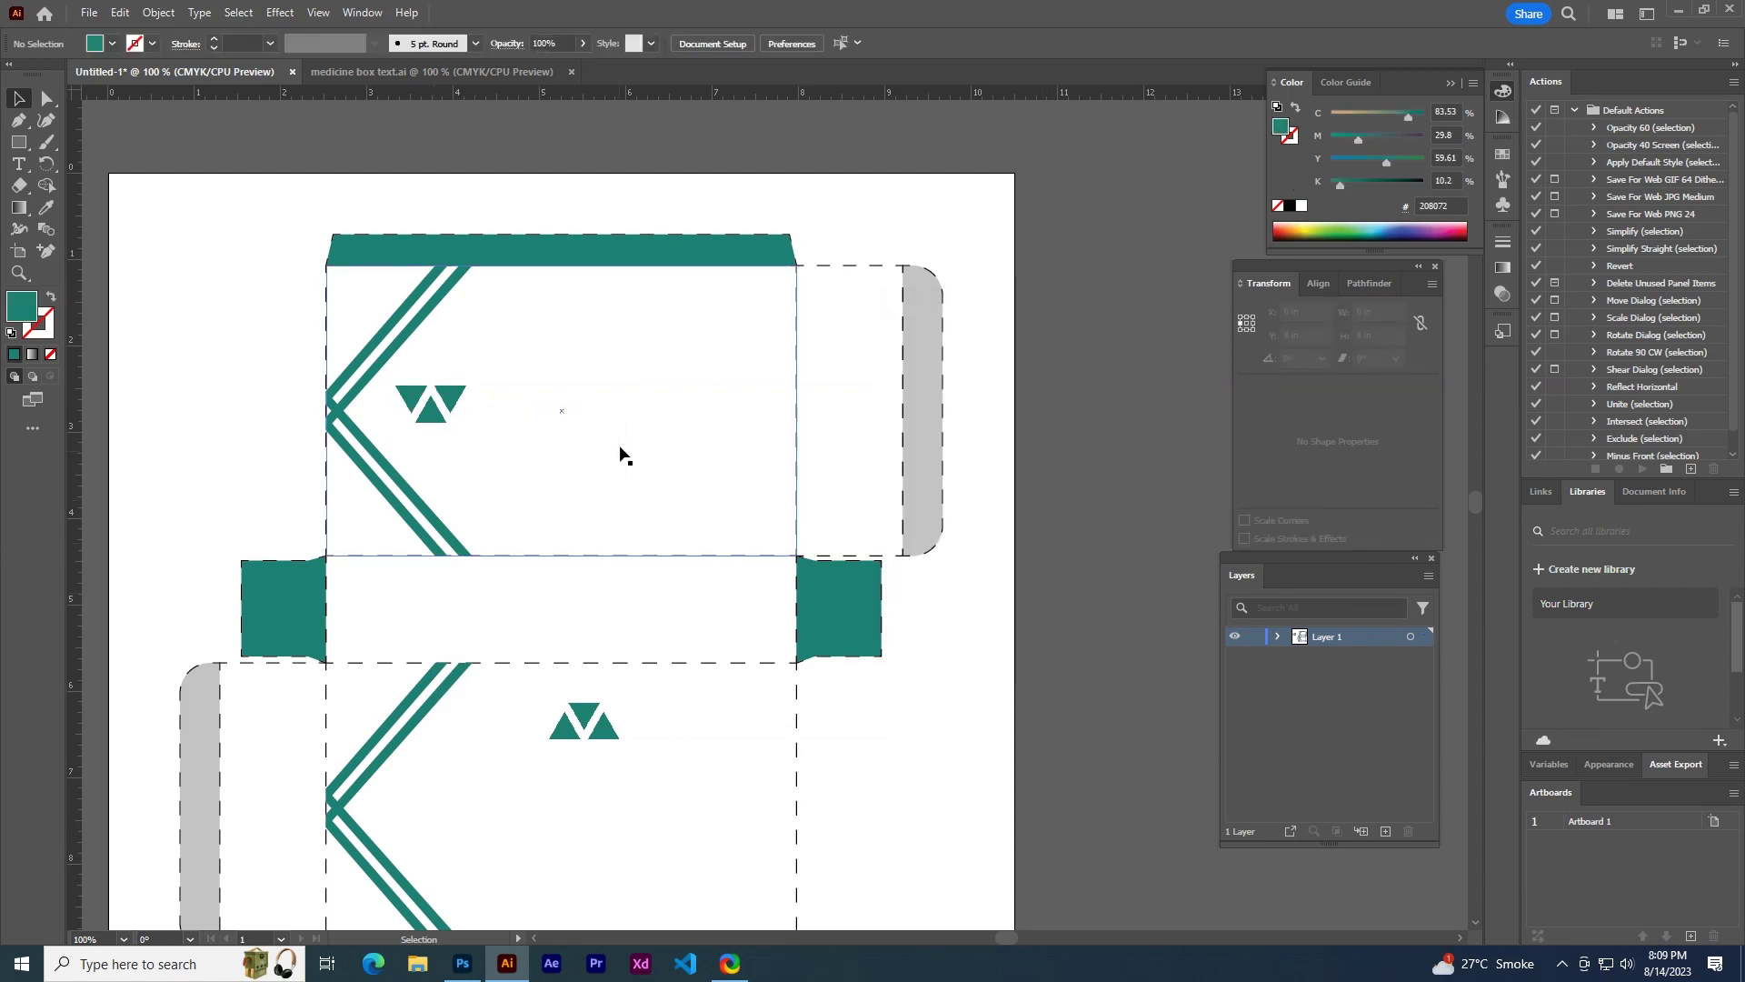
- Adjust the flipped logo's position beside the chevron stripes, then zoom out to the whole dieline
left_click_drag(430, 407, 430, 419)
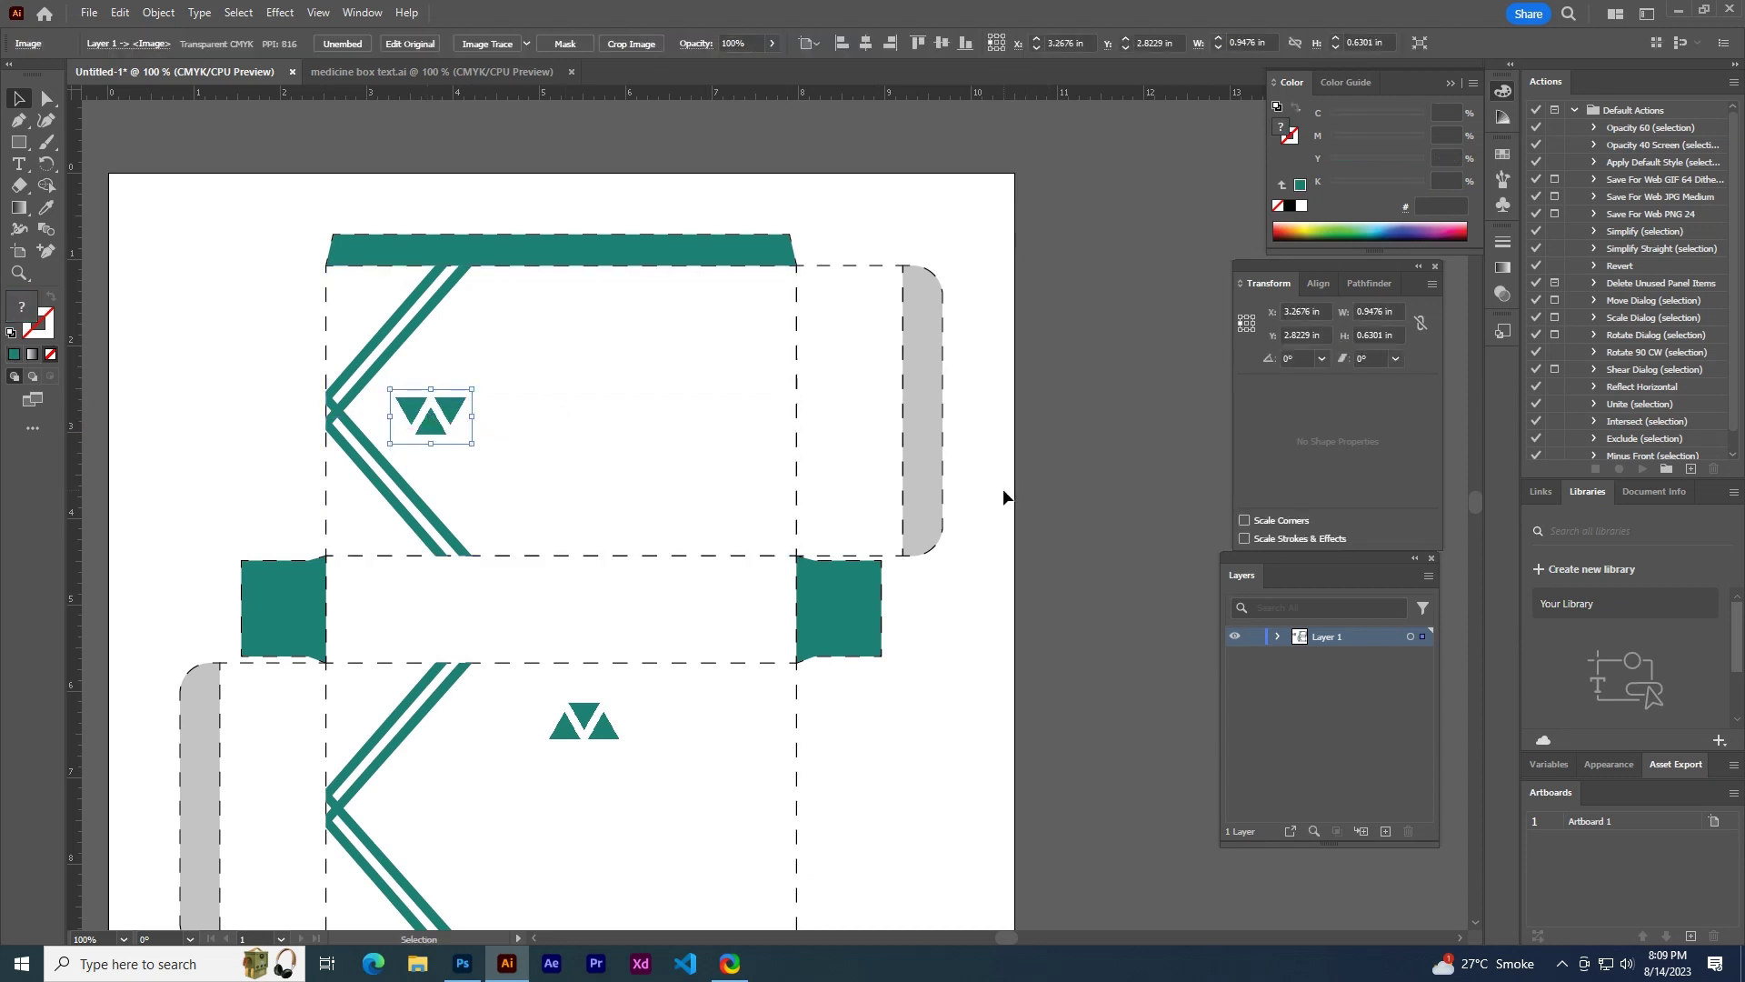
key("Up")
key("Up")
key("Up")
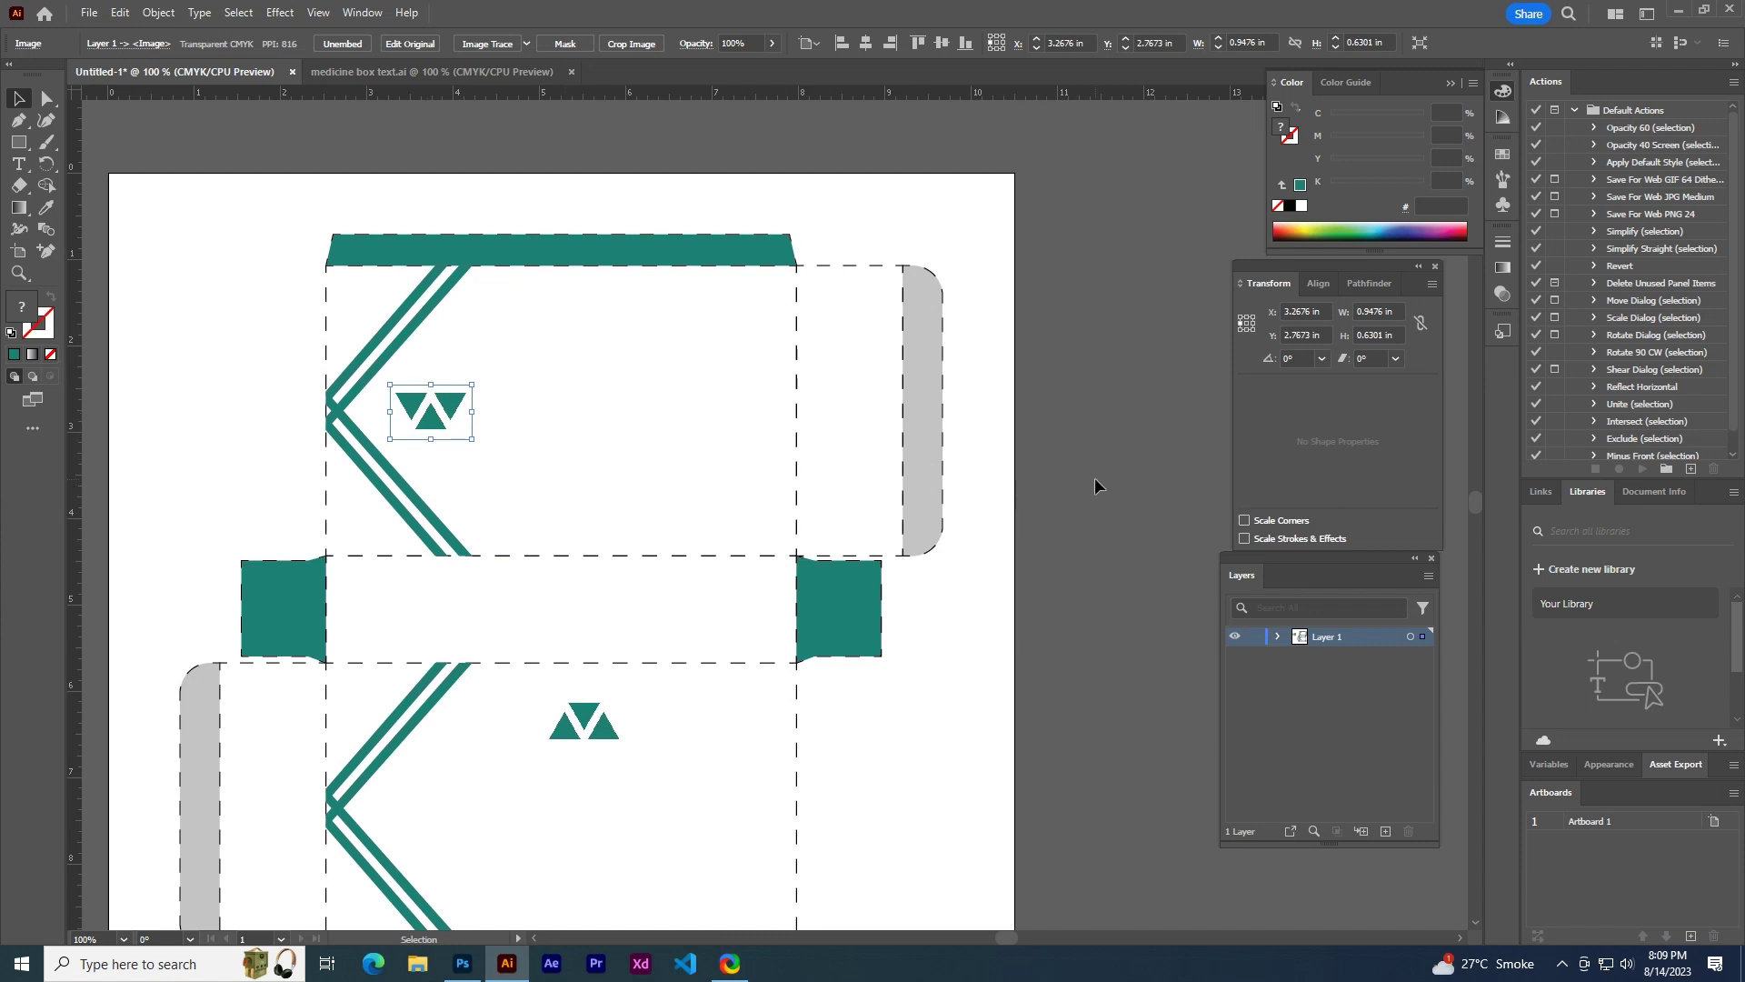
left_click(1096, 482)
key("ctrl+minus")
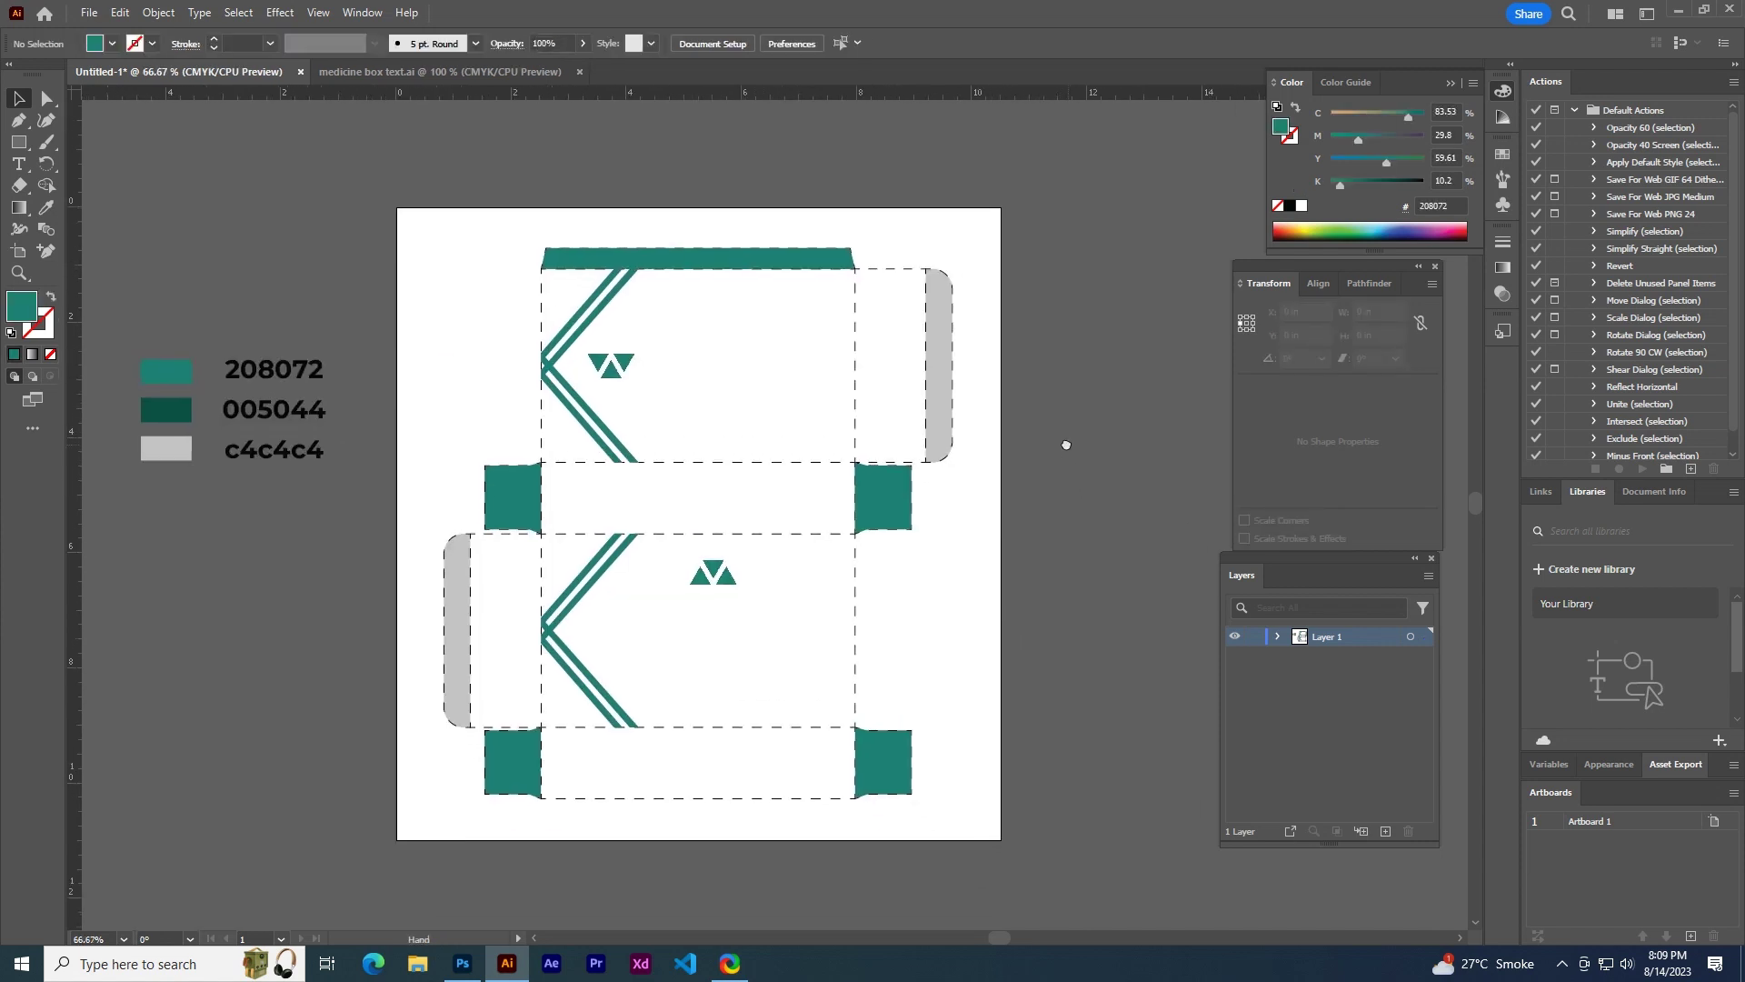
- Copy all text artwork from medicine box text.ai and paste it onto the dieline panels, nudged into place
key("ctrl+Tab")
key("ctrl+a")
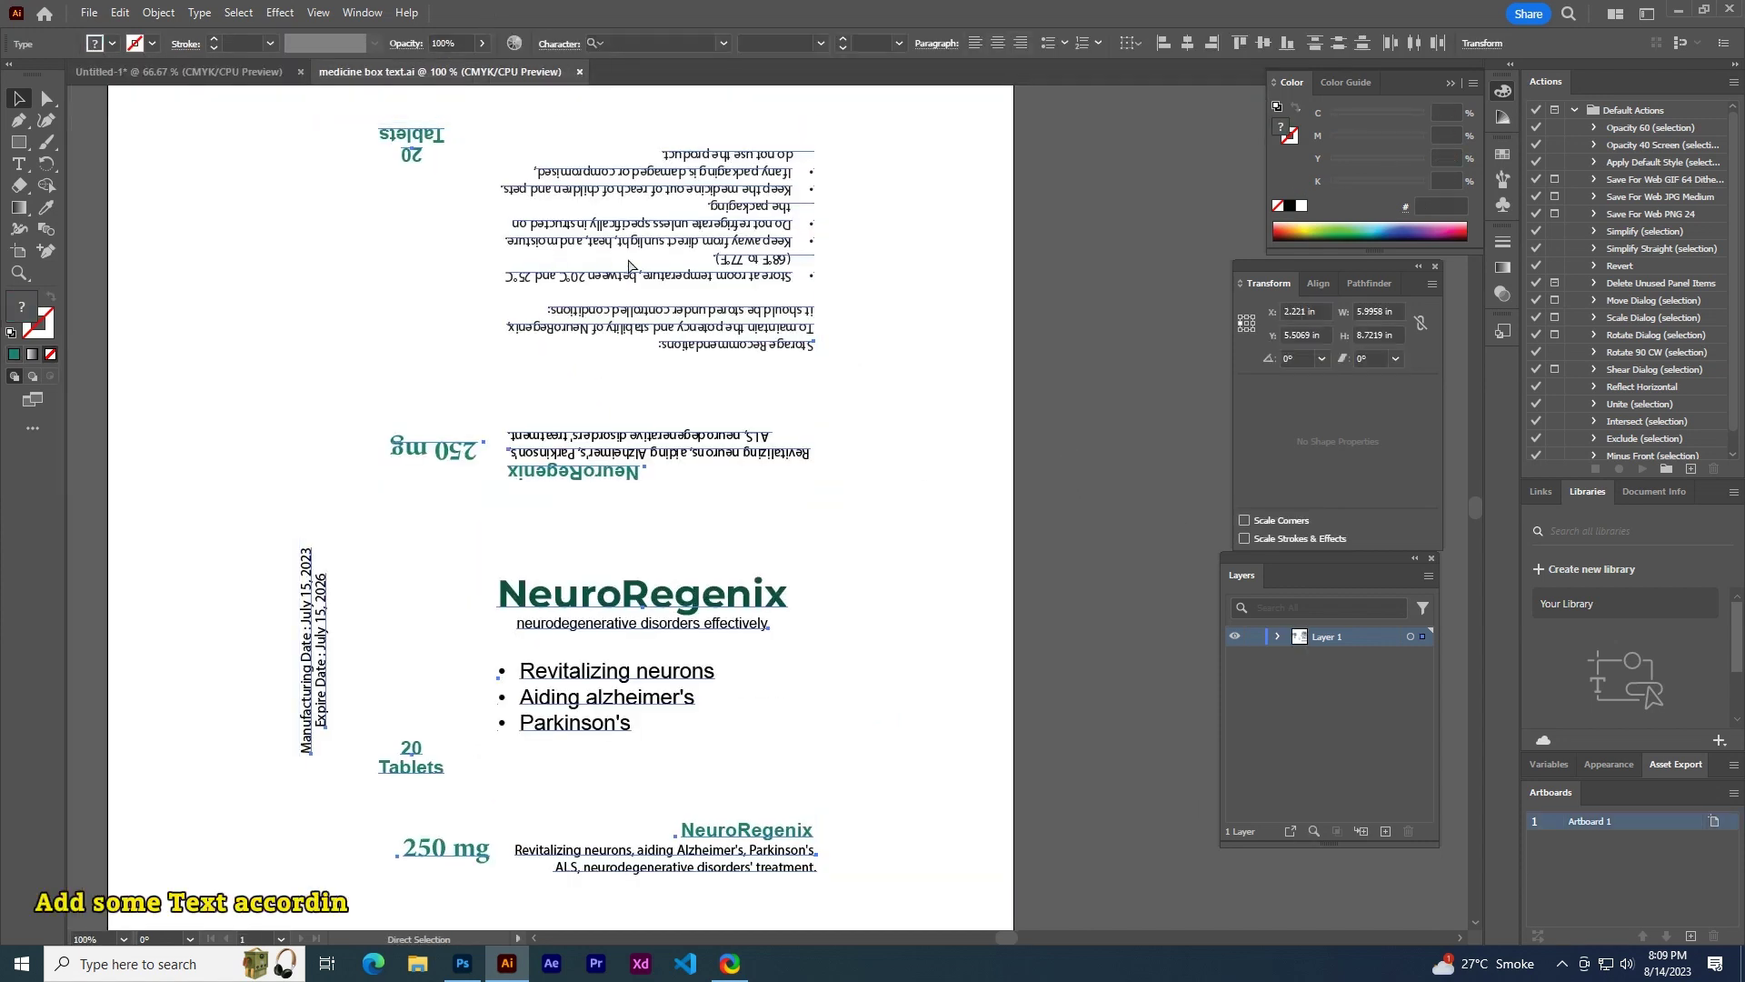
left_click(182, 71)
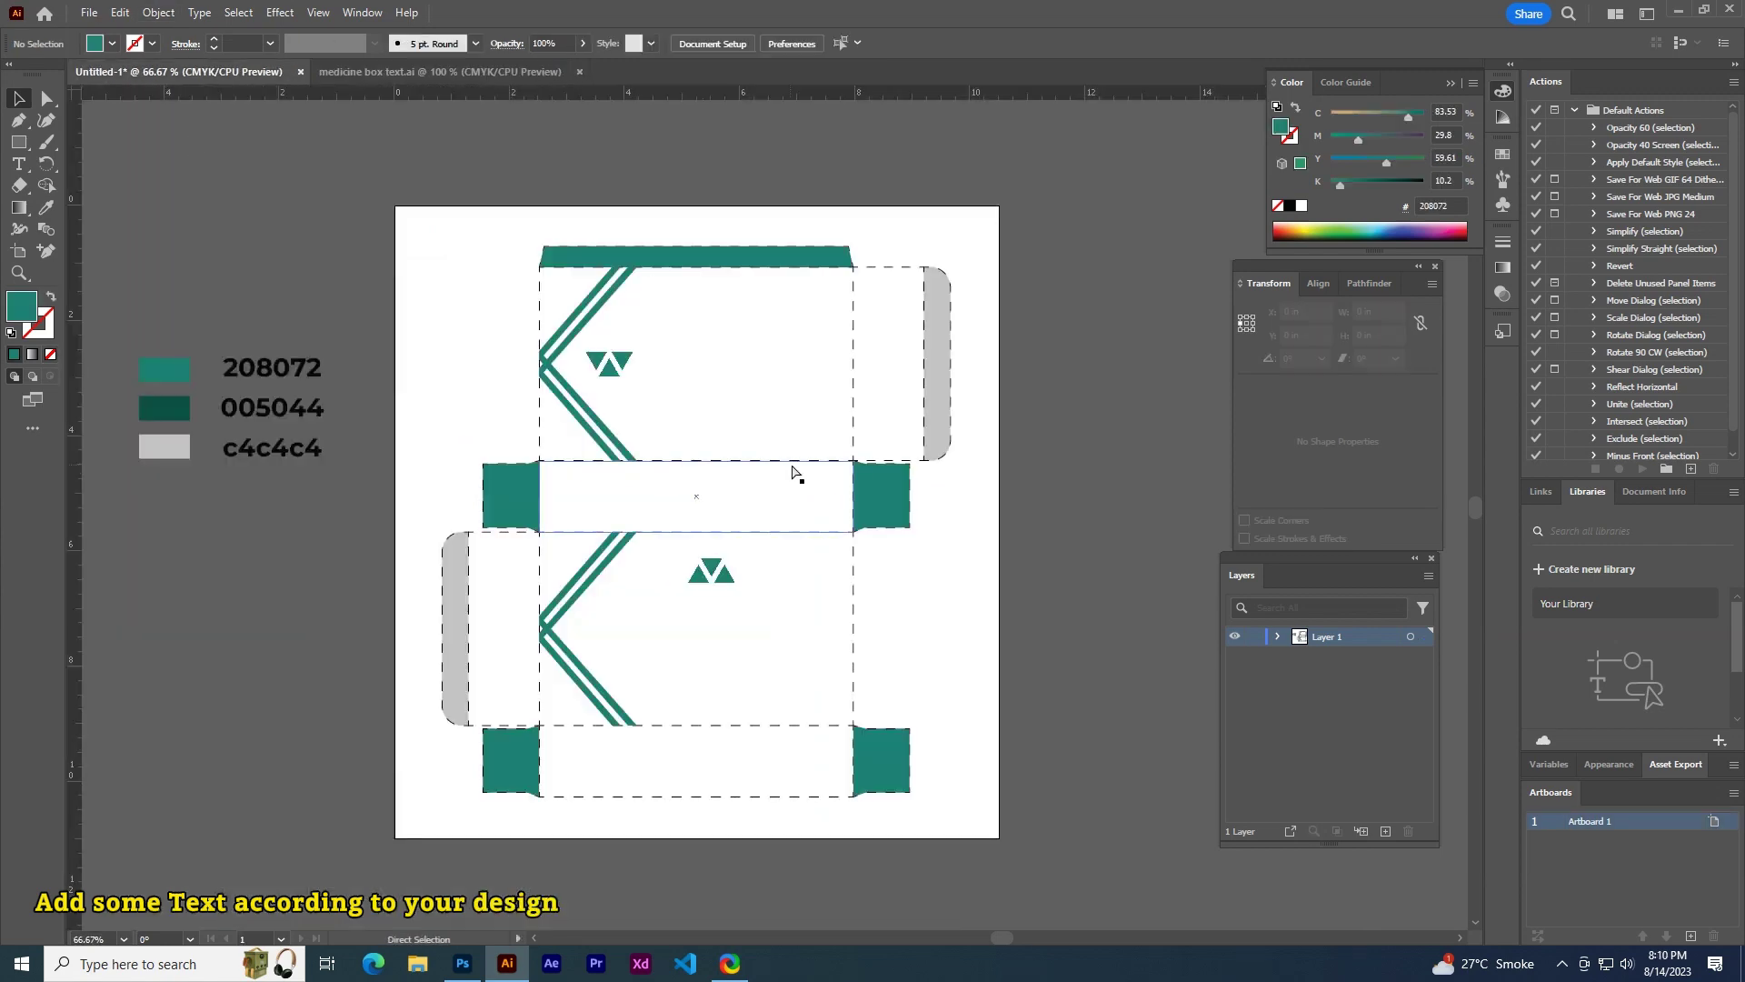
key("ctrl+v")
left_click_drag(817, 341, 726, 346)
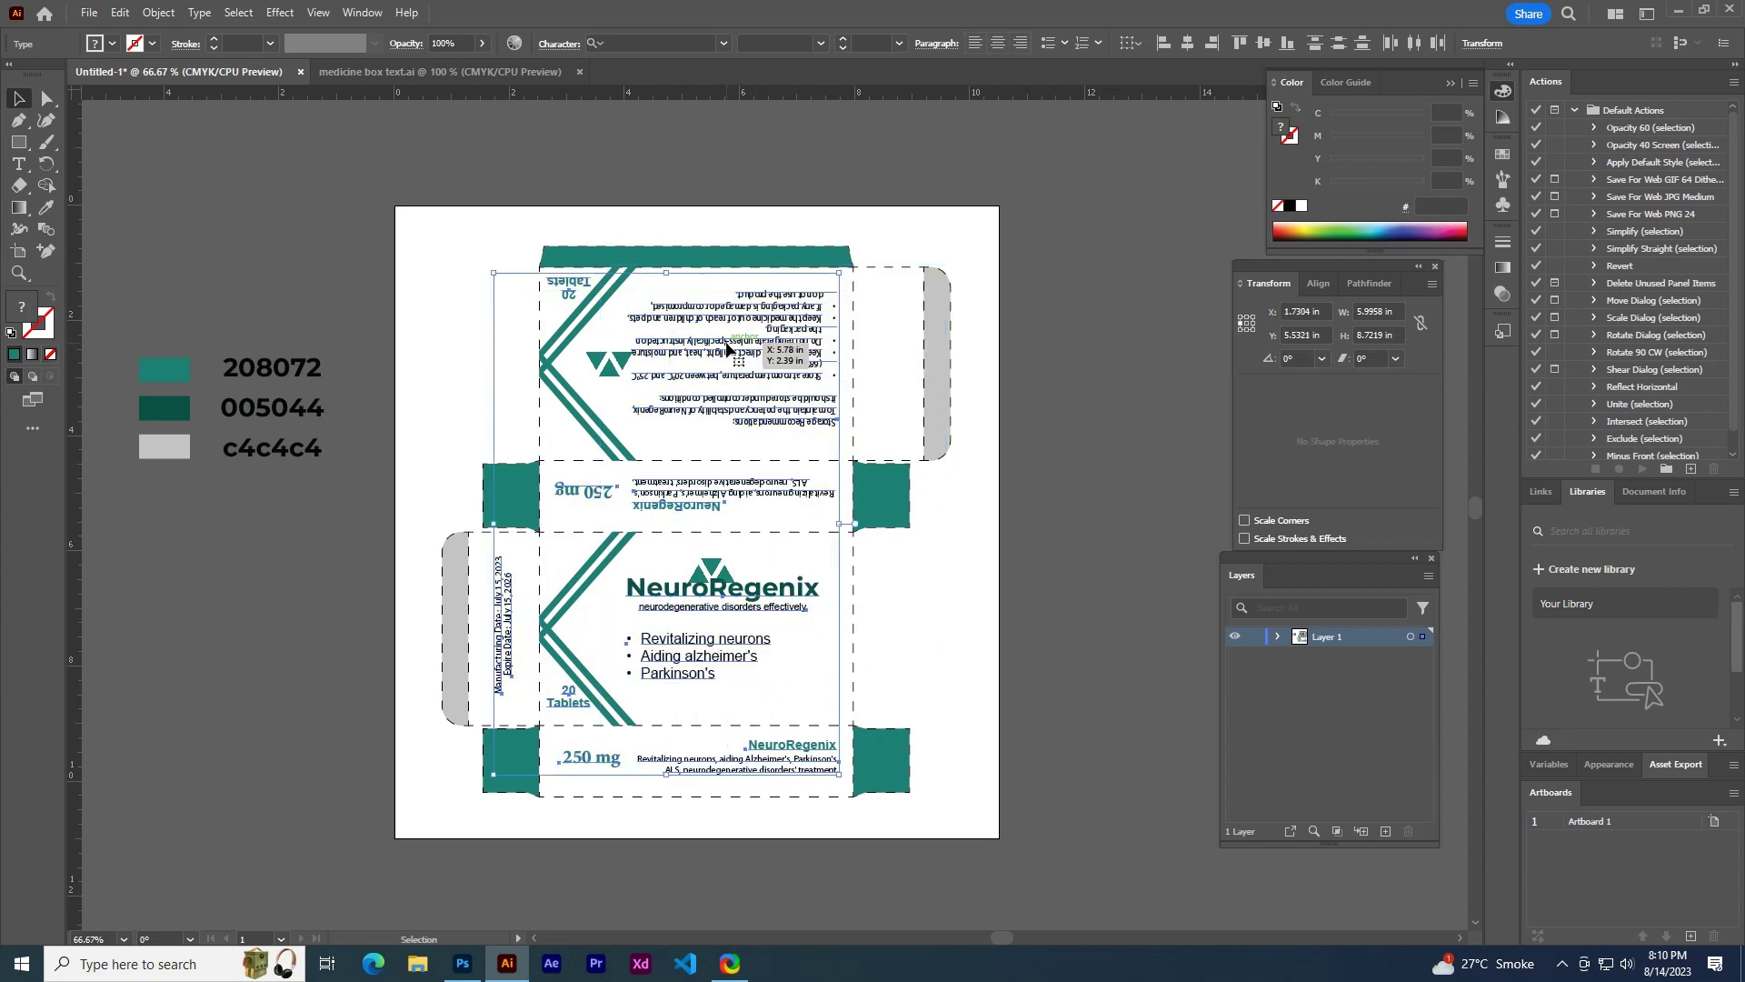
key("Down")
key("Down")
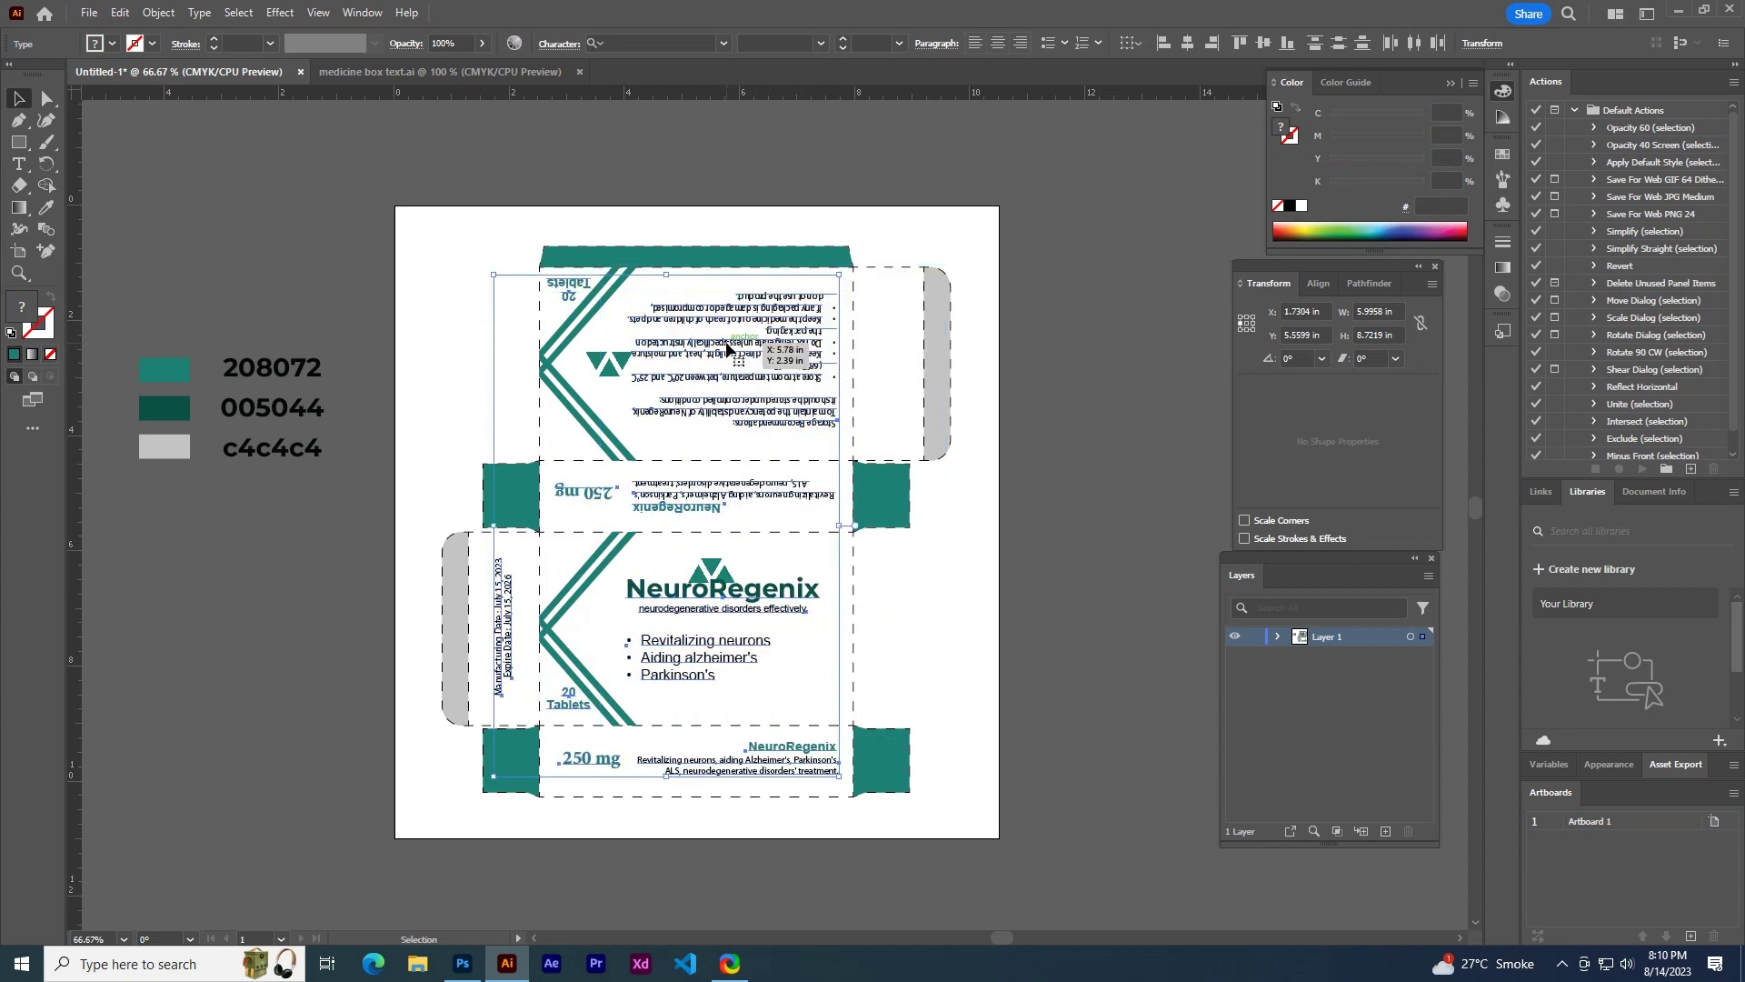
key("Down")
key("Down")
key("Down")
key("Down")
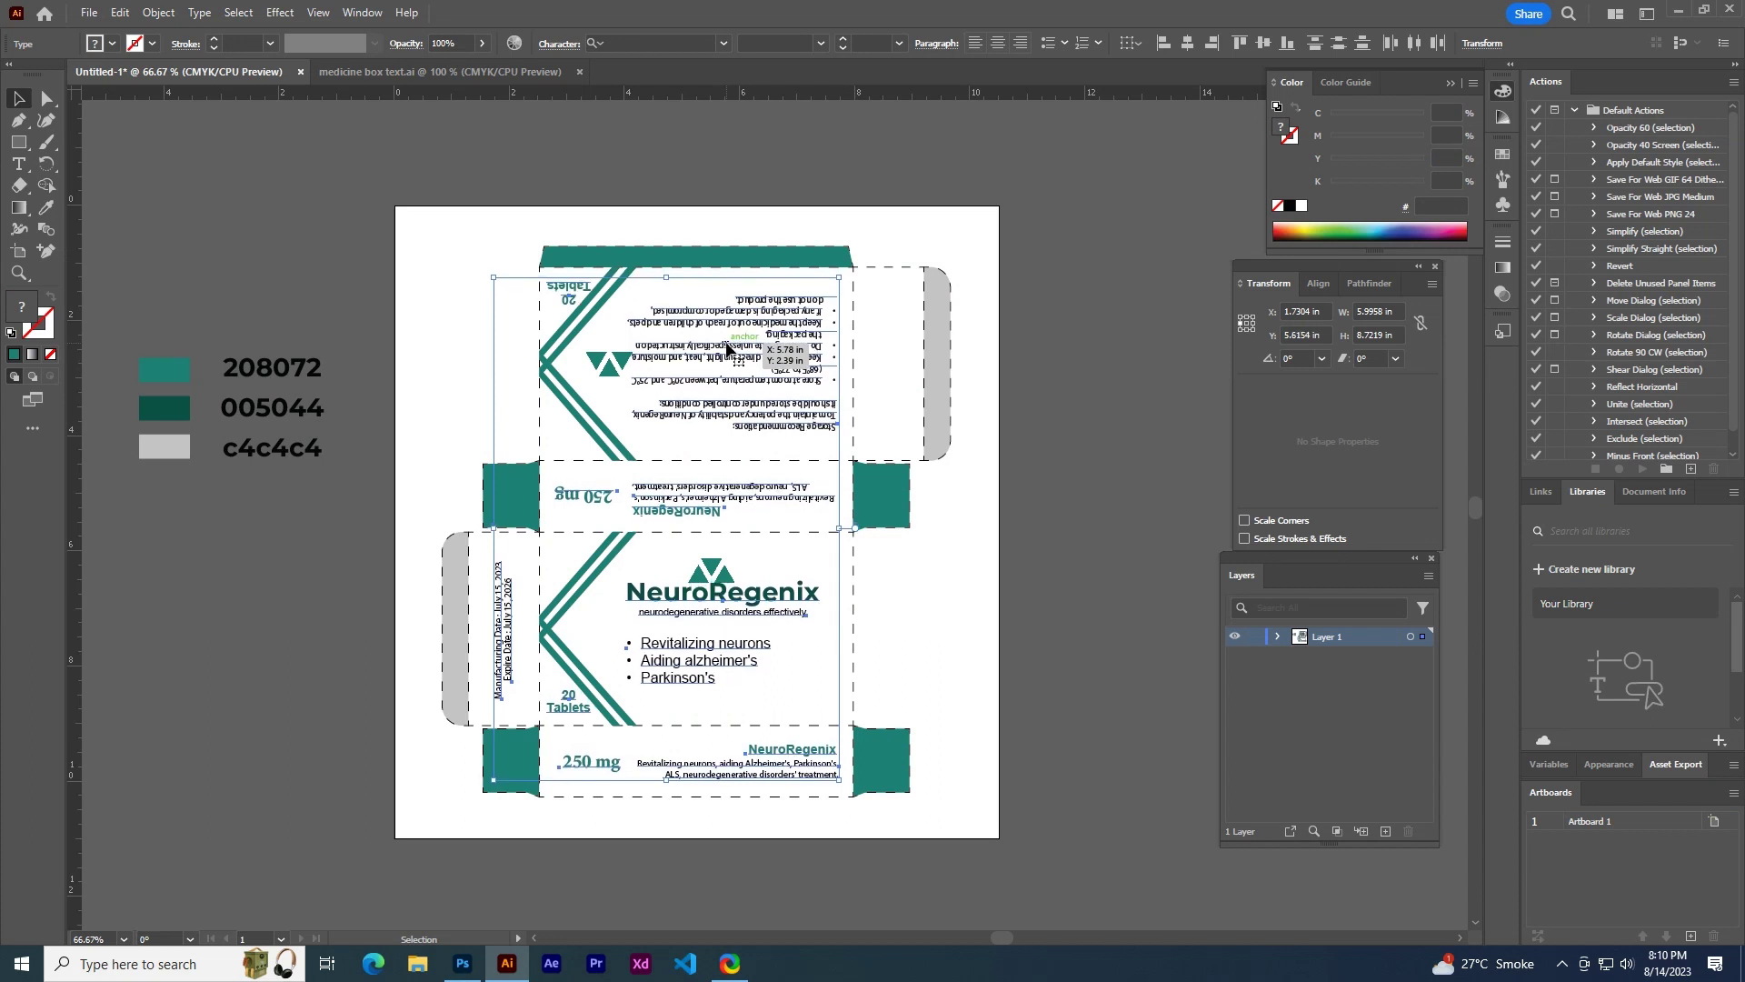
- Nudge the front-panel triangle logo up above the NeuroRegenix title
left_click(712, 565)
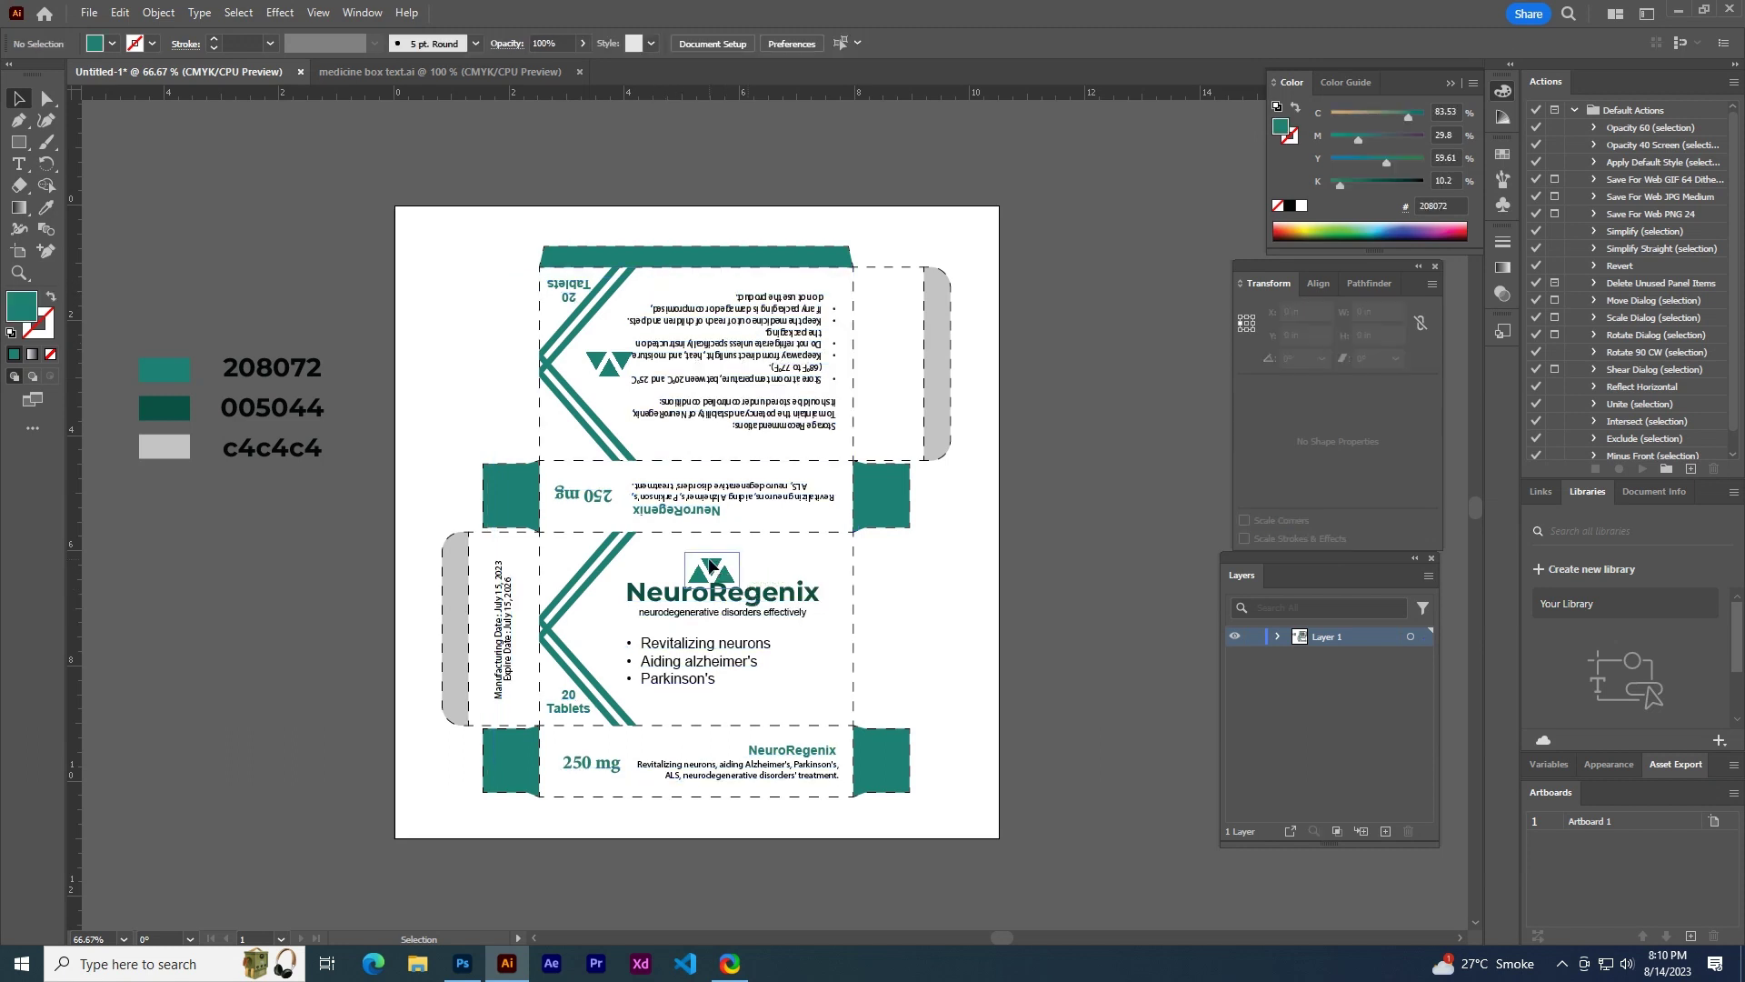
key("Up")
key("Up")
key("Up")
key("Up")
key("Up")
key("Up")
key("Up")
key("Up")
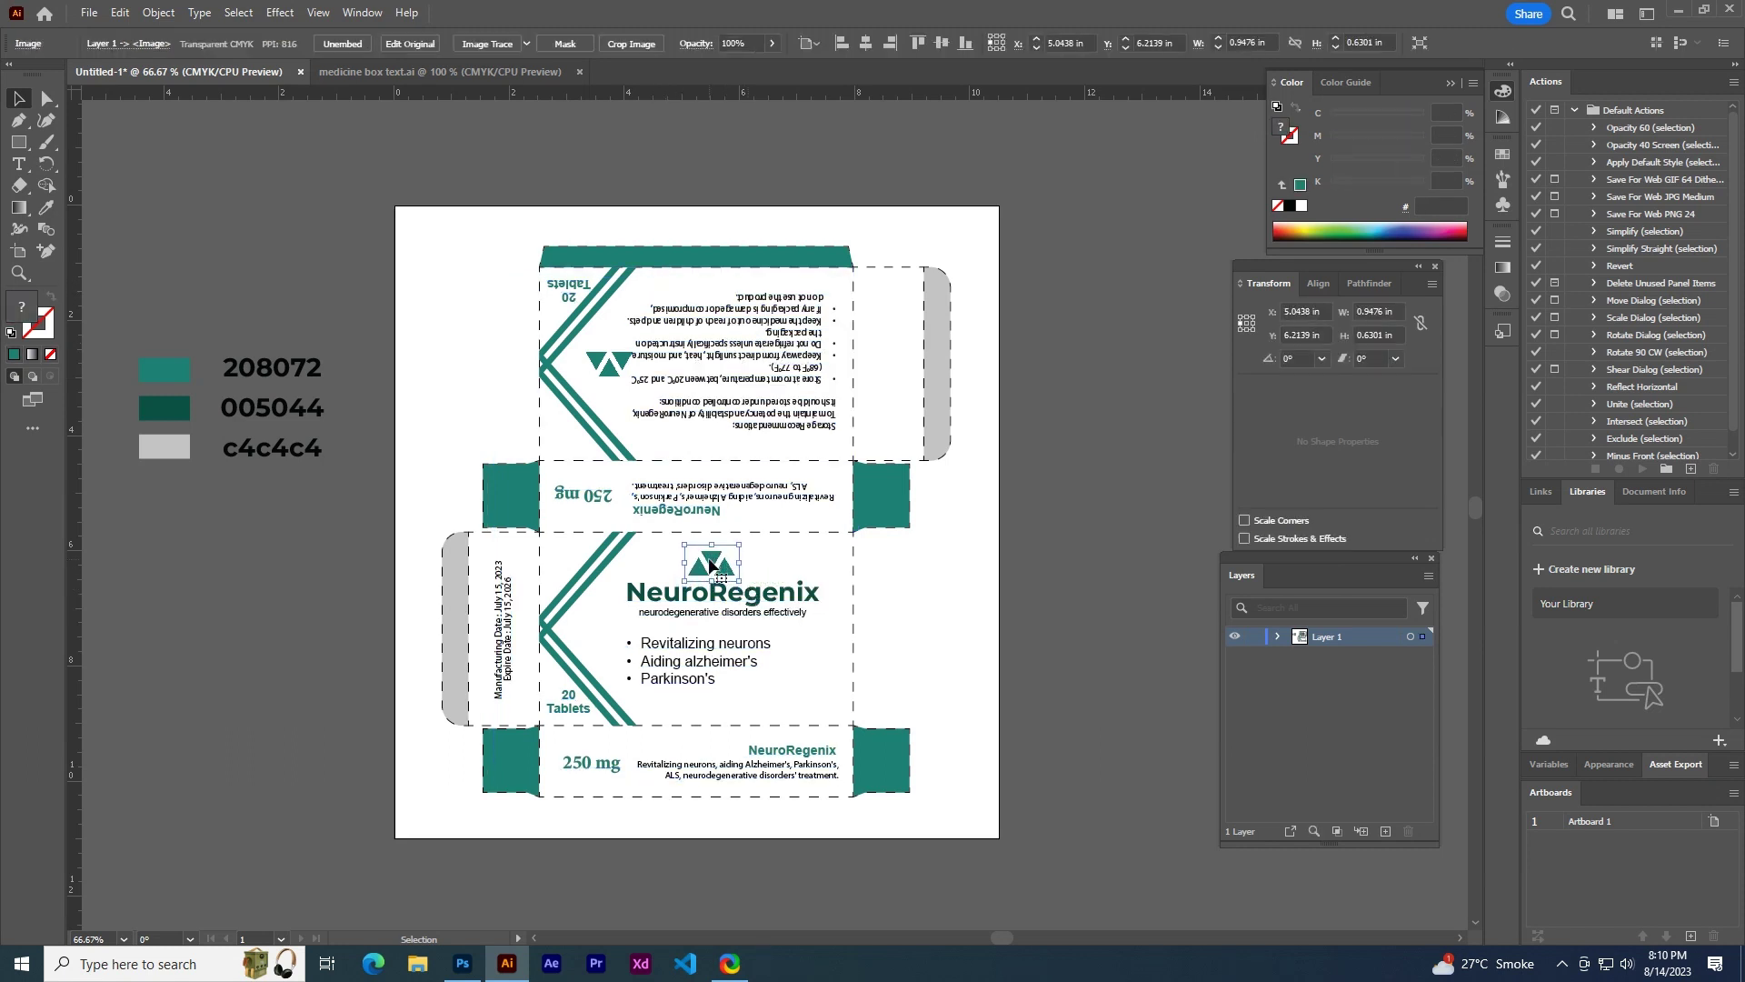
key("Up")
key("Up")
left_click(1049, 586)
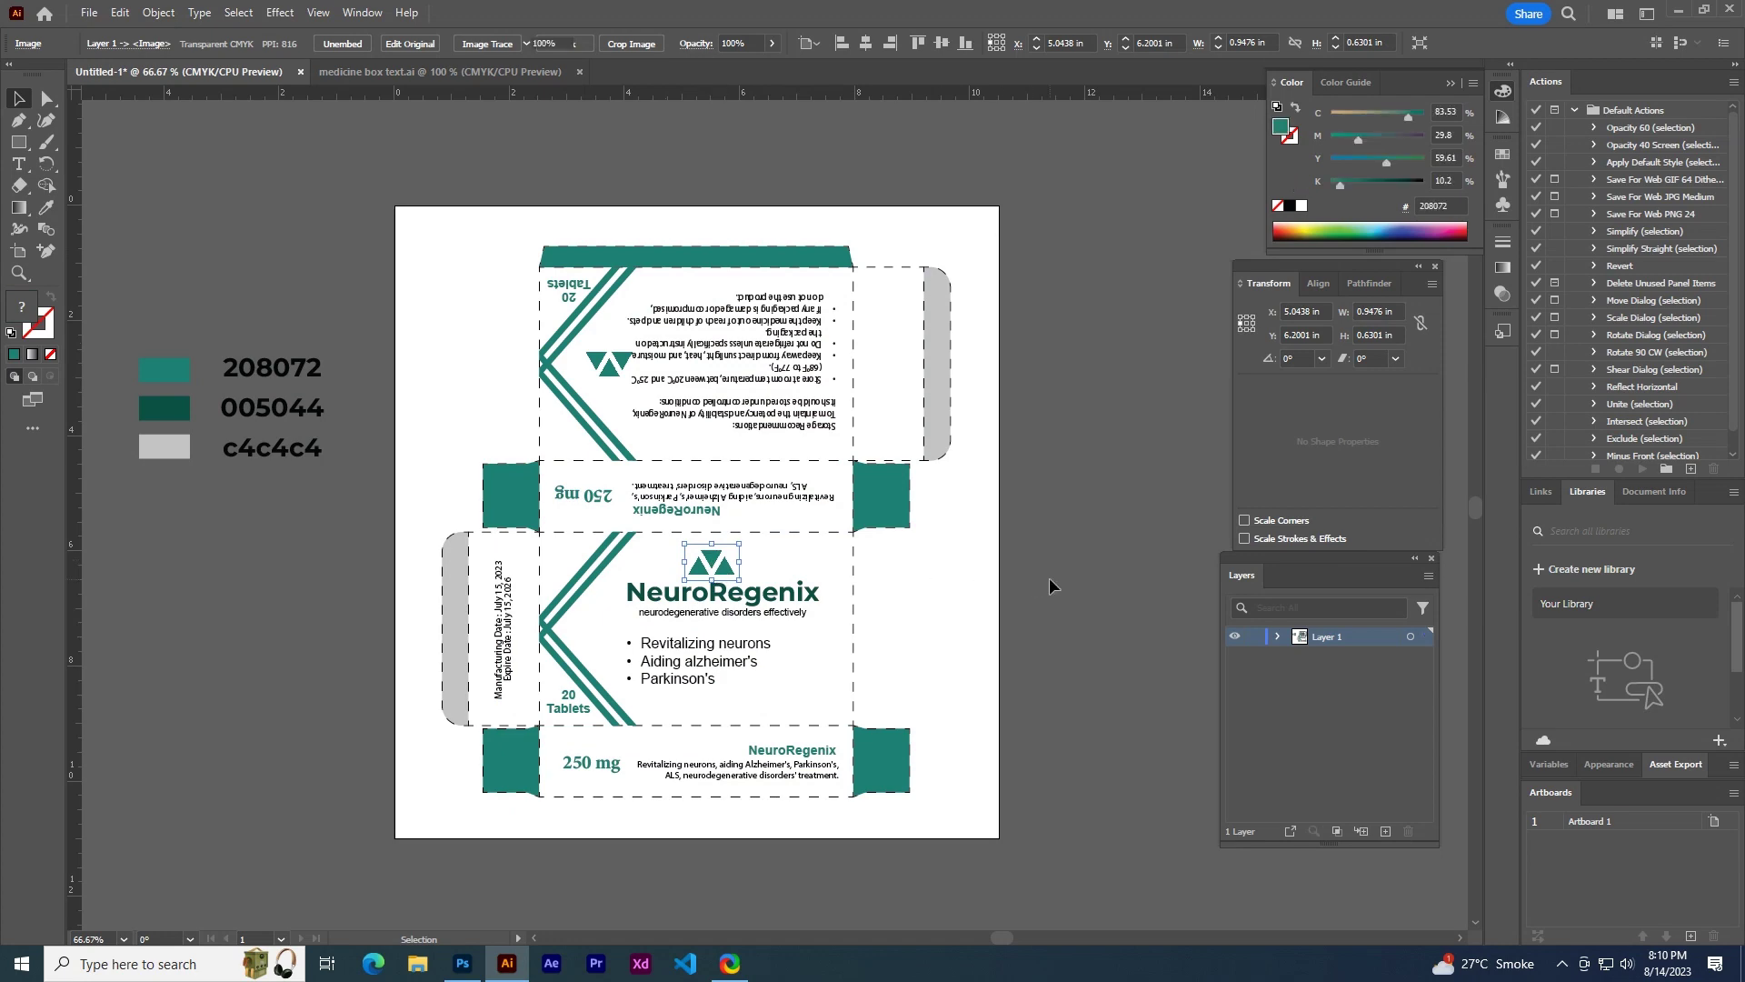
left_click(711, 564)
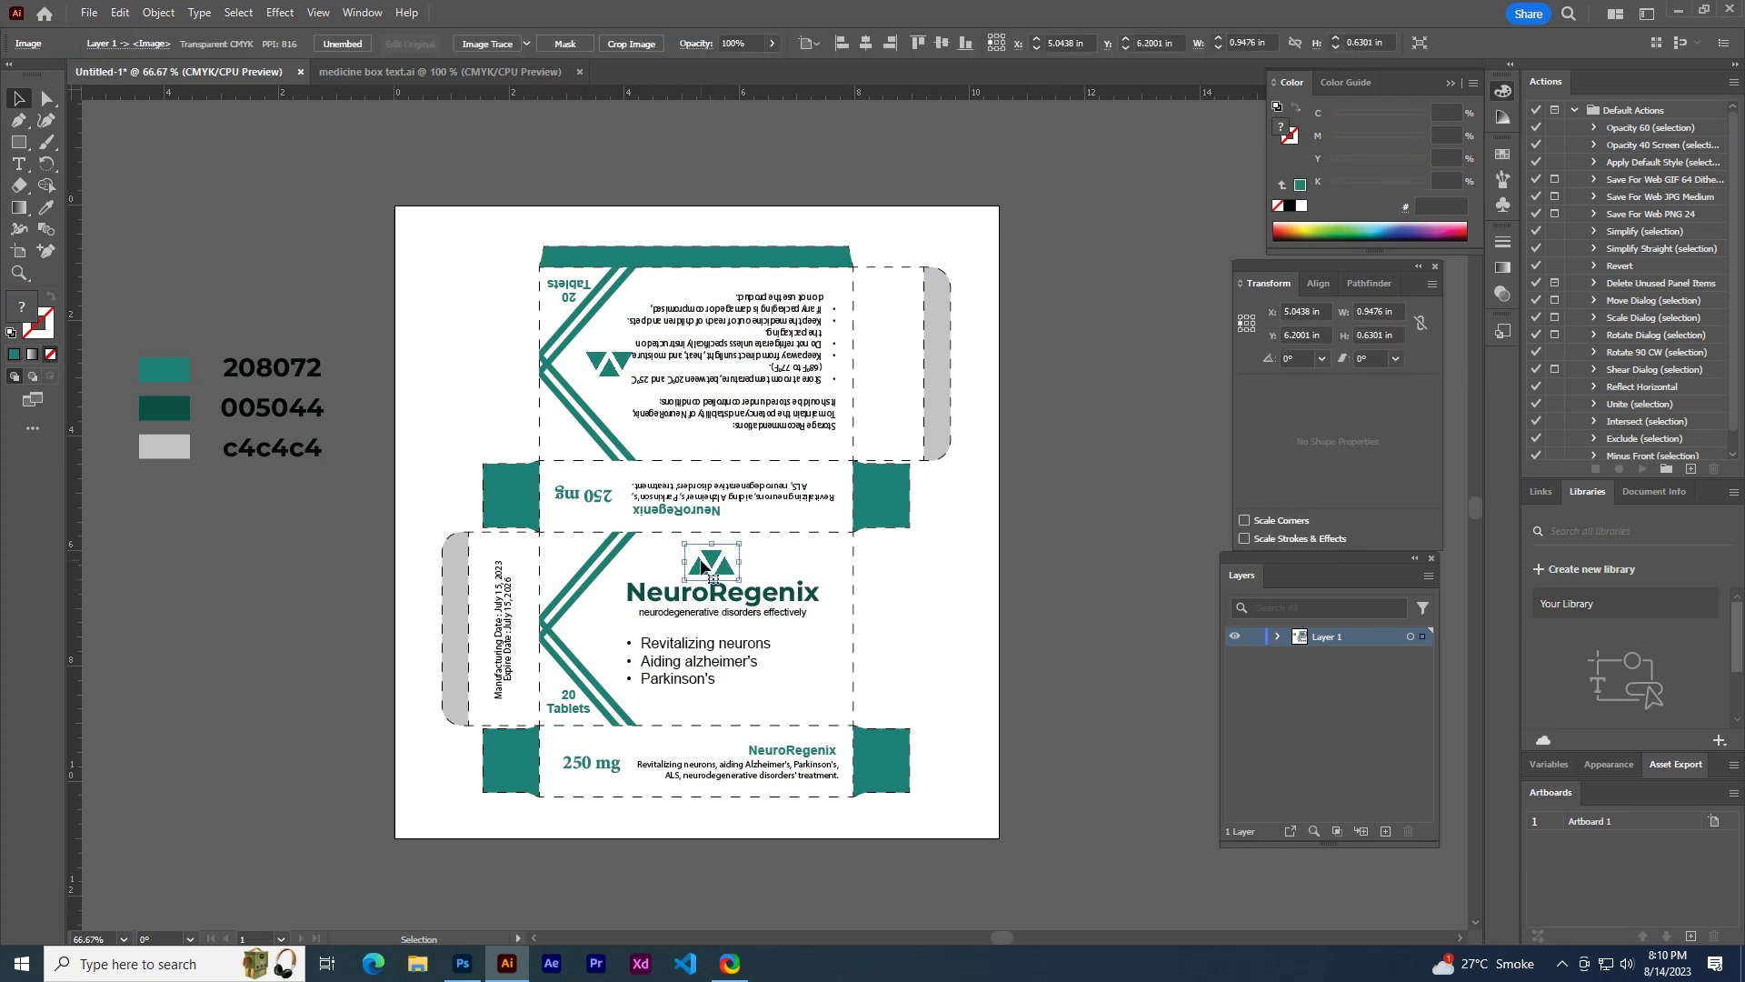
key("Up")
scroll(763, 691, "up", 3)
- Horizontally centre the logo, NeuroRegenix title and tagline on one another
left_click(618, 432)
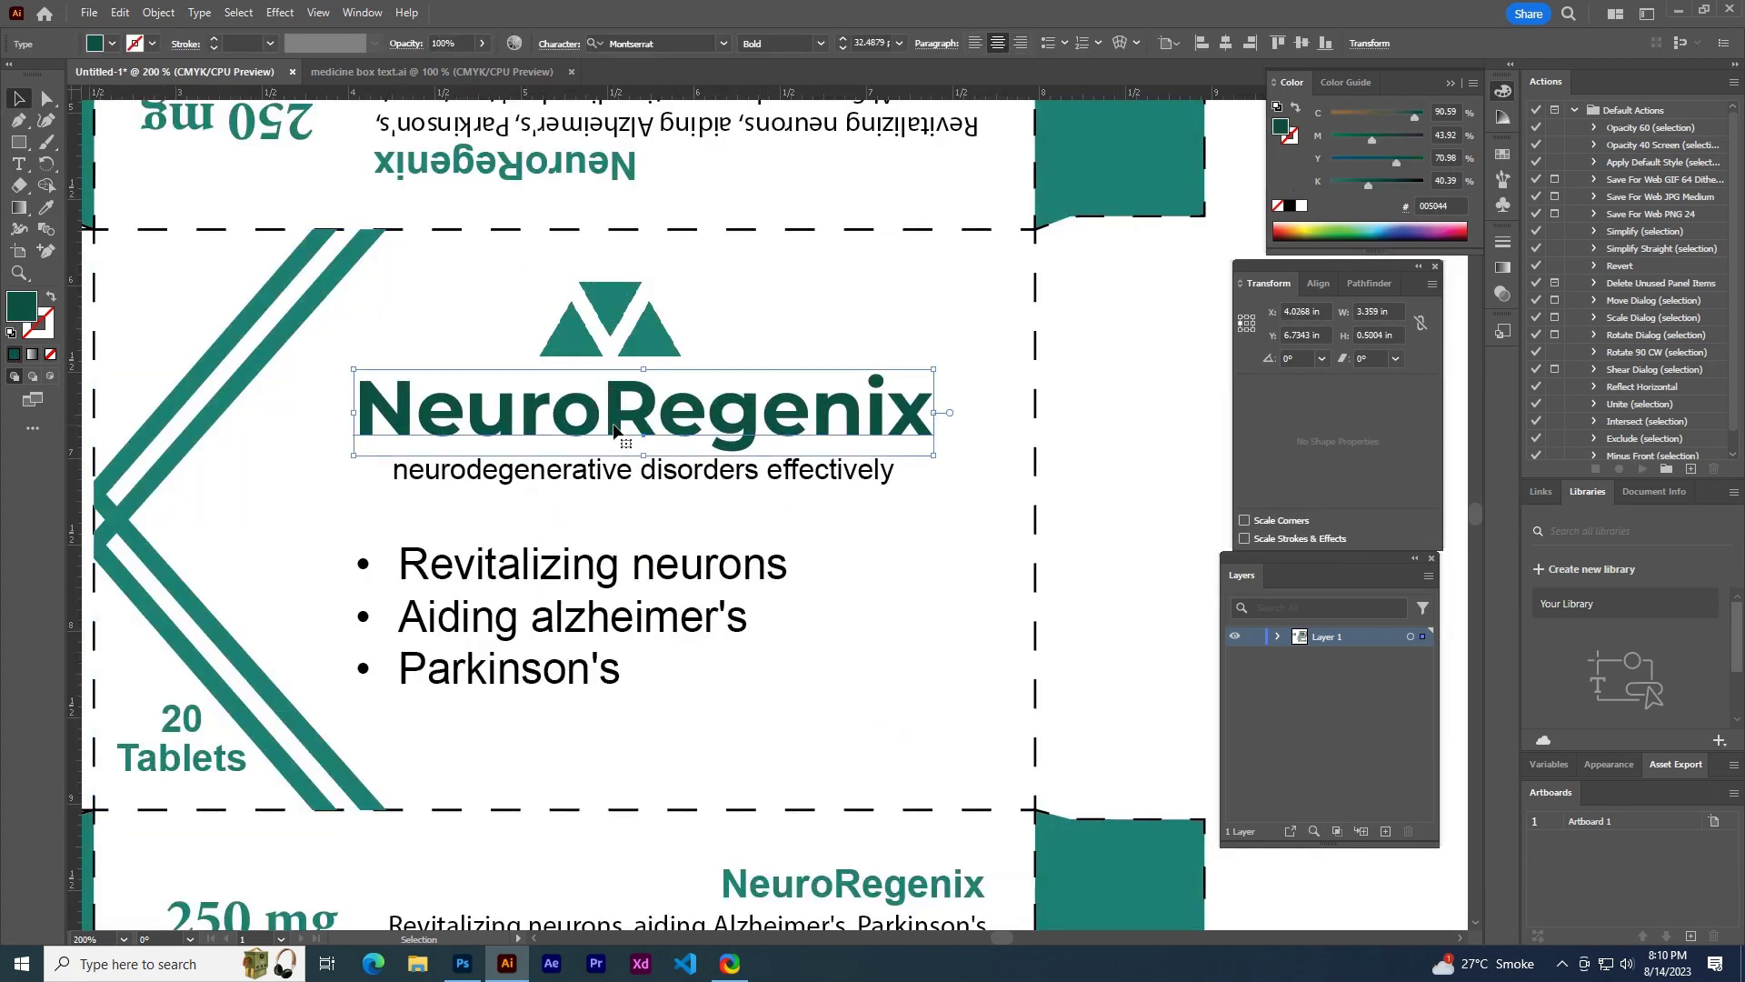
left_click(651, 341, "shift")
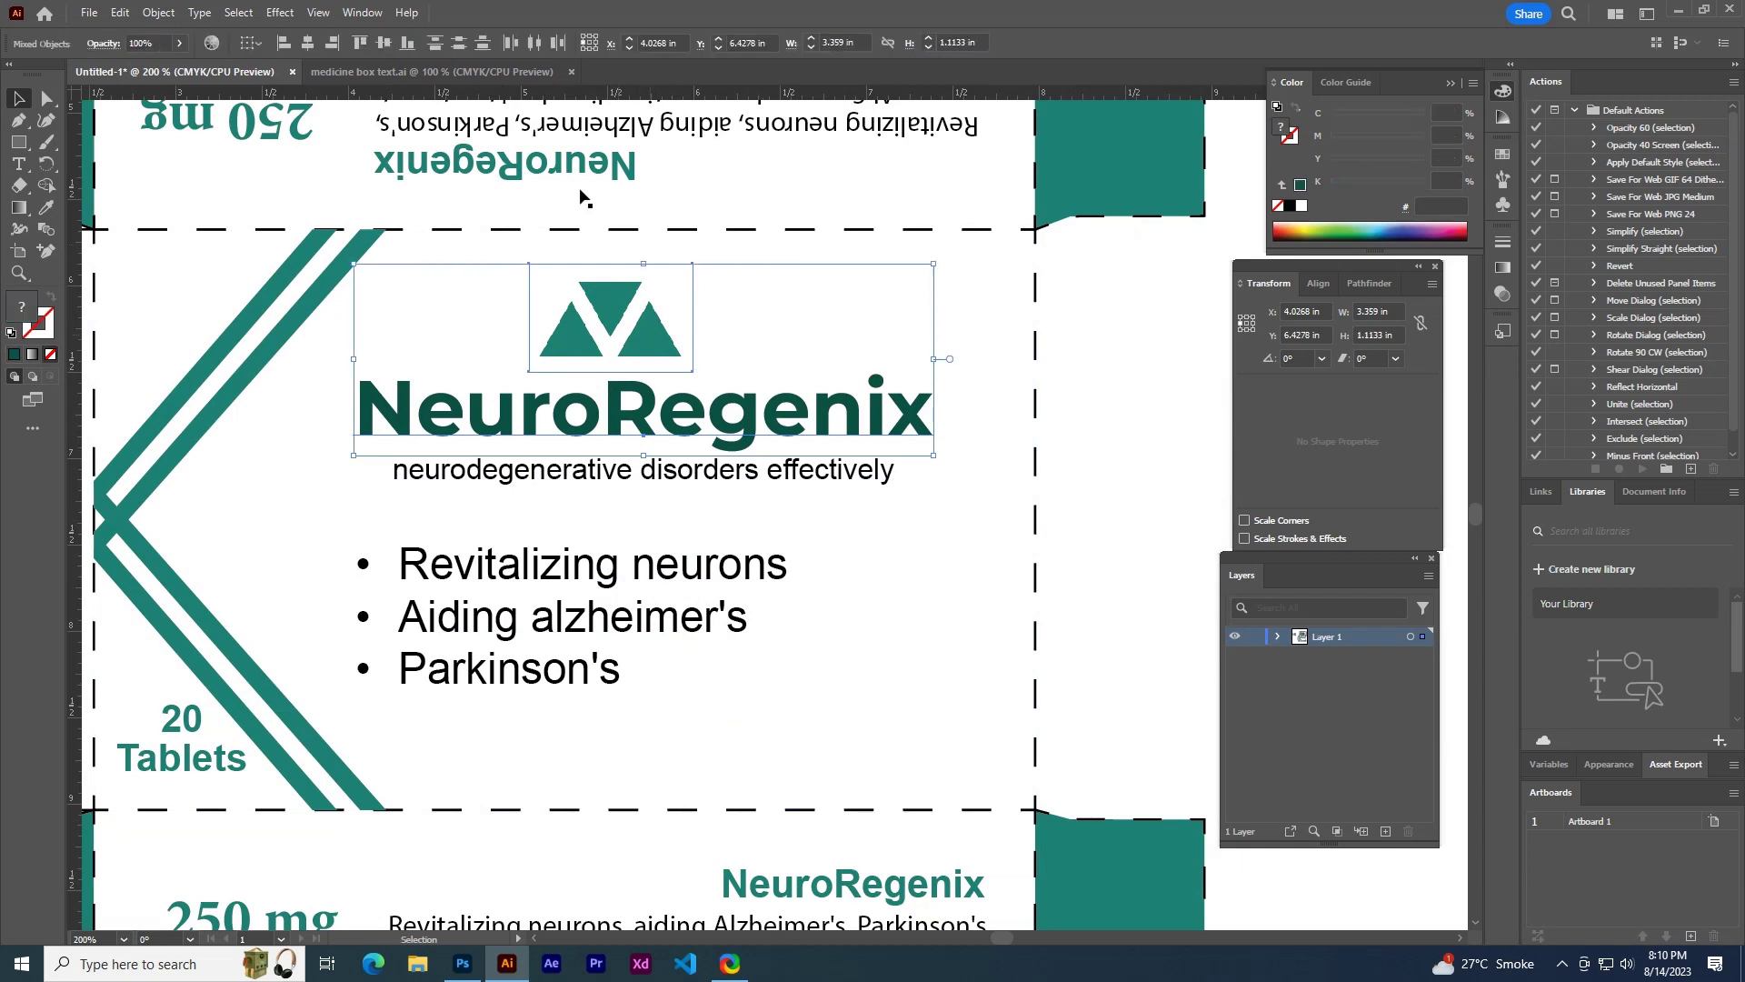
left_click(308, 42)
left_click(663, 473, "shift")
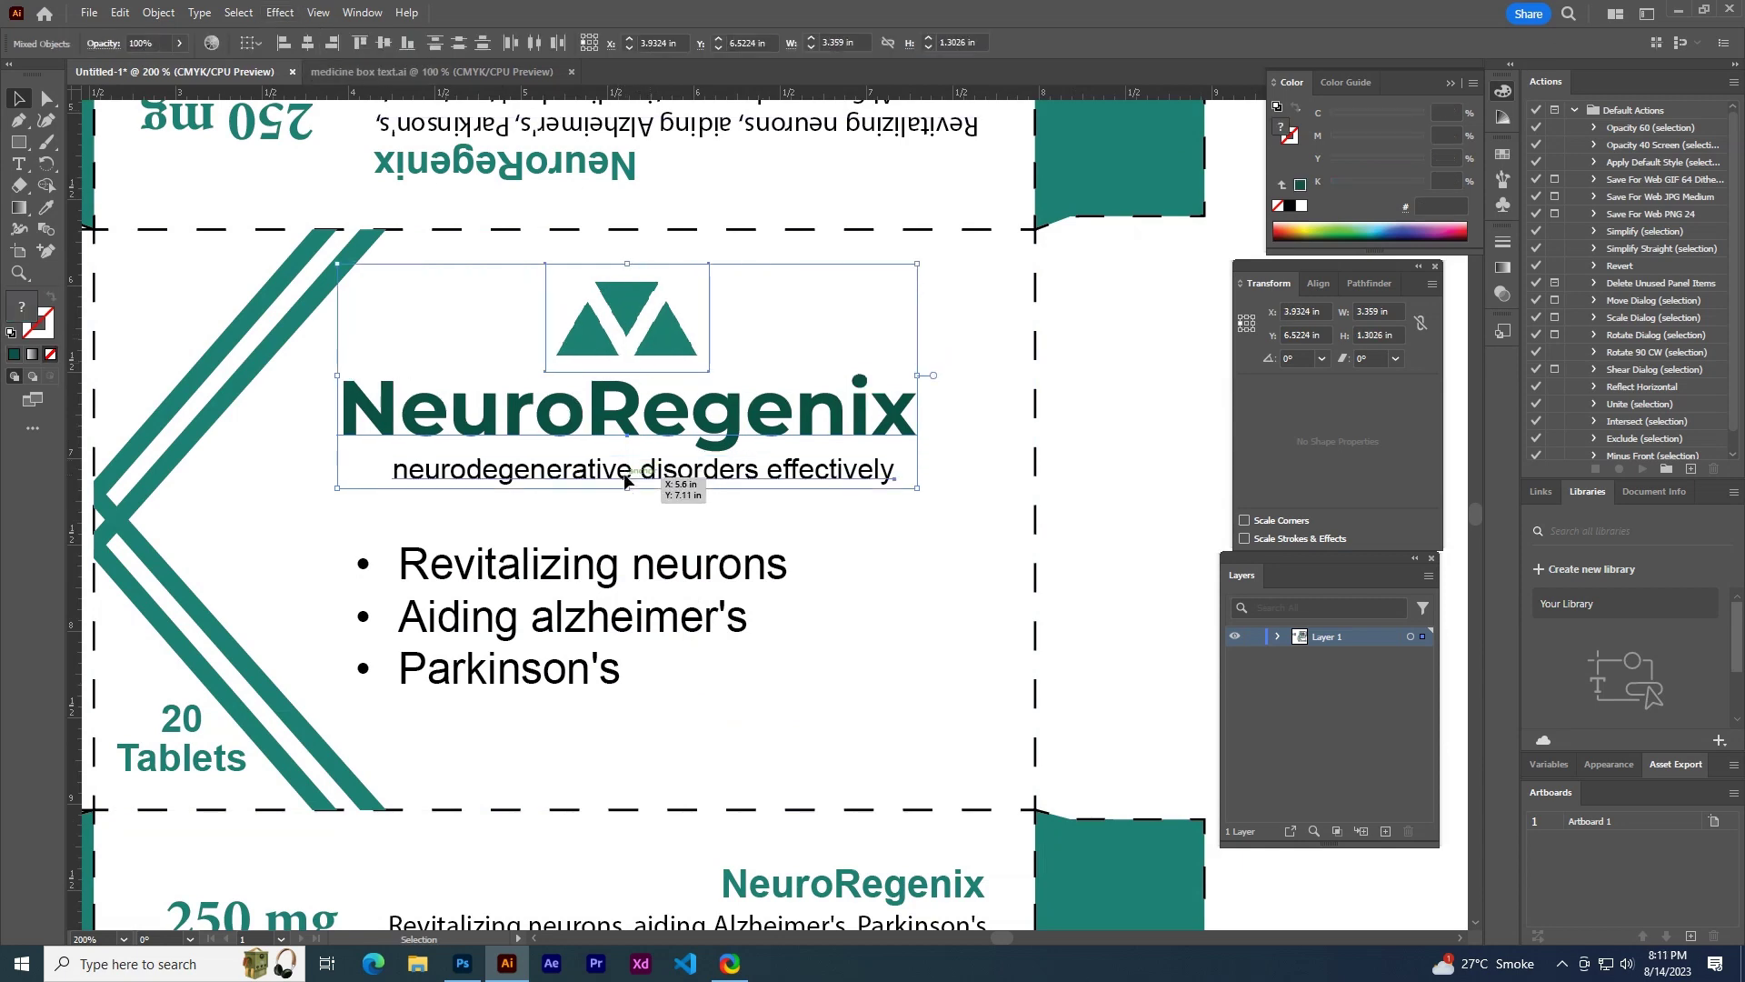
left_click(309, 43)
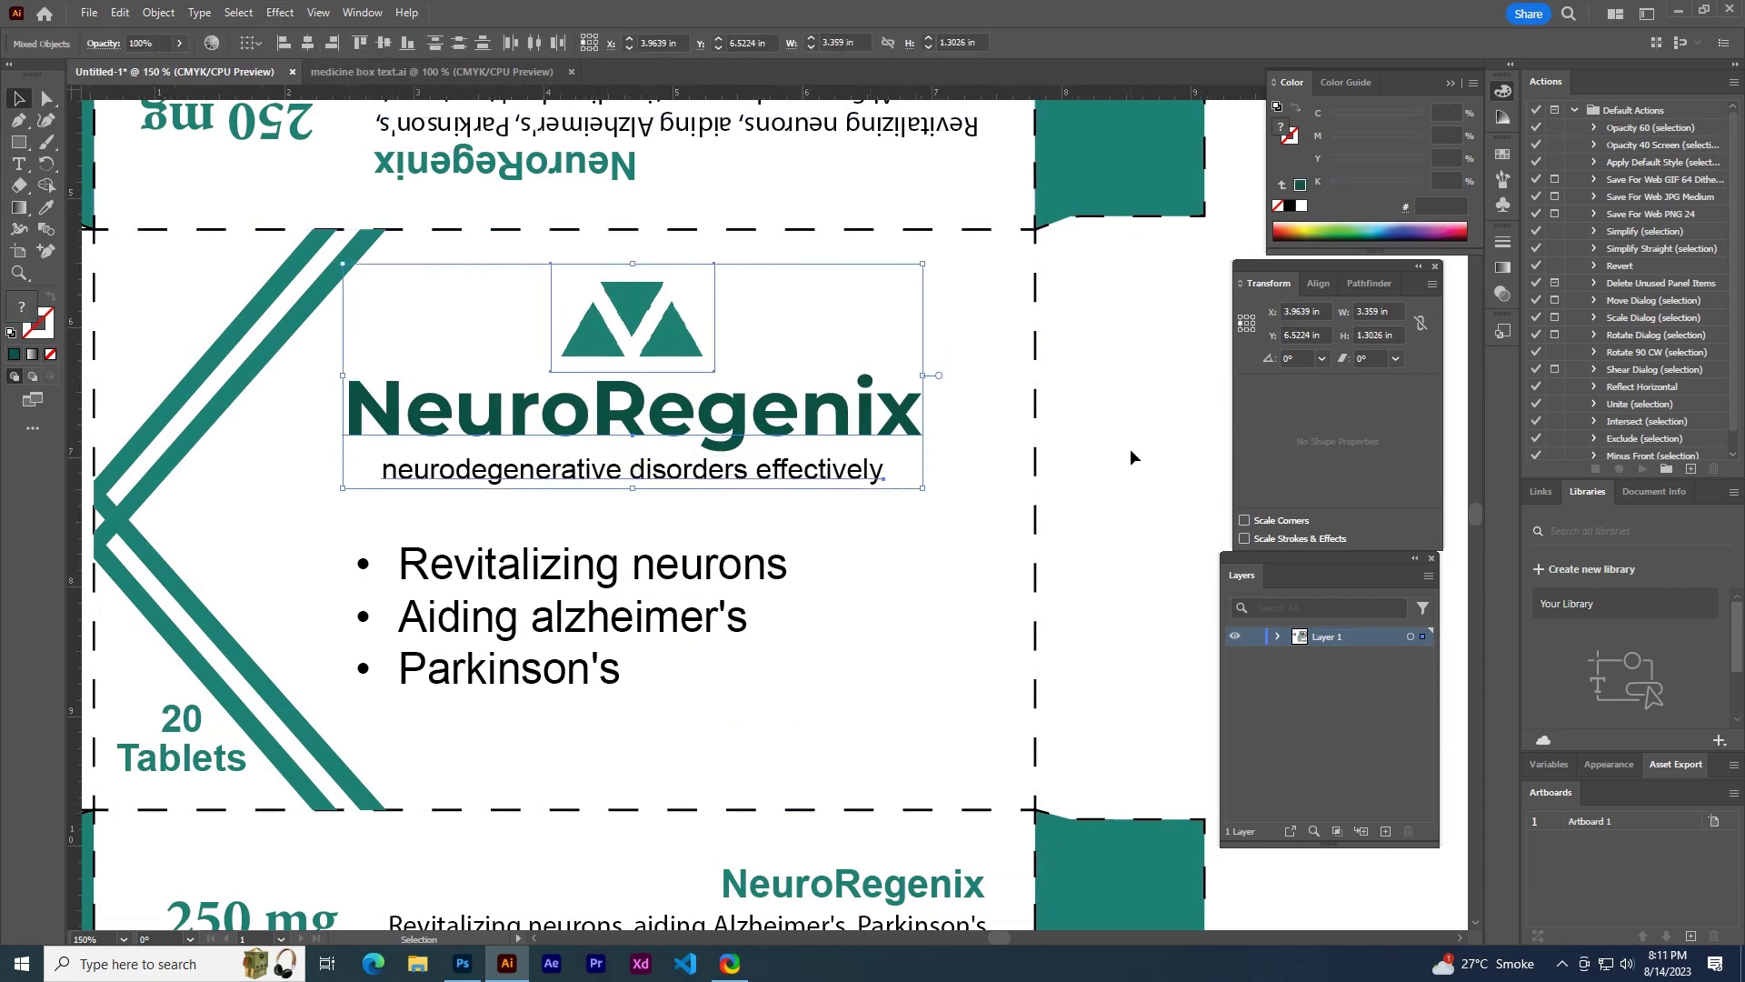
scroll(1130, 449, "down", 2)
left_click(875, 845)
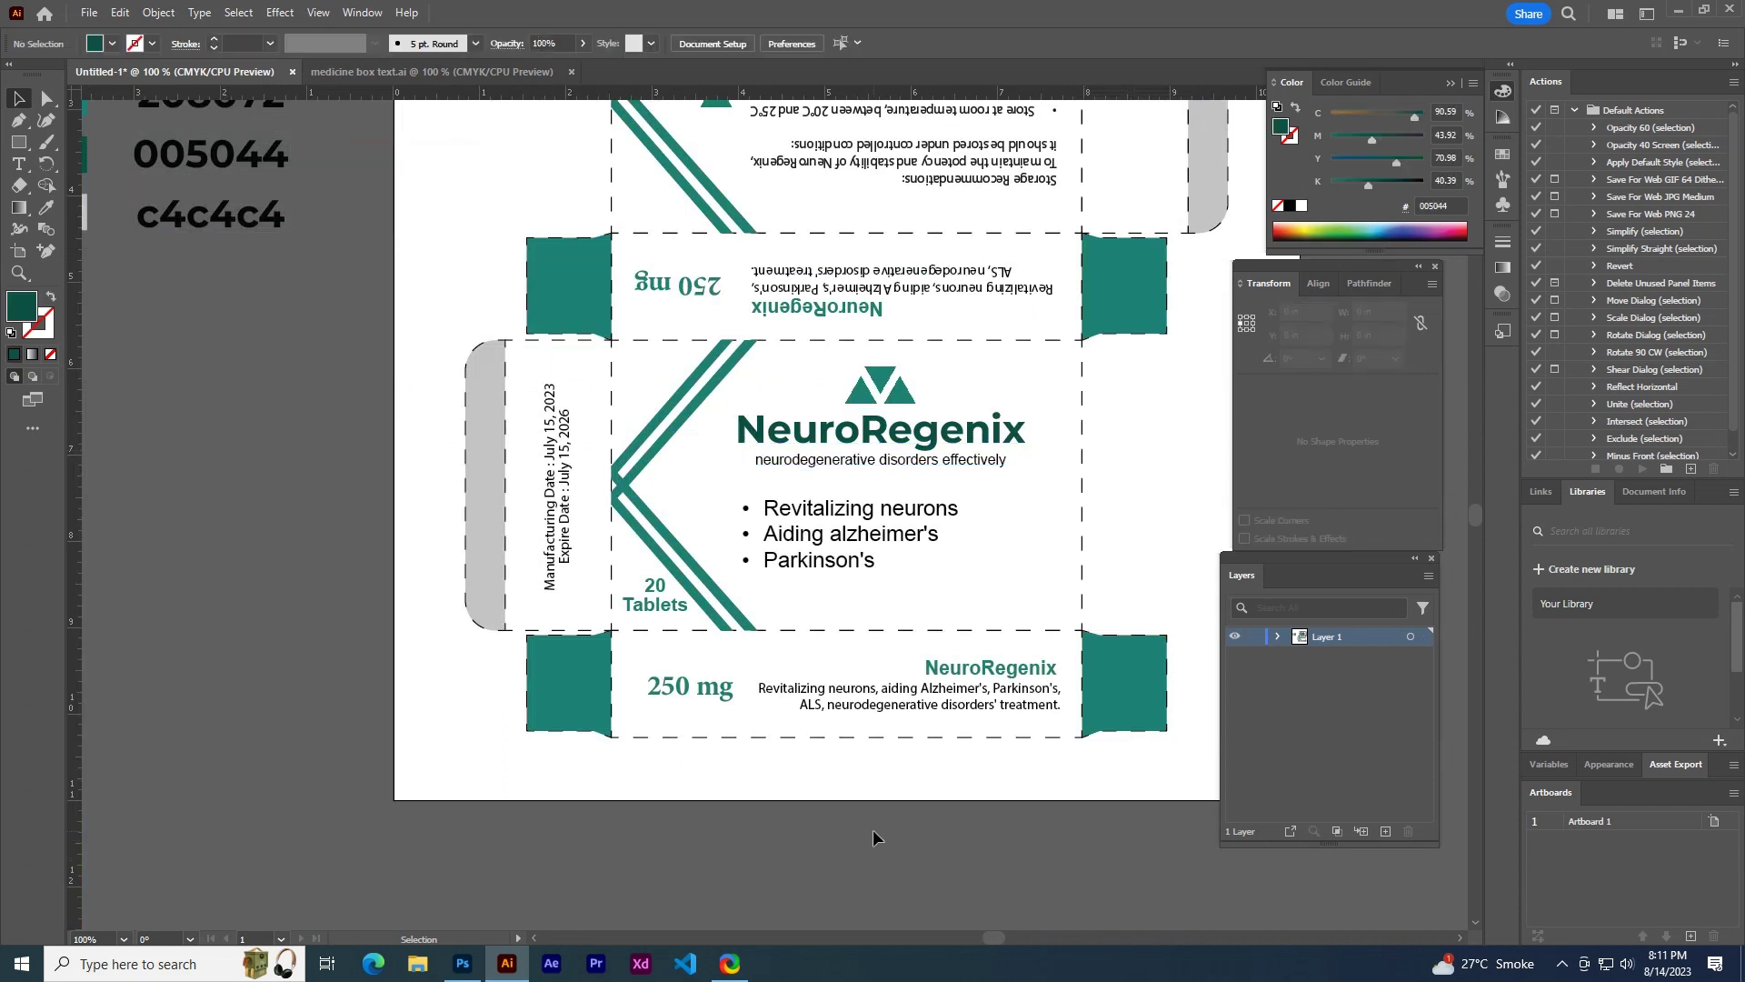
- Inspect the NeuroRegenix title and the bullet-list text, checking the bullet list's font family
left_click_drag(687, 363, 560, 511)
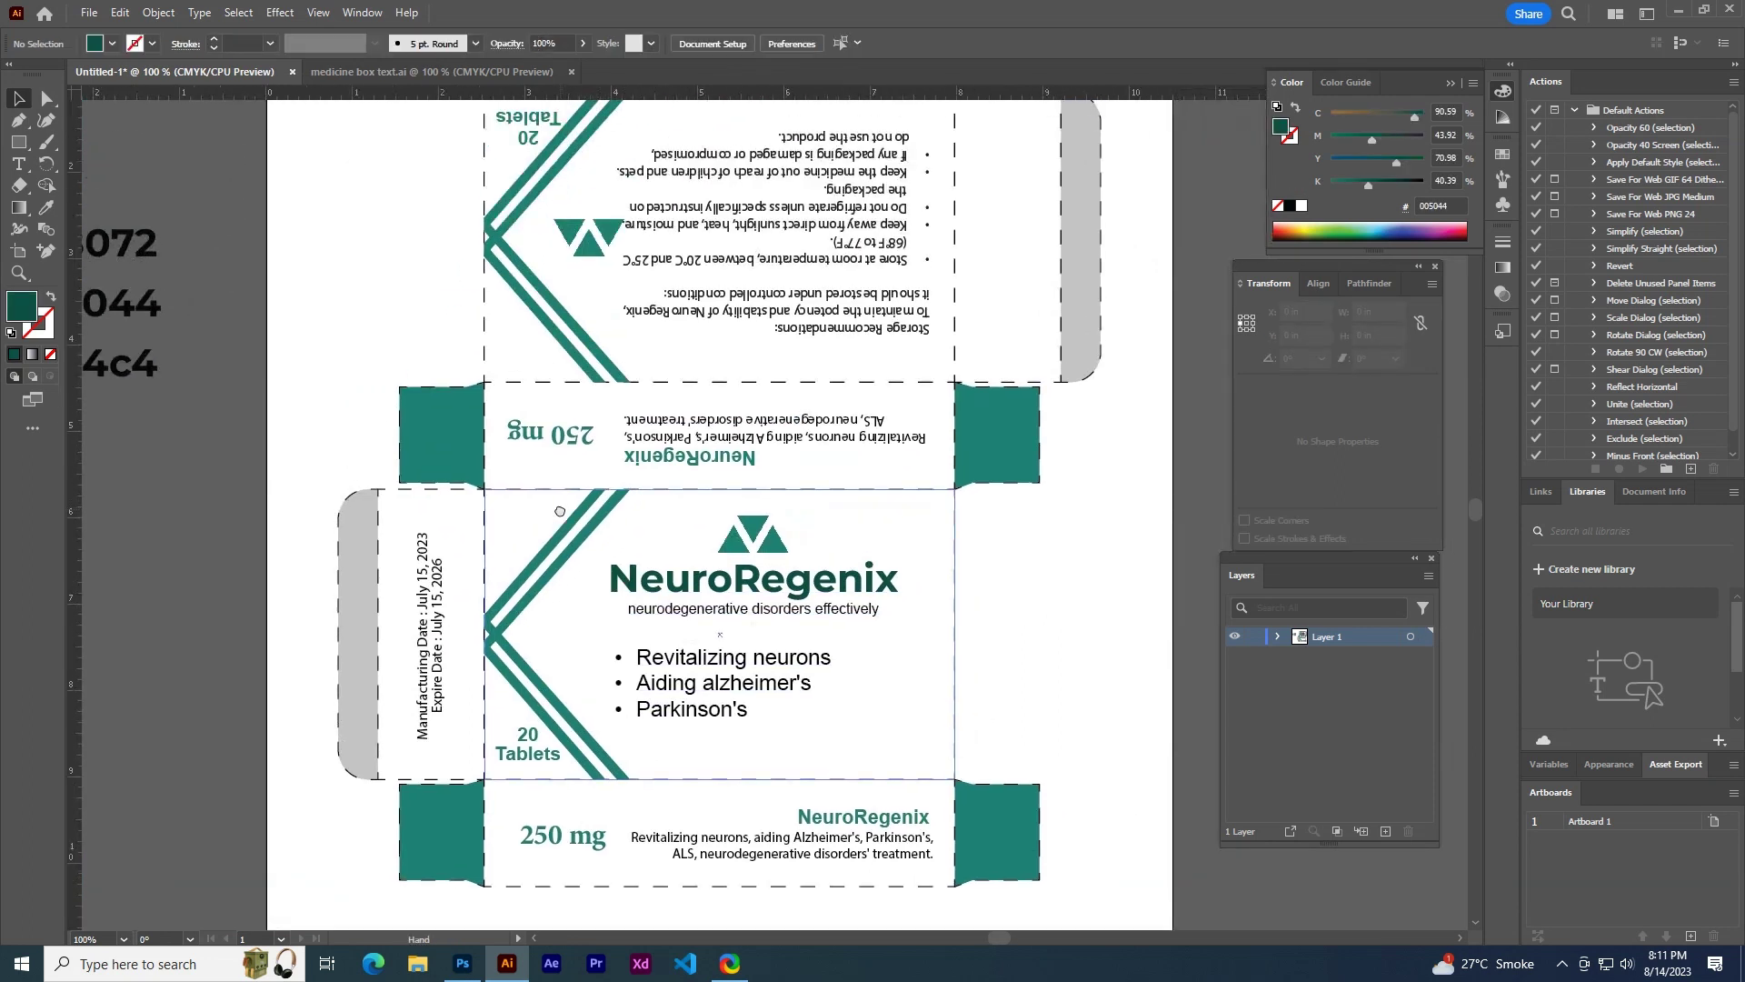
left_click(641, 586)
left_click_drag(310, 493, 606, 574)
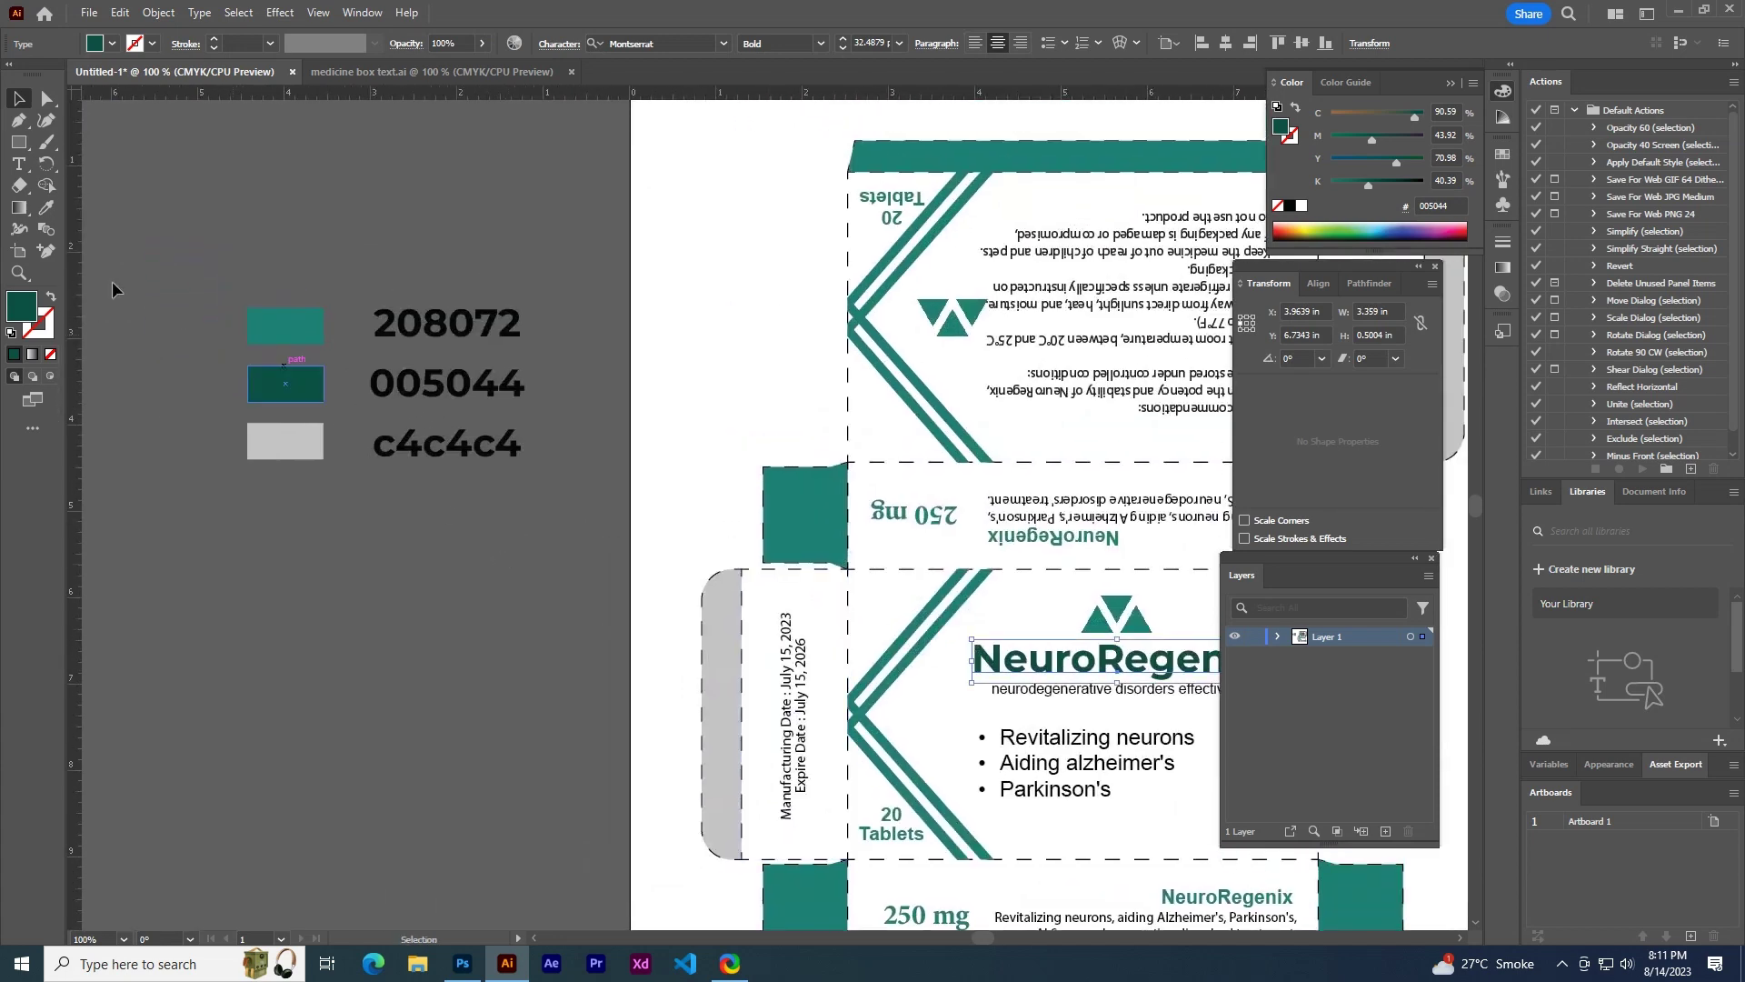
key("i")
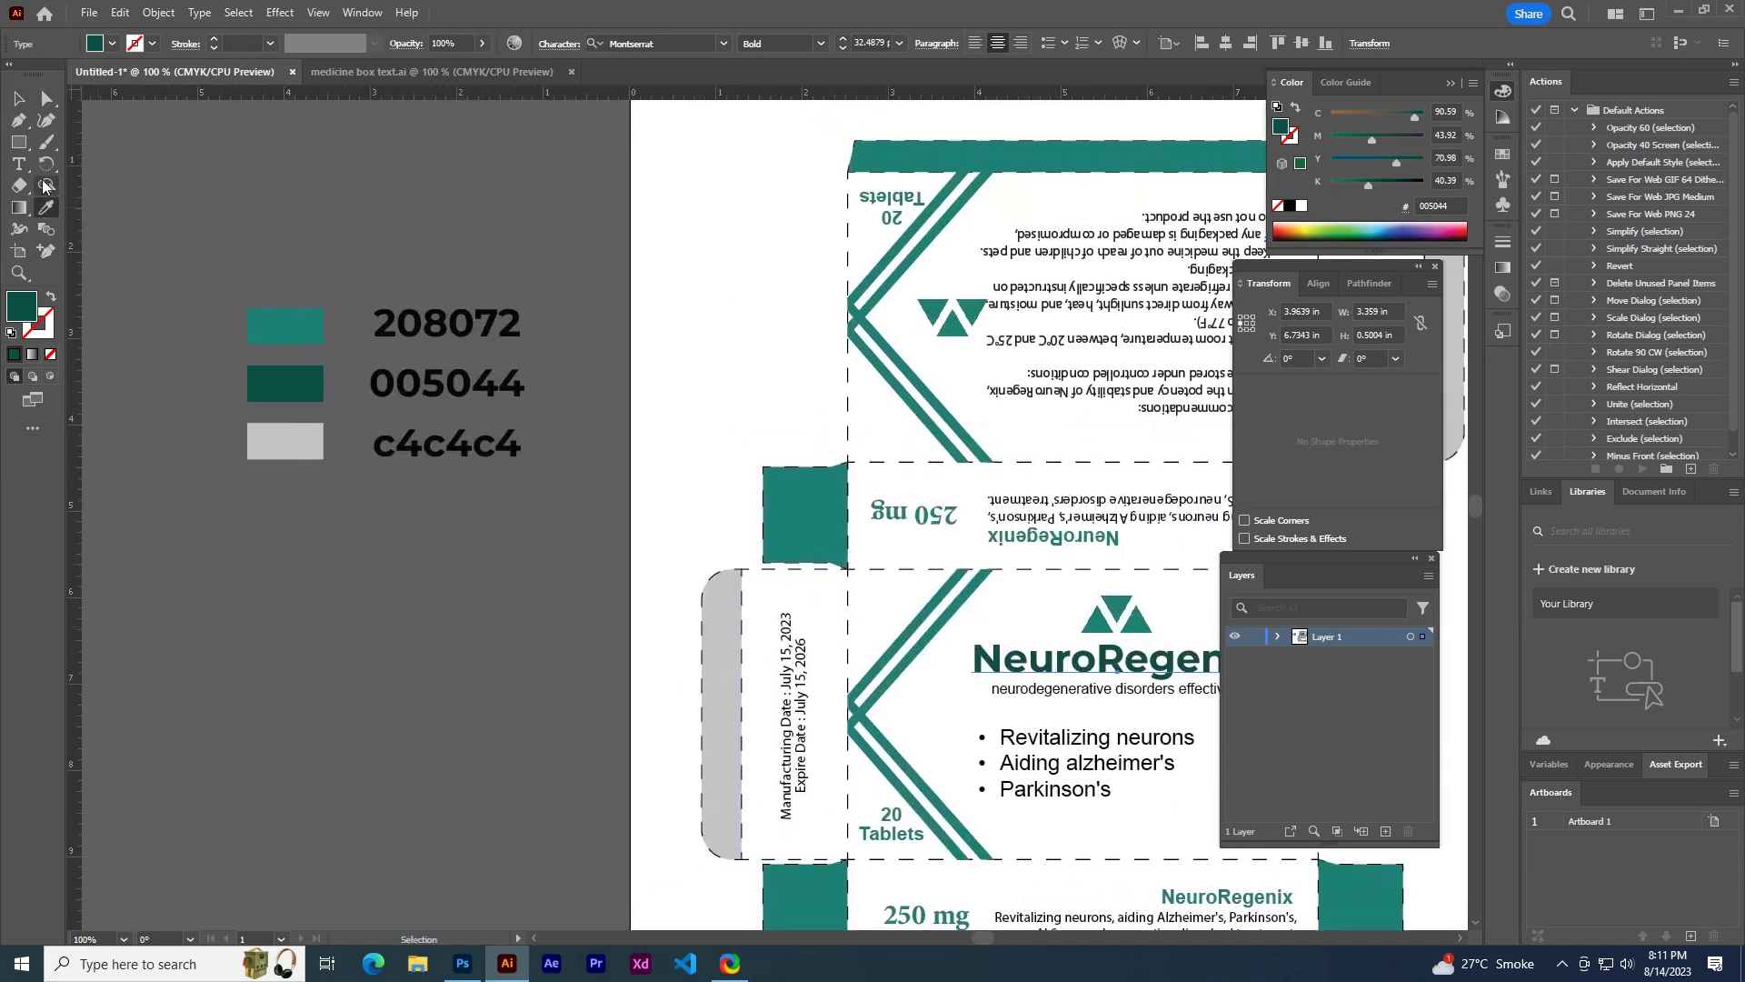
left_click(20, 104)
left_click(421, 598)
scroll(449, 591, "down", 2)
scroll(449, 592, "right", 5)
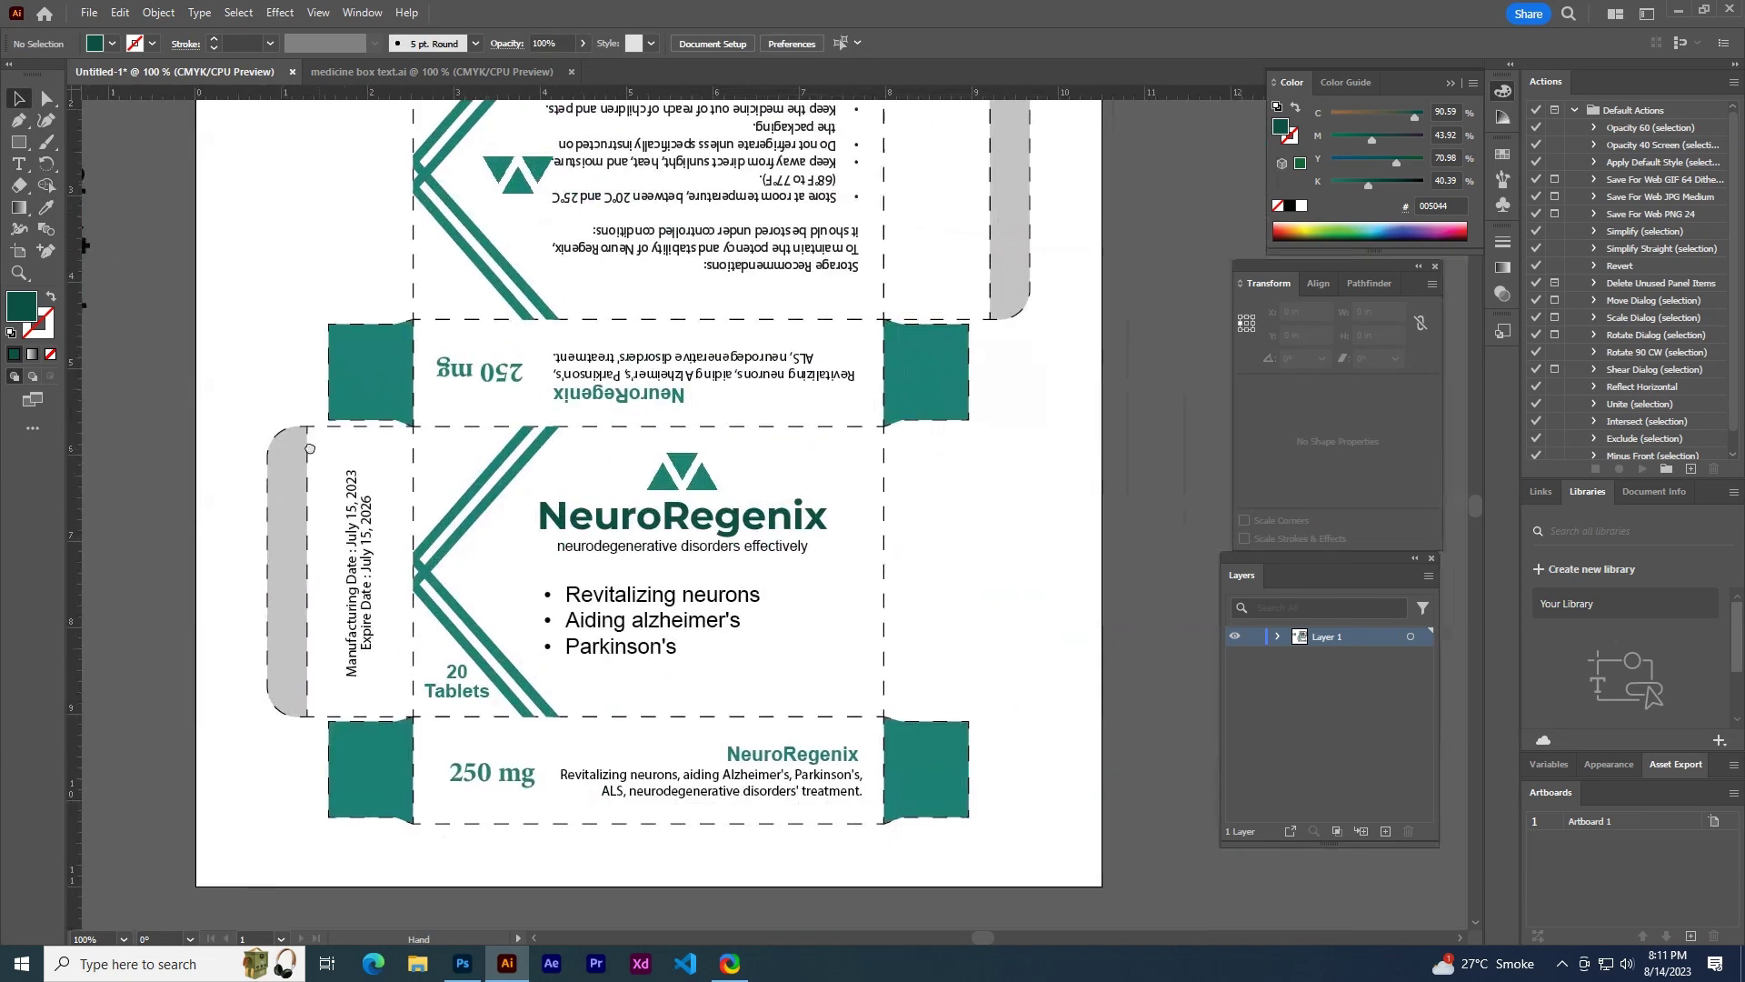
left_click(573, 607)
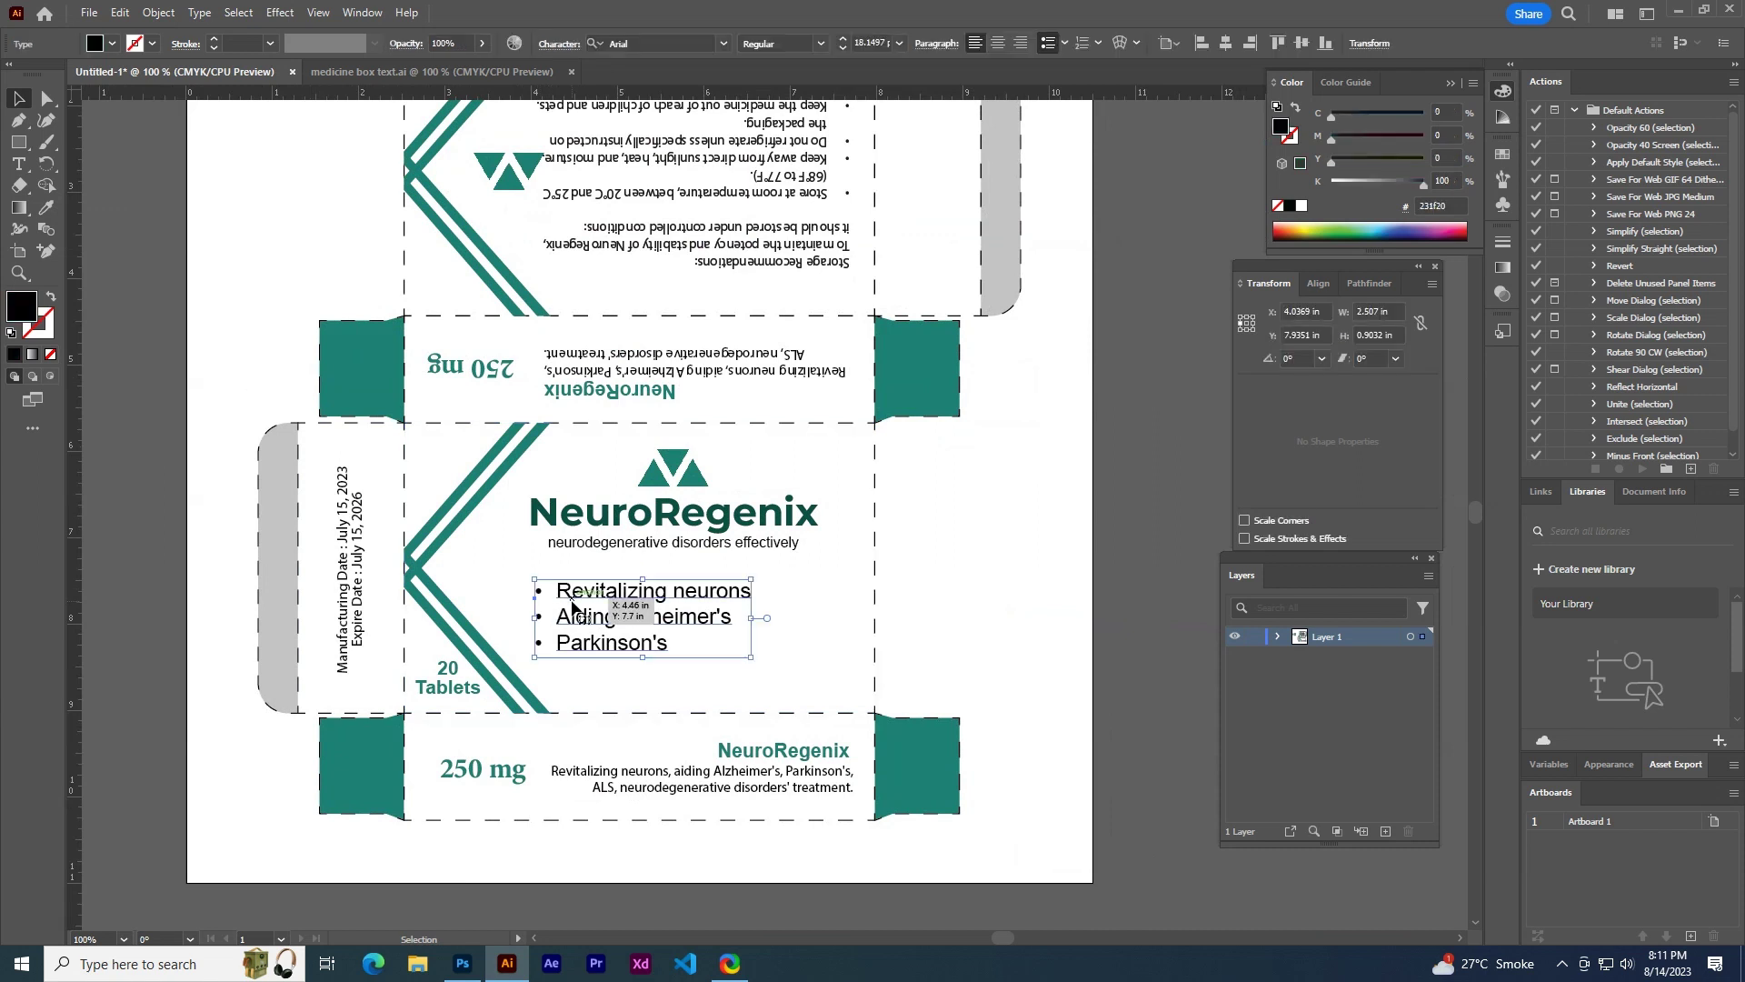
left_click(604, 42)
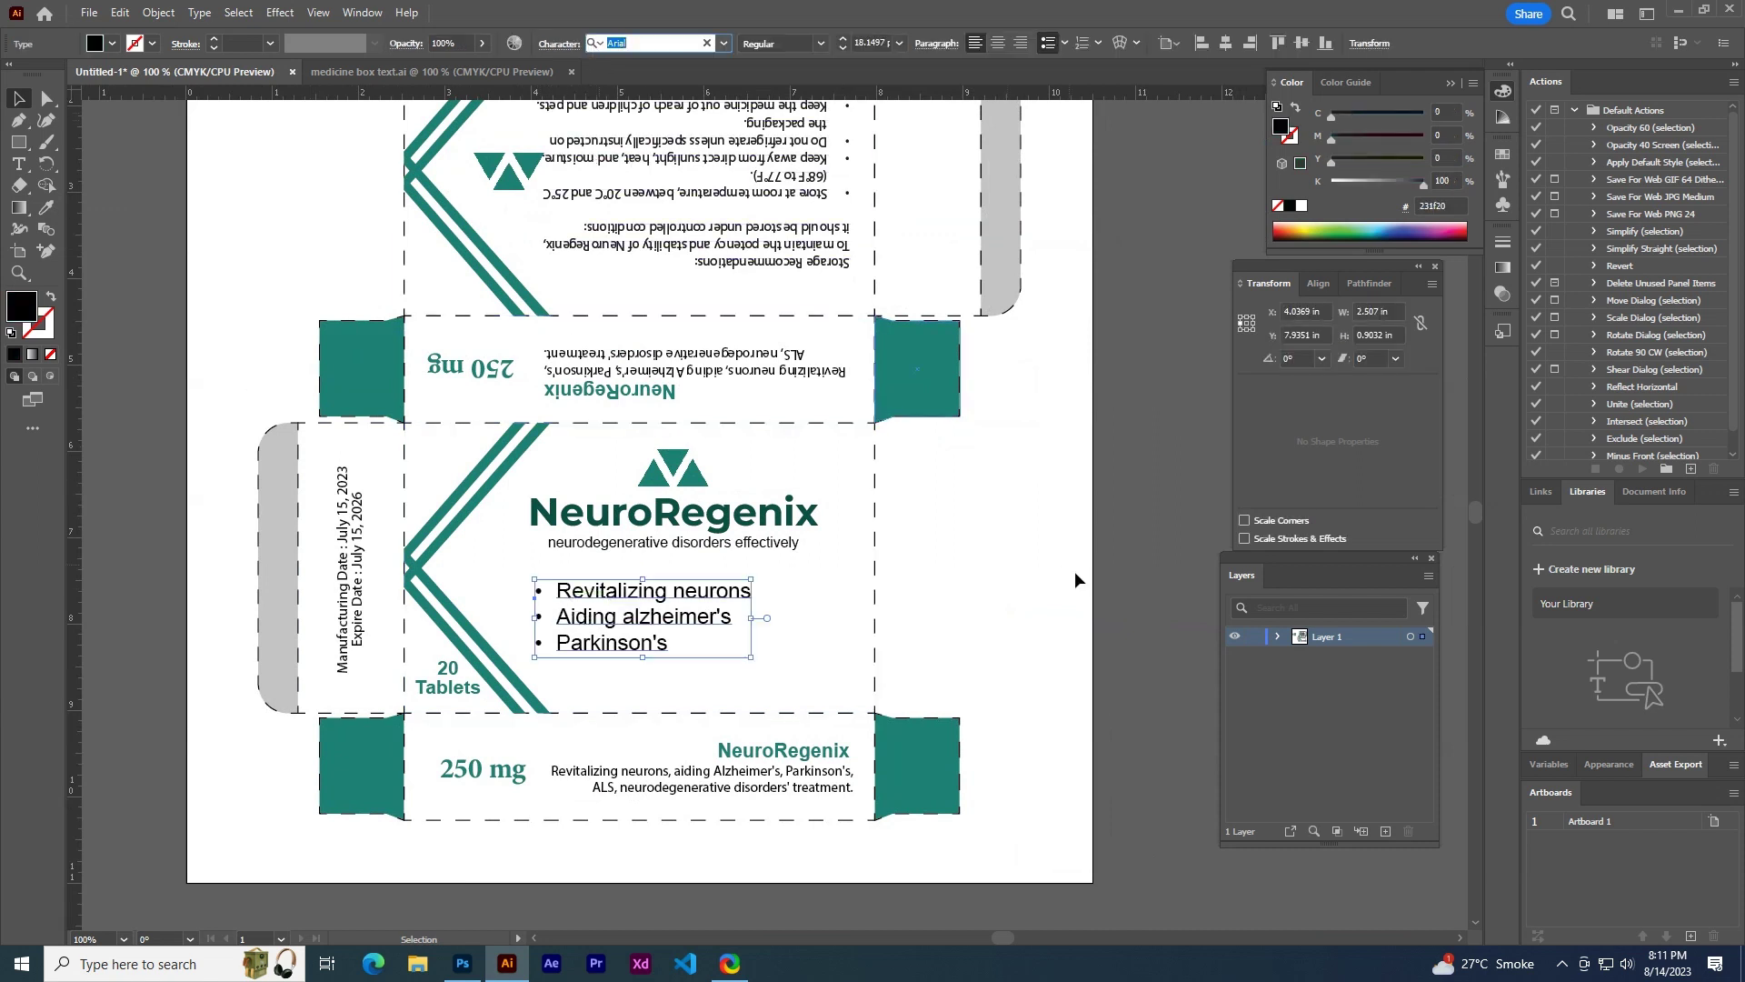
left_click(1104, 564)
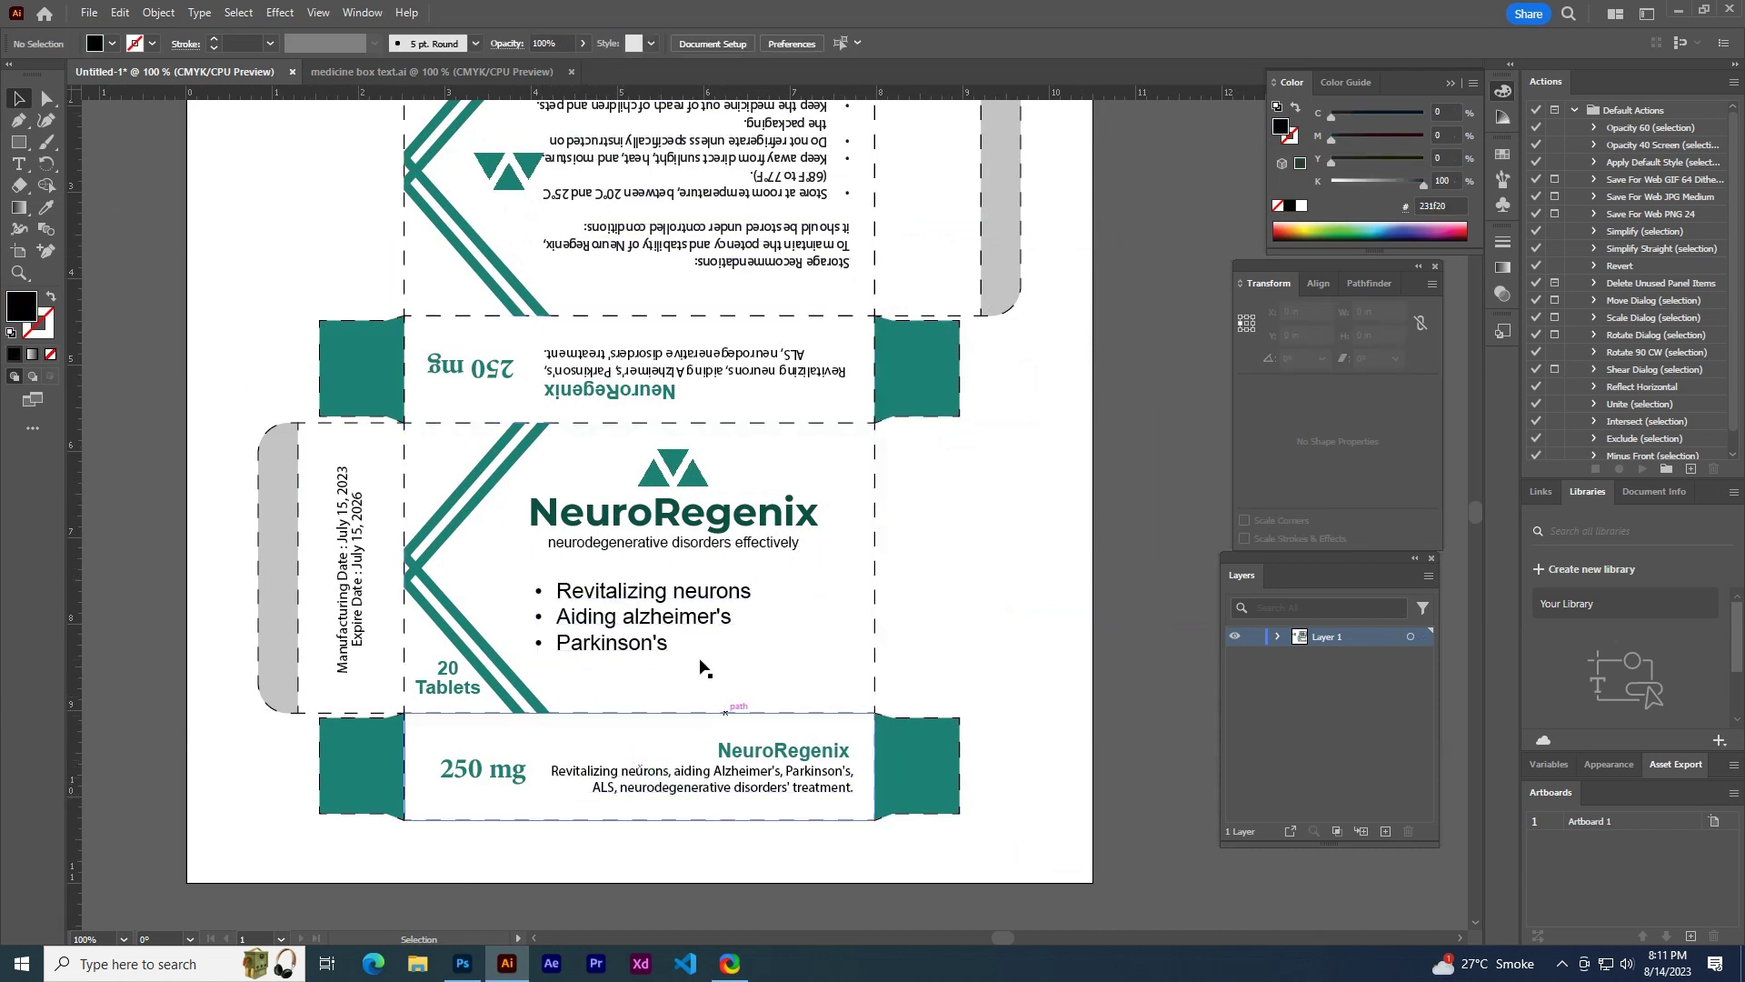
- Nudge the upside-down top-flap logo two steps left, to X 3.0454 in
left_click_drag(471, 418, 500, 644)
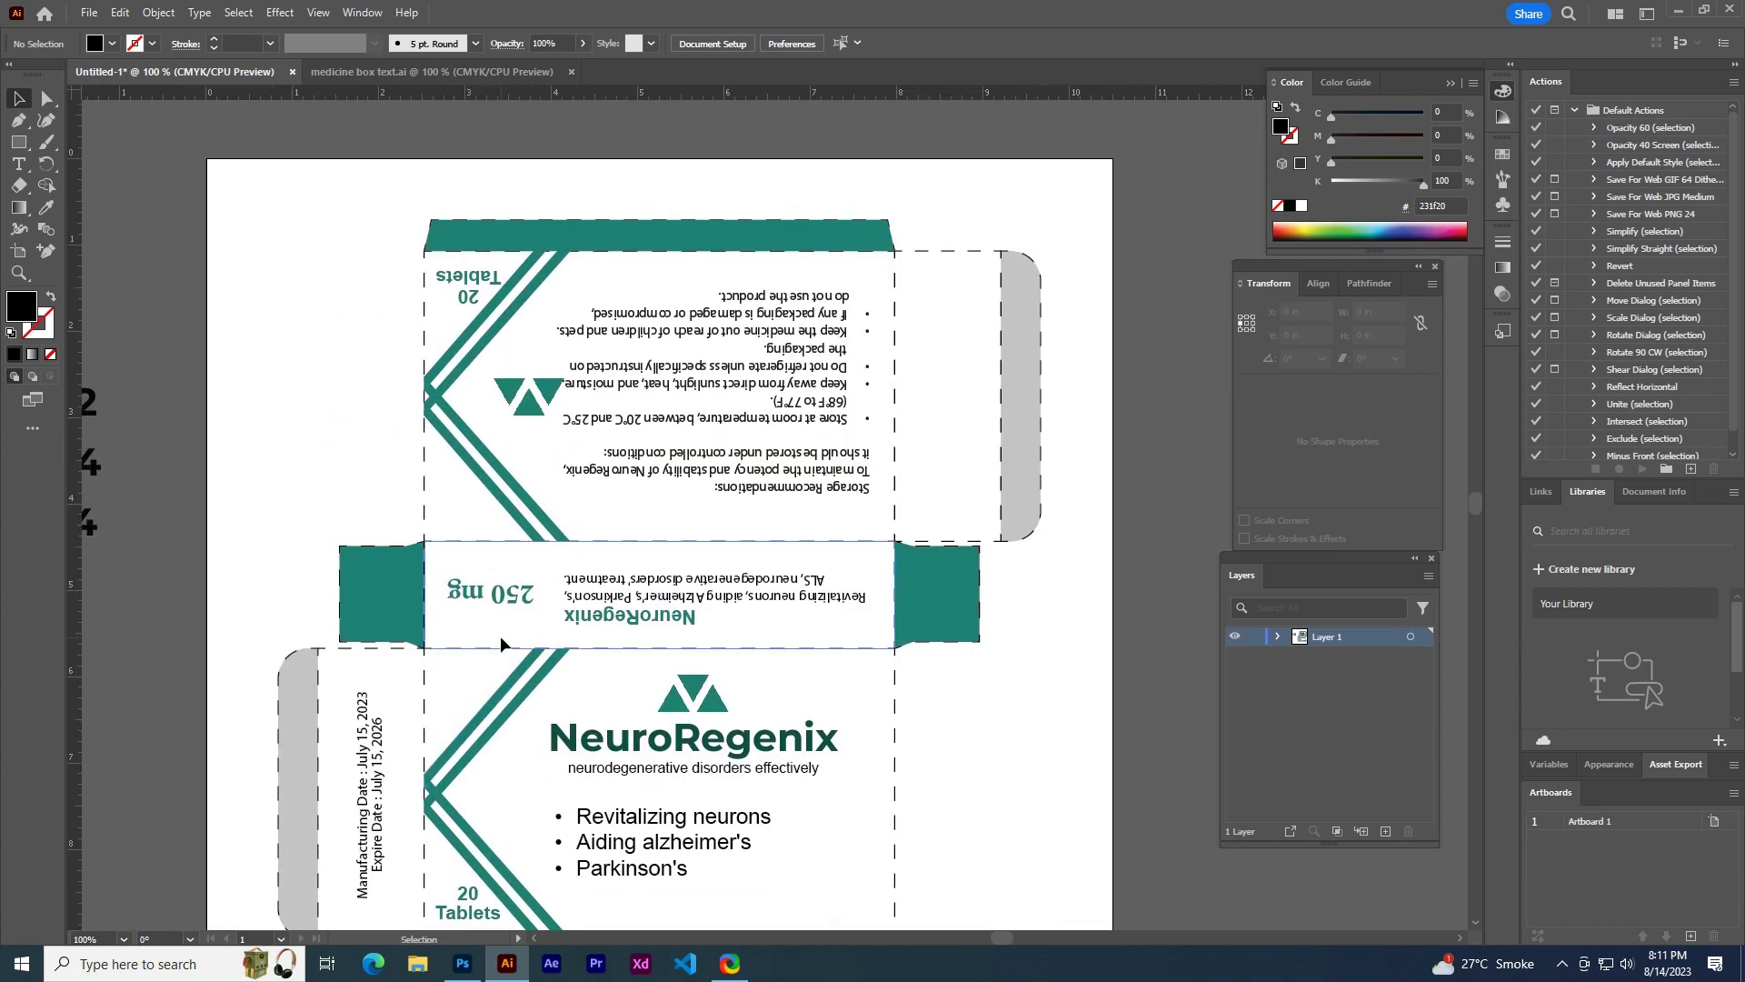
scroll(582, 672, "down", 1)
scroll(582, 673, "up", 1)
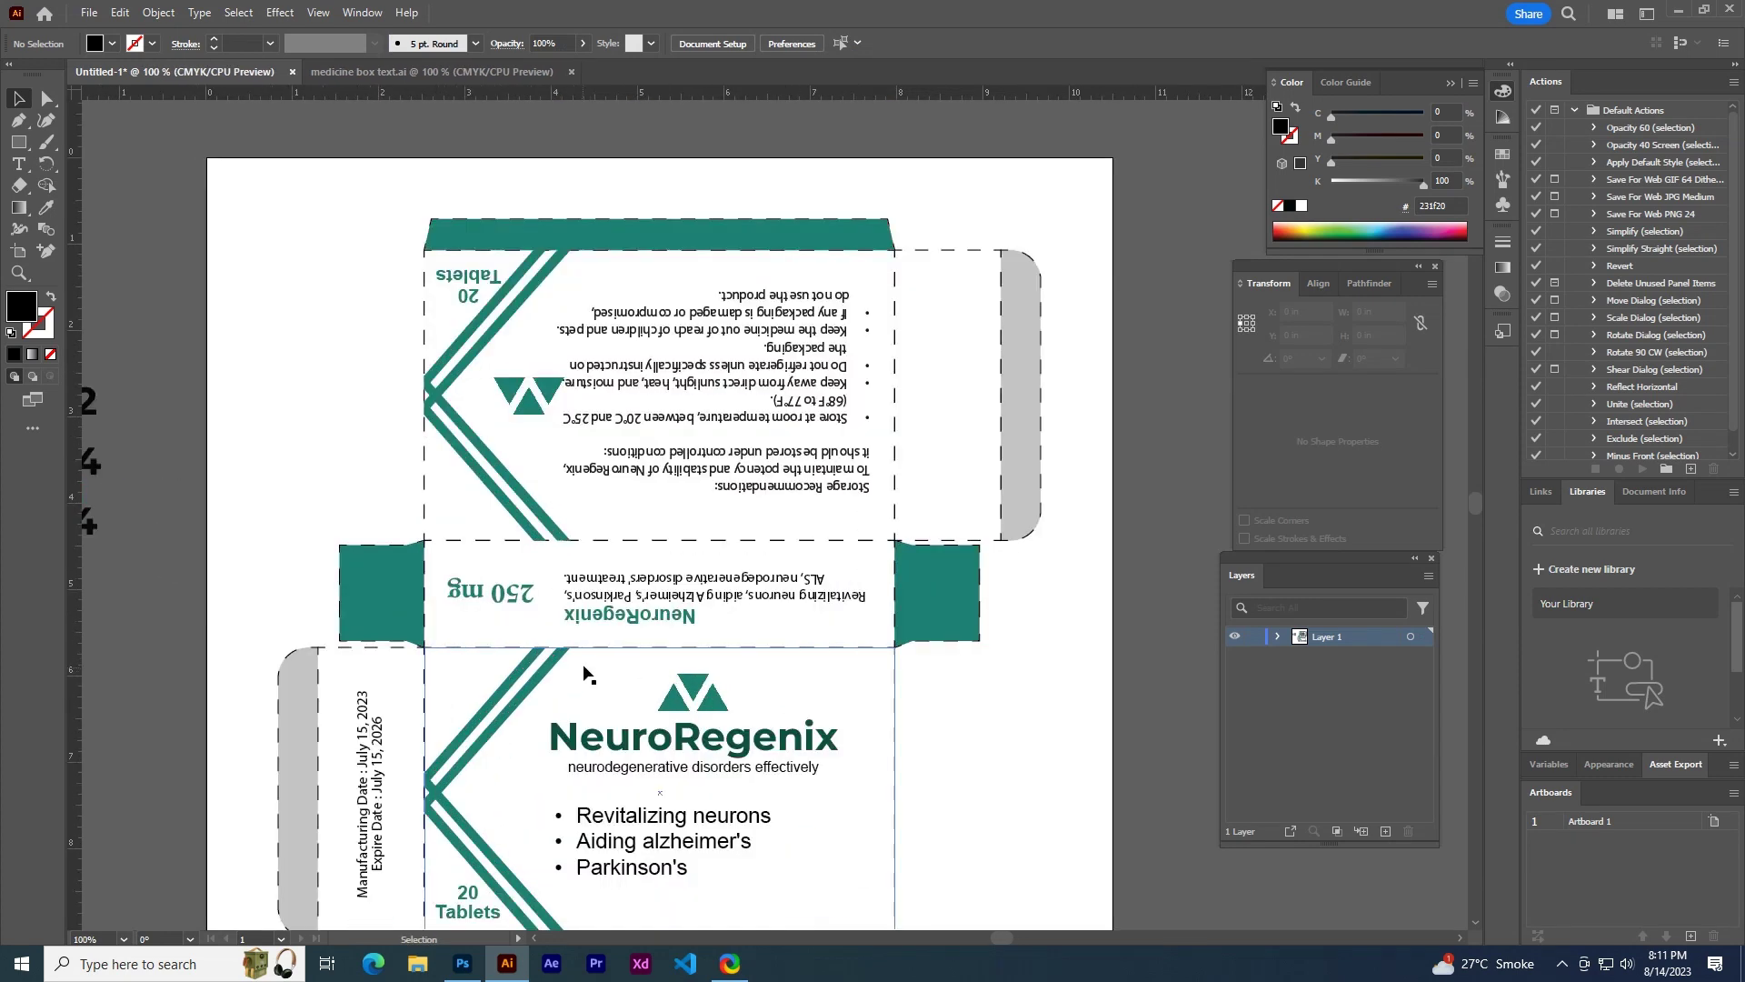
left_click(542, 399)
key("Left")
key("Left")
key("Left")
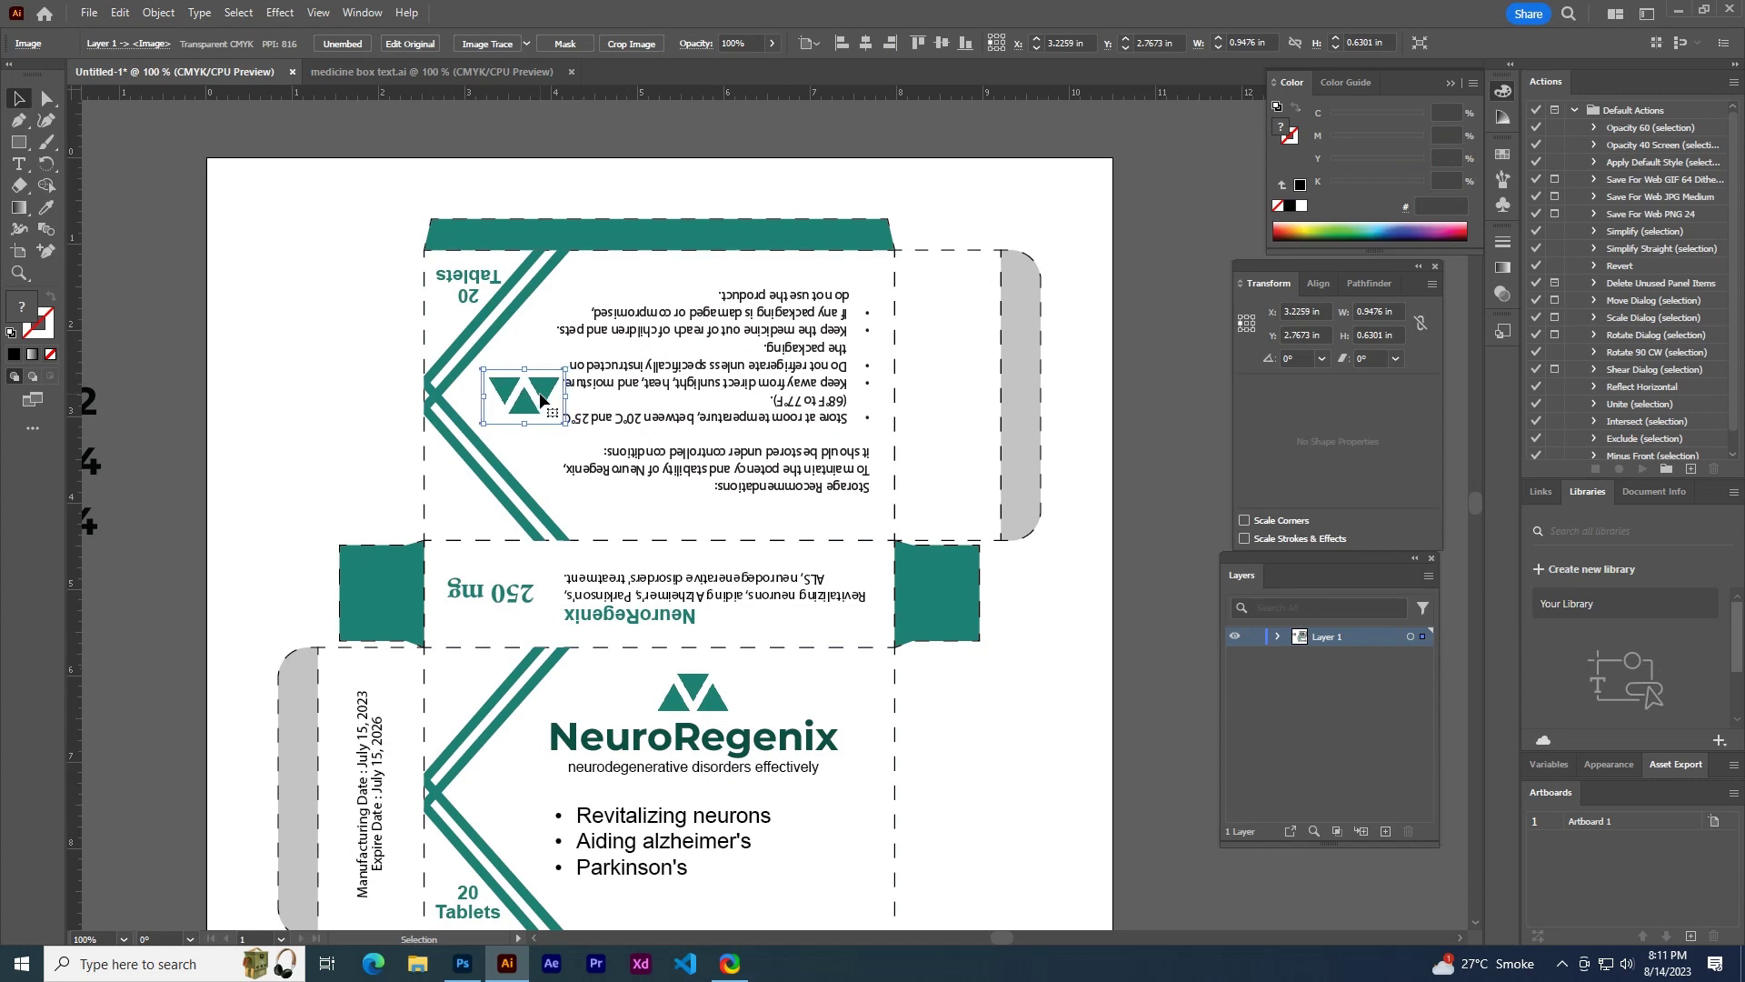
key("Left")
key("Left")
key("Left")
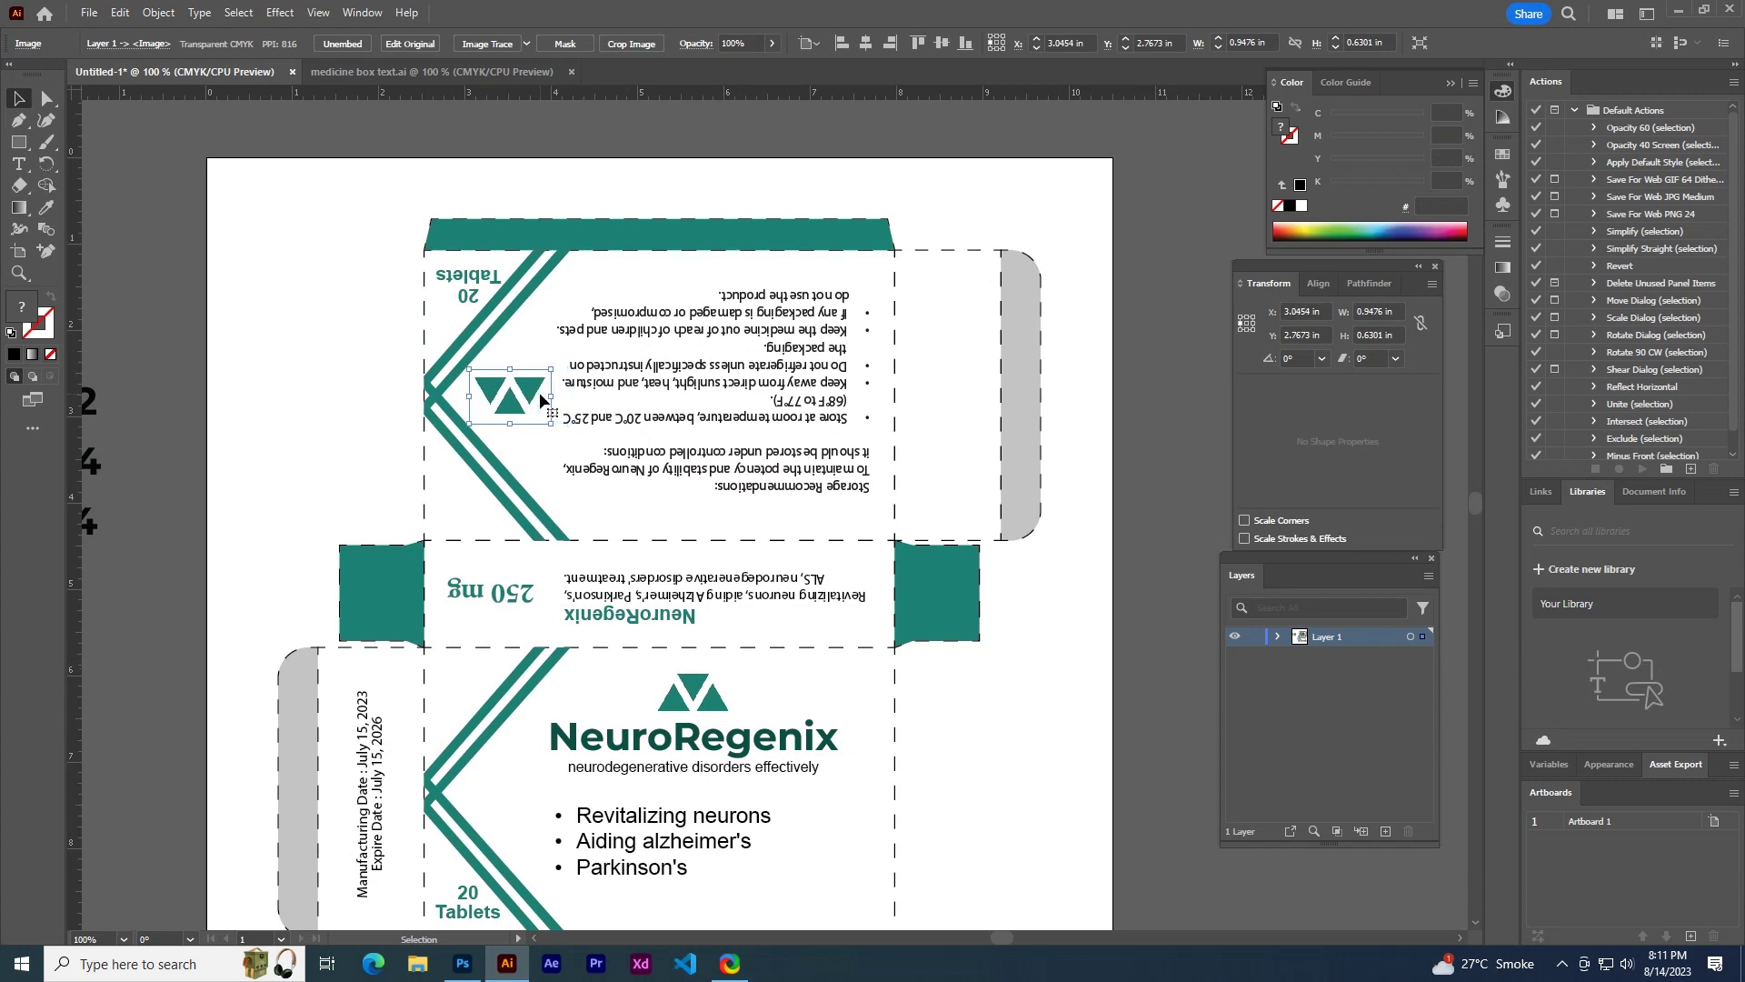
left_click(1155, 488)
scroll(1136, 470, "down", 1)
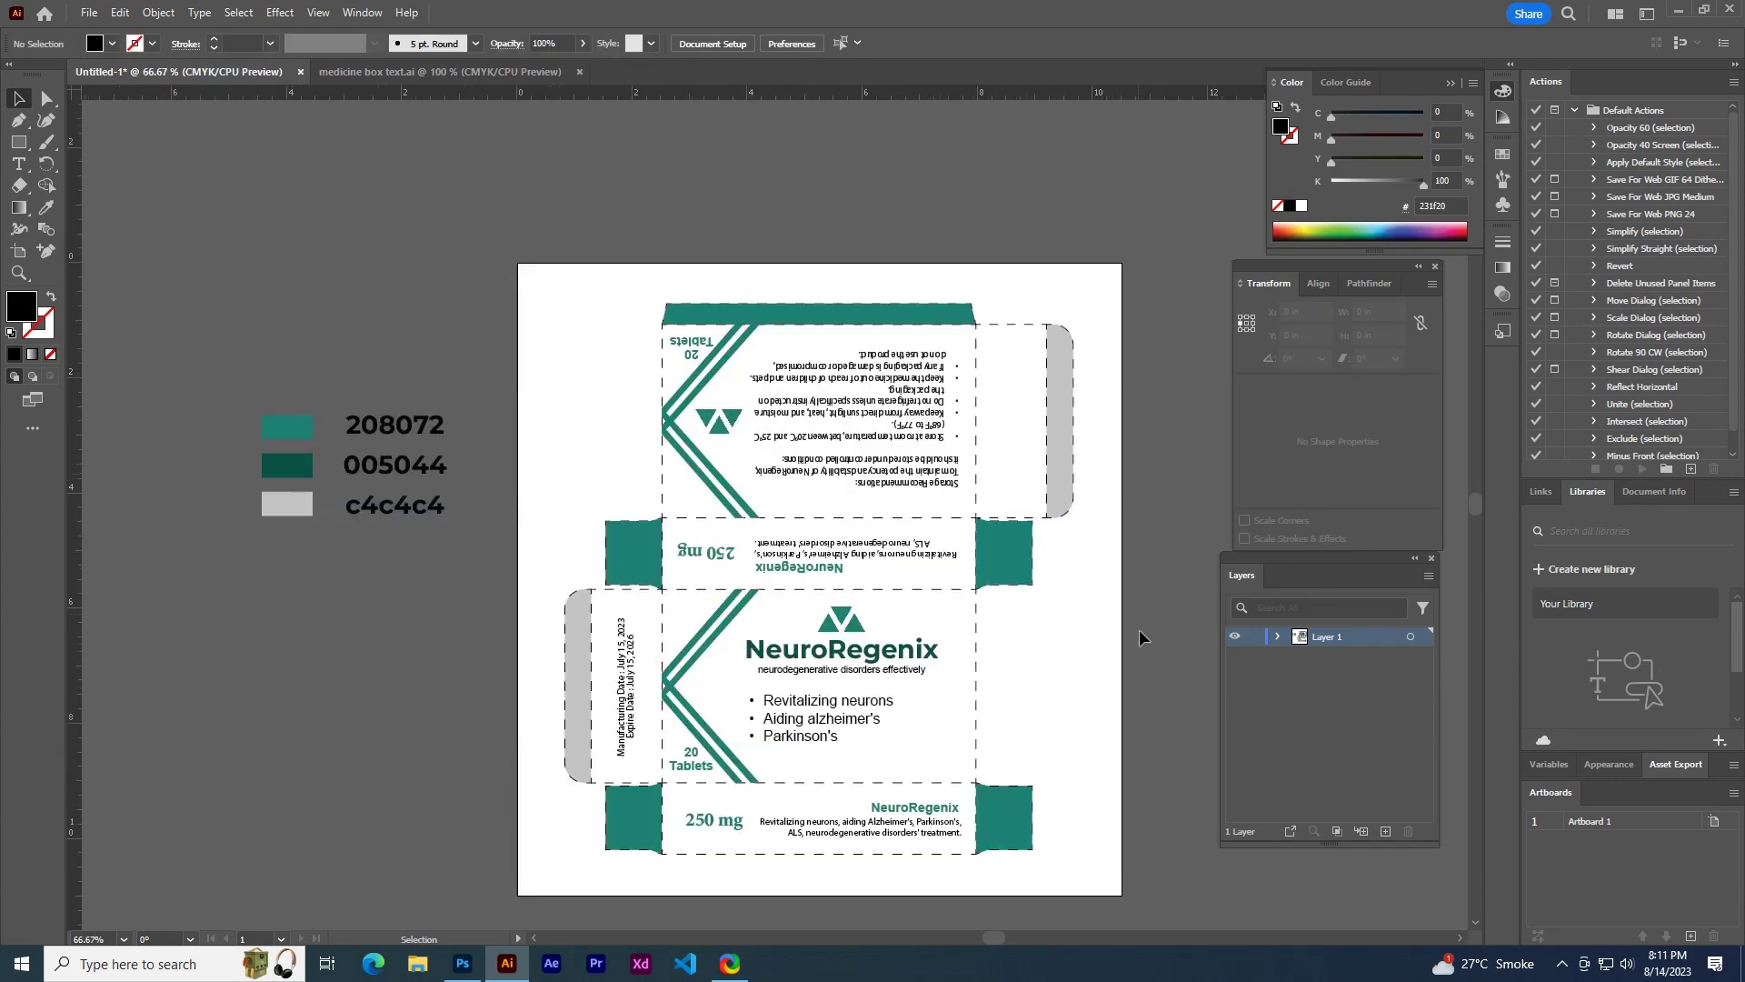
scroll(1090, 636, "up", 2)
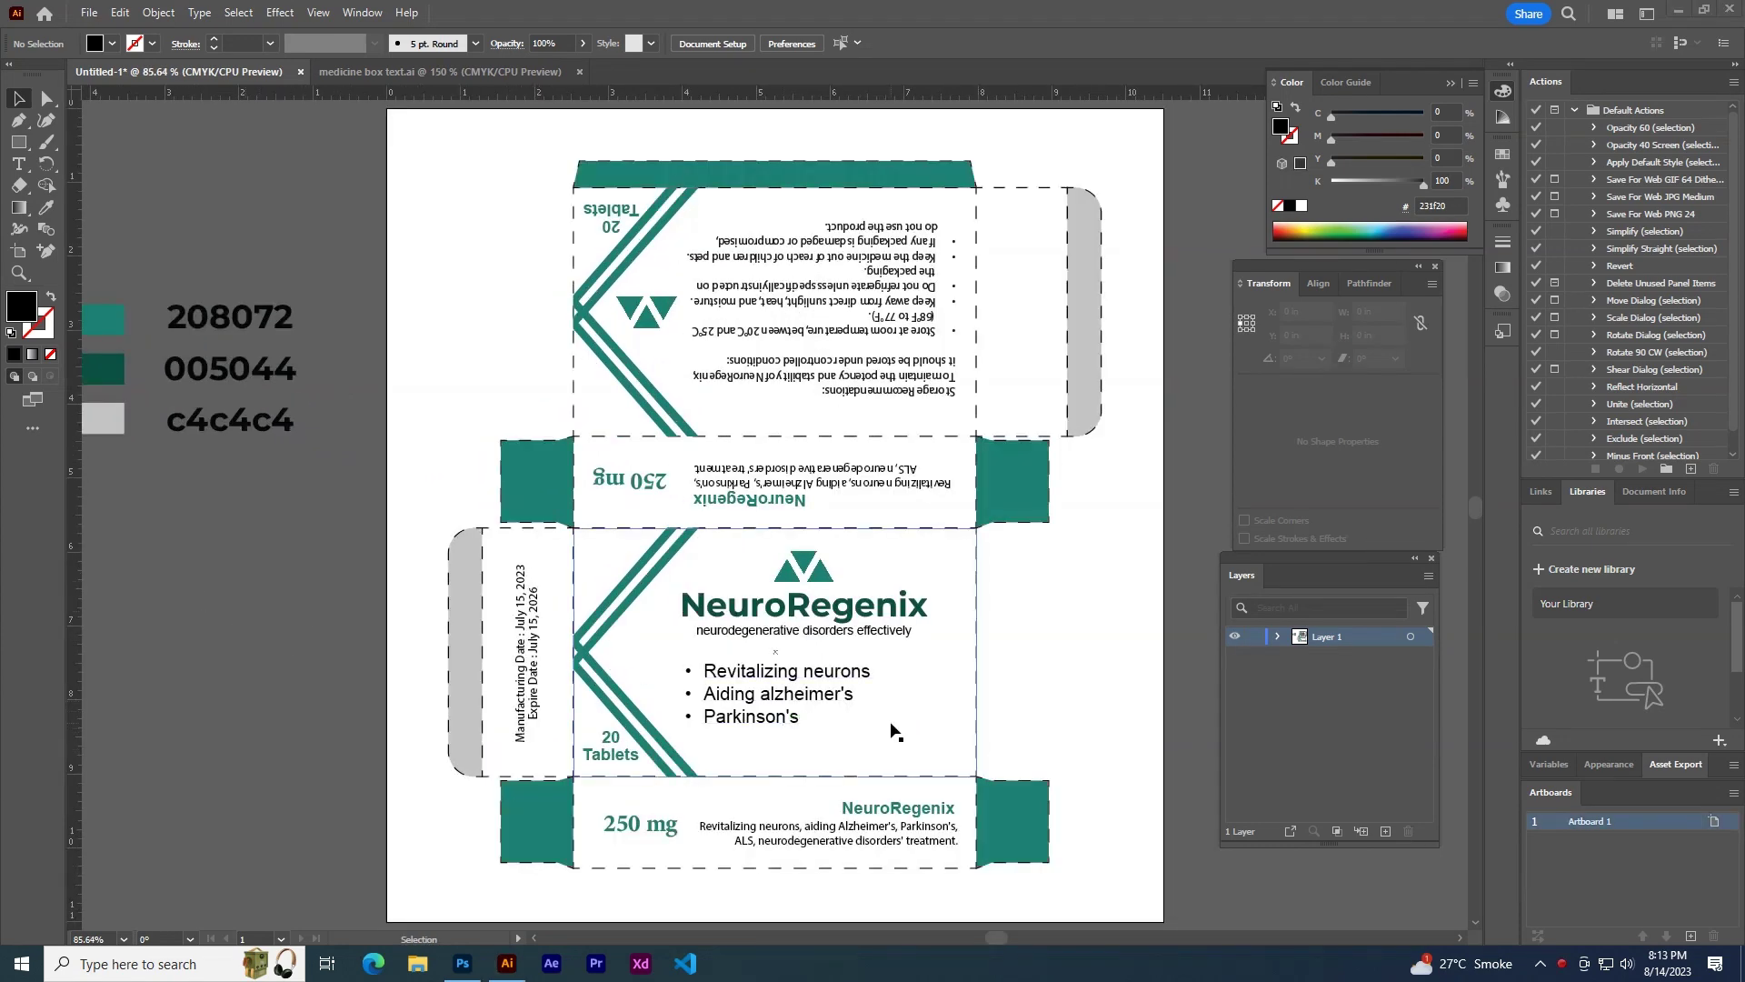
- Copy the stethoscope-and-shield artwork from medicine box text.ai onto the front panel's lower right
left_click(452, 71)
scroll(506, 482, "up", 1)
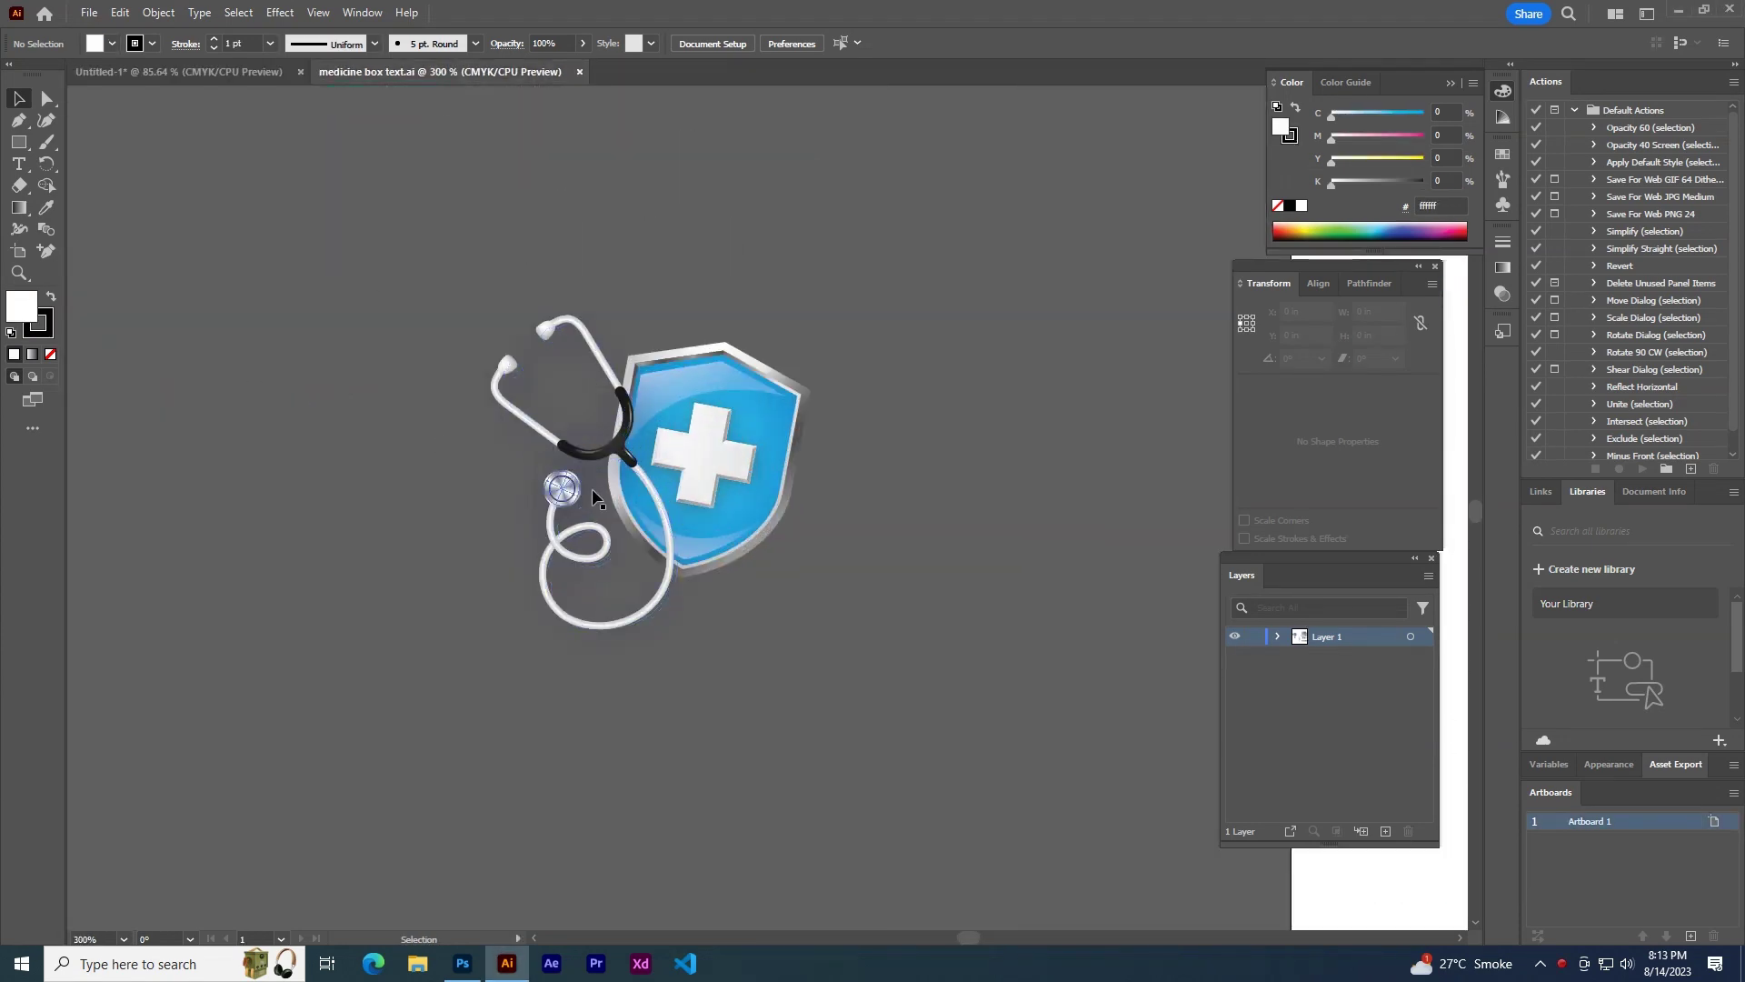
left_click(705, 444)
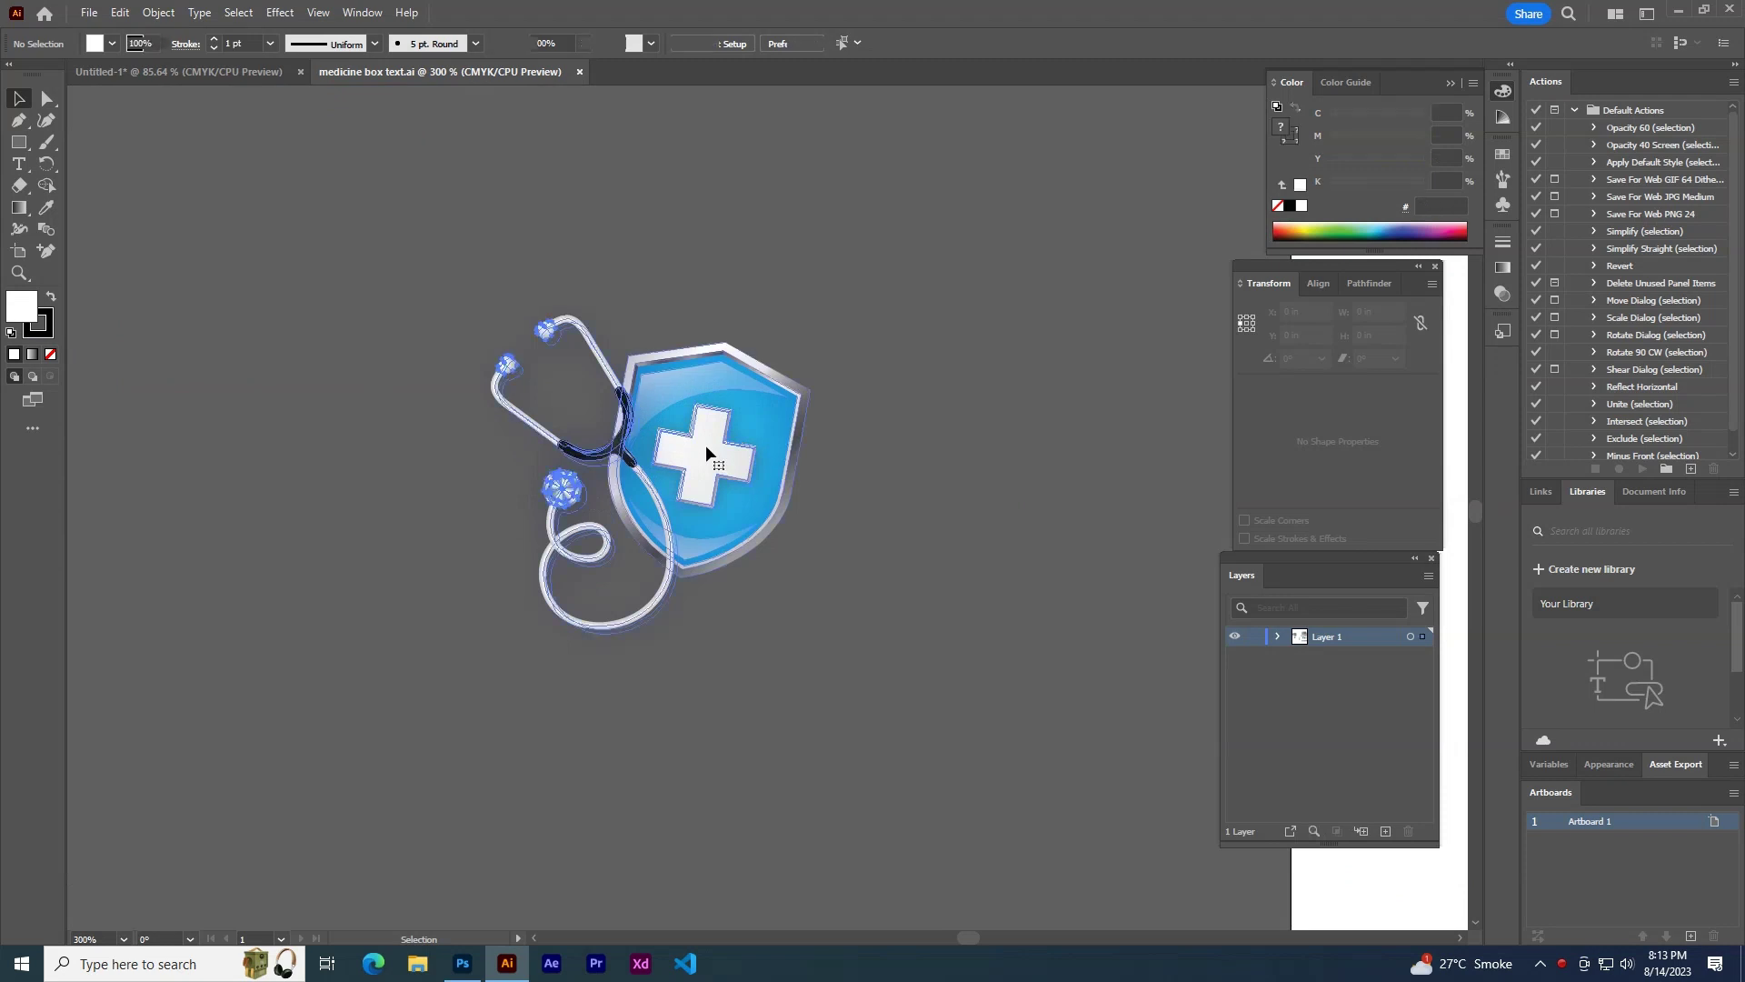
left_click(159, 71)
key("ctrl+v")
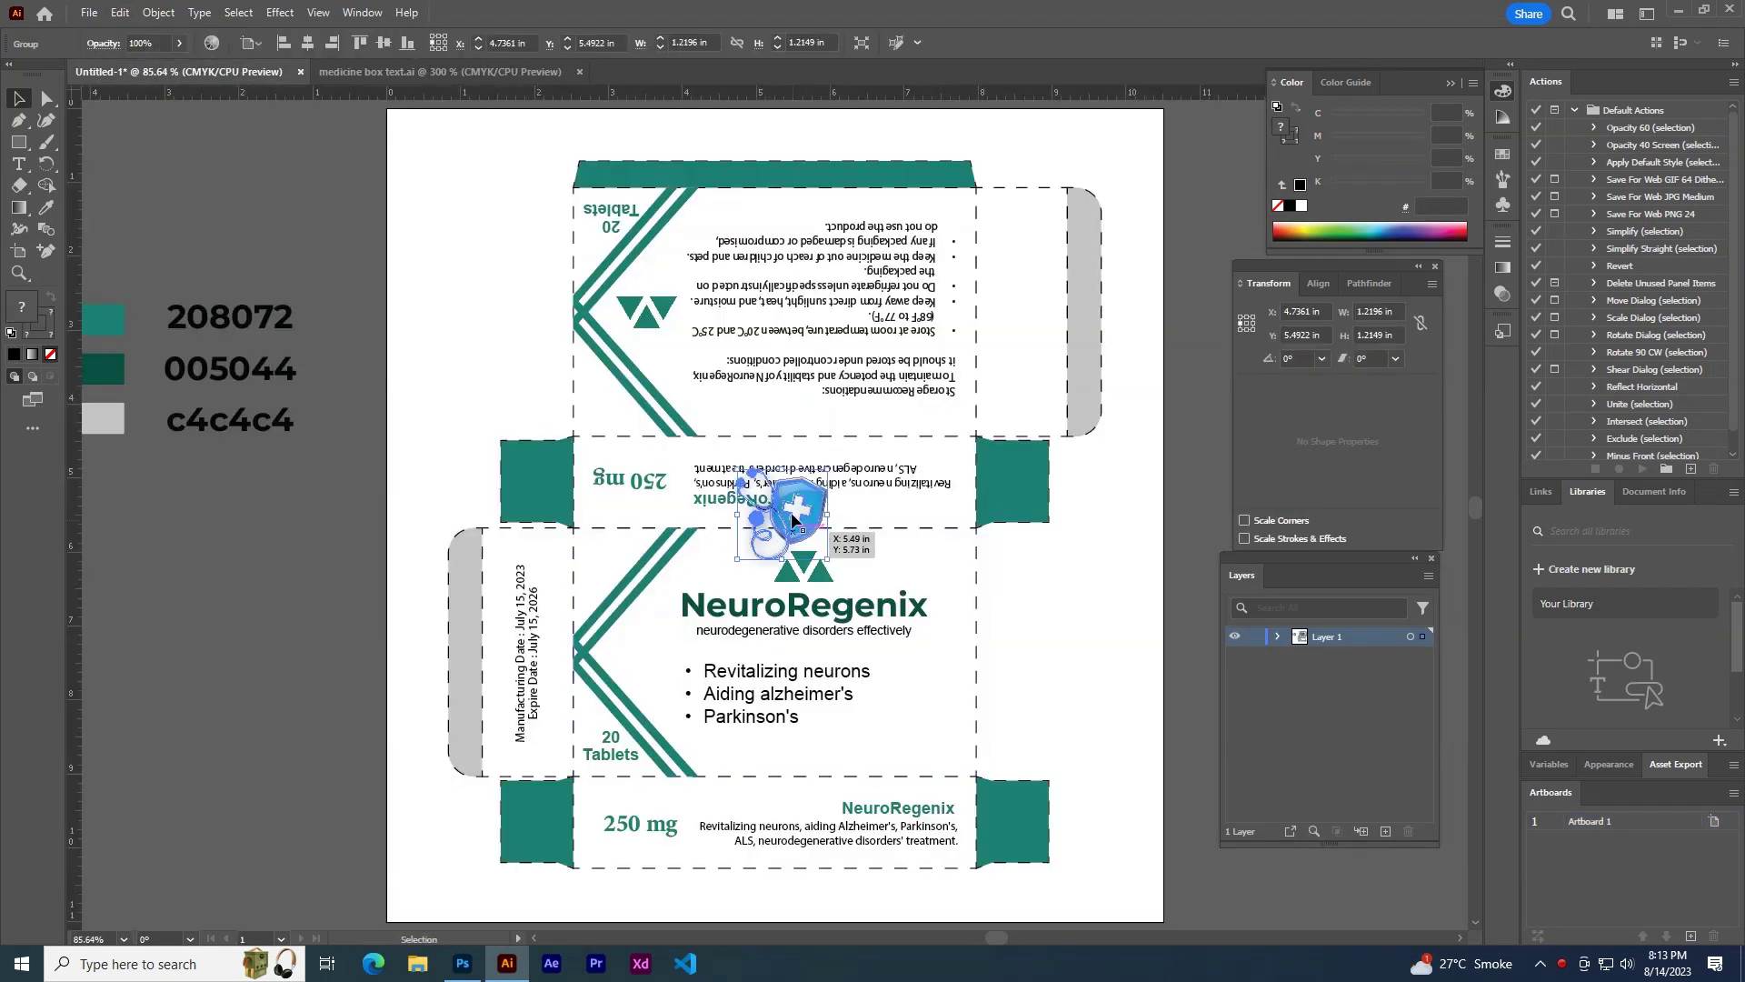
left_click_drag(807, 521, 945, 736)
- Fine-tune the stethoscope icon's position beside the bullet list and zoom out to the whole box
scroll(992, 757, "up", 4)
scroll(991, 749, "up", 1)
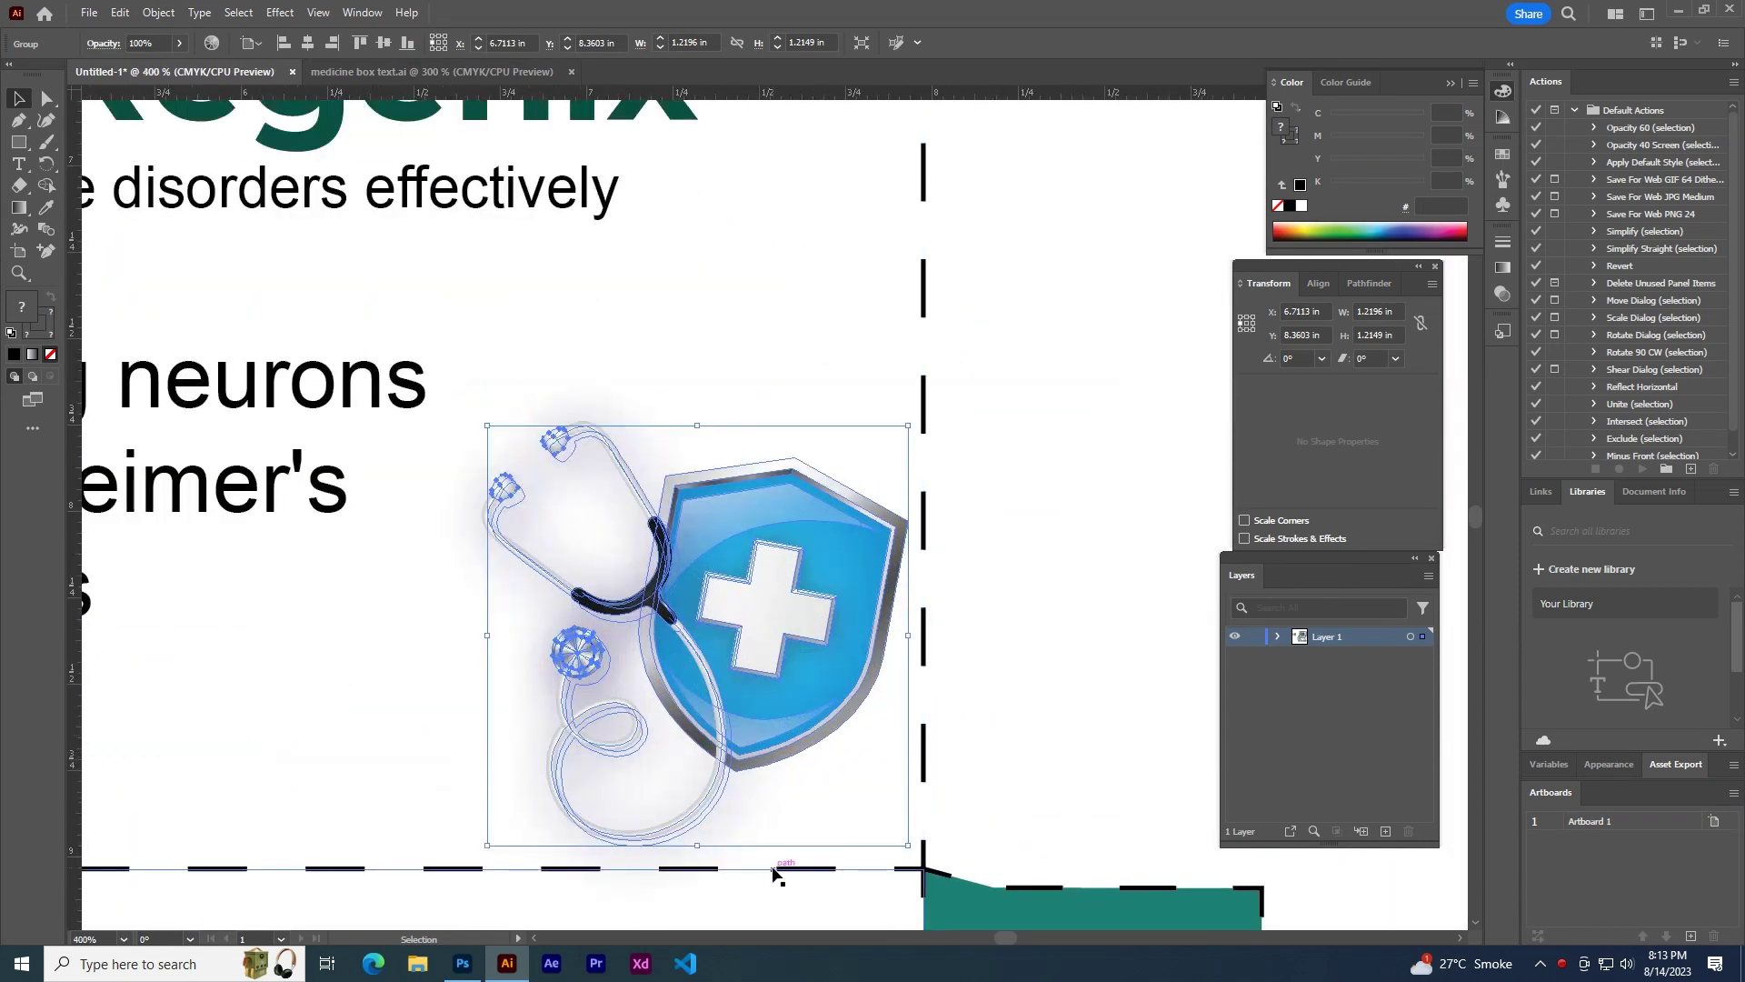
key("Down")
key("Down")
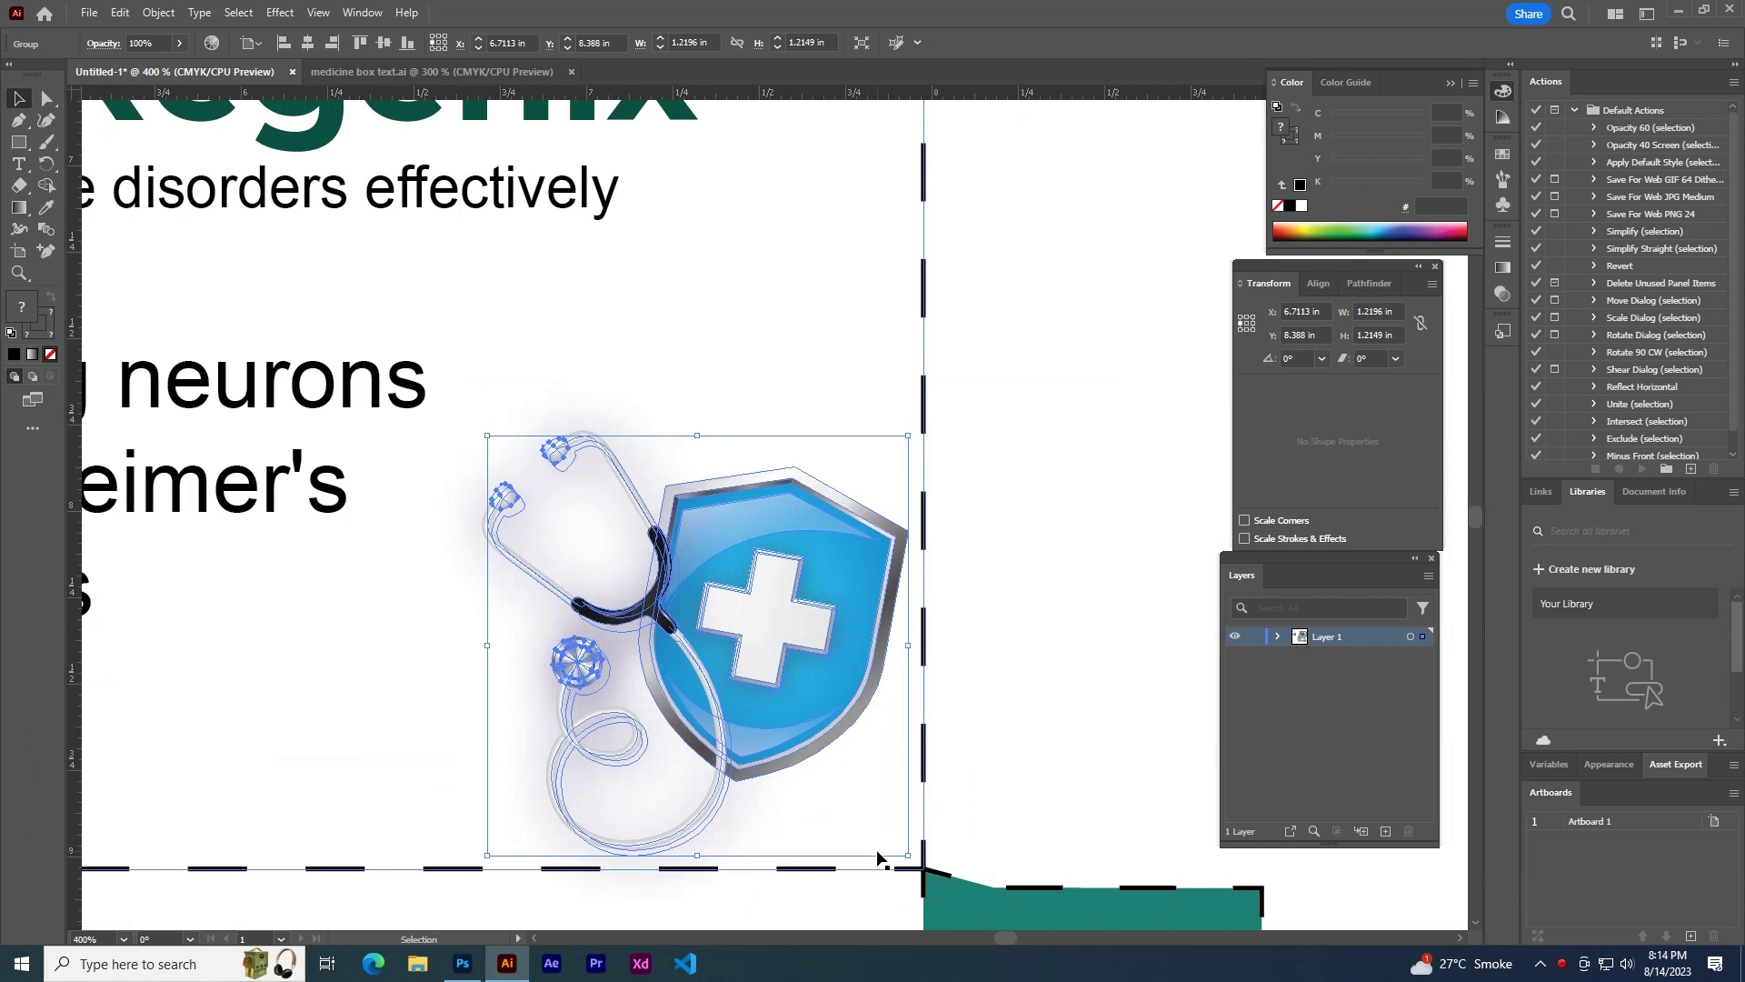
key("Down")
key("Up")
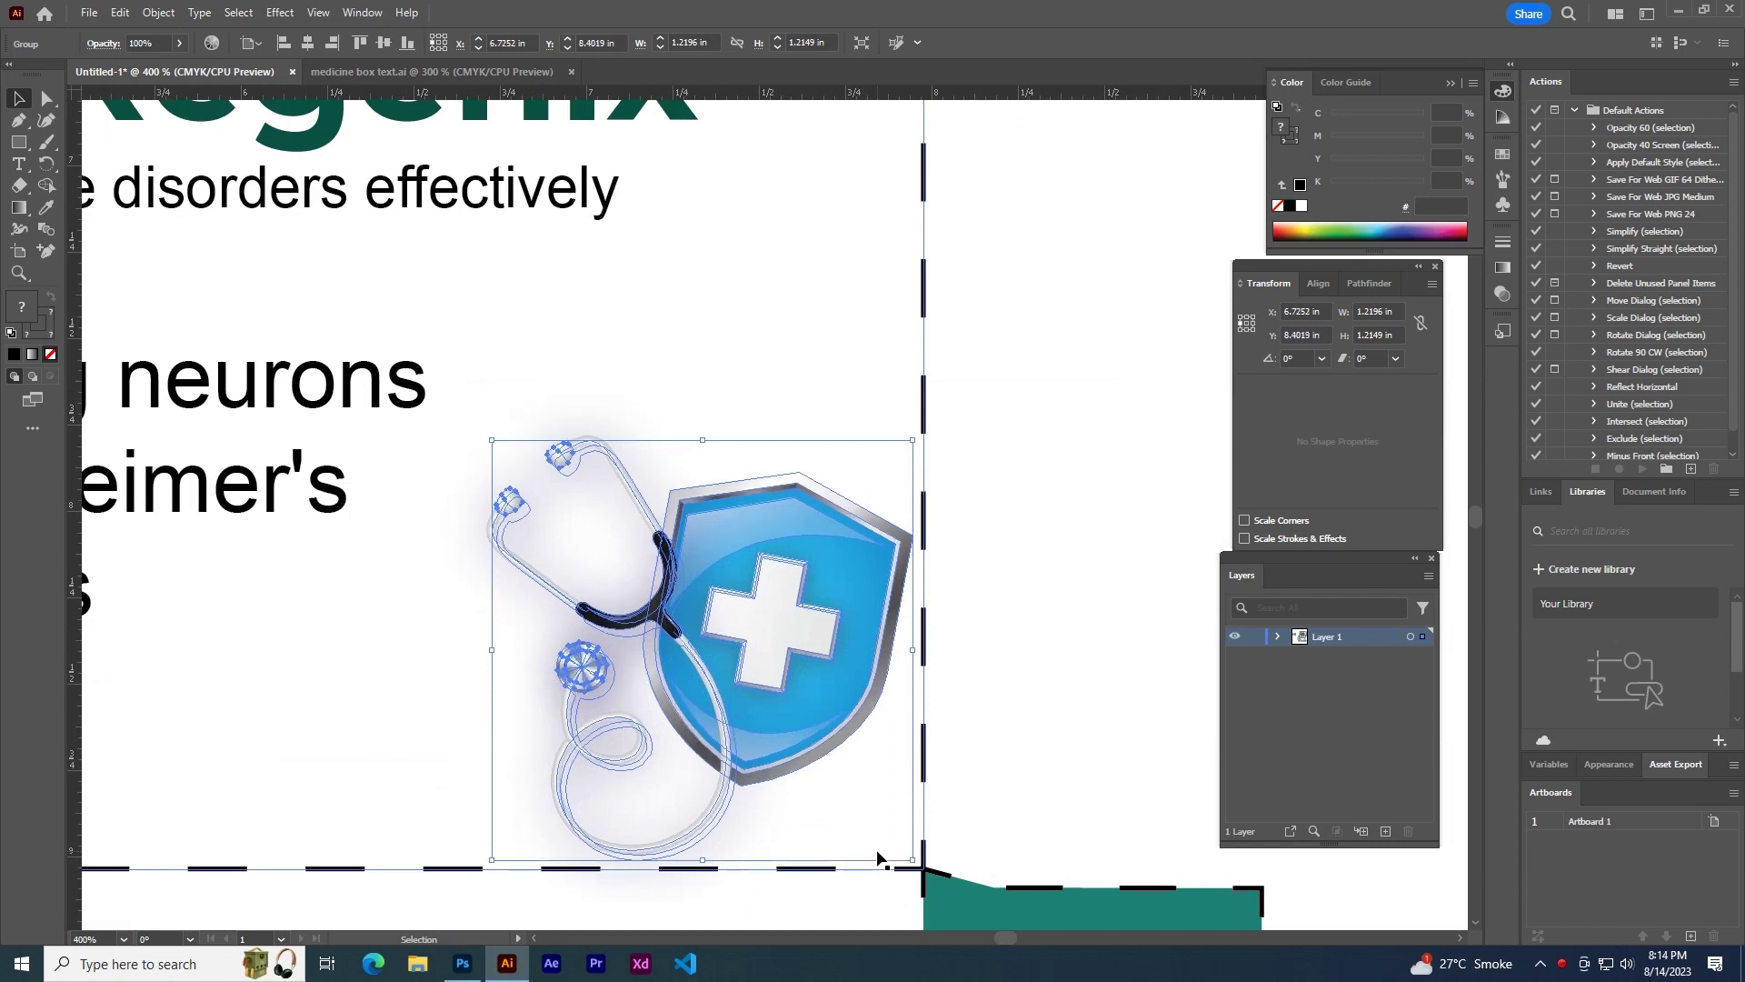
key("Left")
key("Up")
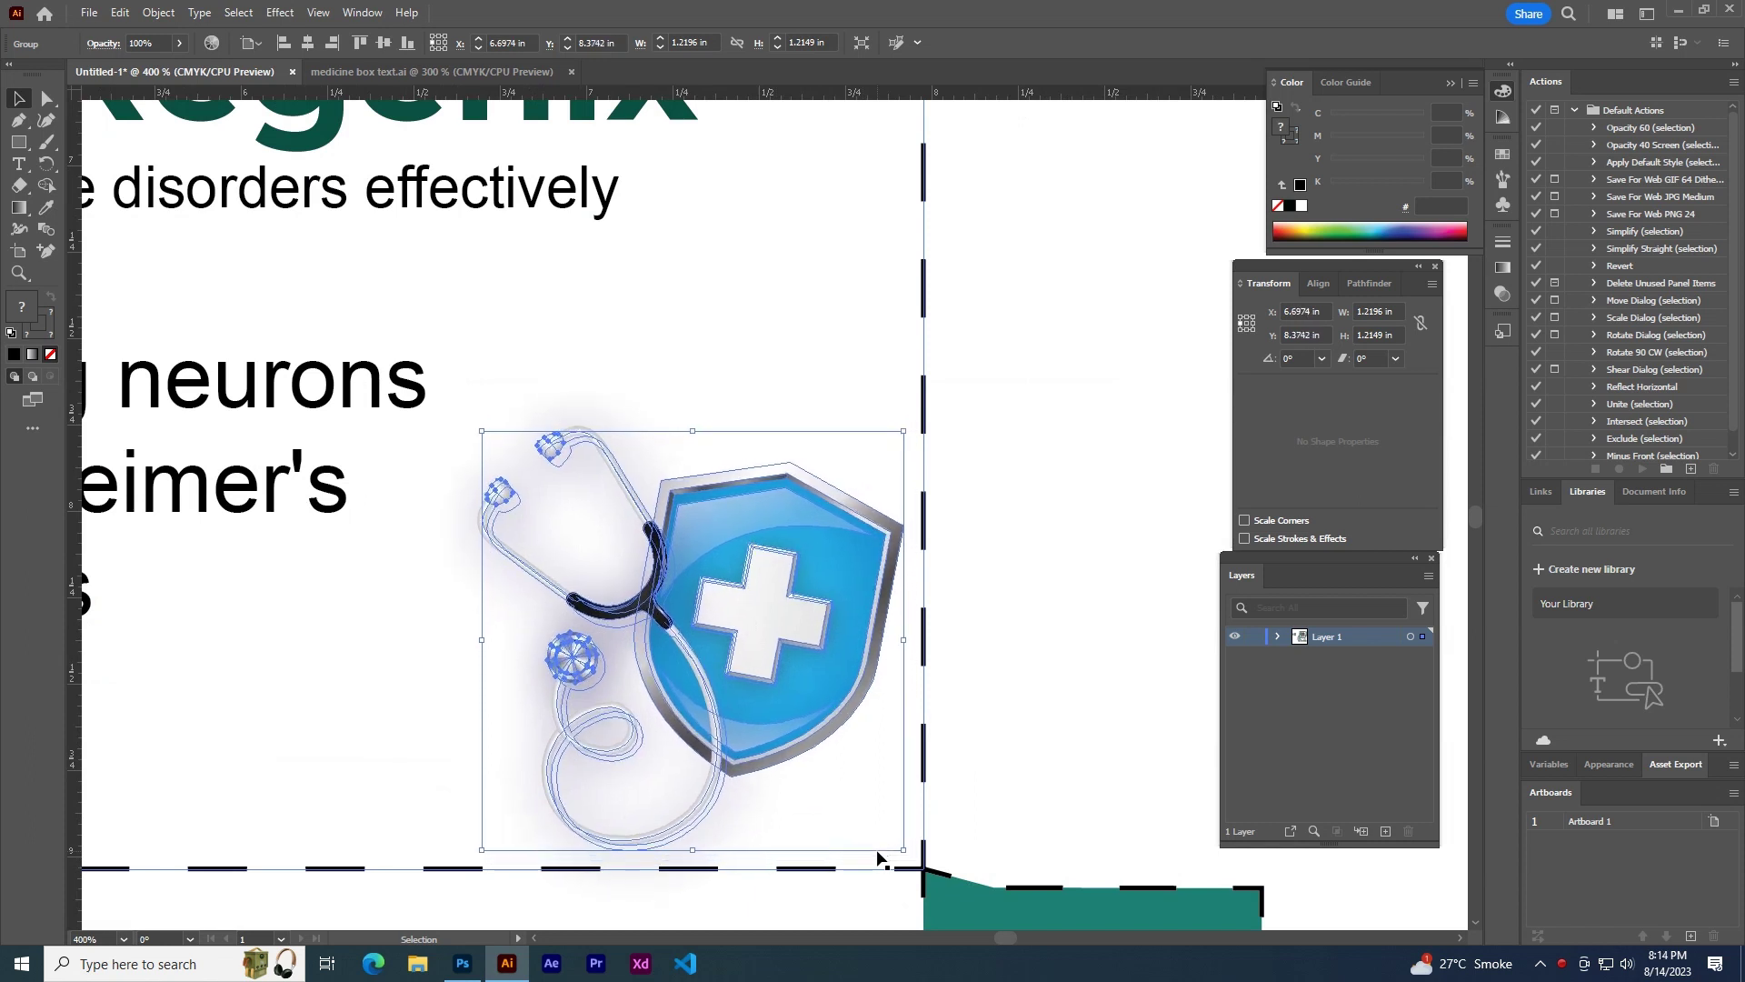
key("ctrl+minus")
key("ctrl+minus")
key("ctrl+minus")
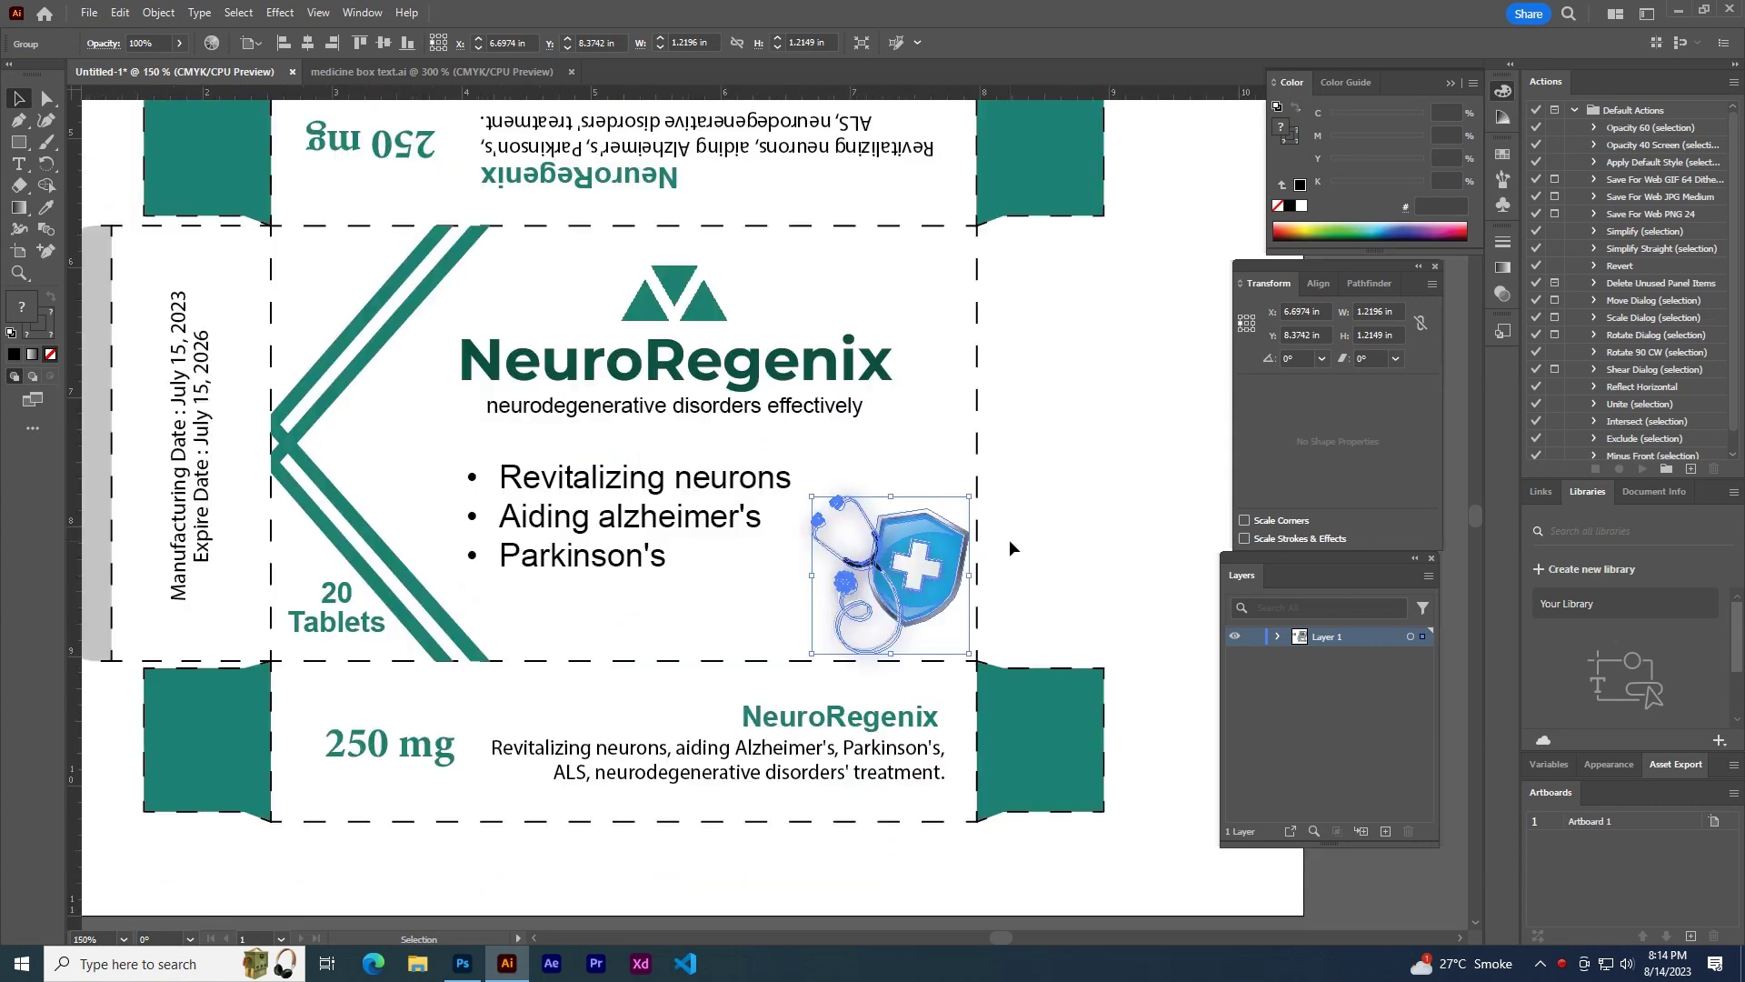
key("ctrl+minus")
left_click(869, 838)
key("ctrl+minus")
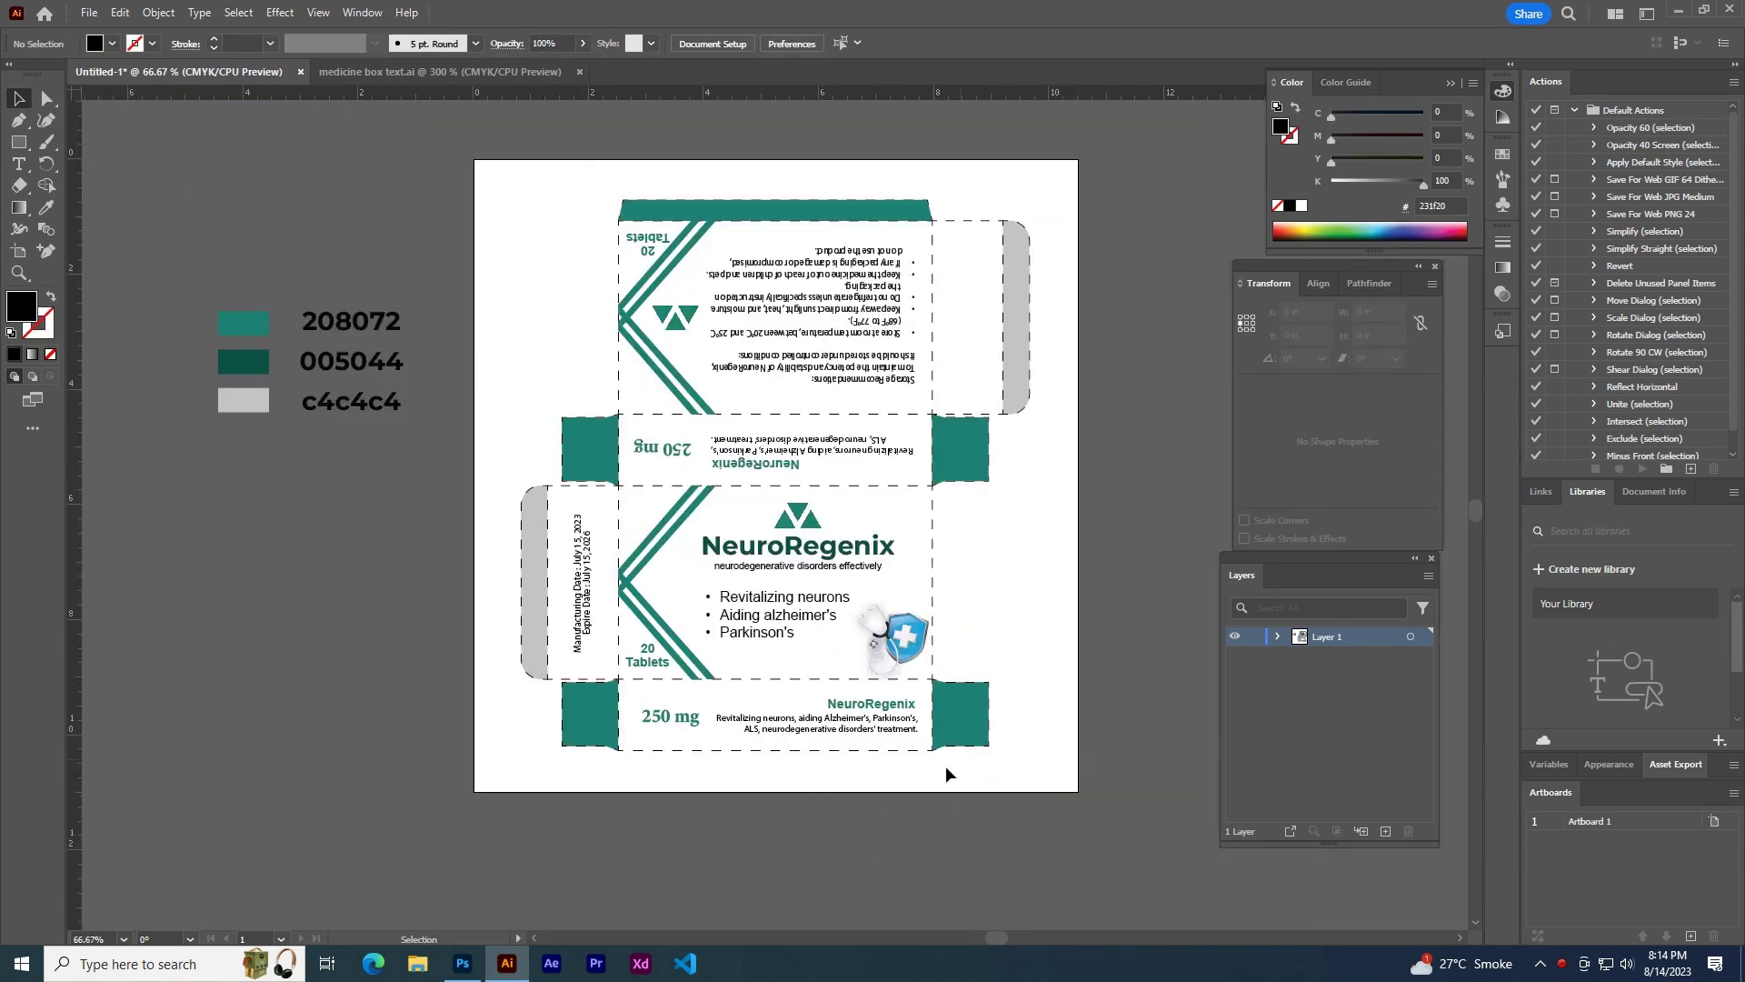